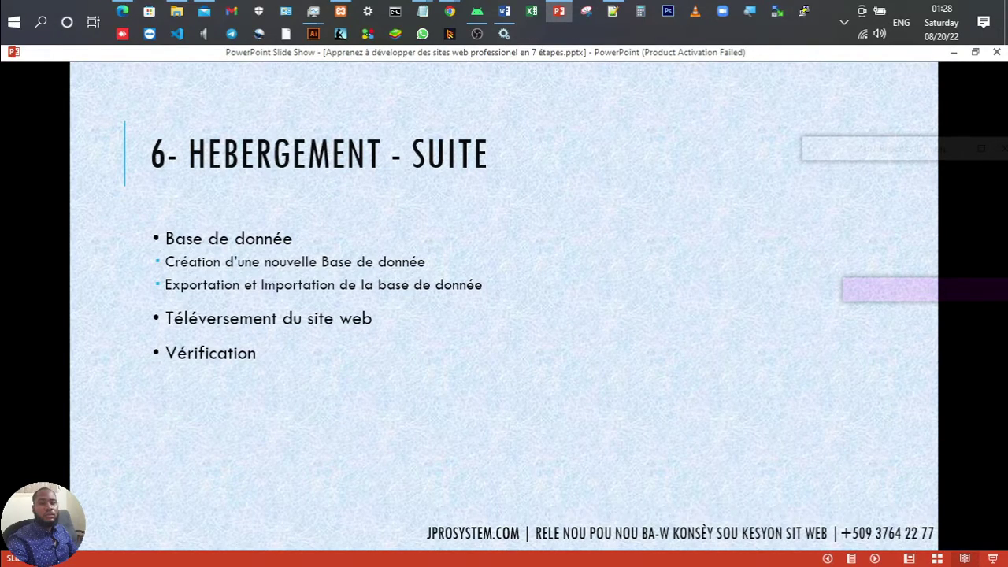
# Step: Go back one slide to the VPS hosting slide, then bring up the Centre Hospitalier de Delmas website in Chrome
pyautogui.press('Left')
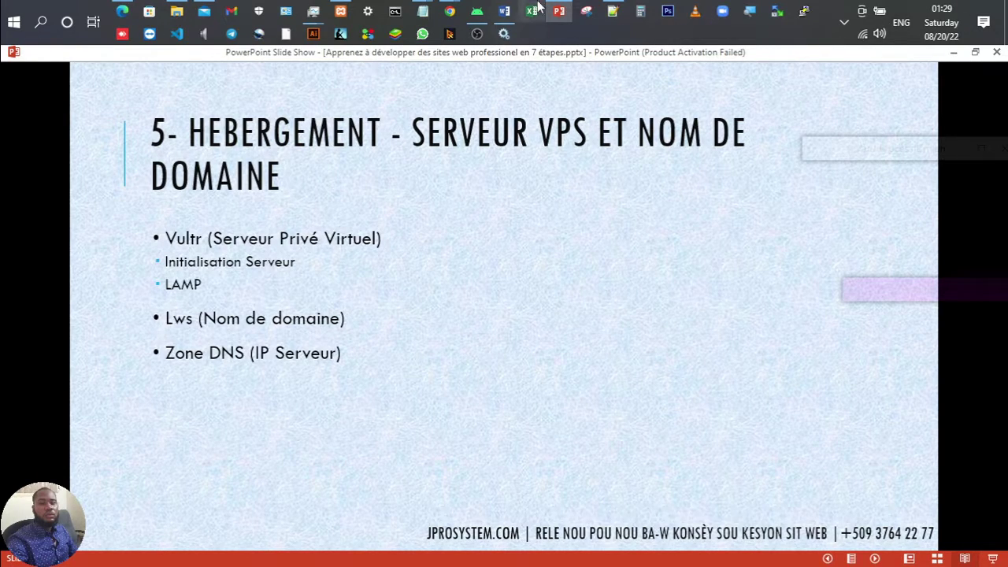
pyautogui.moveTo(449, 11)
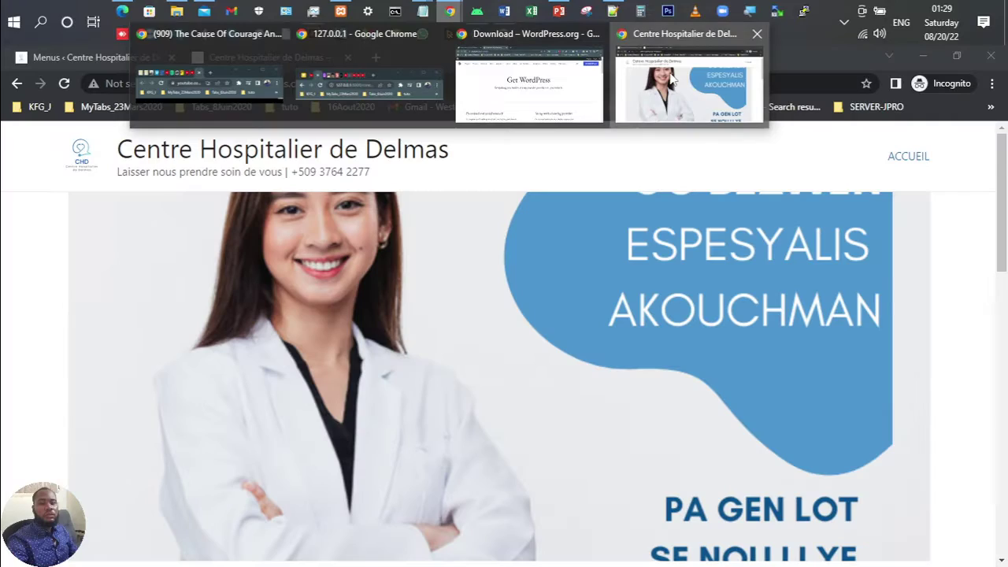
pyautogui.click(689, 87)
# Step: Scroll through the Centre Hospitalier de Delmas site, then return to the PowerPoint slide show
pyautogui.scroll(-4, 530, 279)
pyautogui.scroll(-7, 532, 285)
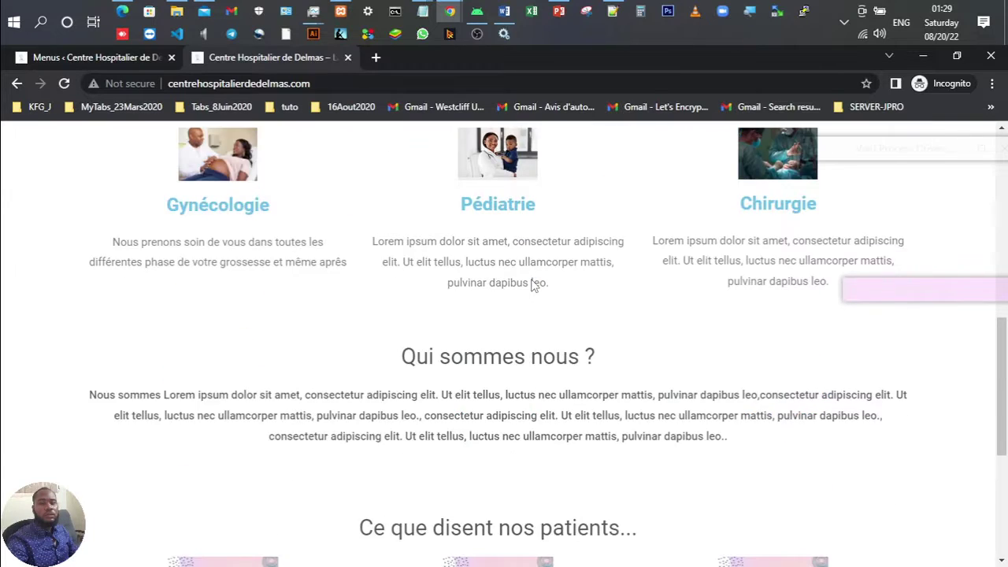
pyautogui.scroll(10, 532, 285)
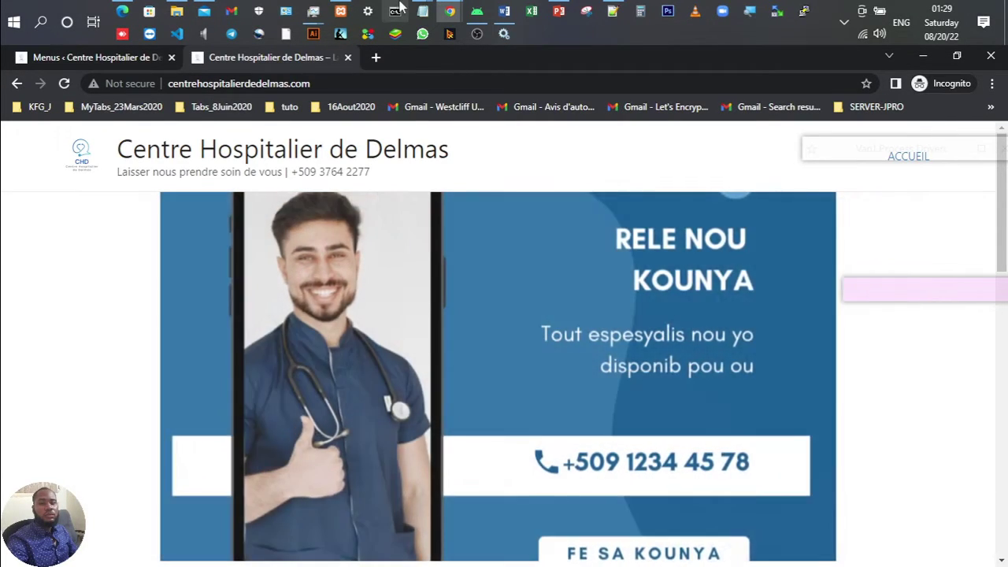
pyautogui.moveTo(442, 7)
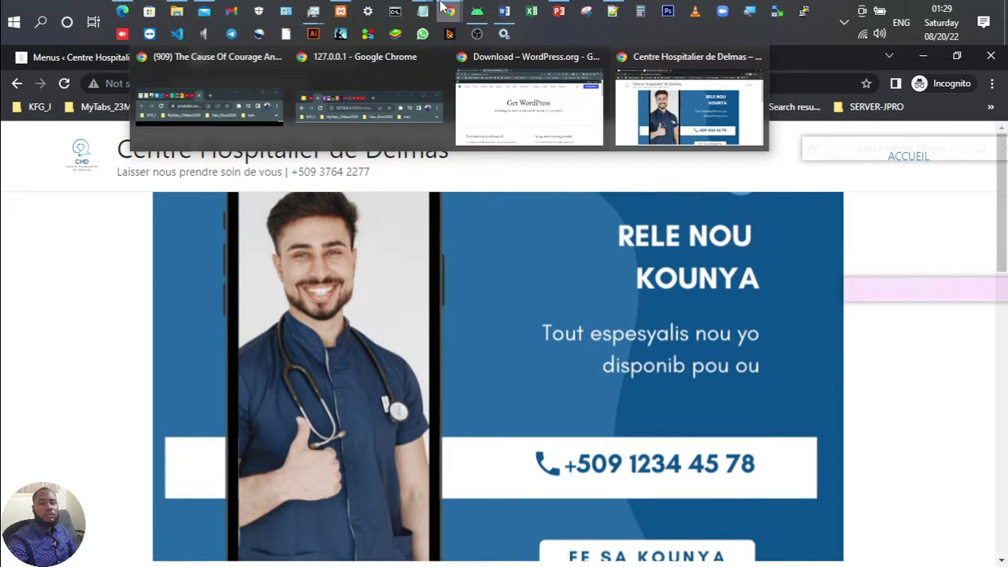
pyautogui.click(558, 10)
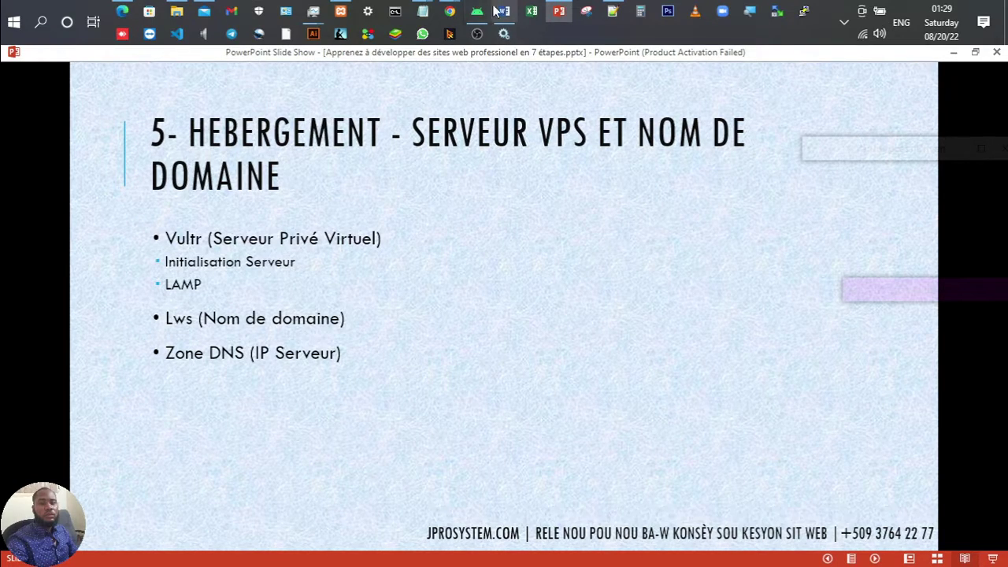
# Step: Switch to the WordPress download window and open the Vultr login suggestion for 'vultr'
pyautogui.moveTo(450, 11)
pyautogui.click(506, 84)
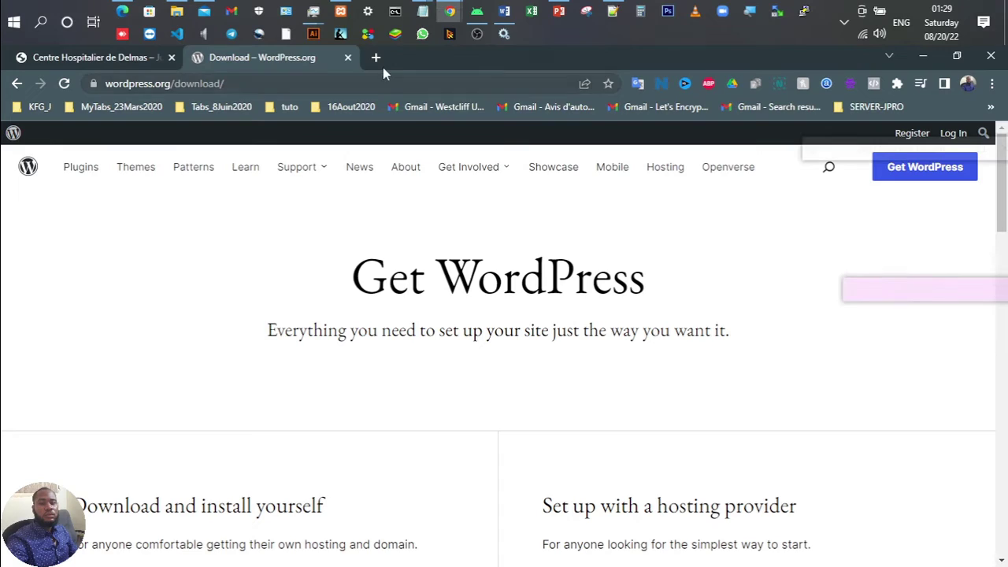
pyautogui.click(348, 89)
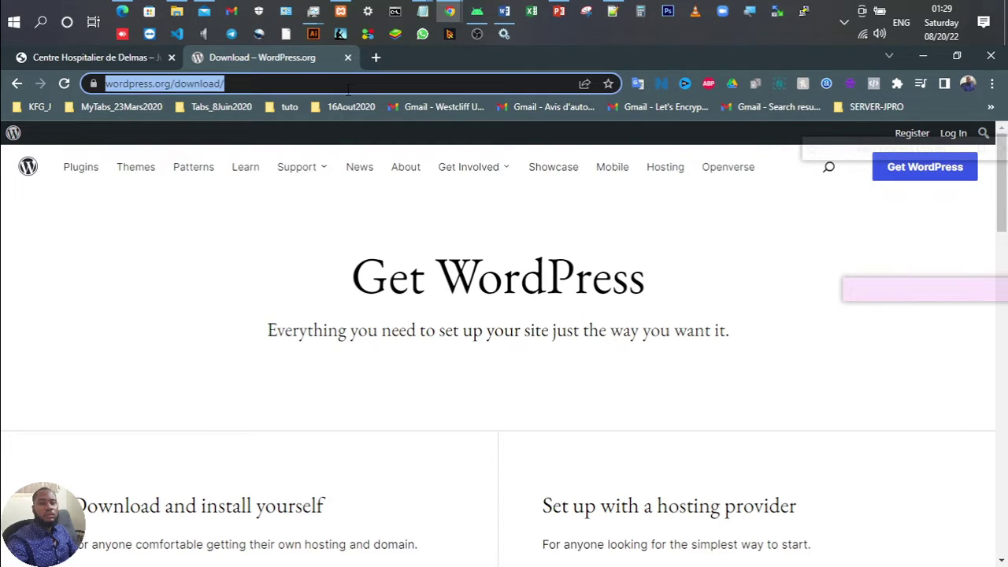
pyautogui.write('vultr')
pyautogui.press('Down')
pyautogui.press('Down')
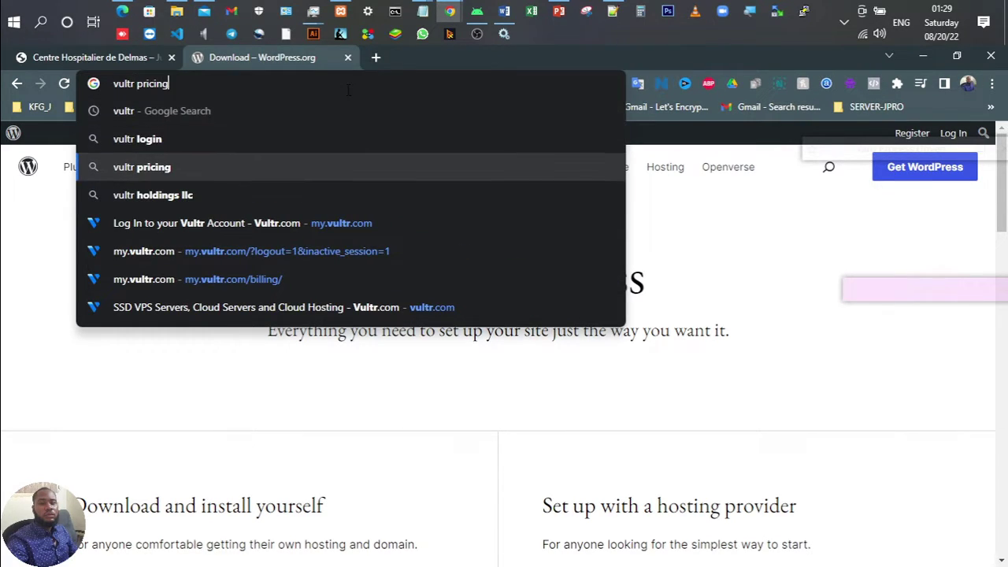
pyautogui.press('Down')
pyautogui.press('Down')
pyautogui.press('Return')
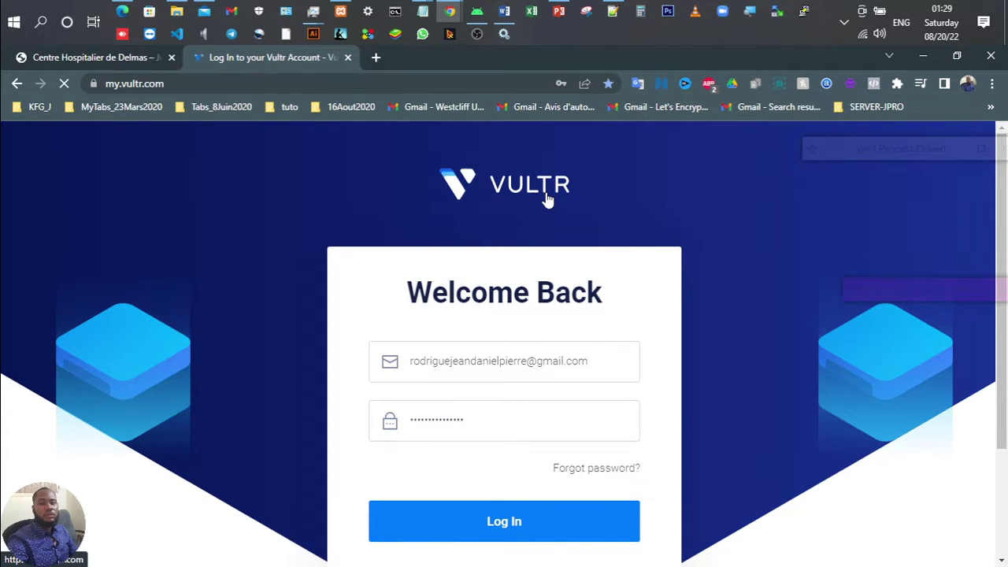
# Step: Search Google for 'vultr' and open the Vultr.com homepage from the results
pyautogui.click(229, 84)
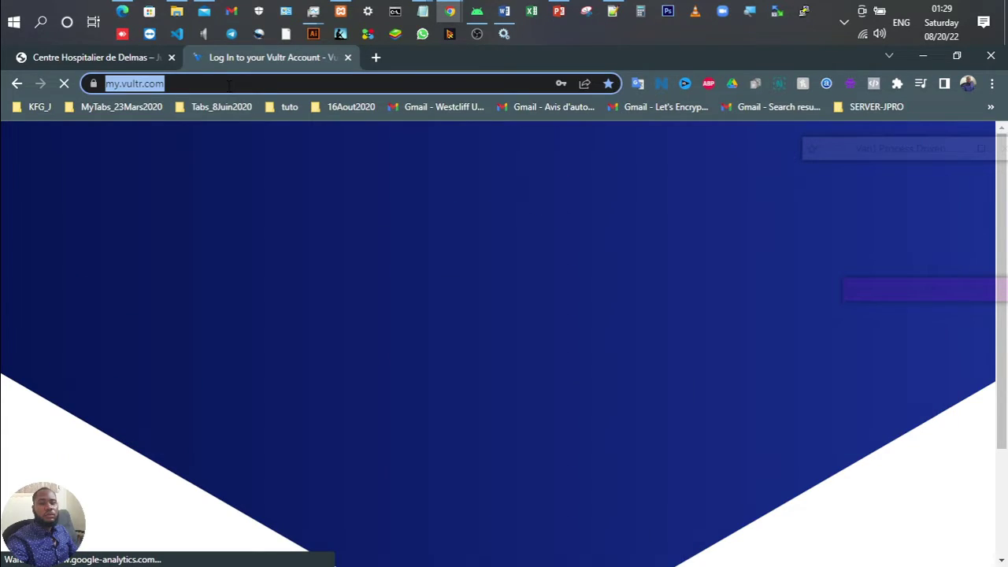
pyautogui.write('vultr')
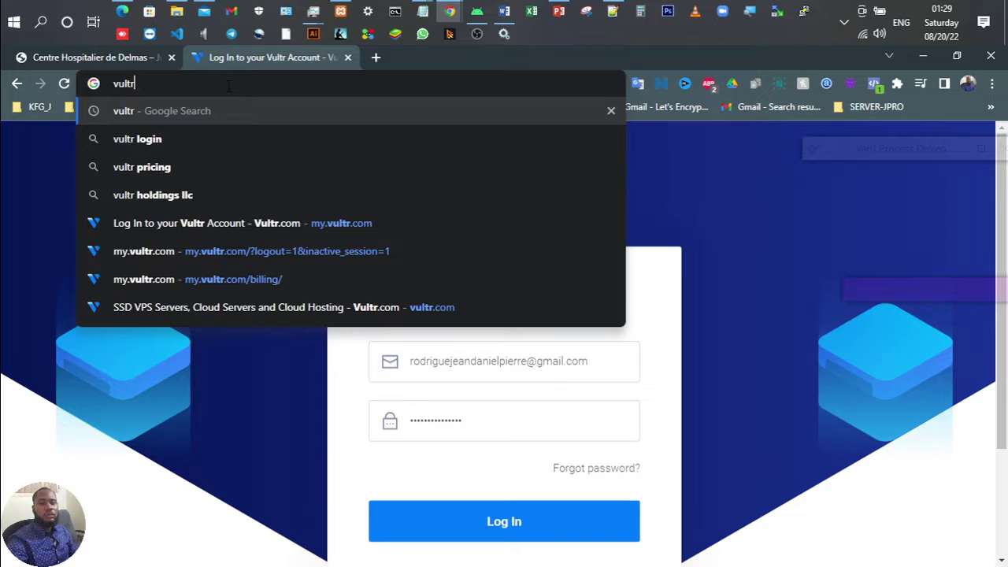
pyautogui.press('Return')
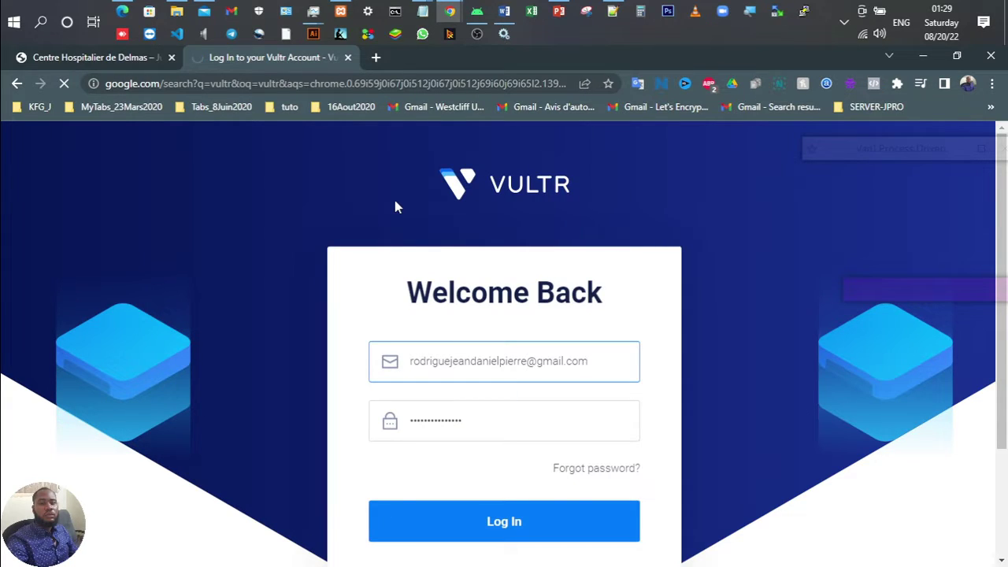
pyautogui.scroll(-3, 234, 419)
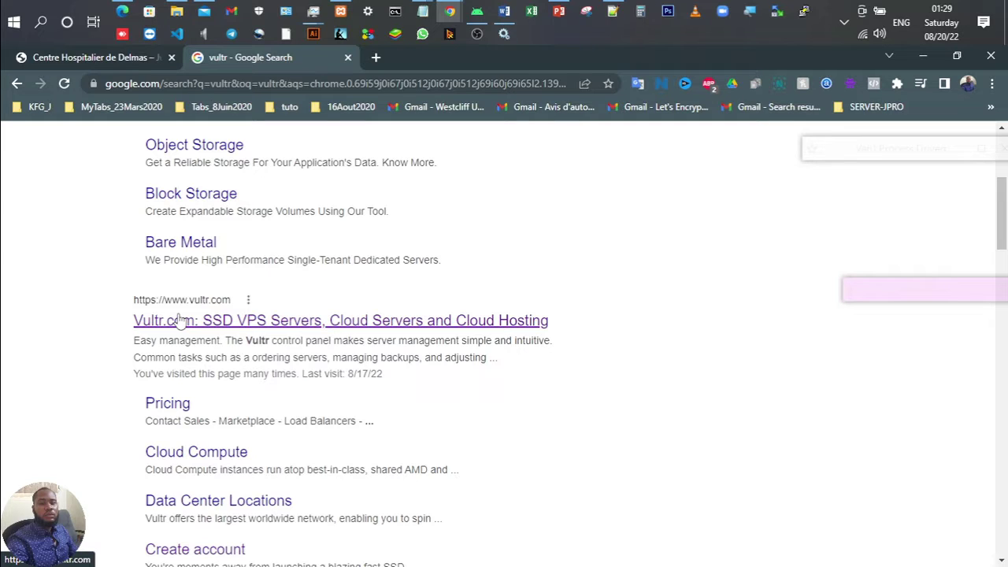
pyautogui.click(179, 319)
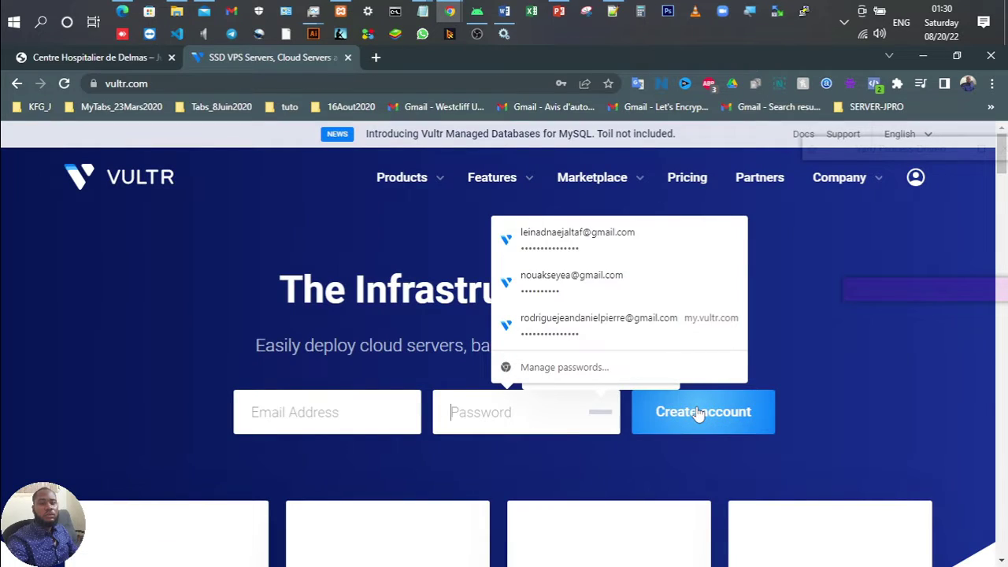
# Step: Log in to the Vultr account using the saved credentials
pyautogui.click(856, 280)
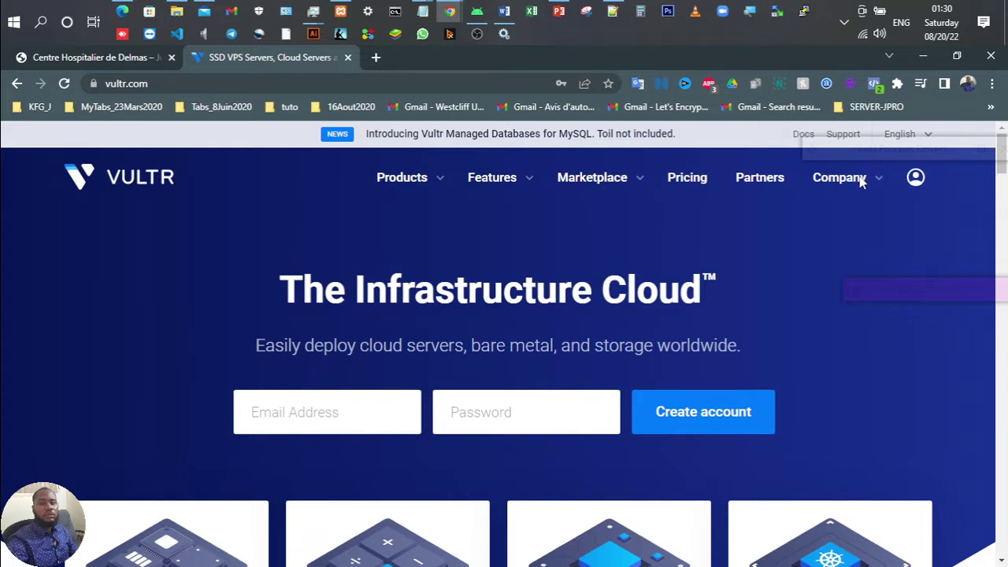
pyautogui.click(915, 180)
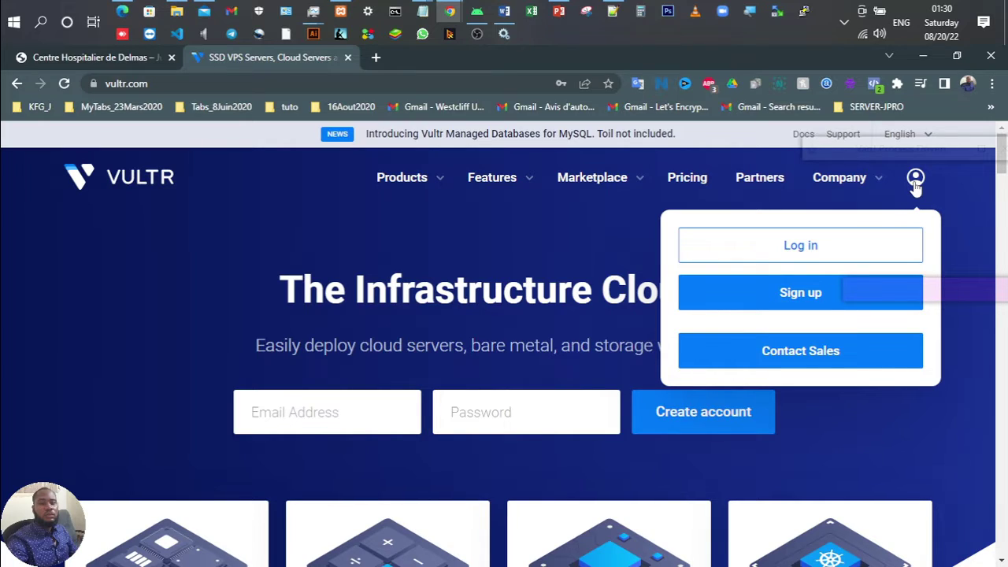
pyautogui.click(799, 245)
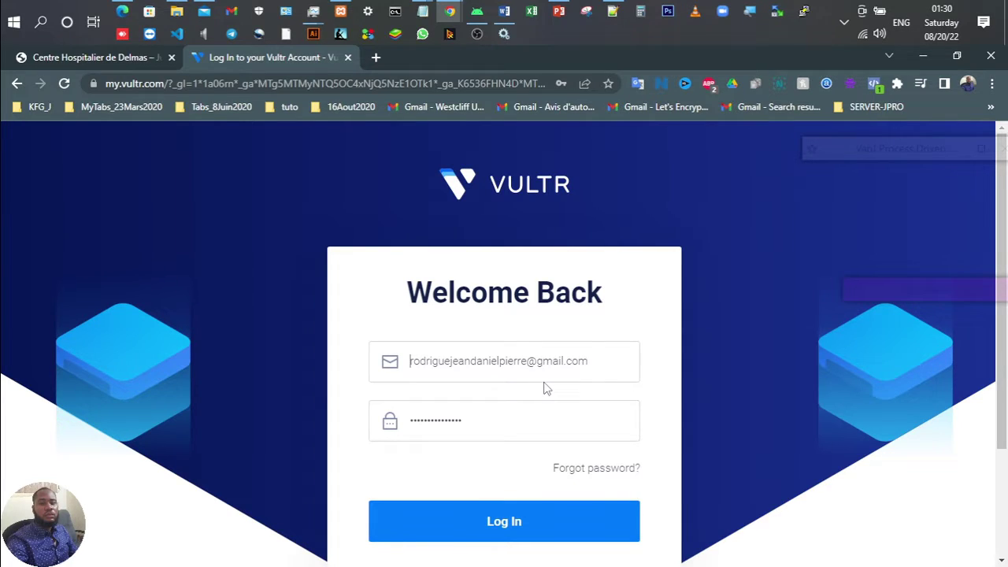
pyautogui.press('Return')
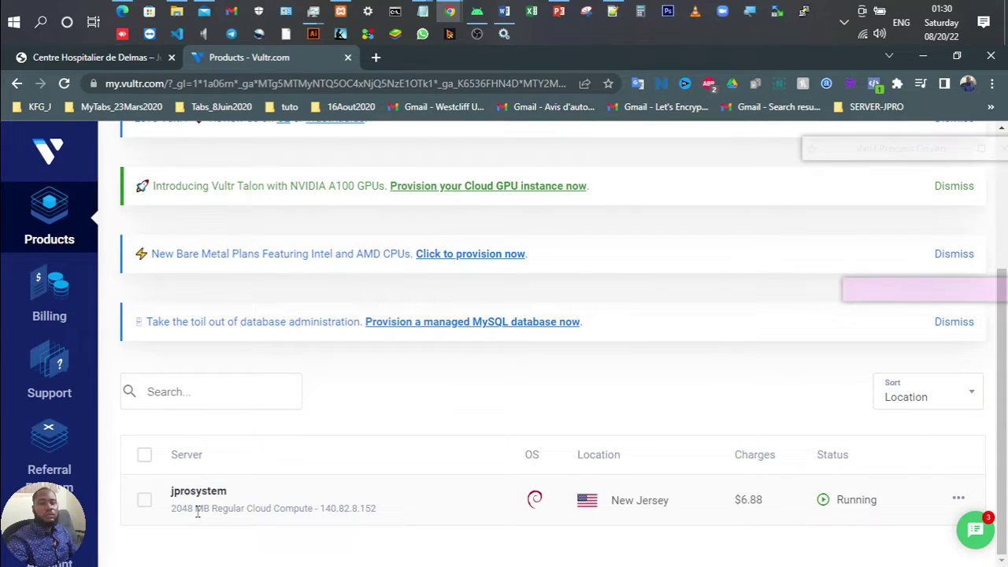
# Step: Open the Billing page showing $6.88 charged this month and $0.00 owed
pyautogui.scroll(3, 807, 236)
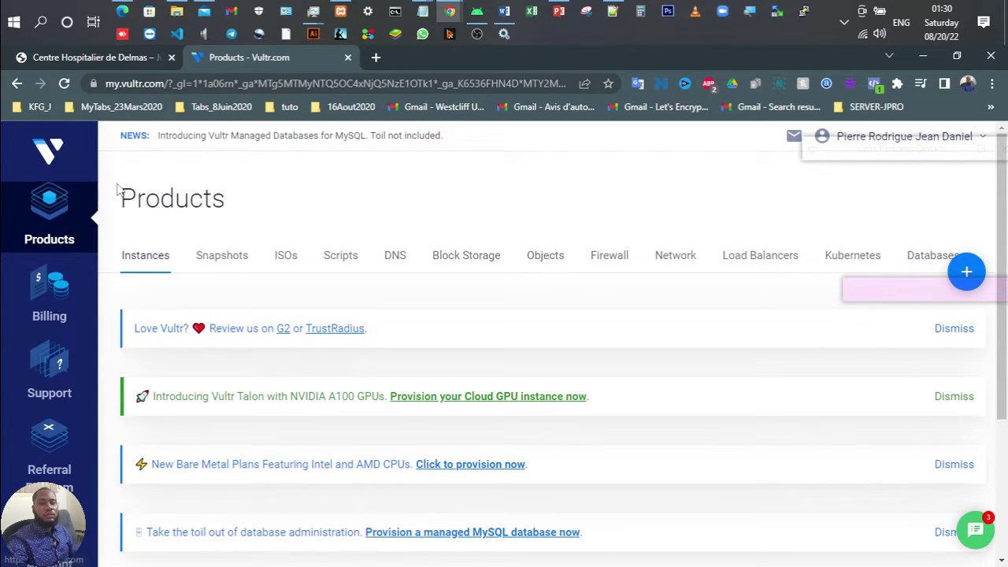
pyautogui.scroll(-1, 226, 313)
pyautogui.scroll(1, 227, 314)
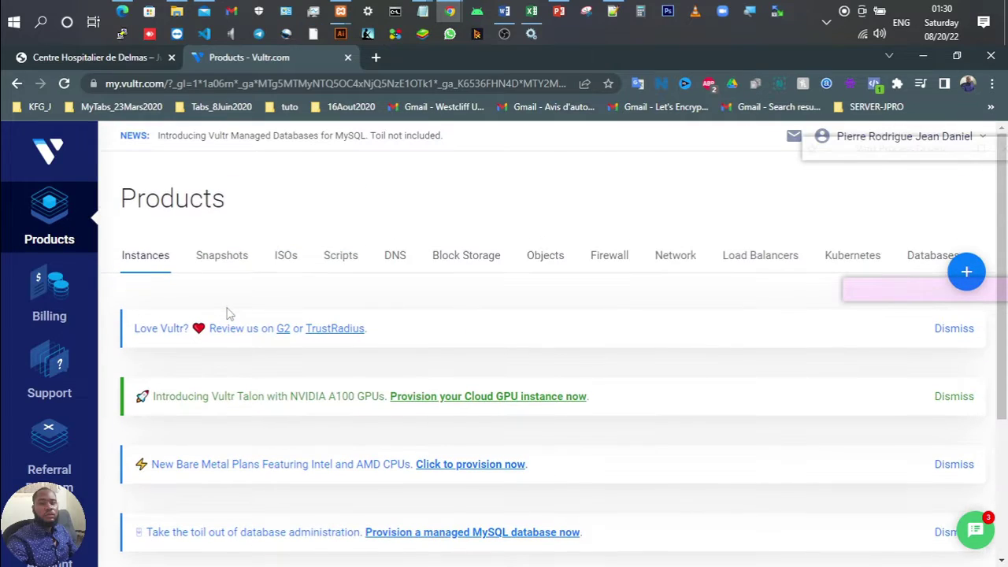
pyautogui.click(50, 291)
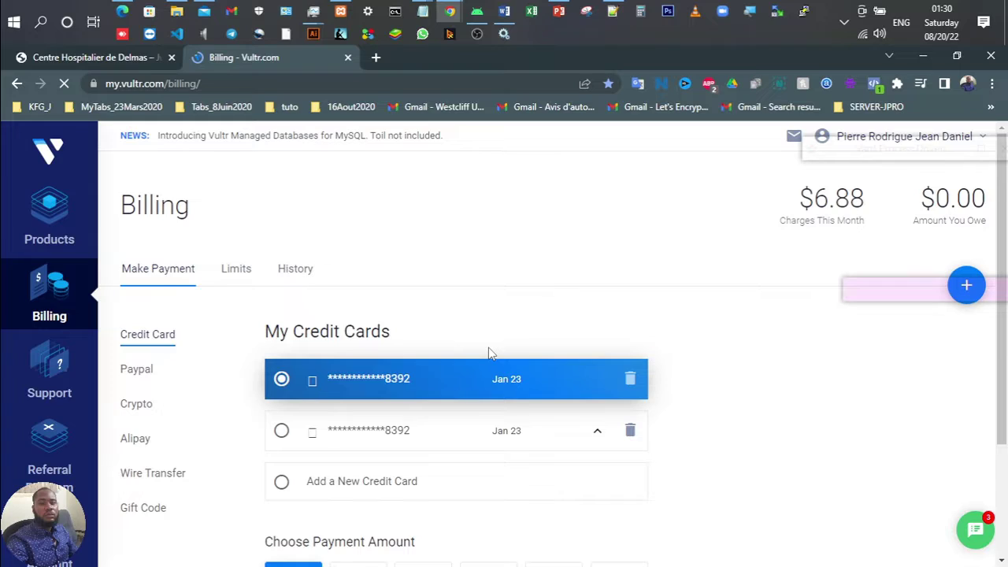
# Step: Start adding a new credit card, try the form fields, and dismiss the Google Pay verification prompt
pyautogui.scroll(-1, 488, 352)
pyautogui.scroll(-1, 488, 353)
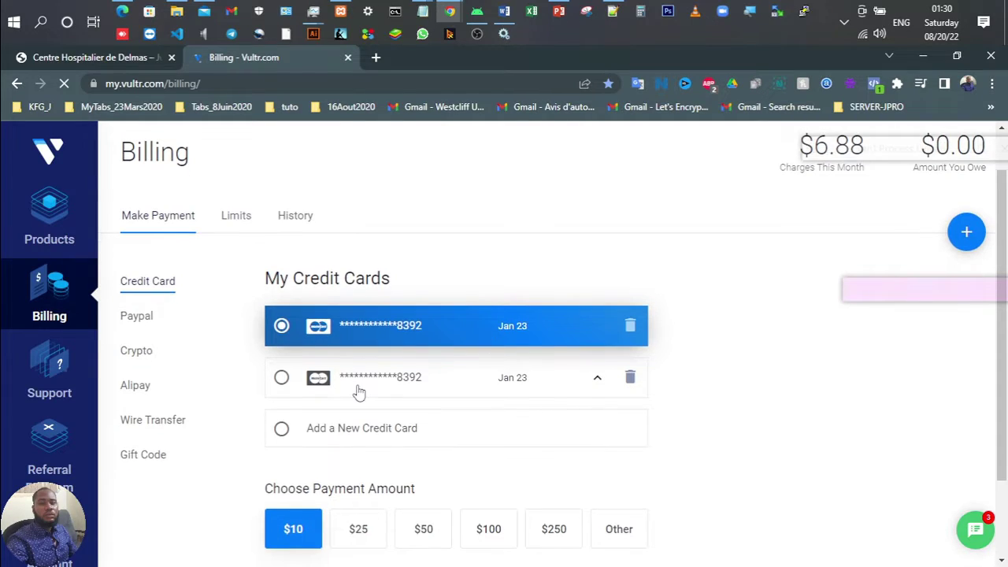
pyautogui.scroll(-1, 393, 354)
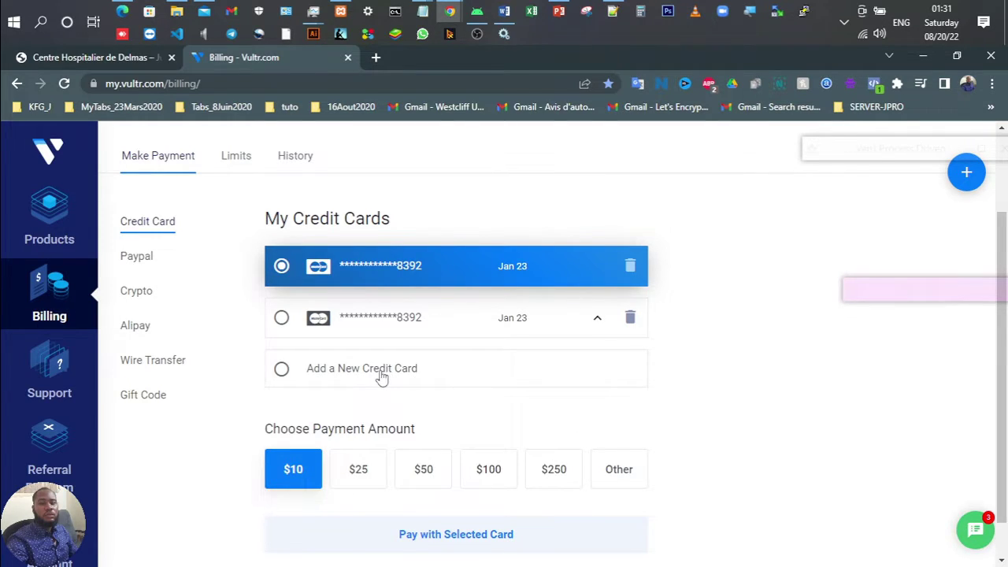
pyautogui.click(304, 372)
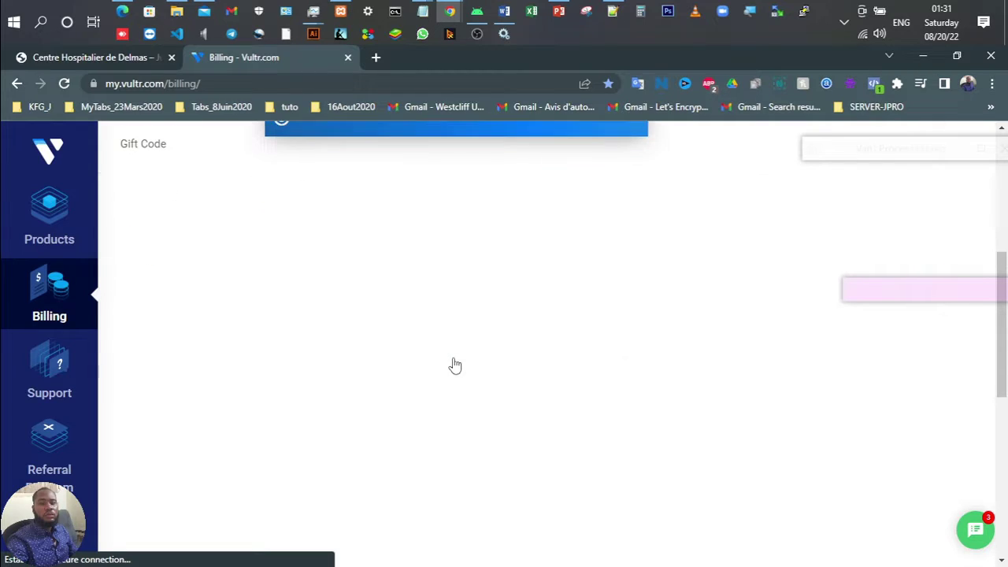
pyautogui.scroll(-2, 455, 365)
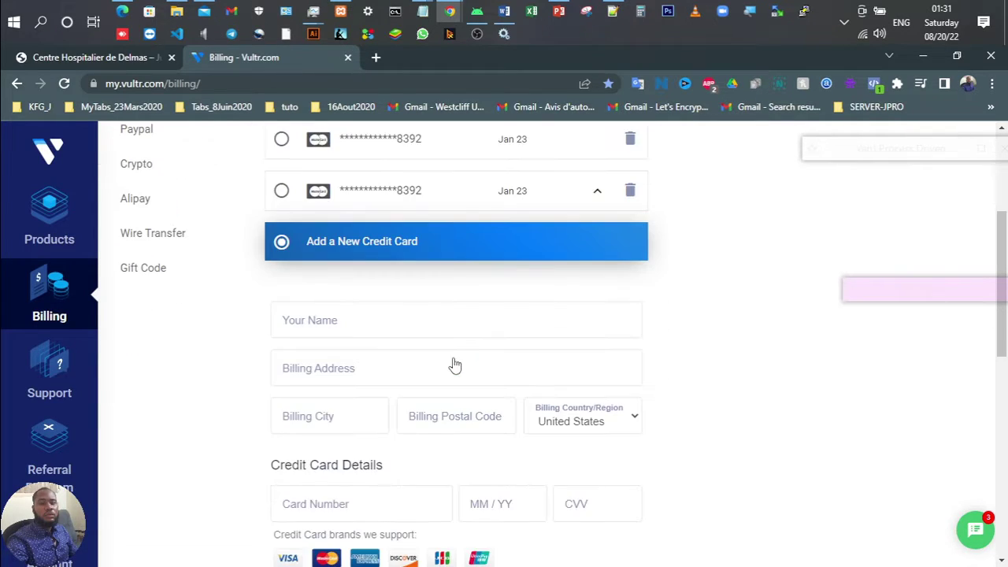
pyautogui.click(292, 317)
pyautogui.click(296, 358)
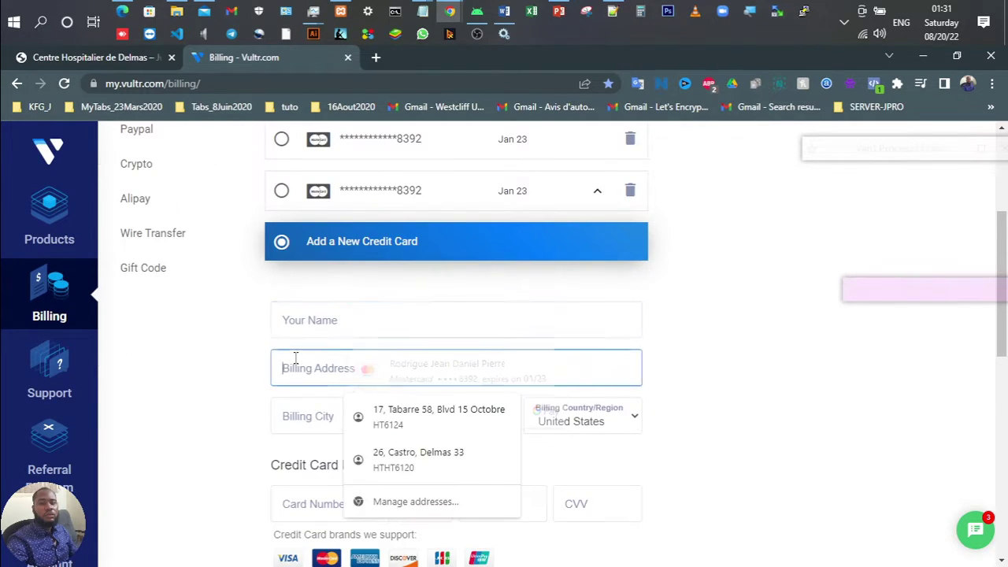
pyautogui.click(293, 417)
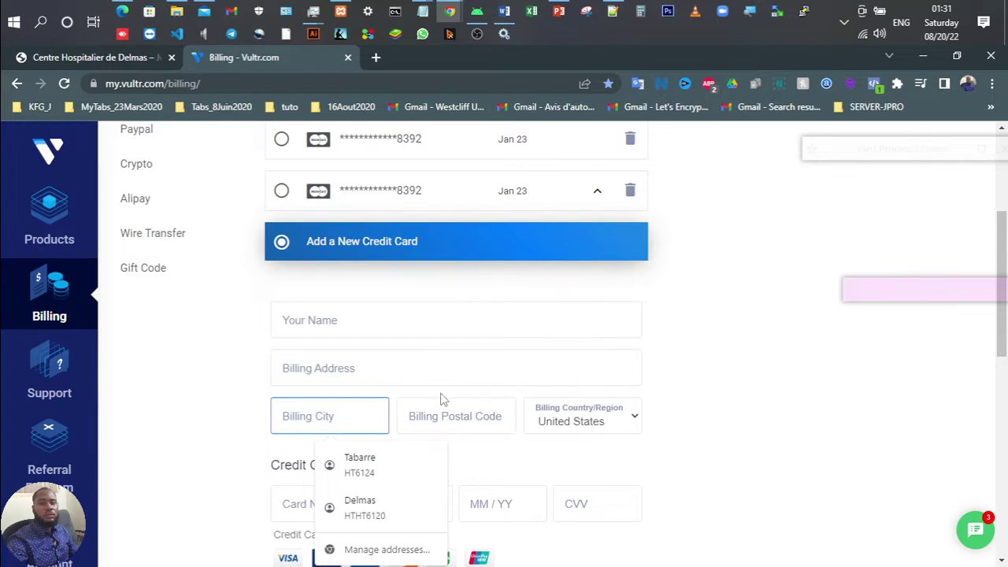
pyautogui.click(361, 324)
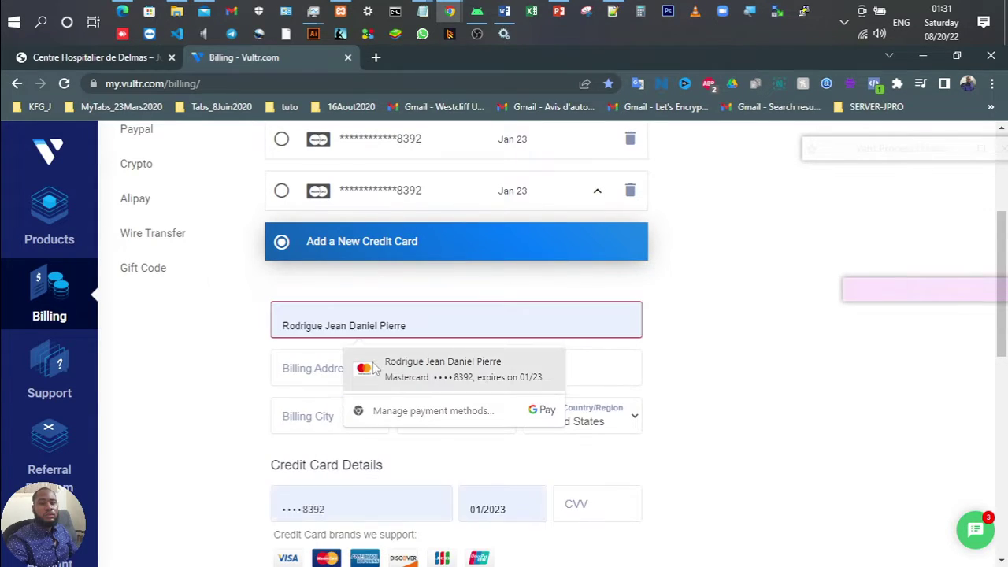
pyautogui.click(441, 369)
pyautogui.click(626, 223)
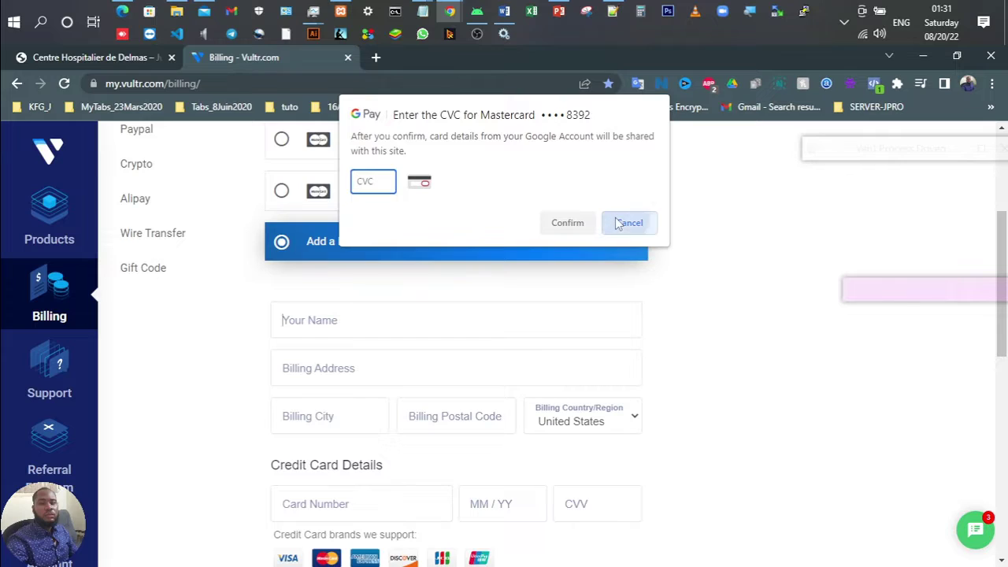
# Step: Select the $10 payment amount, then change it to $25
pyautogui.scroll(-2, 429, 386)
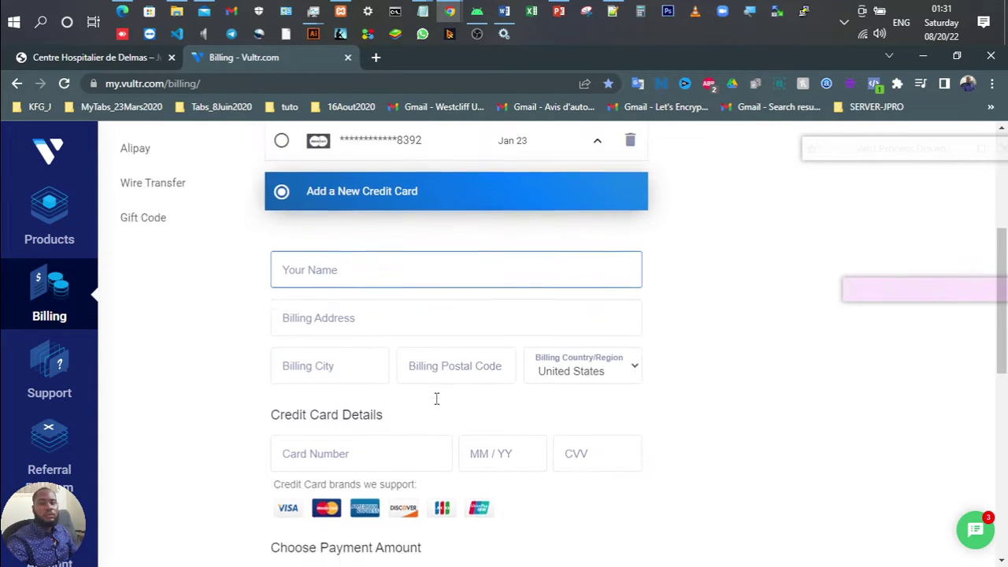
pyautogui.scroll(-3, 493, 455)
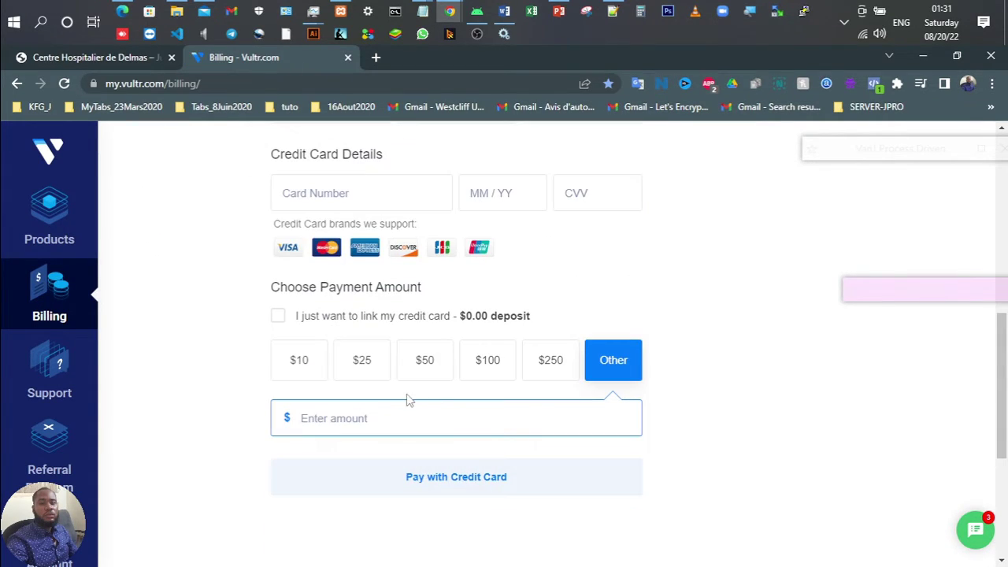
pyautogui.click(304, 366)
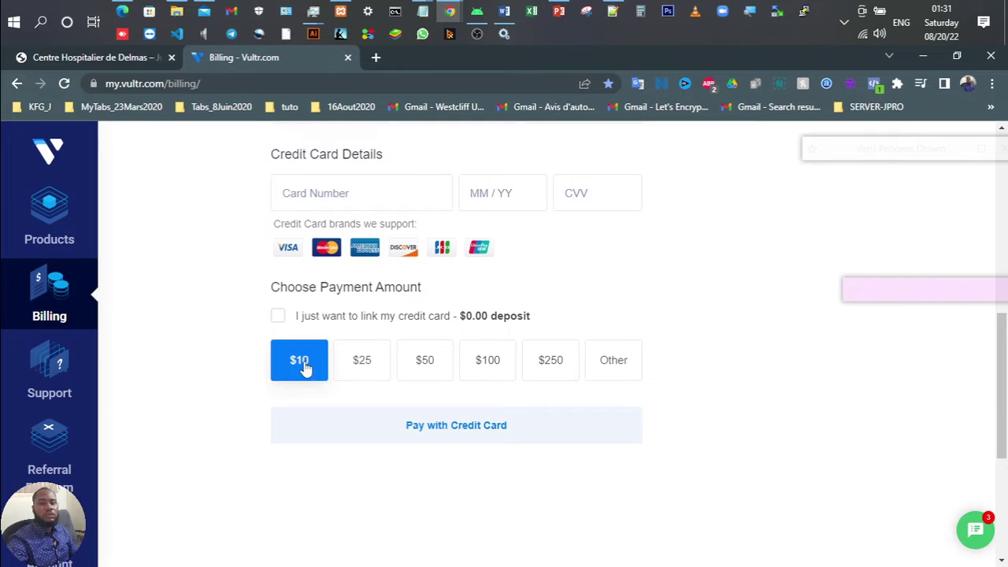
pyautogui.click(368, 356)
# Step: Leave the billing form and go to the Products overview of instances
pyautogui.scroll(1, 352, 352)
pyautogui.scroll(3, 349, 349)
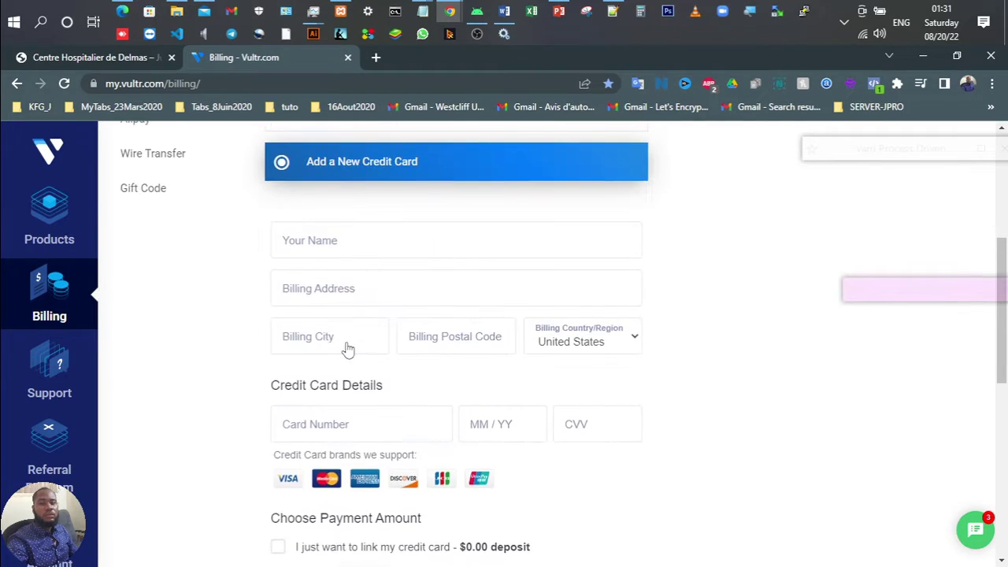
pyautogui.scroll(5, 347, 342)
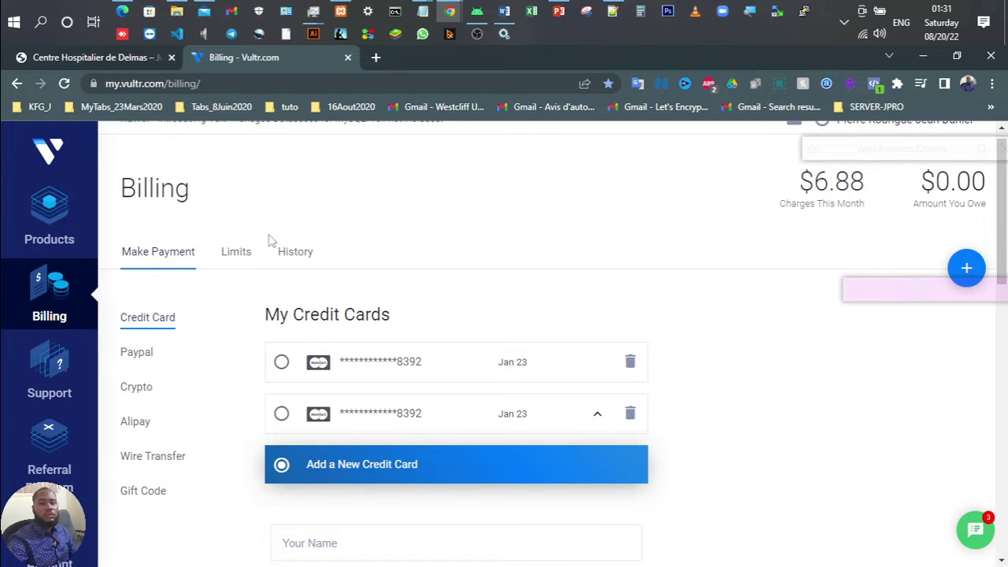
pyautogui.scroll(-1, 532, 389)
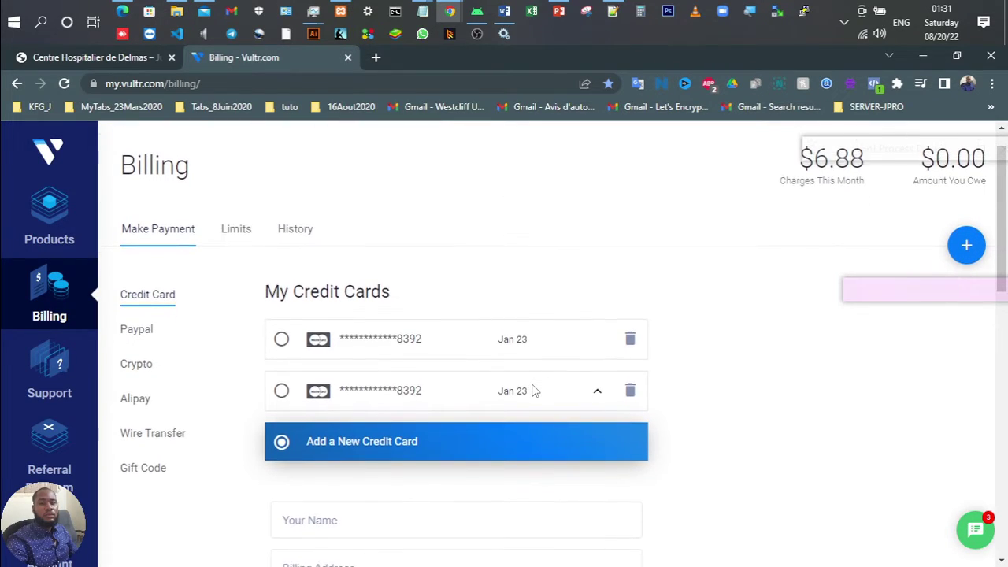
pyautogui.scroll(-3, 533, 391)
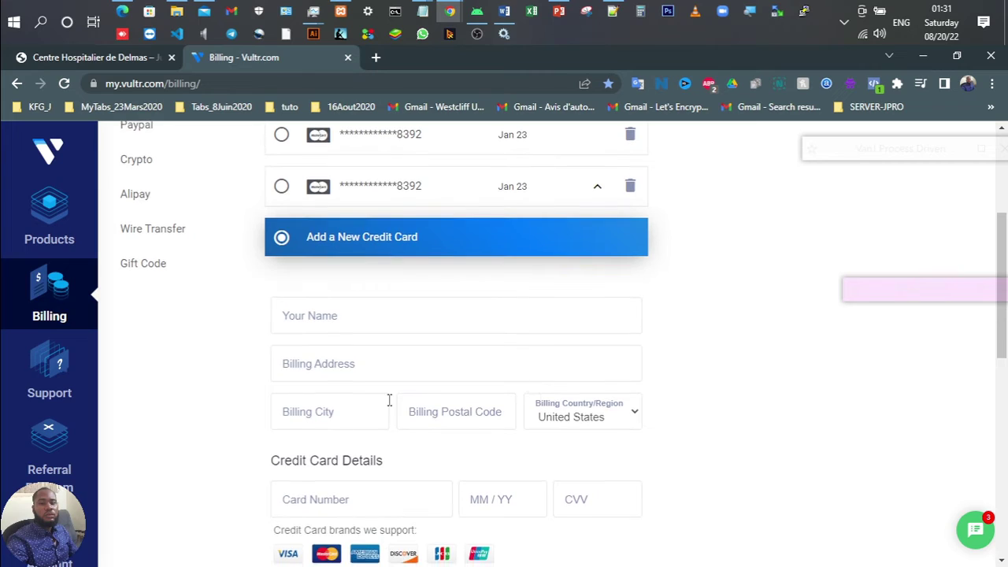
pyautogui.scroll(-2, 387, 402)
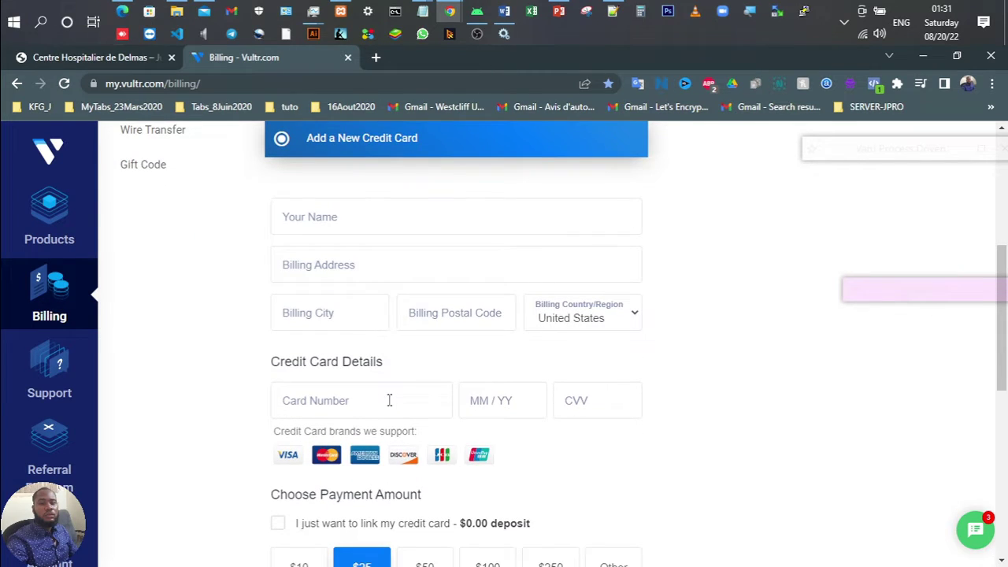
pyautogui.scroll(3, 389, 399)
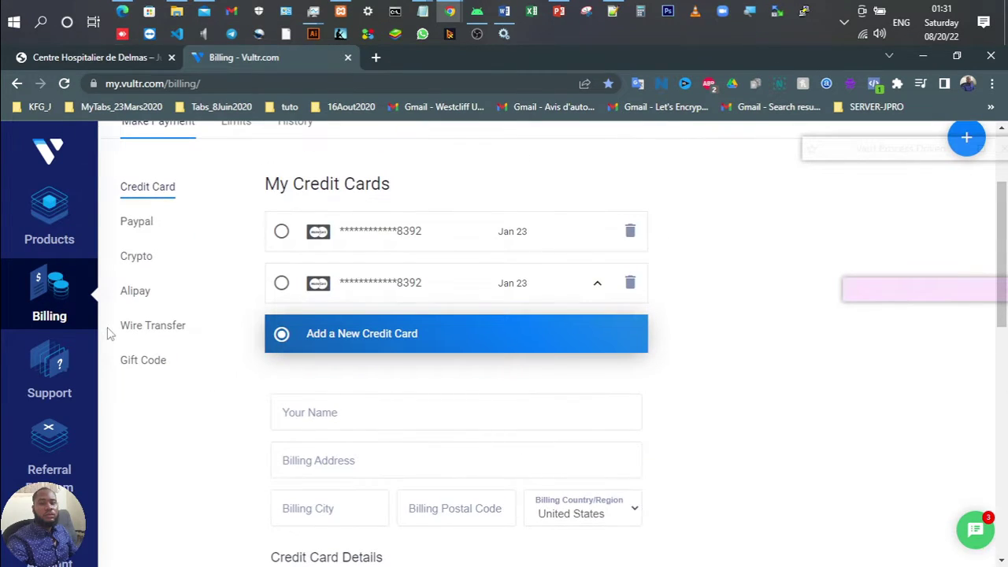
pyautogui.scroll(2, 108, 327)
pyautogui.click(49, 228)
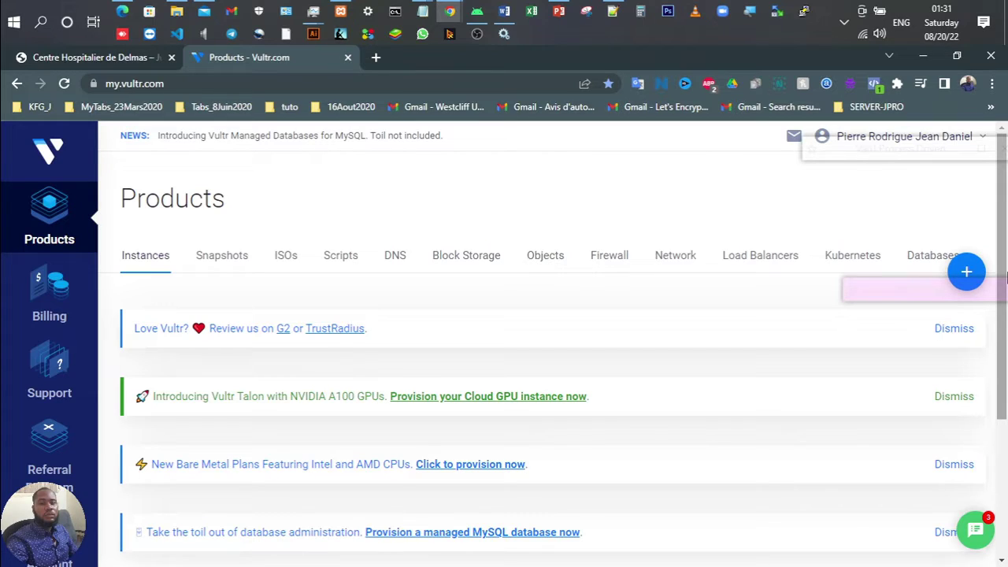
# Step: Start a new server deployment with Cloud Compute and Intel Regular Performance
pyautogui.click(970, 268)
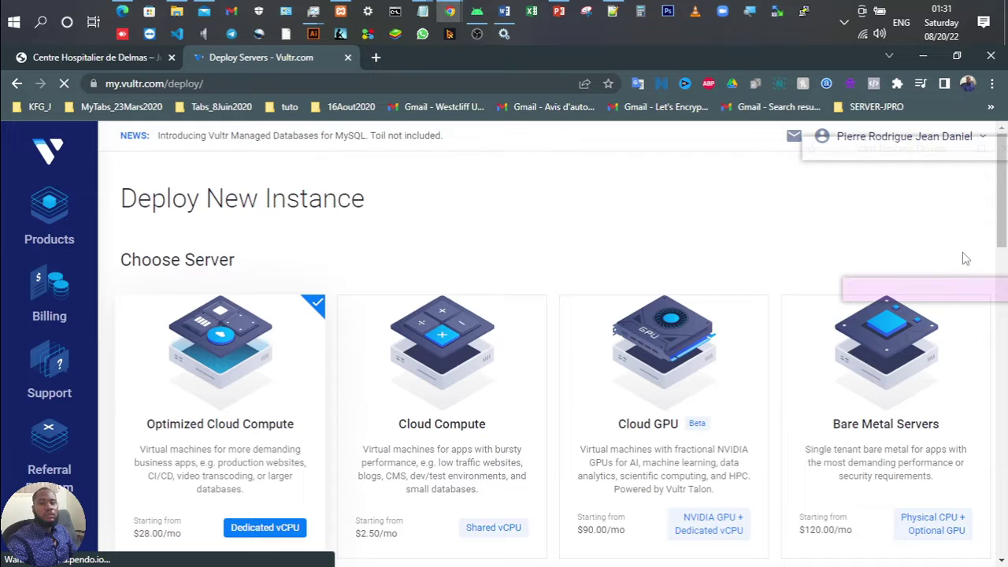
pyautogui.scroll(-3, 575, 339)
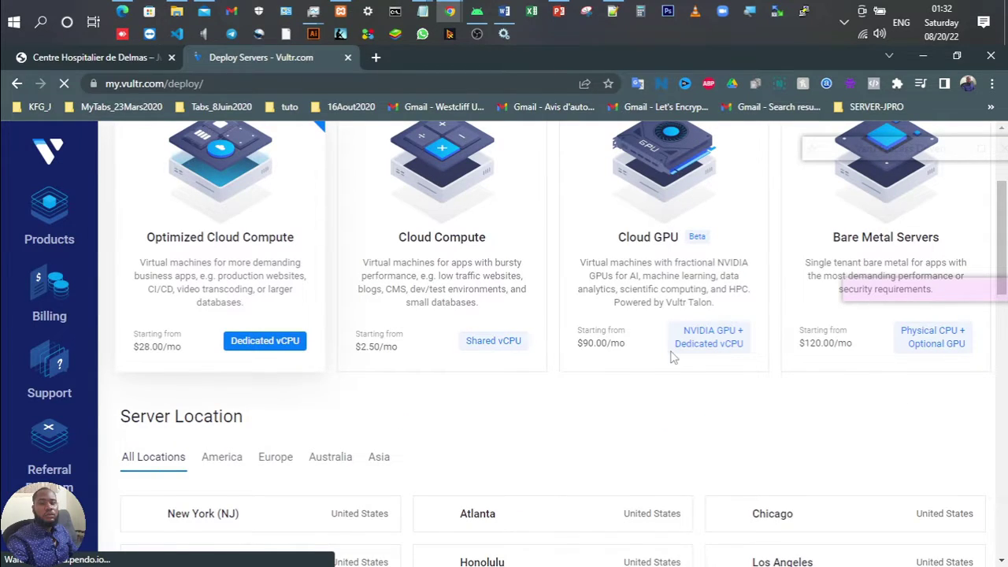
pyautogui.scroll(1, 449, 270)
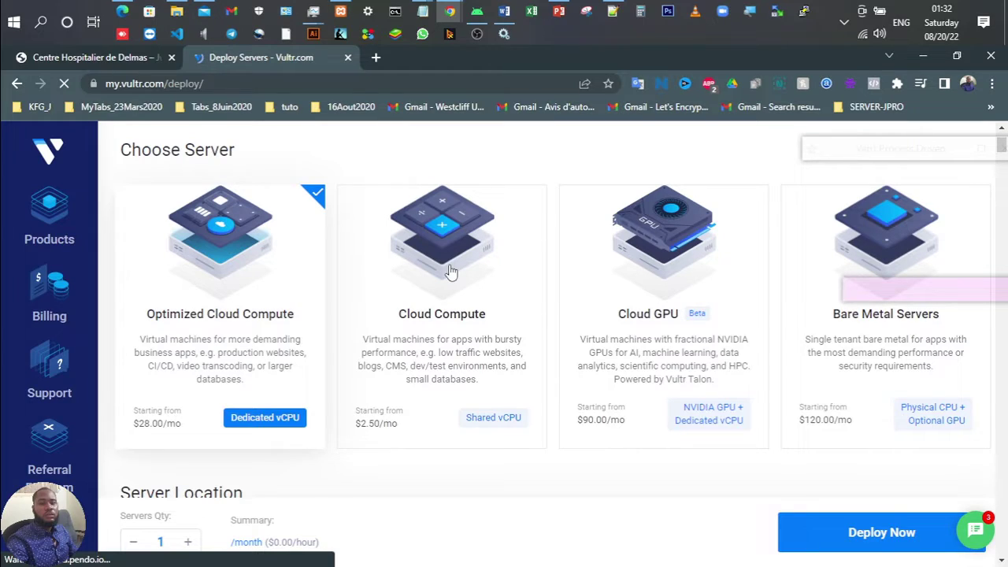
pyautogui.click(450, 270)
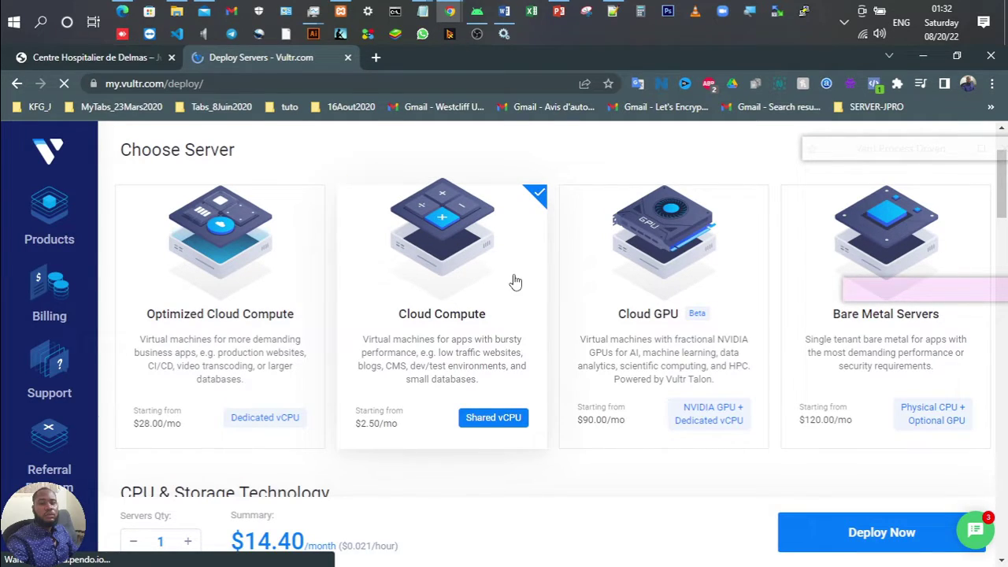
pyautogui.scroll(-3, 515, 282)
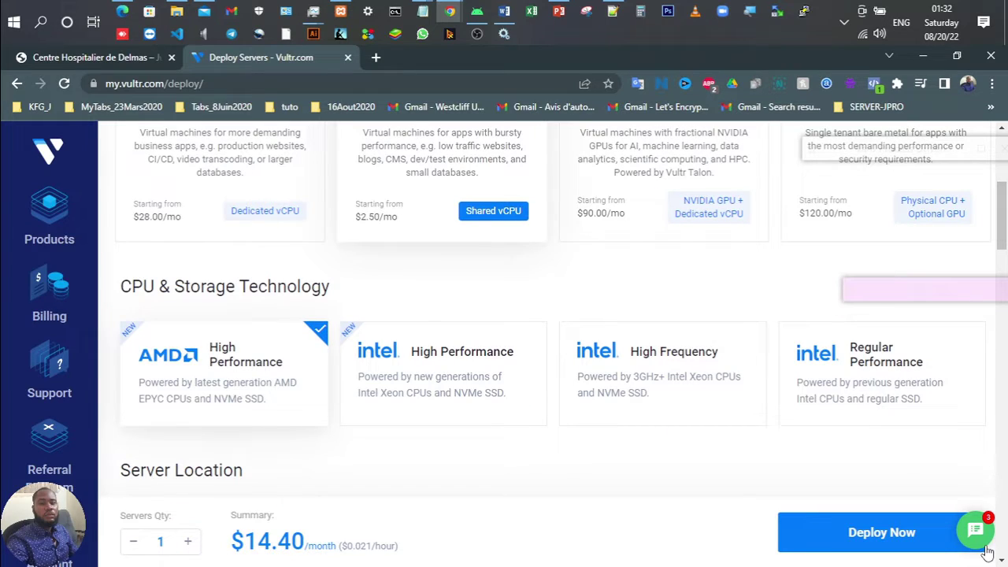
pyautogui.click(852, 356)
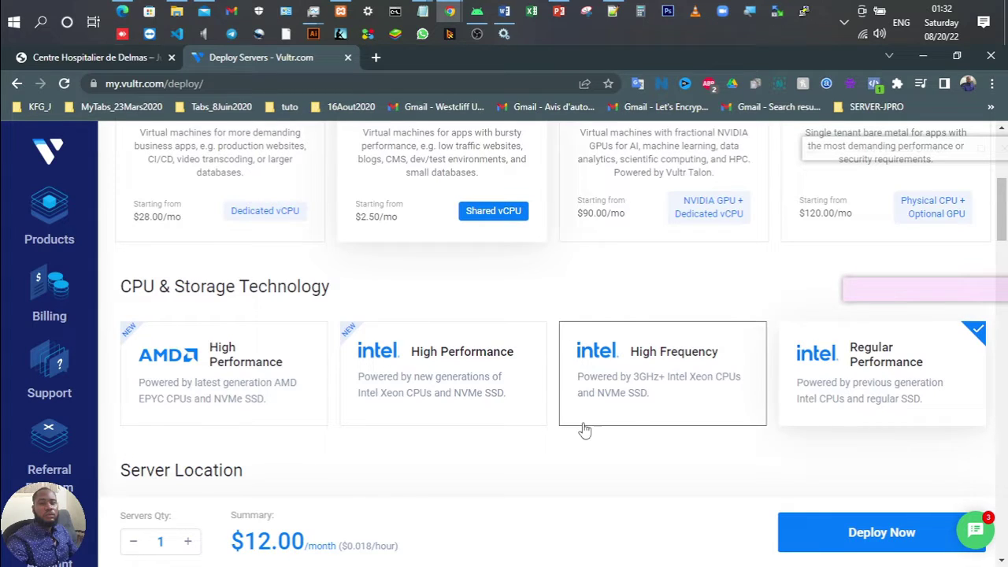
# Step: Choose Debian 10 x64 as the server's operating system
pyautogui.scroll(-1, 584, 429)
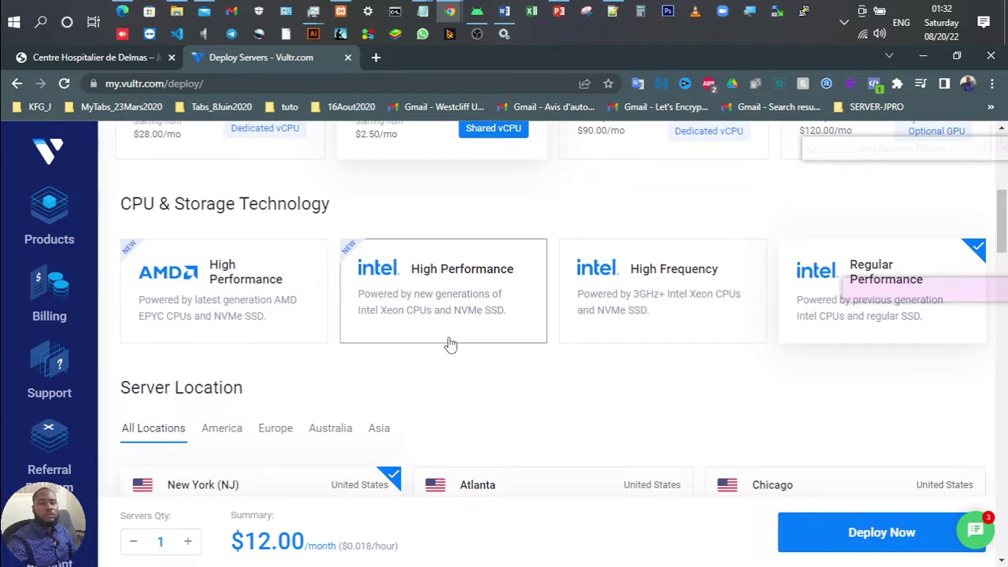
pyautogui.scroll(-3, 450, 341)
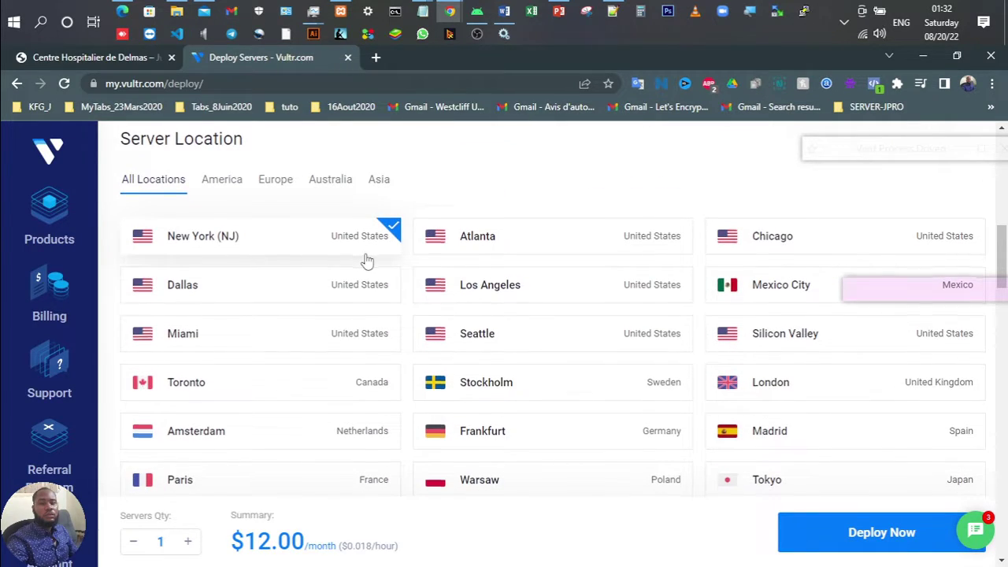
pyautogui.scroll(-5, 367, 260)
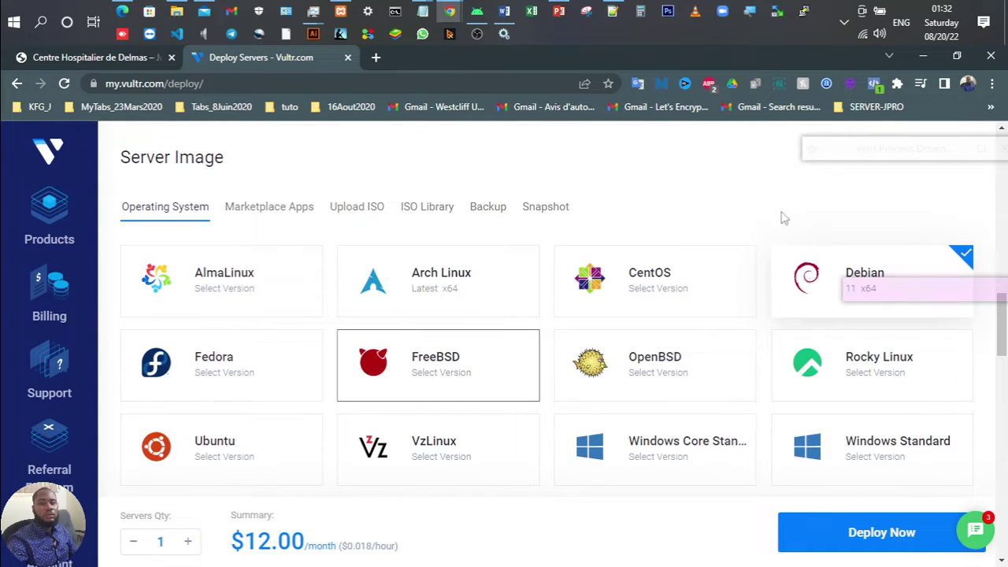
pyautogui.click(795, 267)
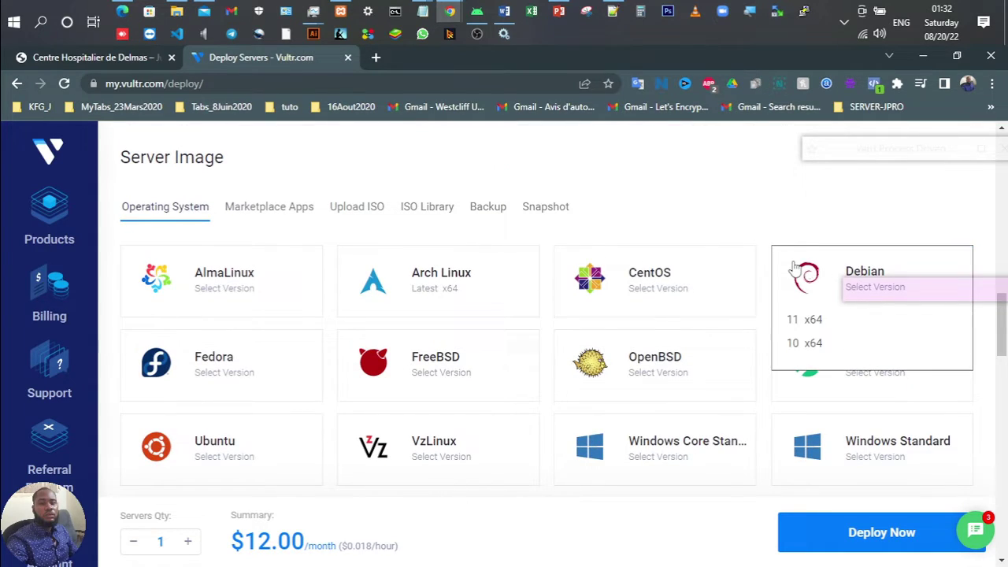
pyautogui.click(803, 342)
pyautogui.scroll(-4, 453, 381)
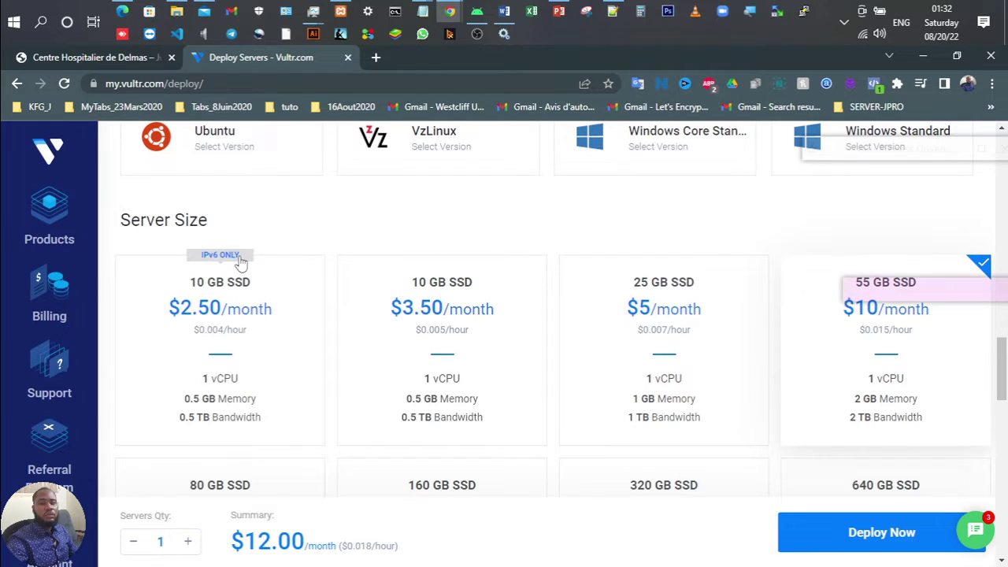
pyautogui.scroll(-2, 191, 367)
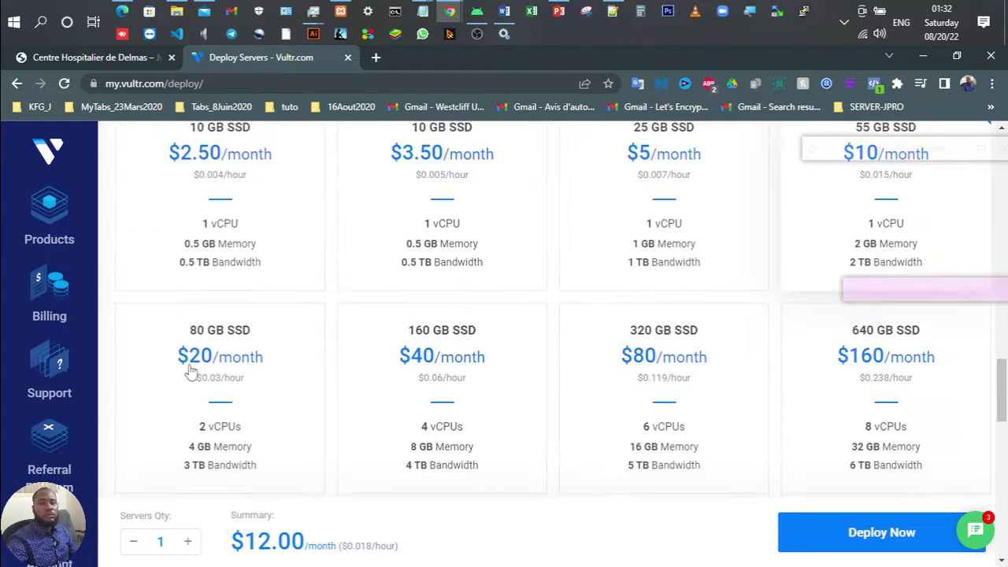
pyautogui.scroll(2, 189, 372)
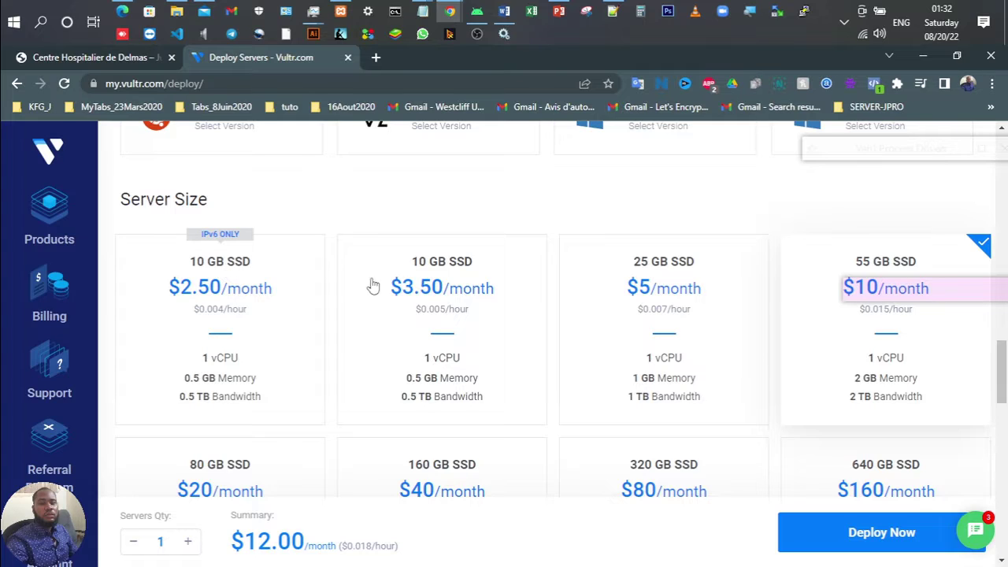
# Step: Pick the 10 GB SSD $3.50/month plan and switch auto backups off
pyautogui.click(422, 281)
pyautogui.scroll(-3, 423, 281)
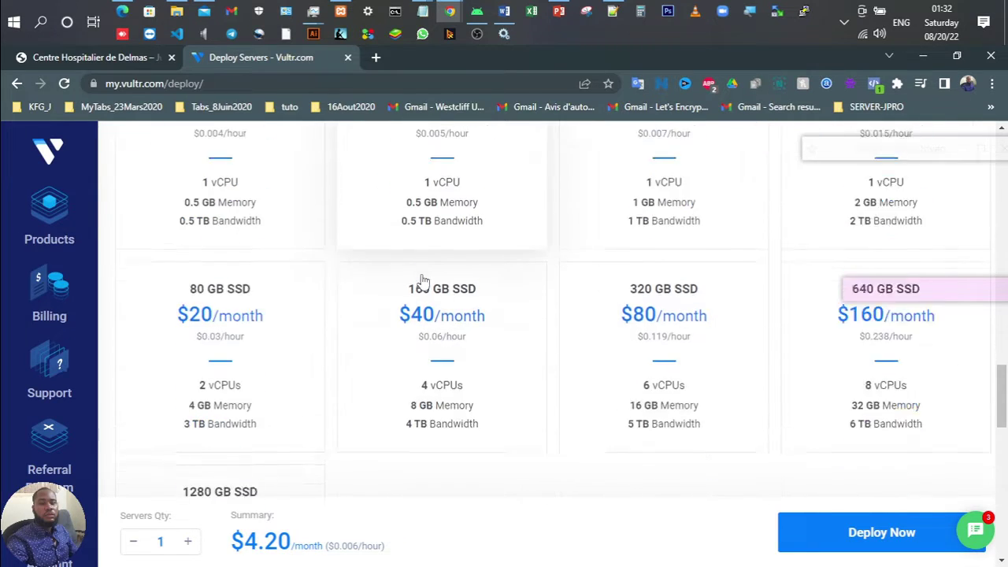
pyautogui.scroll(-6, 423, 281)
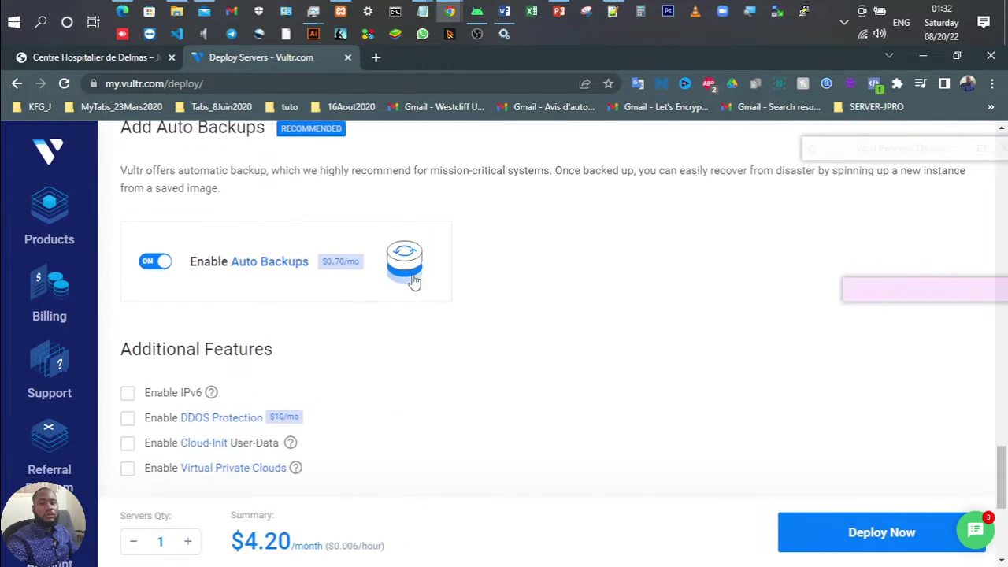
pyautogui.click(155, 264)
pyautogui.scroll(-3, 323, 329)
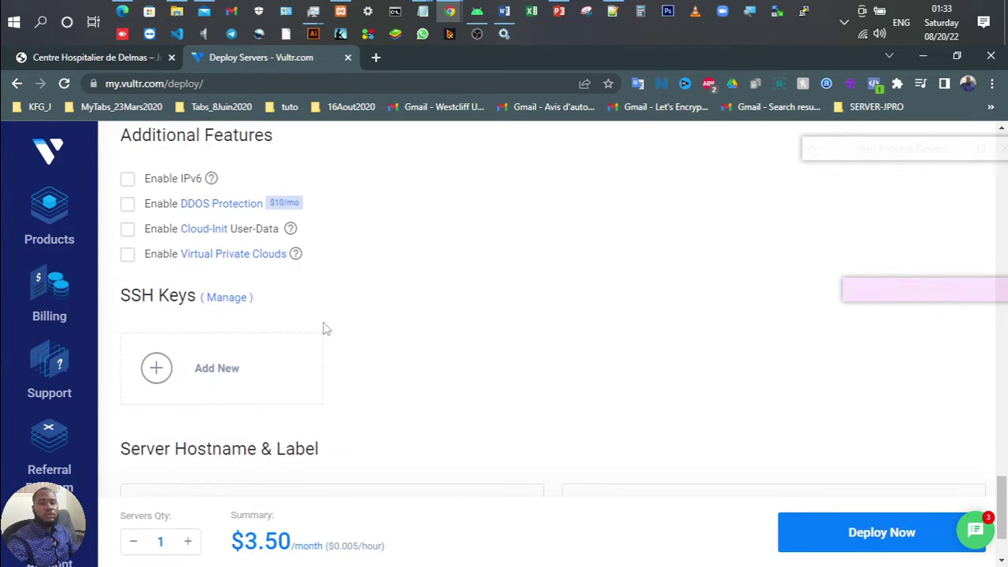
pyautogui.scroll(-1, 247, 453)
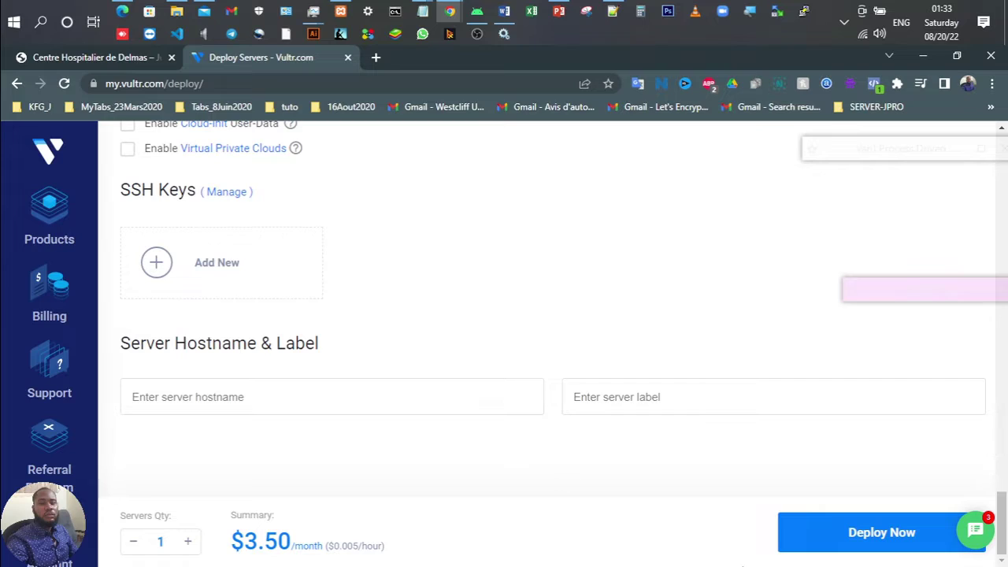
# Step: Set the server hostname to 'wpf' and deploy the server
pyautogui.click(324, 394)
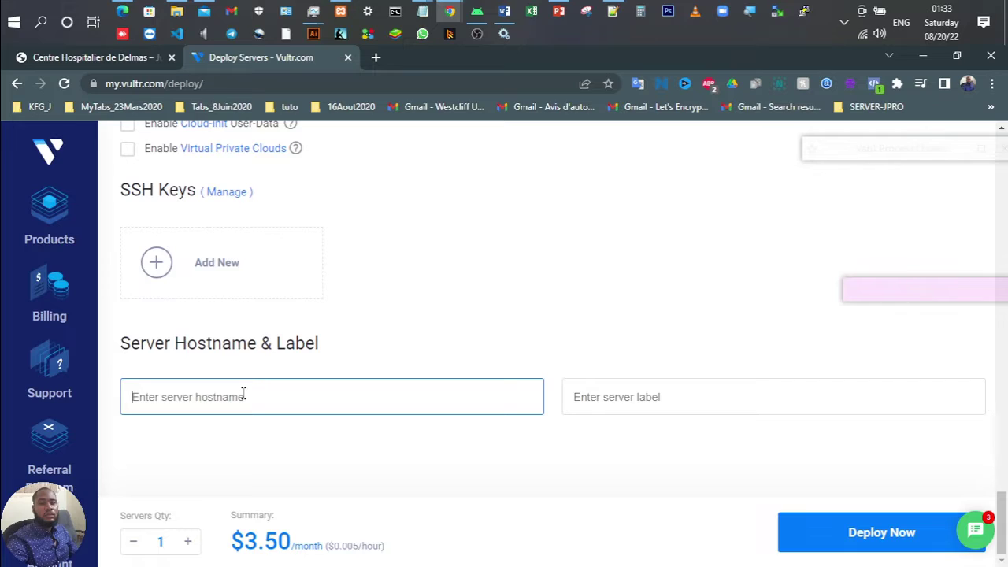
pyautogui.write('wp')
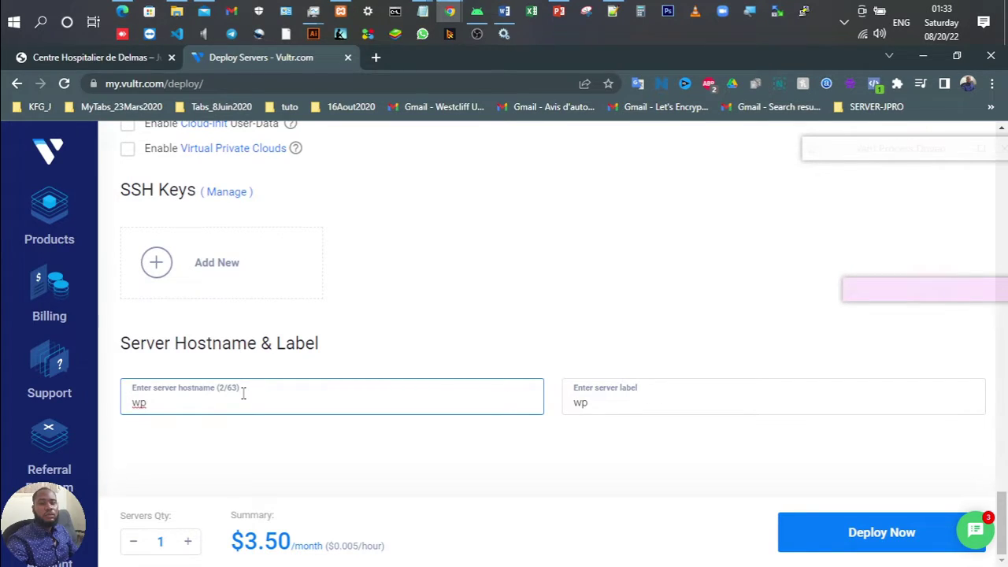
pyautogui.write('formation')
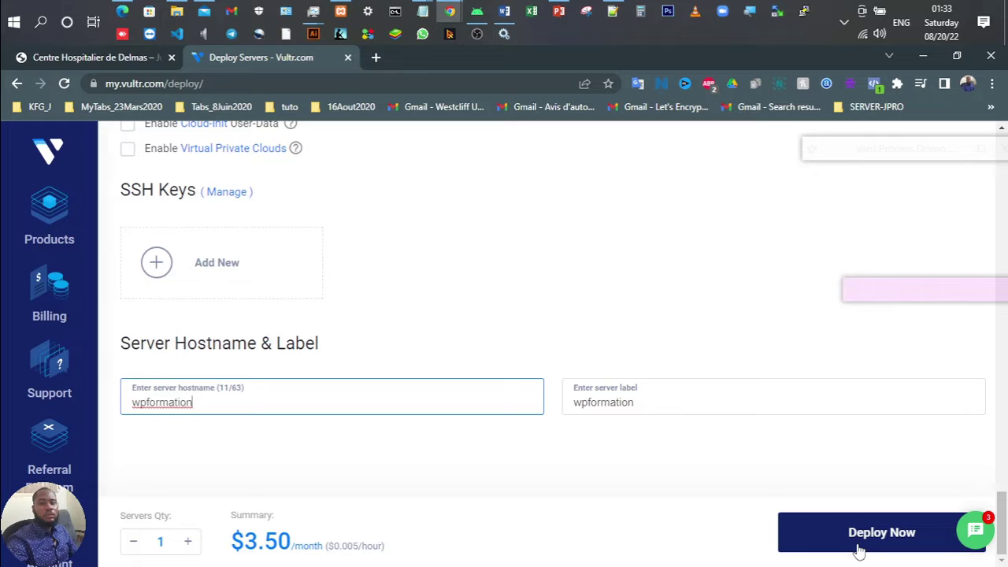
pyautogui.press('BackSpace')
pyautogui.press('BackSpace')
pyautogui.press('BackSpace')
pyautogui.press('BackSpace')
pyautogui.press('BackSpace')
pyautogui.press('BackSpace')
pyautogui.press('BackSpace')
pyautogui.press('BackSpace')
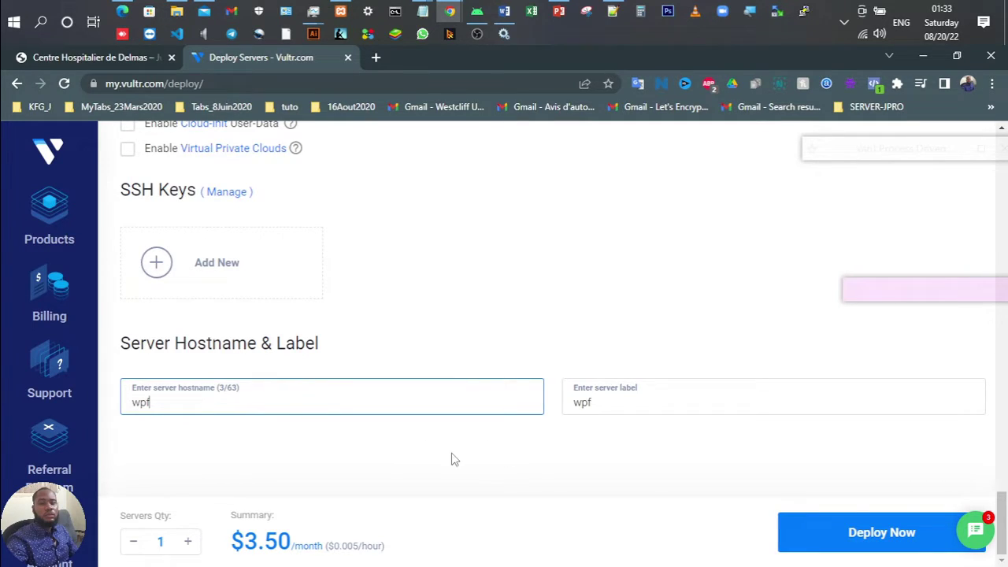
pyautogui.click(844, 543)
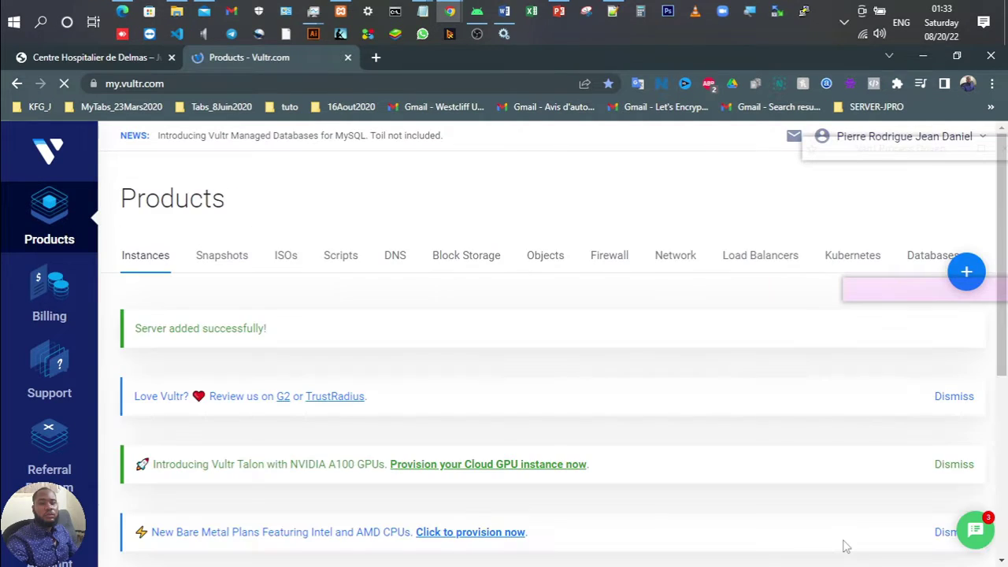
pyautogui.scroll(-4, 585, 376)
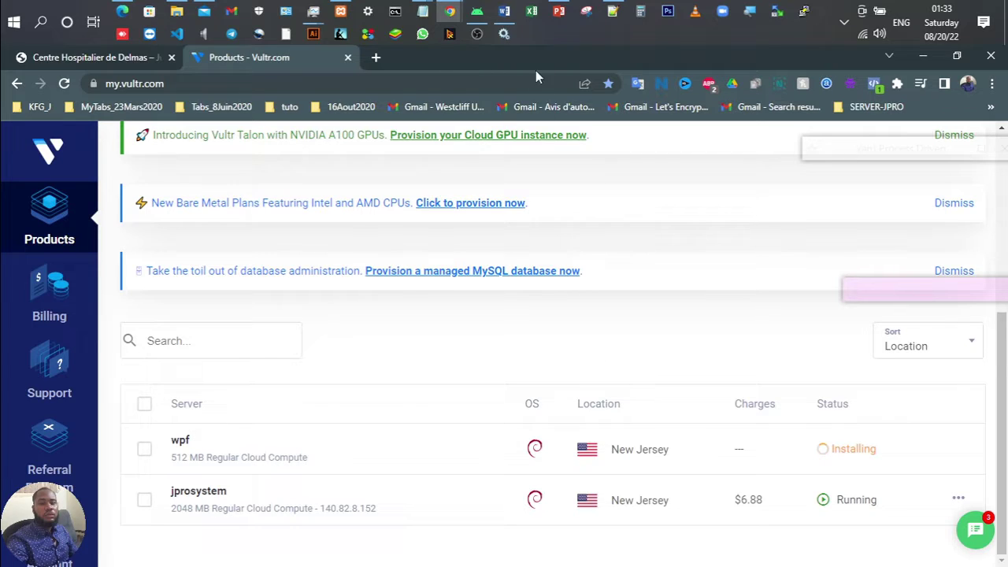
pyautogui.click(340, 10)
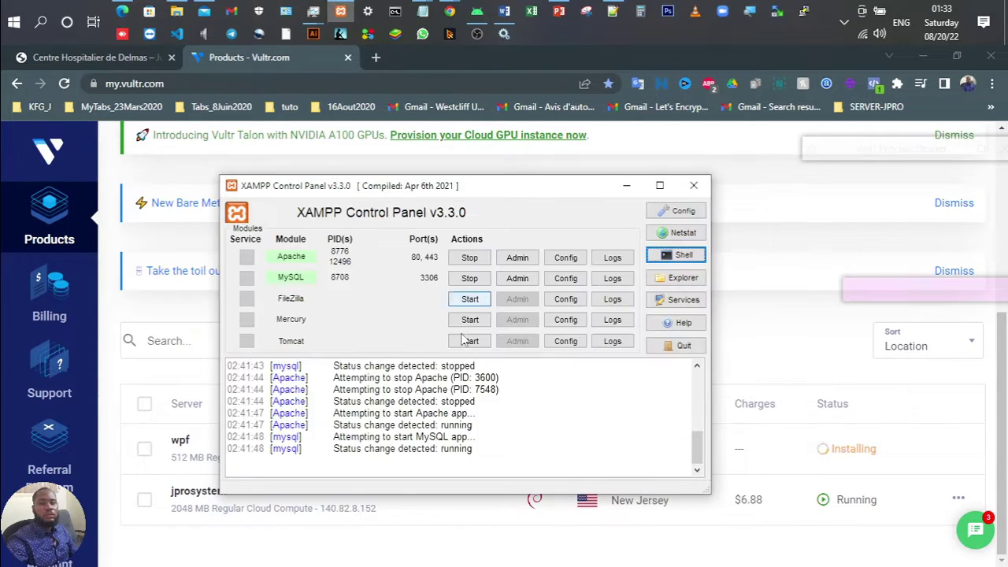
pyautogui.click(634, 193)
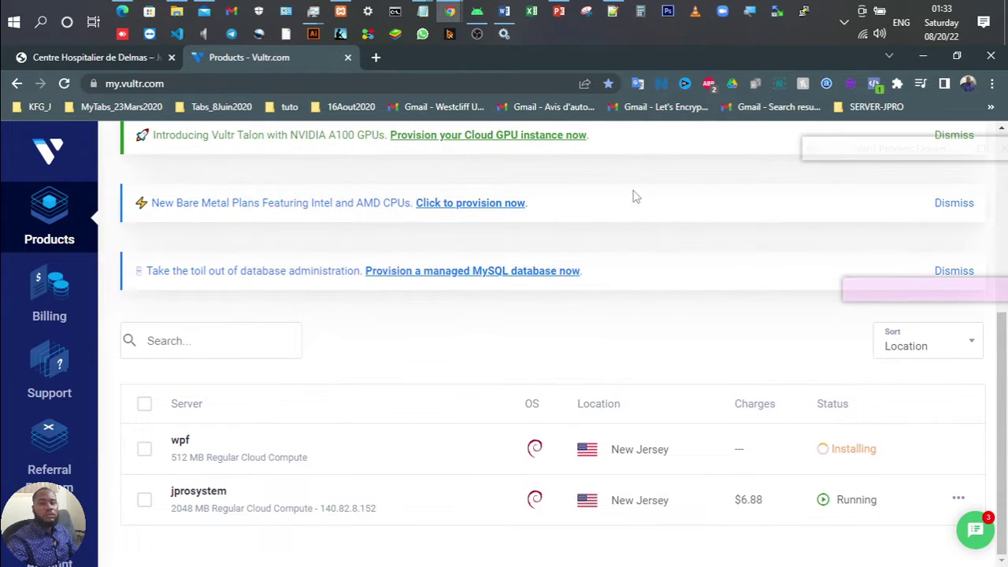
pyautogui.click(340, 10)
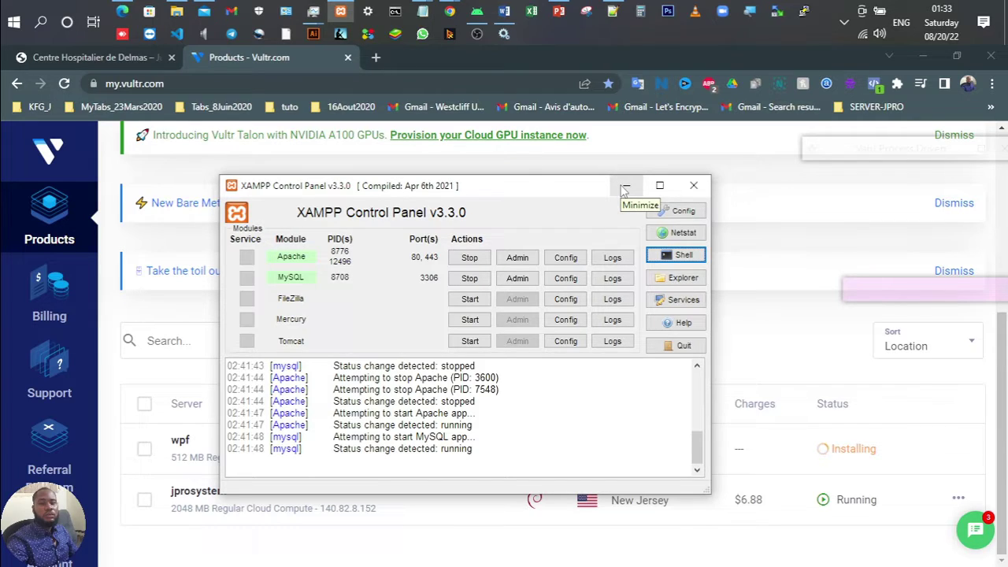
pyautogui.click(624, 186)
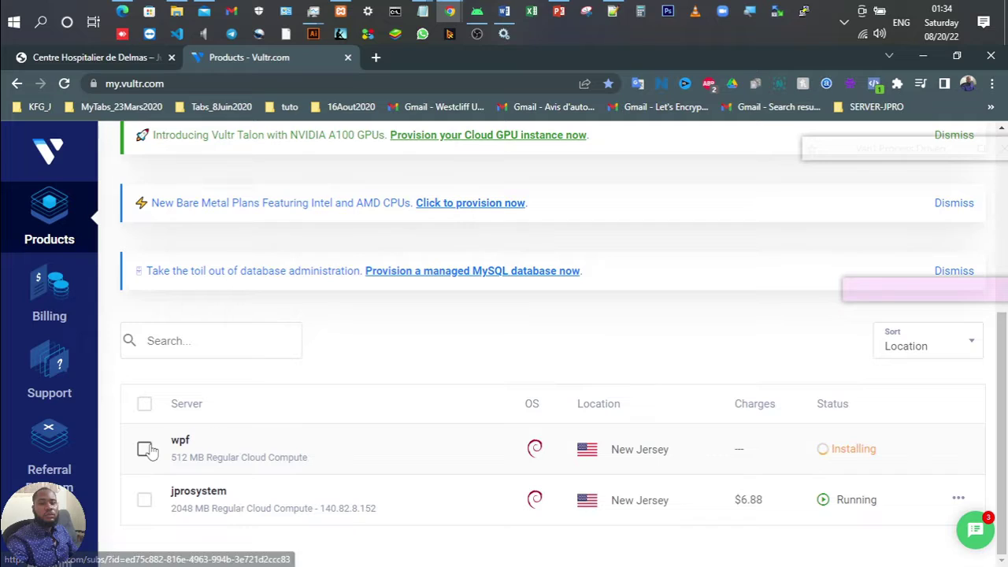
pyautogui.click(241, 429)
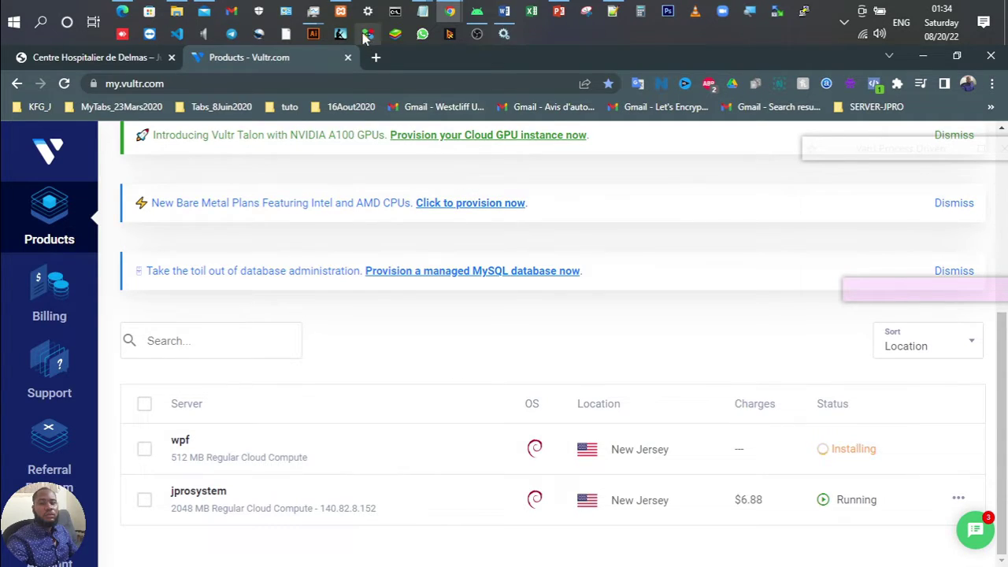
pyautogui.click(375, 58)
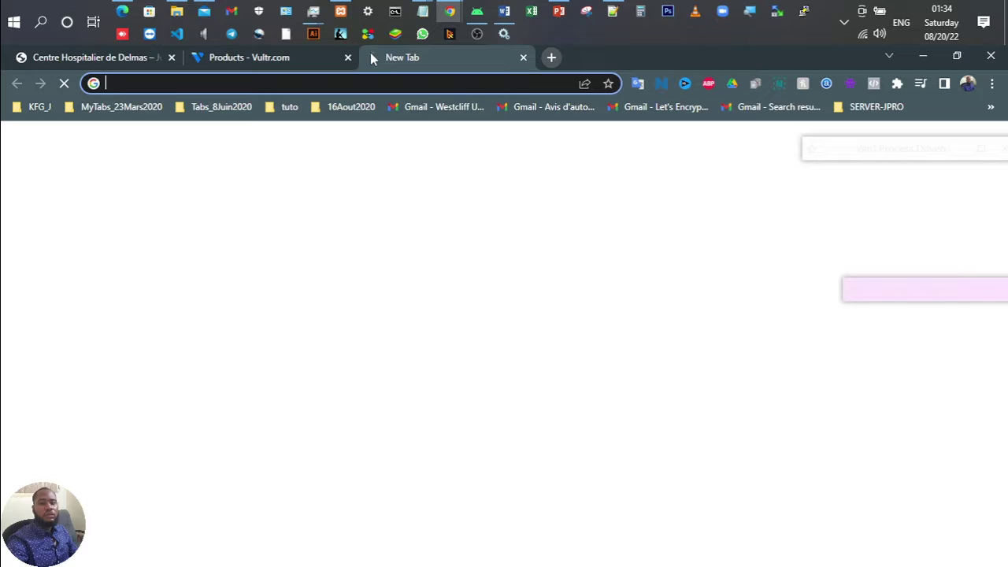
pyautogui.write('lamp')
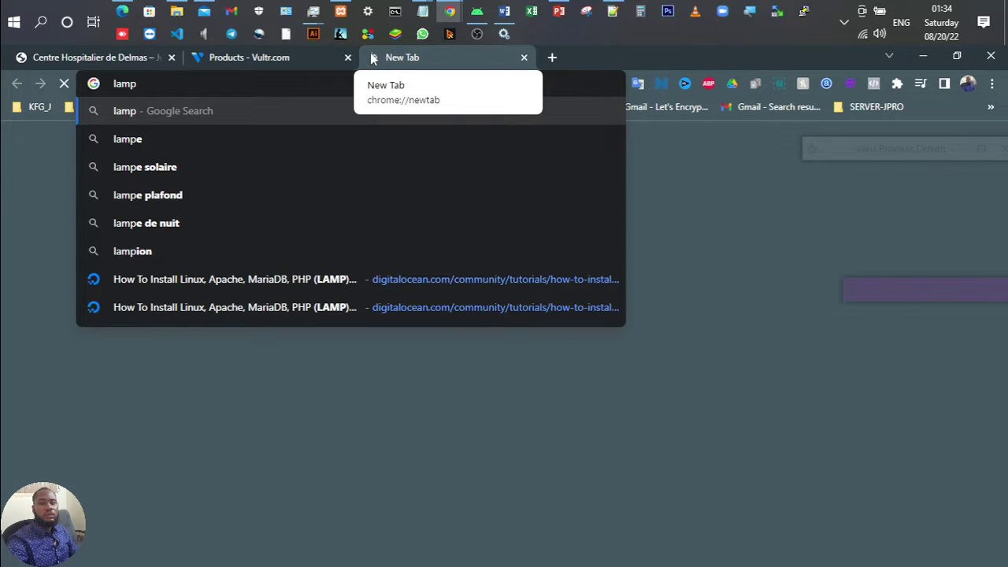
pyautogui.press('Return')
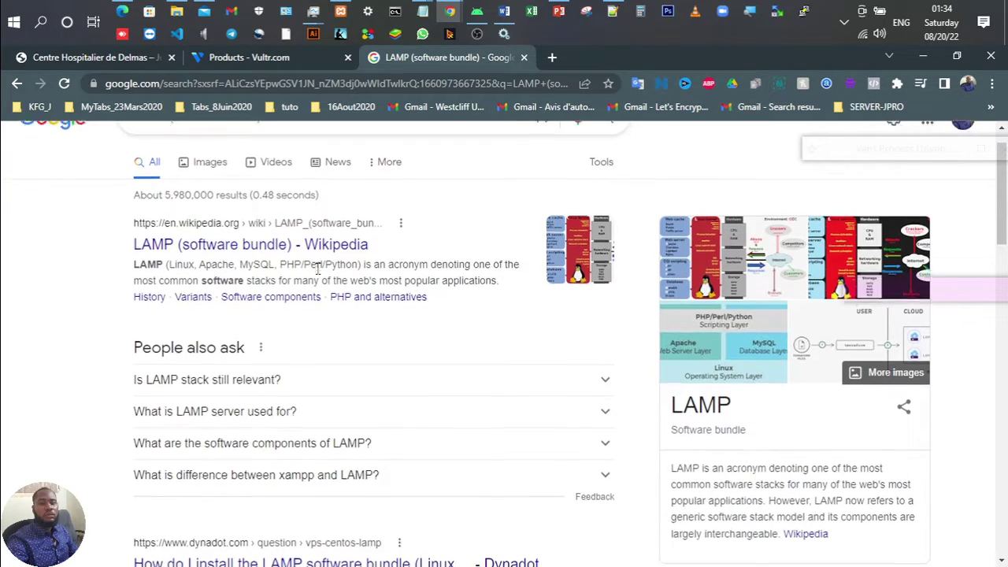
pyautogui.scroll(-1, 318, 271)
pyautogui.scroll(1, 317, 272)
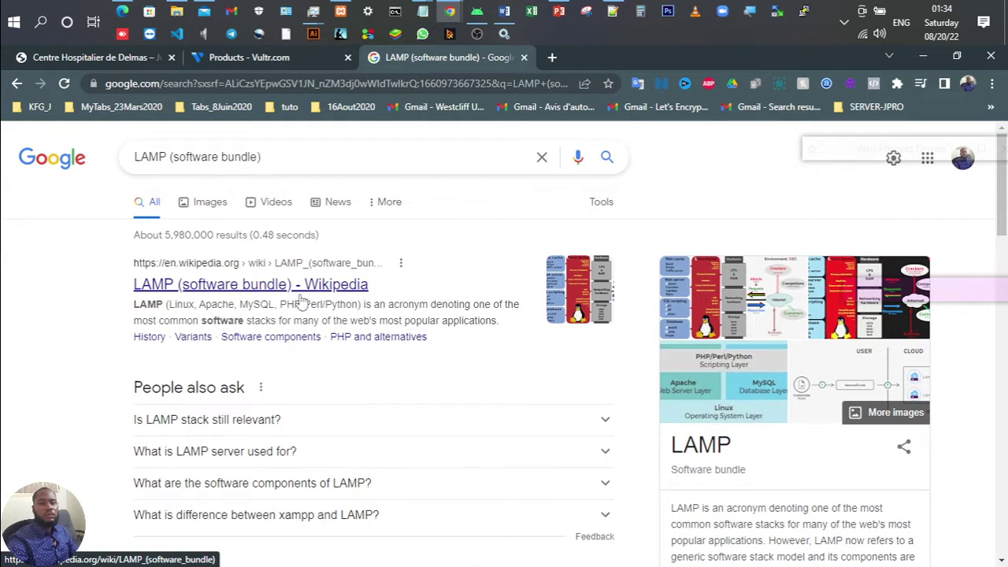
pyautogui.scroll(-1, 404, 253)
pyautogui.scroll(-2, 403, 254)
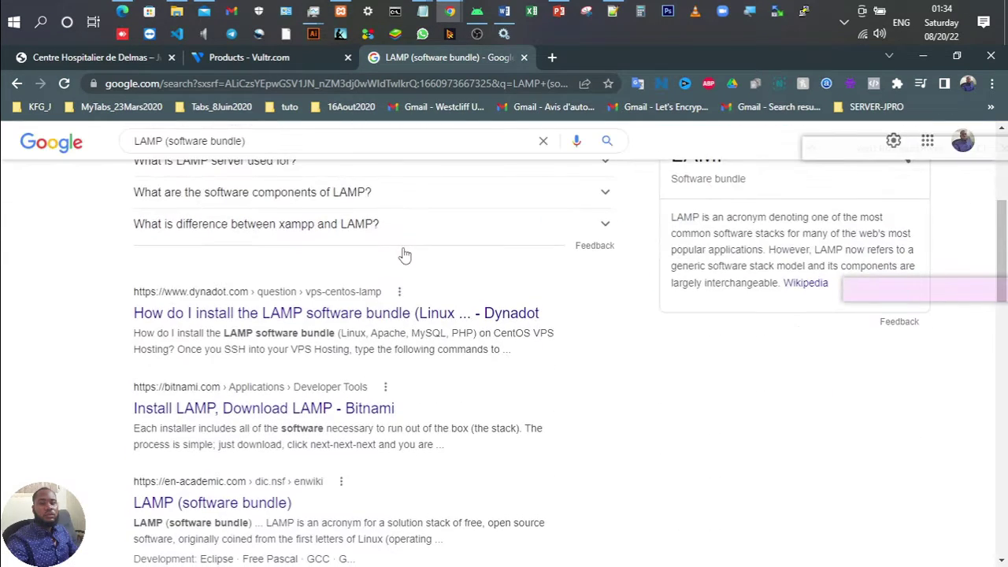
pyautogui.scroll(3, 403, 254)
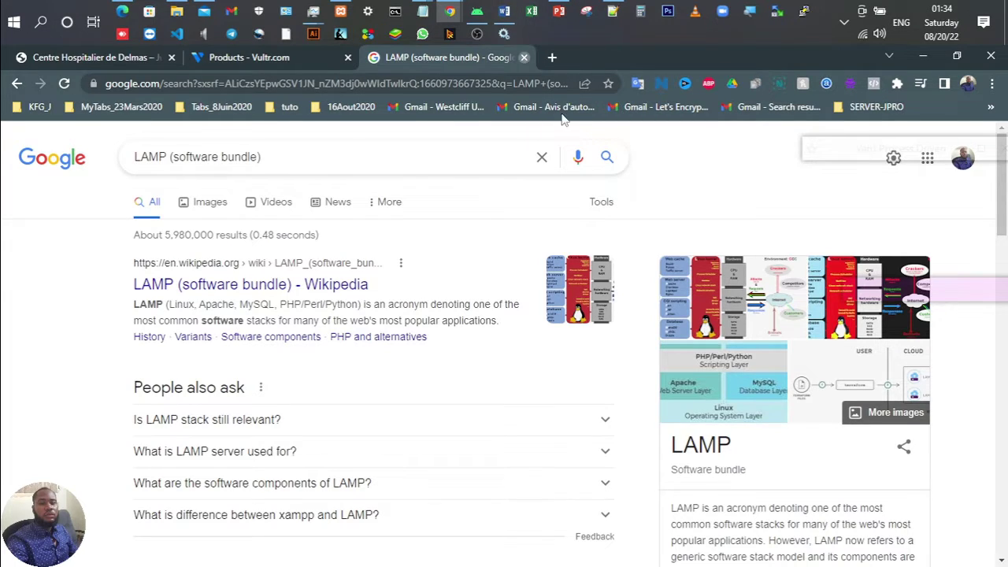
pyautogui.click(524, 57)
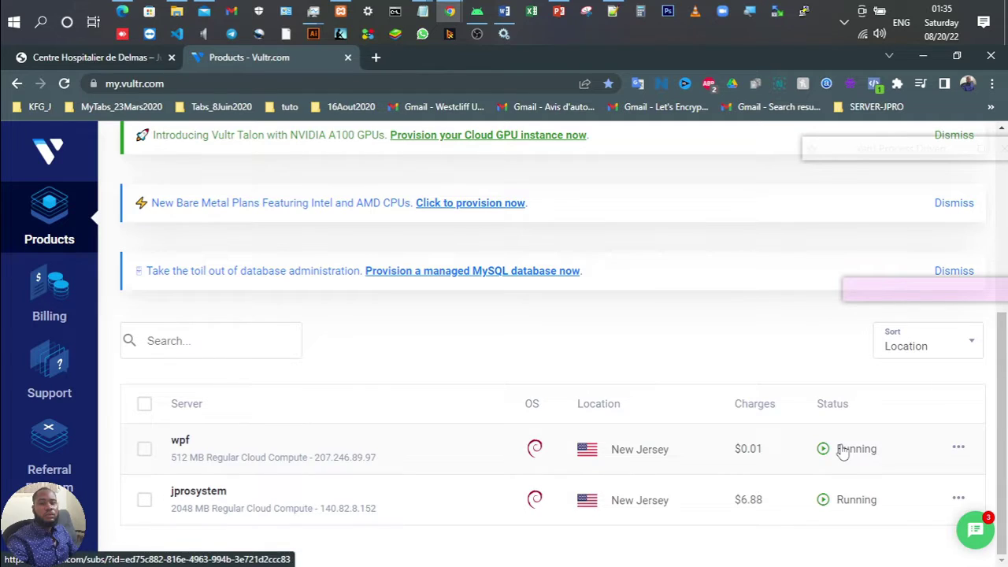
# Step: Open the wpf server's Overview page and reveal its root password
pyautogui.click(189, 443)
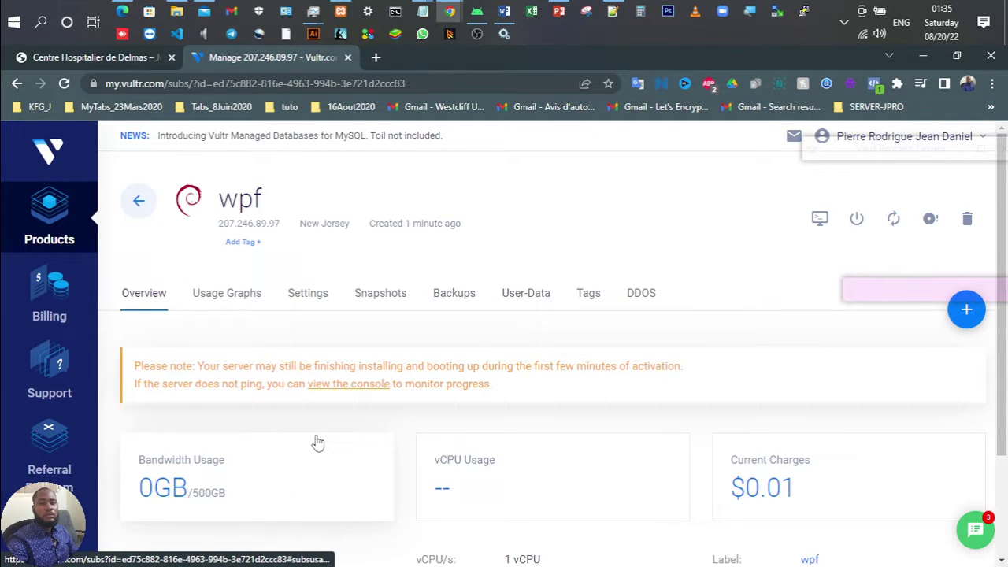
pyautogui.scroll(-2, 317, 443)
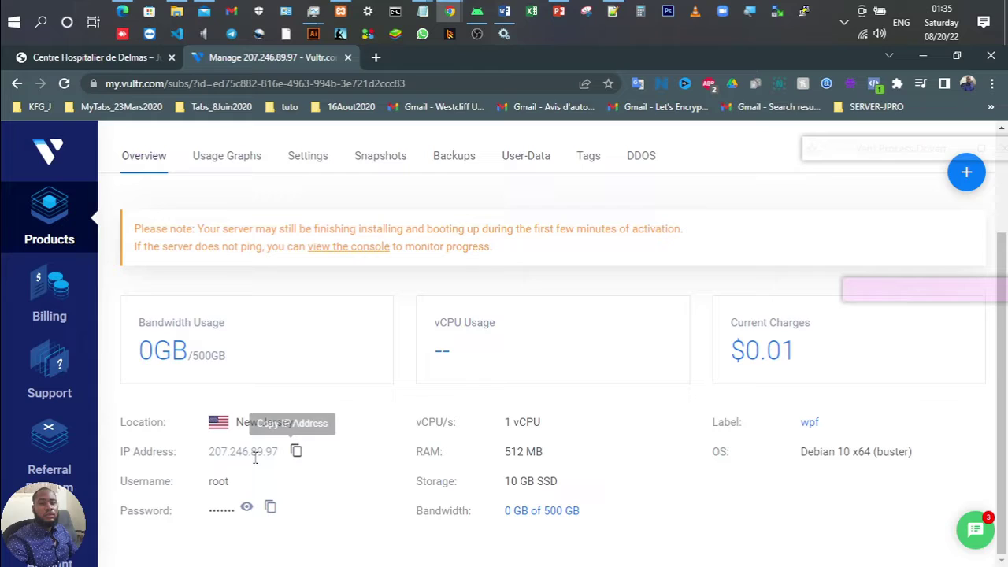
pyautogui.click(247, 507)
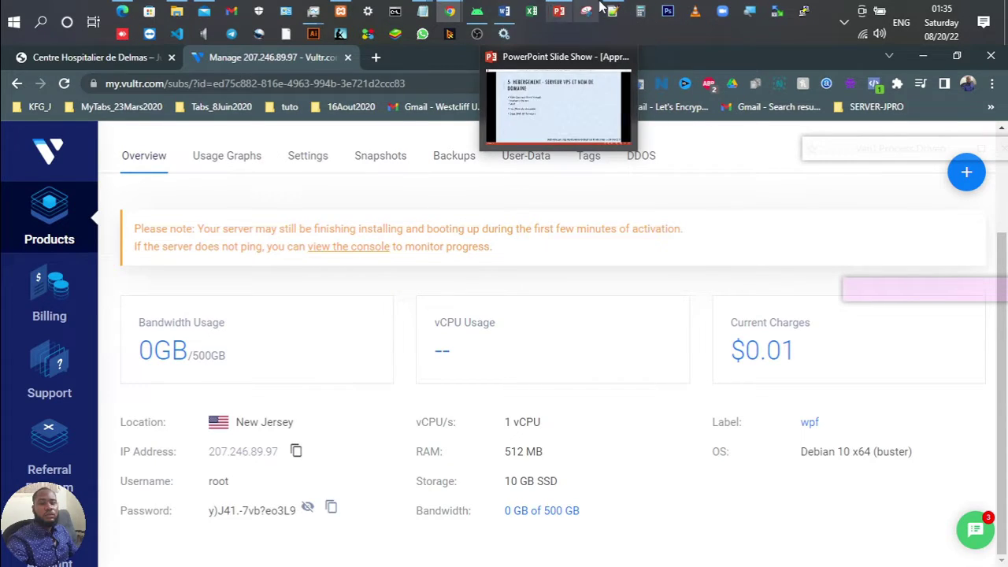
# Step: Switch to the slide show and browse back to slide '5- Hebergement - Serveur VPS et nom de domaine'
pyautogui.click(560, 10)
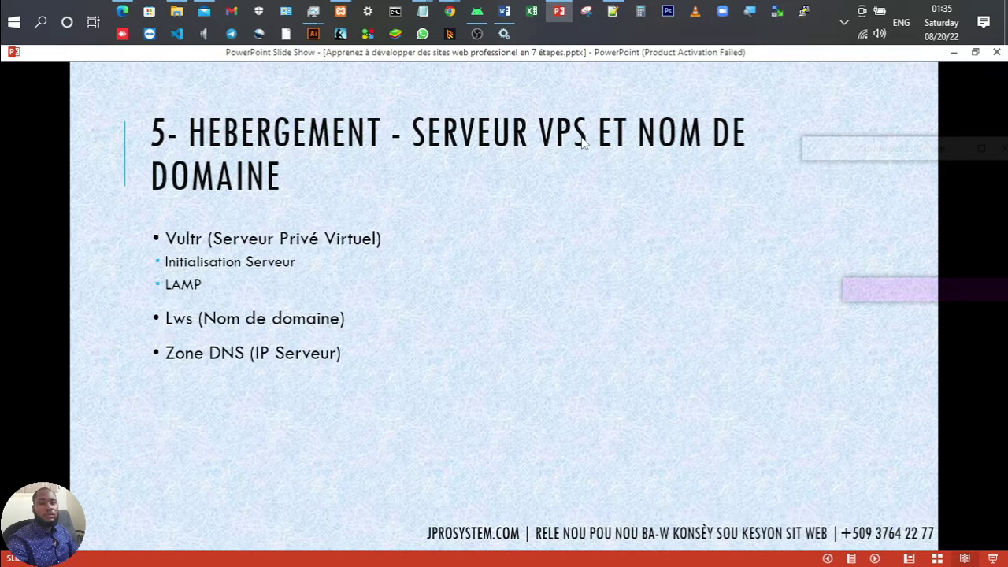
pyautogui.press('Left')
pyautogui.press('Left')
pyautogui.press('Left')
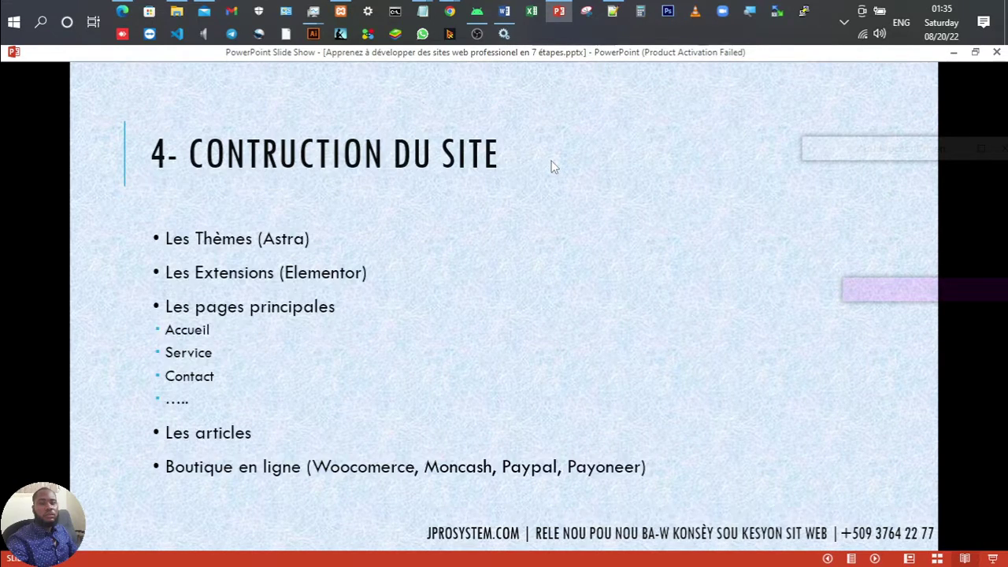
pyautogui.press('Left')
pyautogui.press('Left')
pyautogui.press('Right')
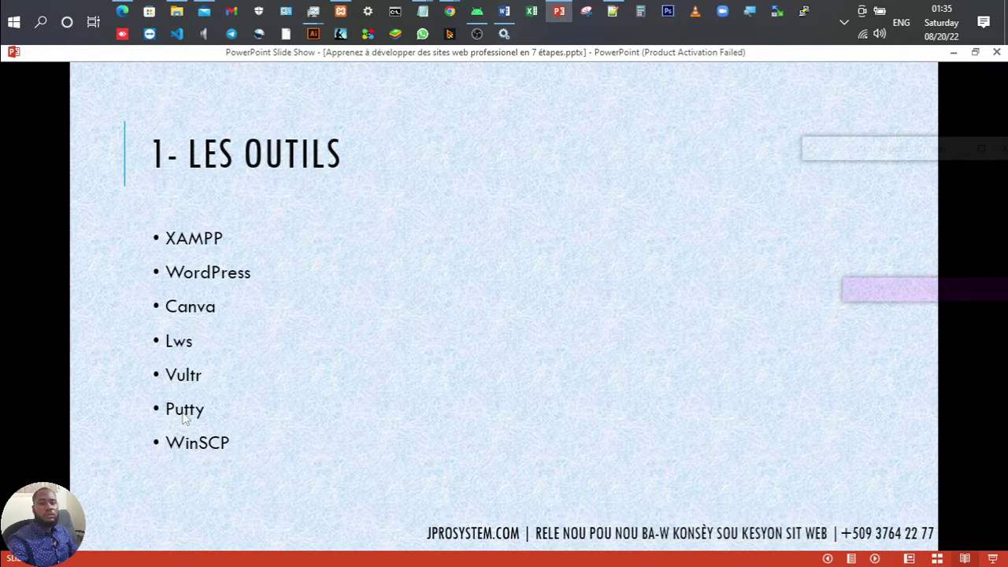
pyautogui.press('Right')
pyautogui.press('Right')
pyautogui.press('Right')
pyautogui.press('Right')
pyautogui.press('Right')
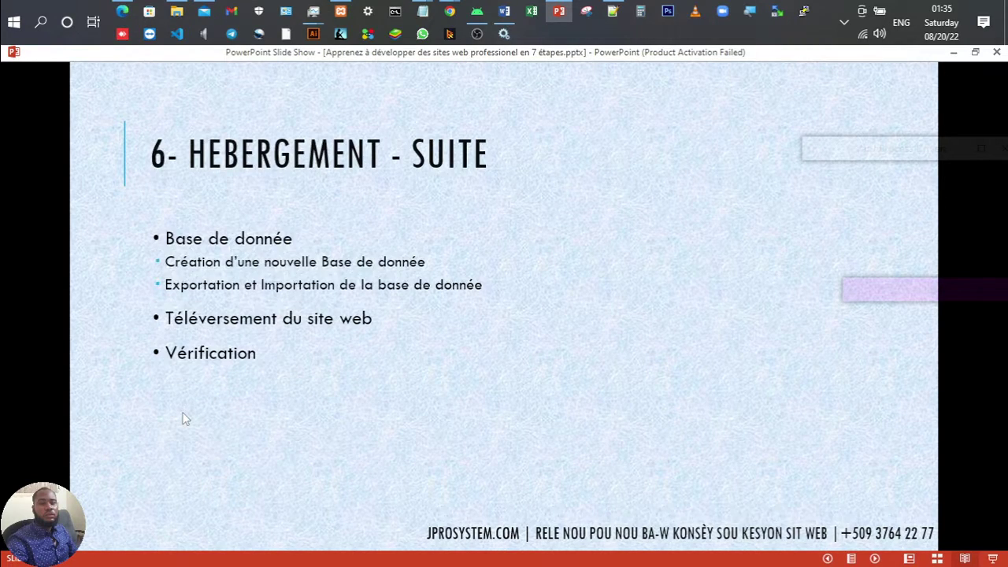
pyautogui.press('Left')
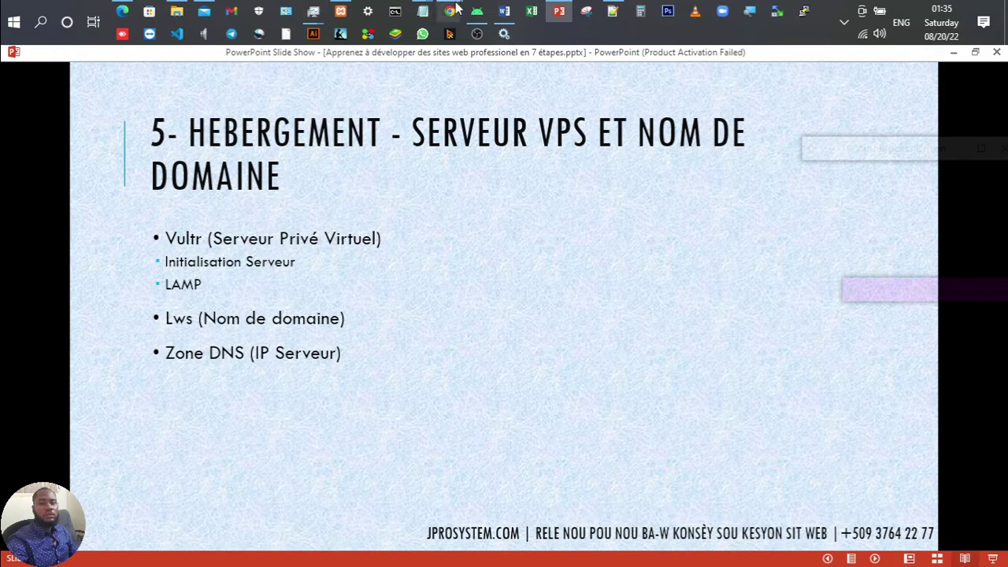
pyautogui.moveTo(455, 11)
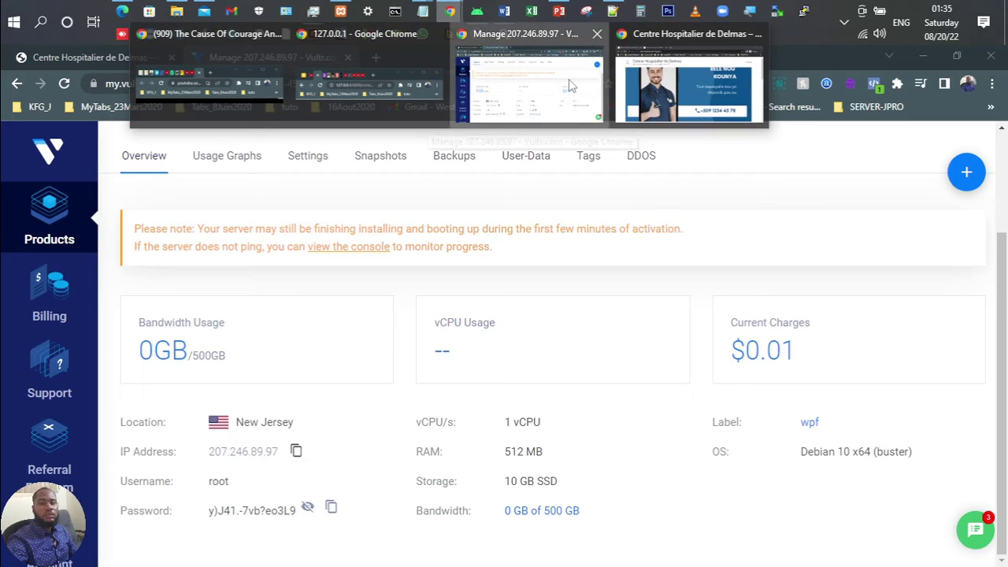
pyautogui.click(569, 79)
pyautogui.click(375, 55)
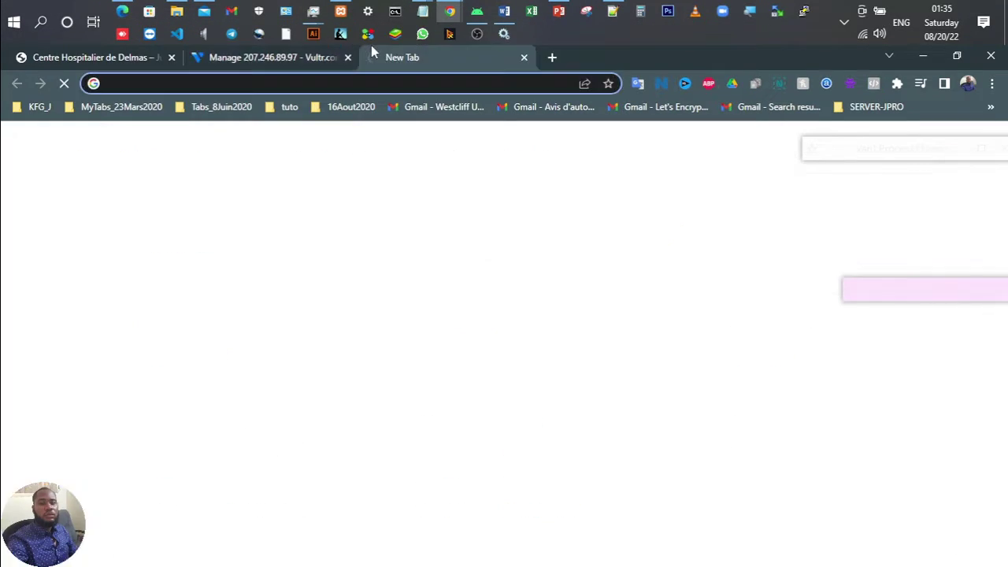
pyautogui.write('putty')
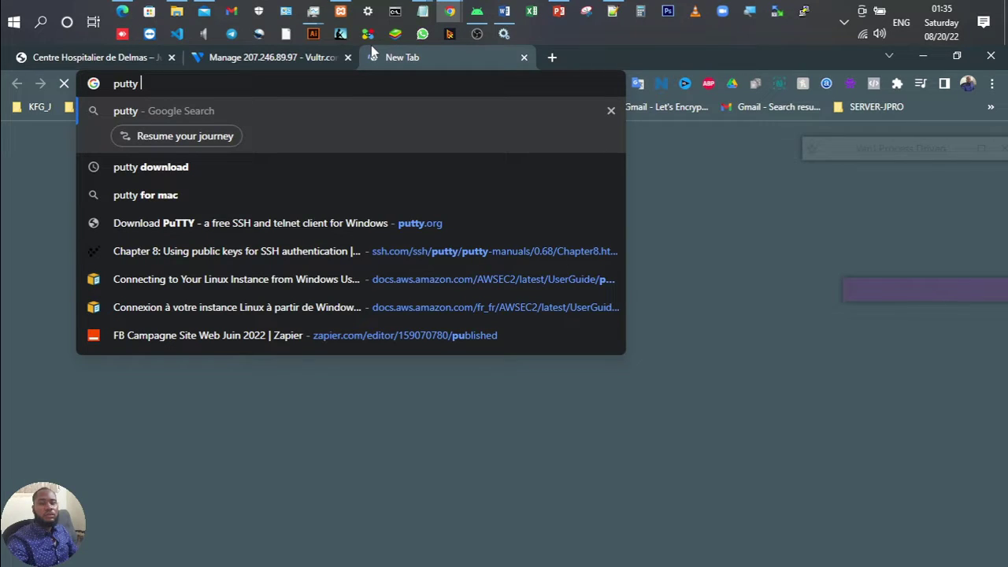
pyautogui.click(150, 167)
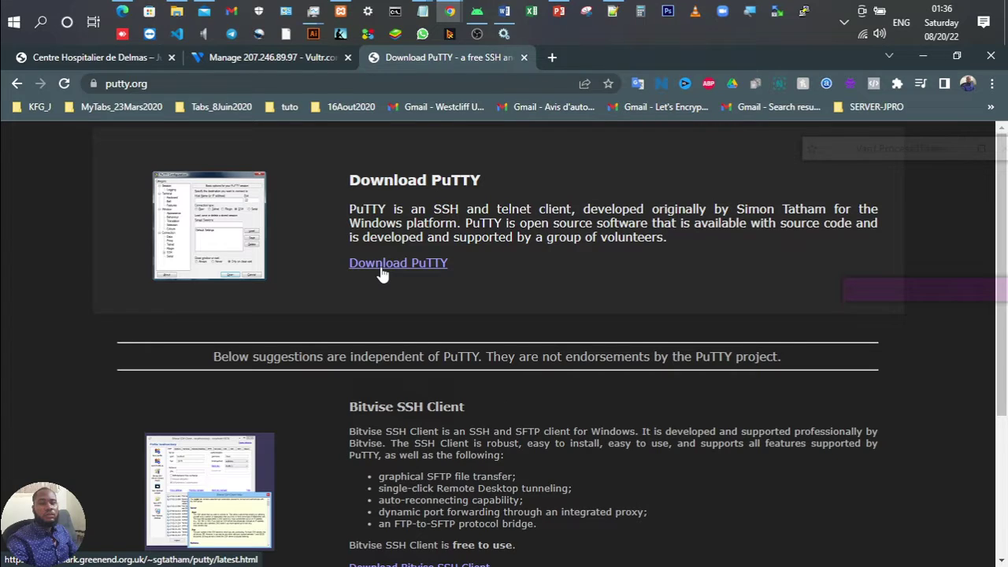
pyautogui.click(525, 58)
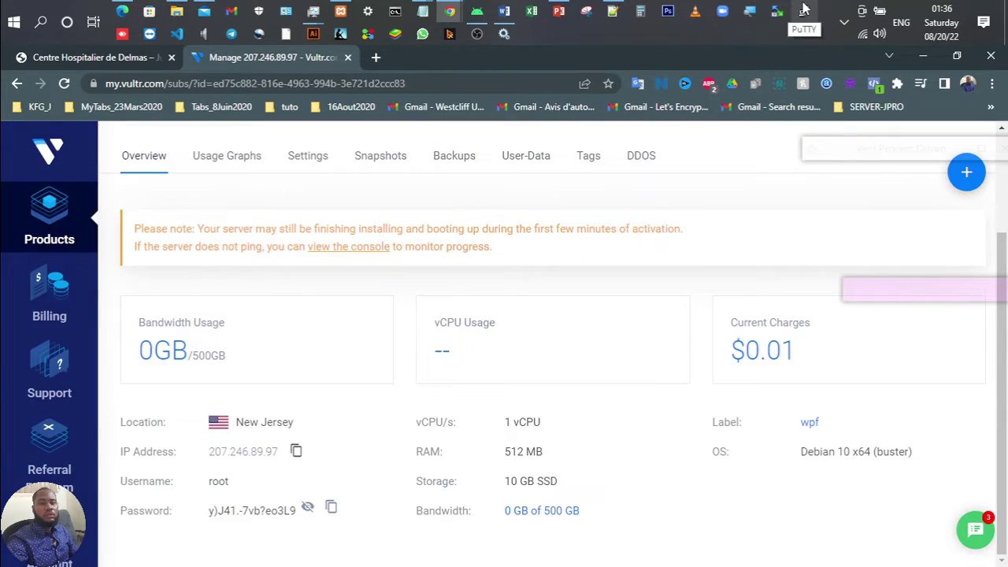
# Step: Copy the server IP address 207.246.89.97 from the Vultr server page
pyautogui.click(803, 10)
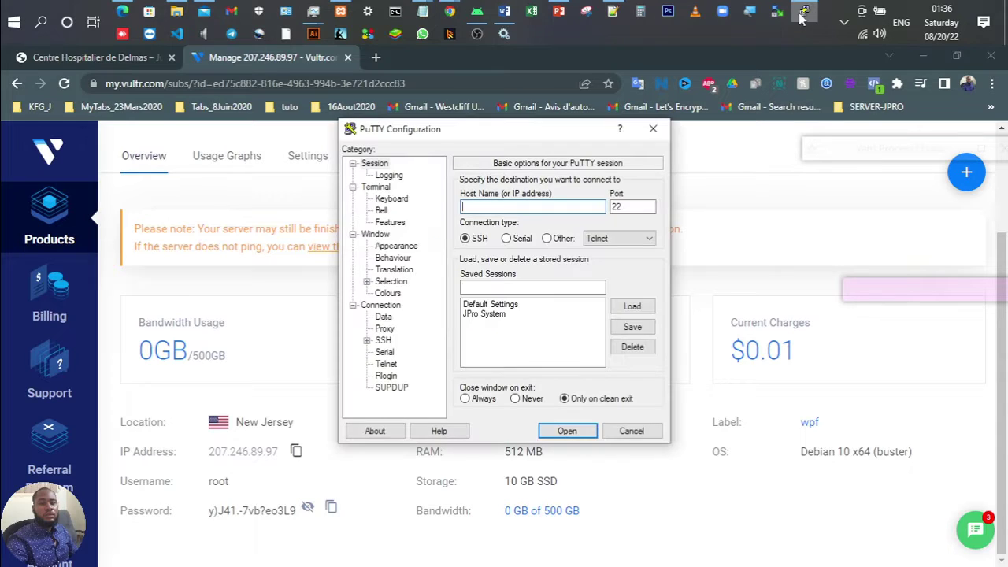
pyautogui.click(305, 326)
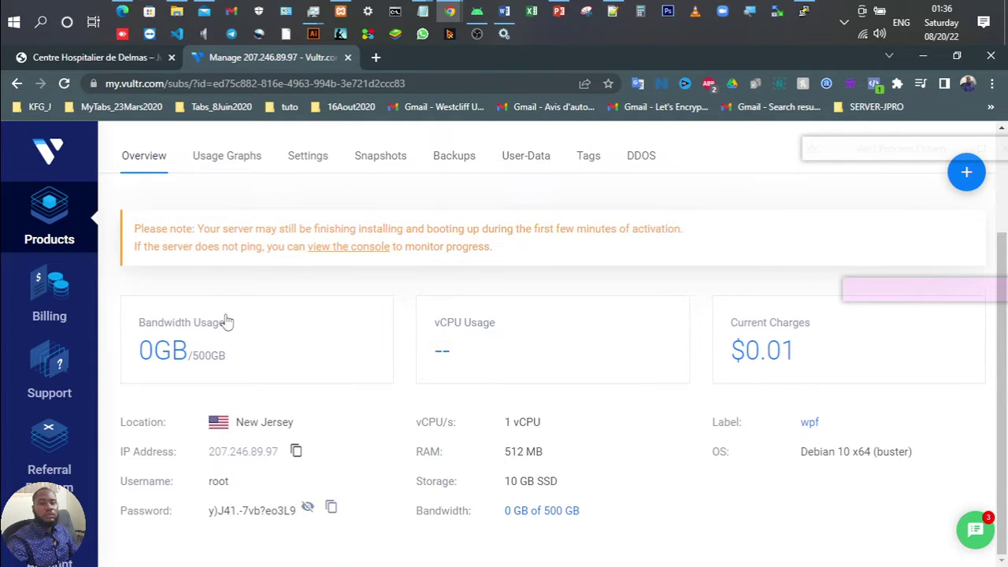
pyautogui.click(298, 451)
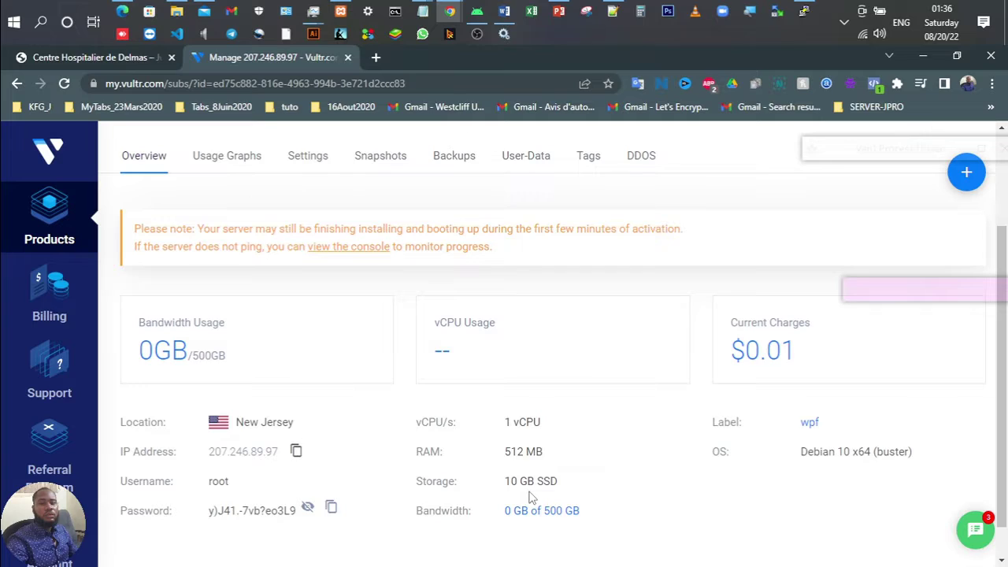
pyautogui.click(295, 451)
# Step: Paste 207.246.89.97 as PuTTY's host name and start an SSH connection on port 22
pyautogui.click(799, 9)
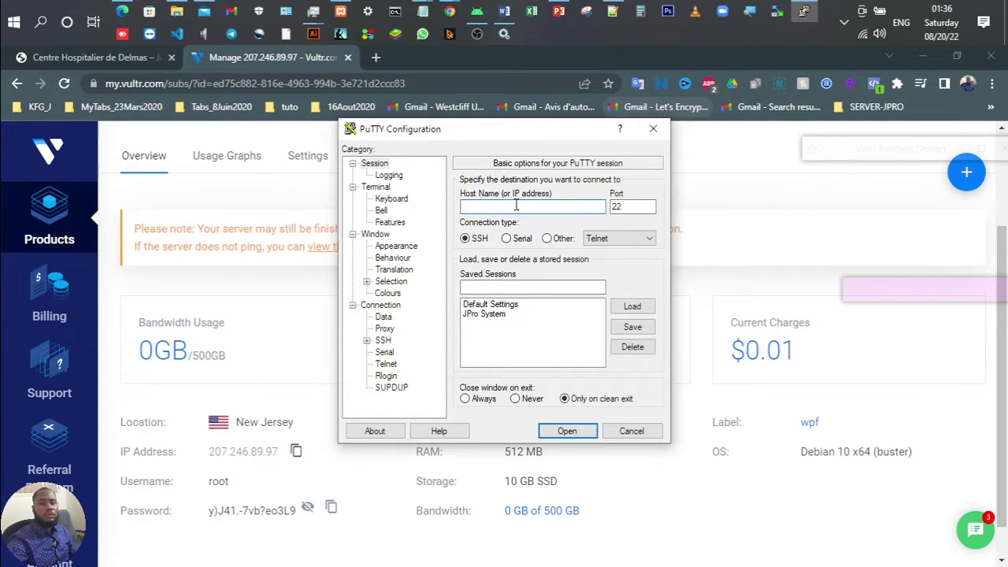
pyautogui.rightClick(516, 205)
pyautogui.click(551, 267)
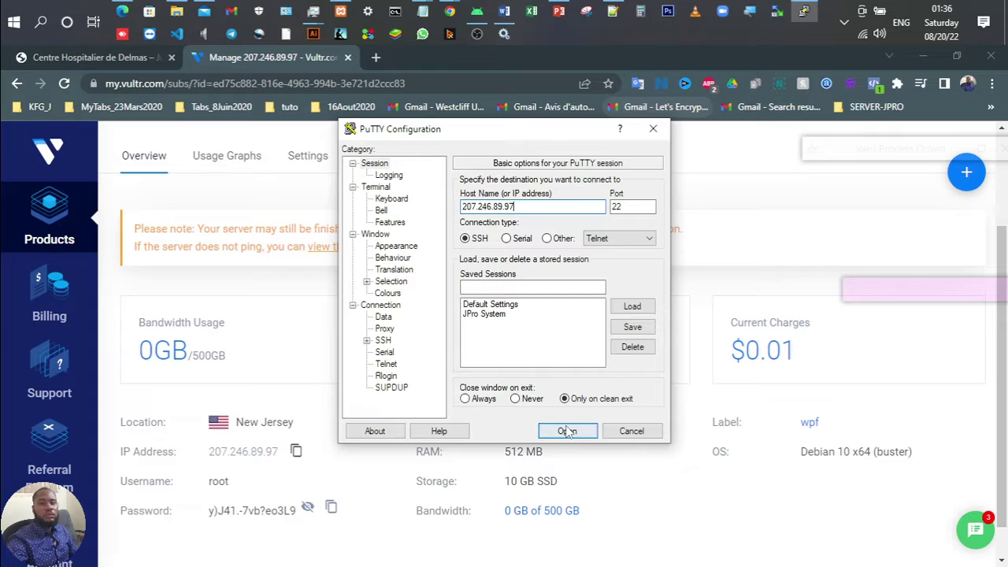
pyautogui.click(567, 432)
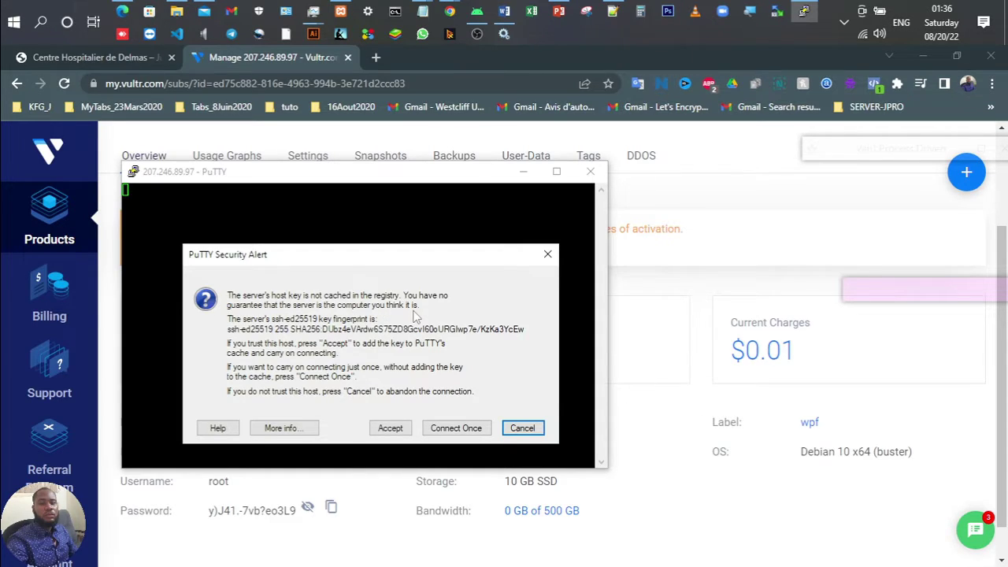
# Step: Accept the server's host key and enter root as the login name
pyautogui.click(391, 429)
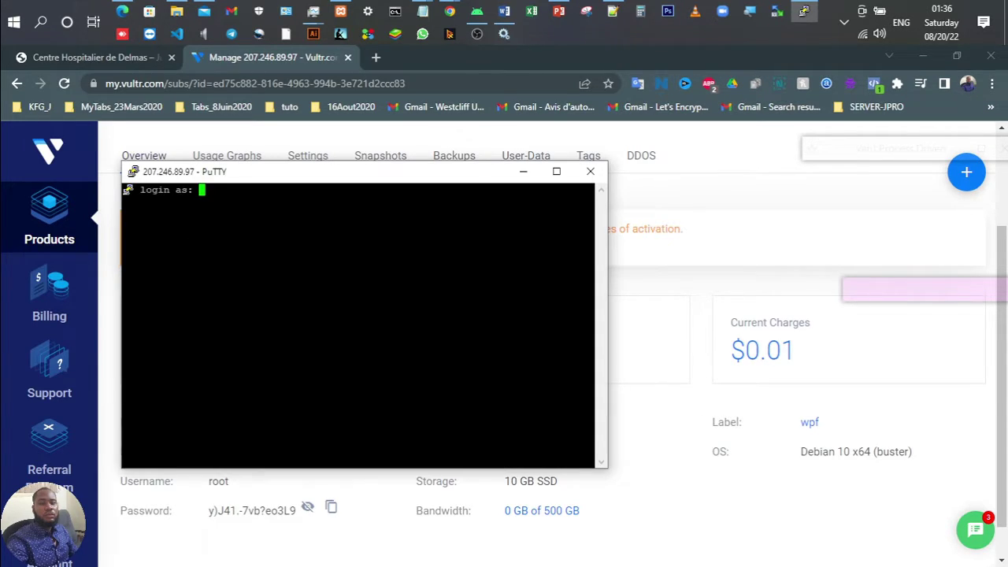
pyautogui.moveTo(250, 173); pyautogui.dragTo(467, 169)
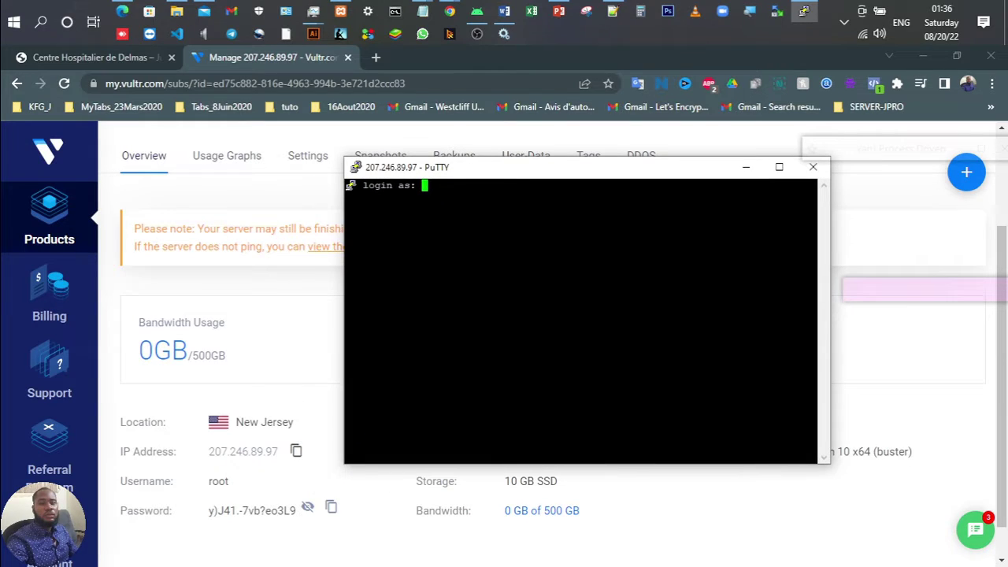
pyautogui.write('root')
pyautogui.press('Return')
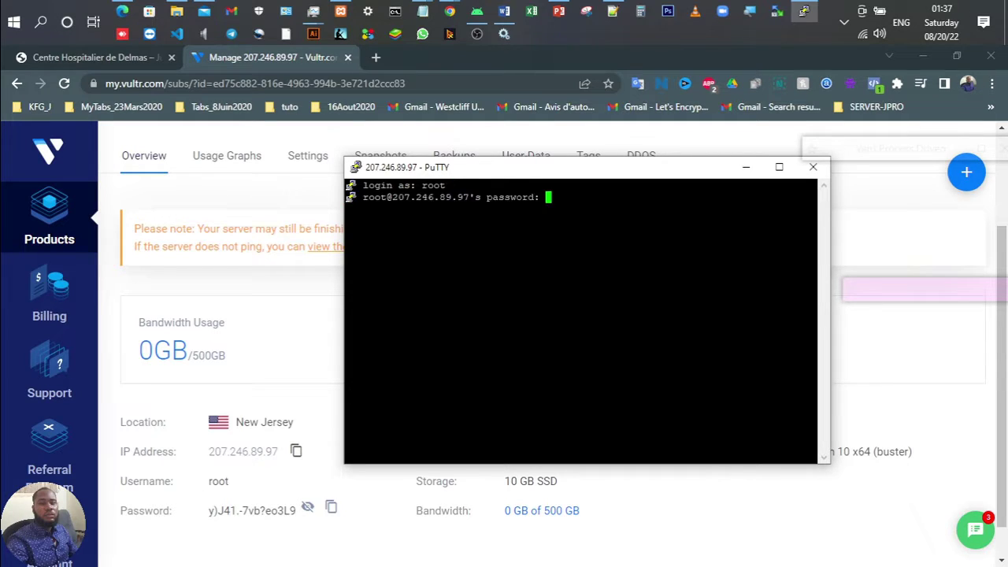
# Step: Copy the root password from Vultr and paste it at the password prompt to log in
pyautogui.click(315, 547)
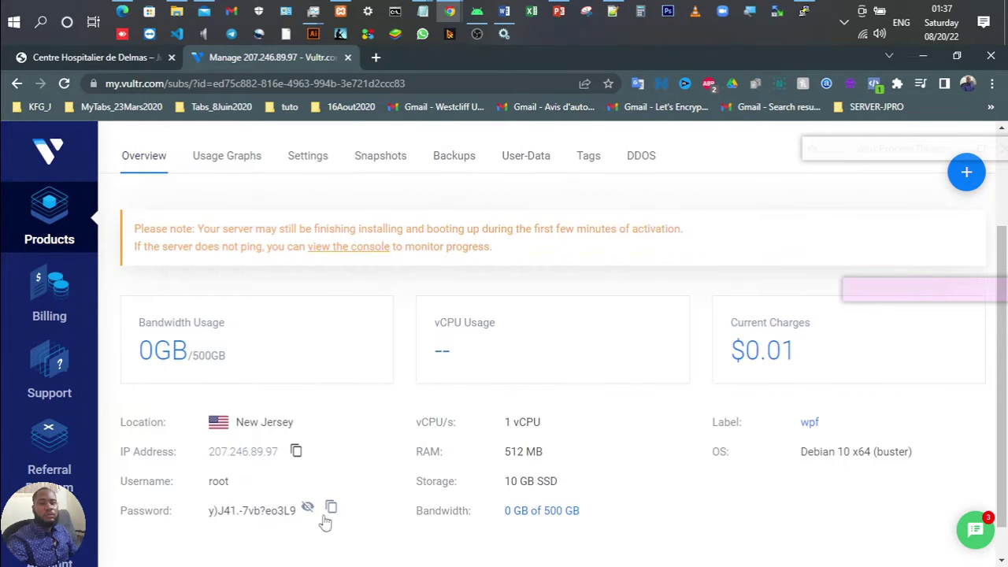
pyautogui.click(331, 509)
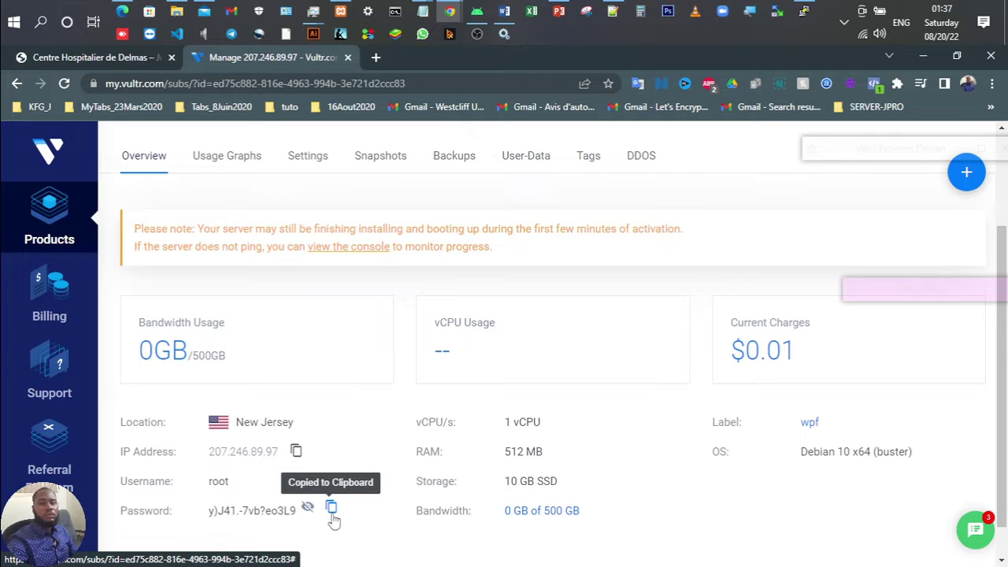
pyautogui.click(803, 11)
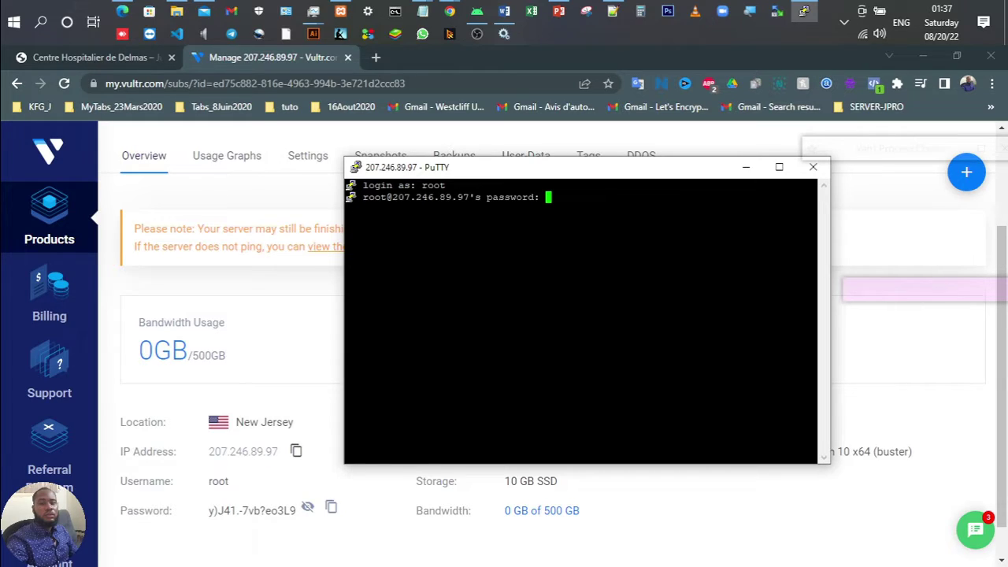
pyautogui.press('Return')
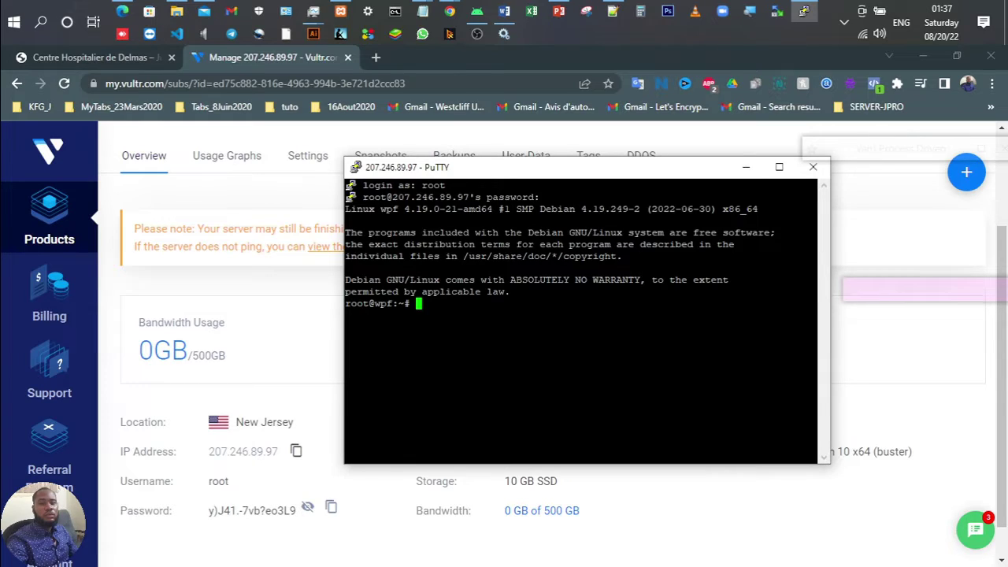
# Step: Test pasting clipboard and selected output text at the prompt, erasing it each time
pyautogui.press('shift+Insert')
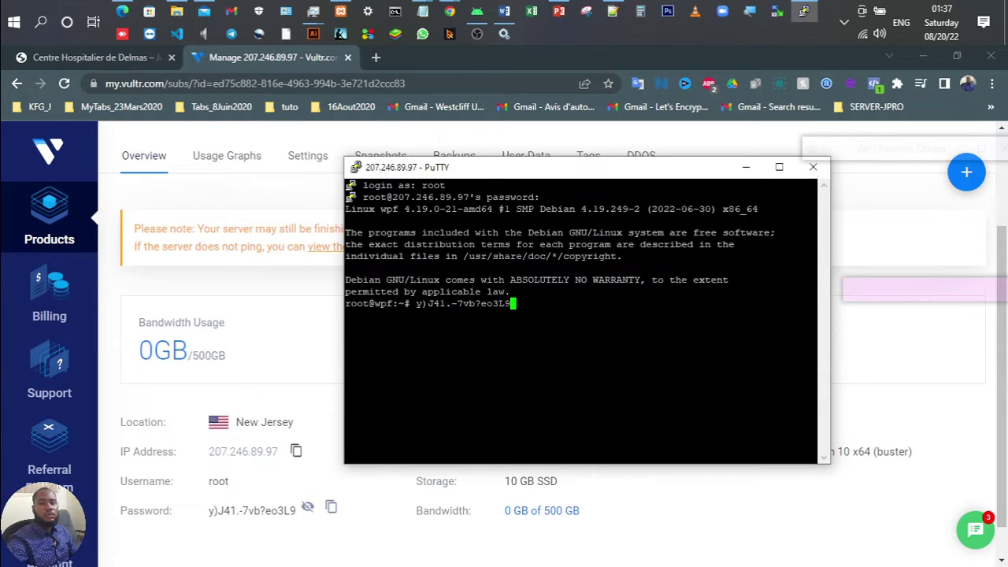
pyautogui.press('BackSpace')
pyautogui.press('BackSpace')
pyautogui.press('BackSpace')
pyautogui.press('BackSpace')
pyautogui.press('BackSpace')
pyautogui.press('BackSpace')
pyautogui.press('BackSpace')
pyautogui.press('BackSpace')
pyautogui.press('BackSpace')
pyautogui.press('BackSpace')
pyautogui.press('BackSpace')
pyautogui.press('BackSpace')
pyautogui.press('BackSpace')
pyautogui.press('BackSpace')
pyautogui.press('BackSpace')
pyautogui.press('BackSpace')
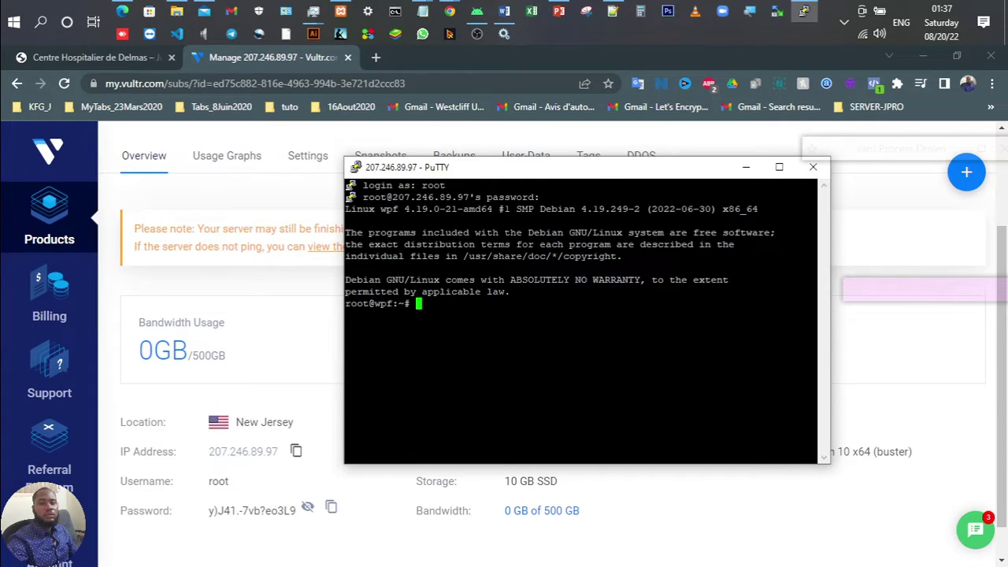
pyautogui.press('shift+Insert')
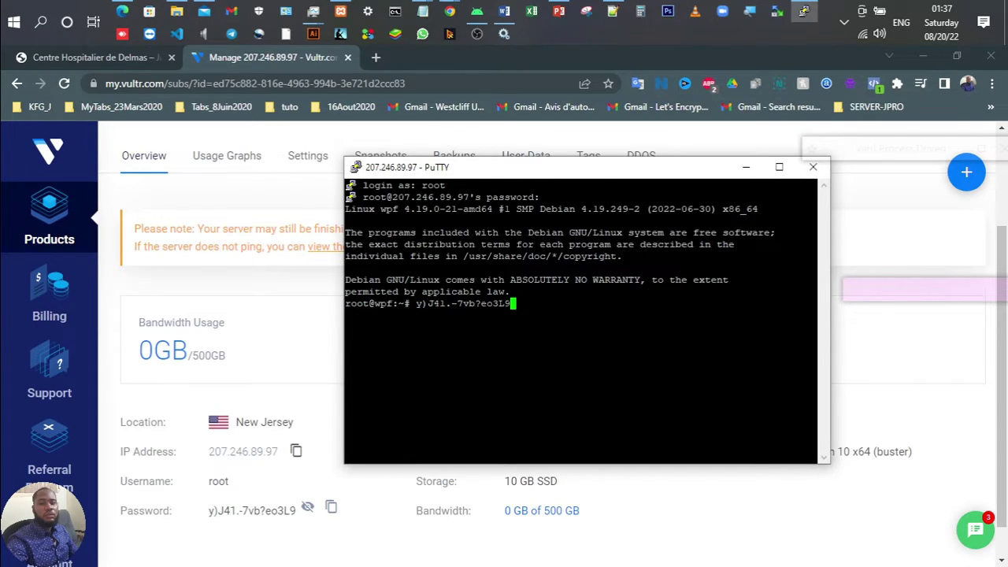
pyautogui.press('BackSpace')
pyautogui.press('BackSpace')
pyautogui.press('BackSpace')
pyautogui.press('BackSpace')
pyautogui.press('BackSpace')
pyautogui.press('BackSpace')
pyautogui.press('BackSpace')
pyautogui.press('BackSpace')
pyautogui.press('BackSpace')
pyautogui.press('BackSpace')
pyautogui.press('BackSpace')
pyautogui.press('BackSpace')
pyautogui.press('BackSpace')
pyautogui.press('BackSpace')
pyautogui.press('BackSpace')
pyautogui.press('BackSpace')
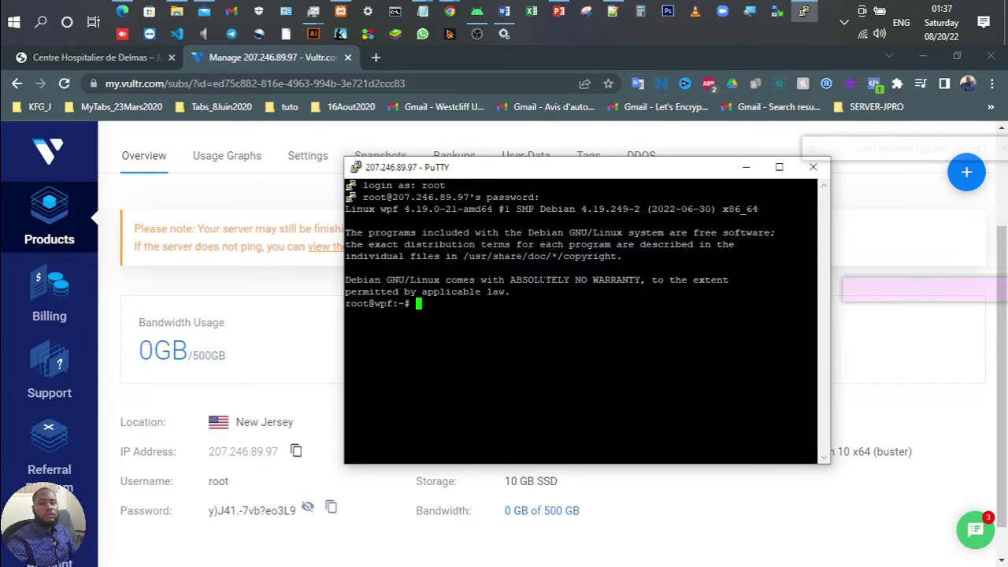
pyautogui.doubleClick(540, 280)
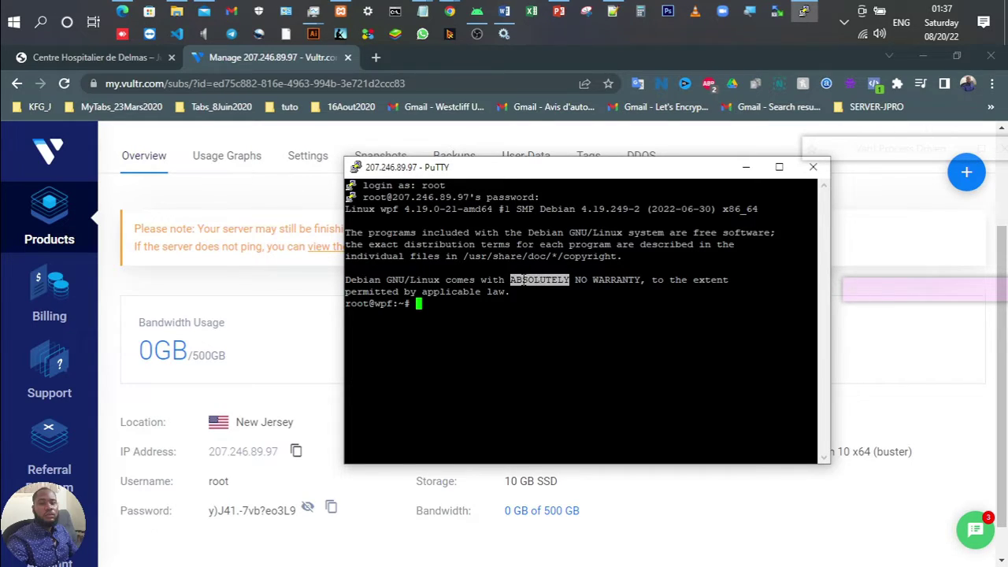
pyautogui.moveTo(523, 280); pyautogui.dragTo(619, 280)
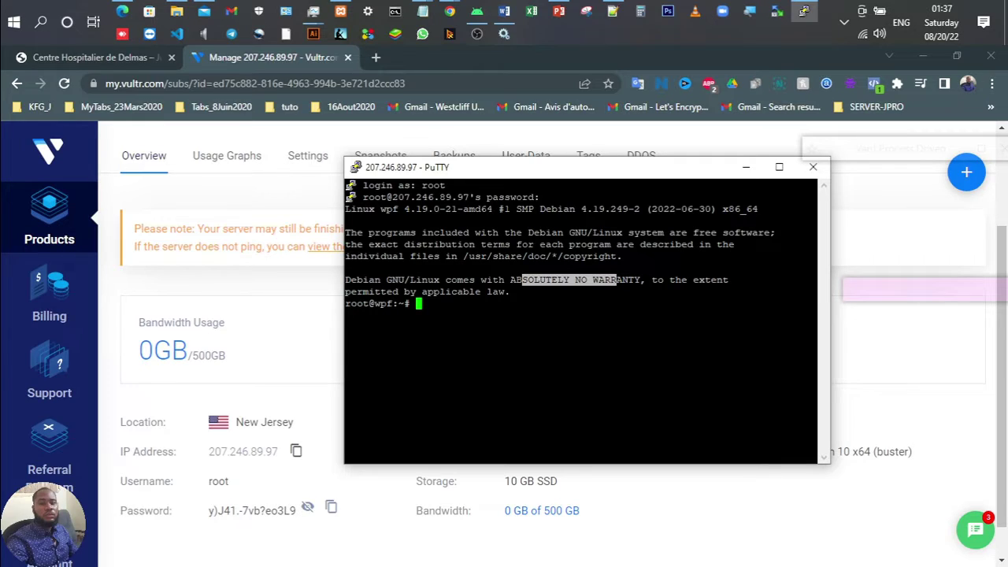
pyautogui.press('shift+Insert')
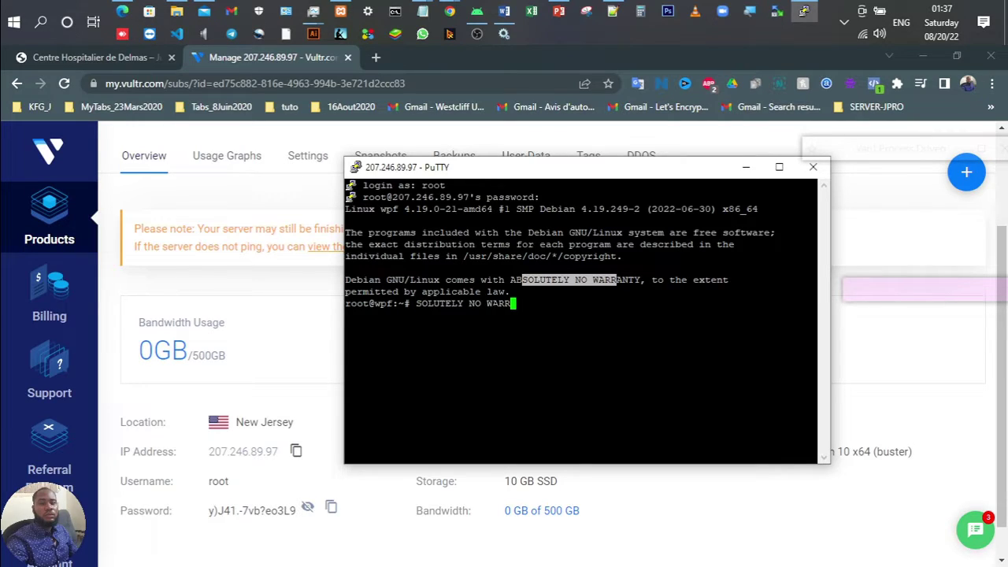
pyautogui.press('BackSpace')
pyautogui.press('BackSpace')
pyautogui.press('BackSpace')
pyautogui.press('BackSpace')
pyautogui.press('BackSpace')
pyautogui.press('BackSpace')
pyautogui.press('BackSpace')
pyautogui.press('BackSpace')
pyautogui.press('BackSpace')
pyautogui.press('BackSpace')
pyautogui.press('BackSpace')
pyautogui.press('BackSpace')
pyautogui.press('BackSpace')
pyautogui.press('BackSpace')
pyautogui.press('BackSpace')
pyautogui.press('BackSpace')
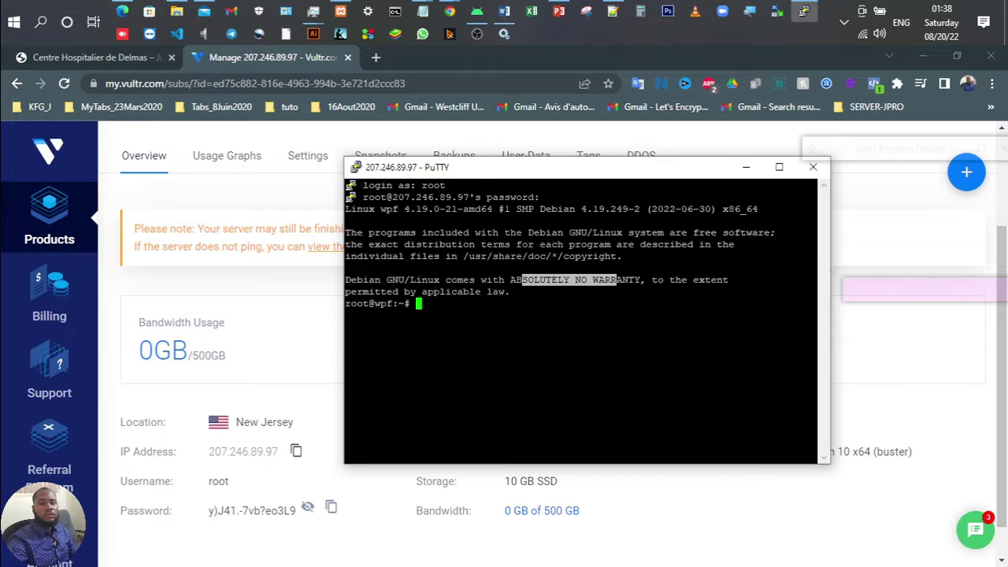
# Step: Run pwd and ls to confirm the shell is in an empty /root
pyautogui.write('pwd')
pyautogui.press('Return')
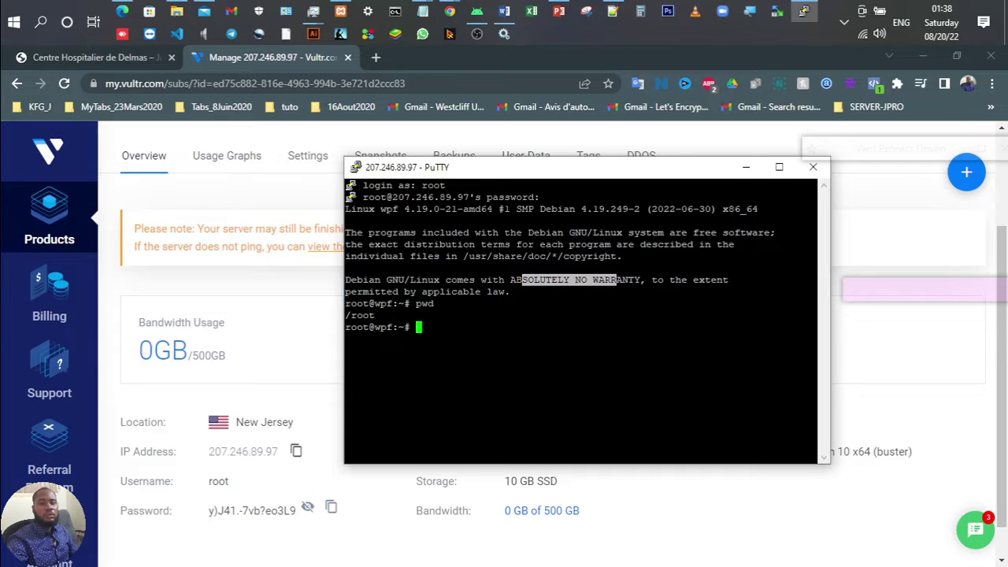
pyautogui.write('ls')
pyautogui.press('Return')
# Step: Select 'apt update' on line 32 of the Notepad++ notes and paste it at the root prompt
pyautogui.click(618, 10)
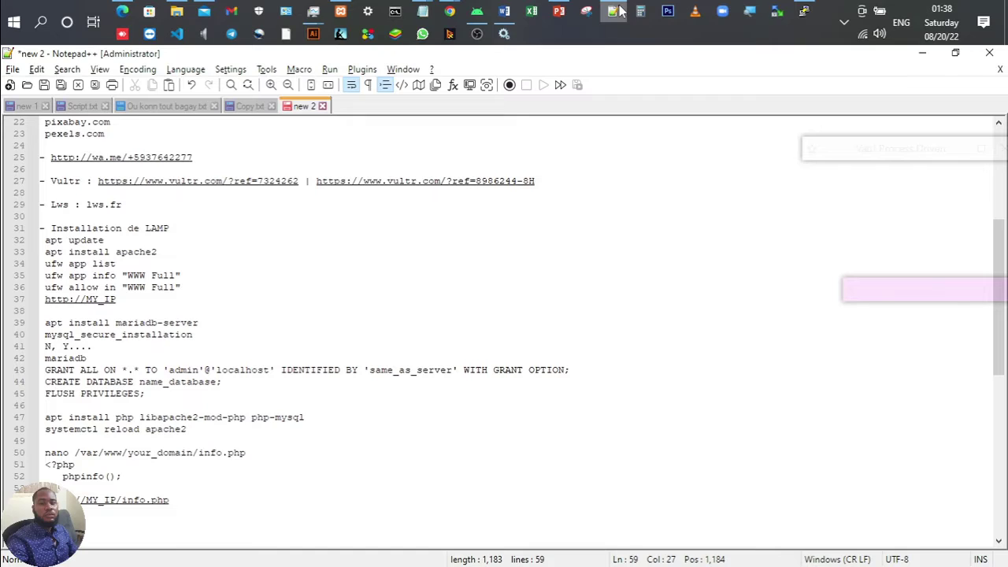
pyautogui.click(618, 11)
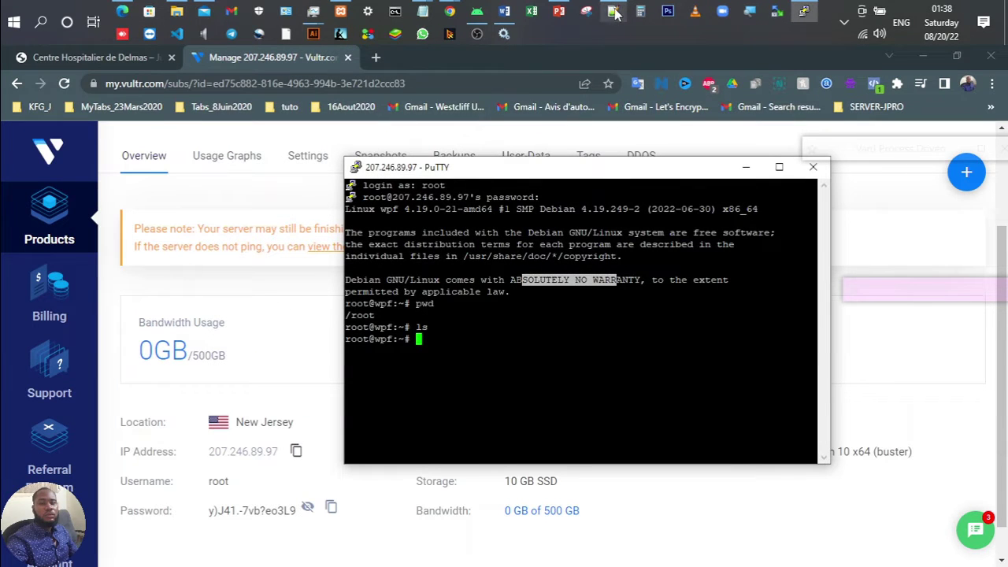
pyautogui.click(614, 9)
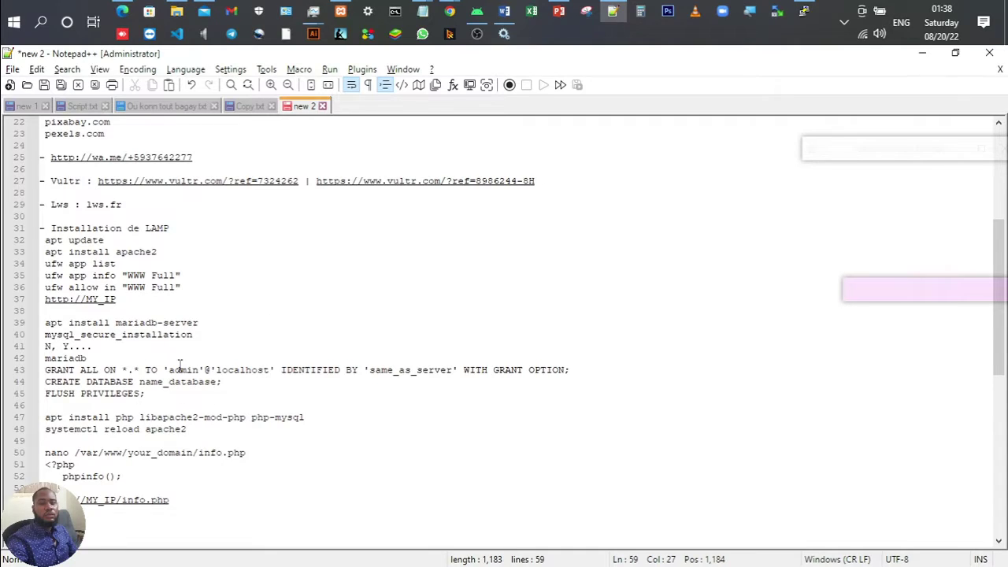
pyautogui.scroll(1, 180, 364)
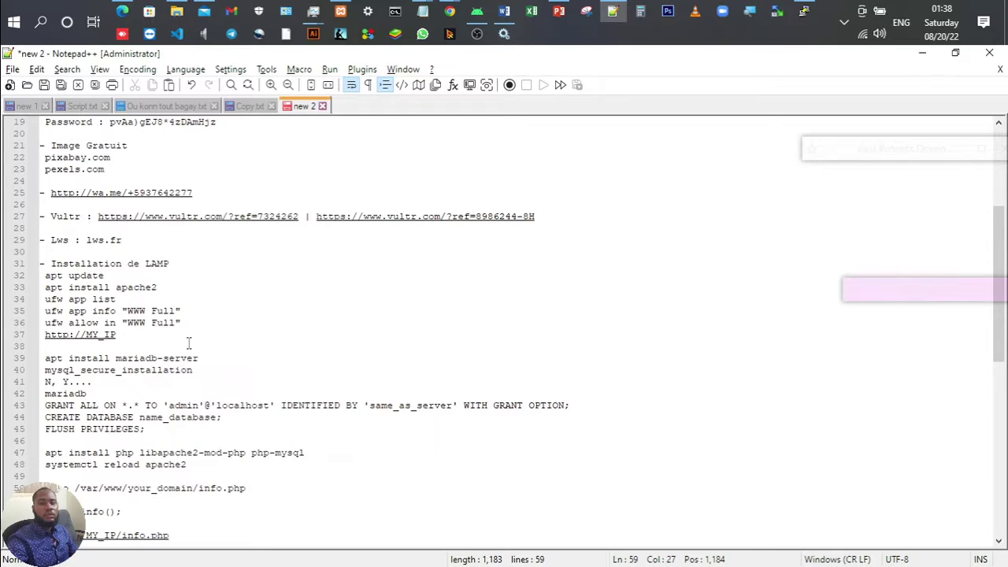
pyautogui.click(121, 276)
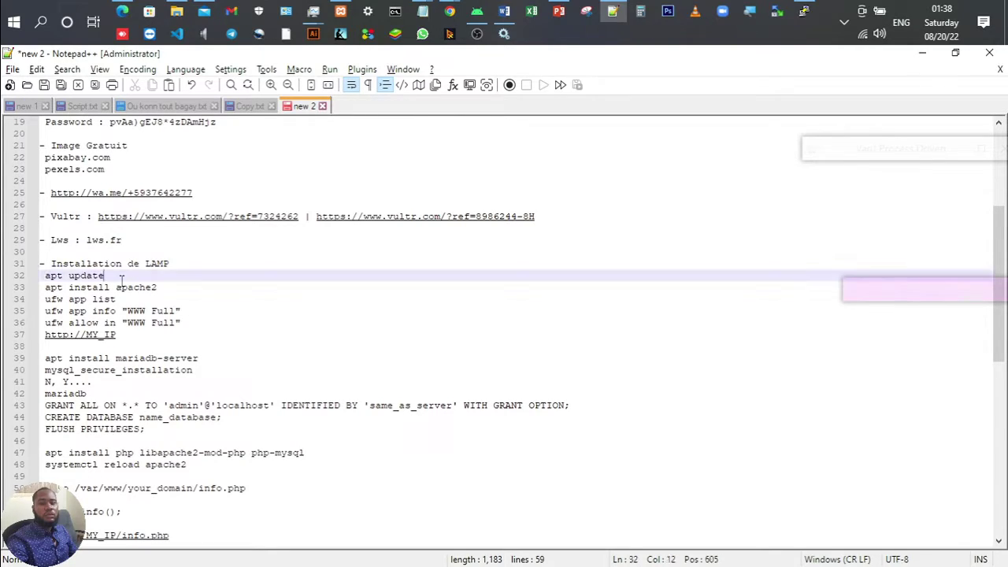
pyautogui.hotkey('ctrl', 'shift', 'Left')
pyautogui.hotkey('ctrl', 'shift', 'Left')
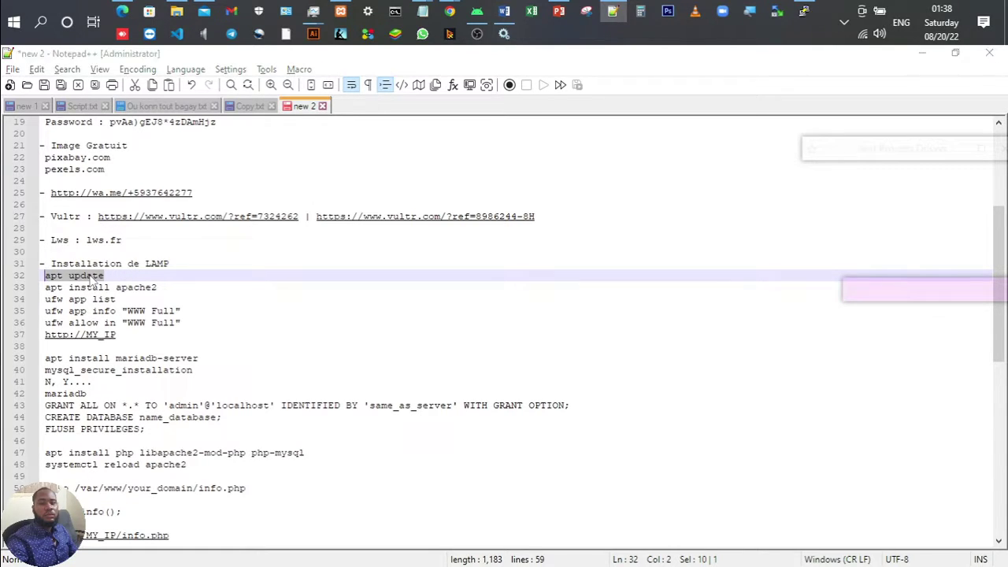
pyautogui.hotkey('alt', 'Tab')
pyautogui.press('shift+Insert')
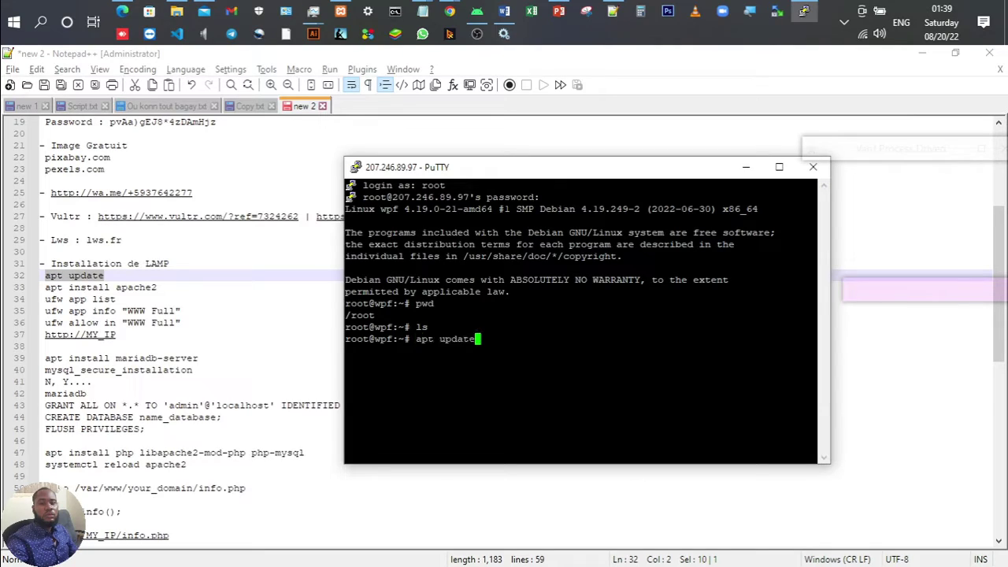
# Step: Run apt update, then select the 'apt install apache2' line in the notes, undoing an accidental paste
pyautogui.press('Return')
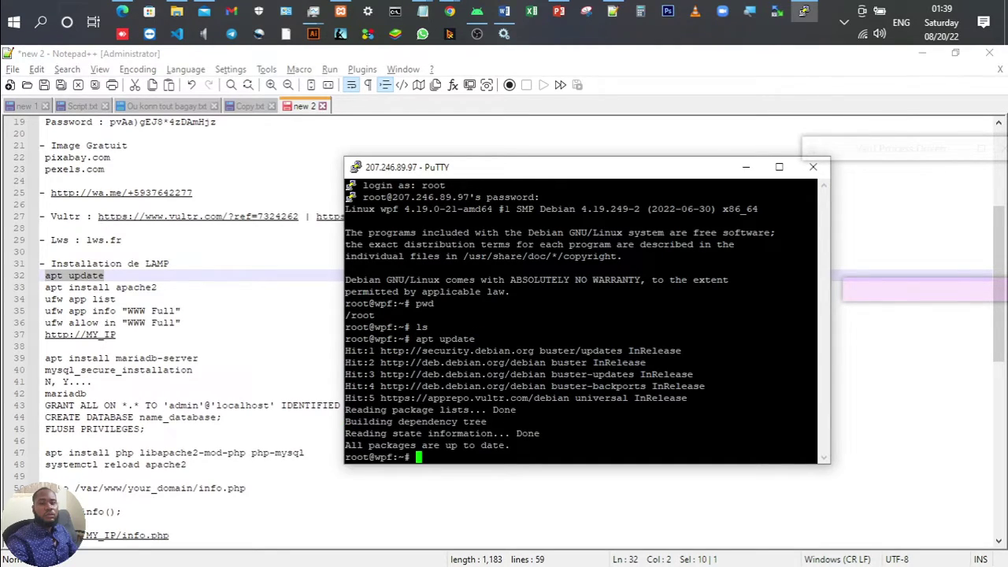
pyautogui.click(169, 287)
pyautogui.hotkey('ctrl', 'shift', 'Left')
pyautogui.hotkey('ctrl', 'shift', 'Left')
pyautogui.hotkey('ctrl', 'shift', 'Left')
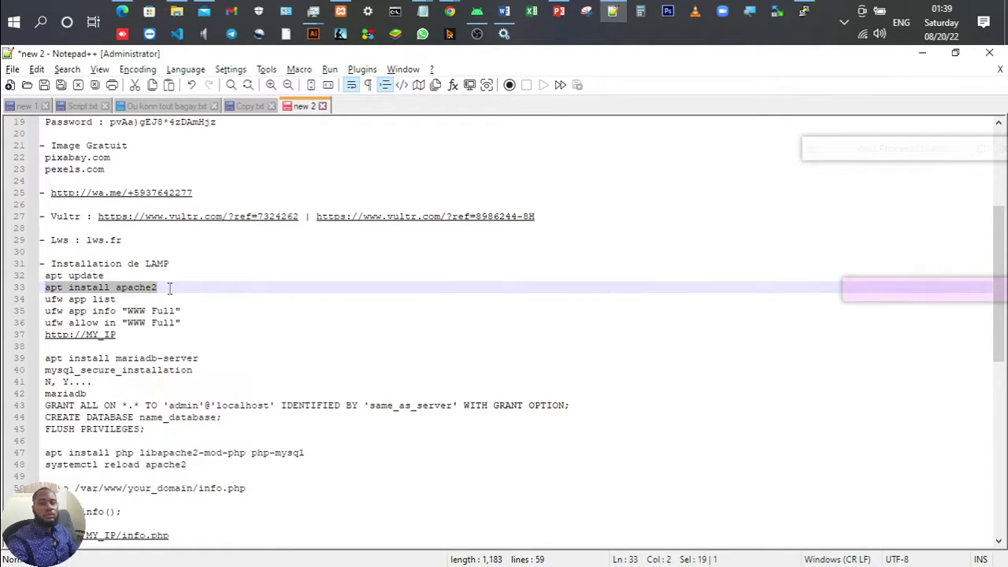
pyautogui.hotkey('ctrl', 'v')
pyautogui.hotkey('ctrl', 'z')
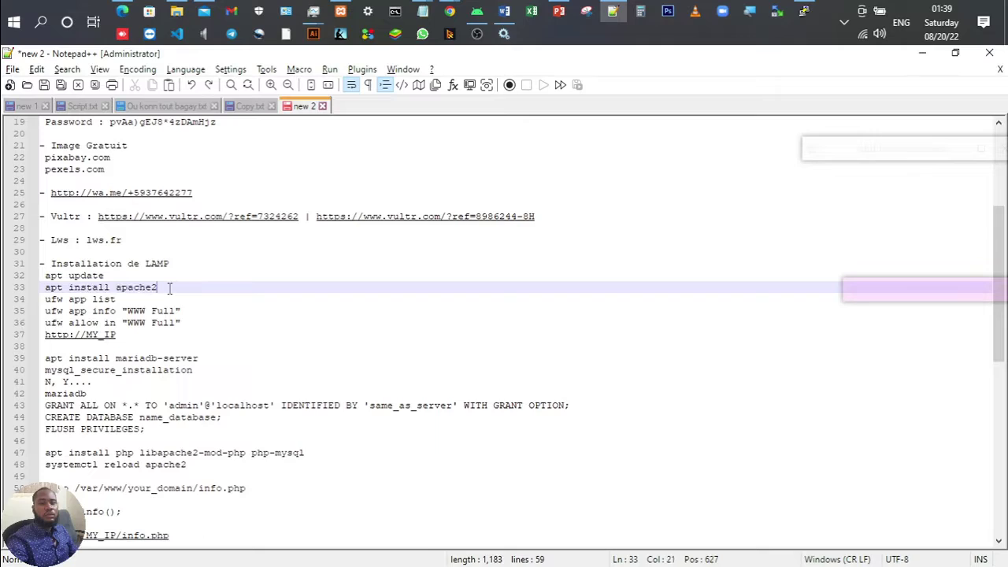
pyautogui.hotkey('ctrl', 'shift', 'Left')
pyautogui.hotkey('ctrl', 'shift', 'Left')
pyautogui.hotkey('ctrl', 'shift', 'Left')
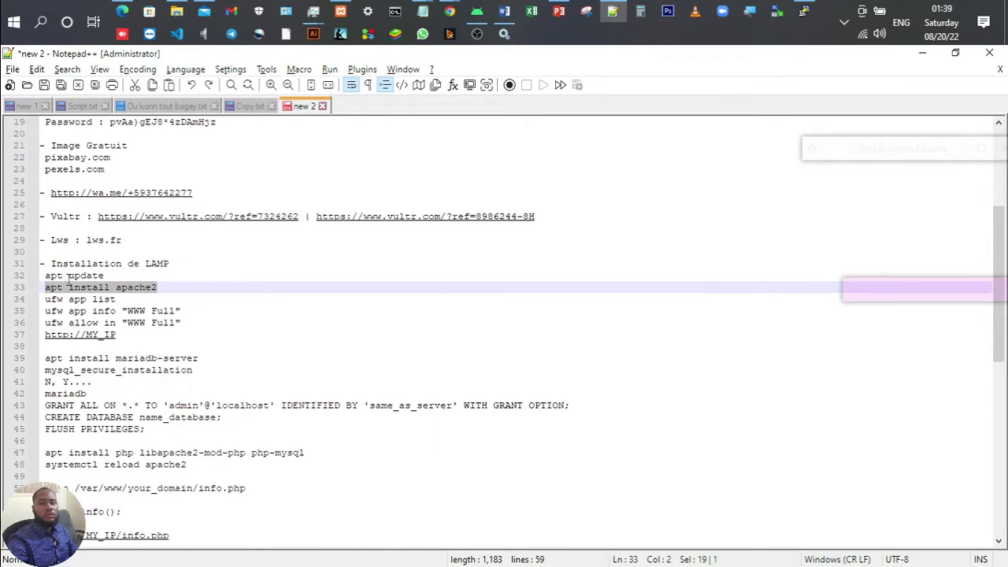
pyautogui.click(803, 11)
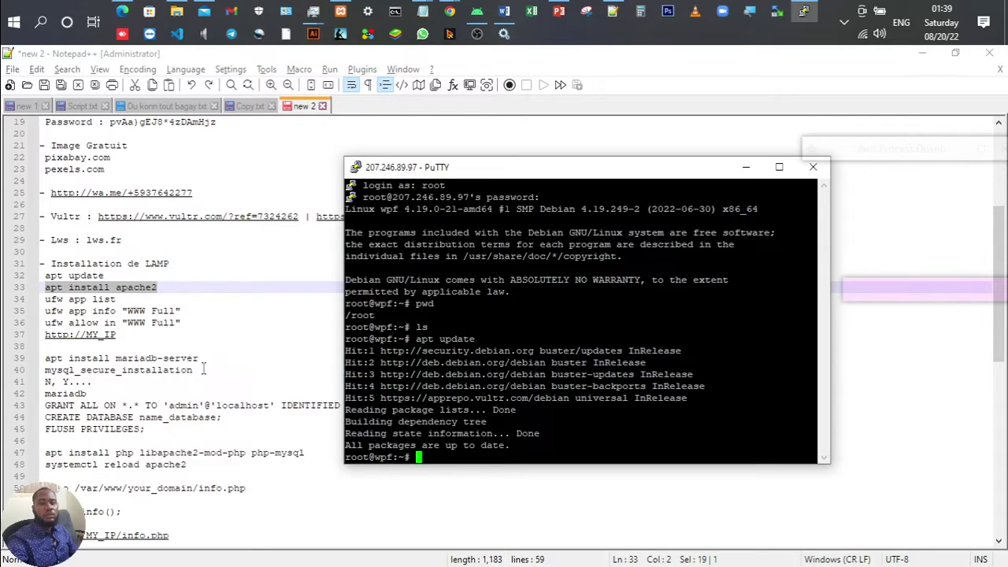
pyautogui.rightClick(146, 292)
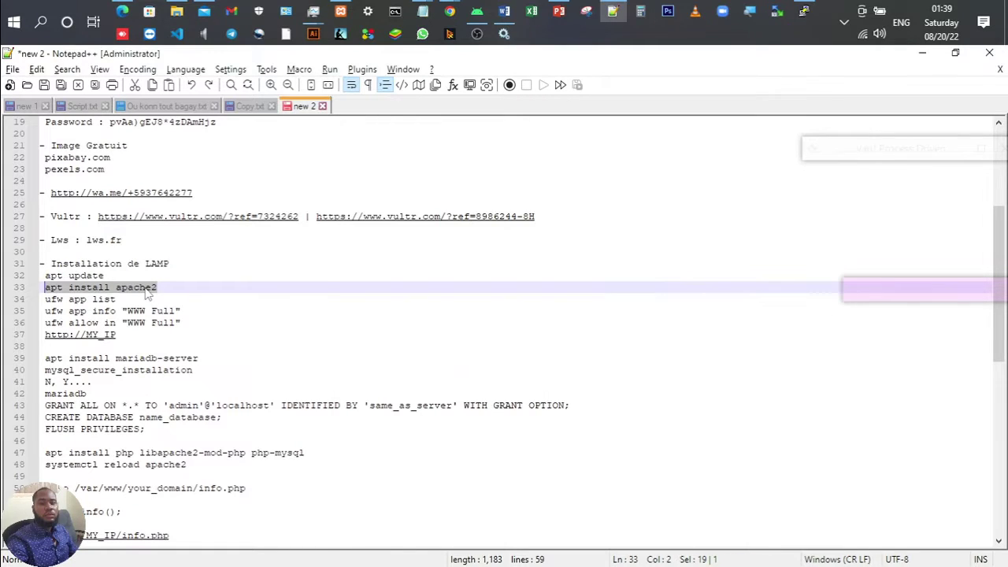
# Step: Copy 'apt install apache2' from the notes and run it in PuTTY
pyautogui.click(197, 265)
pyautogui.hotkey('alt', 'Tab')
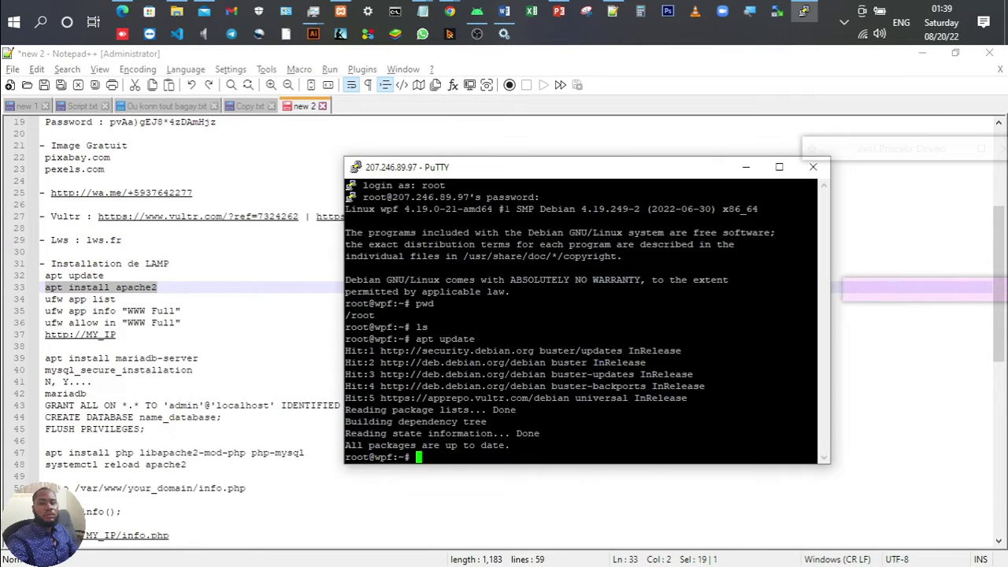
pyautogui.press('shift+Insert')
pyautogui.press('Return')
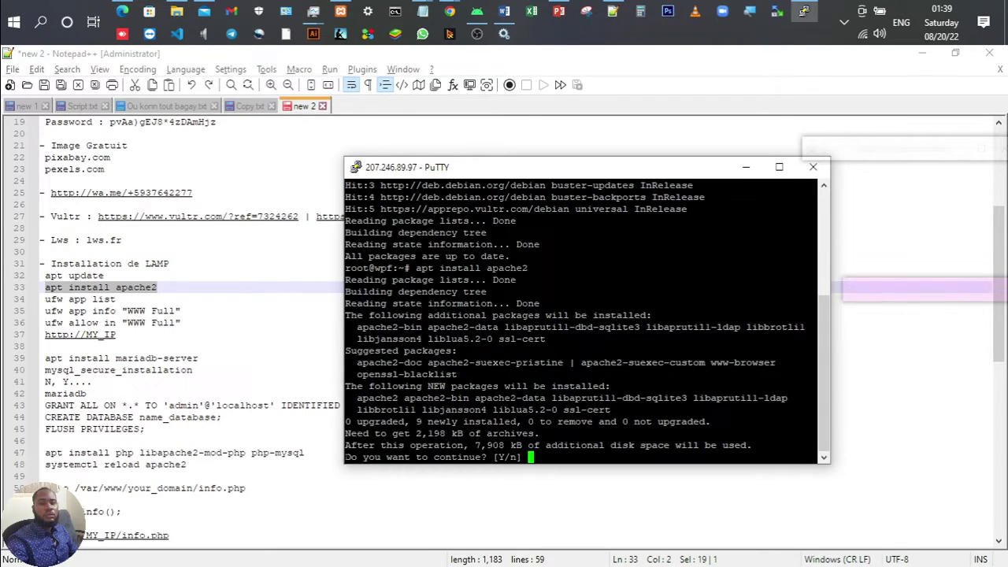
# Step: Answer y at the continue prompt so apache2 and its dependencies install
pyautogui.moveTo(344, 457); pyautogui.dragTo(489, 456)
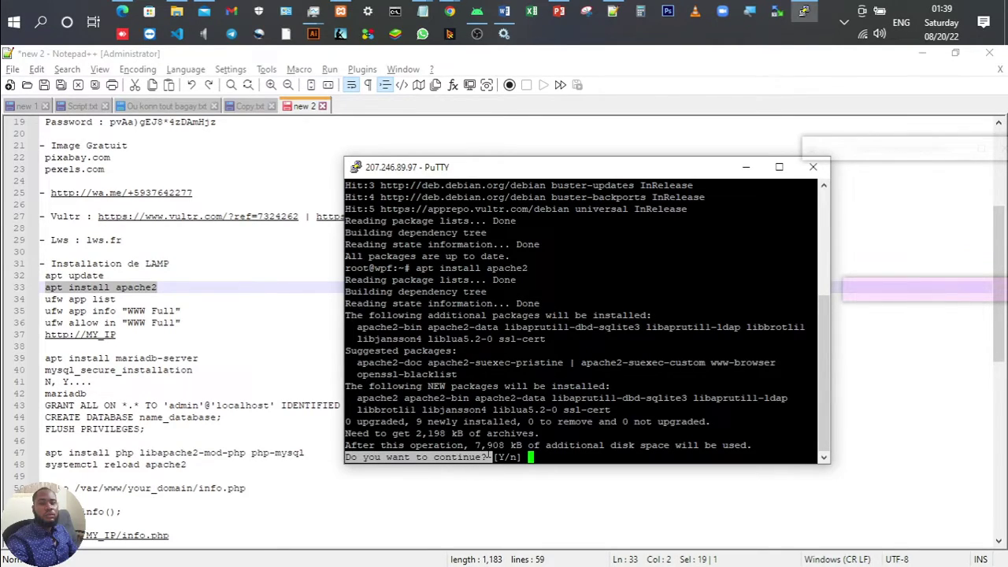
pyautogui.click(492, 455)
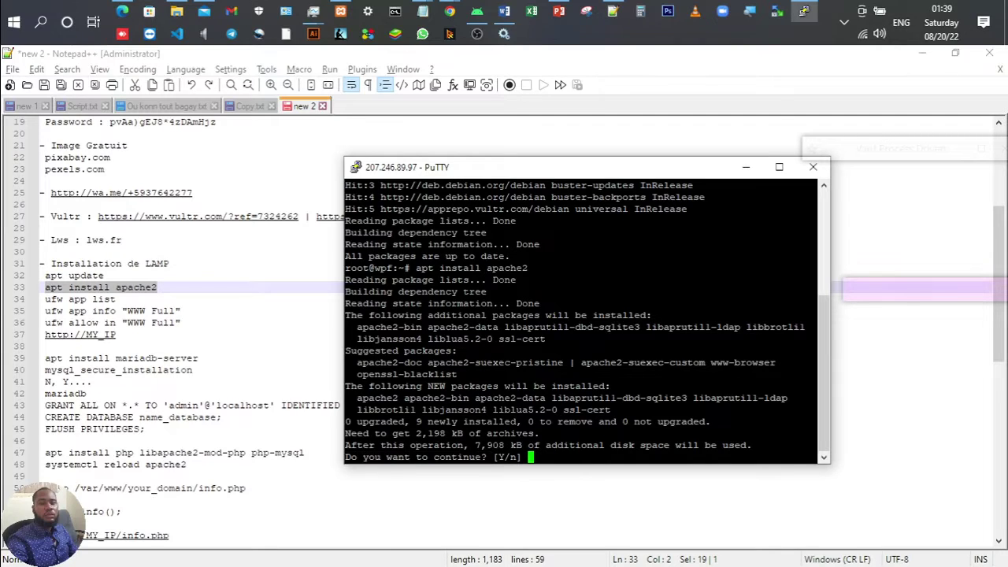
pyautogui.write('y')
pyautogui.press('Return')
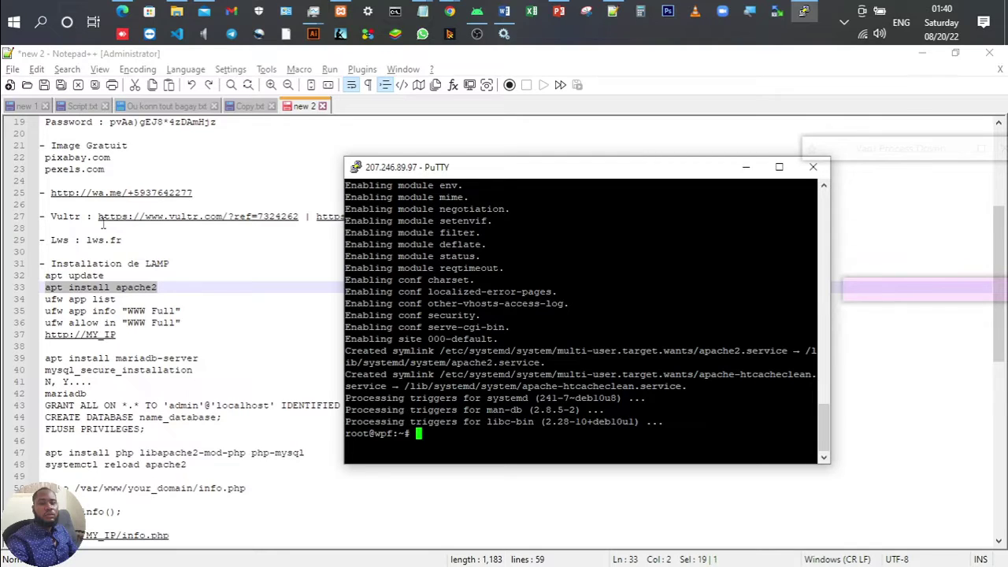
pyautogui.click(124, 299)
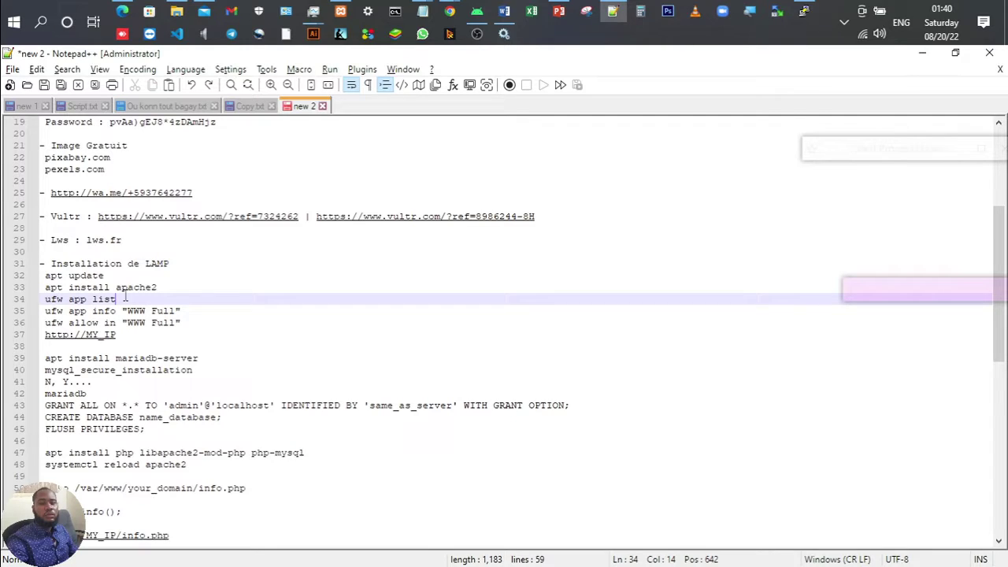
# Step: Run 'ufw app list' to show firewall profiles like WWW Full, then select line 35's command
pyautogui.hotkey('shift', 'Home')
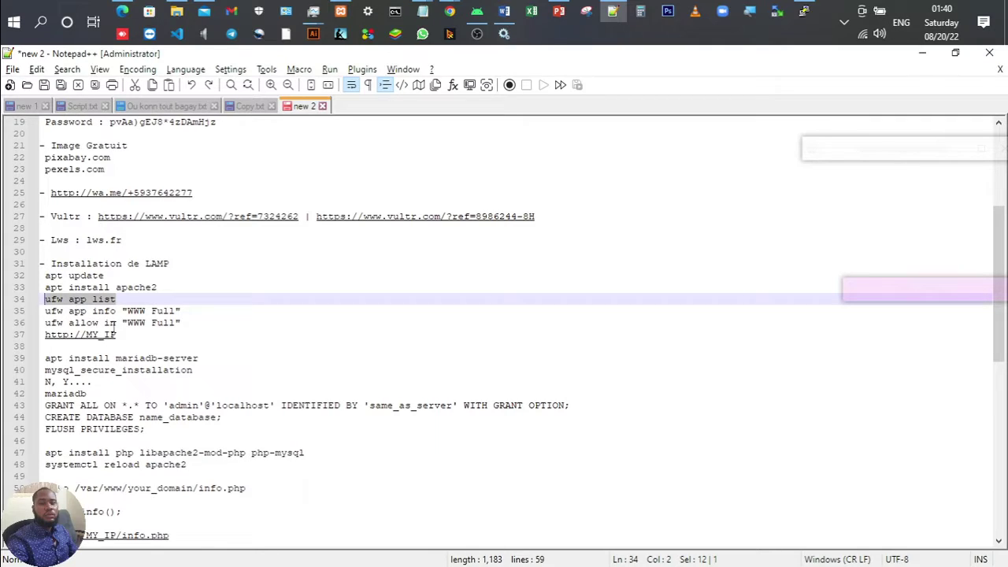
pyautogui.click(803, 11)
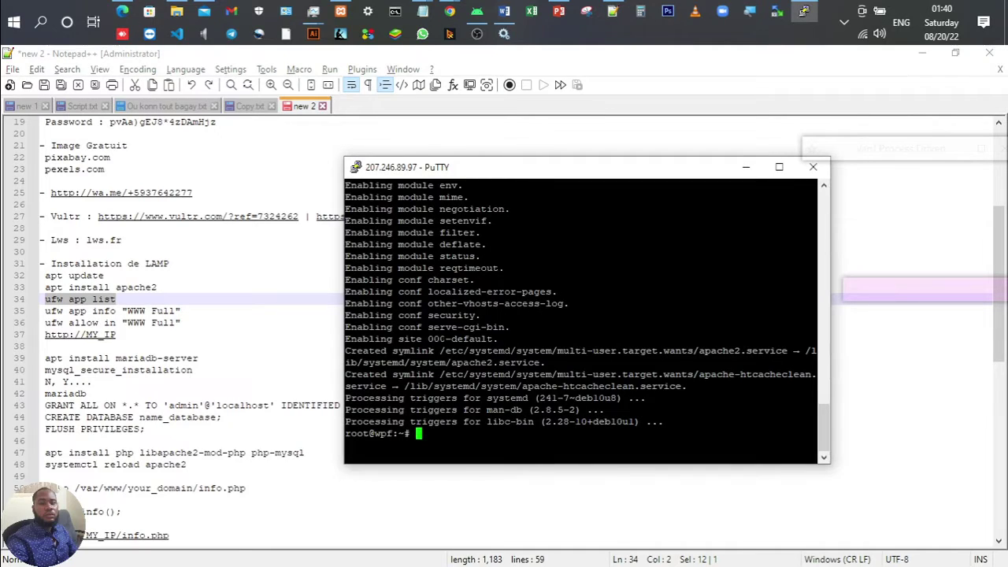
pyautogui.press('shift+Insert')
pyautogui.press('Return')
pyautogui.scroll(10, 582, 315)
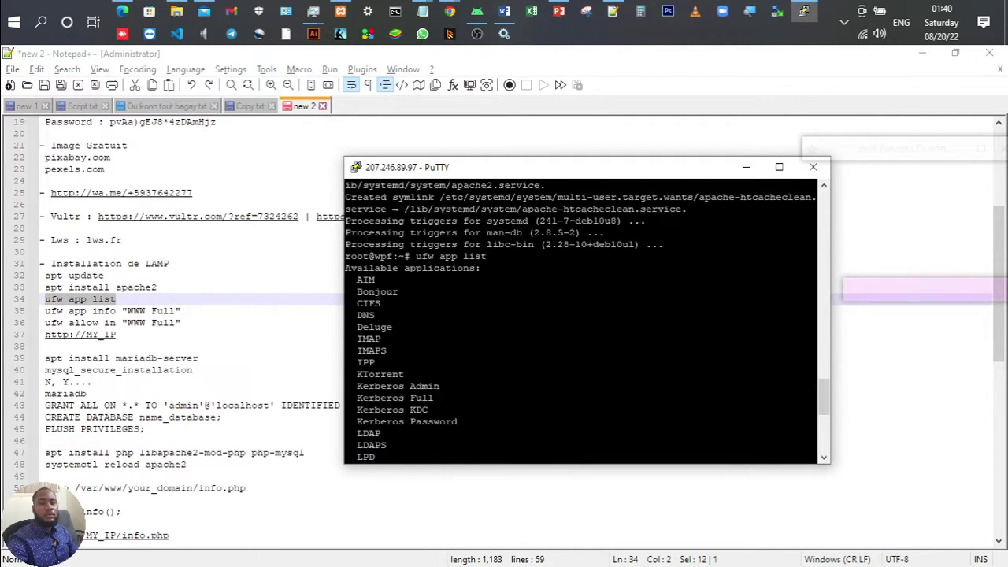
pyautogui.scroll(-6, 582, 315)
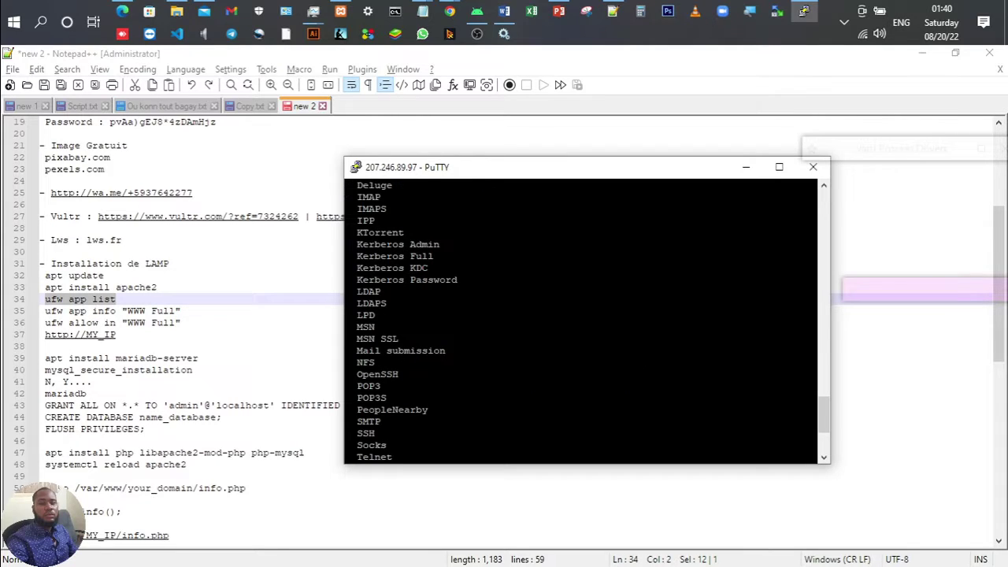
pyautogui.scroll(-4, 582, 315)
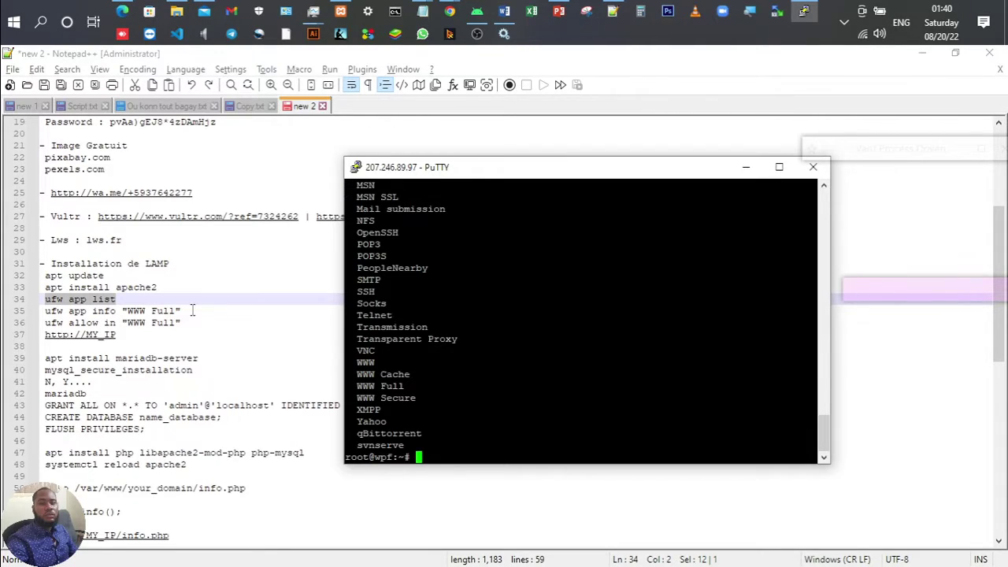
pyautogui.click(192, 310)
pyautogui.hotkey('shift', 'Left')
pyautogui.hotkey('shift', 'Left')
pyautogui.hotkey('shift', 'Left')
pyautogui.hotkey('shift', 'Left')
pyautogui.hotkey('shift', 'Left')
pyautogui.hotkey('shift', 'Left')
pyautogui.hotkey('shift', 'Left')
pyautogui.hotkey('shift', 'Left')
pyautogui.hotkey('shift', 'Left')
pyautogui.hotkey('shift', 'Left')
pyautogui.hotkey('shift', 'Left')
pyautogui.hotkey('shift', 'Left')
pyautogui.hotkey('shift', 'Left')
pyautogui.hotkey('shift', 'Left')
pyautogui.hotkey('shift', 'Left')
pyautogui.hotkey('shift', 'Left')
pyautogui.hotkey('shift', 'Left')
pyautogui.hotkey('shift', 'Left')
pyautogui.hotkey('shift', 'Left')
pyautogui.hotkey('shift', 'Left')
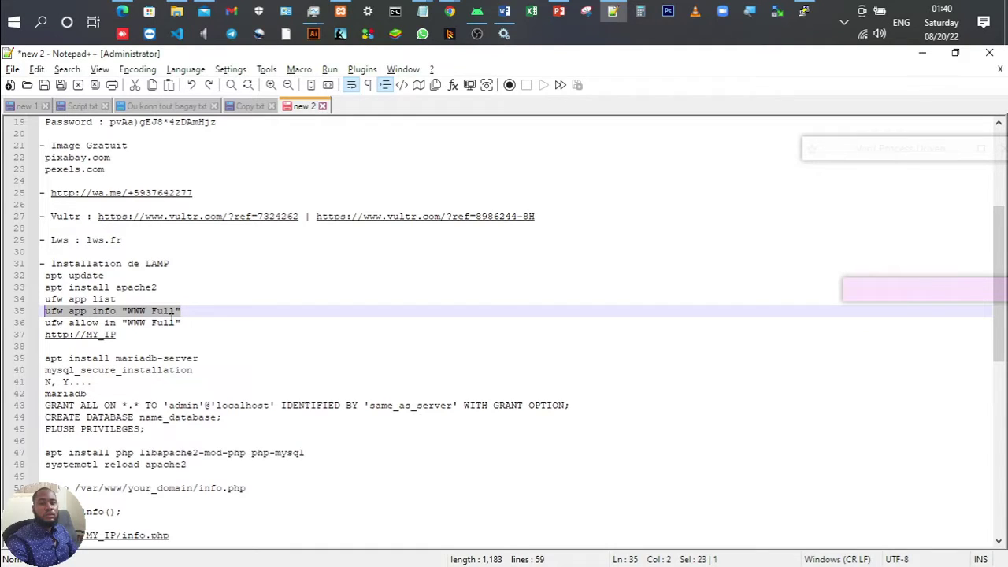
# Step: Run 'ufw app info "WWW Full"' to show ports 80,443/tcp, then select line 36's command
pyautogui.click(188, 309)
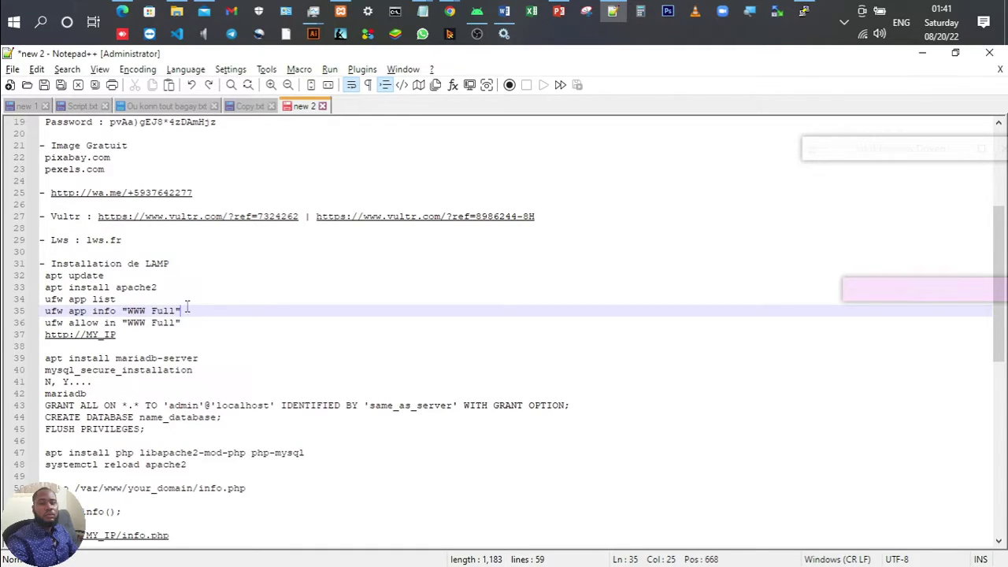
pyautogui.moveTo(130, 310); pyautogui.dragTo(182, 310)
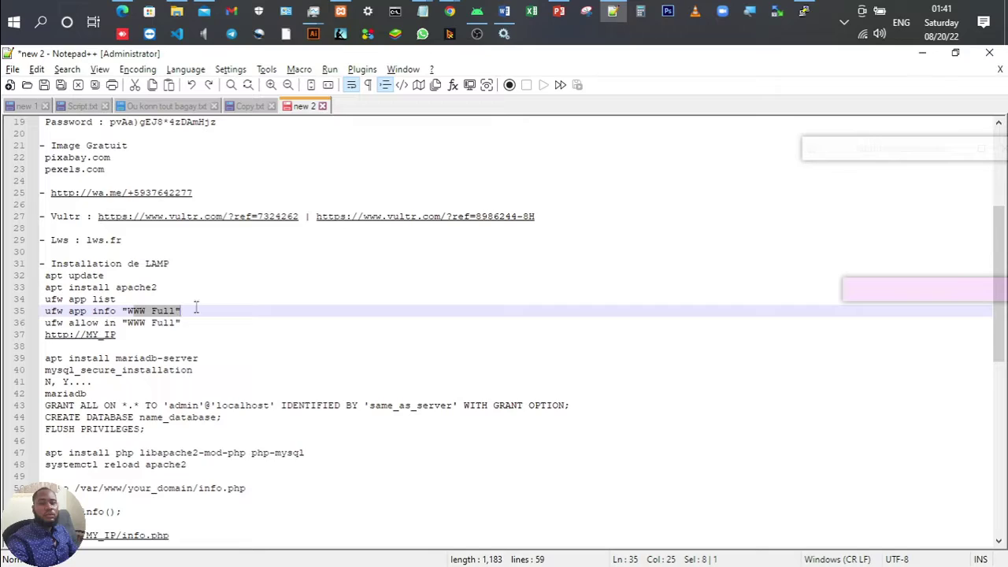
pyautogui.click(196, 308)
pyautogui.hotkey('ctrl', 'shift', 'Left')
pyautogui.hotkey('ctrl', 'shift', 'Left')
pyautogui.hotkey('ctrl', 'shift', 'Left')
pyautogui.hotkey('ctrl', 'shift', 'Left')
pyautogui.hotkey('ctrl', 'shift', 'Left')
pyautogui.hotkey('ctrl', 'shift', 'Left')
pyautogui.hotkey('ctrl', 'shift', 'Left')
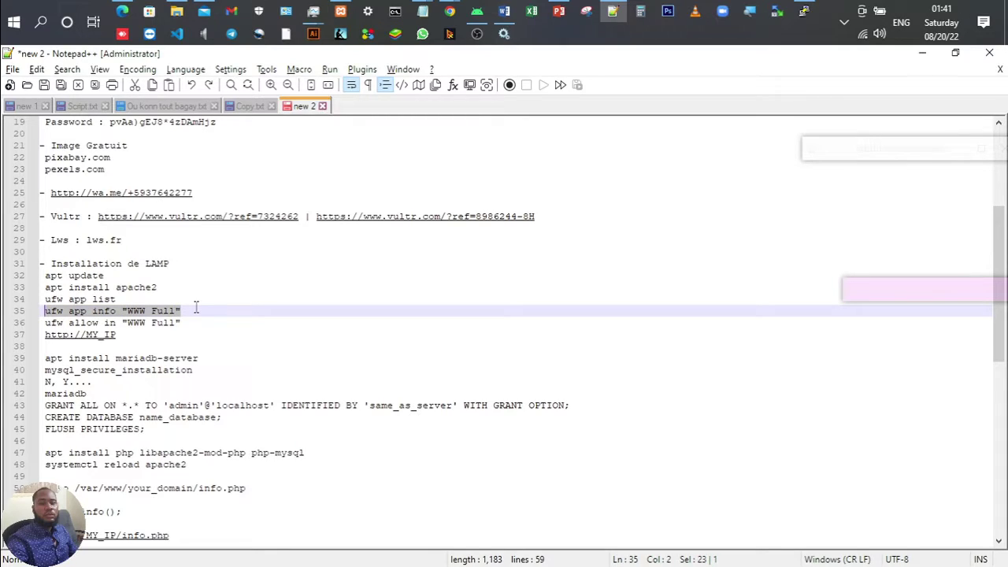
pyautogui.hotkey('alt', 'Tab')
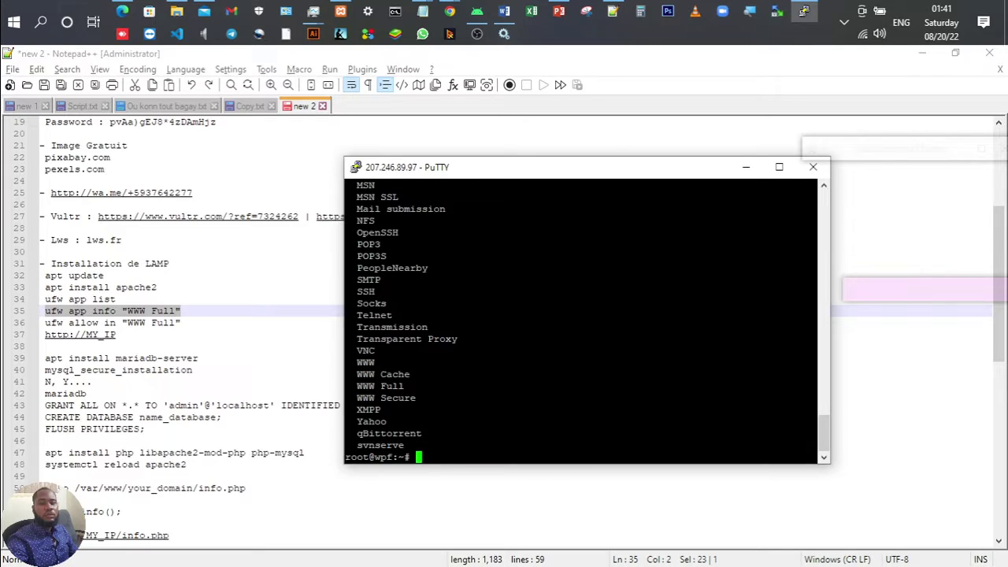
pyautogui.press('shift+Insert')
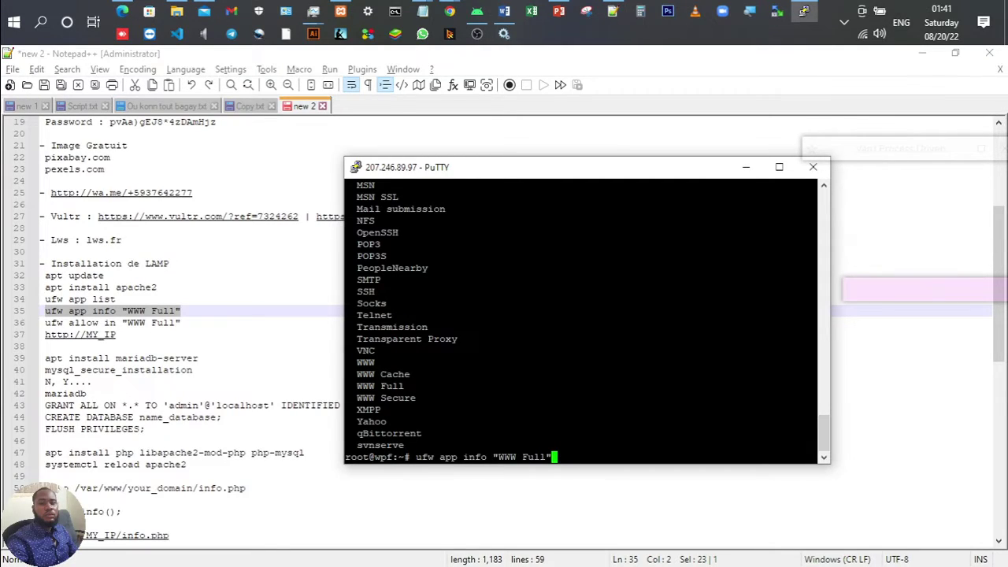
pyautogui.press('Return')
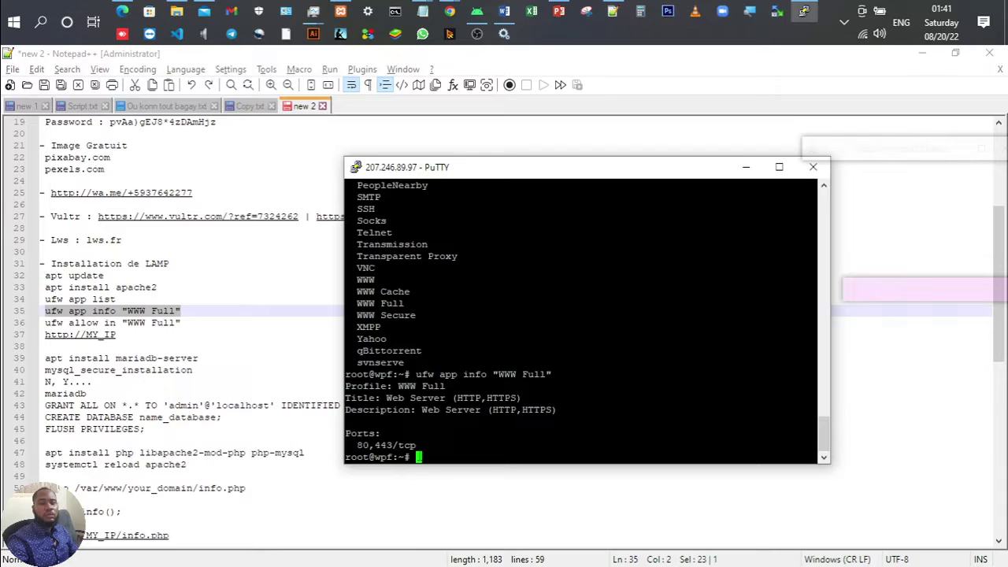
pyautogui.click(188, 322)
pyautogui.moveTo(187, 322); pyautogui.dragTo(43, 323)
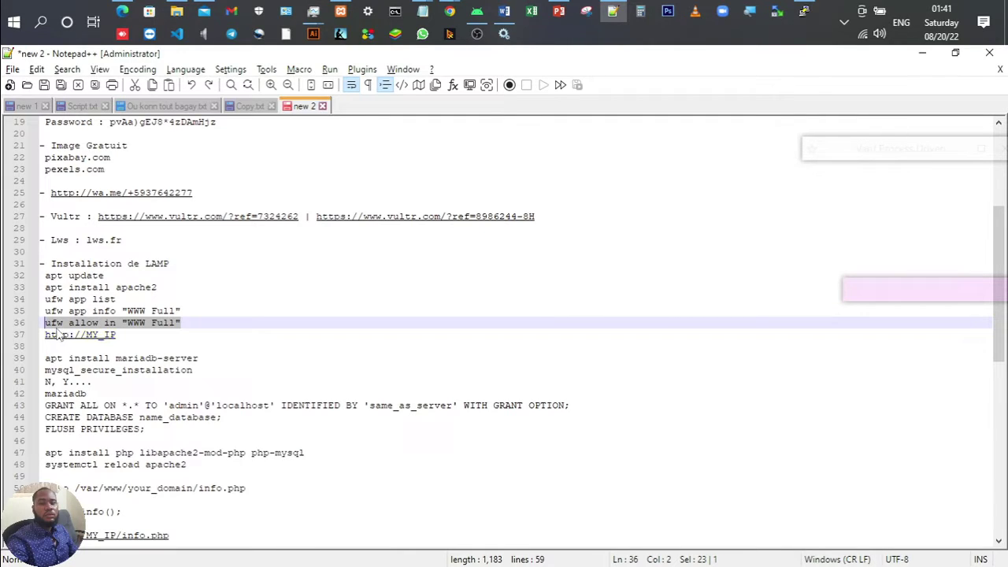
# Step: Paste and run 'ufw allow in "WWW Full"', adding the rule for IPv4 and IPv6
pyautogui.hotkey('ctrl', 'c')
pyautogui.click(803, 11)
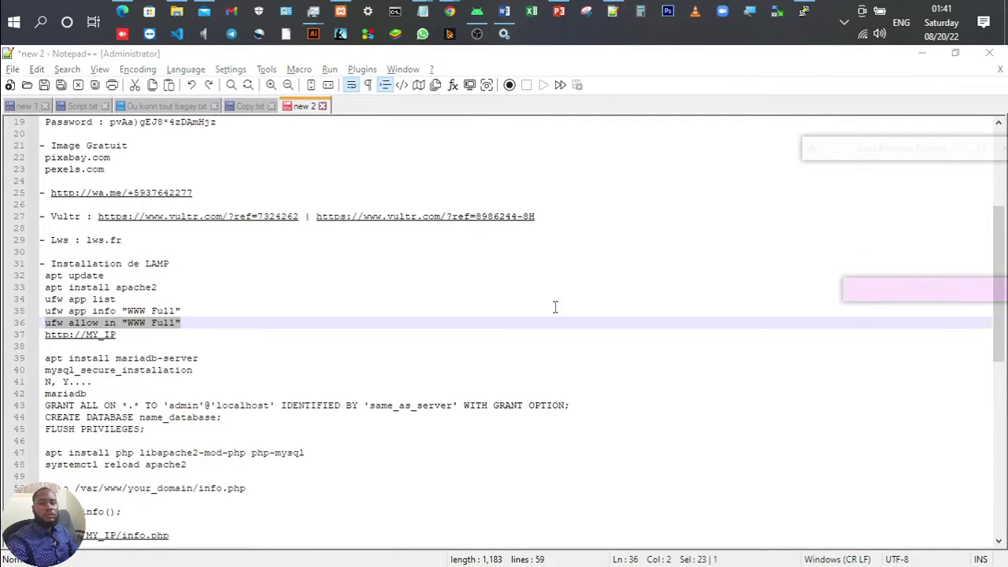
pyautogui.rightClick(556, 378)
pyautogui.press('Return')
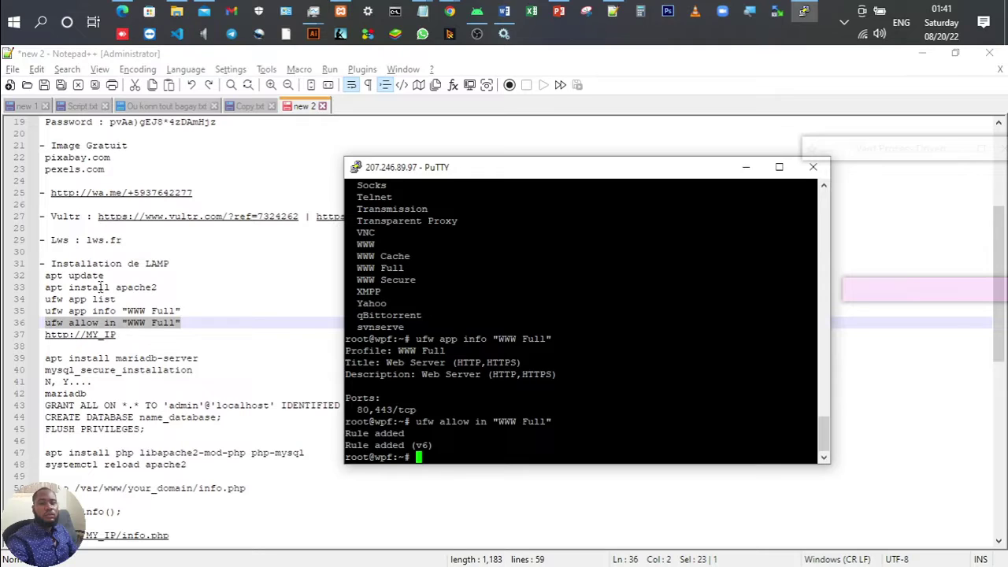
pyautogui.click(135, 334)
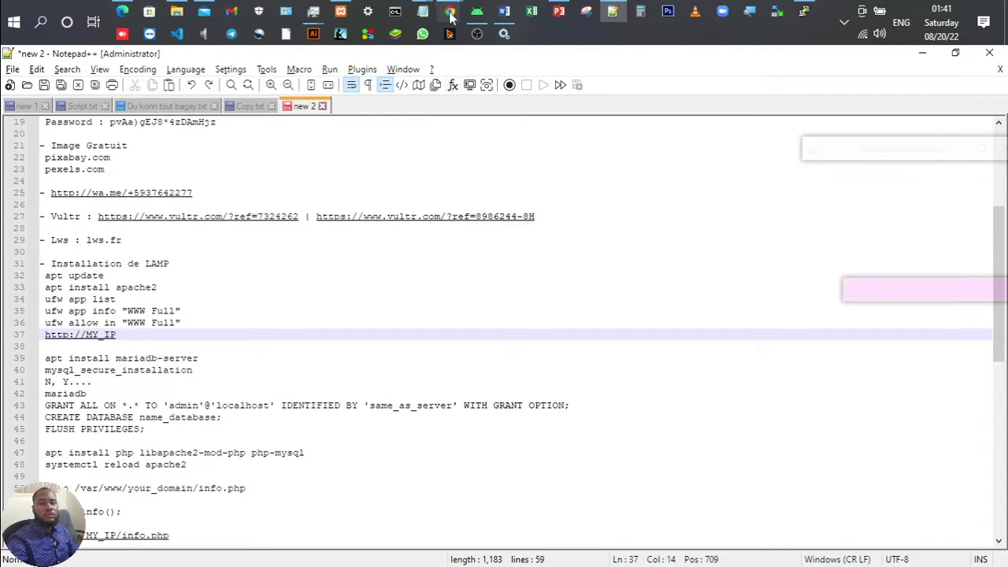
# Step: Copy 207.246.89.97 from Vultr and paste it over MY_IP in the line 37 URL
pyautogui.moveTo(450, 11)
pyautogui.click(473, 75)
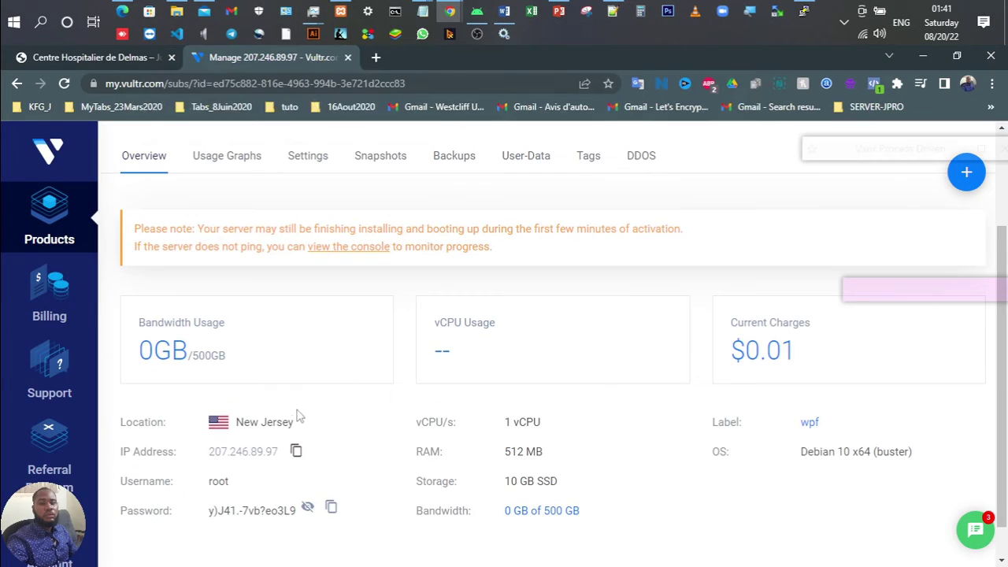
pyautogui.click(296, 452)
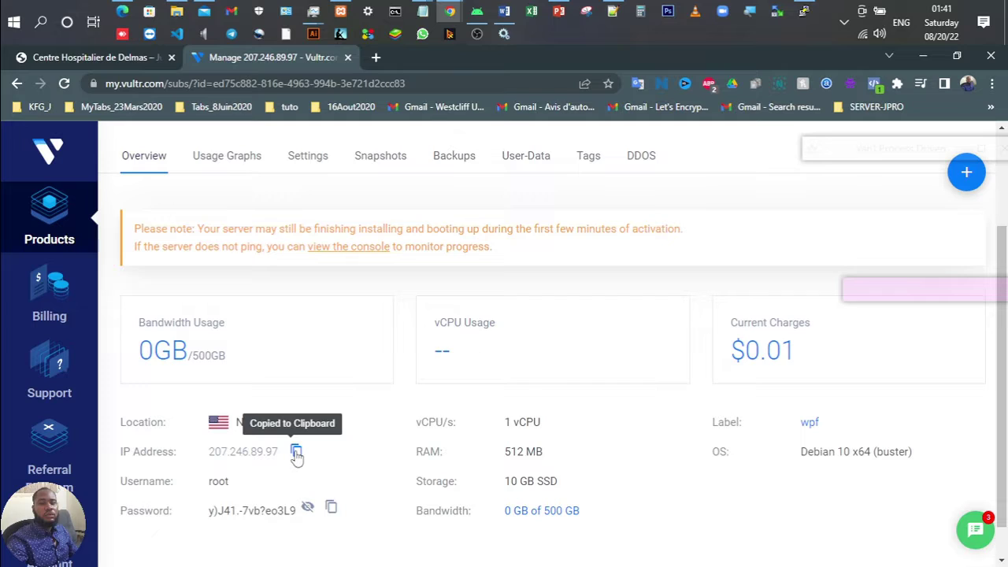
pyautogui.hotkey('alt', 'Tab')
pyautogui.hotkey('ctrl', 'shift', 'Left')
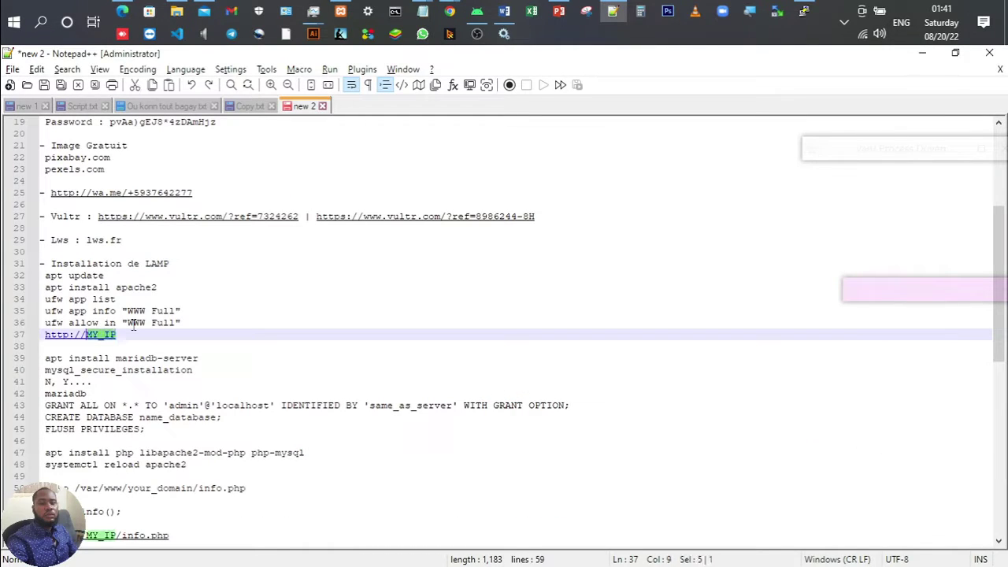
pyautogui.hotkey('ctrl', 'v')
pyautogui.hotkey('ctrl', 'shift', 'Left')
pyautogui.hotkey('ctrl', 'shift', 'Left')
pyautogui.hotkey('ctrl', 'shift', 'Left')
pyautogui.hotkey('ctrl', 'shift', 'Left')
pyautogui.hotkey('ctrl', 'shift', 'Left')
pyautogui.hotkey('ctrl', 'shift', 'Left')
pyautogui.hotkey('ctrl', 'shift', 'Left')
pyautogui.hotkey('ctrl', 'shift', 'Left')
pyautogui.hotkey('ctrl', 'shift', 'Left')
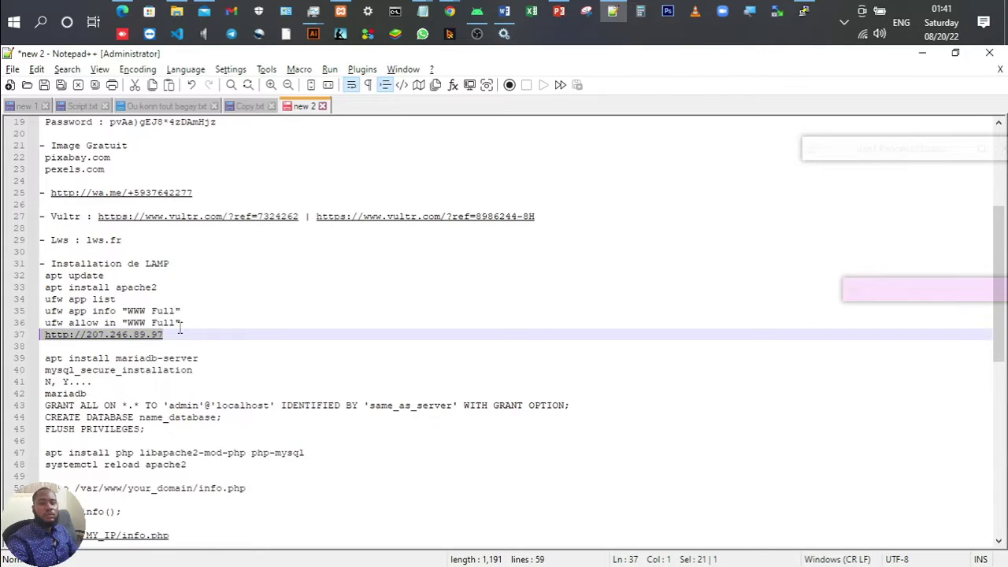
pyautogui.hotkey('ctrl', 'shift', 'Right')
pyautogui.hotkey('ctrl', 'shift', 'Left')
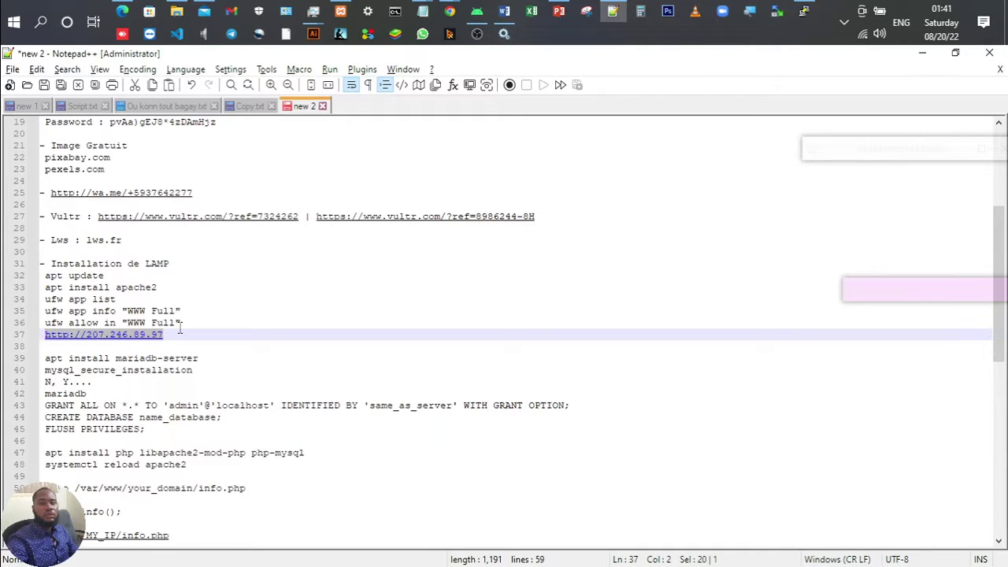
pyautogui.click(451, 10)
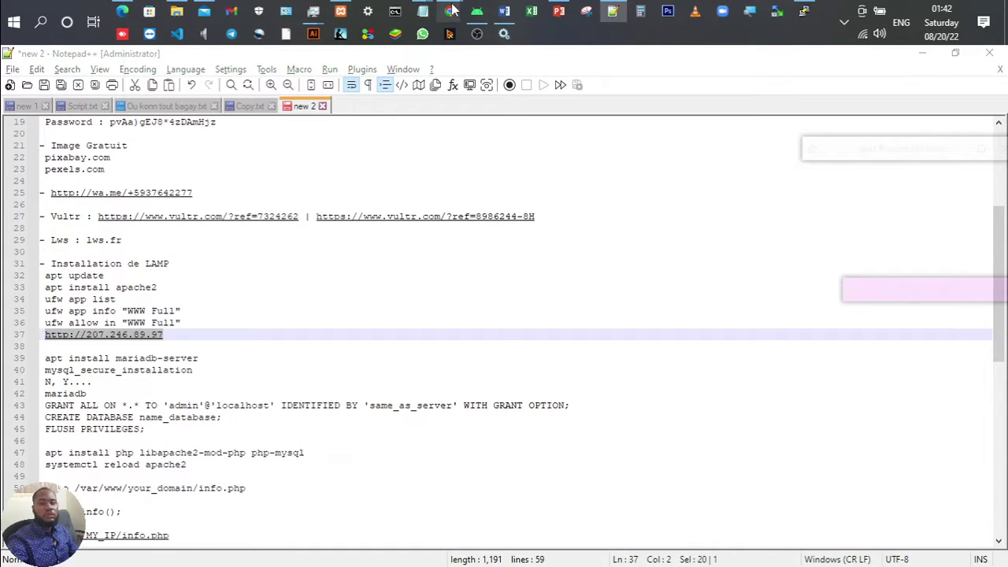
# Step: Bring Chrome to the front and select the address bar text
pyautogui.click(528, 75)
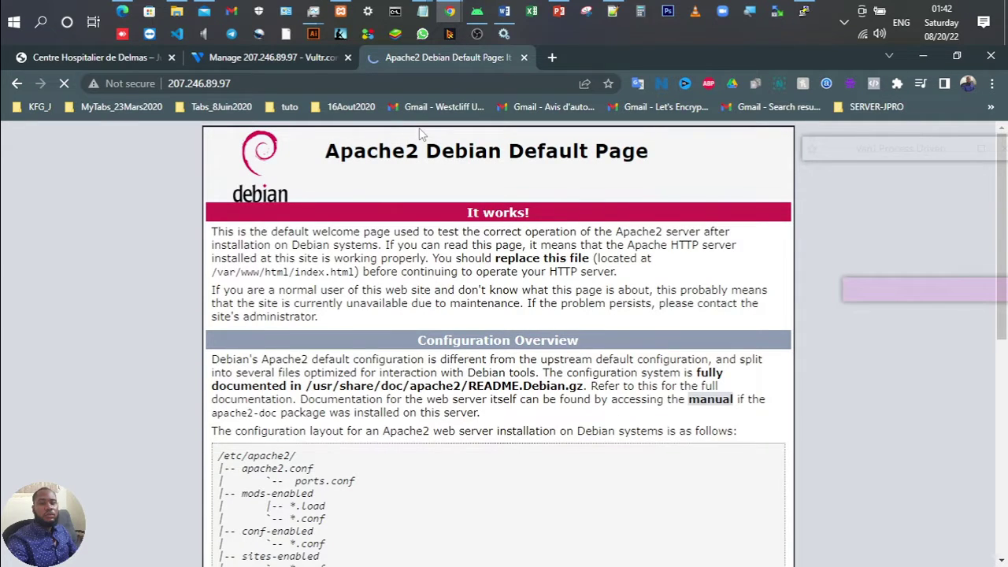
pyautogui.scroll(-8, 441, 197)
pyautogui.scroll(8, 494, 291)
pyautogui.click(346, 88)
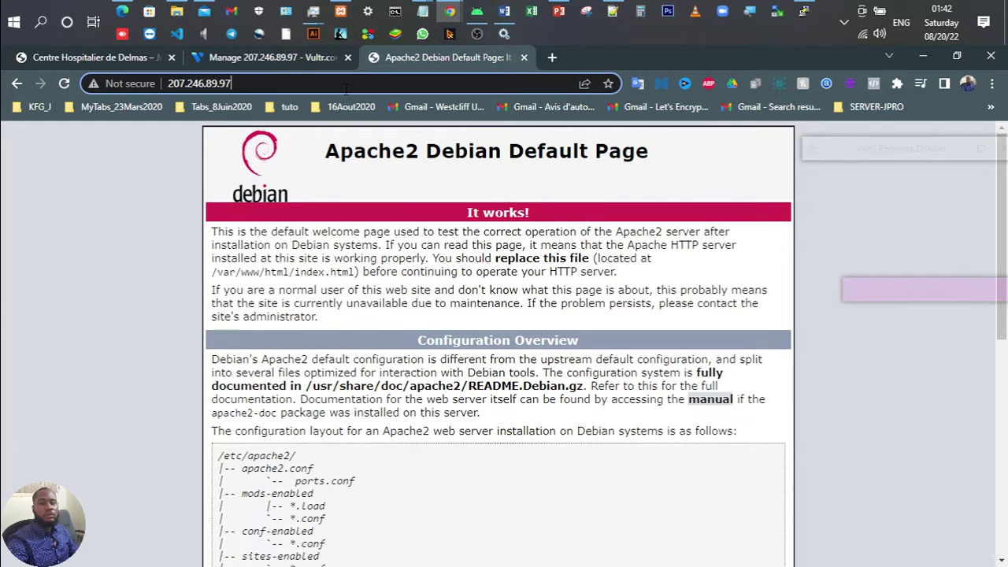
pyautogui.hotkey('ctrl', 'a')
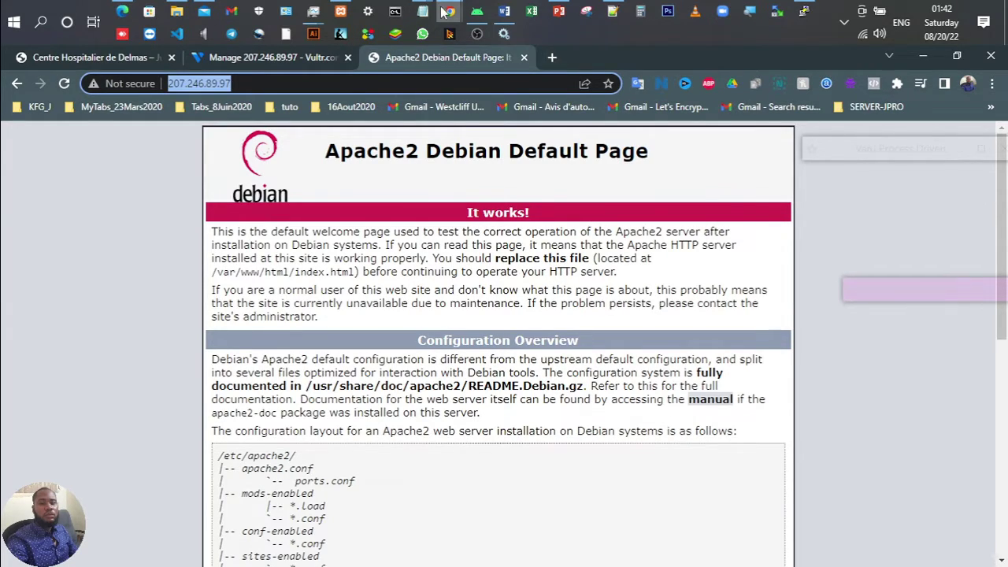
# Step: Load the server IP 207.246.89.97 in the Apache2 page's tab
pyautogui.moveTo(461, 12)
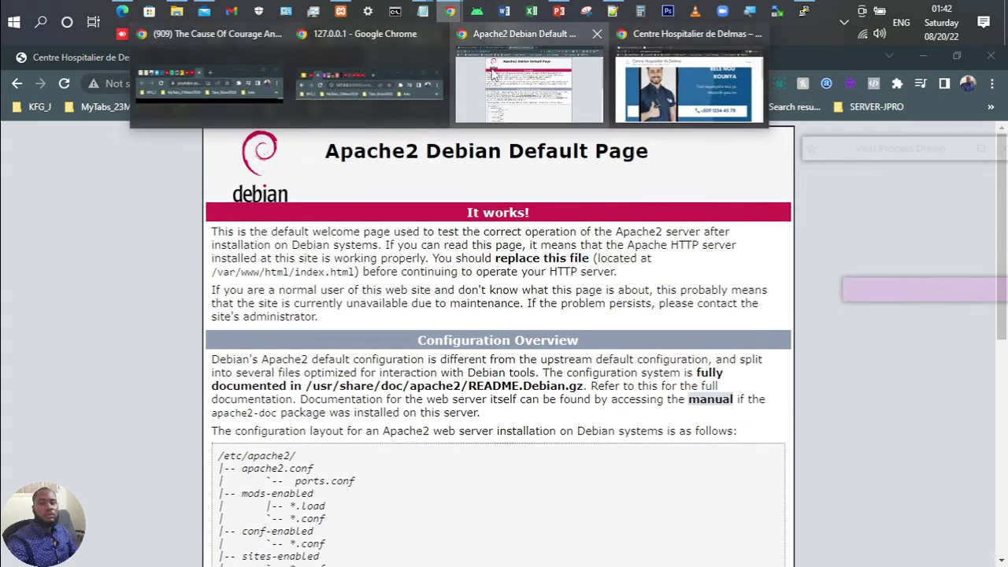
pyautogui.click(492, 73)
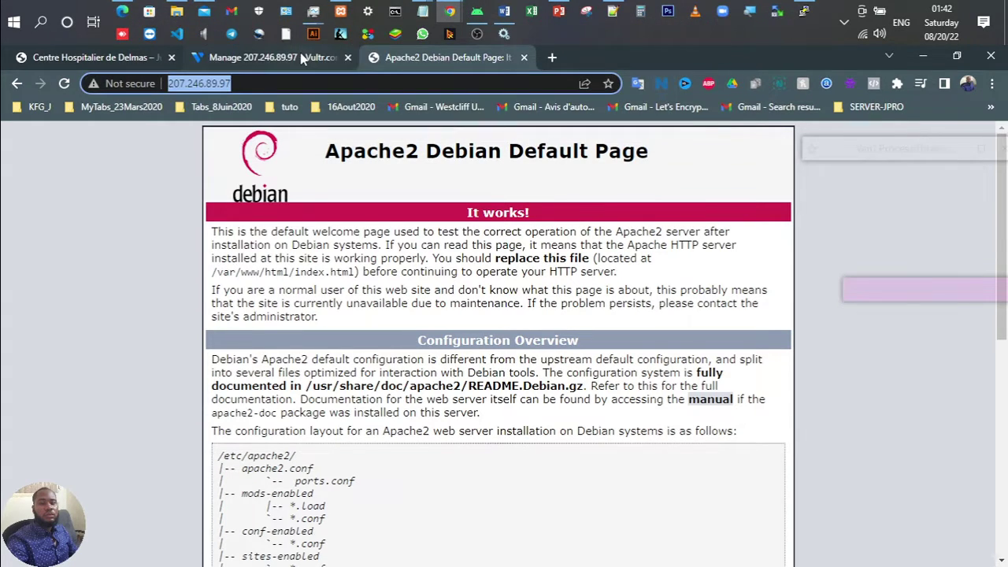
pyautogui.click(303, 61)
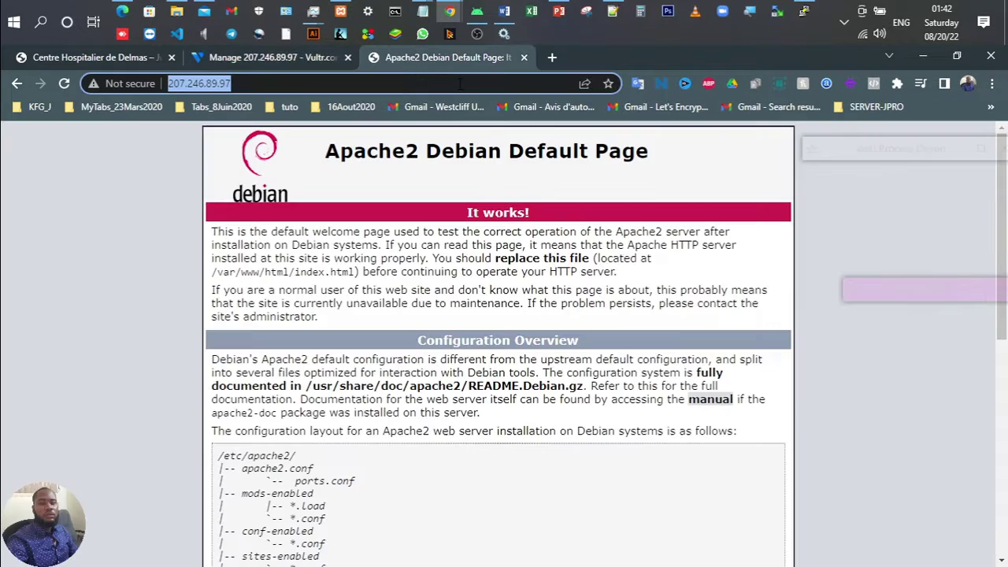
pyautogui.click(471, 60)
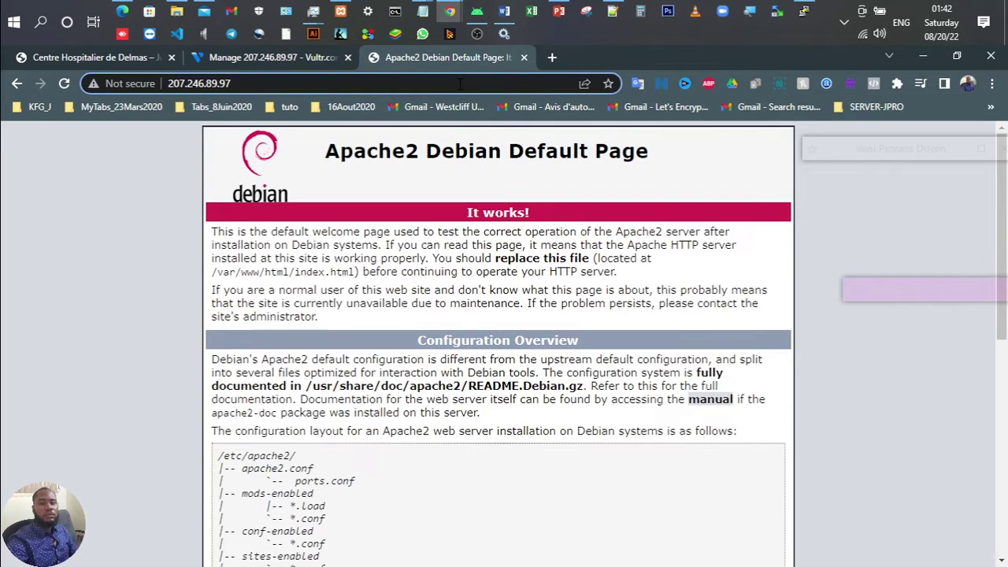
pyautogui.click(460, 84)
pyautogui.press('BackSpace')
pyautogui.hotkey('ctrl', 'v')
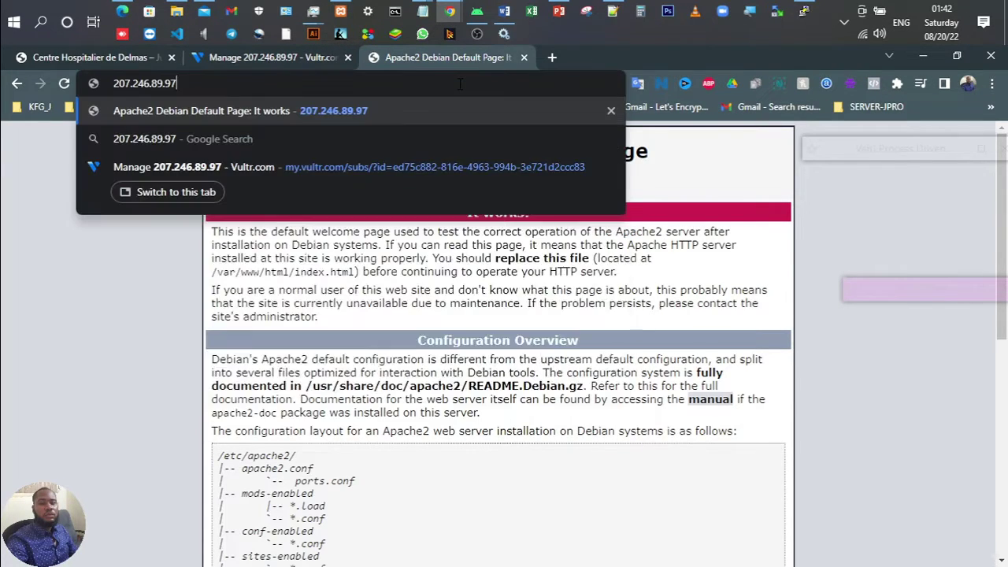
pyautogui.press('Return')
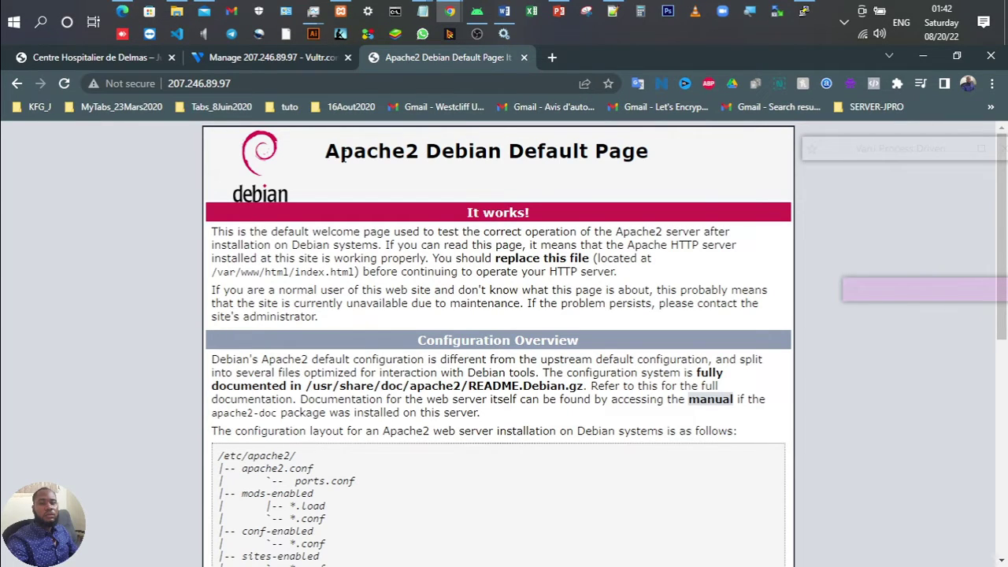
# Step: Check the Apache2 Debian Default Page reads 'It works!' and return to the Notepad++ notes
pyautogui.moveTo(335, 151); pyautogui.dragTo(260, 170)
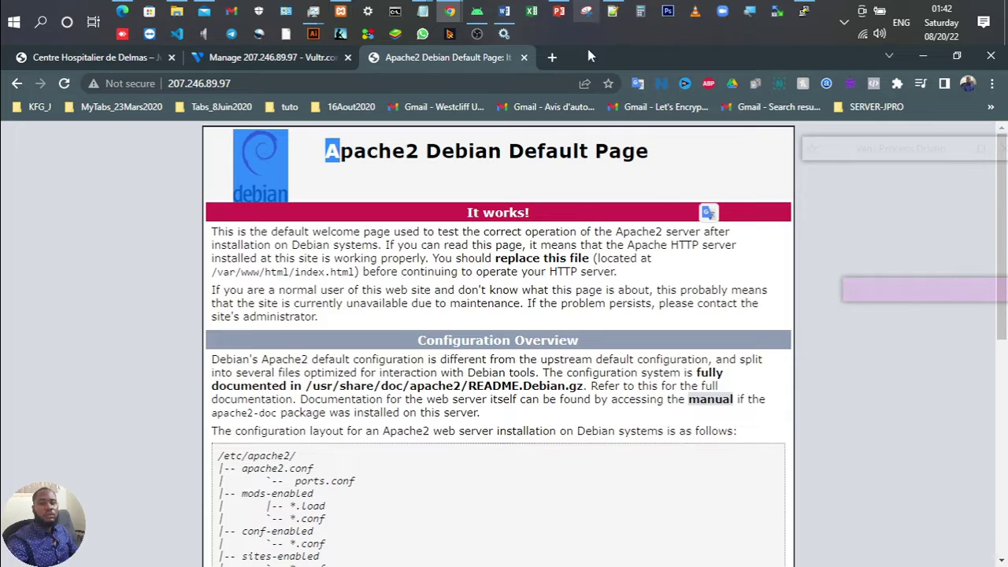
pyautogui.click(399, 354)
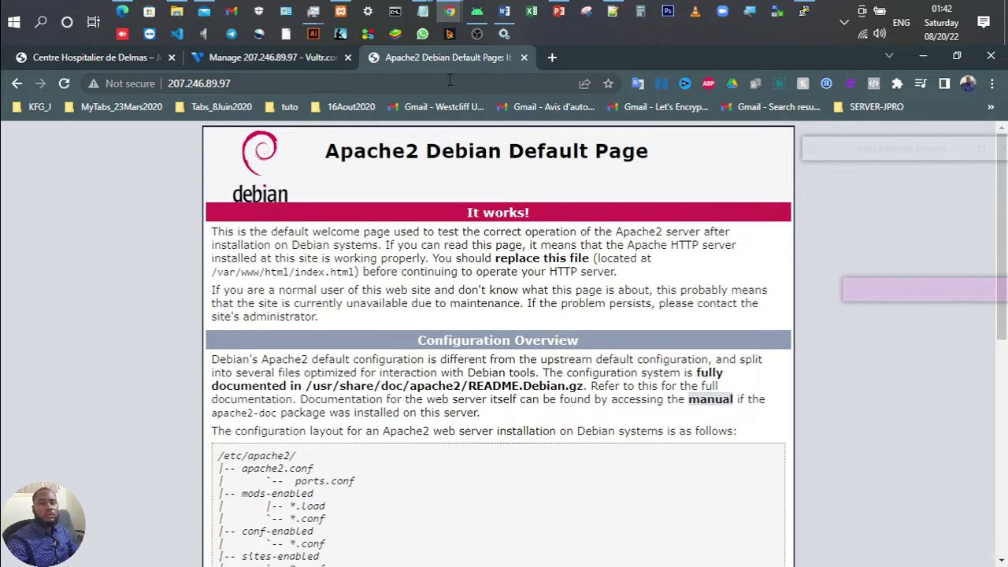
pyautogui.click(559, 10)
pyautogui.click(557, 9)
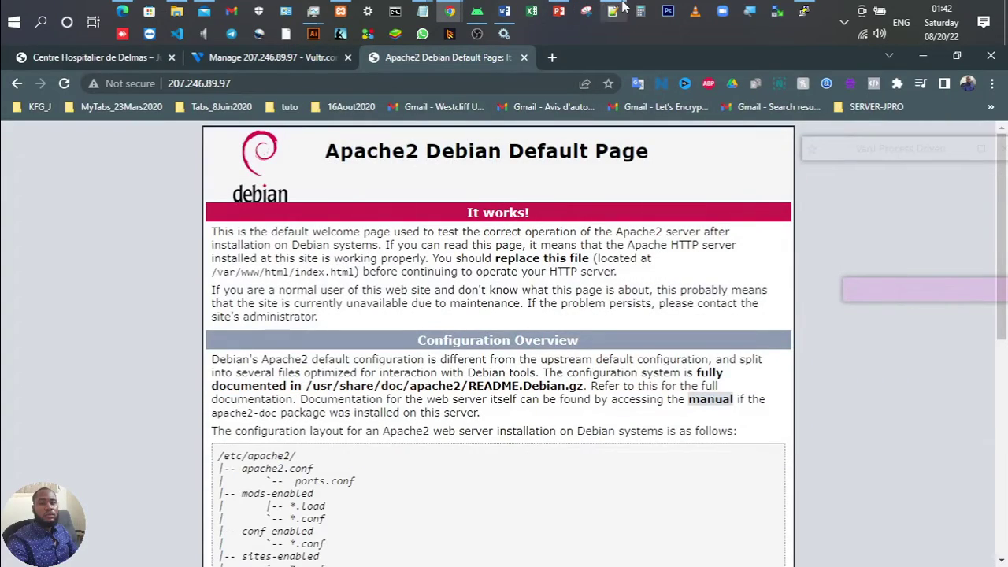
pyautogui.click(611, 10)
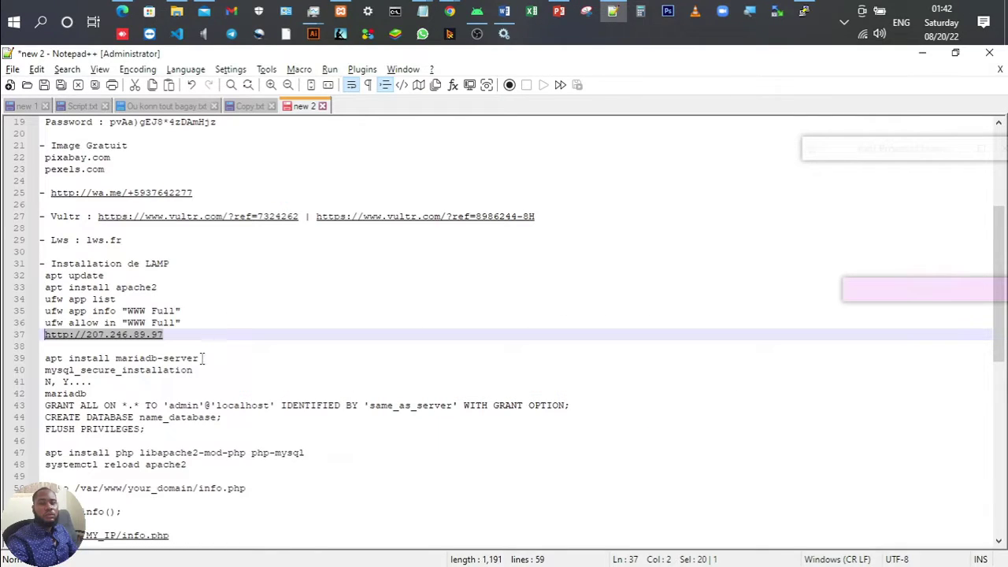
# Step: Install mariadb-server with apt install, confirming with y
pyautogui.moveTo(202, 358); pyautogui.dragTo(42, 358)
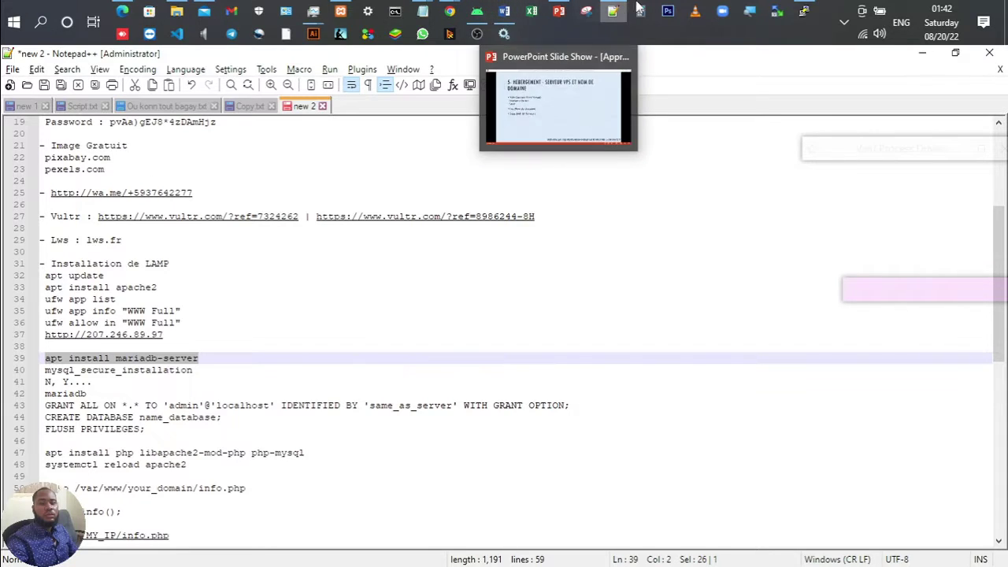
pyautogui.click(803, 11)
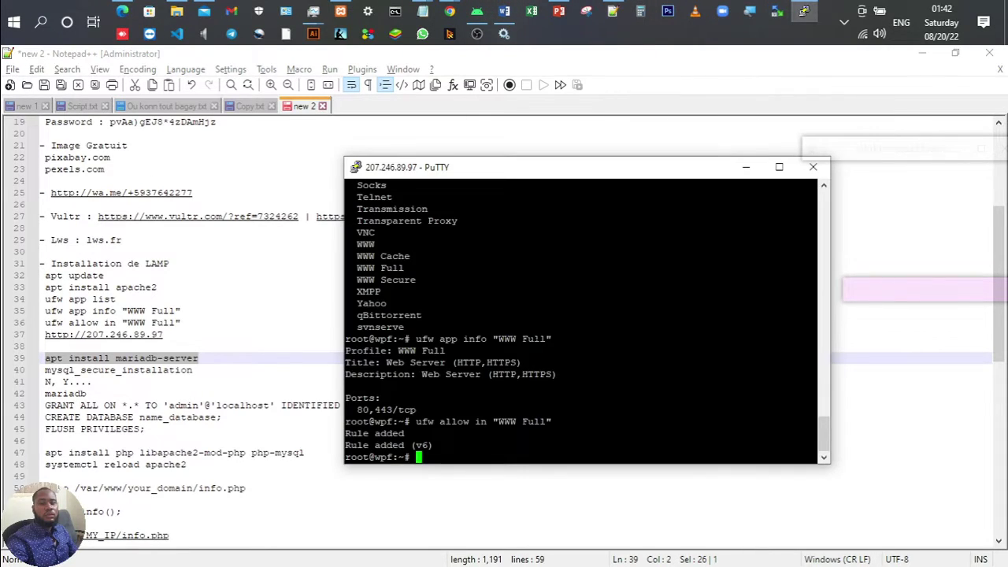
pyautogui.press('shift+Insert')
pyautogui.press('Return')
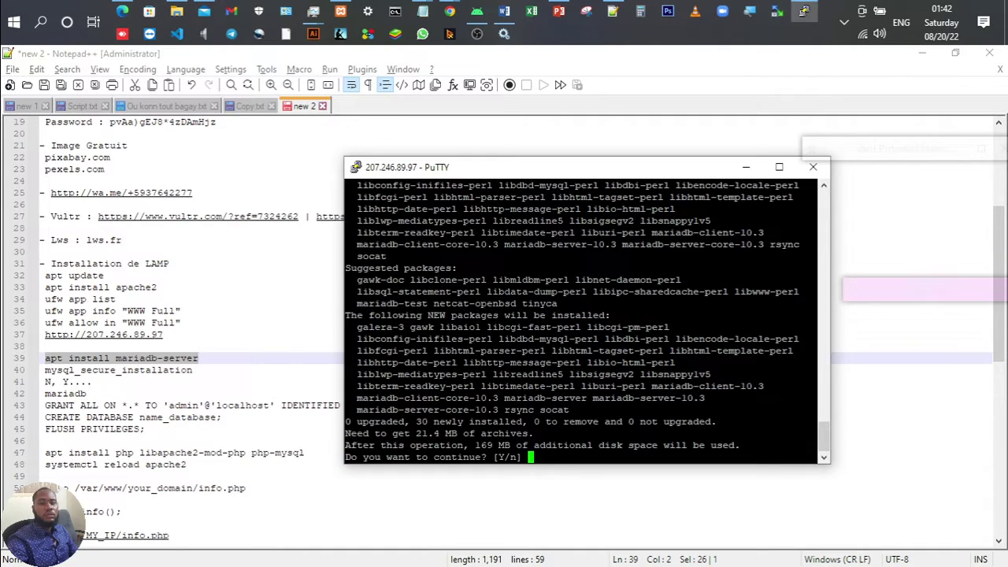
pyautogui.write('y')
pyautogui.press('Return')
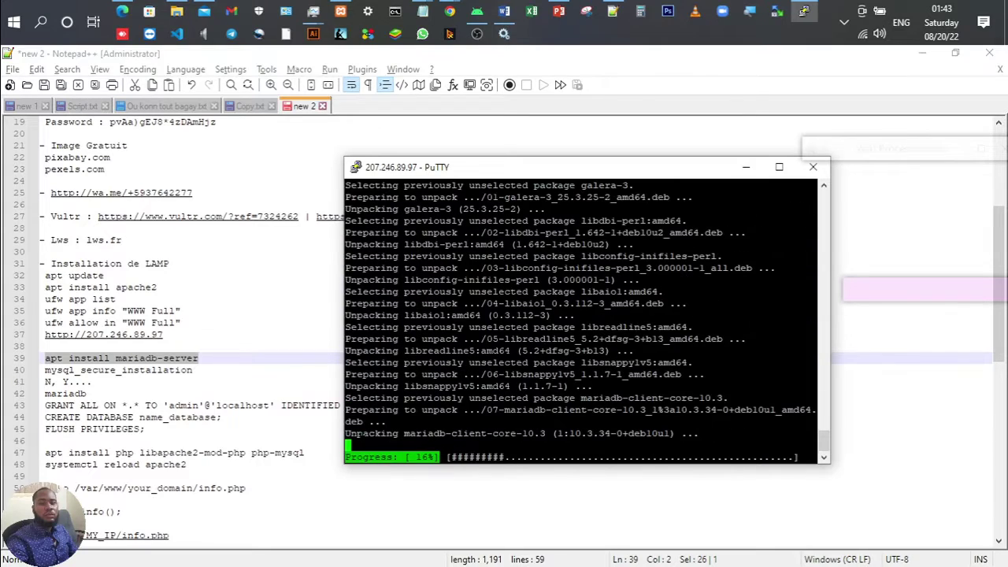
# Step: Copy mysql_secure_installation from line 40 of the notes and run it in PuTTY
pyautogui.click(208, 367)
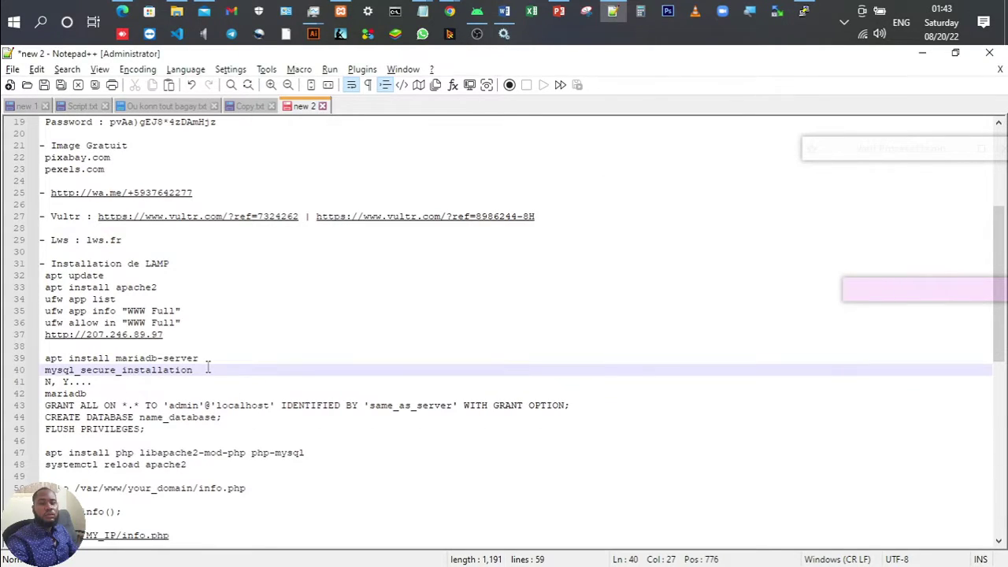
pyautogui.moveTo(209, 367); pyautogui.dragTo(44, 370)
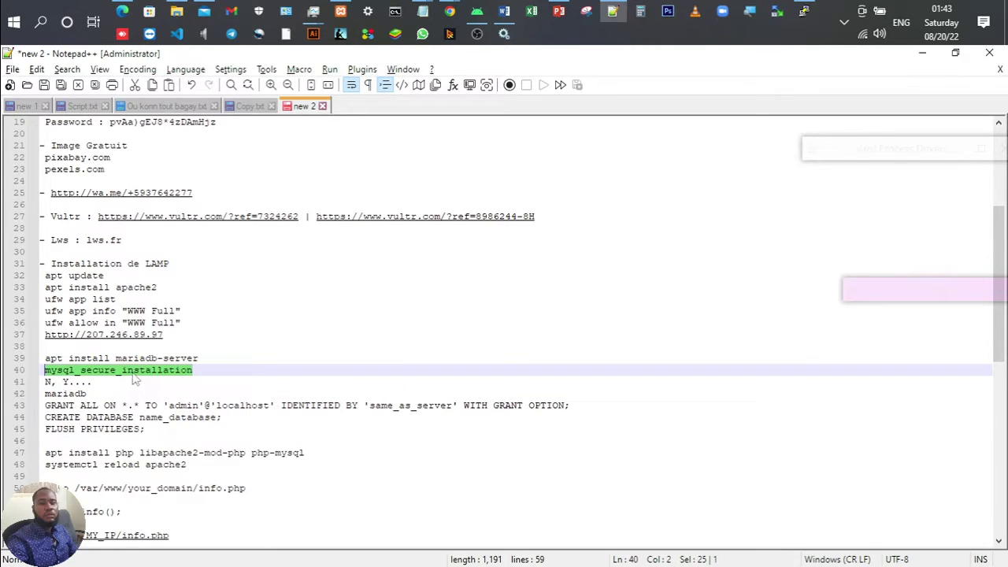
pyautogui.click(803, 11)
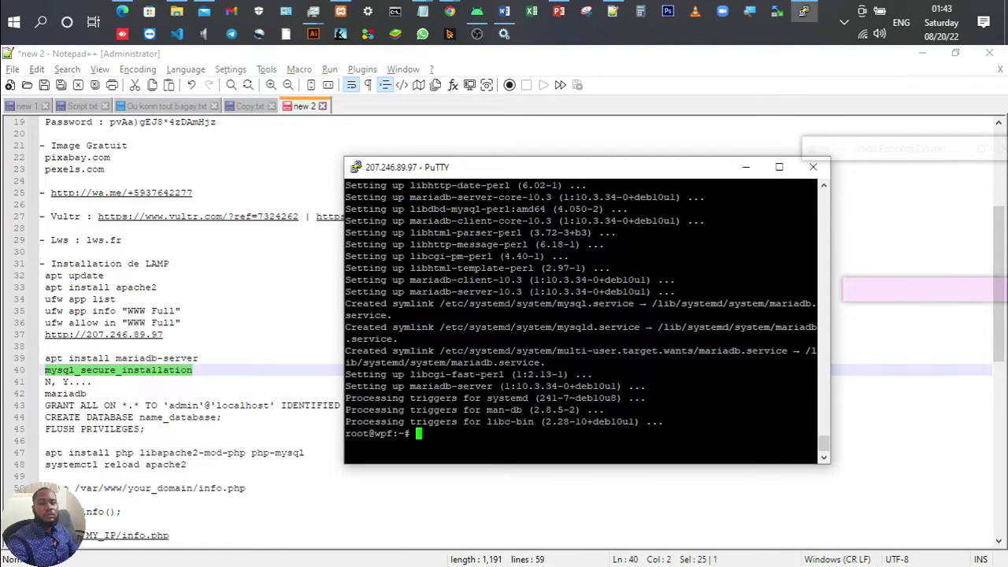
pyautogui.press('shift+Insert')
pyautogui.press('Return')
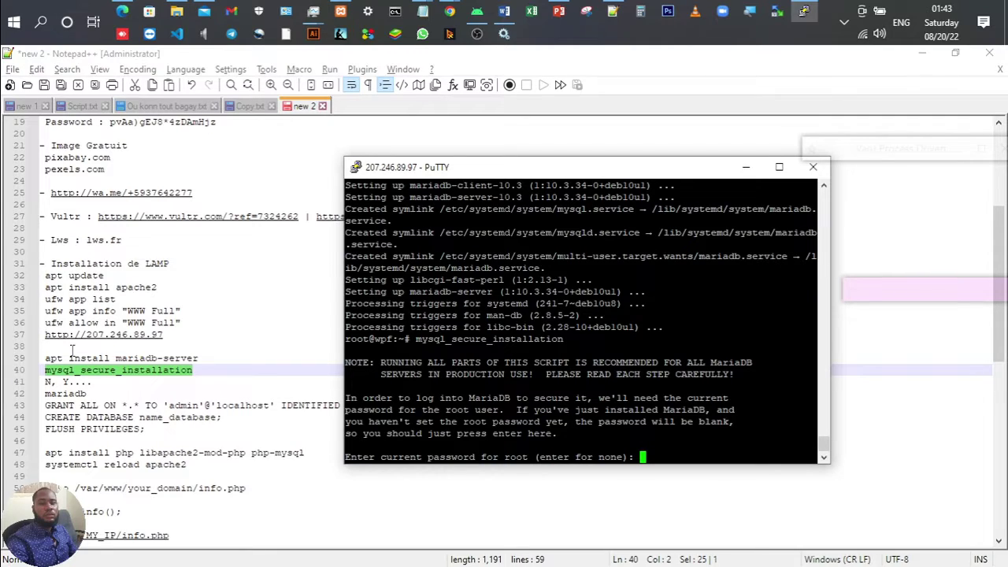
# Step: Submit an empty current root password and decline setting a new root password
pyautogui.click(130, 359)
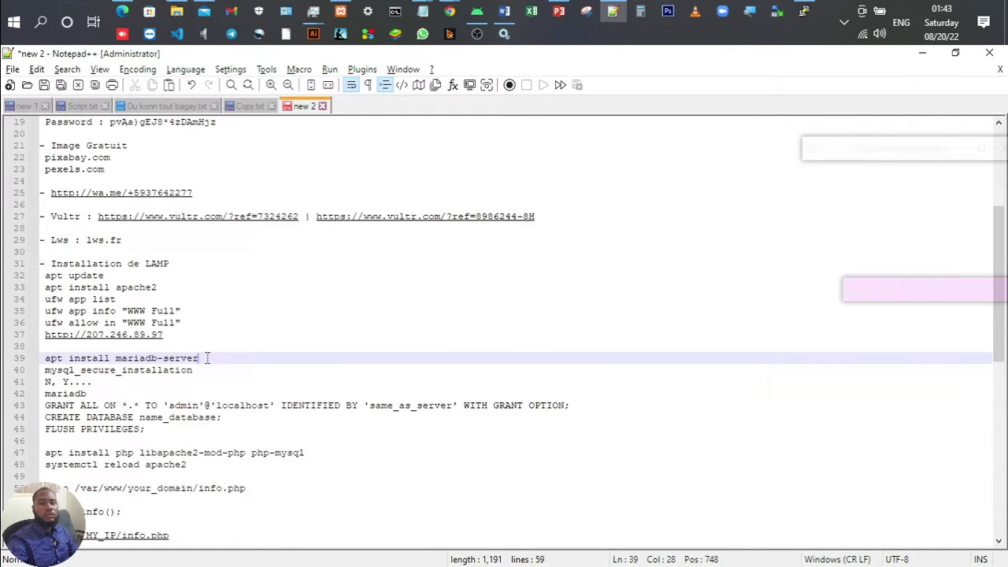
pyautogui.doubleClick(64, 374)
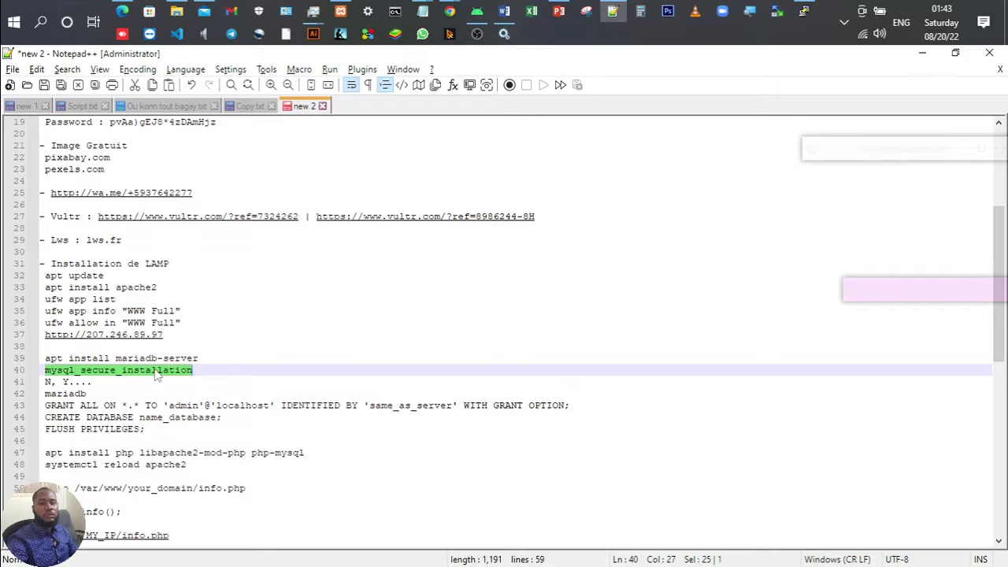
pyautogui.click(803, 11)
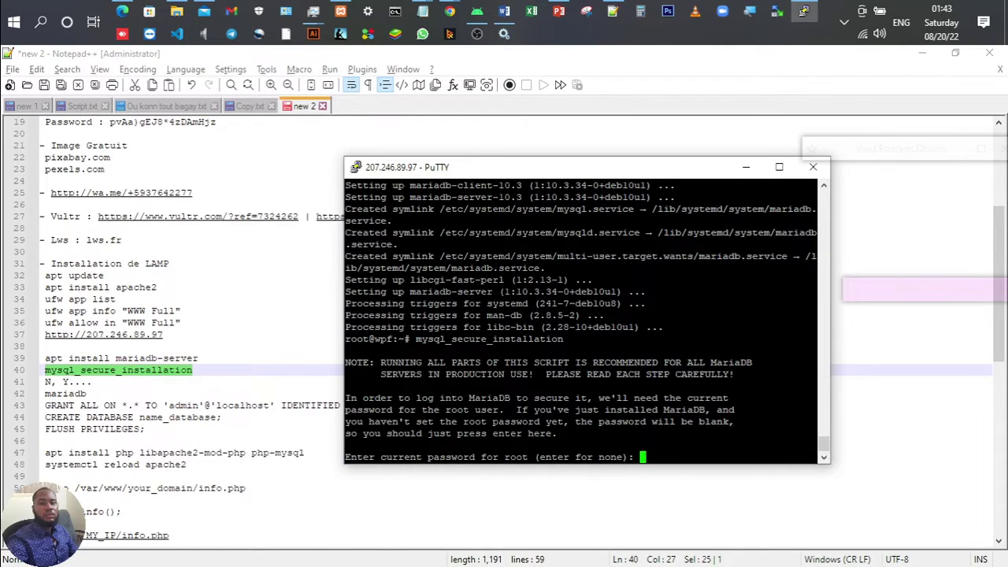
pyautogui.press('Return')
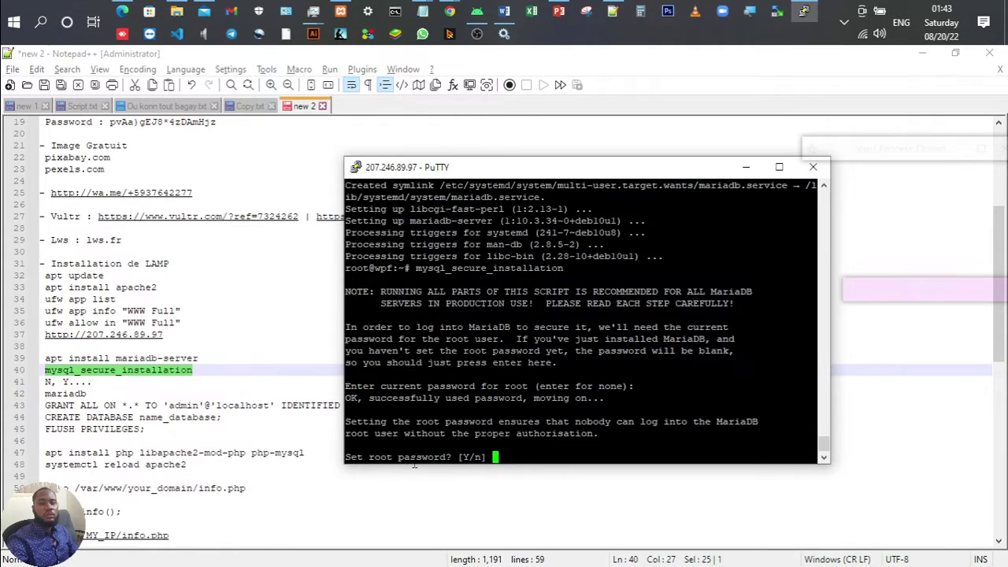
pyautogui.write('n')
pyautogui.press('Return')
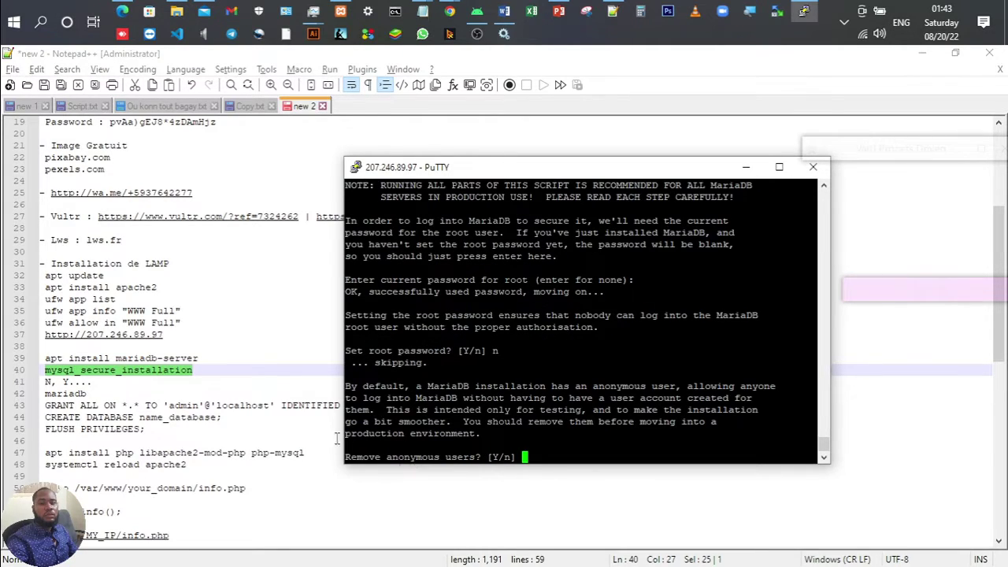
# Step: Answer y to remove anonymous users, block remote root, drop the test database, reload privileges
pyautogui.click(84, 381)
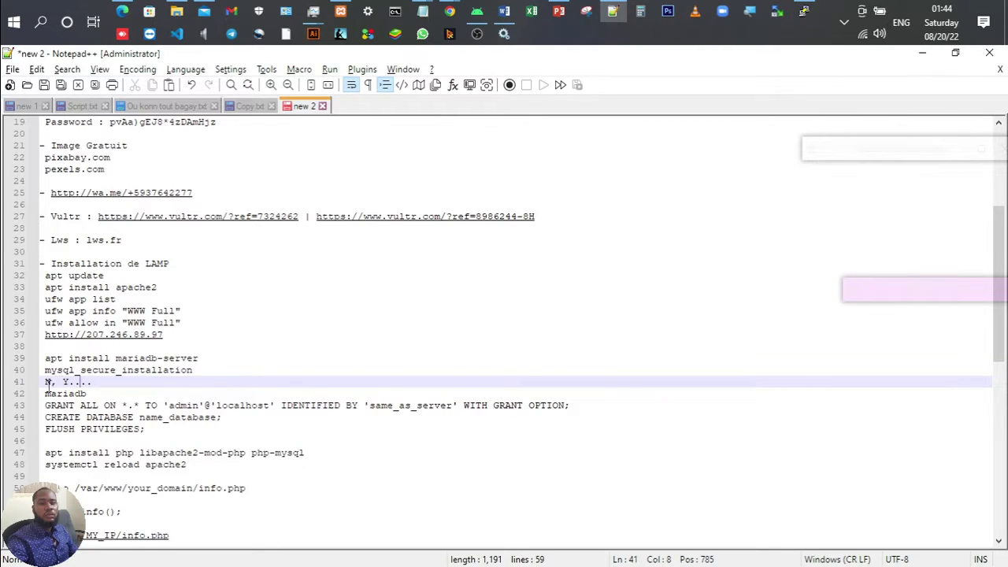
pyautogui.moveTo(46, 381); pyautogui.dragTo(52, 381)
pyautogui.hotkey('alt', 'Tab')
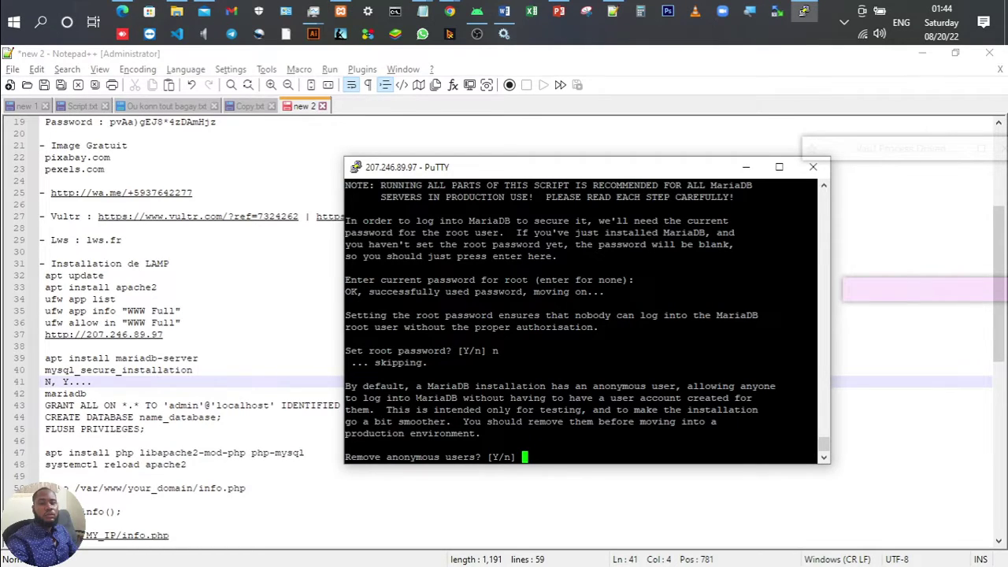
pyautogui.write('y')
pyautogui.press('Return')
pyautogui.write('y')
pyautogui.press('Return')
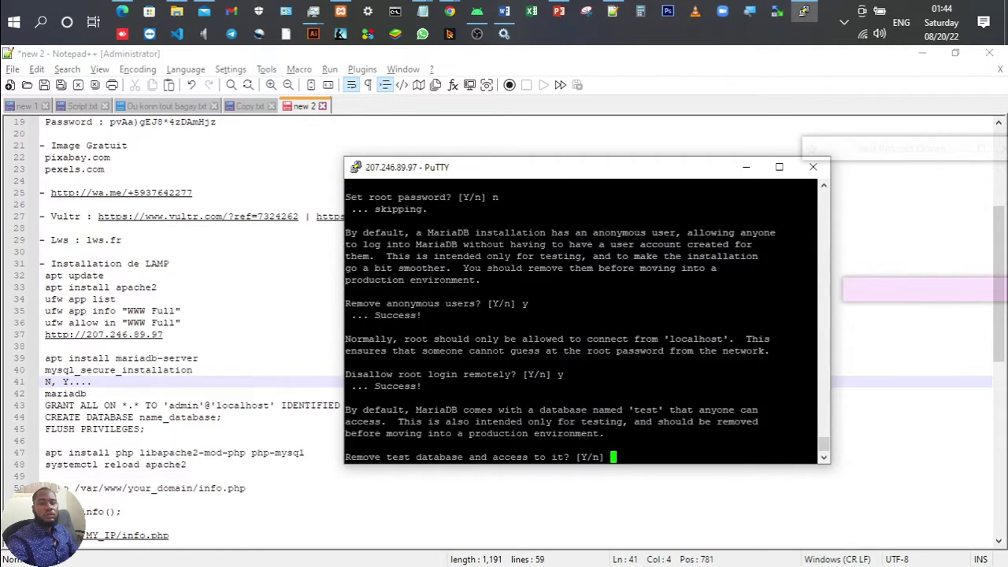
pyautogui.write('y')
pyautogui.press('Return')
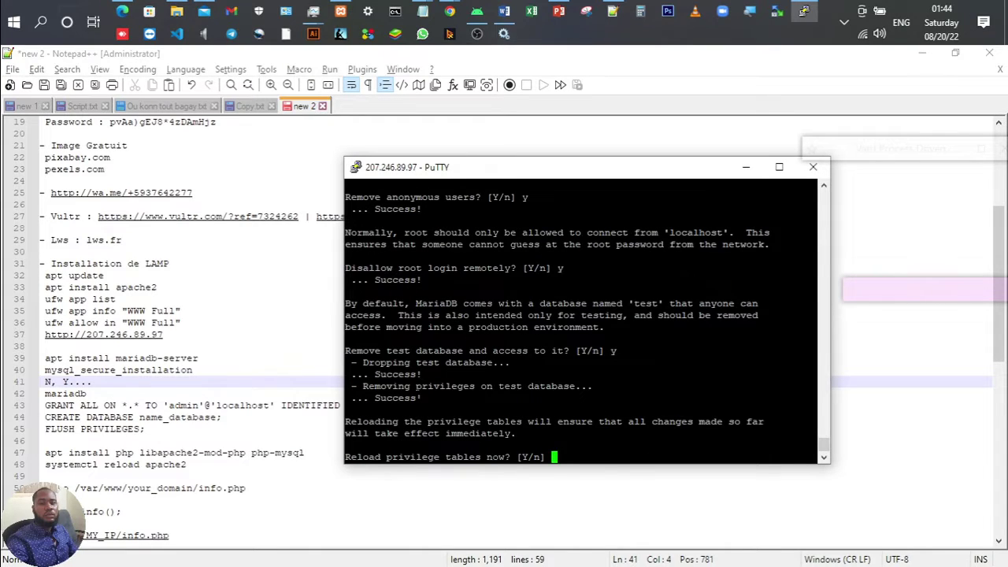
pyautogui.write('y')
pyautogui.press('Return')
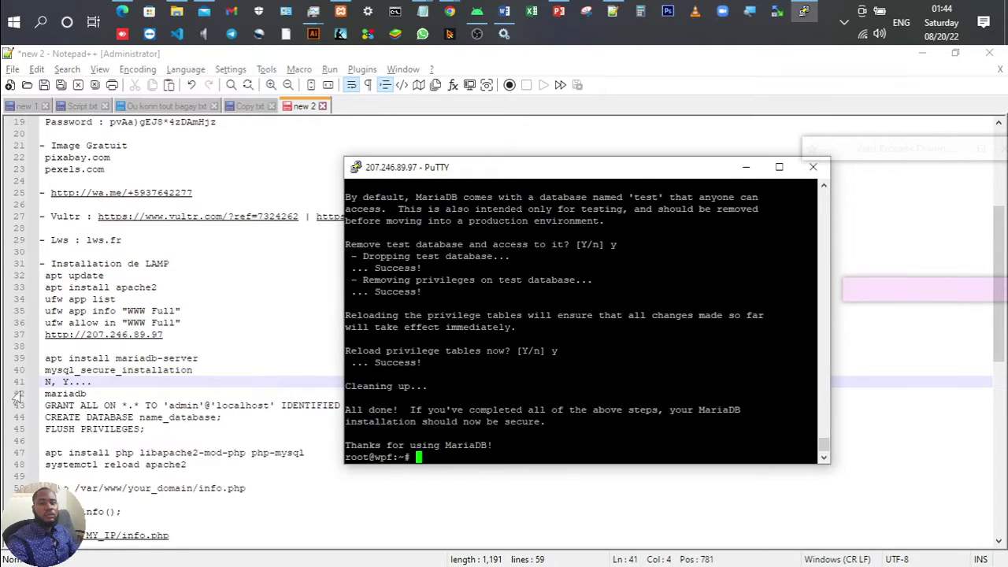
pyautogui.doubleClick(60, 393)
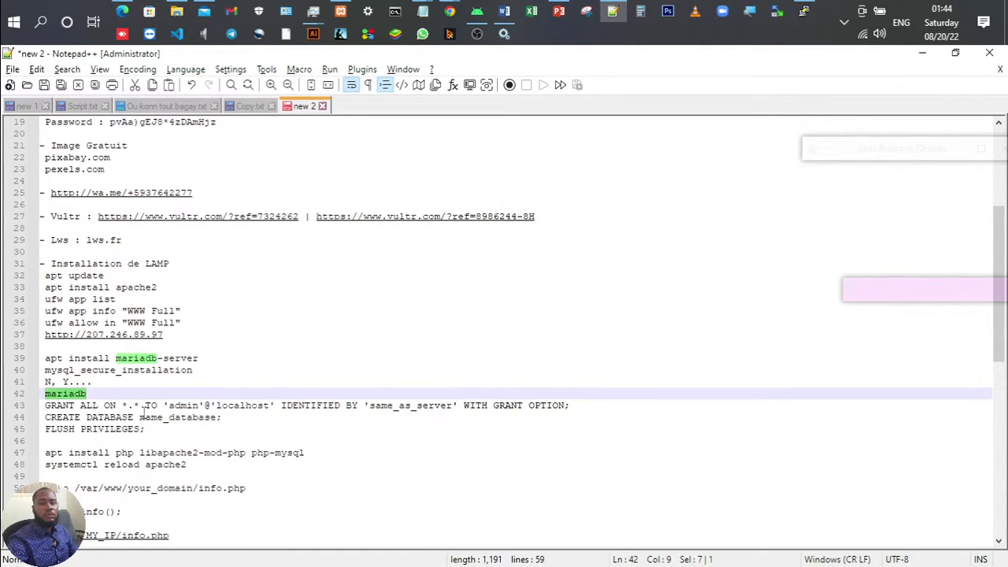
# Step: Run mariadb at the root prompt to open the MariaDB 10.3.34 monitor, then return to the notes
pyautogui.hotkey('alt', 'Tab')
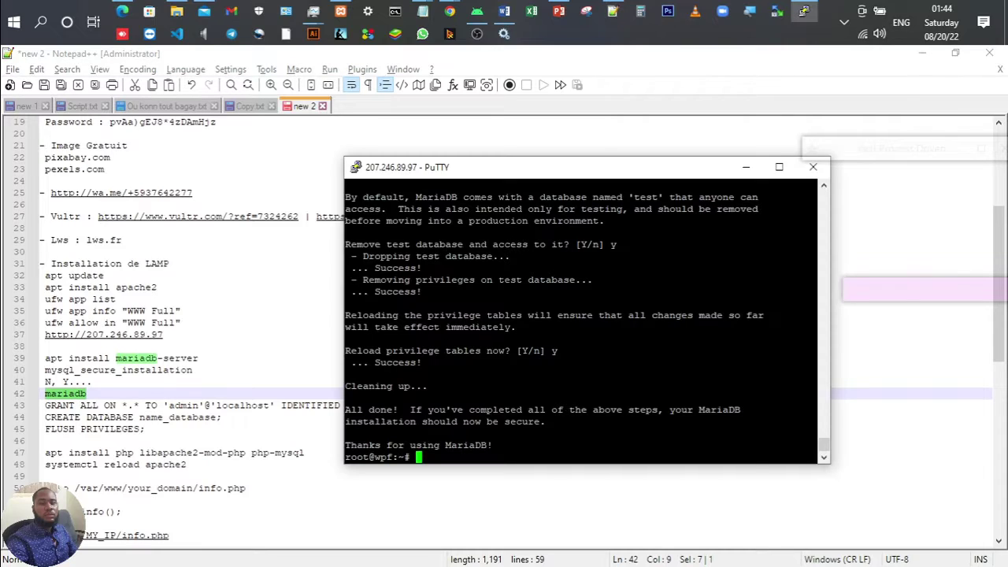
pyautogui.rightClick(543, 361)
pyautogui.press('Return')
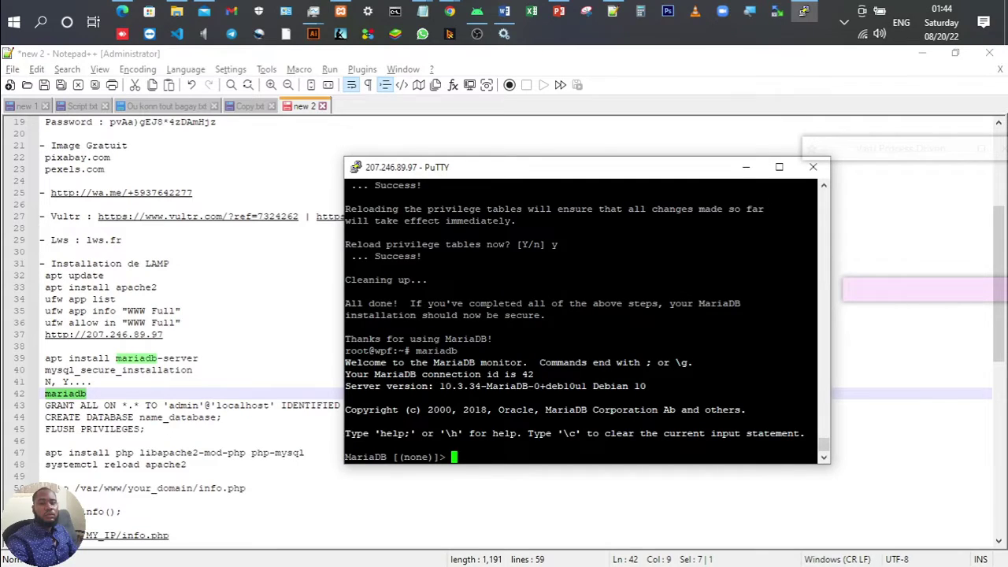
pyautogui.moveTo(345, 457); pyautogui.dragTo(464, 457)
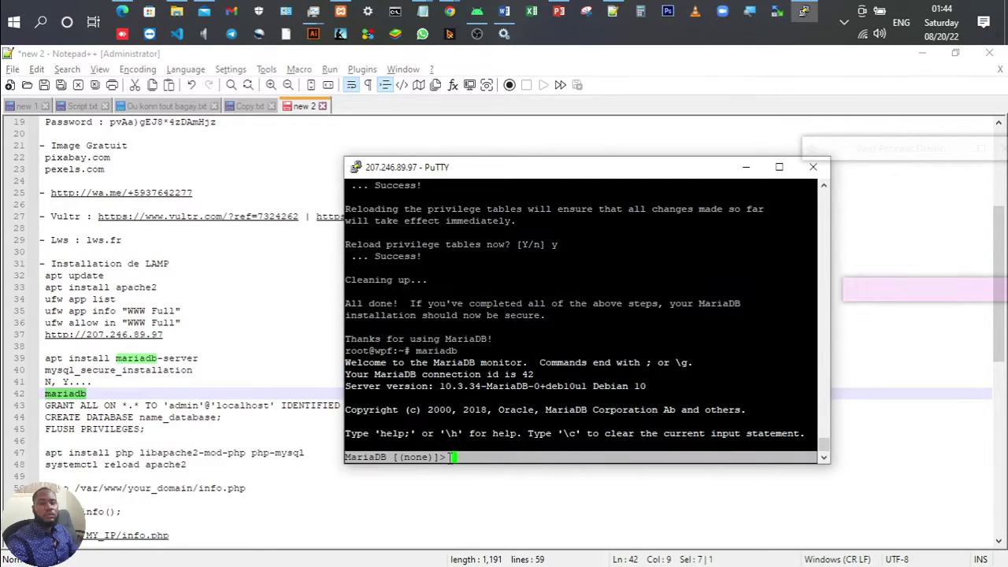
pyautogui.click(450, 457)
pyautogui.doubleClick(438, 457)
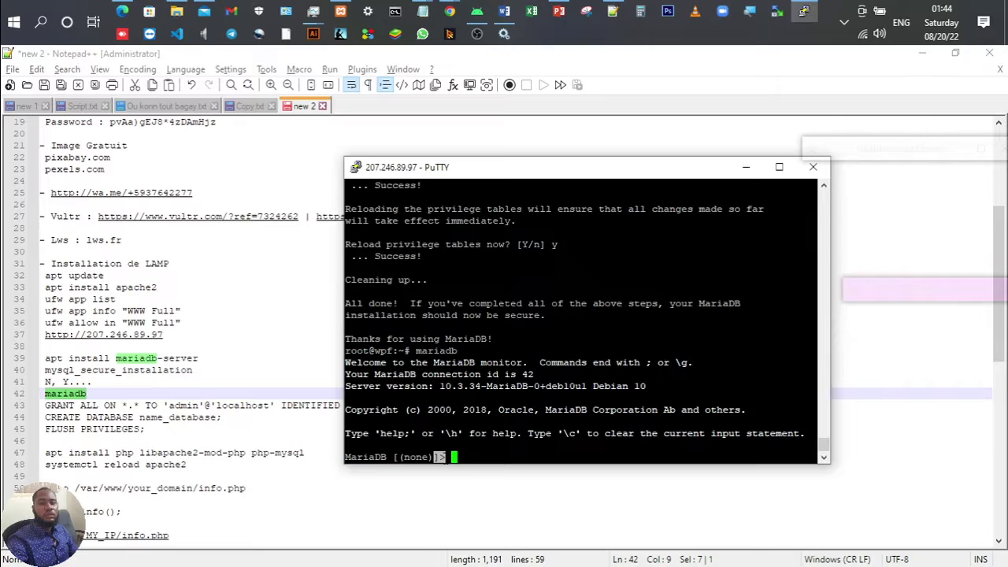
pyautogui.click(438, 457)
pyautogui.click(236, 389)
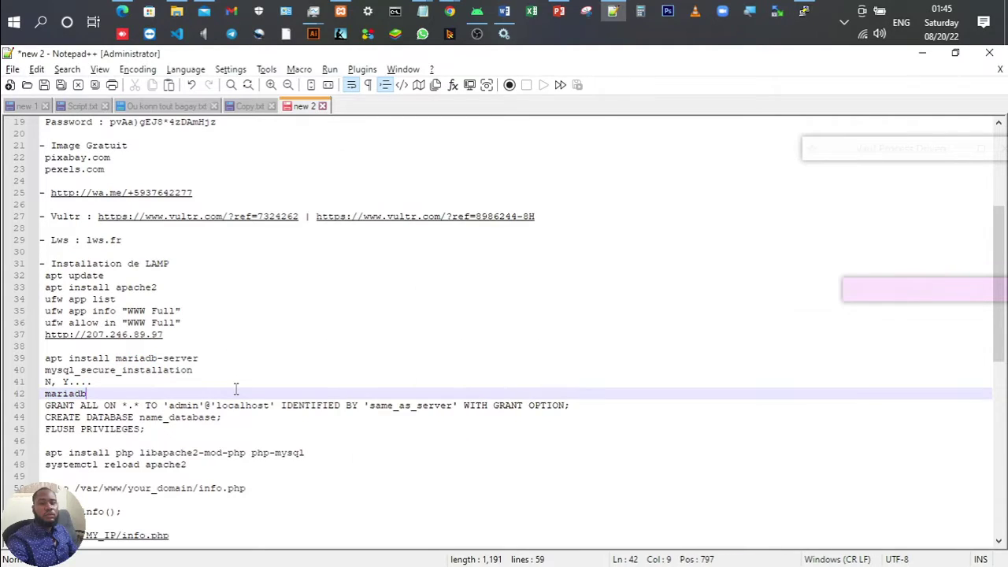
# Step: Replace the same_as_server placeholder on the GRANT line with a typed password
pyautogui.click(44, 404)
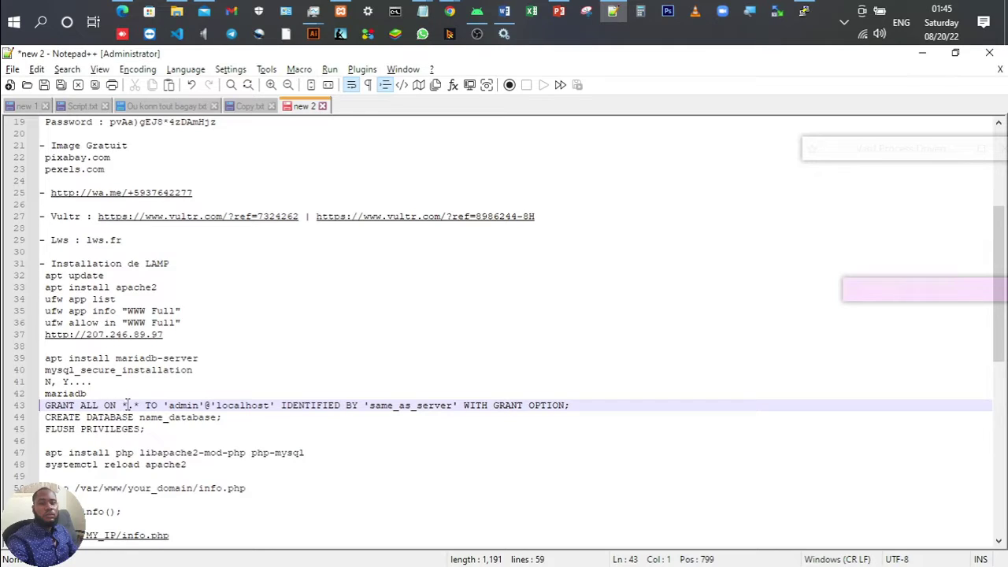
pyautogui.moveTo(122, 405); pyautogui.dragTo(140, 405)
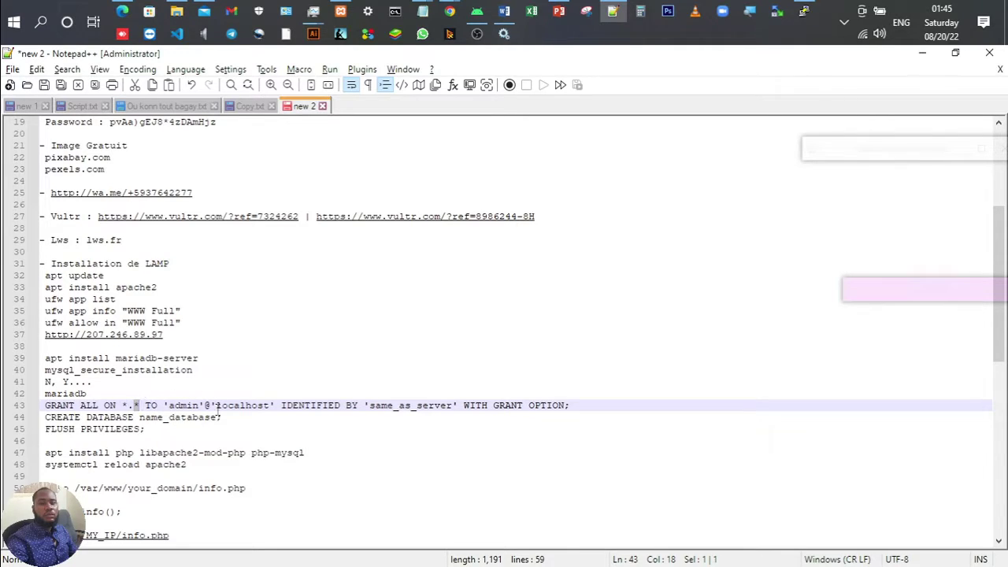
pyautogui.click(190, 397)
pyautogui.doubleClick(182, 404)
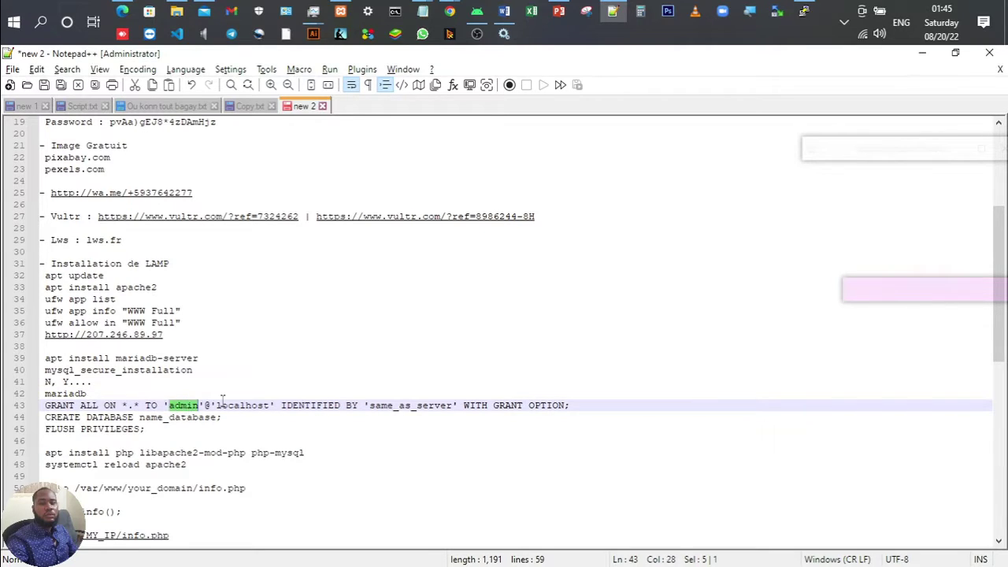
pyautogui.doubleClick(242, 404)
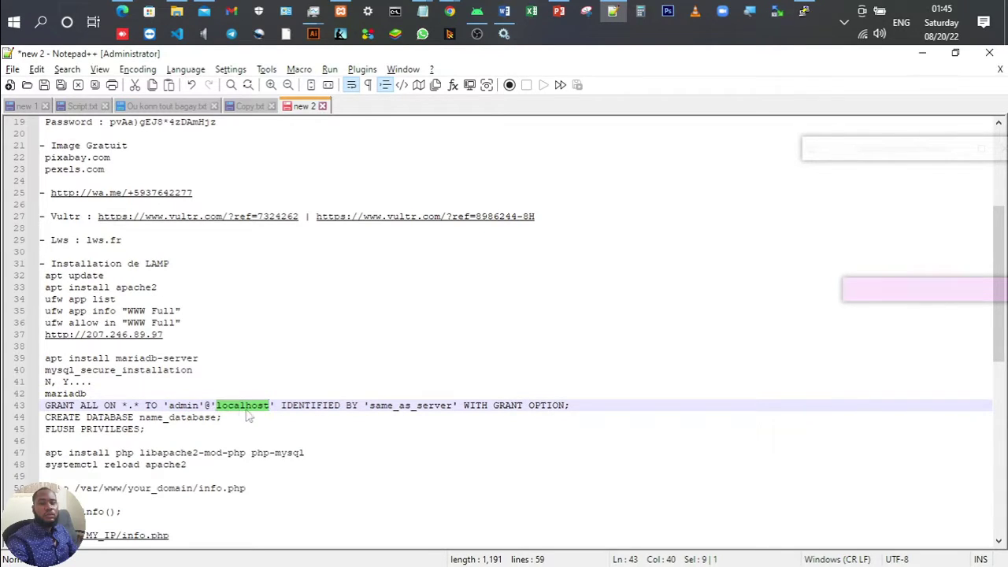
pyautogui.doubleClick(381, 404)
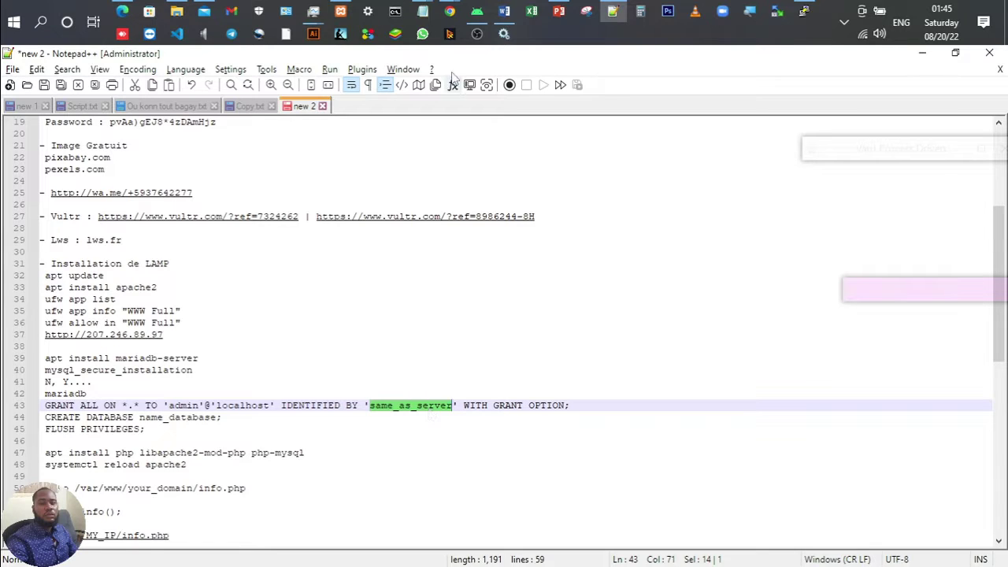
pyautogui.moveTo(447, 13)
pyautogui.write('Pass@')
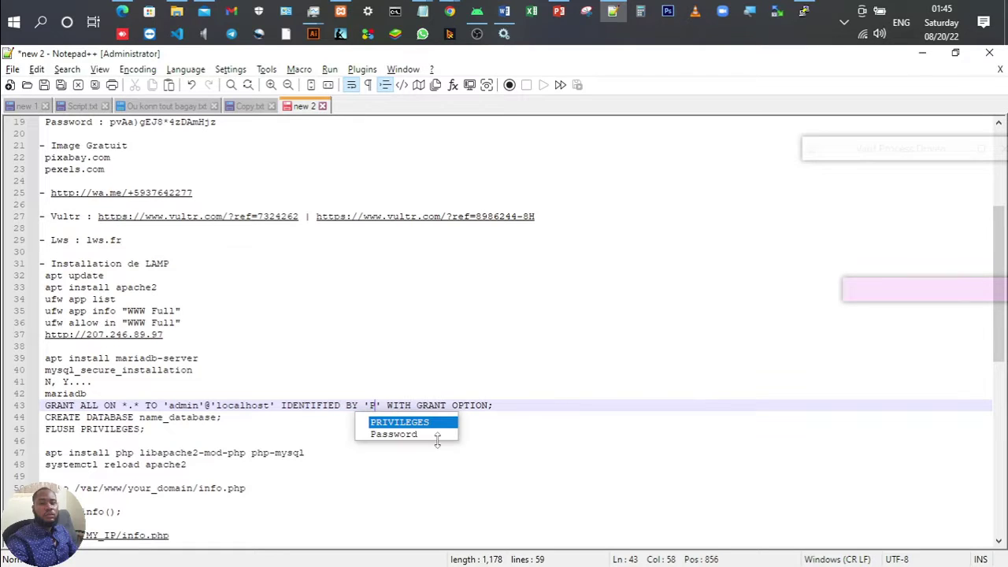
pyautogui.write('123')
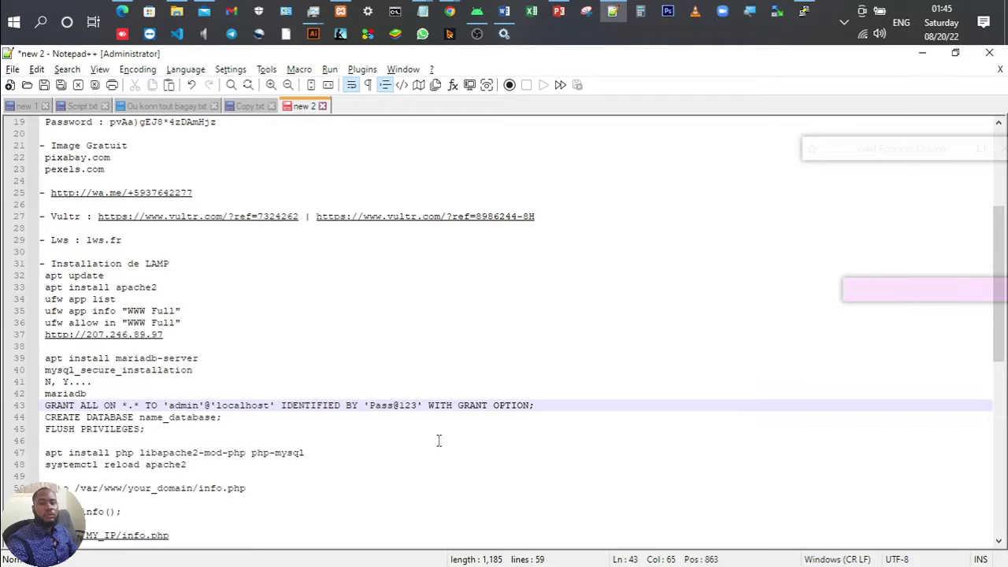
pyautogui.write('4')
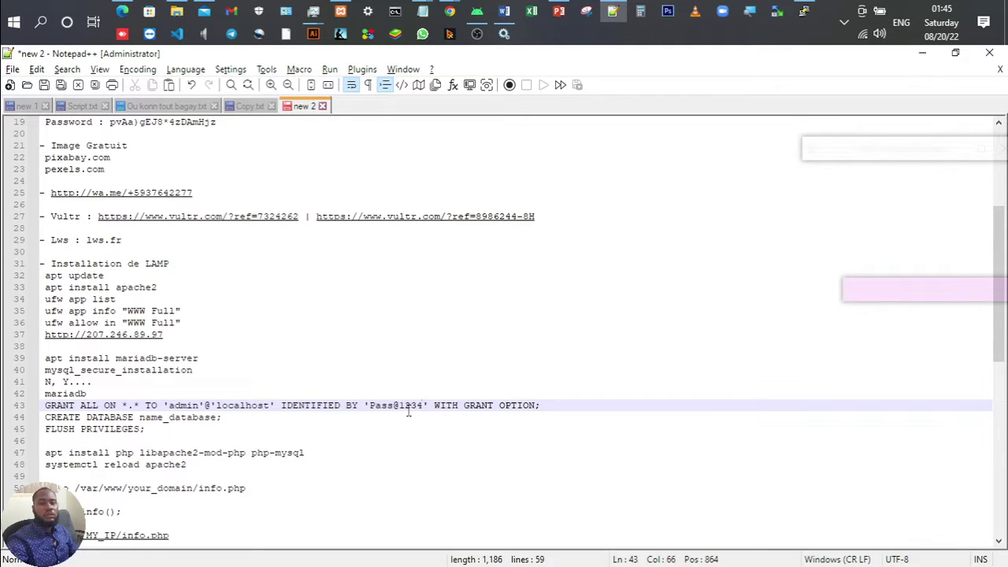
pyautogui.click(404, 406)
pyautogui.moveTo(500, 48)
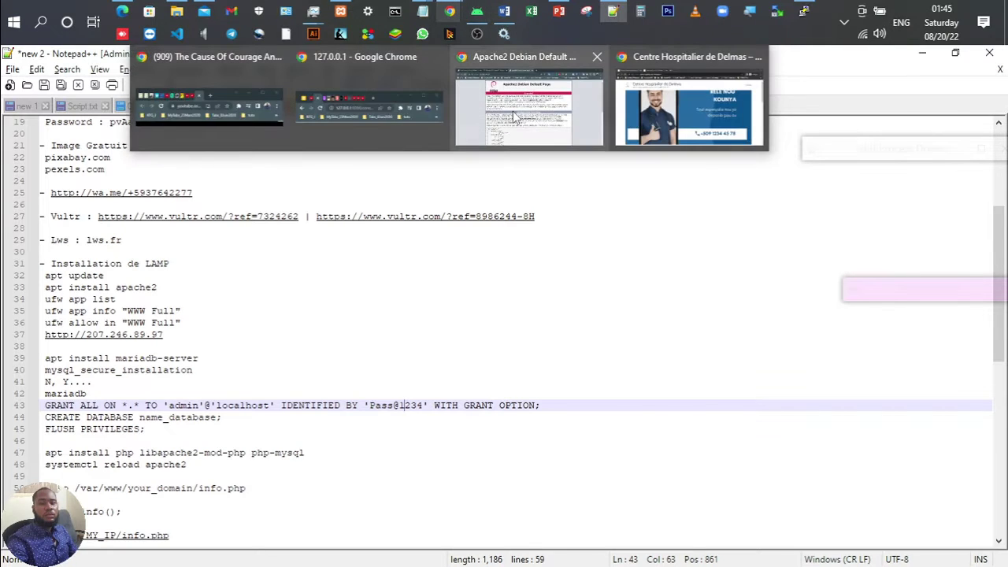
pyautogui.click(512, 111)
pyautogui.click(312, 59)
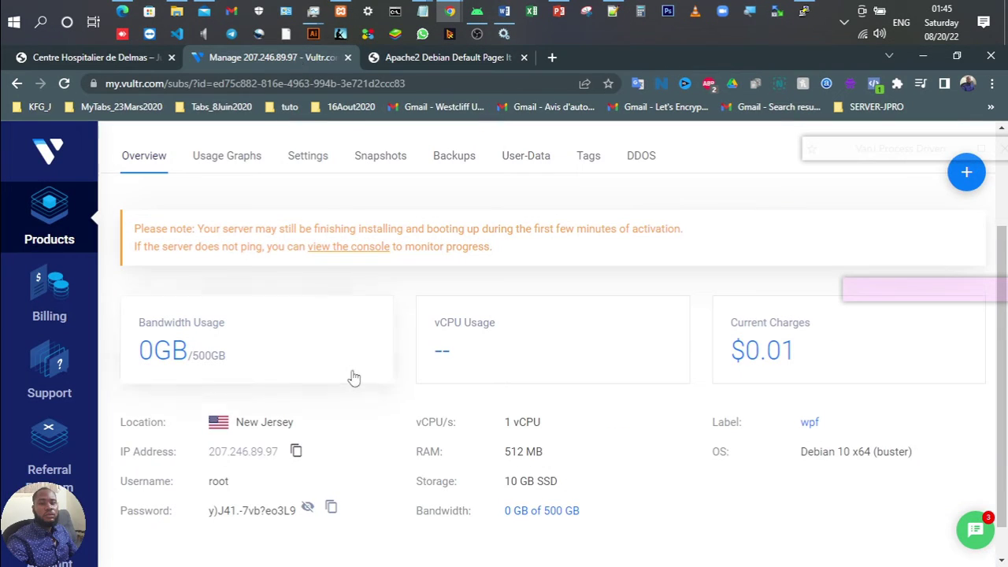
pyautogui.click(332, 508)
pyautogui.hotkey('alt', 'Tab')
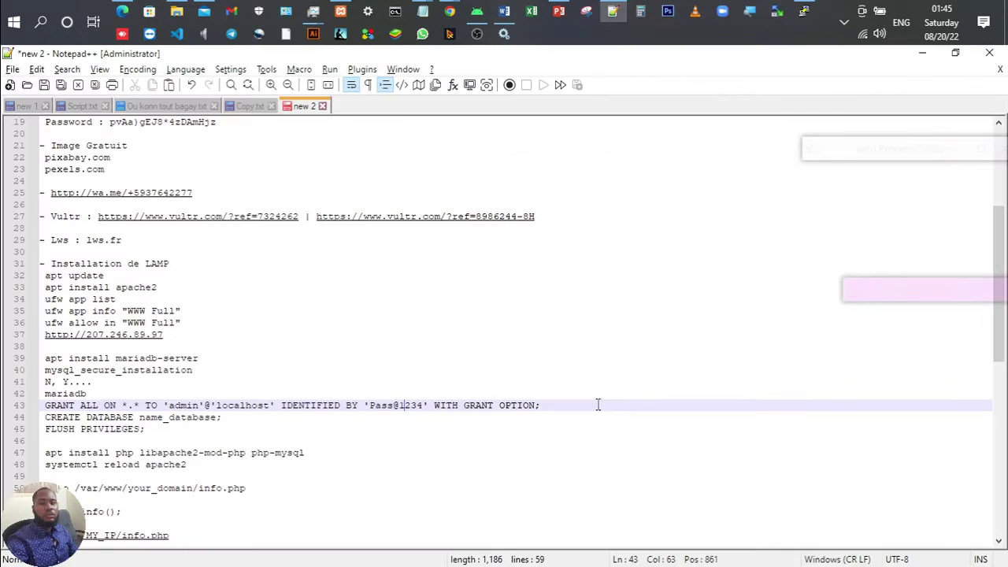
pyautogui.doubleClick(381, 407)
pyautogui.hotkey('shift', 'Right')
pyautogui.hotkey('shift', 'Right')
pyautogui.hotkey('shift', 'Right')
pyautogui.hotkey('shift', 'Right')
pyautogui.hotkey('shift', 'Right')
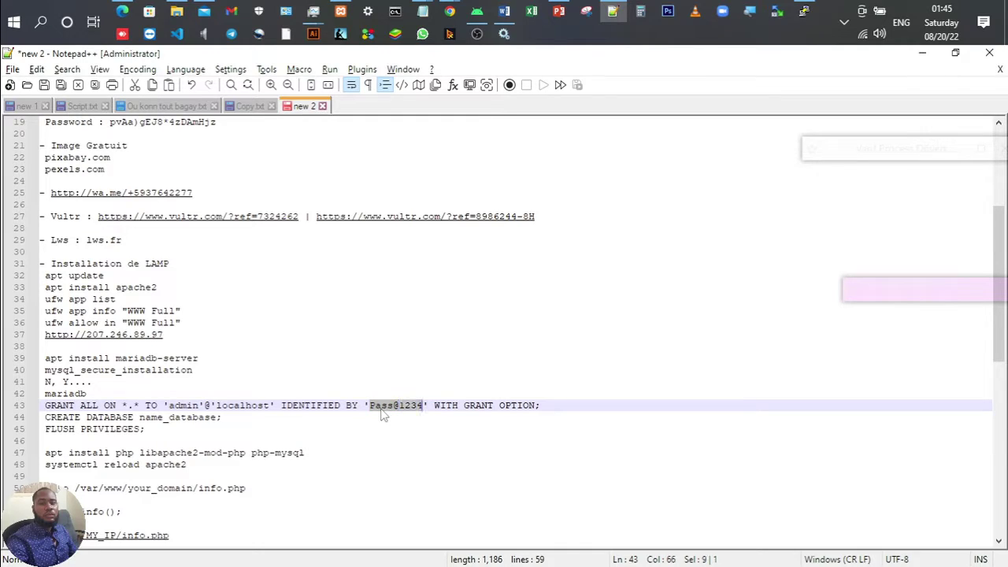
pyautogui.hotkey('ctrl', 'v')
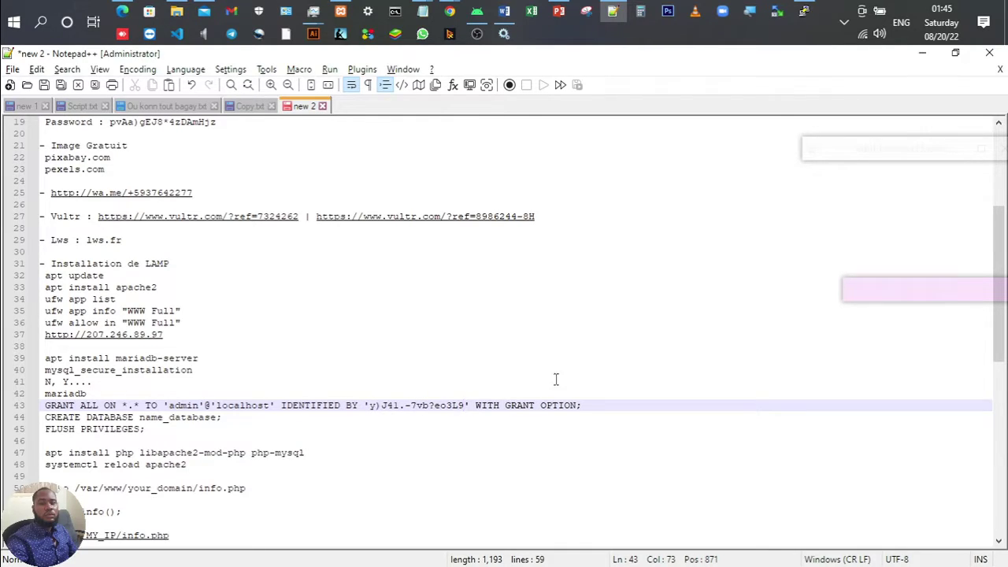
# Step: Copy the entire GRANT line 43 from the notes
pyautogui.click(590, 404)
pyautogui.moveTo(589, 405); pyautogui.dragTo(46, 410)
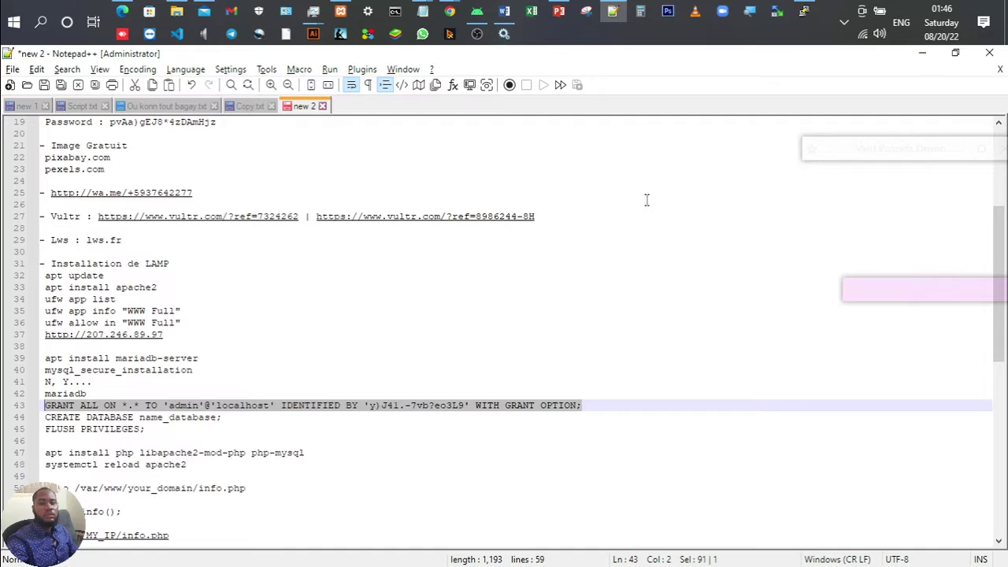
pyautogui.rightClick(433, 408)
pyautogui.click(544, 105)
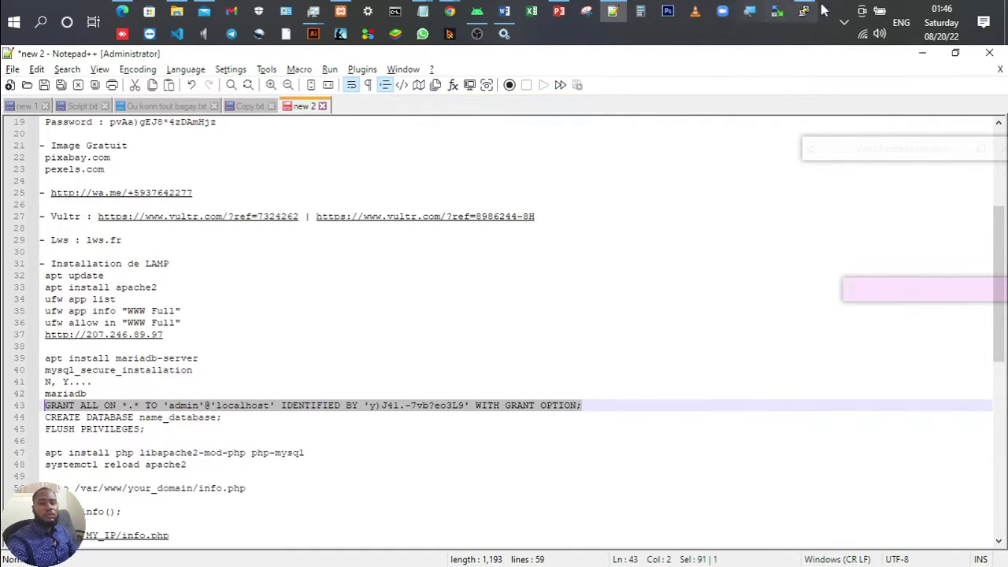
# Step: Run the GRANT ALL statement for 'admin'@'localhost' at the MariaDB prompt, getting Query OK
pyautogui.click(804, 11)
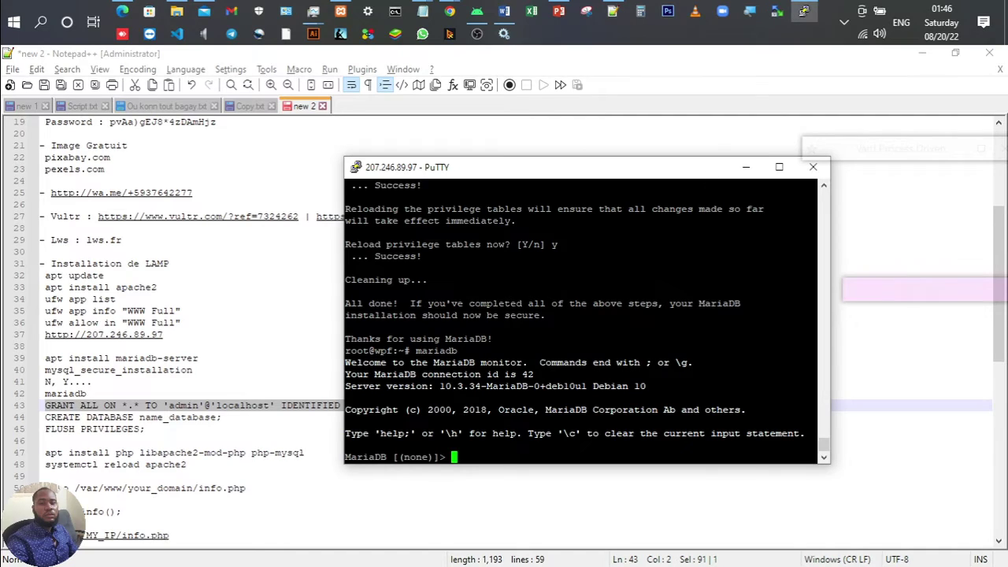
pyautogui.press('shift+Insert')
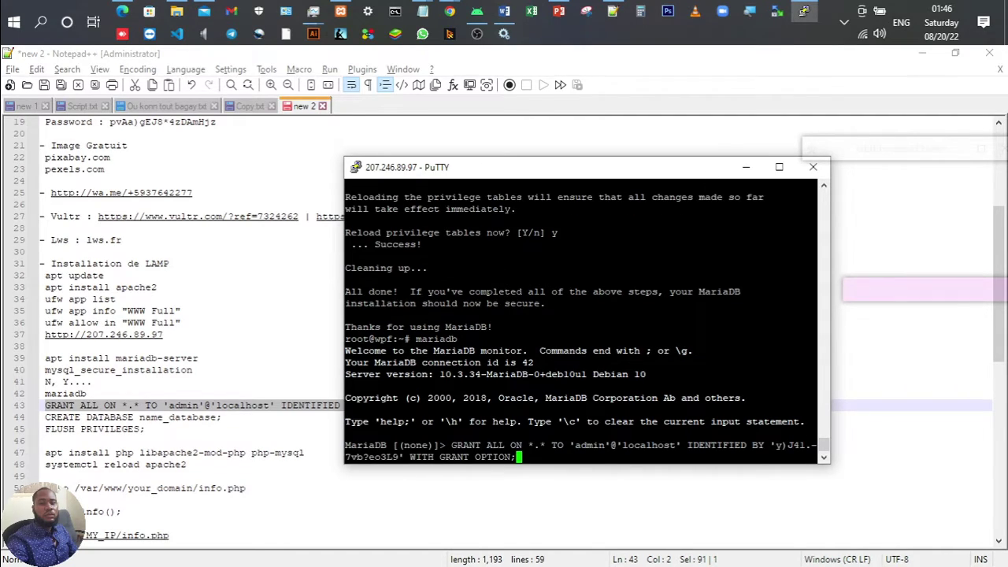
pyautogui.press('Return')
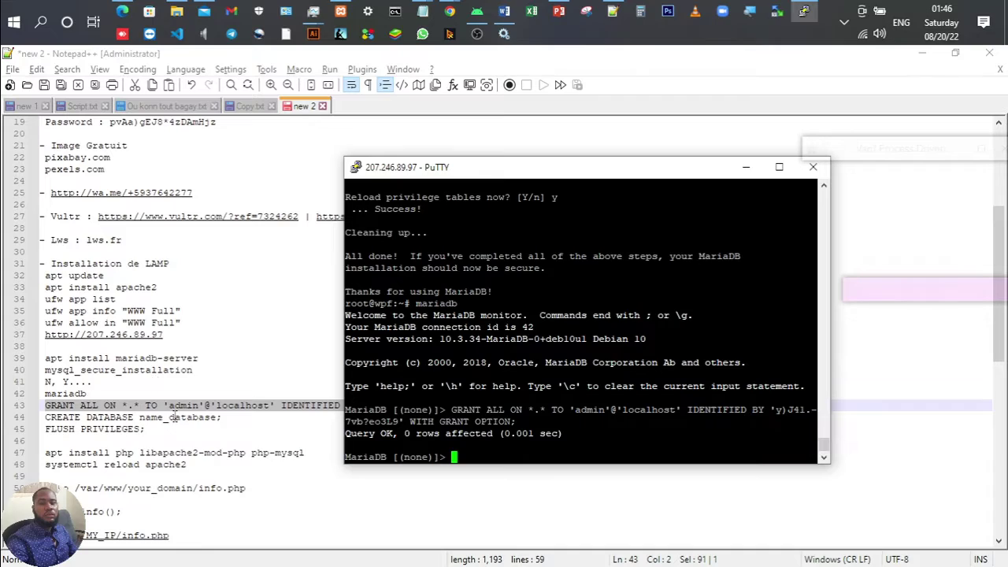
pyautogui.click(173, 418)
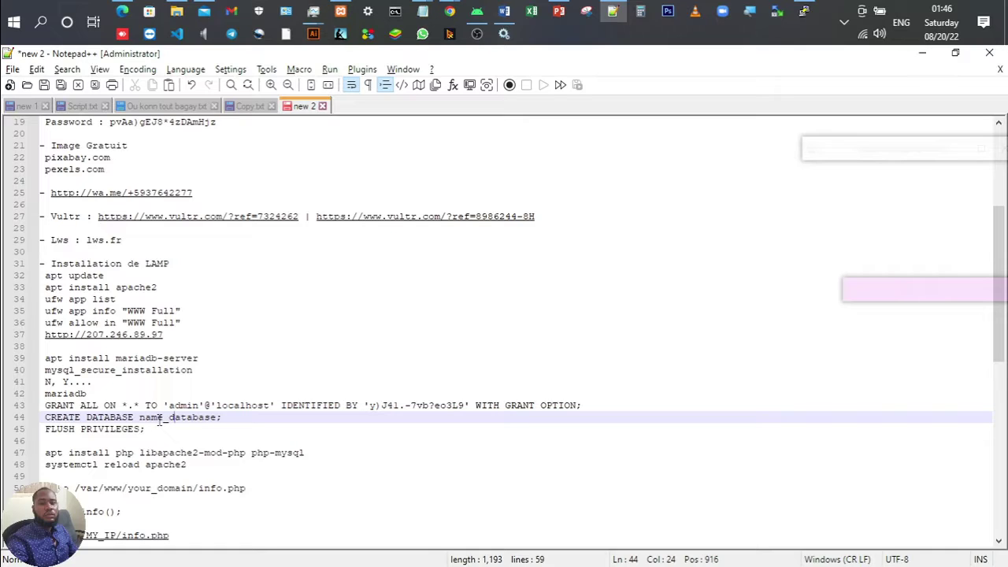
# Step: Copy the database name chd_db from earlier in the notes
pyautogui.scroll(3, 160, 421)
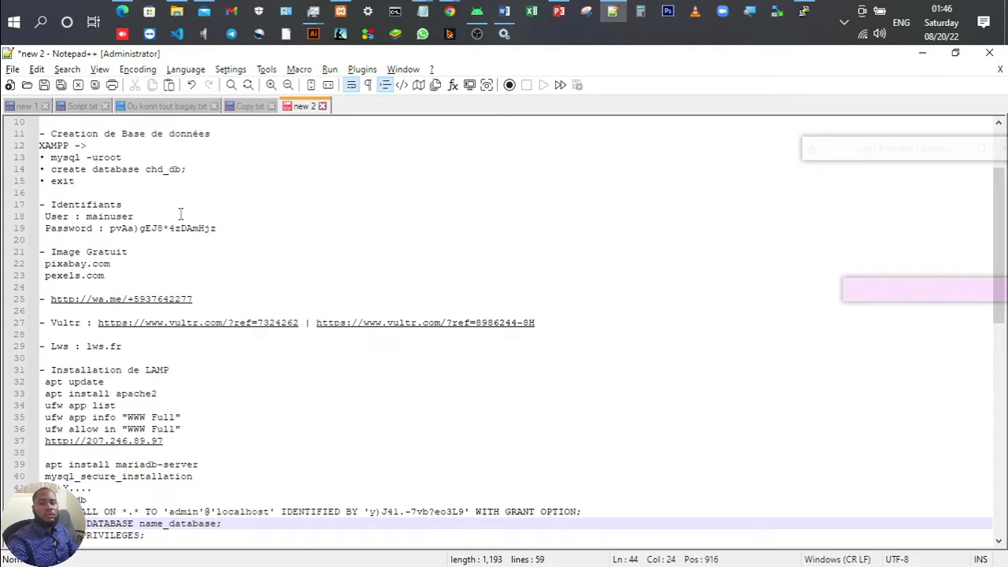
pyautogui.tripleClick(175, 181)
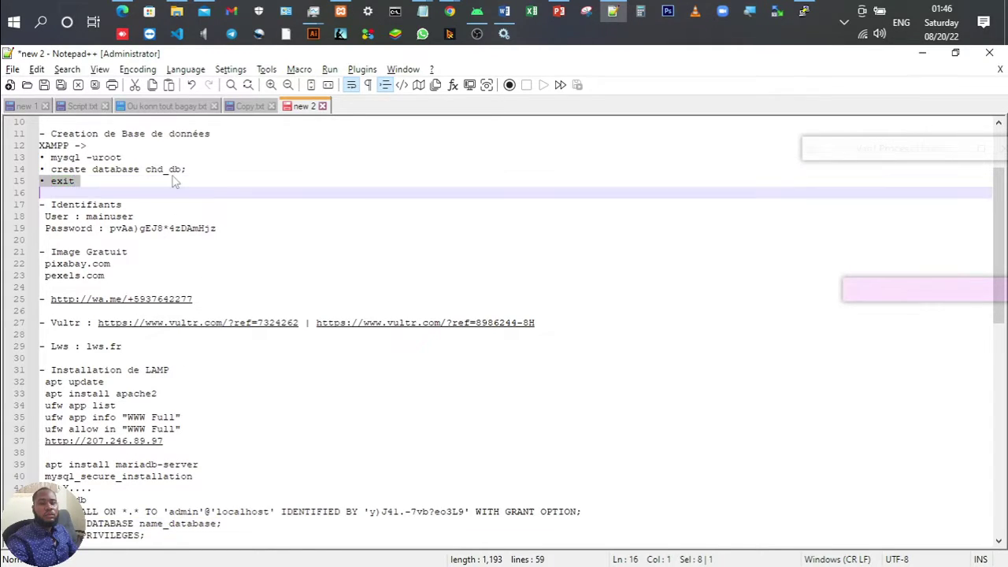
pyautogui.doubleClick(165, 171)
pyautogui.rightClick(165, 171)
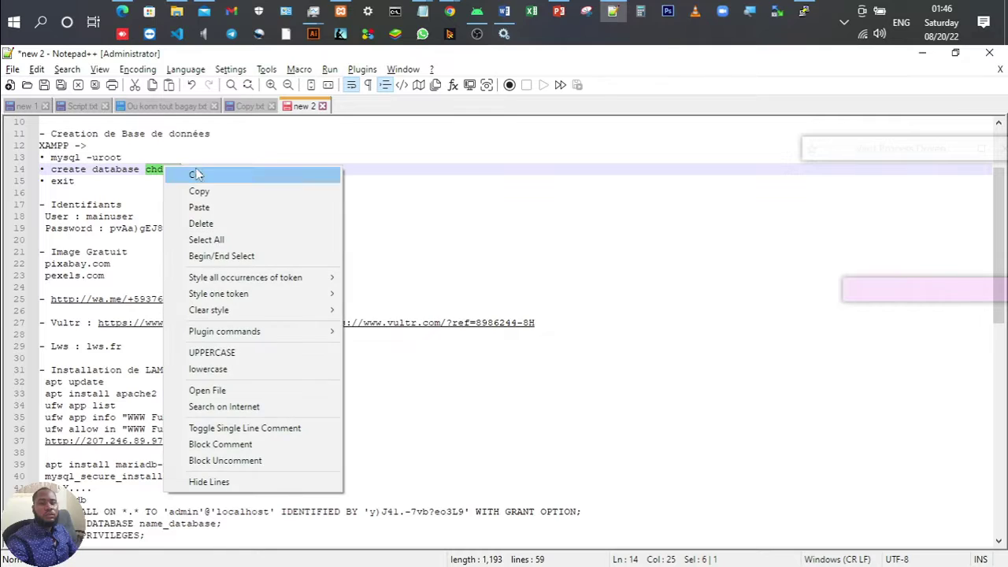
pyautogui.click(197, 190)
# Step: Change name_database to chd_db on line 44 and copy the CREATE DATABASE line
pyautogui.scroll(-6, 242, 400)
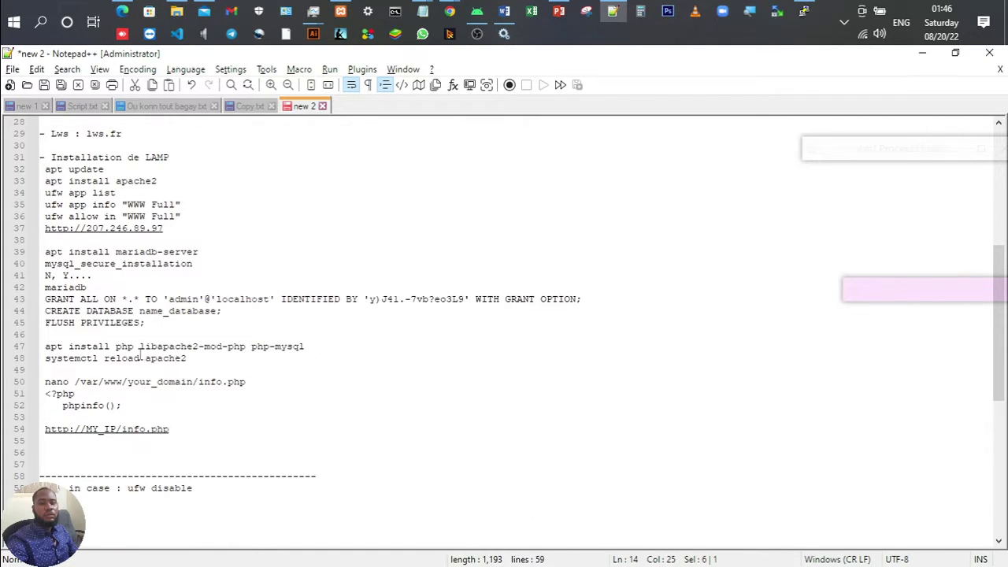
pyautogui.click(173, 319)
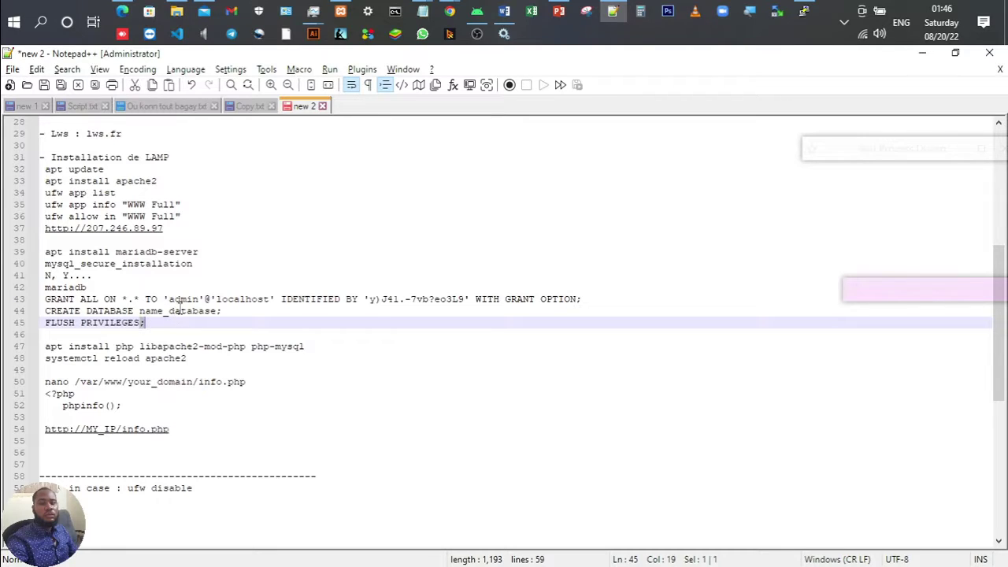
pyautogui.tripleClick(175, 312)
pyautogui.doubleClick(175, 311)
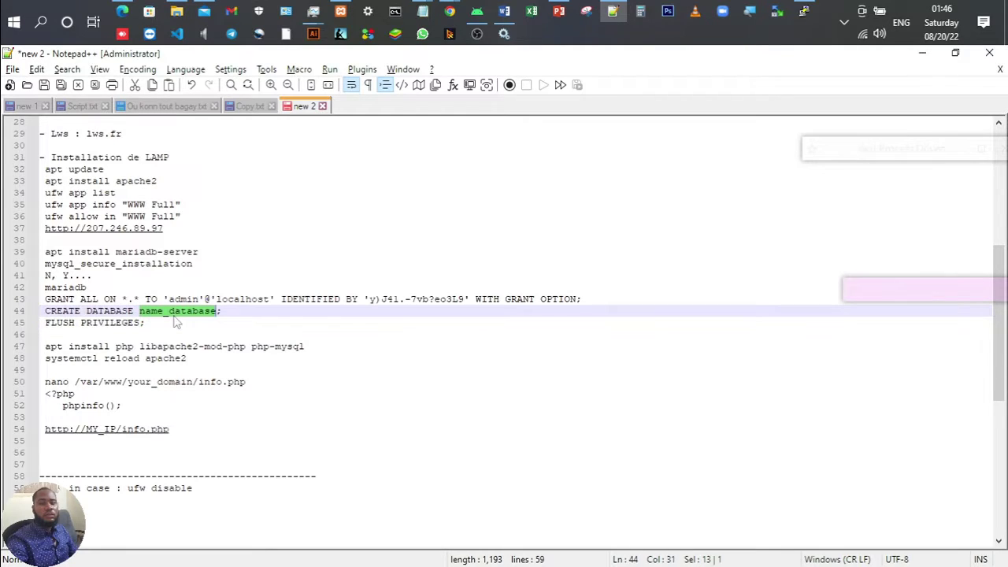
pyautogui.write('chd_db')
pyautogui.click(199, 310)
pyautogui.hotkey('ctrl', 'shift', 'Left')
pyautogui.hotkey('ctrl', 'shift', 'Left')
pyautogui.hotkey('ctrl', 'shift', 'Left')
pyautogui.hotkey('ctrl', 'shift', 'Left')
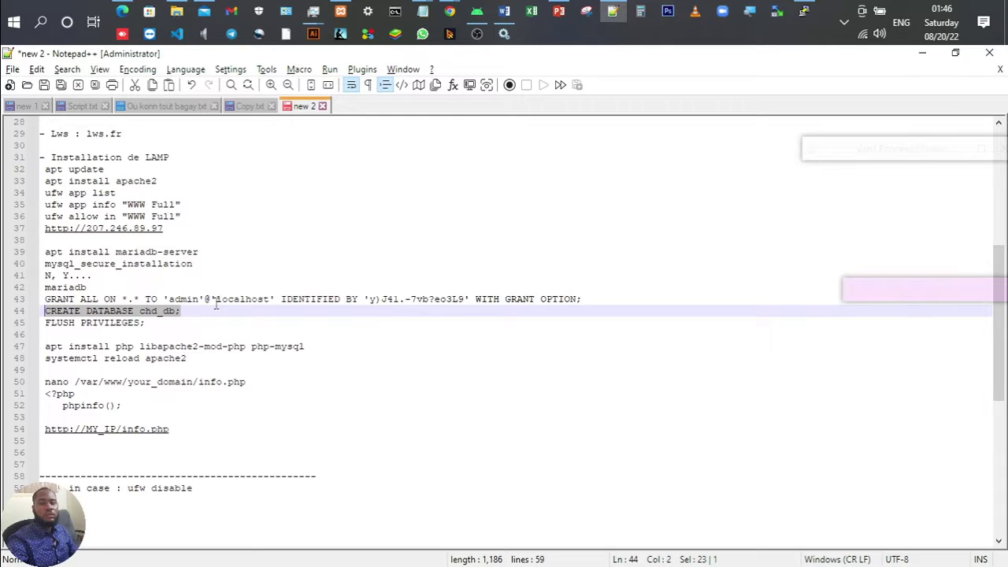
pyautogui.hotkey('alt', 'Tab')
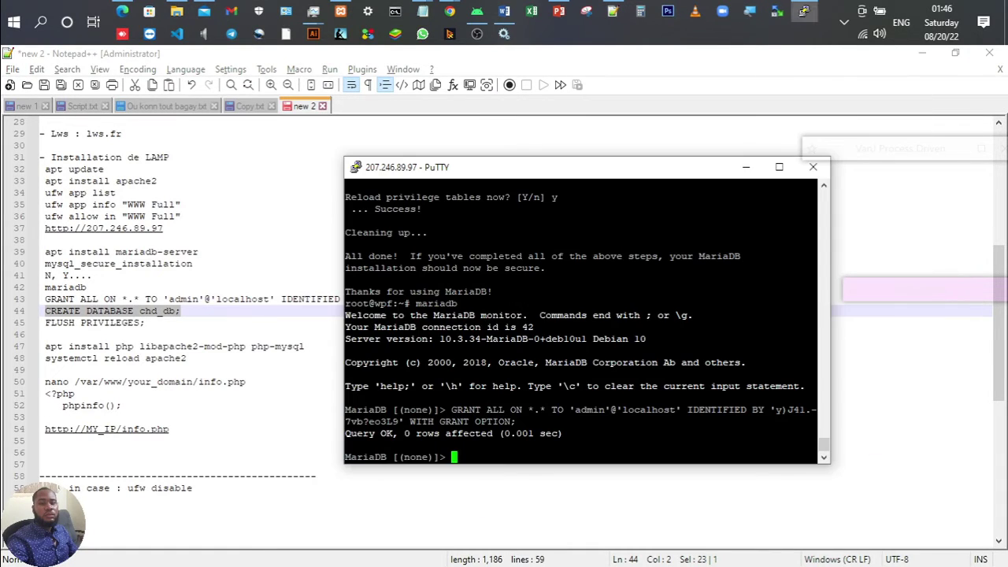
# Step: Run CREATE DATABASE chd_db; and FLUSH PRIVILEGES; in the MariaDB monitor
pyautogui.press('shift+Insert')
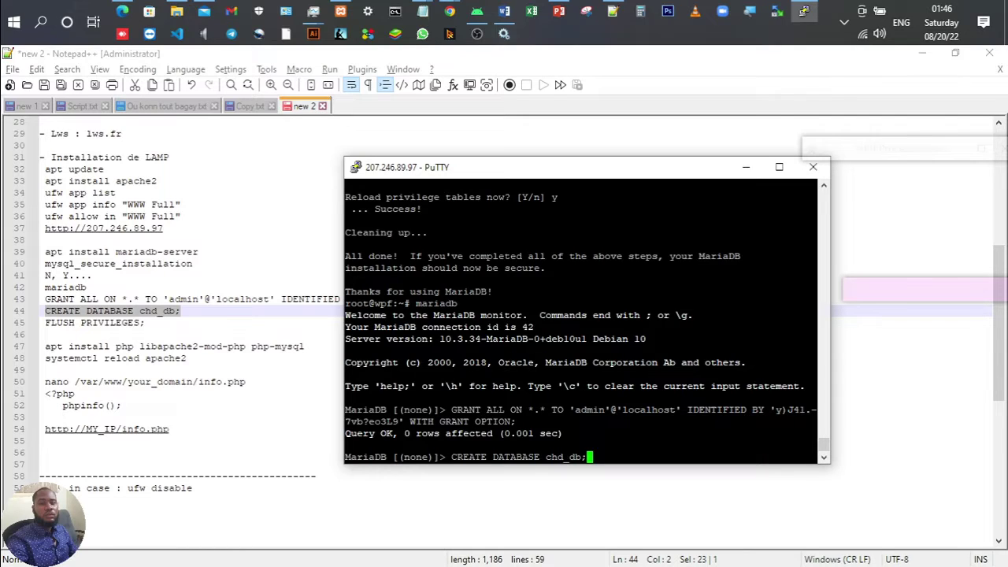
pyautogui.press('Return')
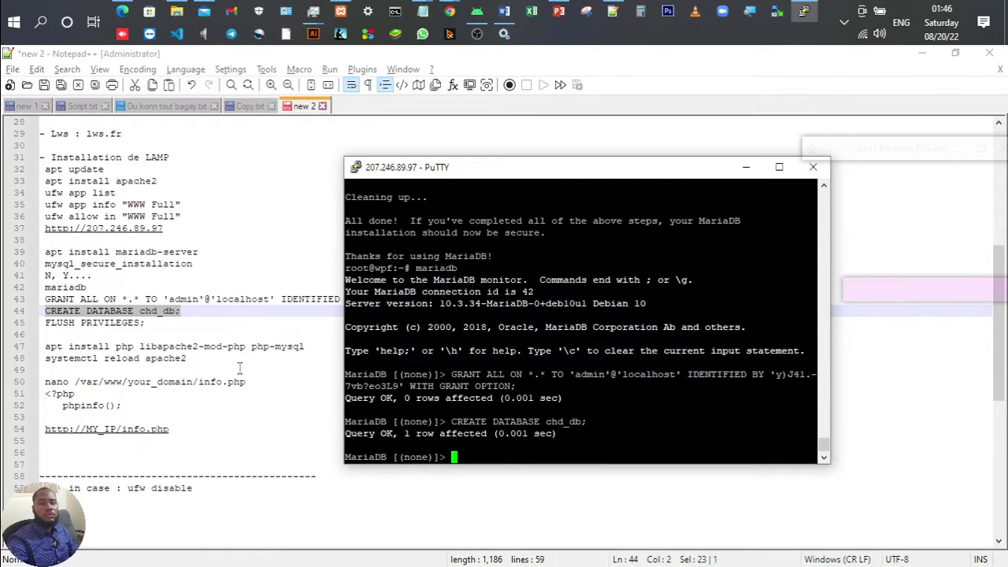
pyautogui.click(164, 322)
pyautogui.hotkey('ctrl', 'shift', 'Left')
pyautogui.hotkey('ctrl', 'shift', 'Left')
pyautogui.hotkey('ctrl', 'shift', 'Left')
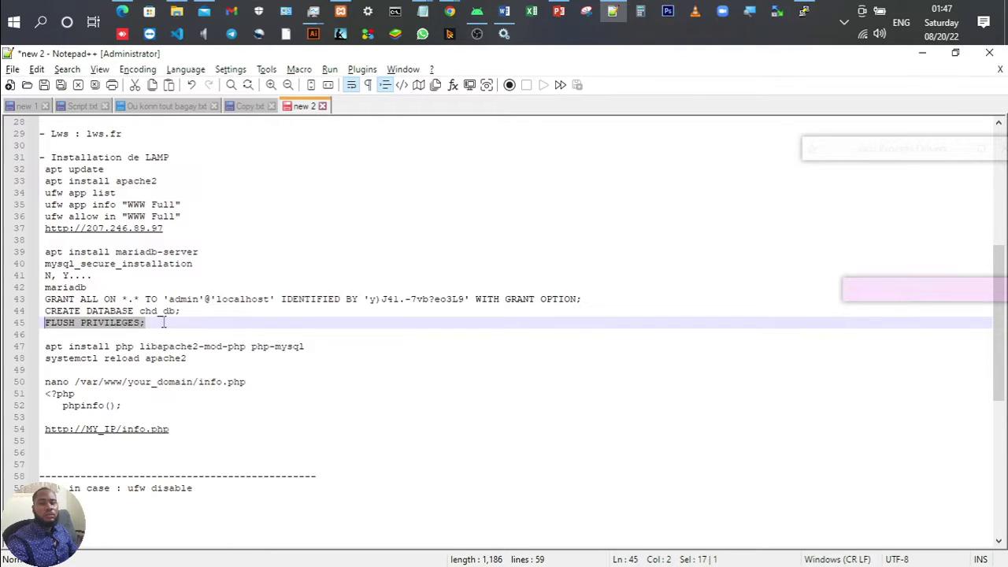
pyautogui.hotkey('ctrl', 'c')
pyautogui.hotkey('alt', 'Tab')
pyautogui.press('shift+Insert')
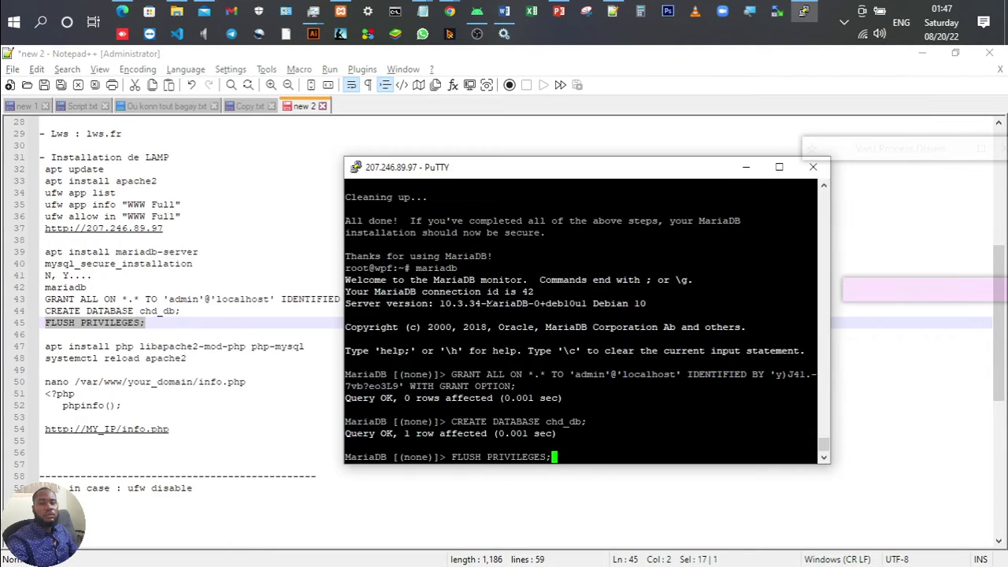
pyautogui.press('Return')
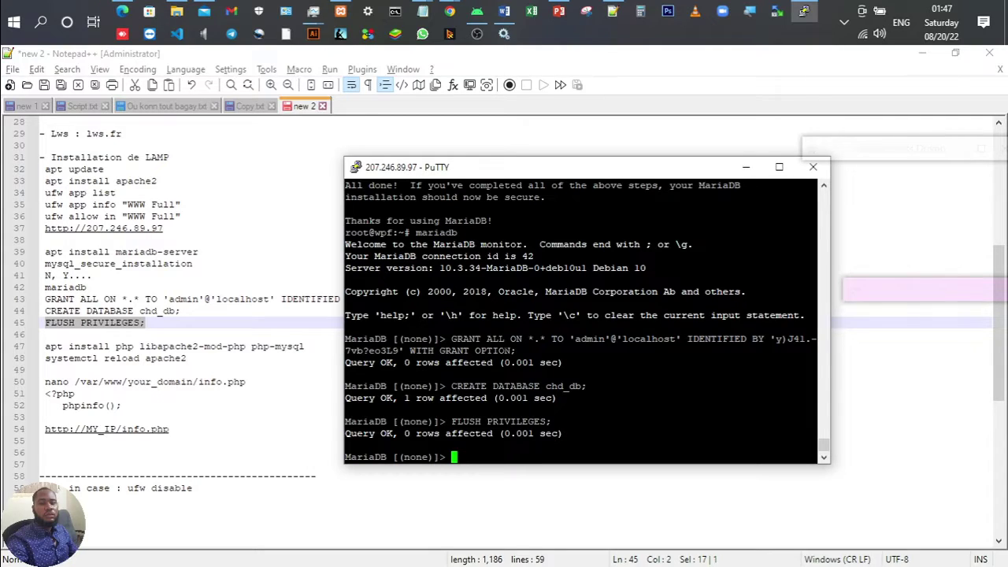
# Step: Exit the MariaDB monitor back to the root shell
pyautogui.write('exit')
pyautogui.press('Return')
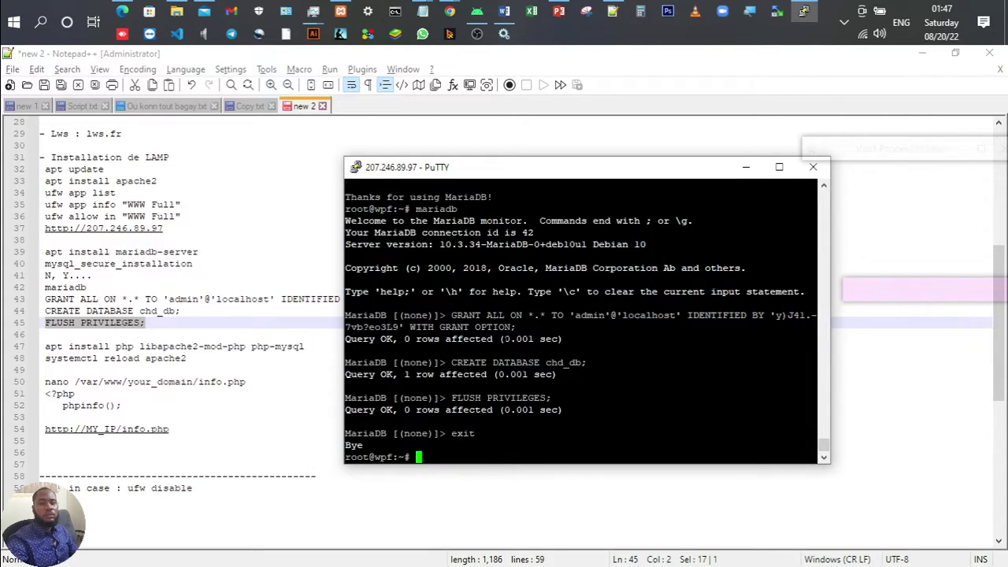
pyautogui.click(149, 322)
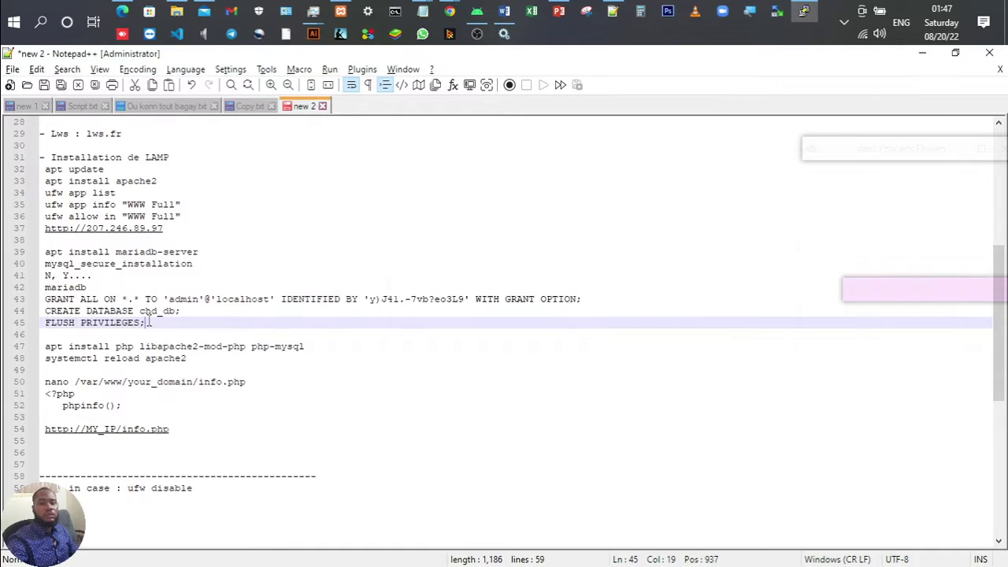
# Step: Add an exit line after FLUSH PRIVILEGES; in the notes
pyautogui.press('Return')
pyautogui.write('exit')
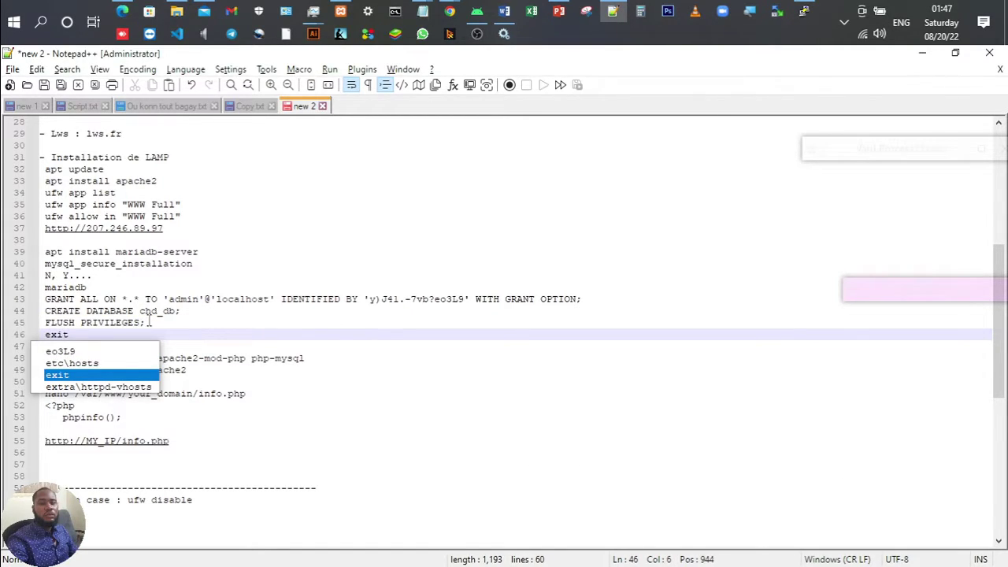
pyautogui.click(268, 324)
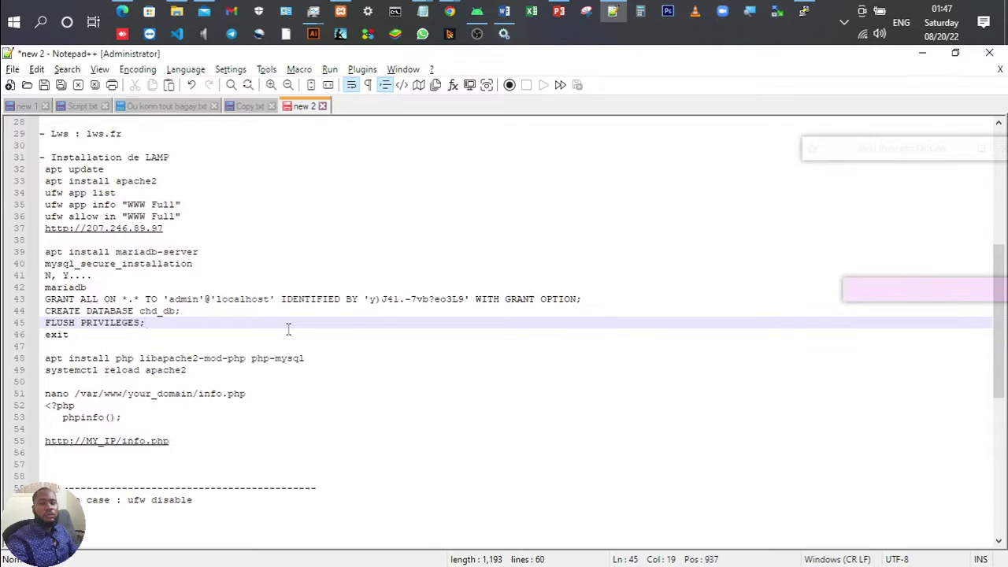
# Step: Paste apt install php libapache2-mod-php php-mysql at PuTTY's root prompt
pyautogui.moveTo(317, 359); pyautogui.dragTo(41, 359)
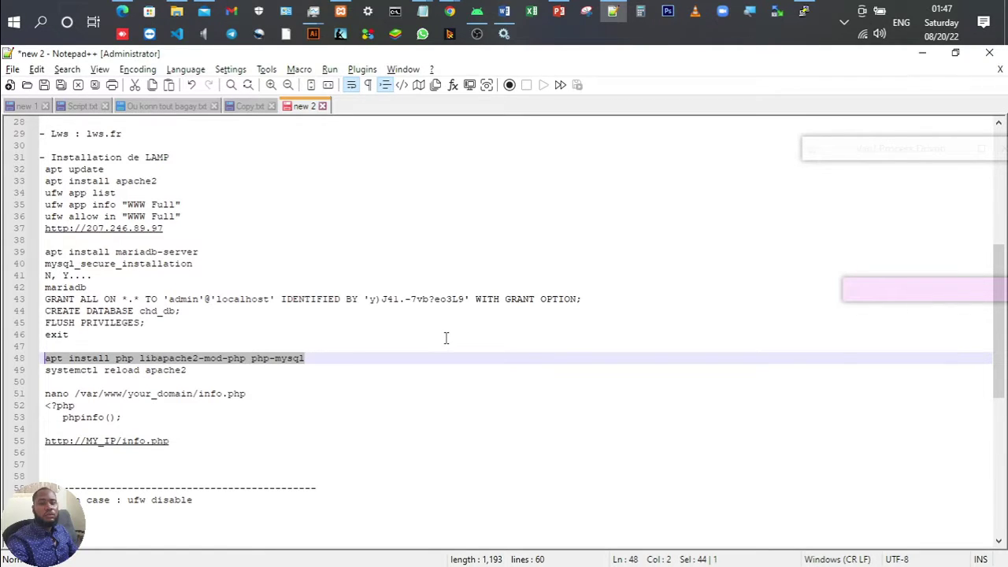
pyautogui.click(803, 11)
pyautogui.rightClick(488, 409)
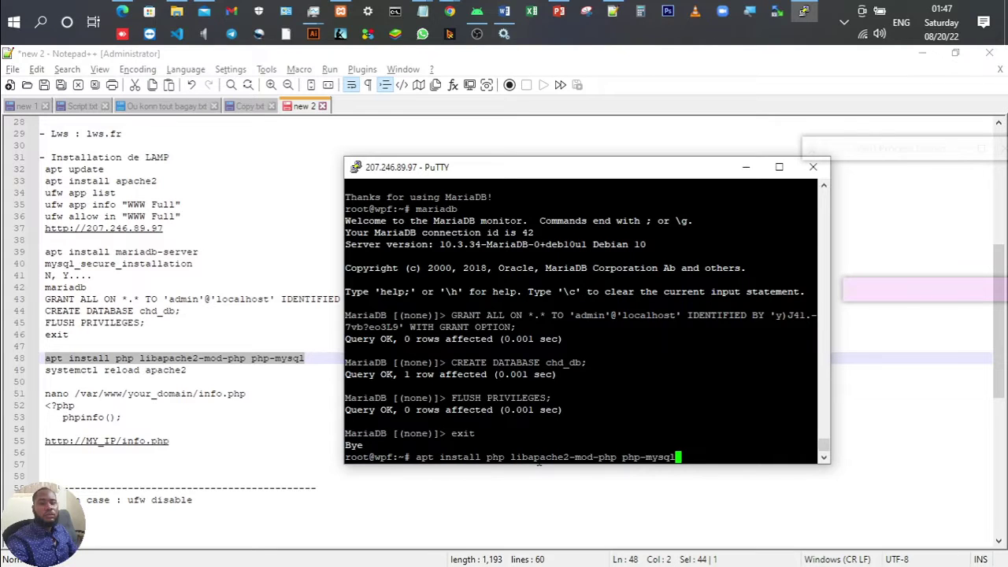
# Step: Install php, libapache2-mod-php and php-mysql, confirming with y
pyautogui.press('Return')
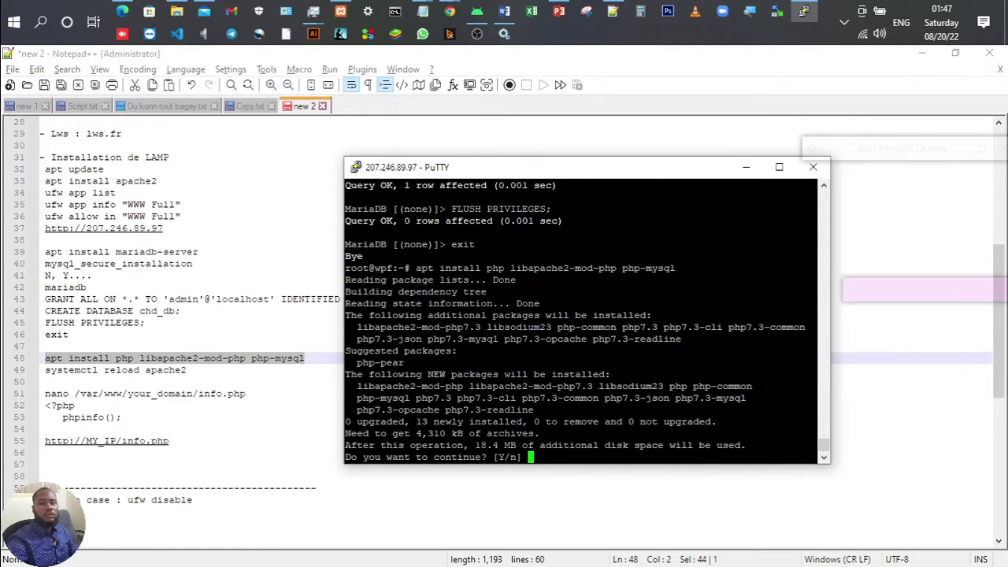
pyautogui.write('y')
pyautogui.press('Return')
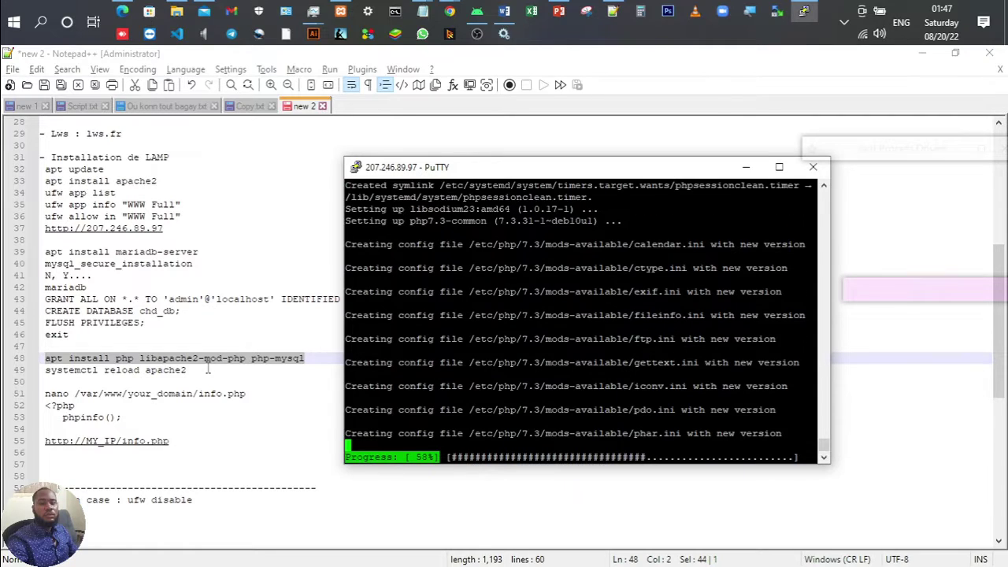
# Step: Copy systemctl reload apache2 from the notes and run it on the server
pyautogui.hotkey('alt', 'Tab')
pyautogui.click(188, 376)
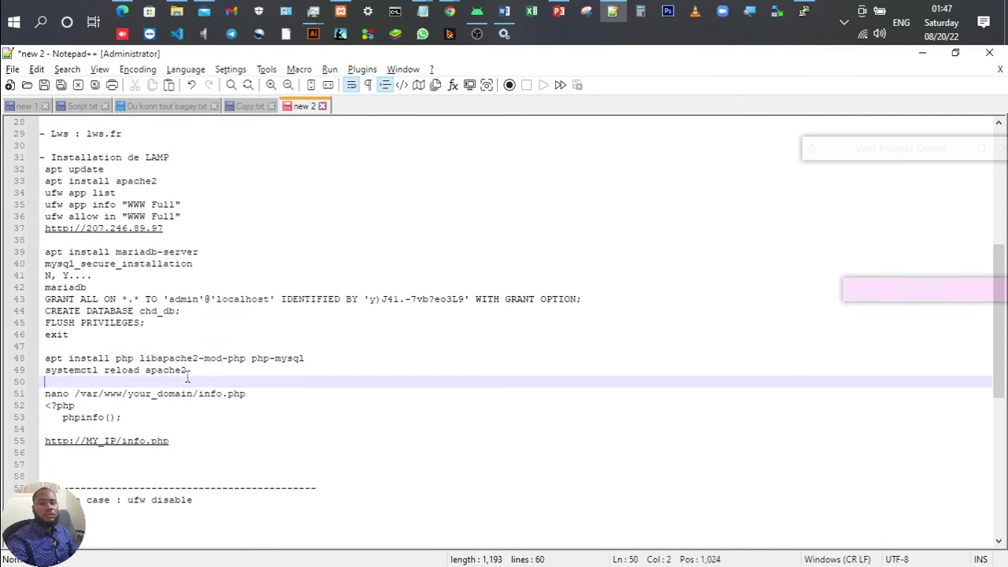
pyautogui.moveTo(189, 369); pyautogui.dragTo(49, 376)
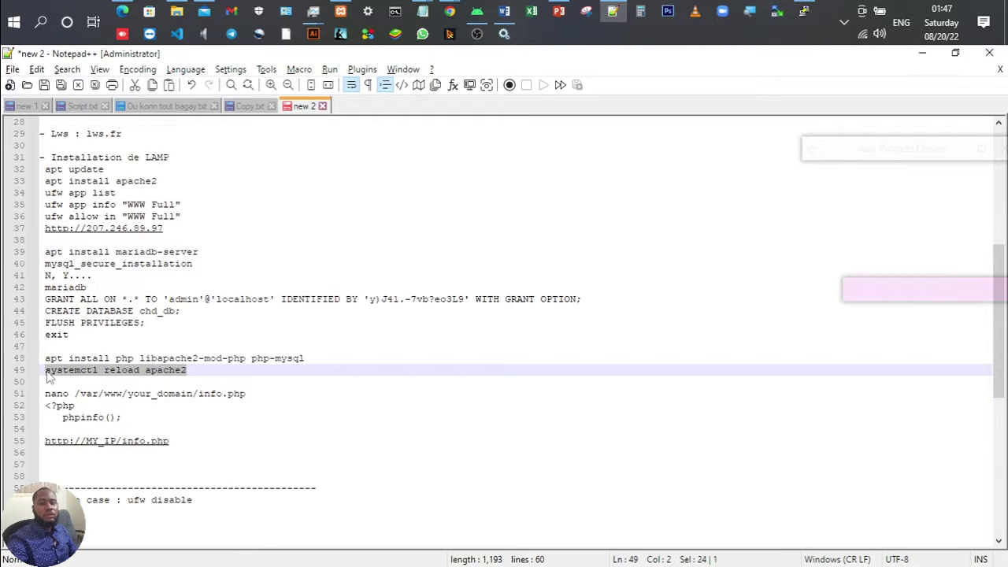
pyautogui.hotkey('alt', 'Tab')
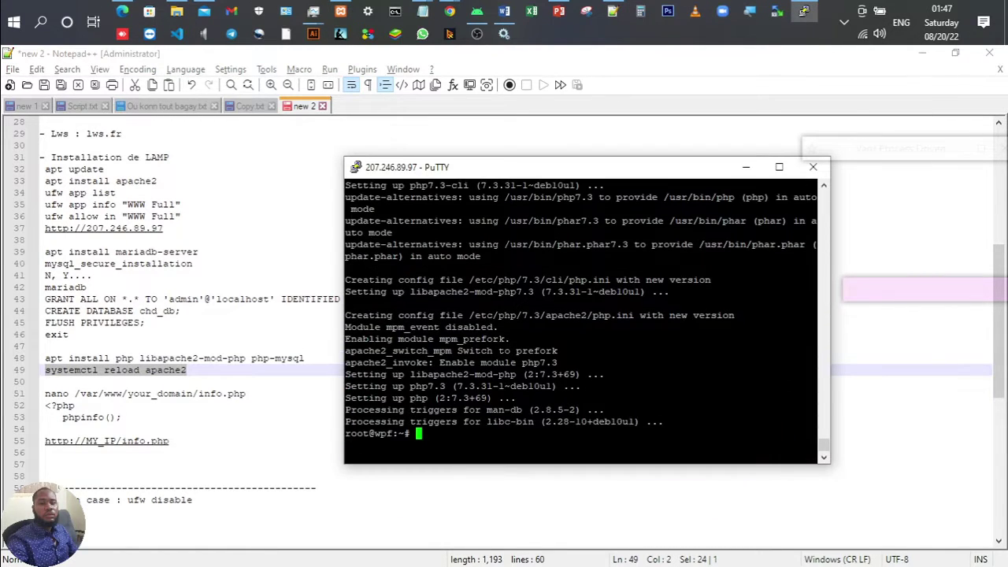
pyautogui.press('shift+Insert')
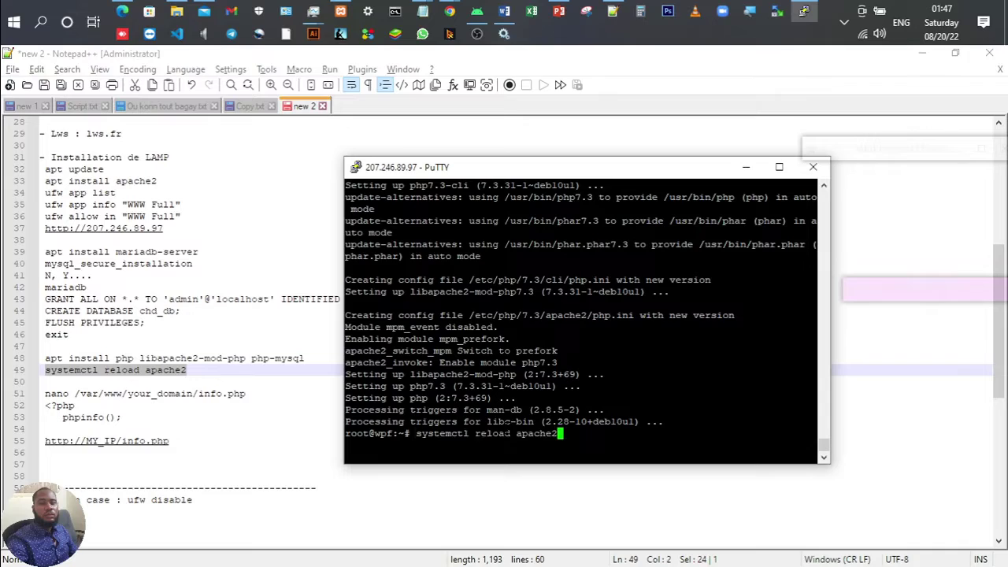
pyautogui.press('Return')
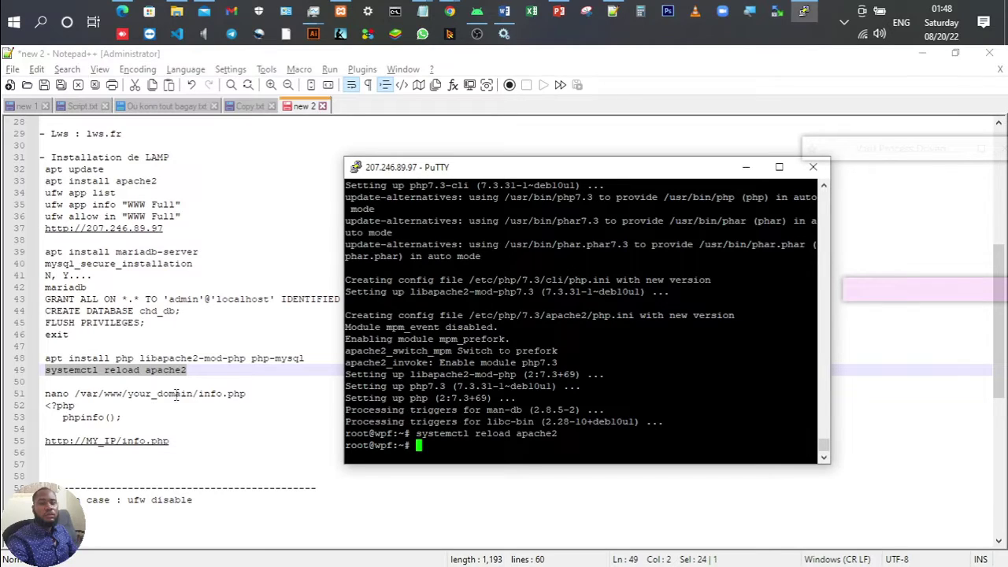
# Step: Delete the your_domain placeholder from the info.php nano path on line 51 of the notes
pyautogui.moveTo(134, 418); pyautogui.dragTo(49, 406)
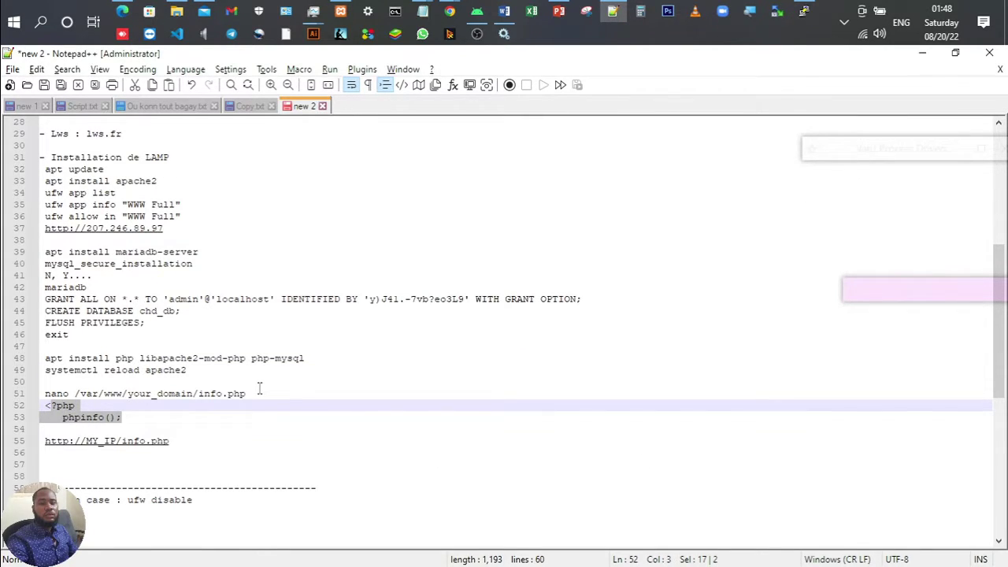
pyautogui.click(259, 388)
pyautogui.keyDown('shift'); pyautogui.click(45, 395); pyautogui.keyUp('shift')
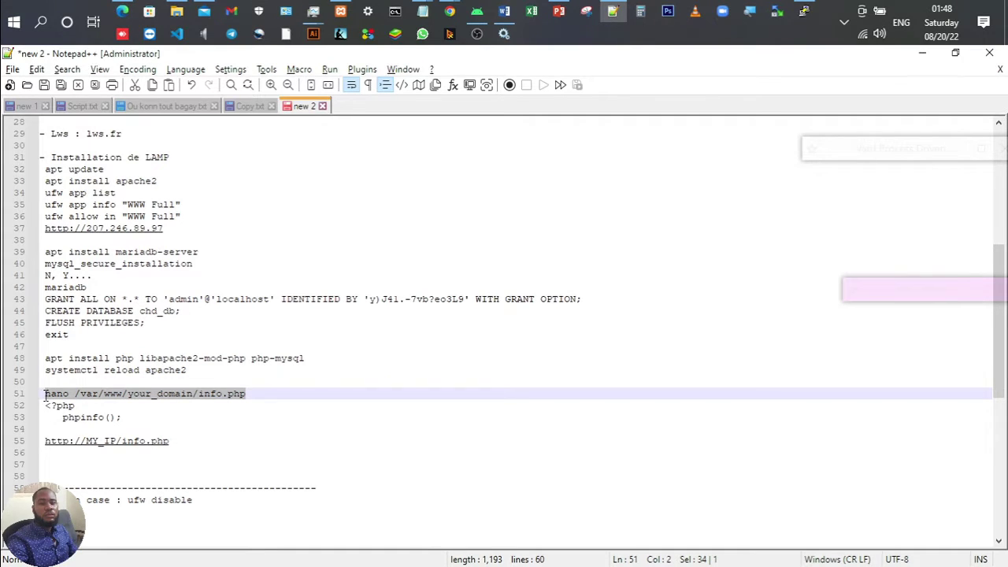
pyautogui.click(313, 394)
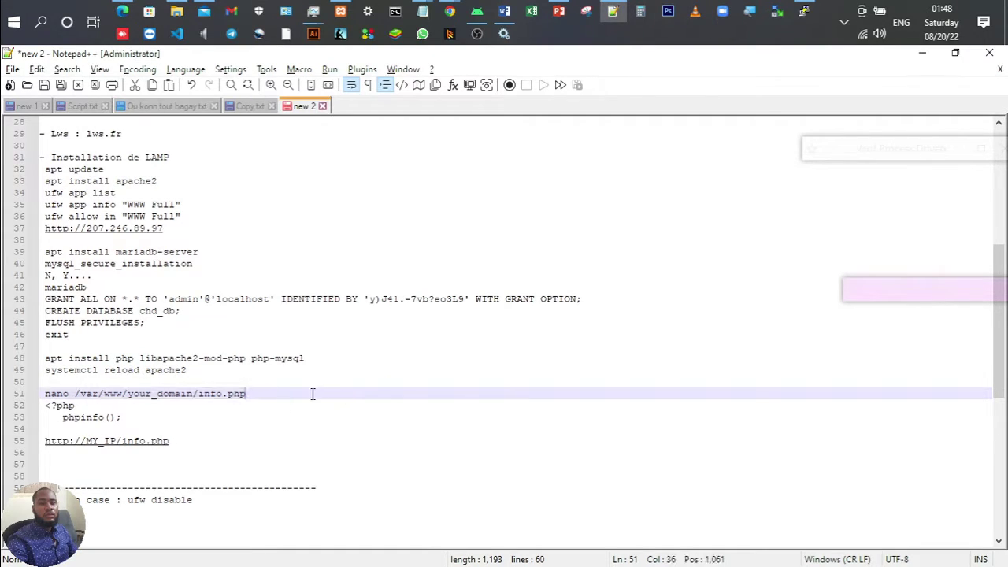
pyautogui.doubleClick(167, 393)
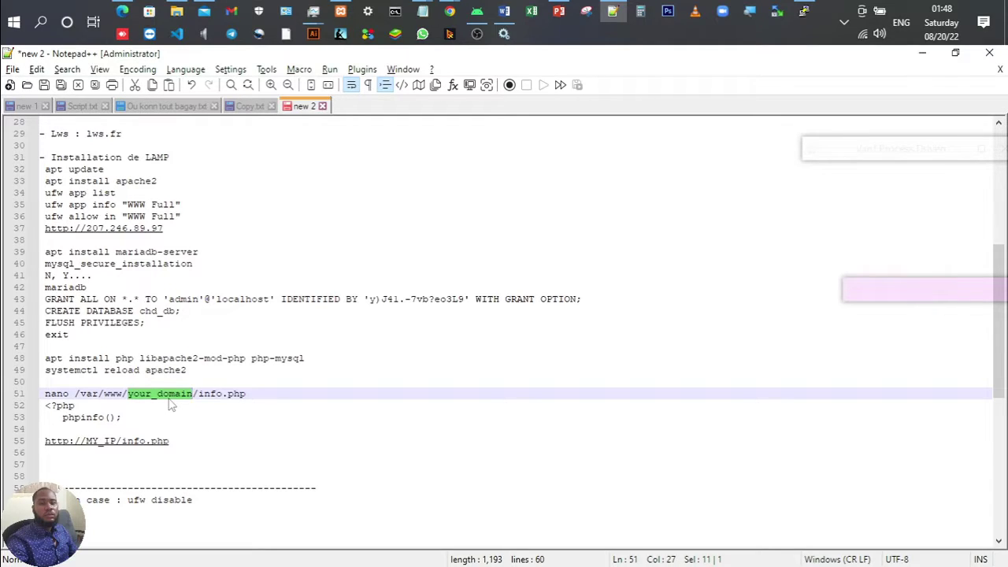
pyautogui.press('BackSpace')
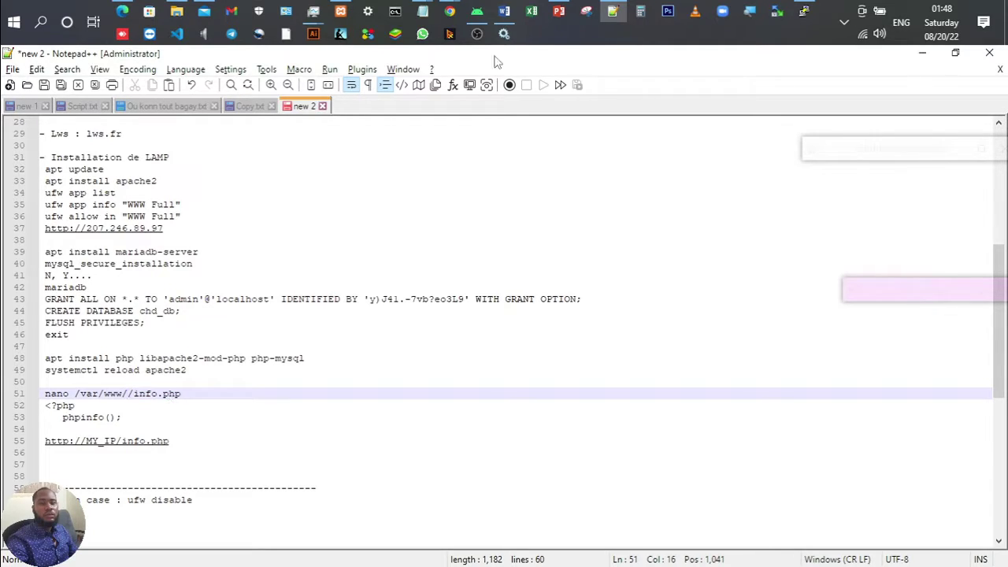
pyautogui.click(799, 11)
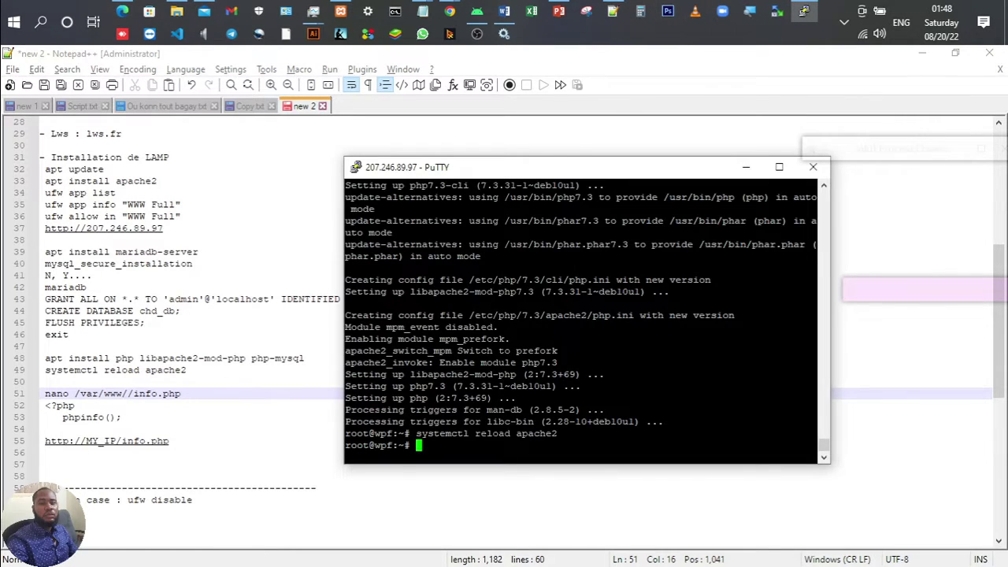
# Step: List /var/www/ on the server to find the html folder
pyautogui.write('ls /var/www/')
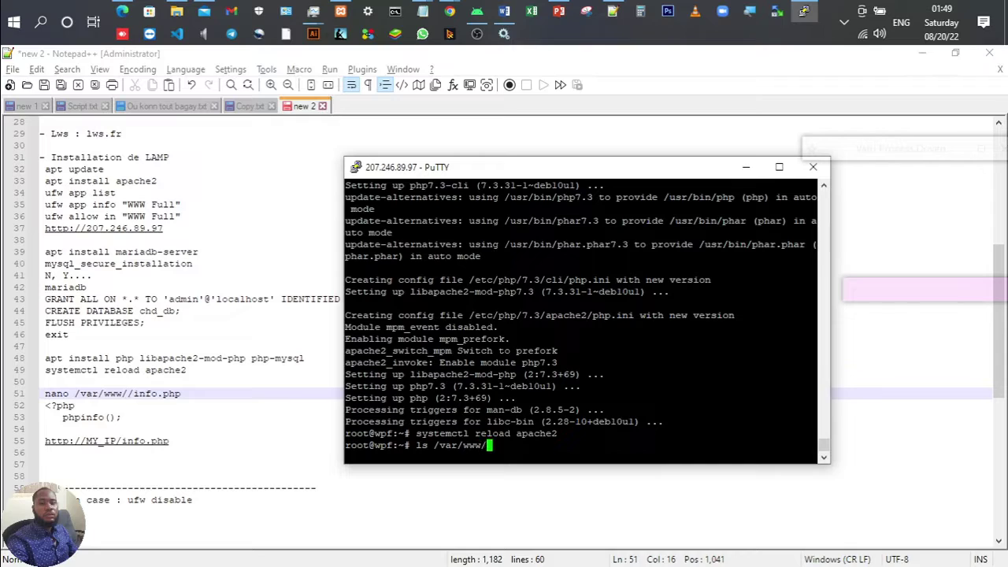
pyautogui.press('Return')
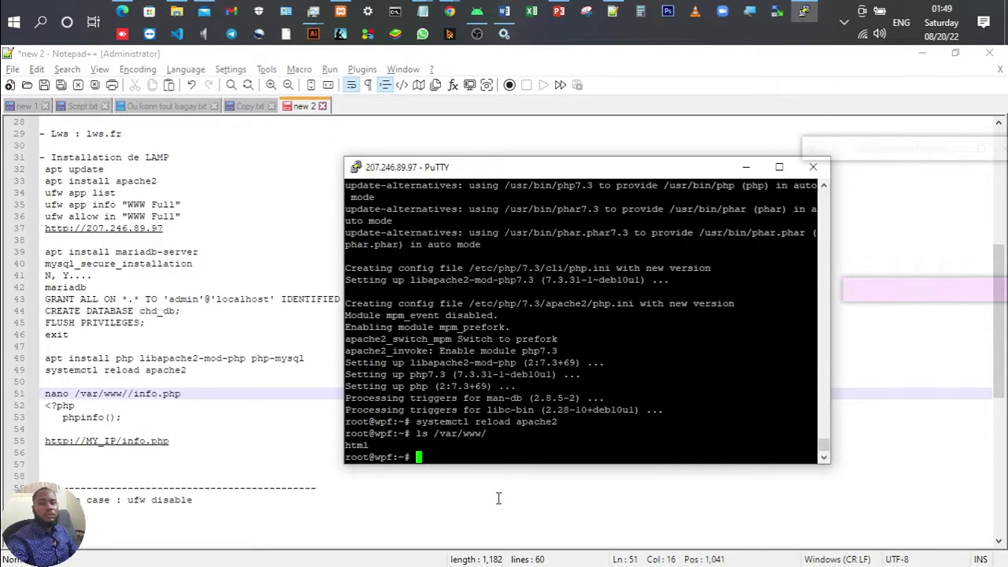
pyautogui.doubleClick(357, 445)
# Step: Complete line 51 of the notes as nano /var/www/html/info.php and select it
pyautogui.click(123, 393)
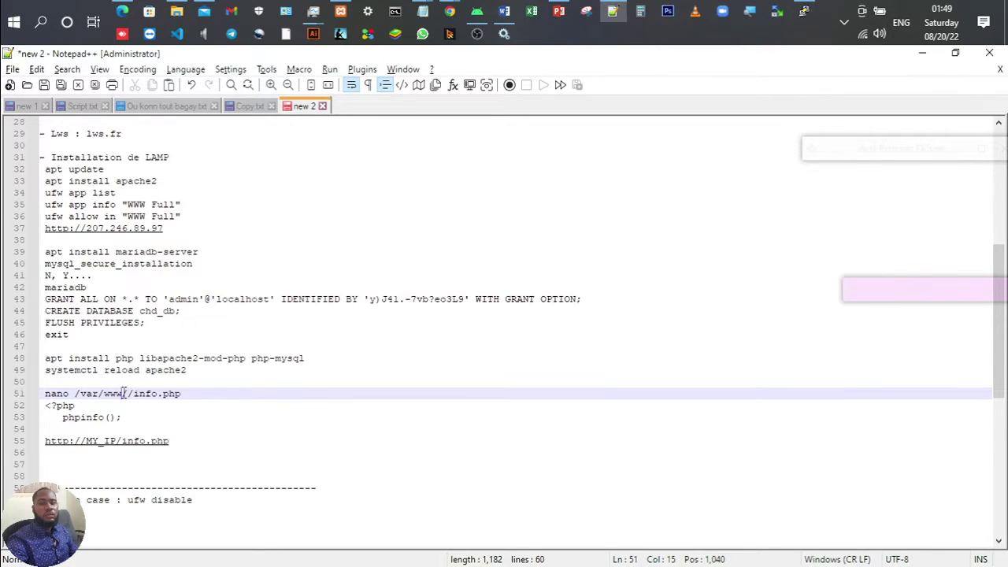
pyautogui.write('html')
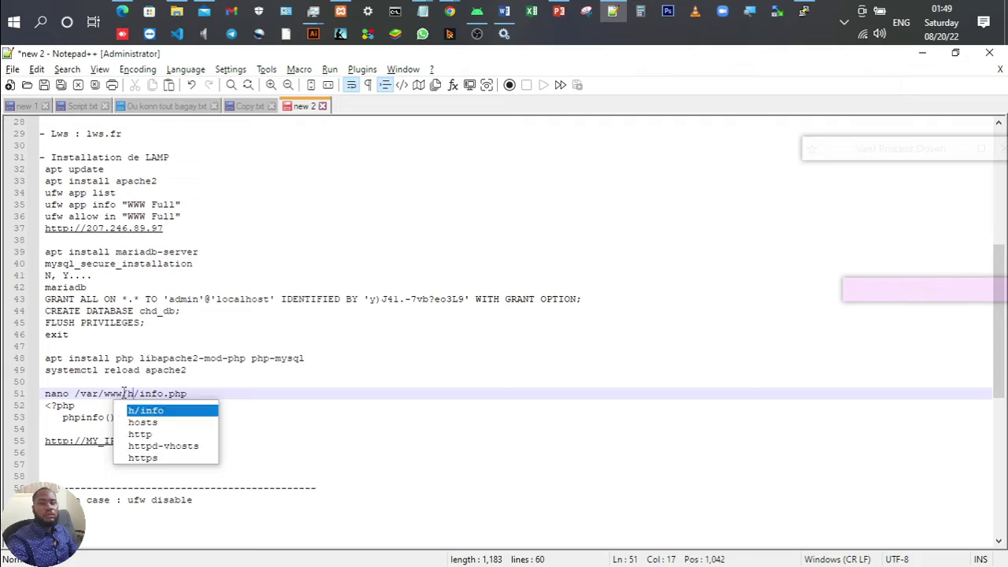
pyautogui.click(209, 393)
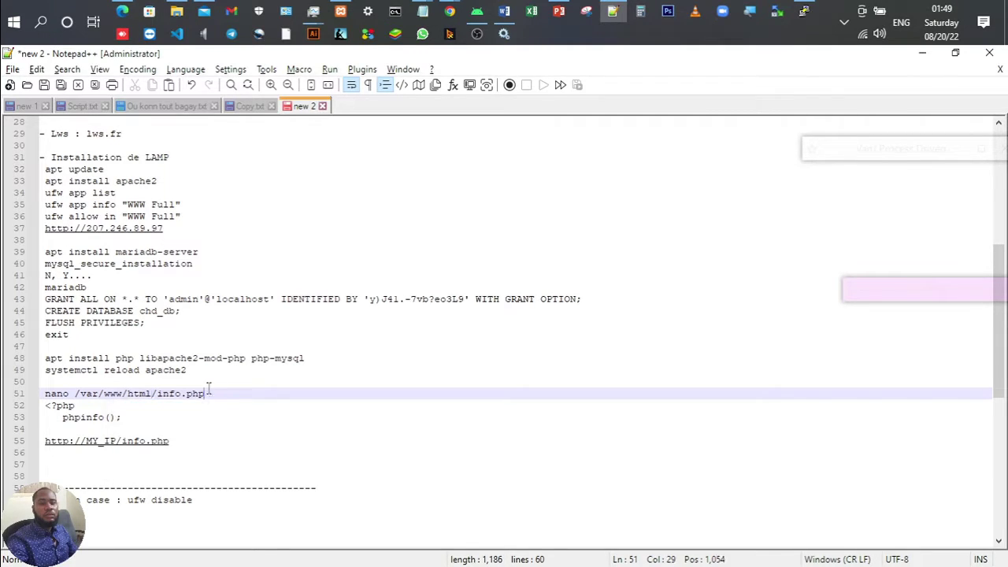
pyautogui.moveTo(209, 393); pyautogui.dragTo(45, 394)
pyautogui.hotkey('ctrl', 'c')
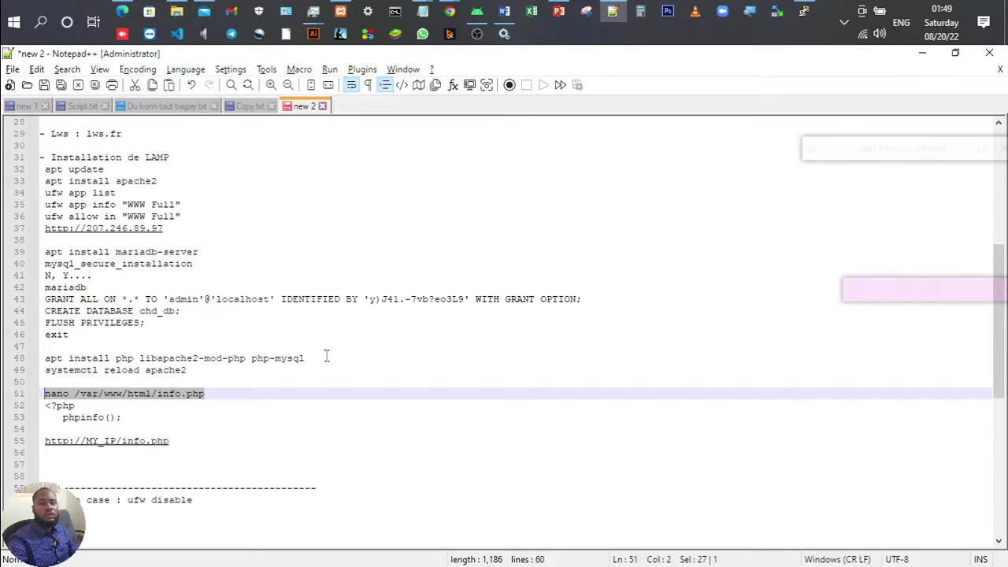
pyautogui.hotkey('alt', 'Tab')
# Step: Open nano on /var/www/html/info.php and copy the <?php phpinfo(); snippet from the notes
pyautogui.press('shift+Insert')
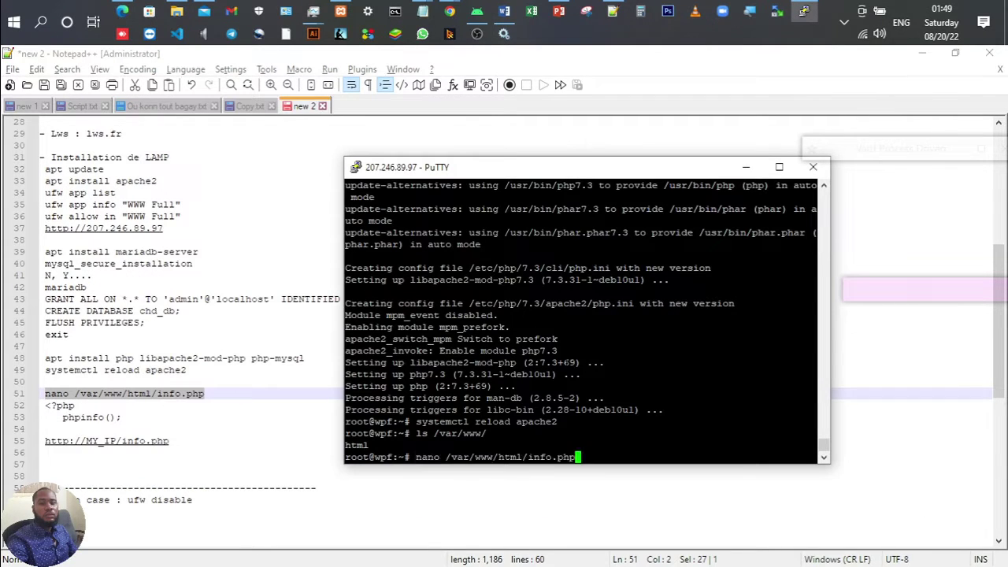
pyautogui.press('Return')
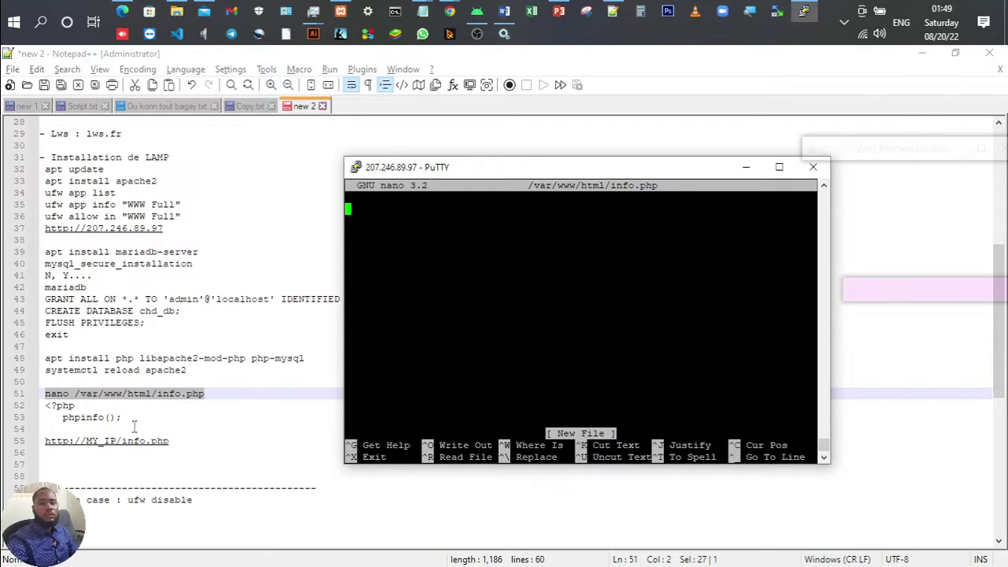
pyautogui.moveTo(126, 416); pyautogui.dragTo(43, 404)
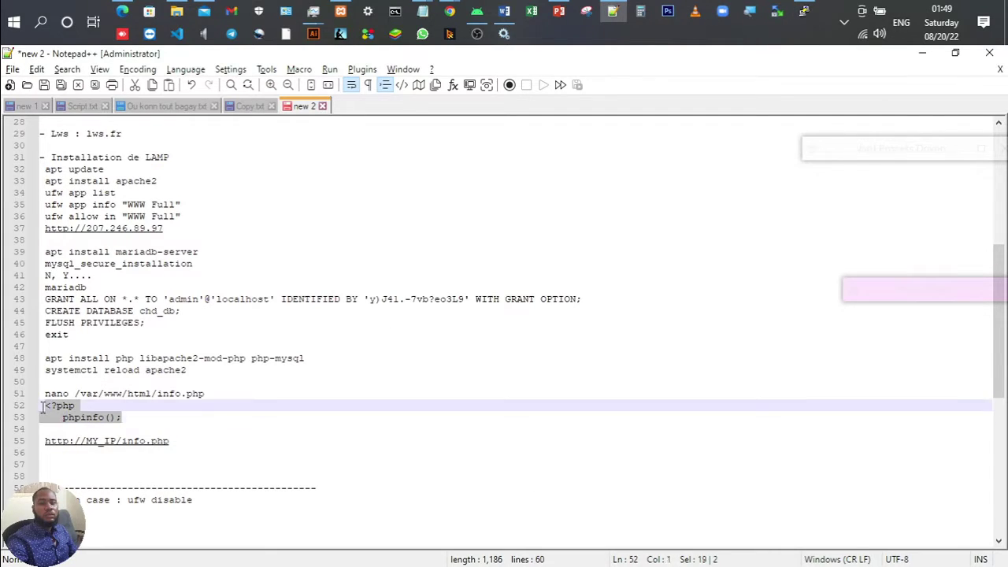
pyautogui.hotkey('ctrl', 'x')
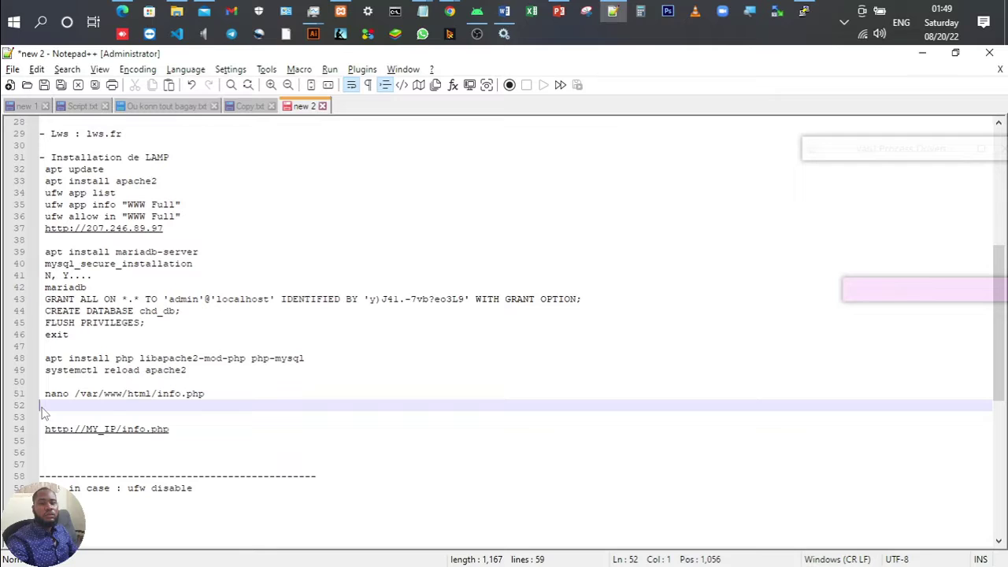
pyautogui.hotkey('ctrl', 'v')
pyautogui.moveTo(47, 405); pyautogui.dragTo(120, 417)
pyautogui.hotkey('ctrl', 'c')
# Step: Paste the phpinfo snippet into info.php and save it with Ctrl+X, Y, Enter
pyautogui.click(803, 11)
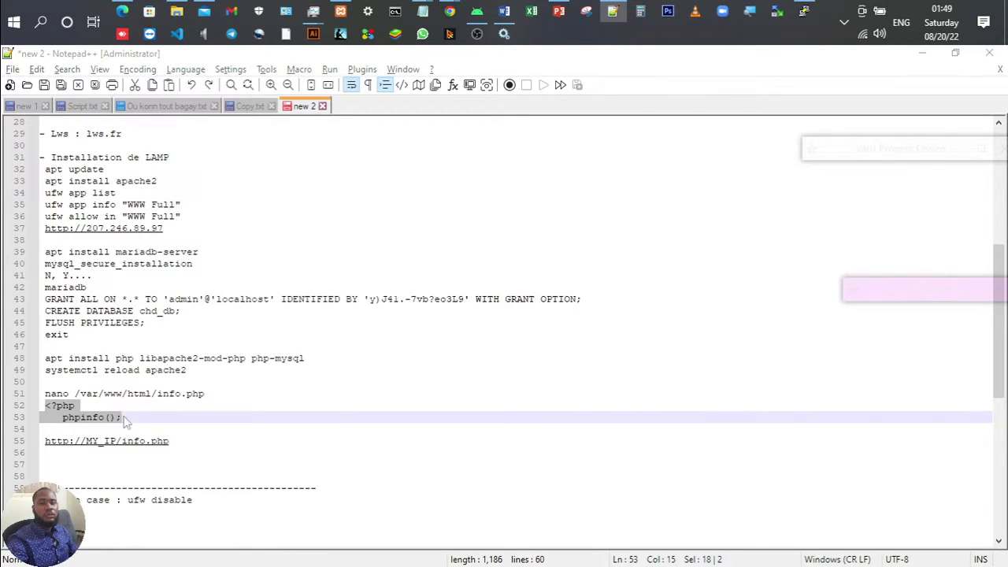
pyautogui.press('shift+Insert')
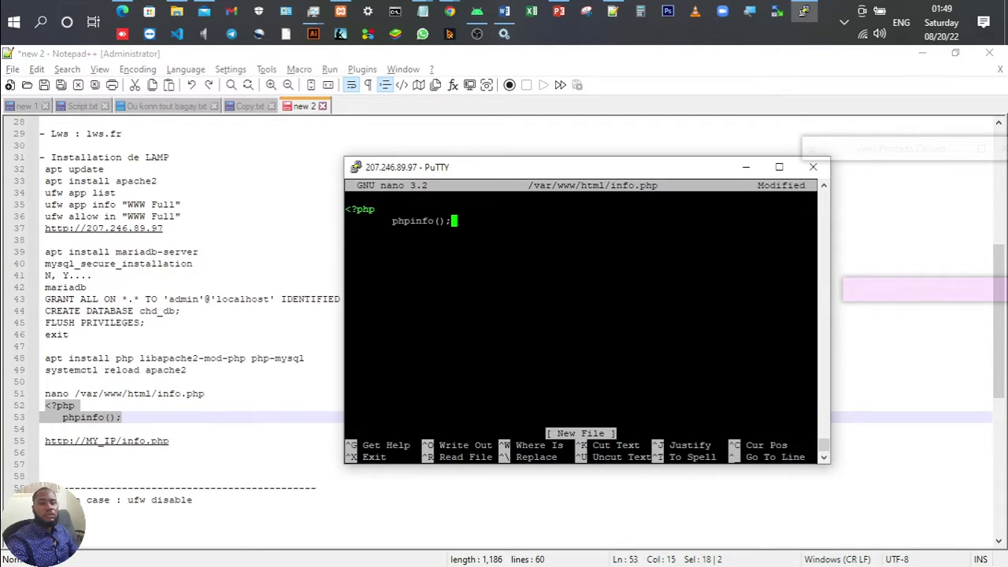
pyautogui.hotkey('ctrl', 'x')
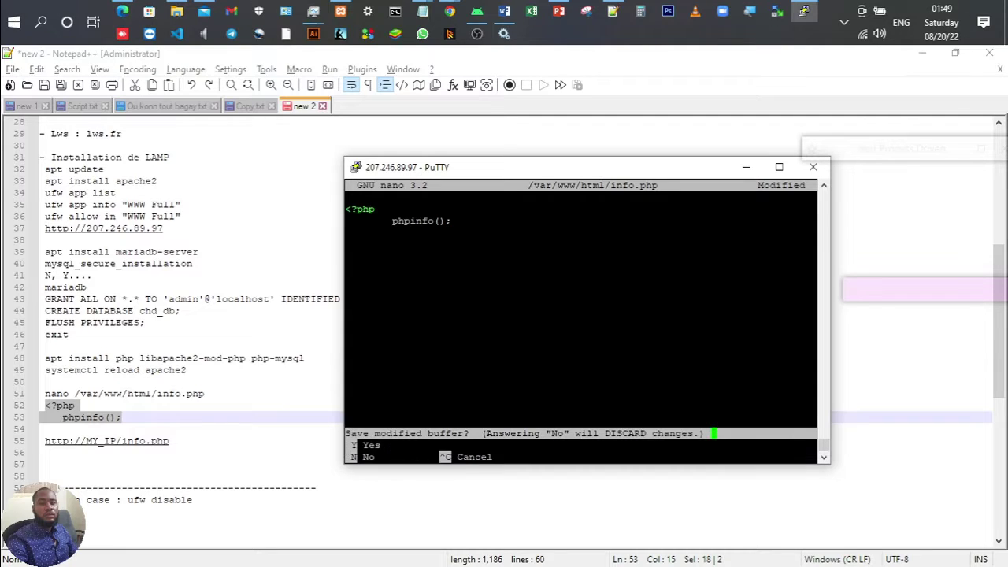
pyautogui.press('y')
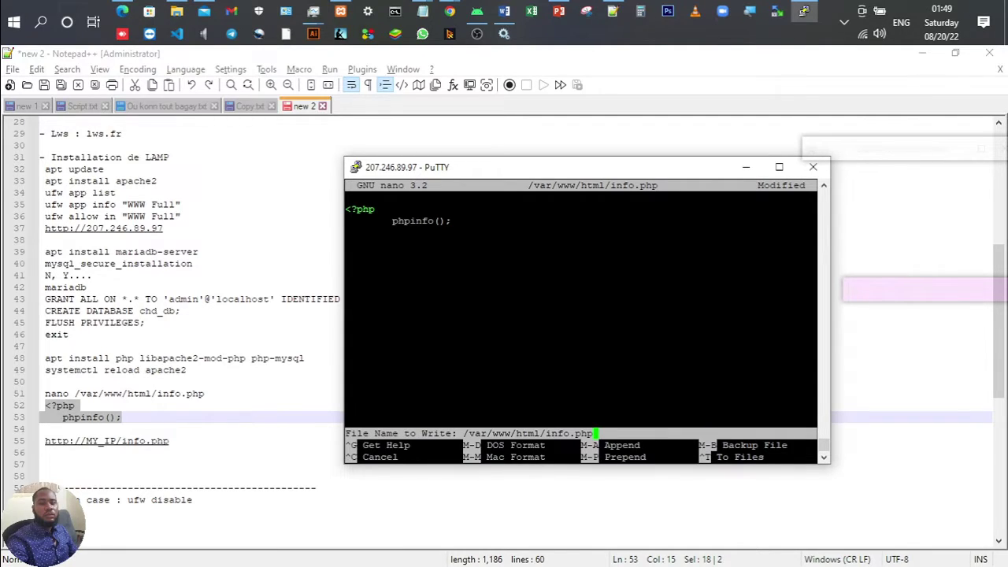
pyautogui.press('Return')
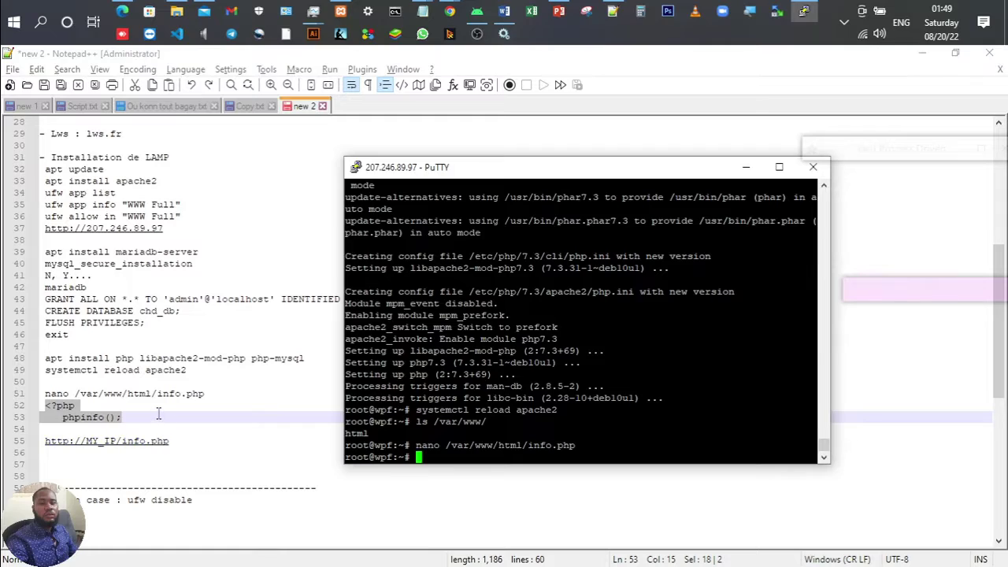
pyautogui.click(158, 415)
pyautogui.press('Return')
pyautogui.press('Return')
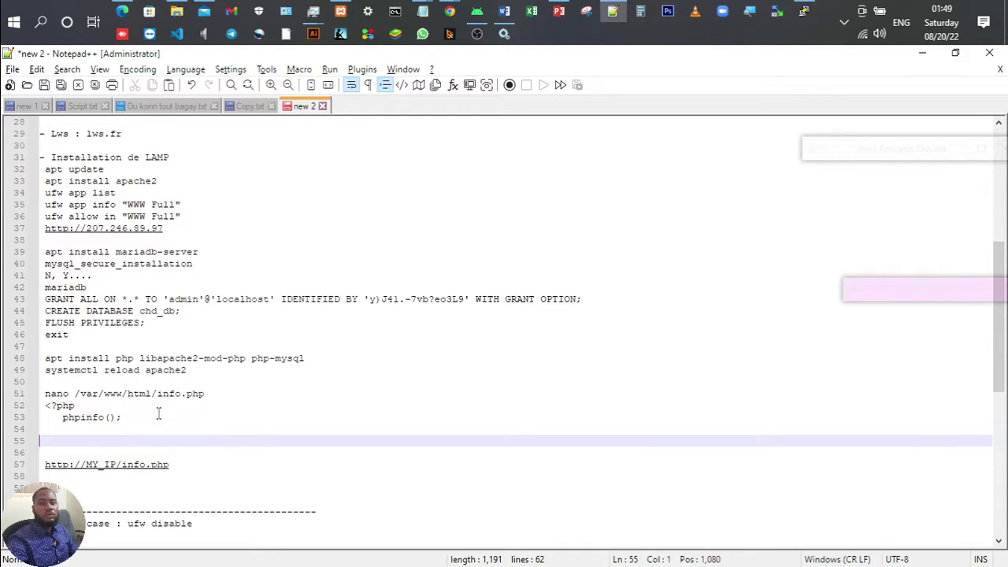
# Step: Add the note 'Ctrl+X -> Y -> Enter' for saving in nano
pyautogui.press('BackSpace')
pyautogui.write('Ctrl+X')
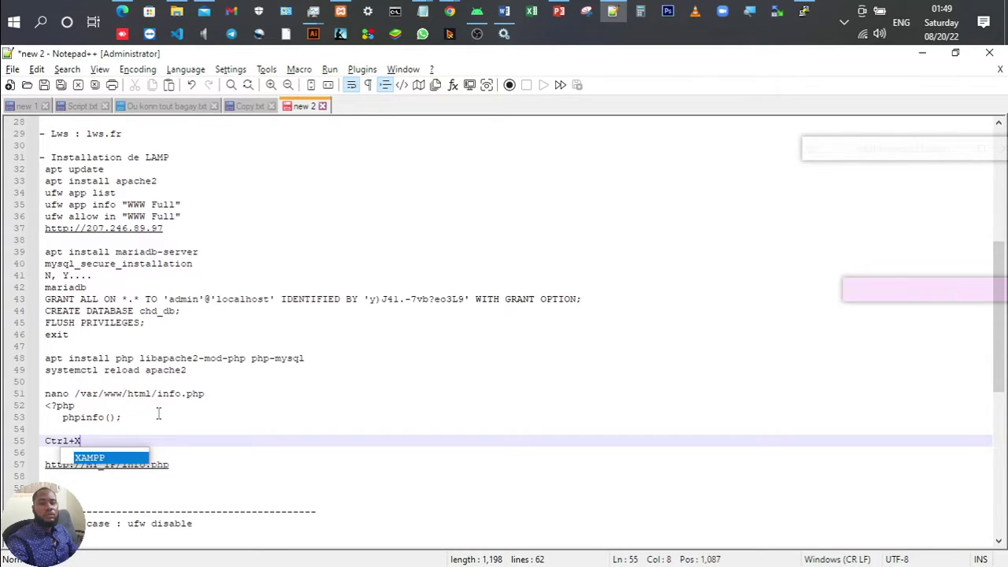
pyautogui.write(' ->')
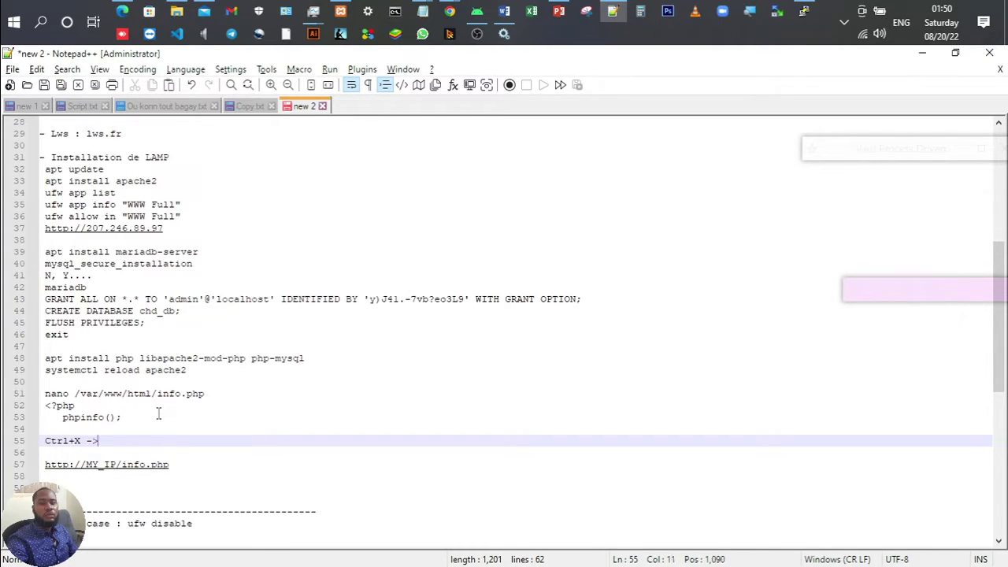
pyautogui.write(' Y')
pyautogui.press('Left')
pyautogui.press('Left')
pyautogui.press('Left')
pyautogui.press('Left')
pyautogui.press('Right')
pyautogui.press('Right')
pyautogui.press('Down')
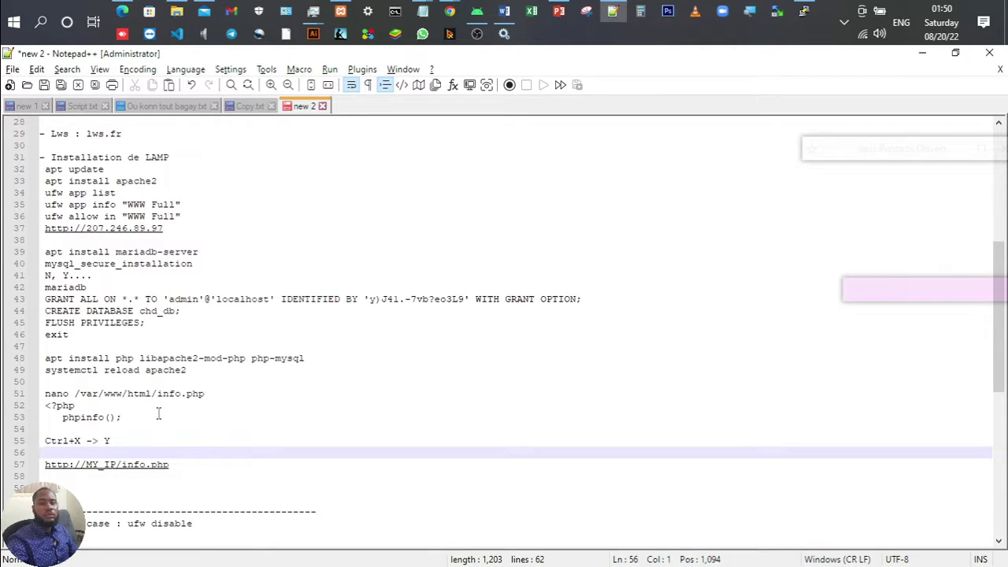
pyautogui.press('Left')
pyautogui.write('-> Ente')
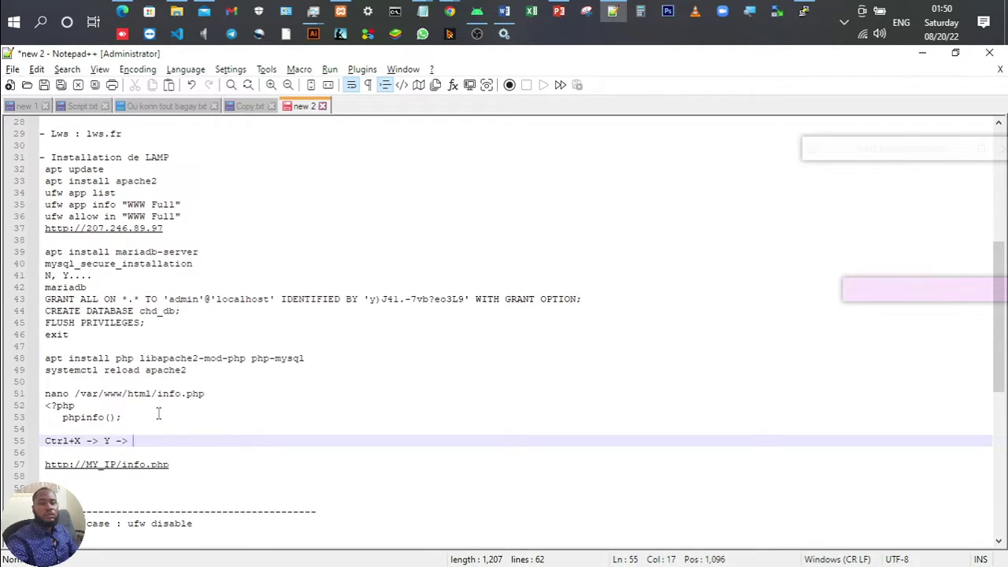
pyautogui.write('r')
# Step: Replace MY_IP with 207.246.89.97 in the line 57 info.php URL and select the address
pyautogui.moveTo(173, 229); pyautogui.dragTo(85, 235)
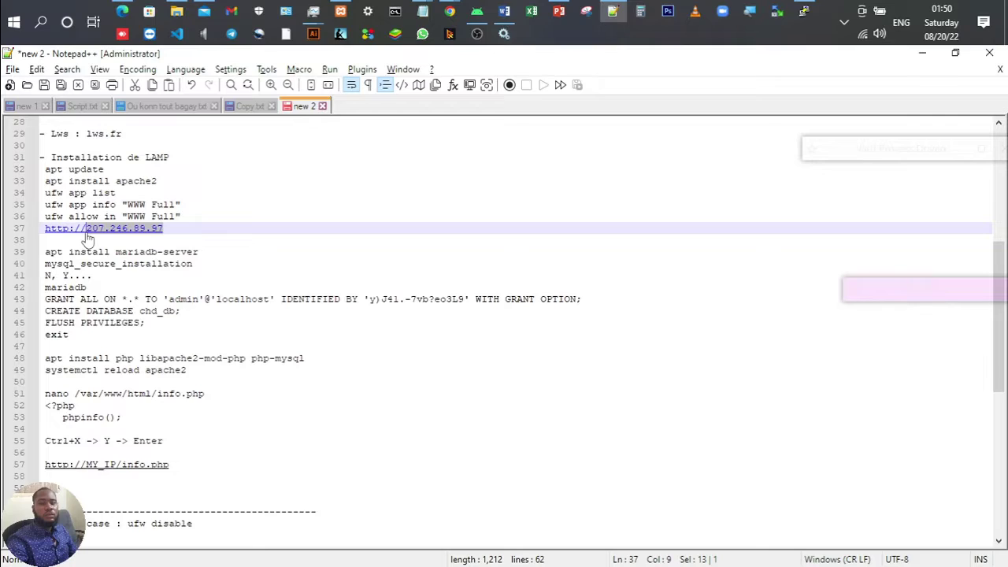
pyautogui.click(124, 470)
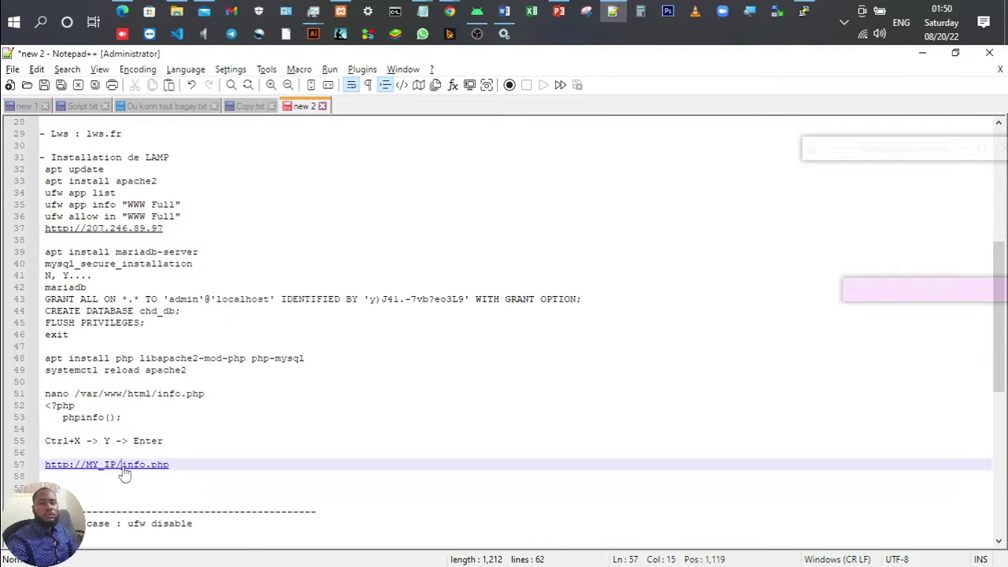
pyautogui.press('Left')
pyautogui.hotkey('ctrl', 'shift', 'Left')
pyautogui.hotkey('ctrl', 'v')
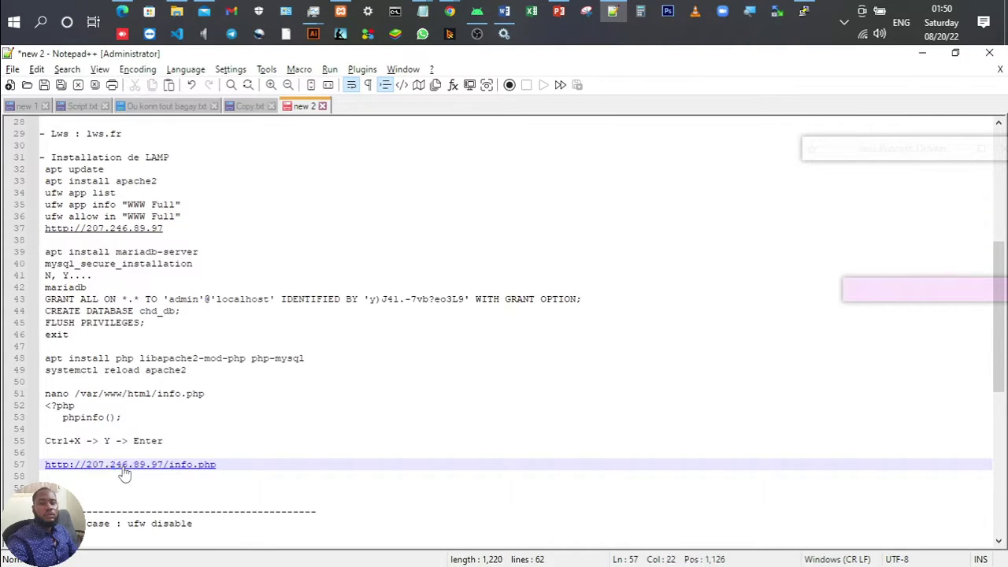
pyautogui.moveTo(225, 468); pyautogui.dragTo(40, 469)
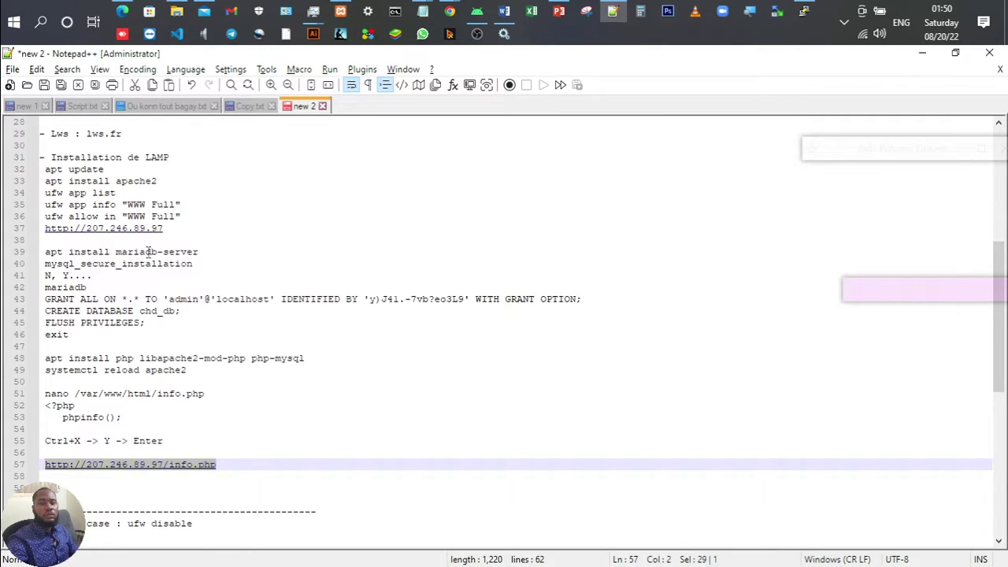
pyautogui.click(449, 11)
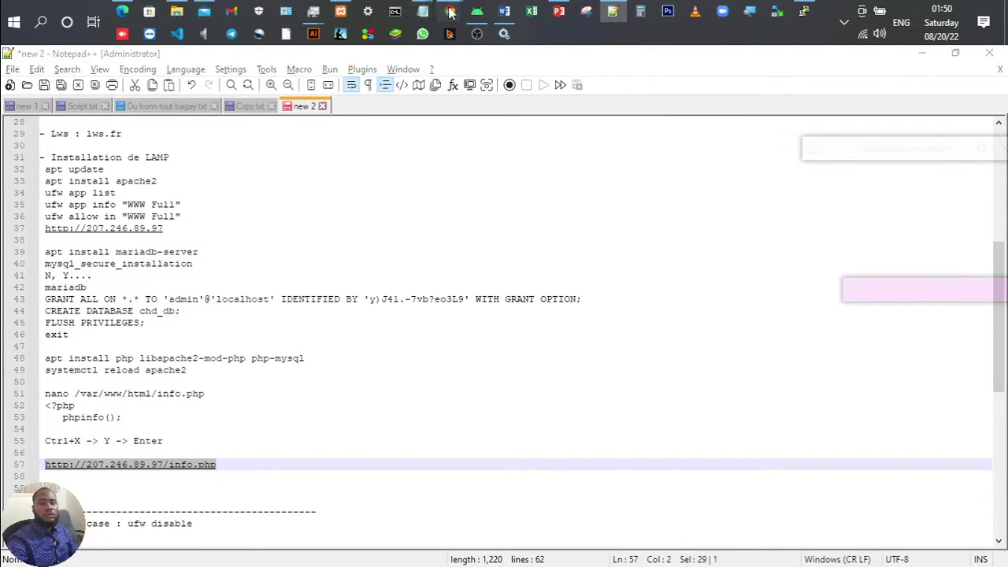
pyautogui.click(518, 90)
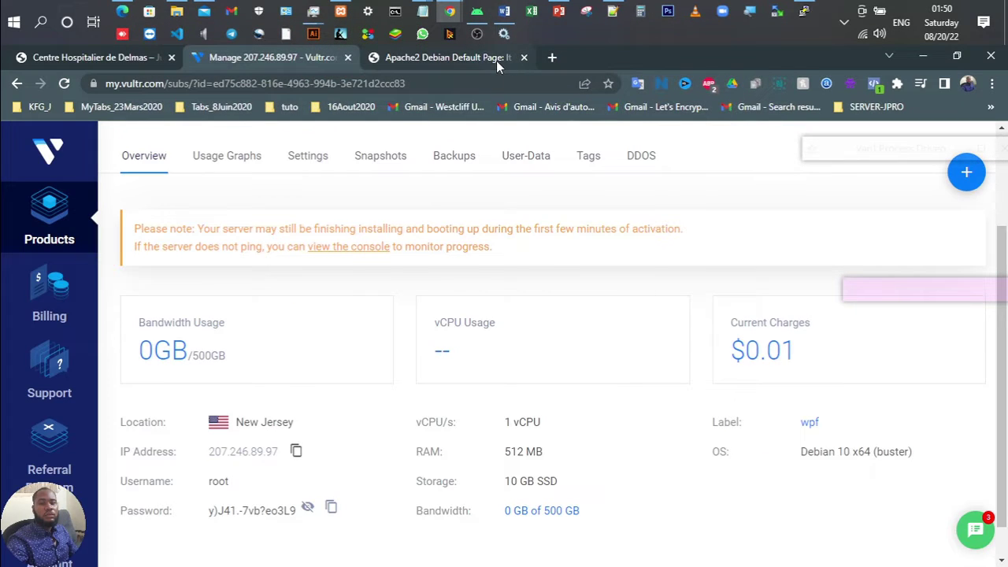
pyautogui.click(496, 59)
pyautogui.click(486, 78)
pyautogui.hotkey('ctrl', 'v')
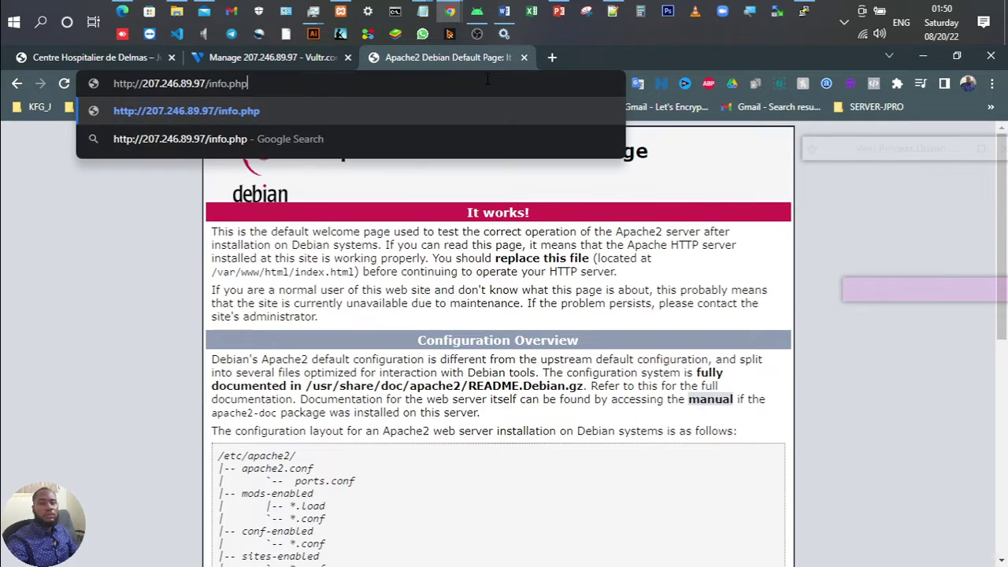
pyautogui.press('Return')
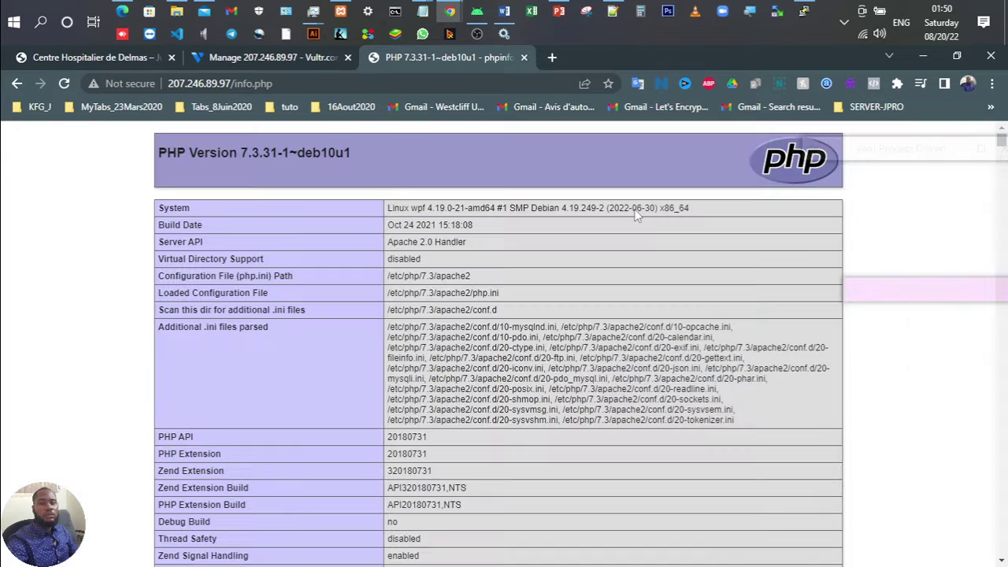
pyautogui.scroll(-1, 455, 246)
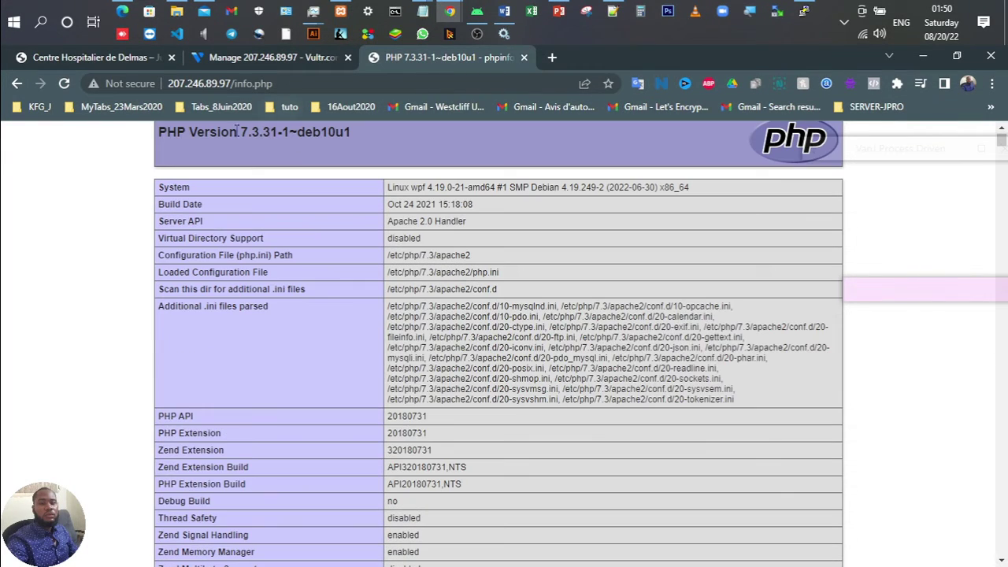
pyautogui.scroll(1, 207, 142)
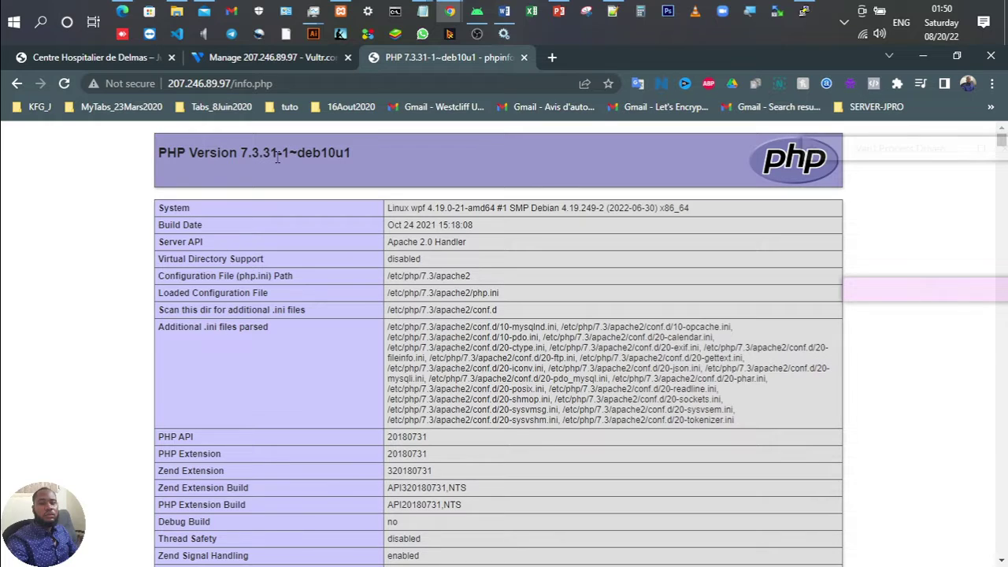
pyautogui.scroll(-10, 509, 339)
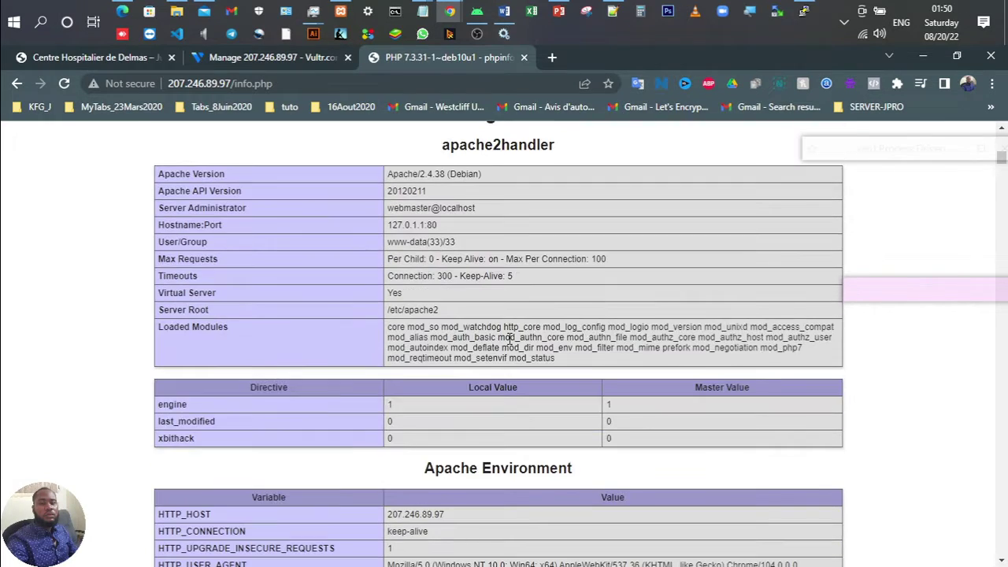
pyautogui.scroll(10, 509, 339)
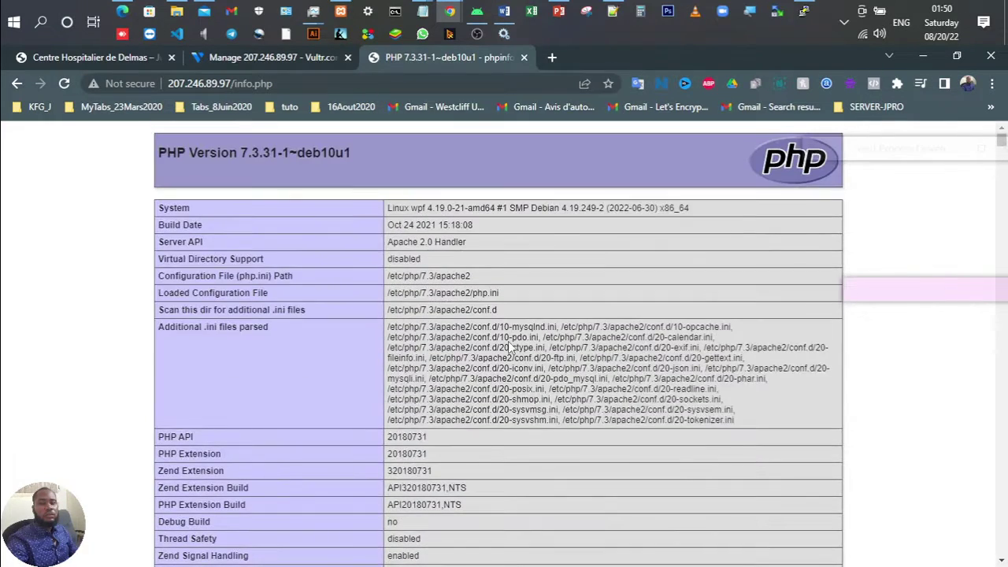
# Step: Close the phpinfo tab, leaving the Vultr server overview
pyautogui.click(523, 58)
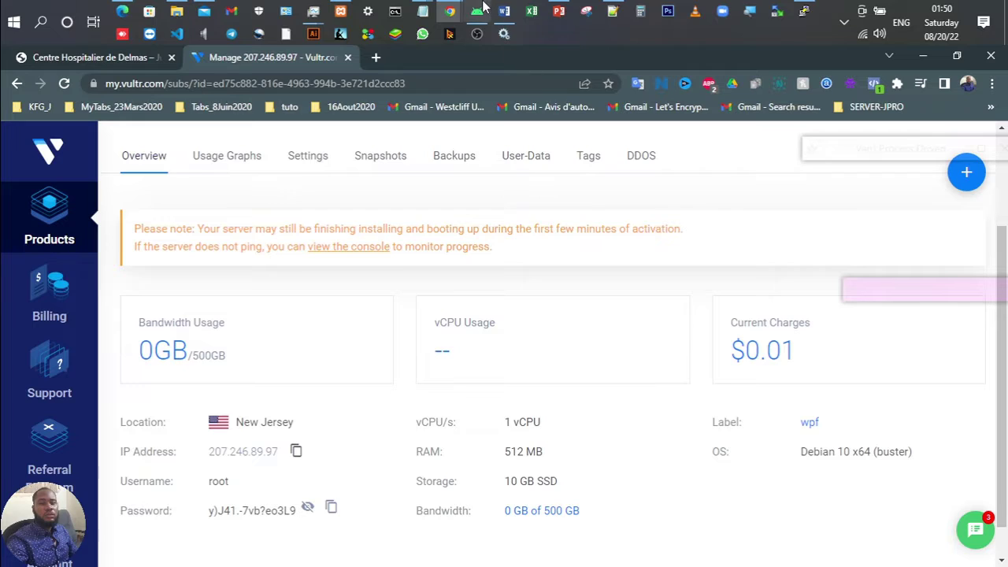
pyautogui.moveTo(803, 13)
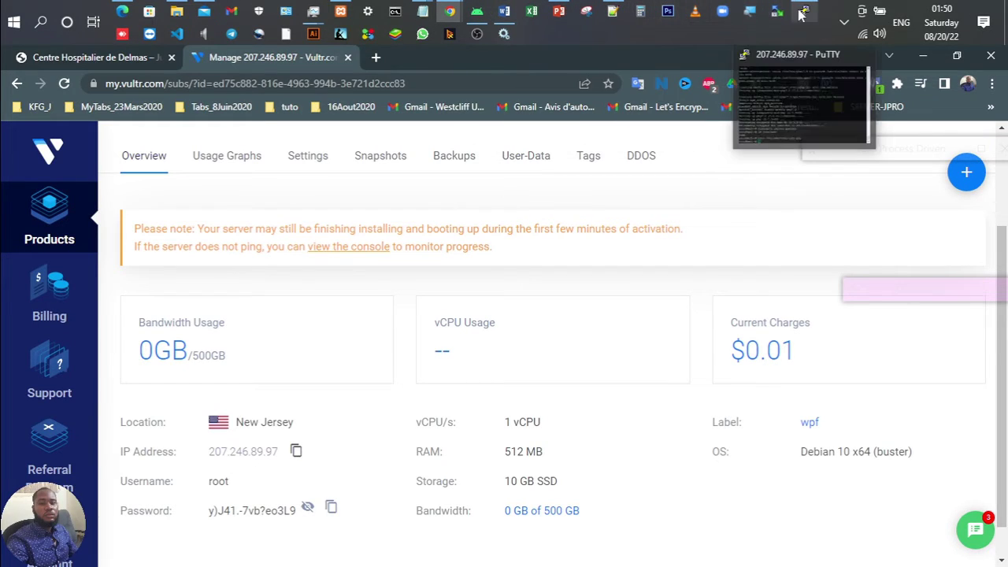
pyautogui.click(559, 11)
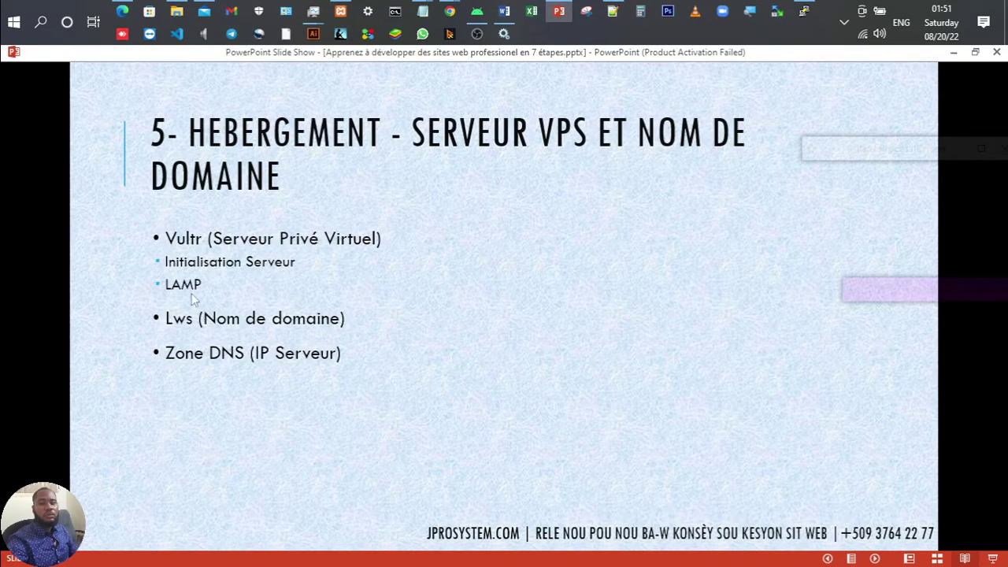
# Step: Review the VPS hosting slide (Vultr, LAMP, Lws, Zone DNS), then return to the Vultr page
pyautogui.click(218, 320)
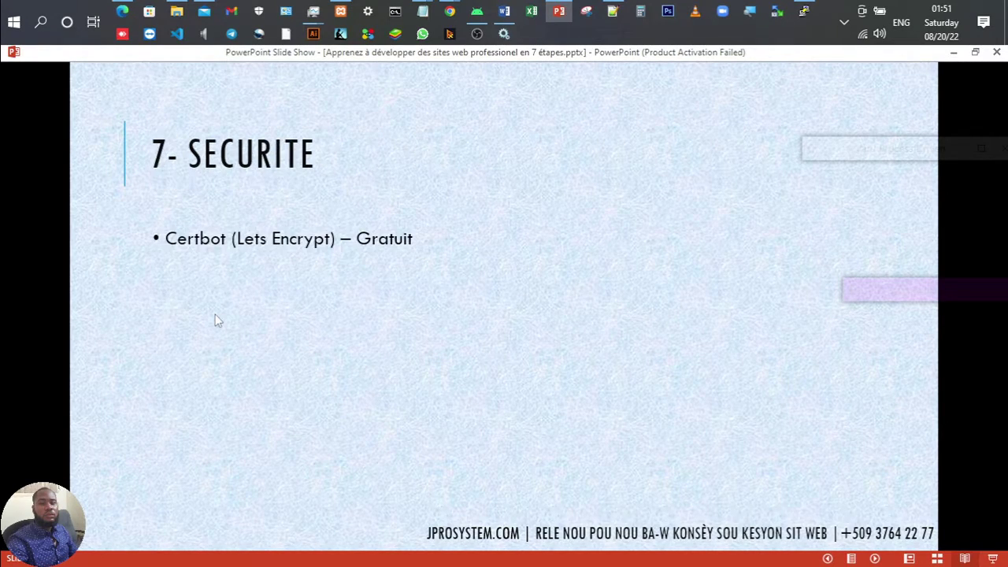
pyautogui.scroll(1, 218, 321)
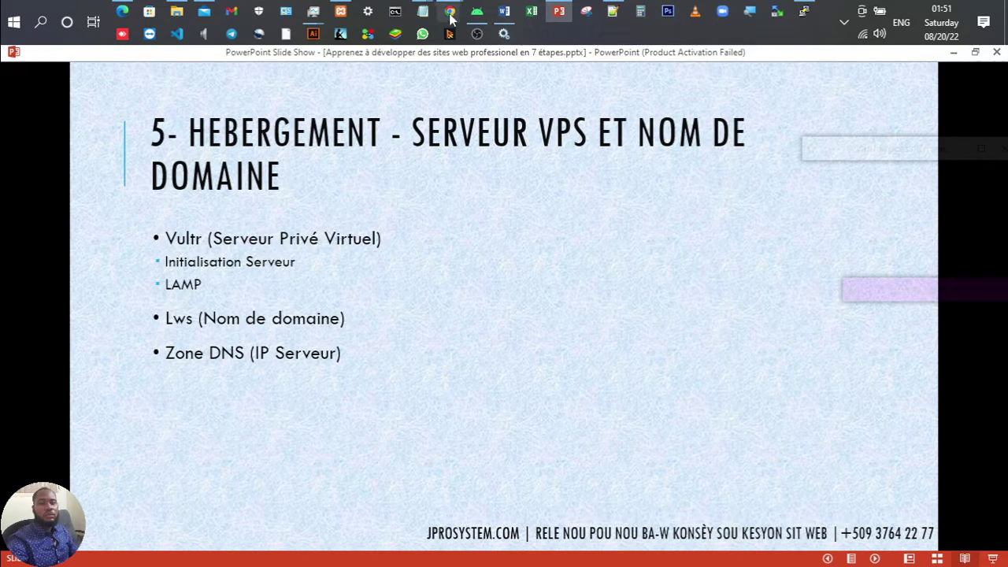
pyautogui.moveTo(449, 16)
pyautogui.click(526, 86)
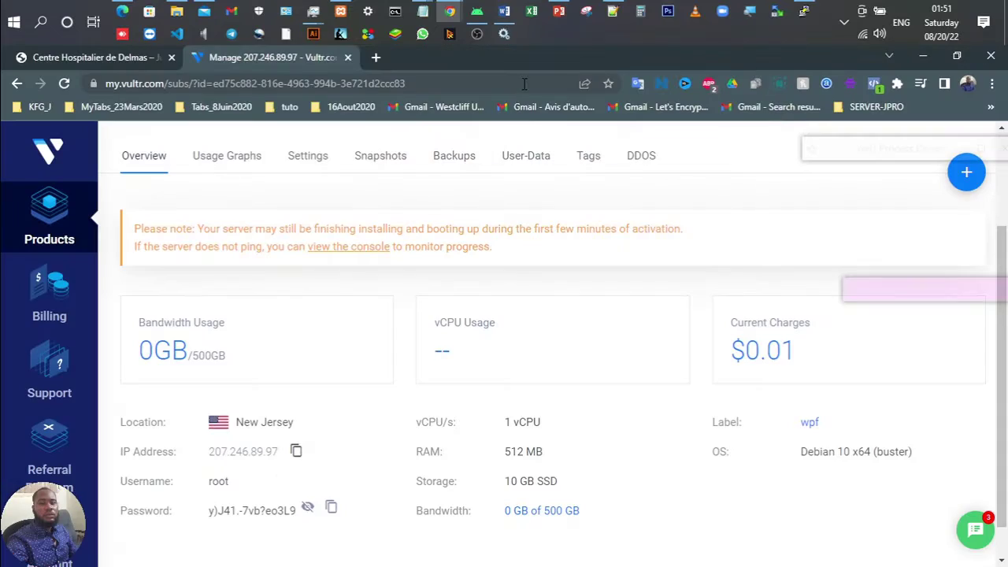
# Step: Go to lws.fr in a new tab
pyautogui.click(379, 57)
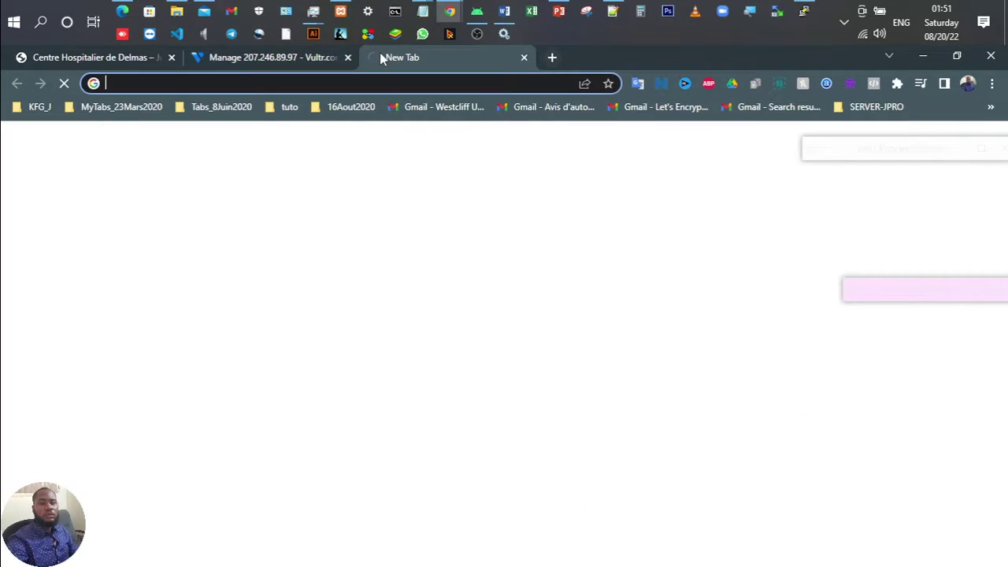
pyautogui.write('lws.fr')
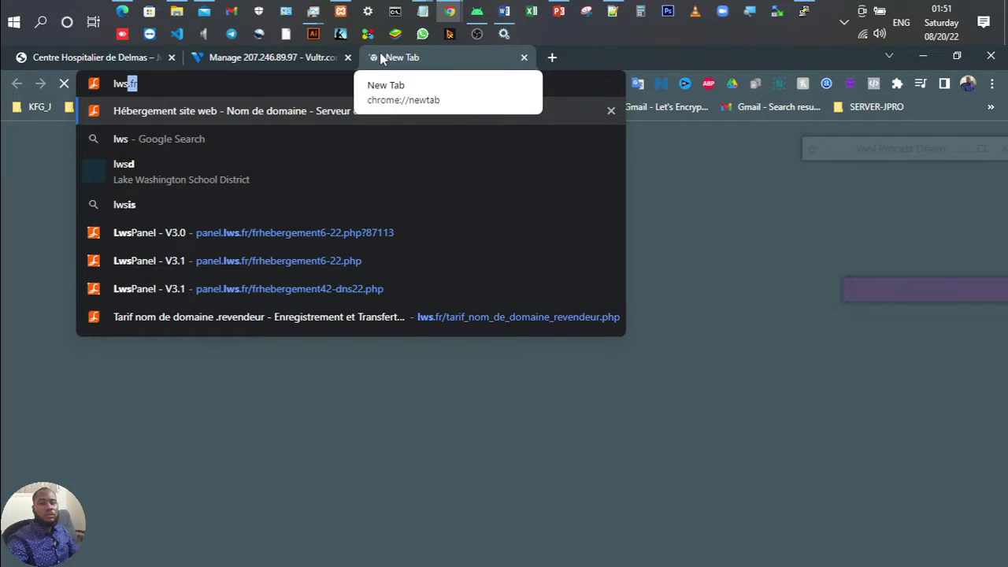
pyautogui.press('Return')
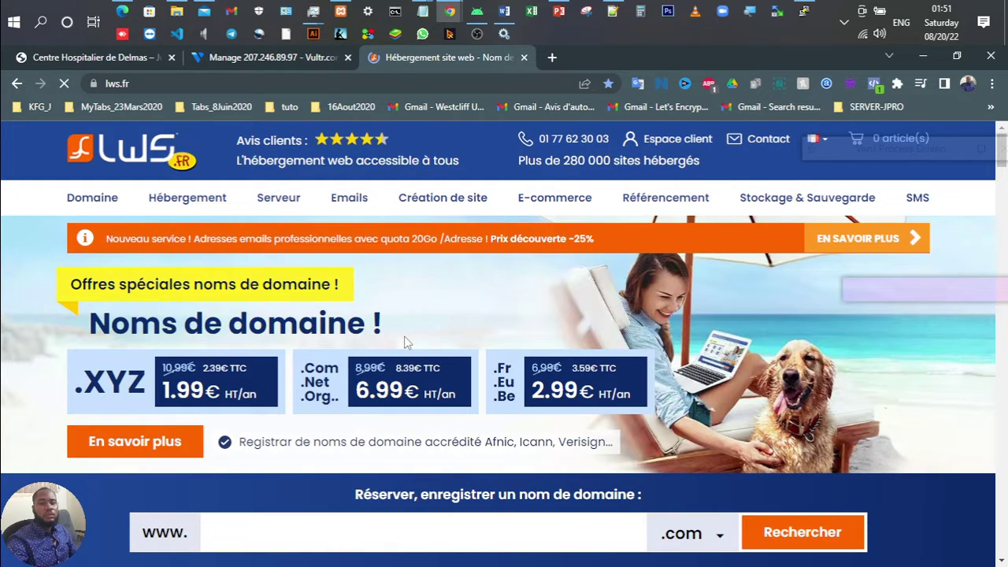
# Step: Search availability of the domain name centrehospitalierdedelma on LWS
pyautogui.scroll(-3, 404, 342)
pyautogui.click(272, 285)
pyautogui.write('centre')
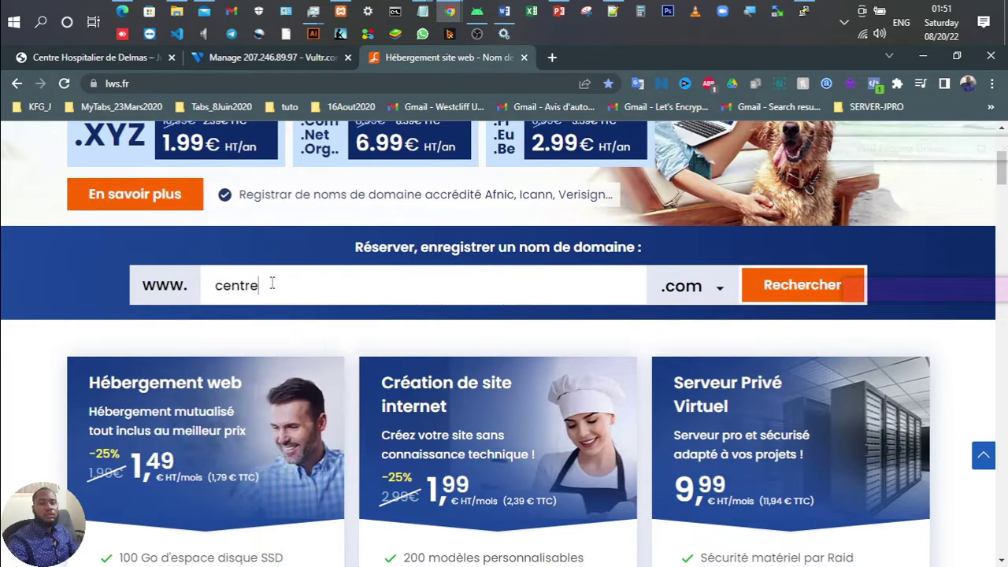
pyautogui.write('hospitalierdedelmas')
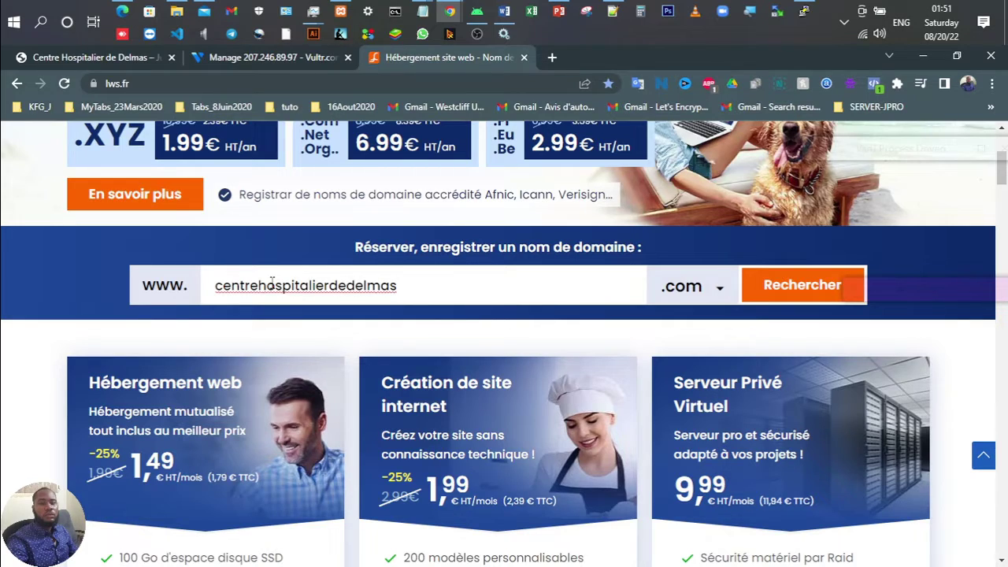
pyautogui.press('BackSpace')
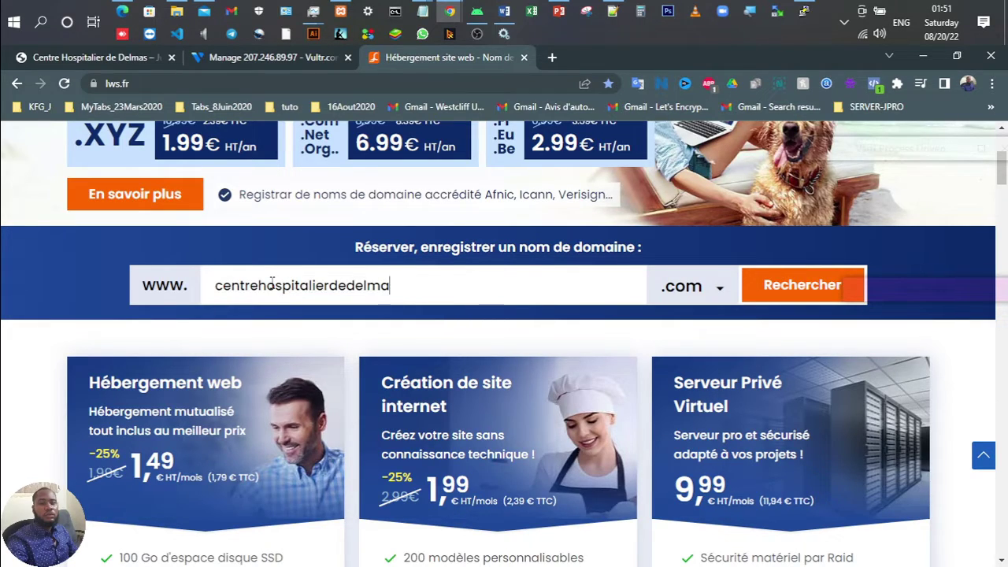
pyautogui.press('Return')
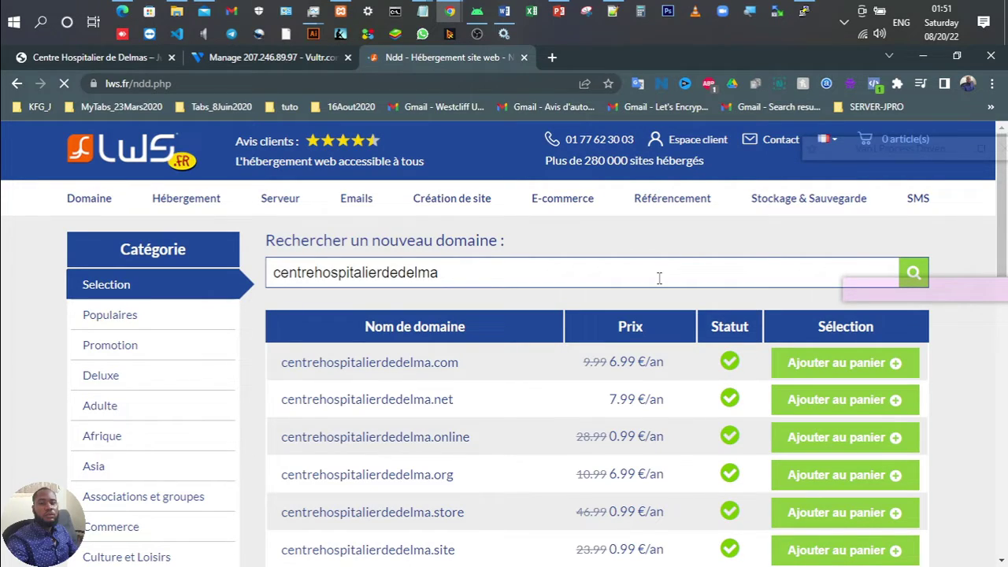
# Step: Add centrehospitalierdedelma.com at 6.99 €/an to the cart and order it
pyautogui.click(807, 370)
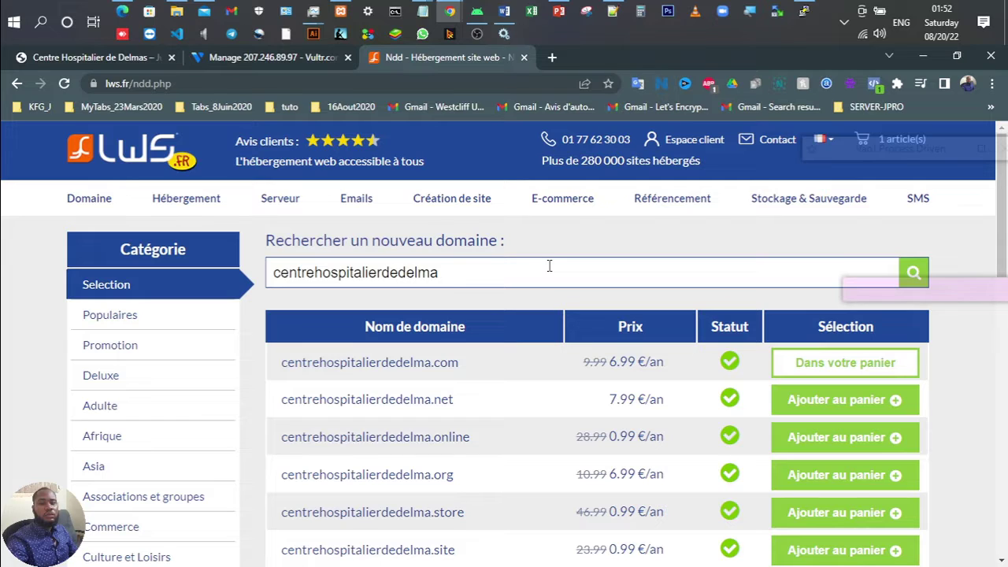
pyautogui.scroll(-11, 658, 395)
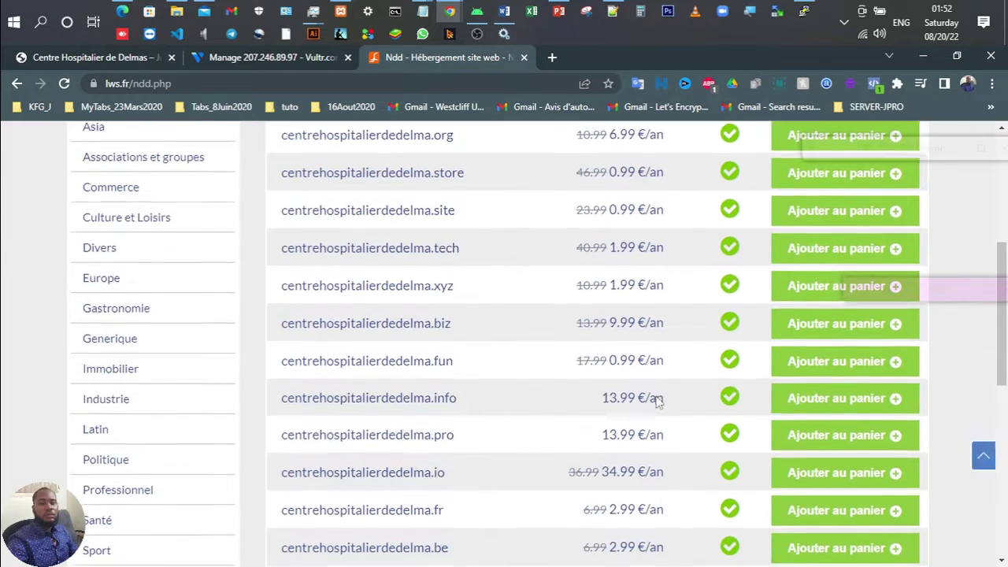
pyautogui.scroll(4, 657, 396)
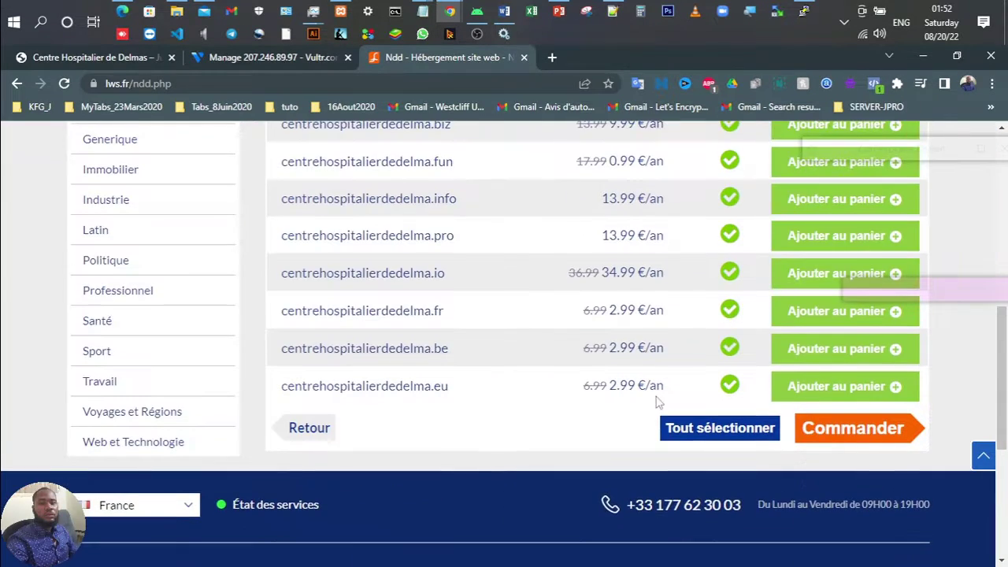
pyautogui.click(865, 440)
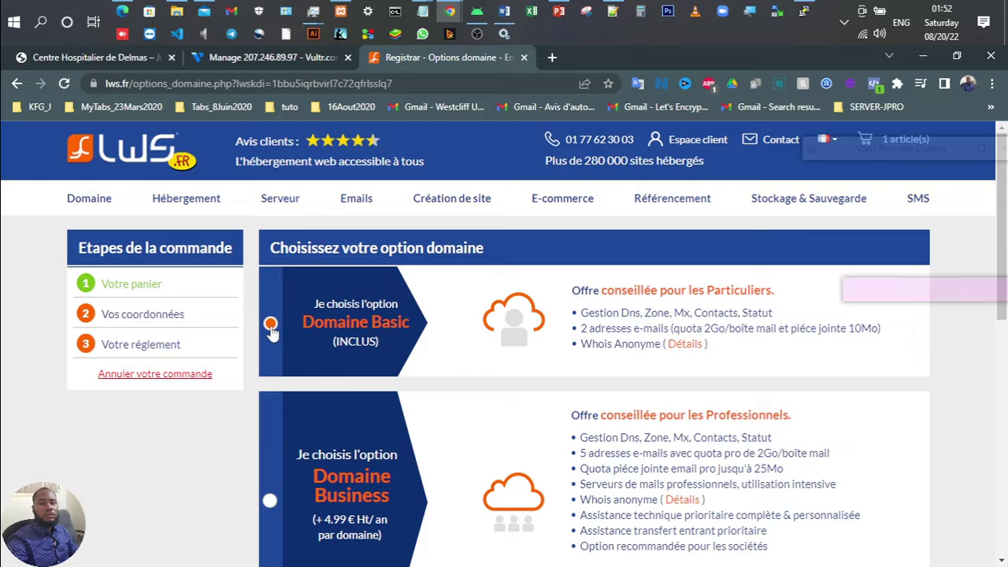
# Step: Skip the hosting offers and validate the cart with the .com domain at 8.39 € TTC
pyautogui.scroll(-7, 627, 253)
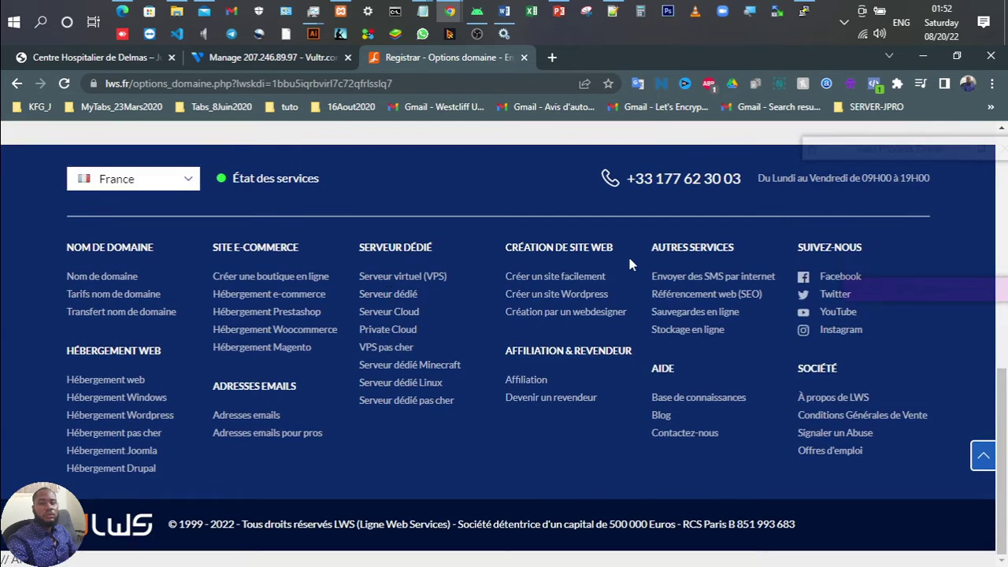
pyautogui.scroll(4, 628, 253)
pyautogui.click(769, 425)
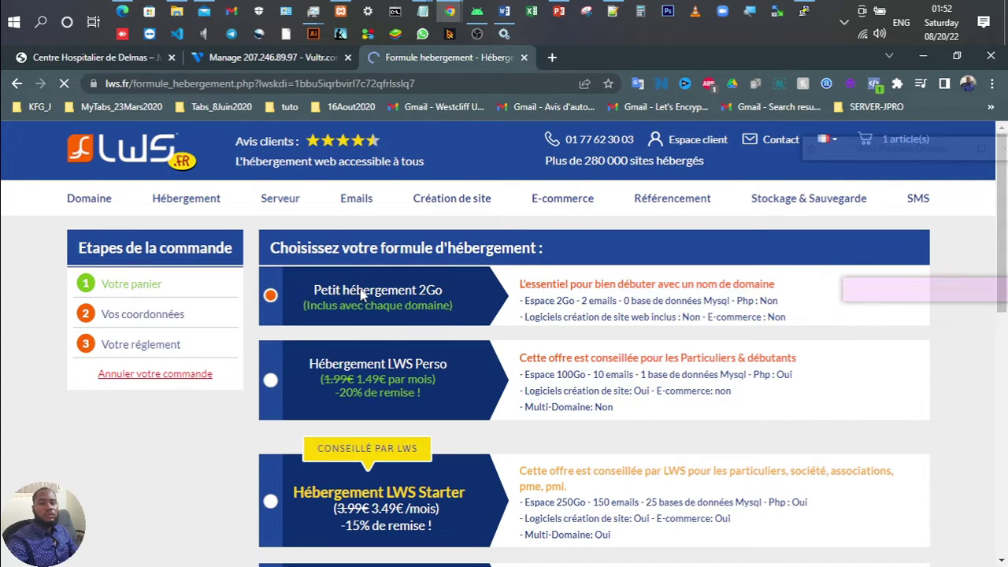
pyautogui.scroll(-5, 362, 293)
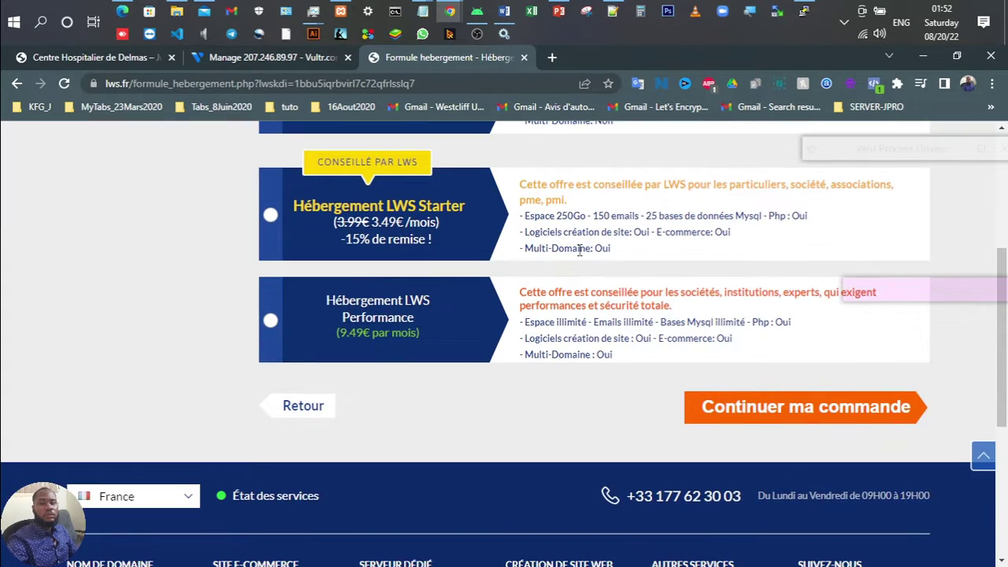
pyautogui.click(722, 410)
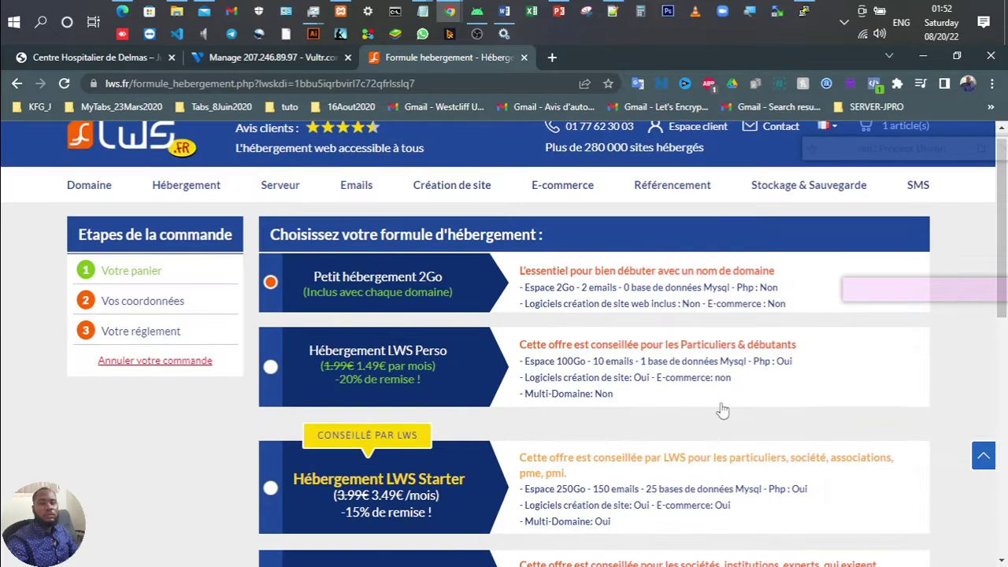
pyautogui.scroll(-5, 709, 350)
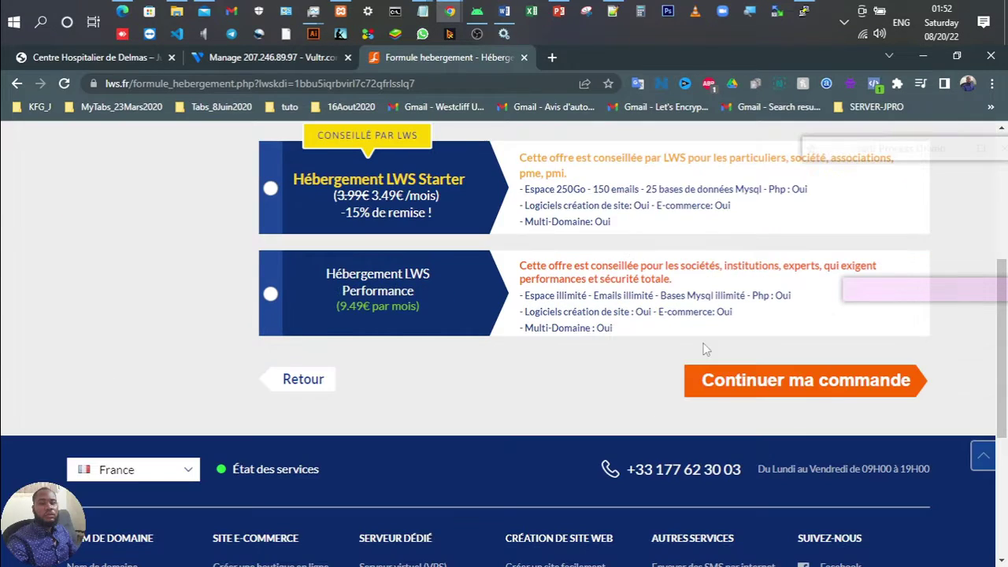
pyautogui.click(807, 381)
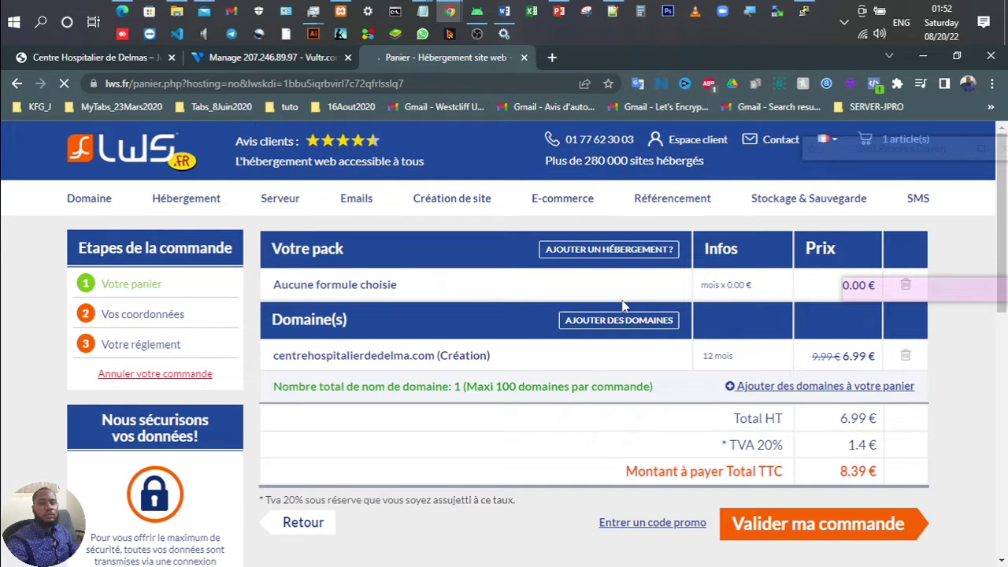
pyautogui.scroll(-1, 622, 304)
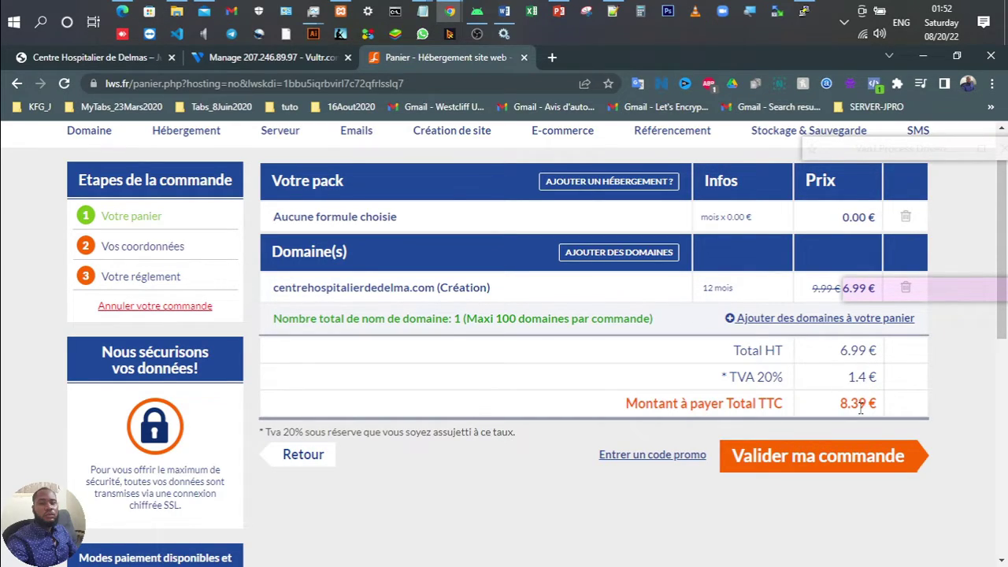
pyautogui.click(817, 463)
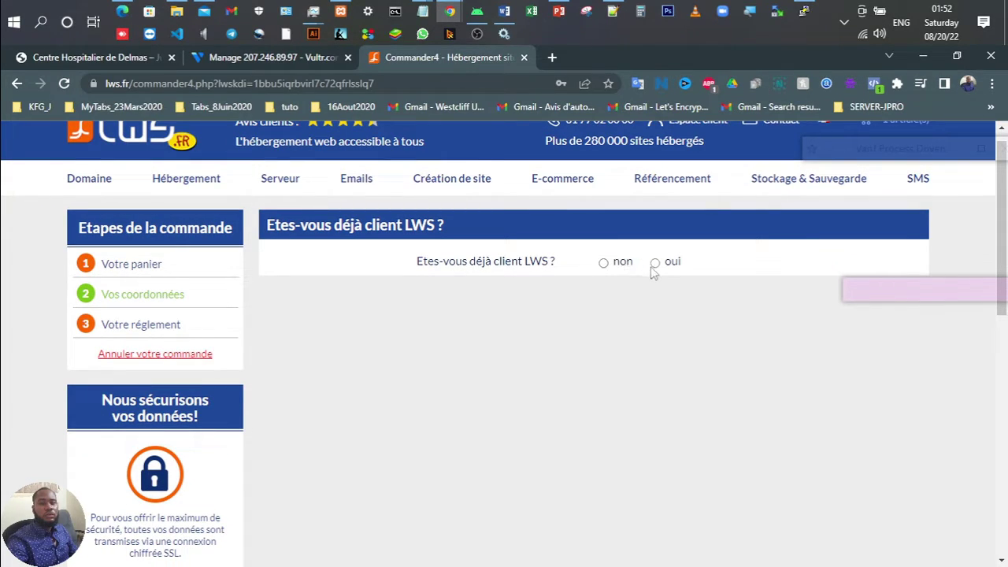
# Step: Answer 'non' to being an LWS customer and autofill the owner's contact details from a saved address
pyautogui.click(604, 265)
pyautogui.scroll(-3, 621, 365)
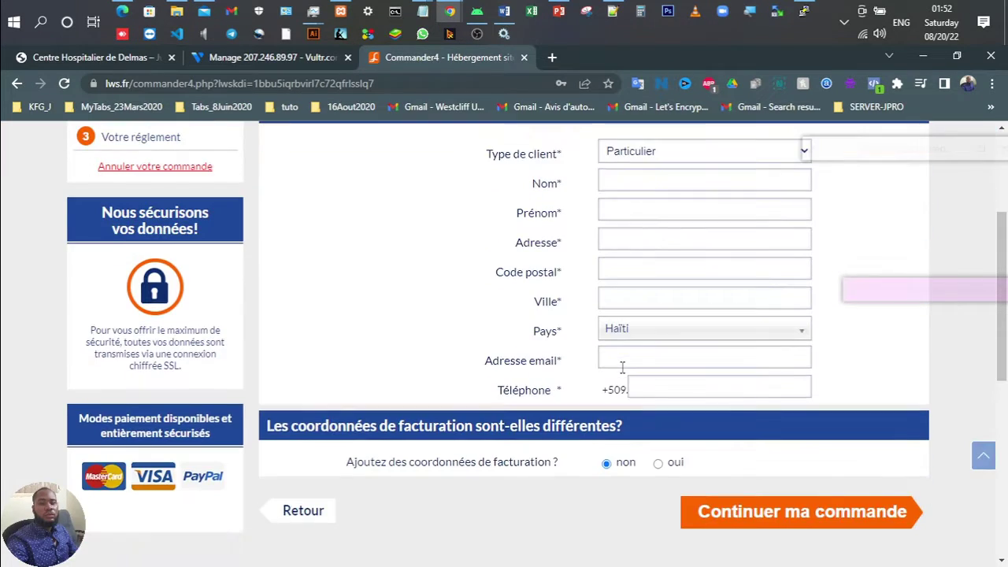
pyautogui.scroll(1, 622, 365)
pyautogui.click(654, 248)
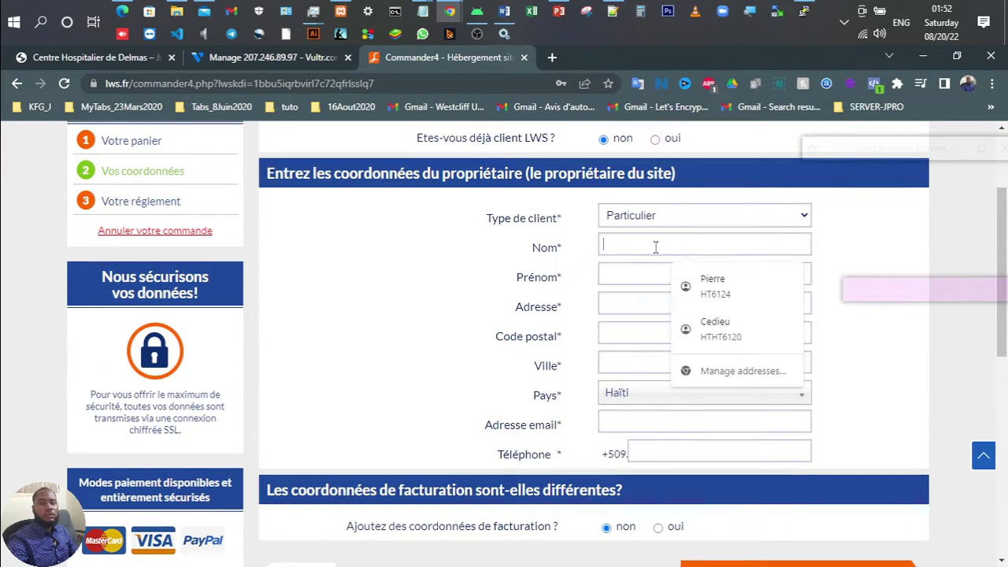
pyautogui.click(686, 282)
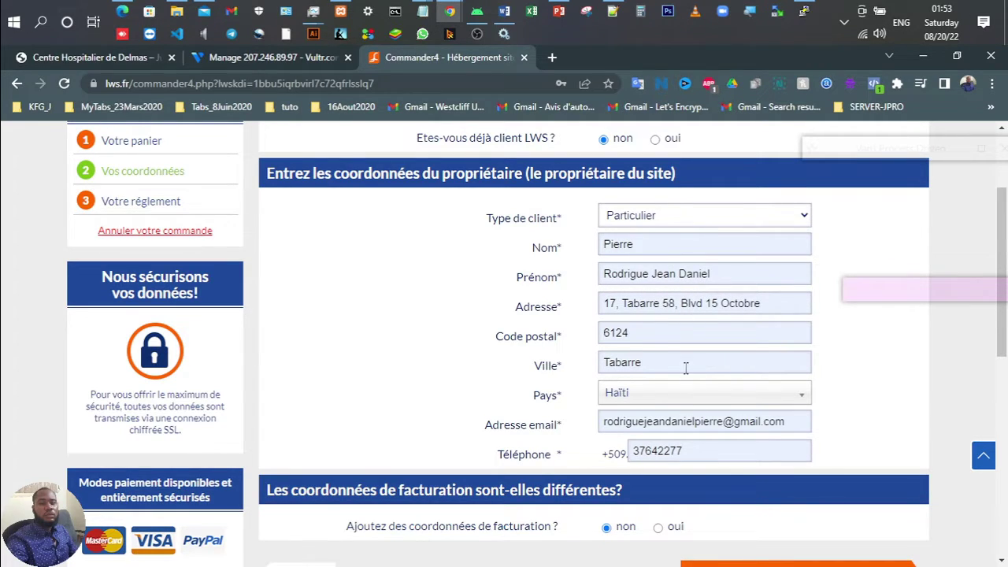
pyautogui.scroll(-1, 684, 330)
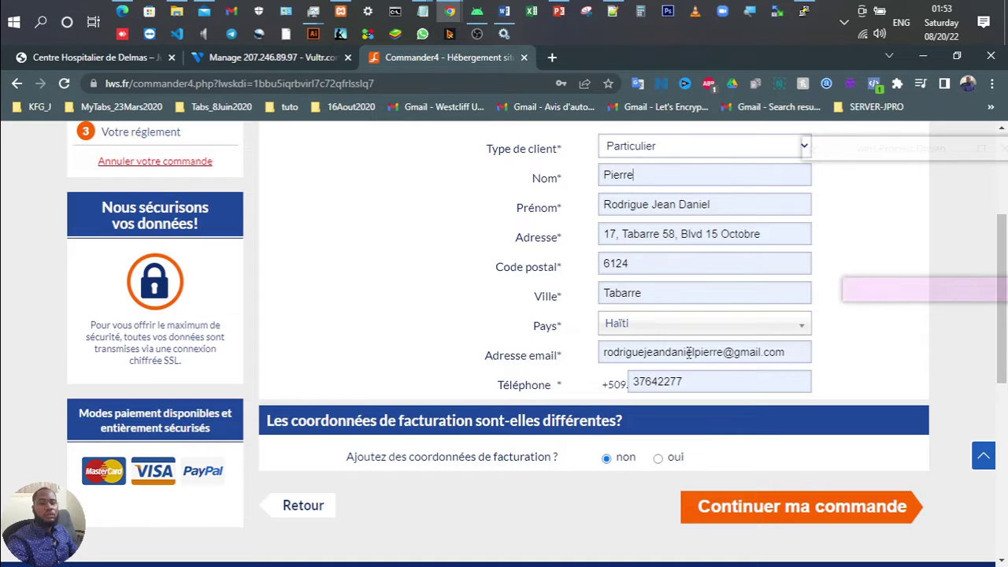
pyautogui.scroll(-2, 689, 355)
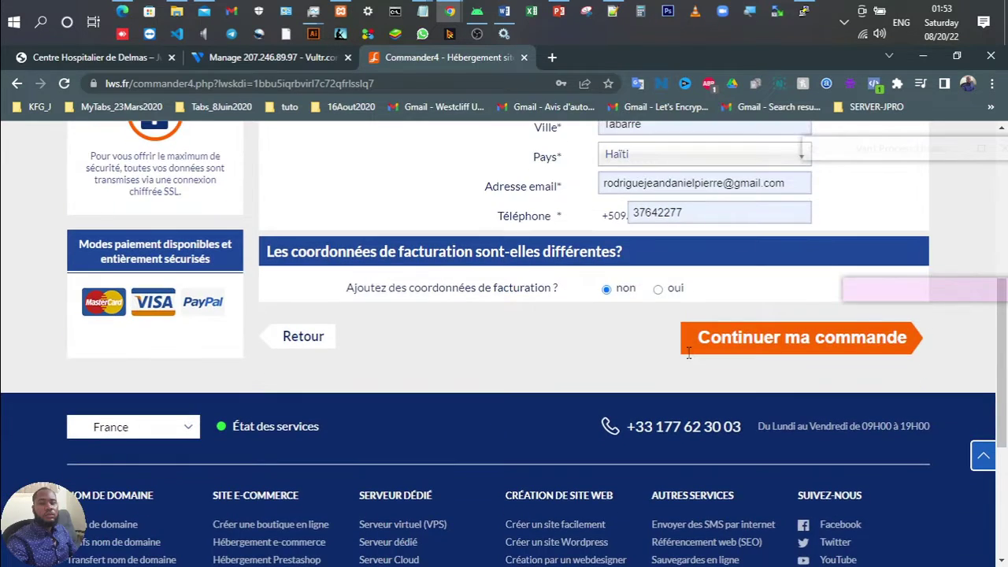
pyautogui.scroll(3, 689, 355)
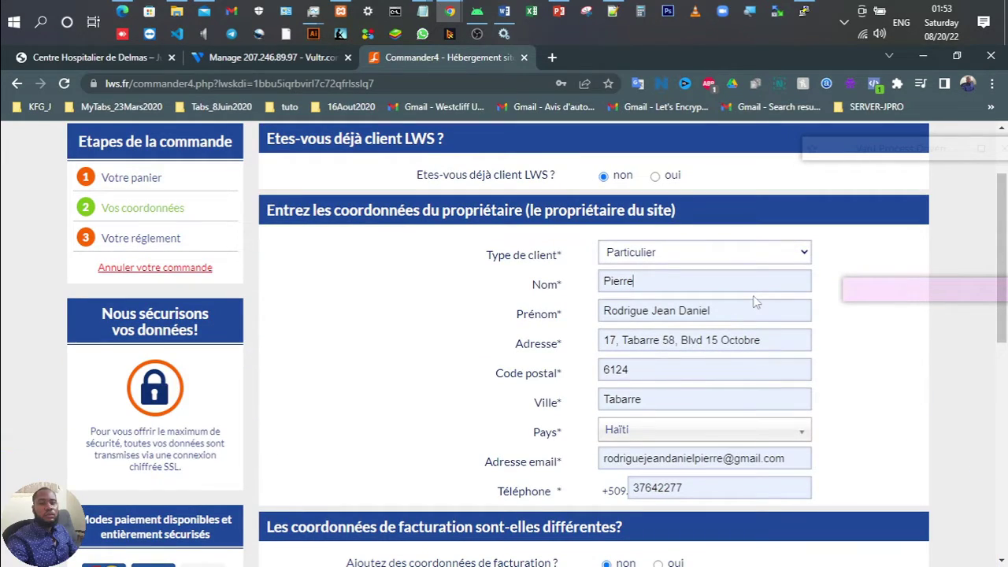
pyautogui.scroll(-3, 650, 331)
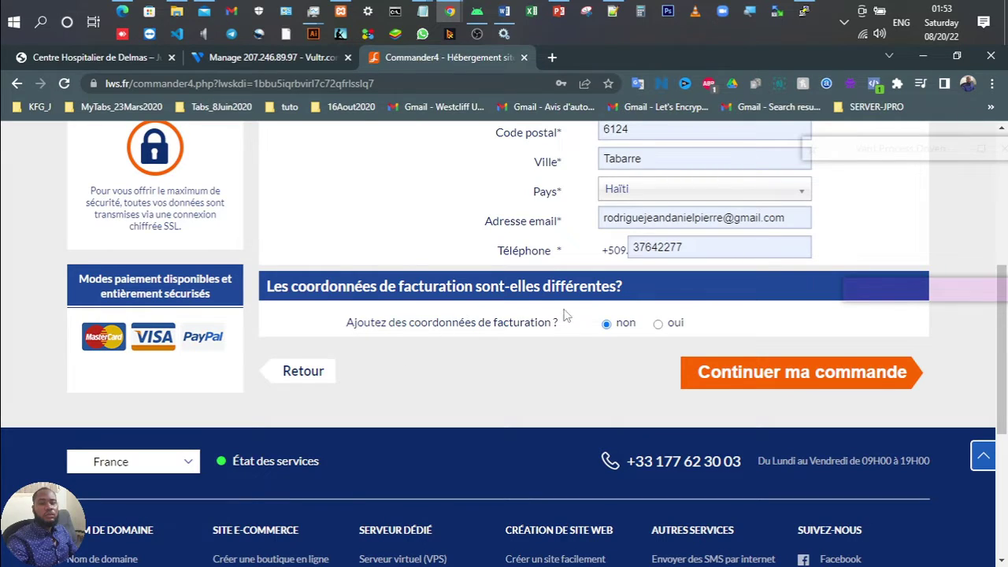
# Step: Turn on separate billing details as Particulier and fill them from a saved address
pyautogui.click(658, 328)
pyautogui.scroll(-3, 623, 362)
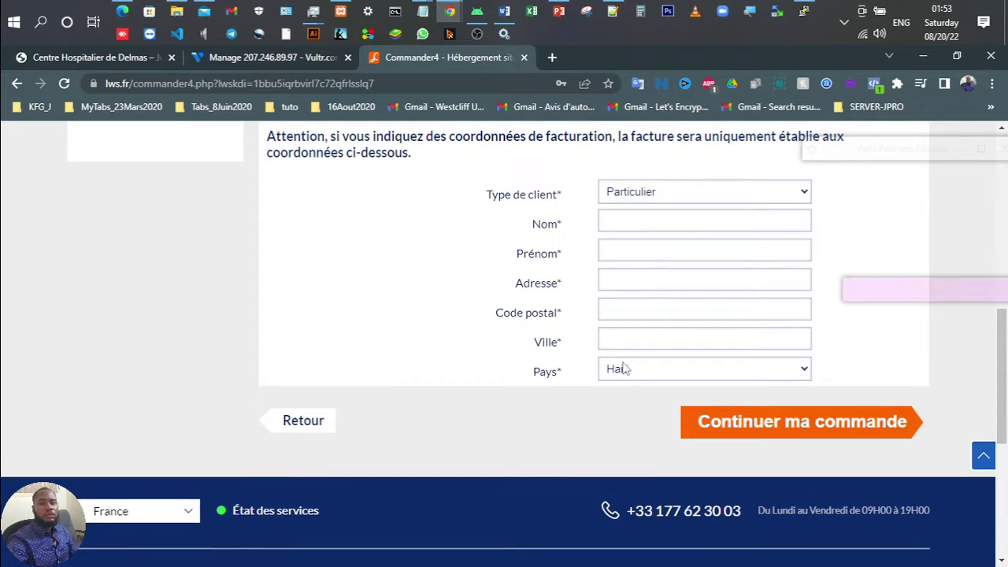
pyautogui.click(659, 192)
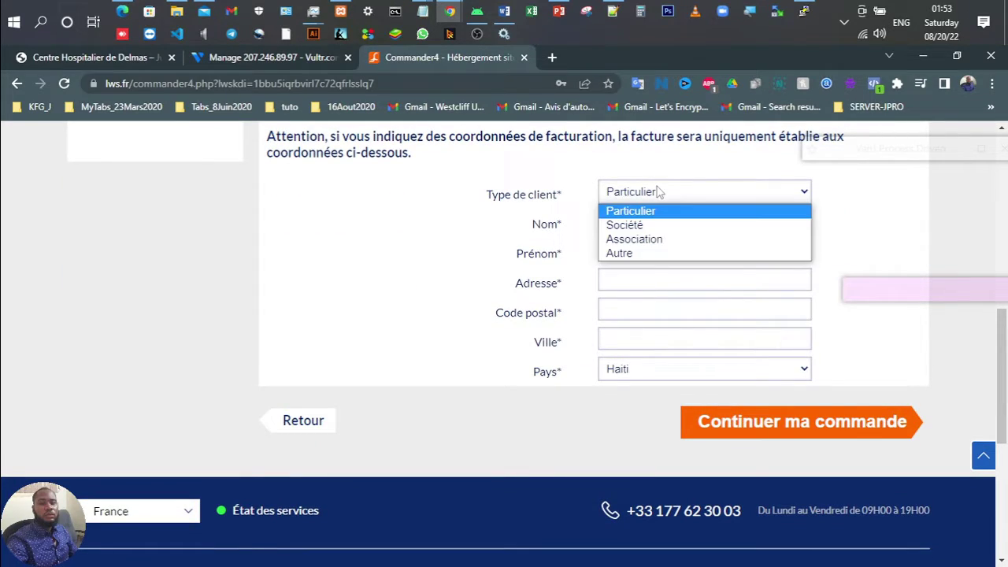
pyautogui.click(660, 192)
pyautogui.click(634, 218)
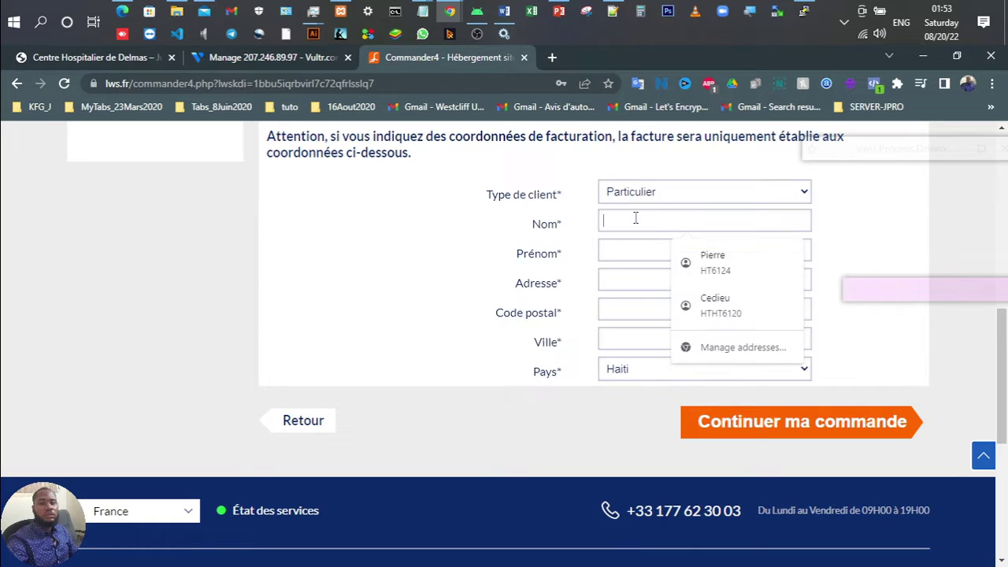
pyautogui.click(689, 263)
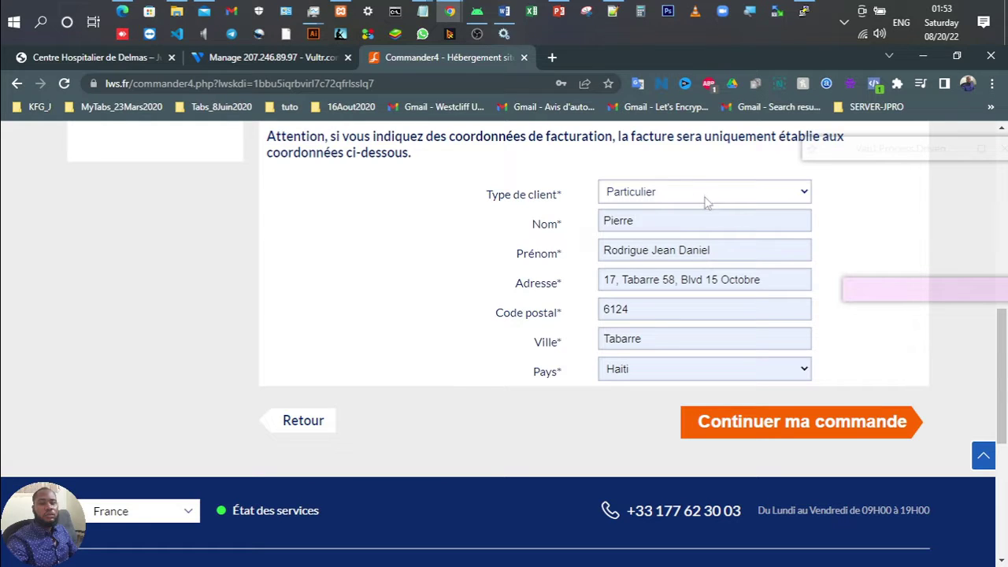
# Step: Scroll back up through the order form to the top
pyautogui.scroll(5, 706, 203)
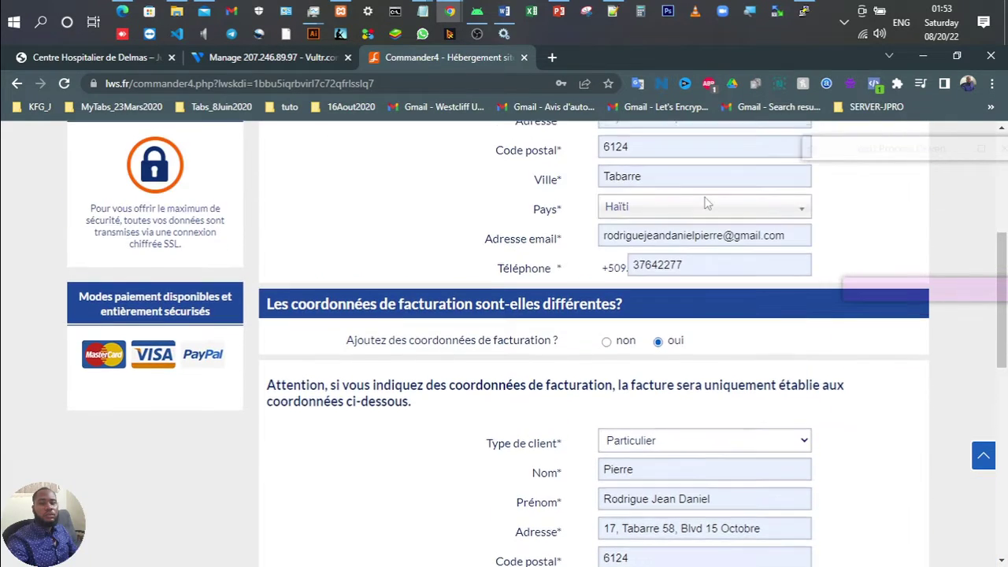
pyautogui.scroll(-3, 706, 203)
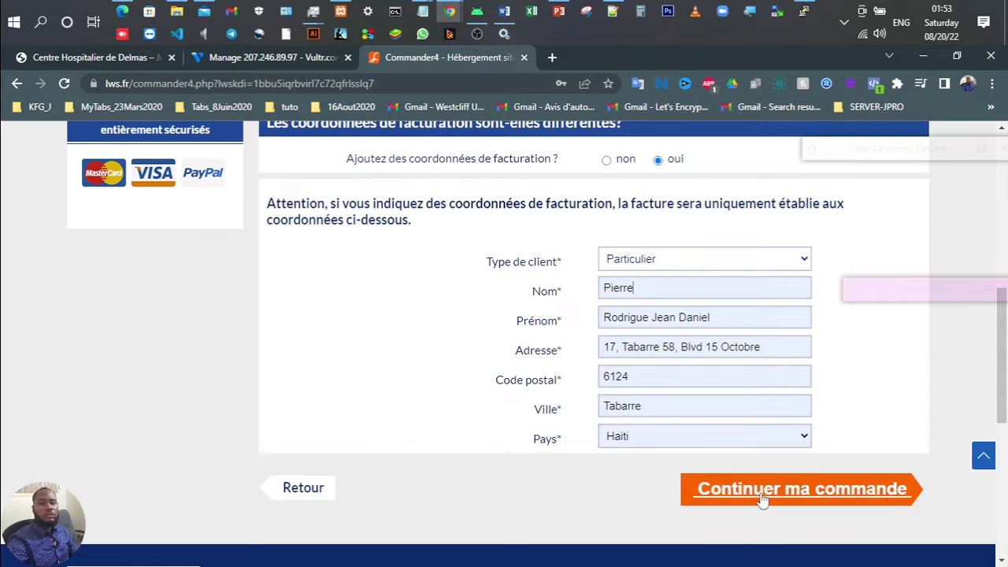
pyautogui.scroll(5, 504, 352)
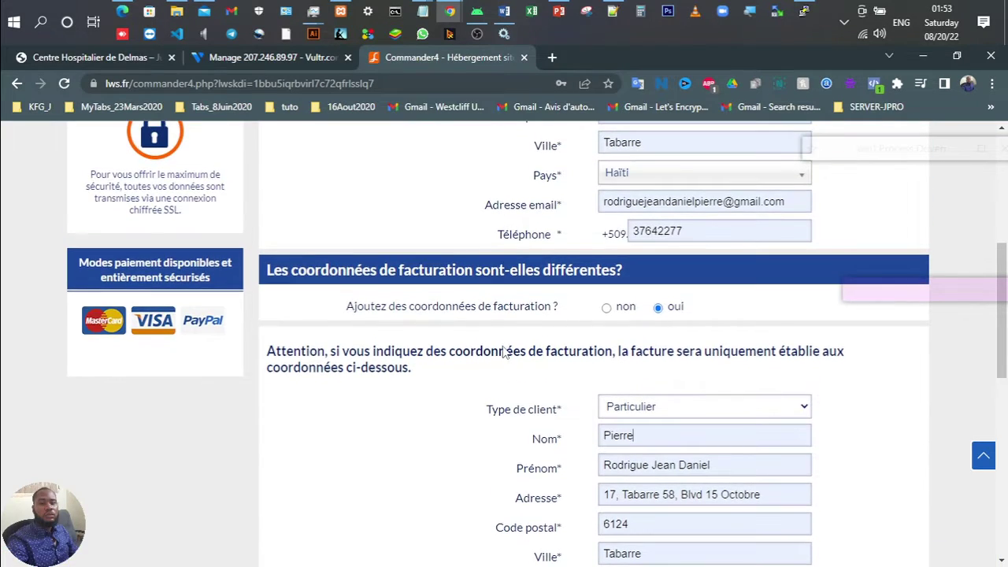
pyautogui.scroll(1, 505, 352)
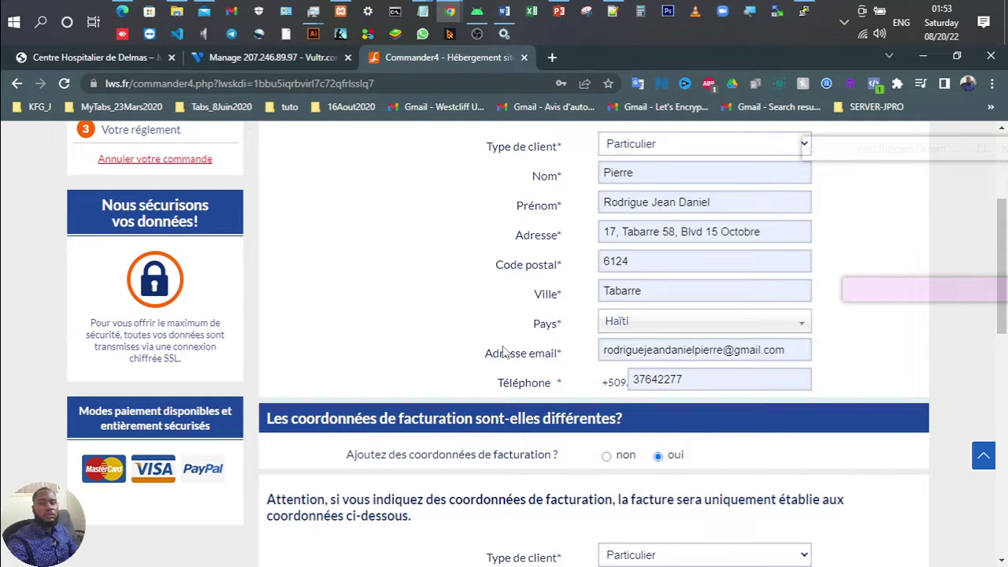
pyautogui.scroll(1, 505, 352)
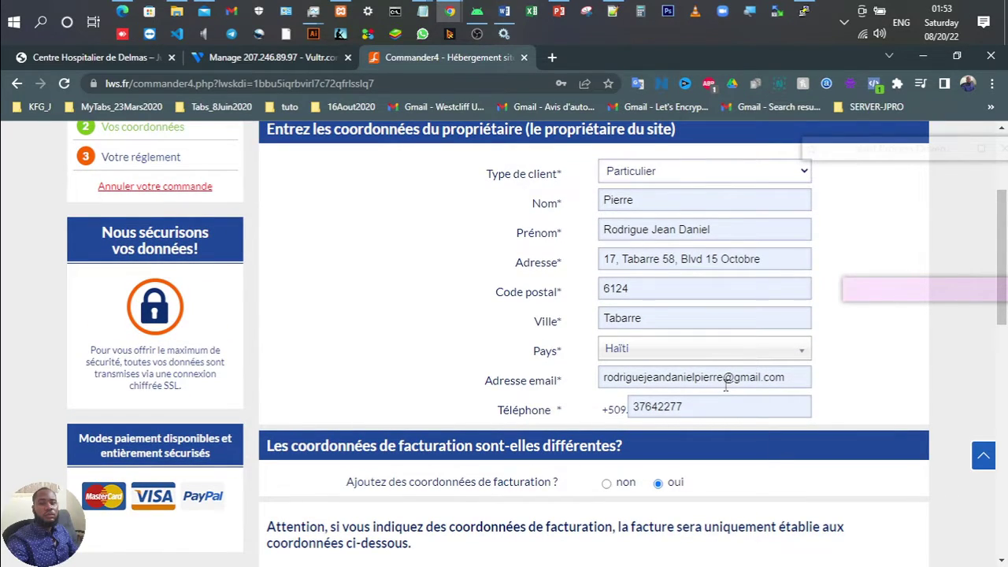
pyautogui.scroll(3, 725, 385)
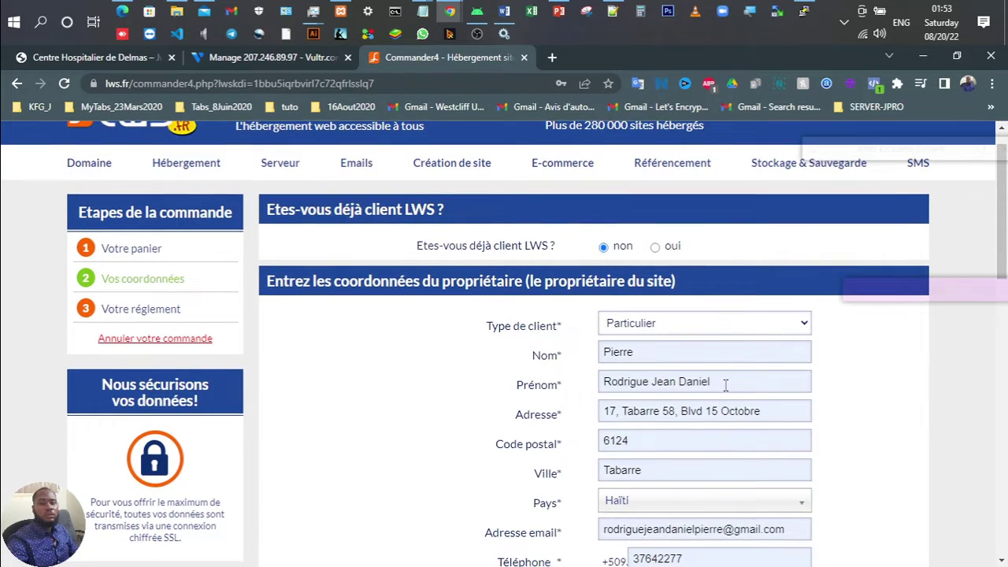
pyautogui.scroll(-6, 725, 385)
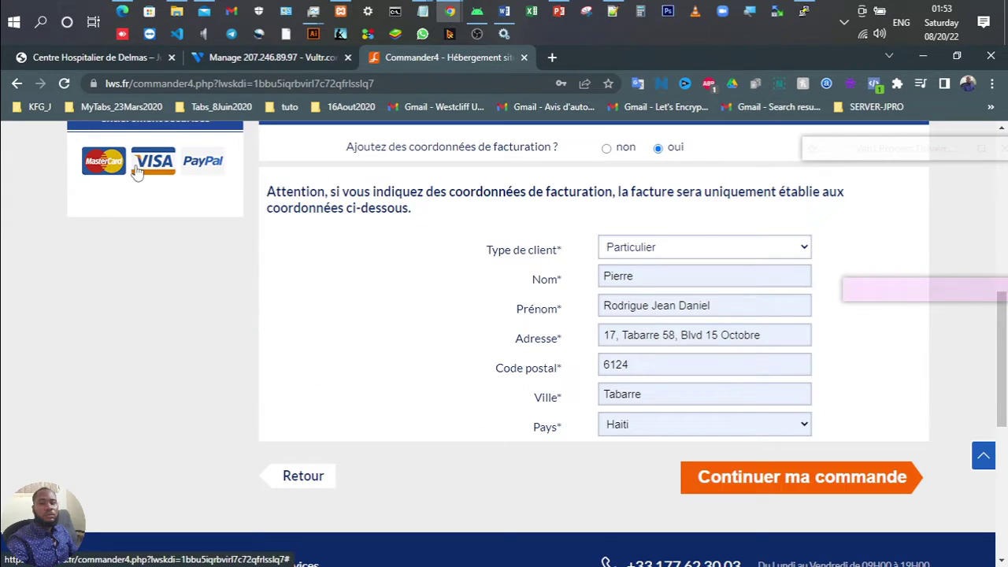
pyautogui.scroll(5, 549, 273)
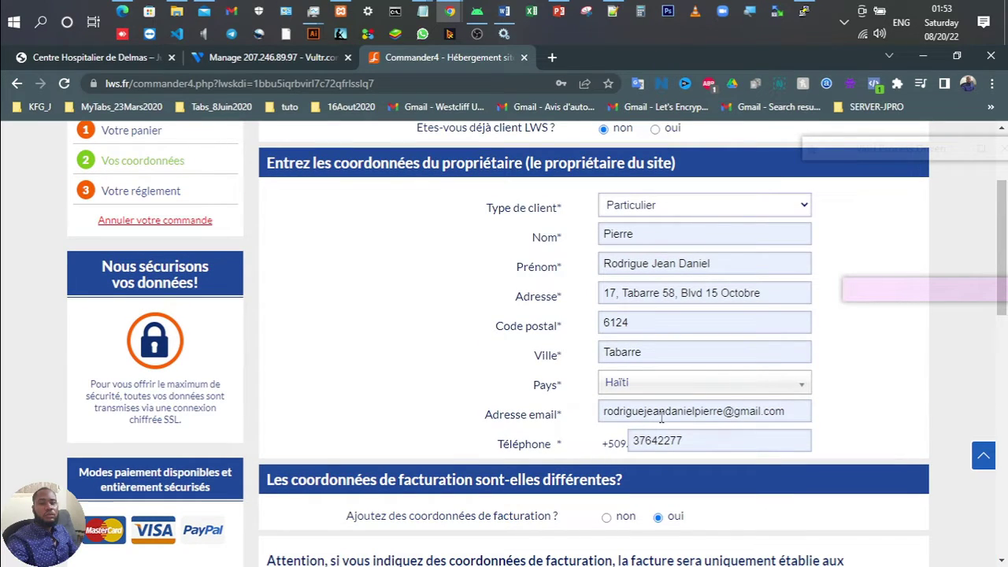
pyautogui.scroll(1, 663, 416)
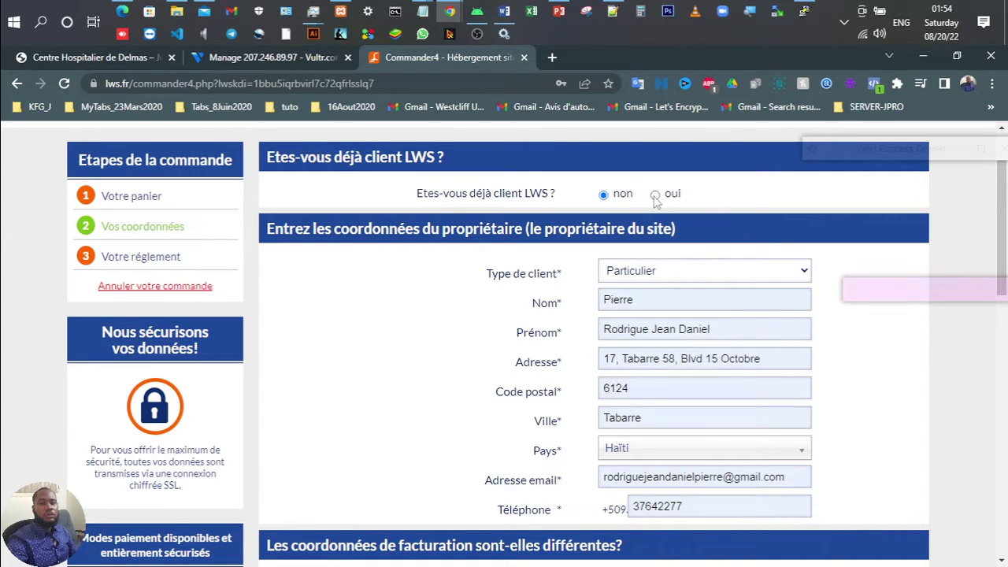
pyautogui.scroll(1, 655, 201)
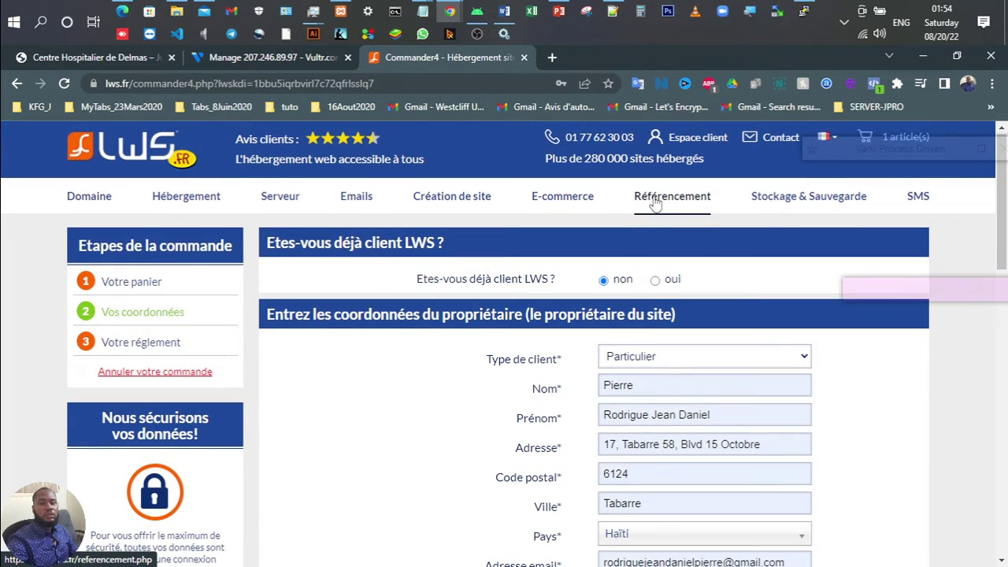
pyautogui.scroll(-10, 653, 203)
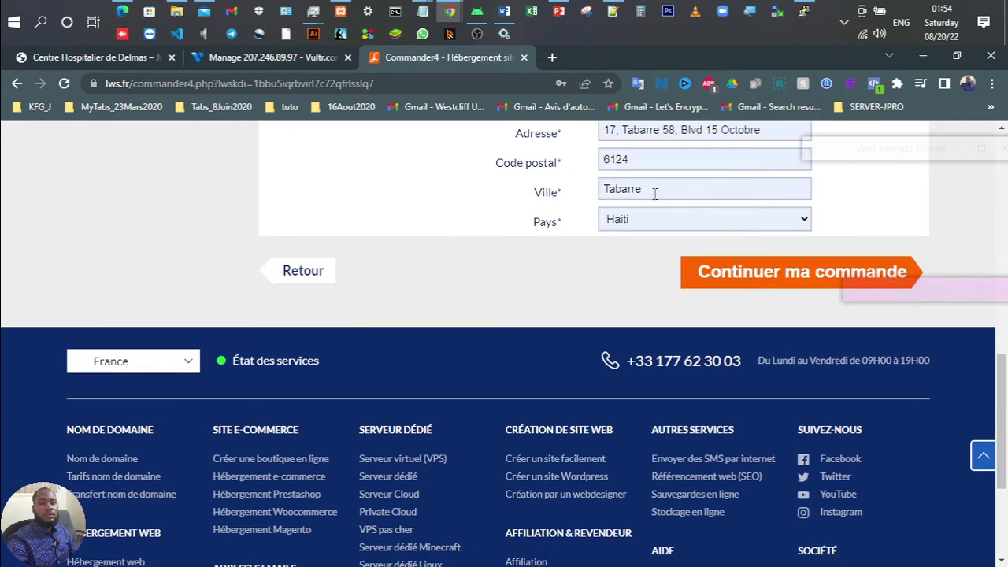
pyautogui.scroll(3, 610, 289)
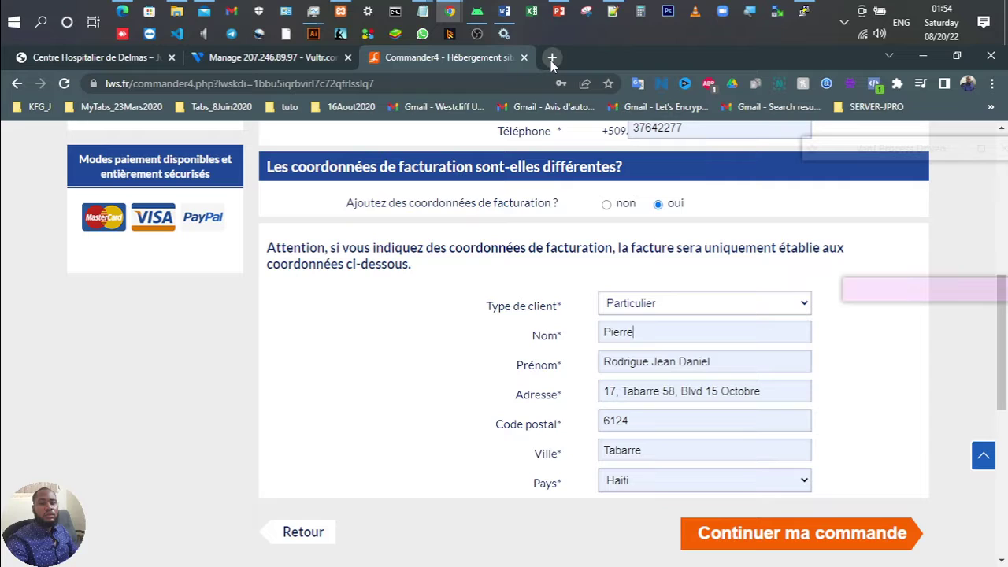
pyautogui.scroll(-5, 677, 272)
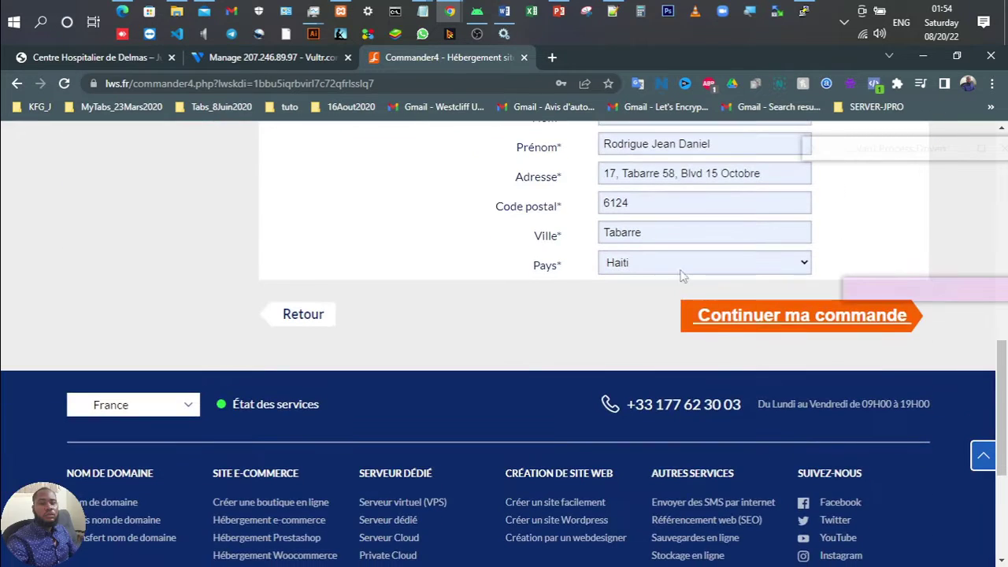
pyautogui.scroll(2, 668, 270)
pyautogui.scroll(4, 669, 270)
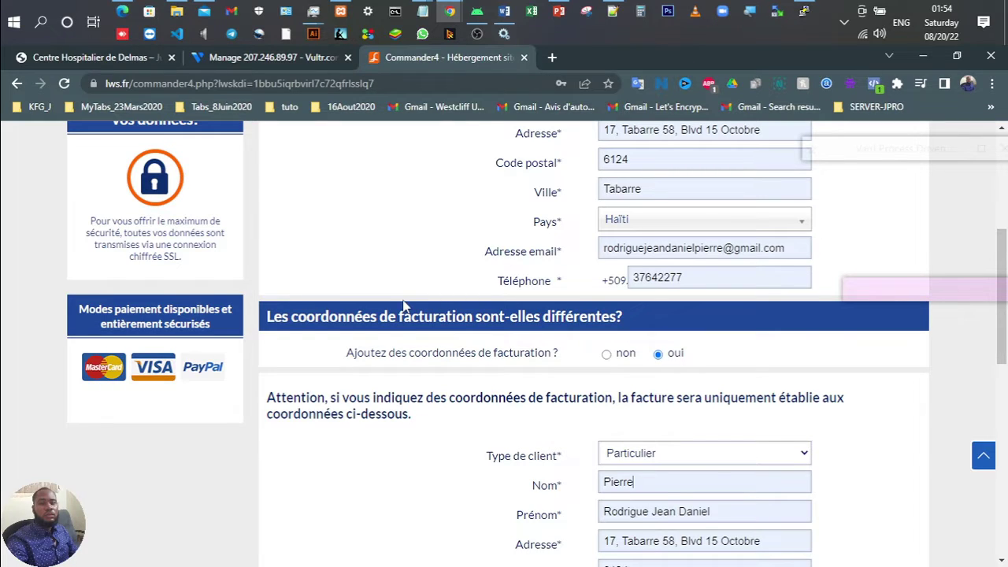
pyautogui.scroll(4, 404, 307)
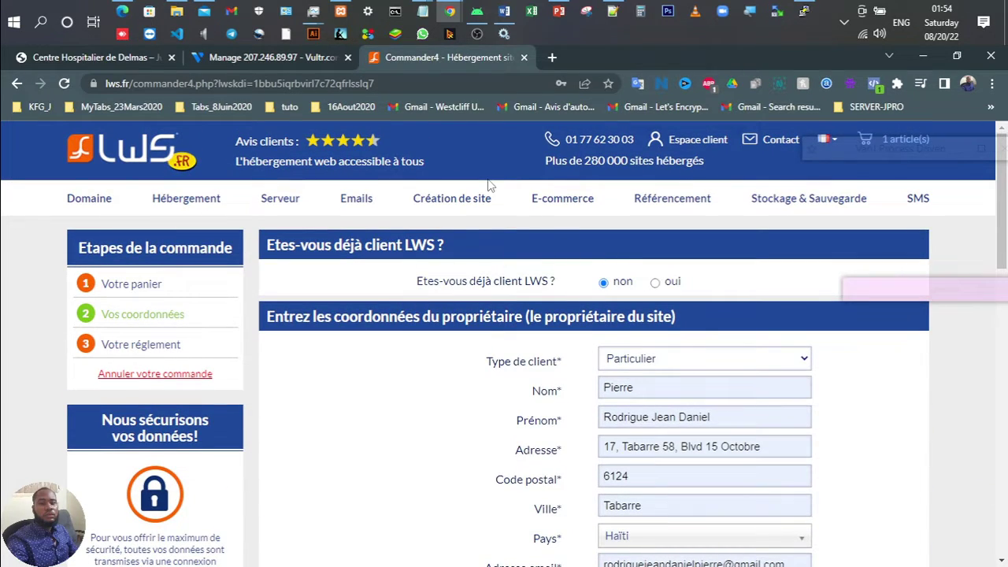
# Step: From the lws.fr homepage, log in to the Espace client, solving the taxi image reCAPTCHA
pyautogui.click(150, 154)
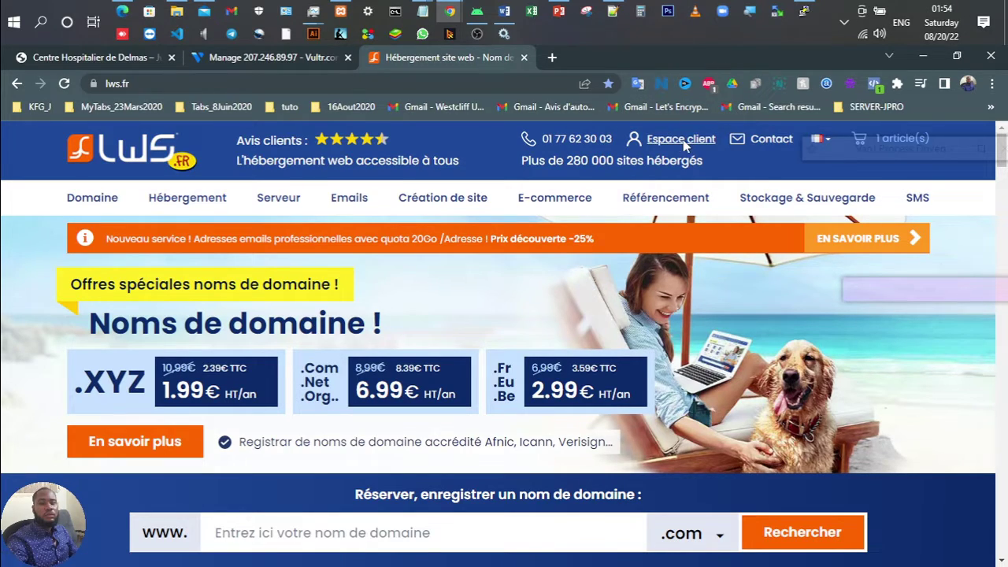
pyautogui.click(682, 141)
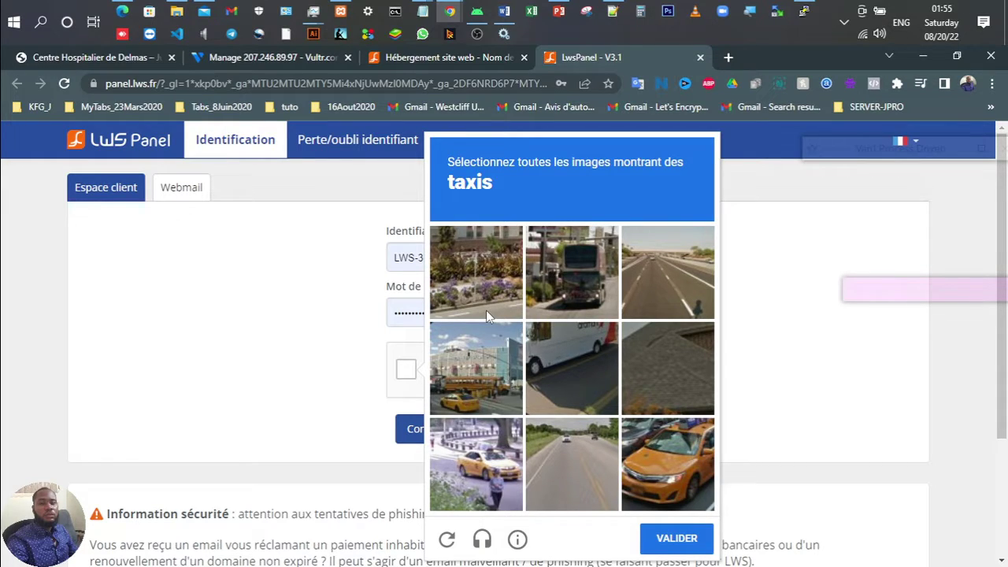
pyautogui.click(475, 367)
pyautogui.click(475, 464)
pyautogui.click(667, 464)
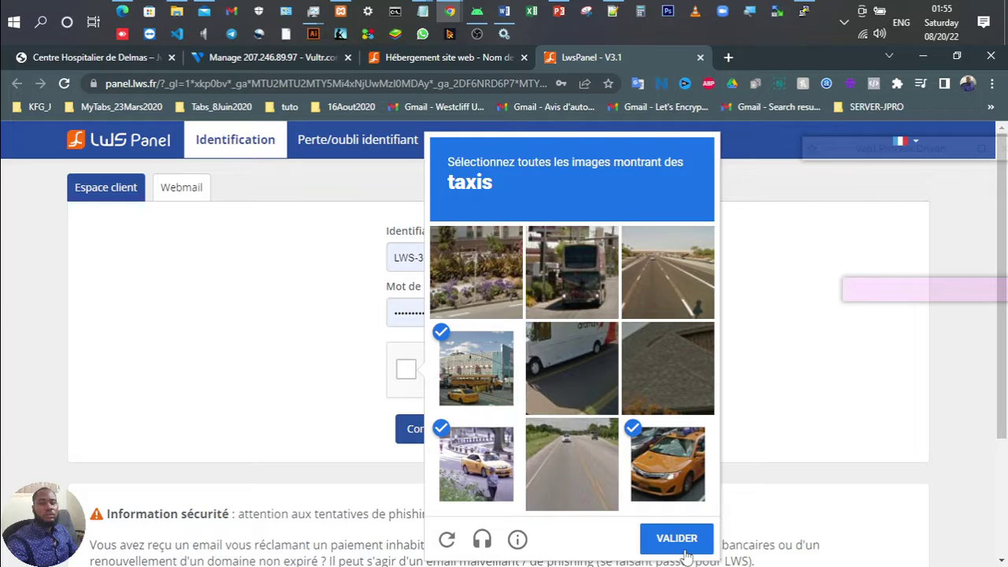
pyautogui.click(679, 543)
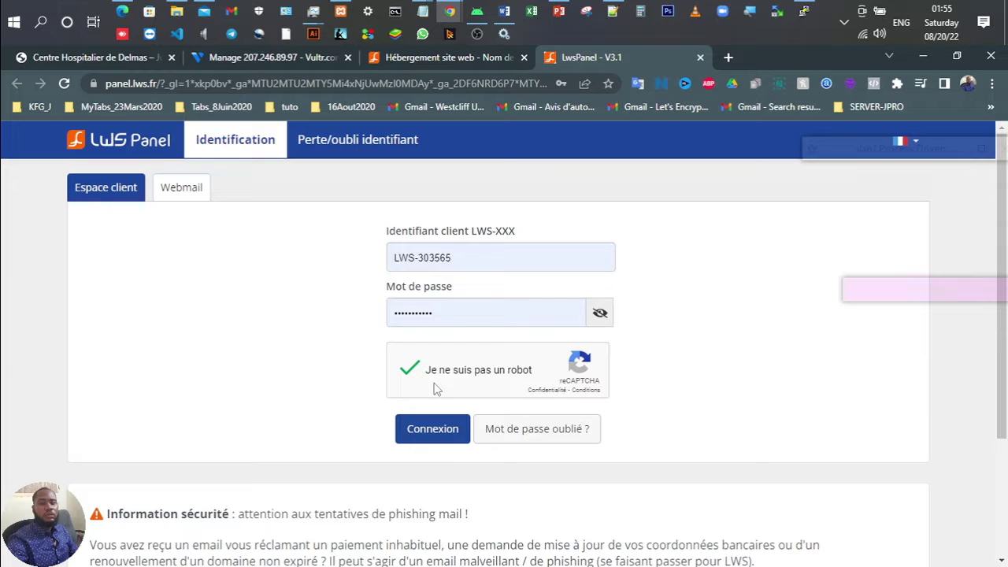
pyautogui.click(421, 431)
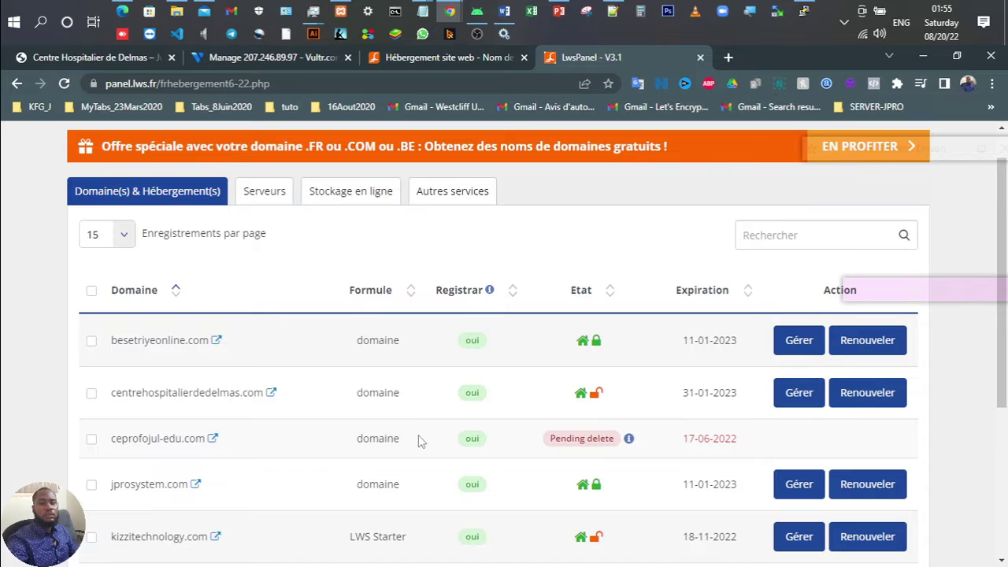
pyautogui.scroll(-1, 418, 438)
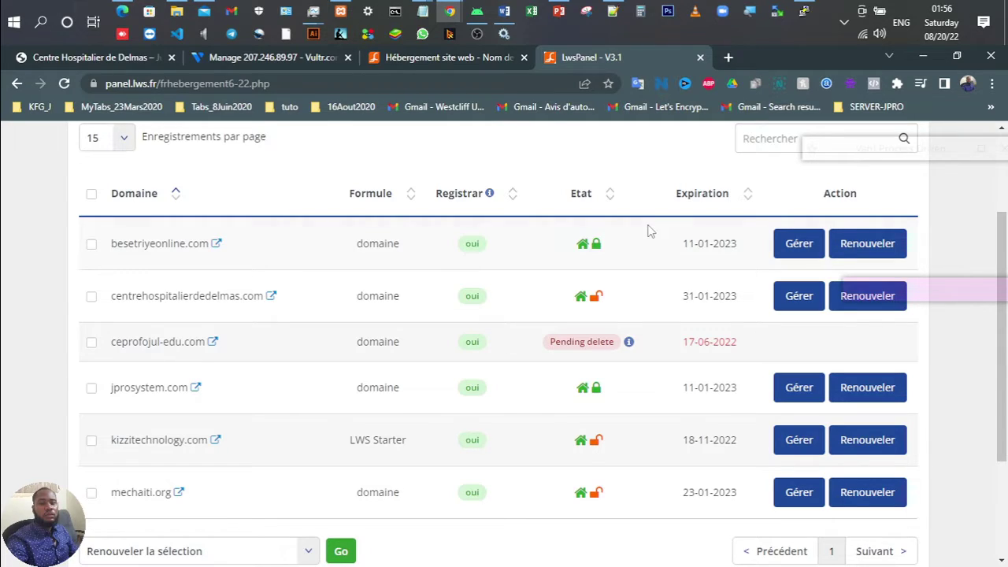
pyautogui.scroll(1, 649, 229)
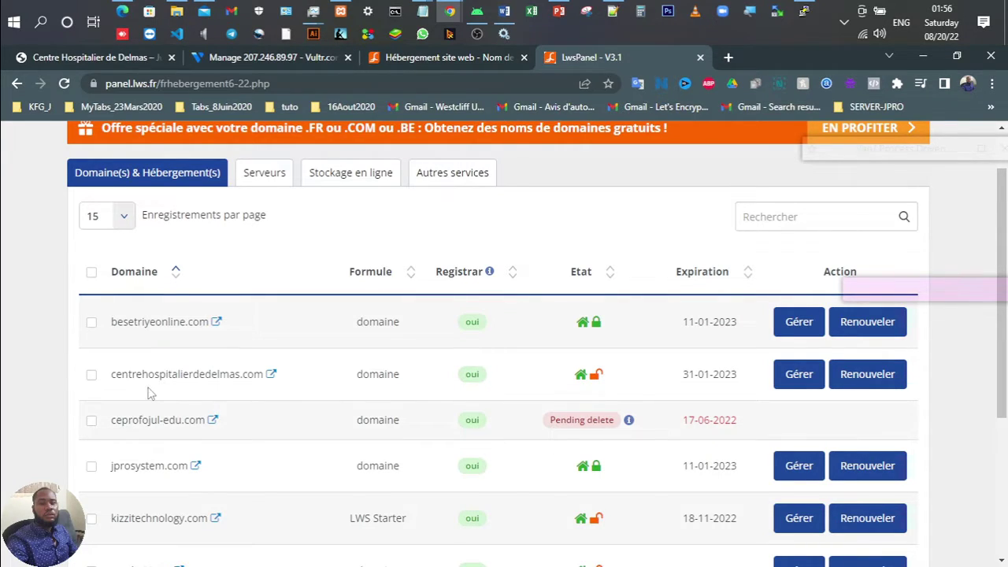
# Step: Open the DNS zone records for centrehospitalierdedelmas.com
pyautogui.click(799, 375)
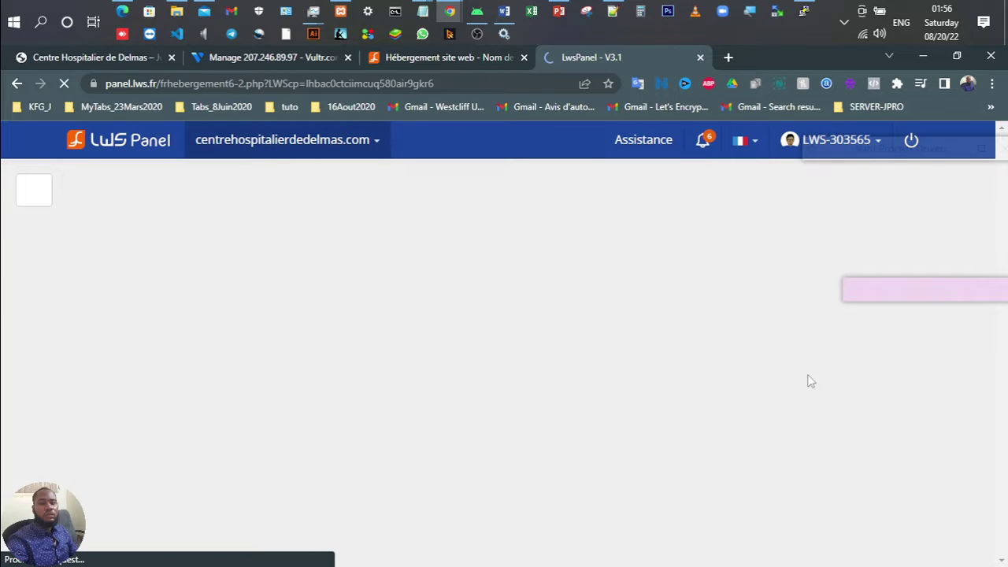
pyautogui.scroll(-4, 650, 364)
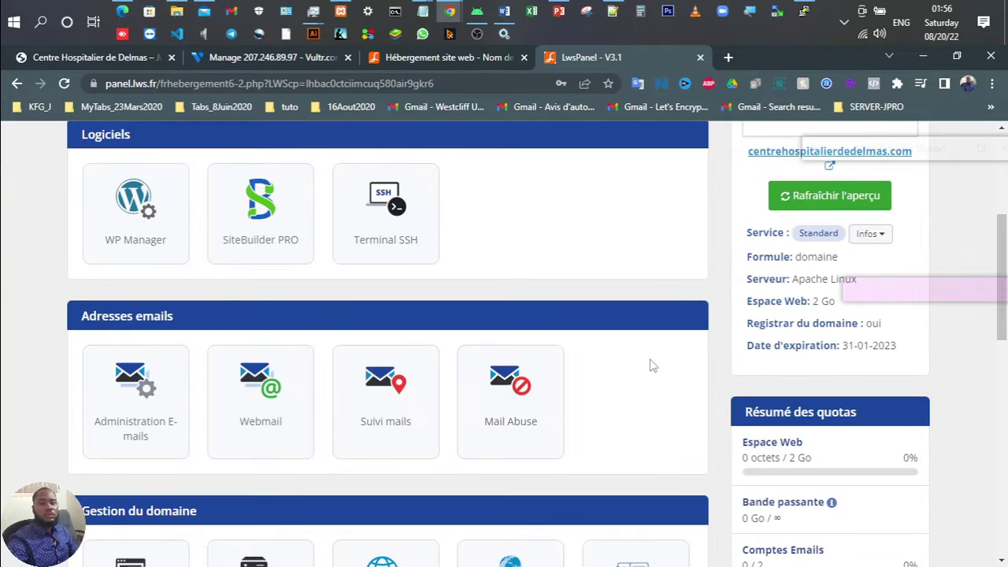
pyautogui.scroll(-3, 650, 364)
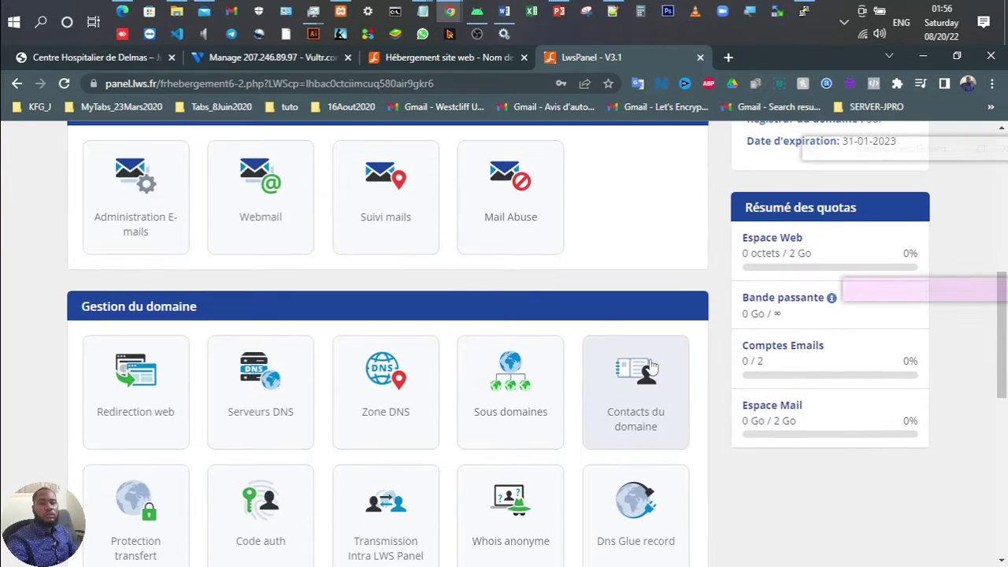
pyautogui.click(364, 392)
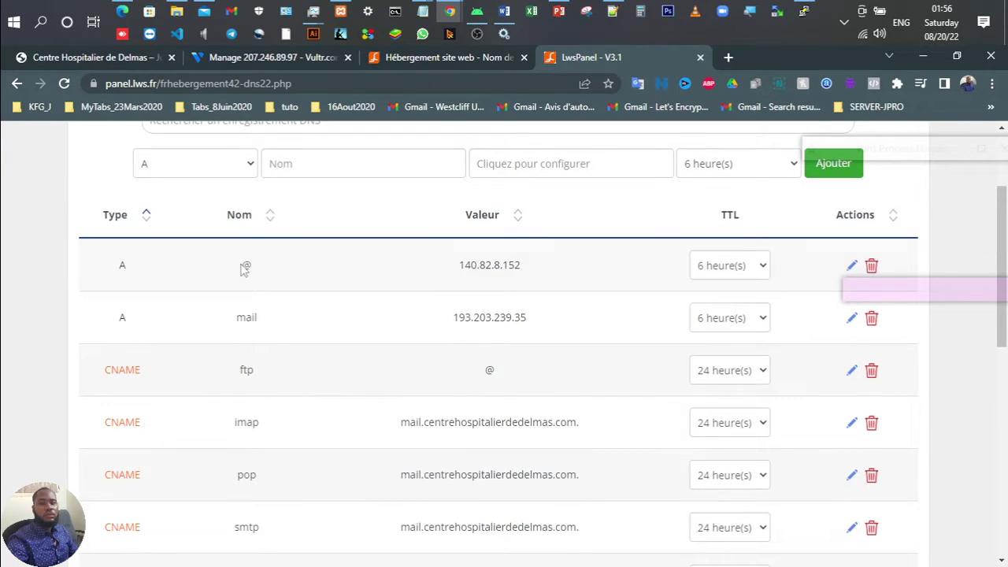
# Step: Copy the server IP 207.246.89.97 from the Vultr server overview
pyautogui.click(304, 60)
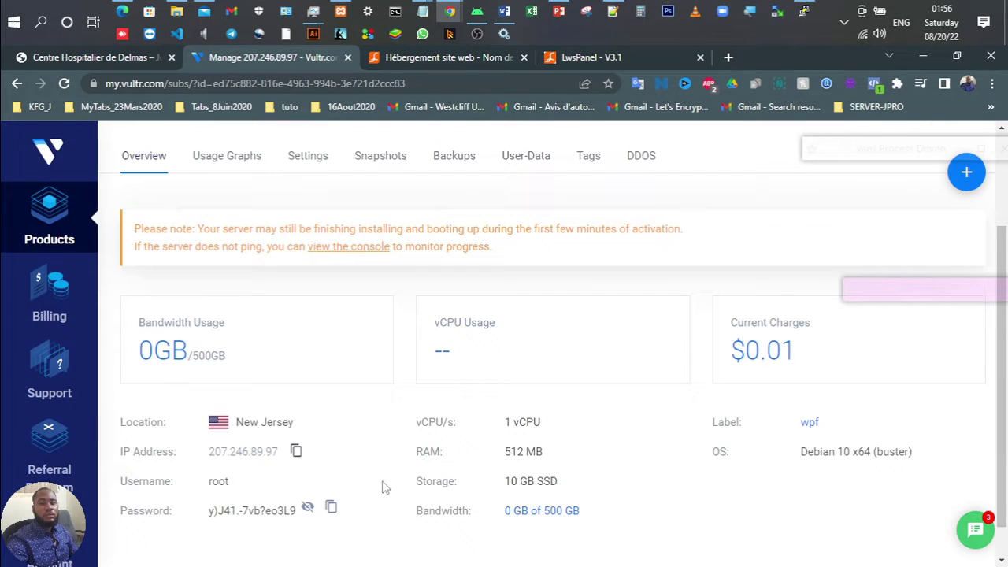
pyautogui.click(296, 453)
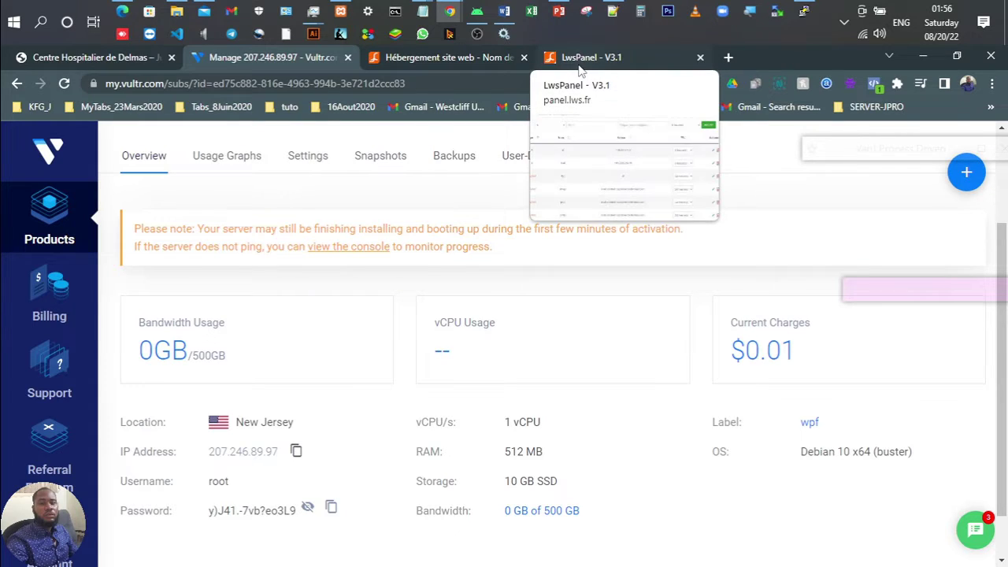
pyautogui.click(578, 67)
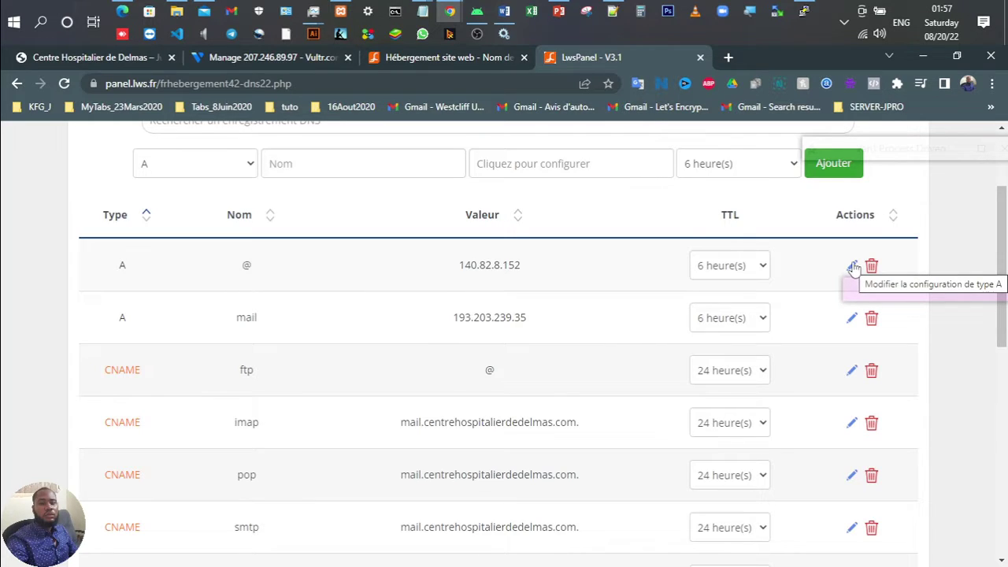
# Step: Replace the @ A record address 140.82.8.152 with 207.246.89.97 and save
pyautogui.click(852, 267)
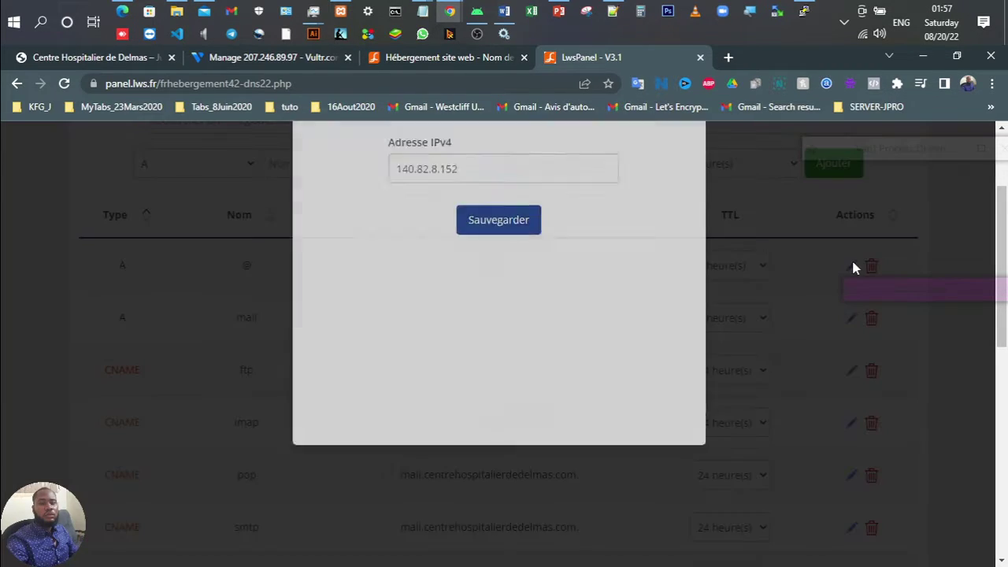
pyautogui.doubleClick(475, 258)
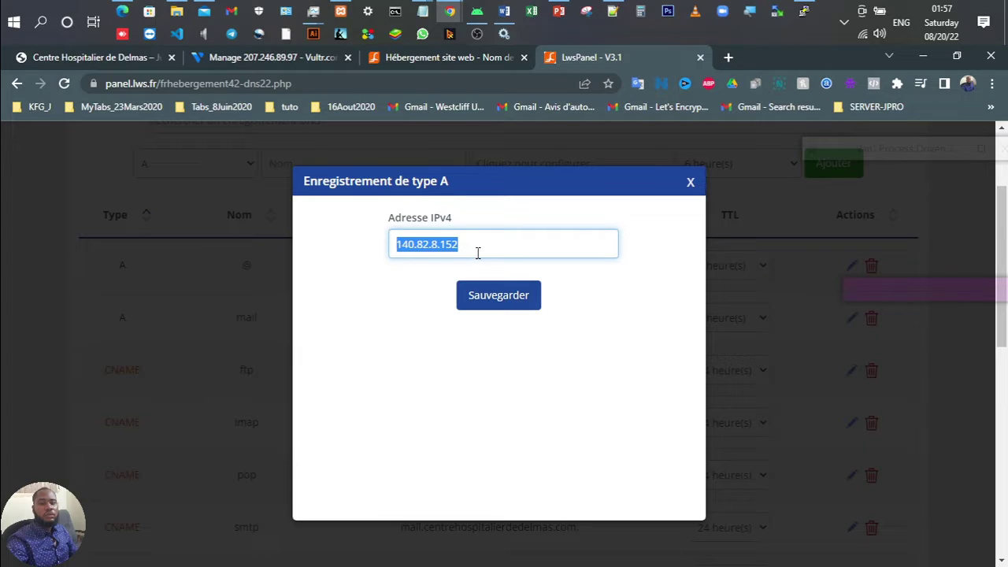
pyautogui.click(475, 256)
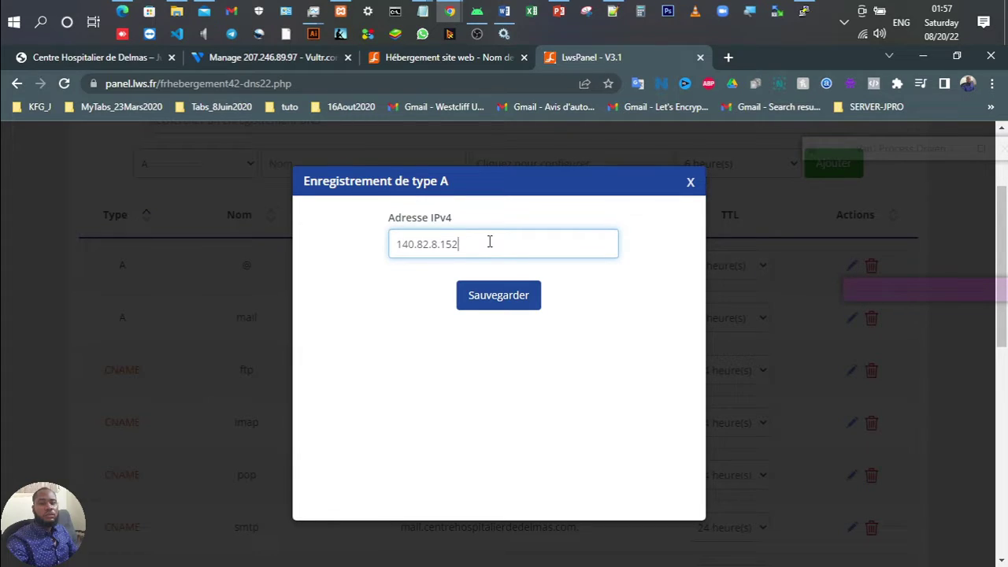
pyautogui.hotkey('ctrl', 'v')
pyautogui.hotkey('ctrl', 'z')
pyautogui.hotkey('ctrl', 'v')
pyautogui.click(462, 244)
pyautogui.press('BackSpace')
pyautogui.hotkey('shift', 'Home')
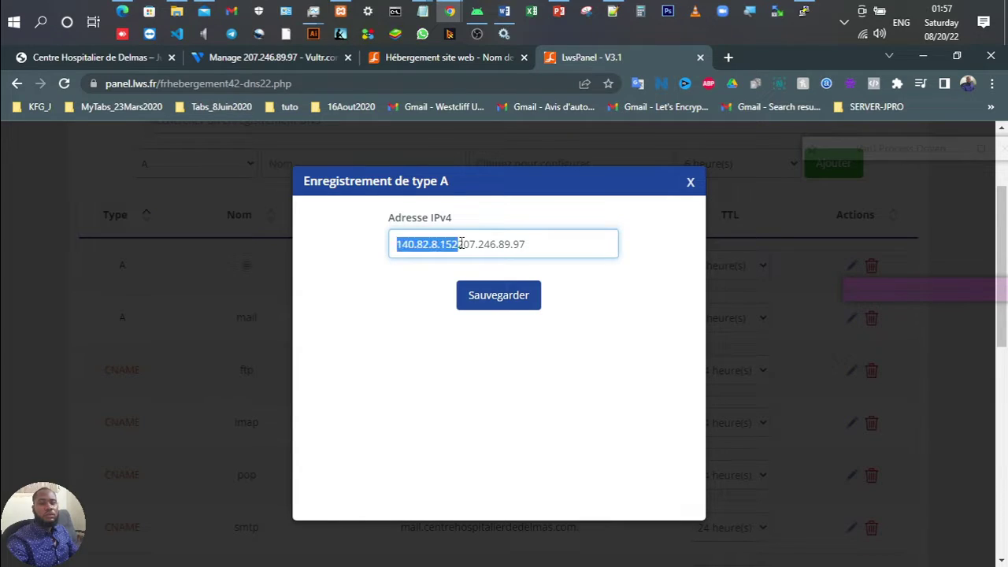
pyautogui.press('BackSpace')
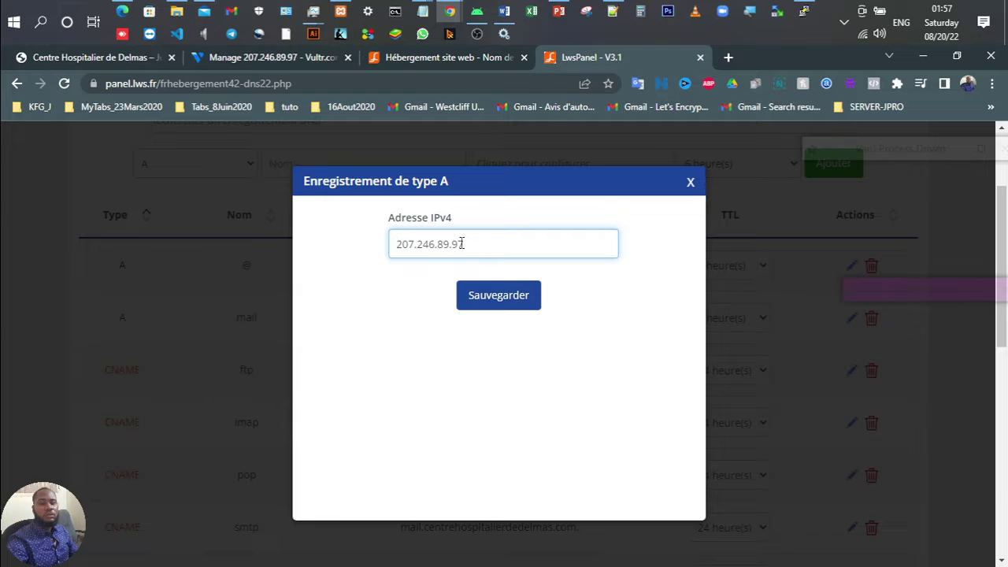
pyautogui.click(491, 304)
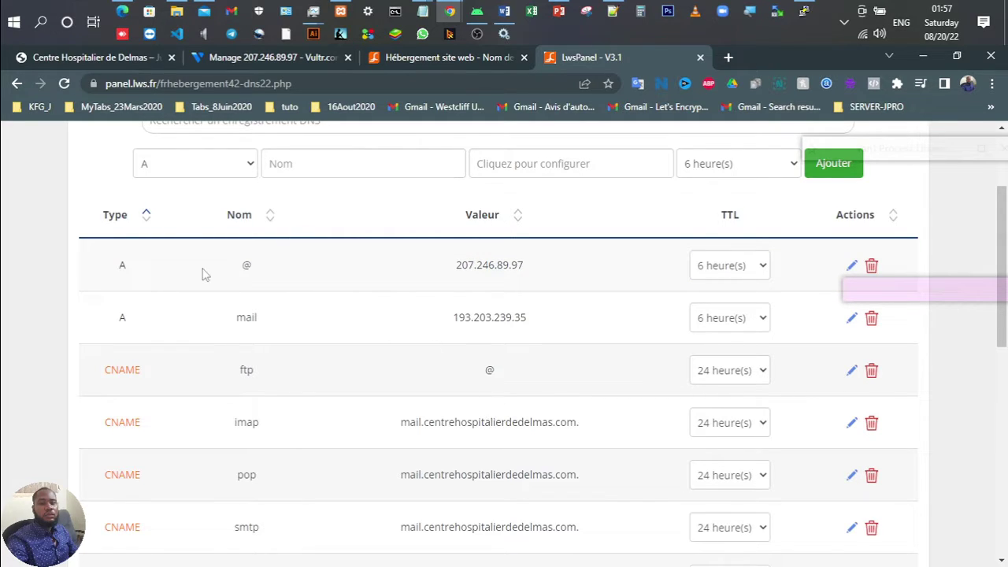
pyautogui.scroll(3, 272, 250)
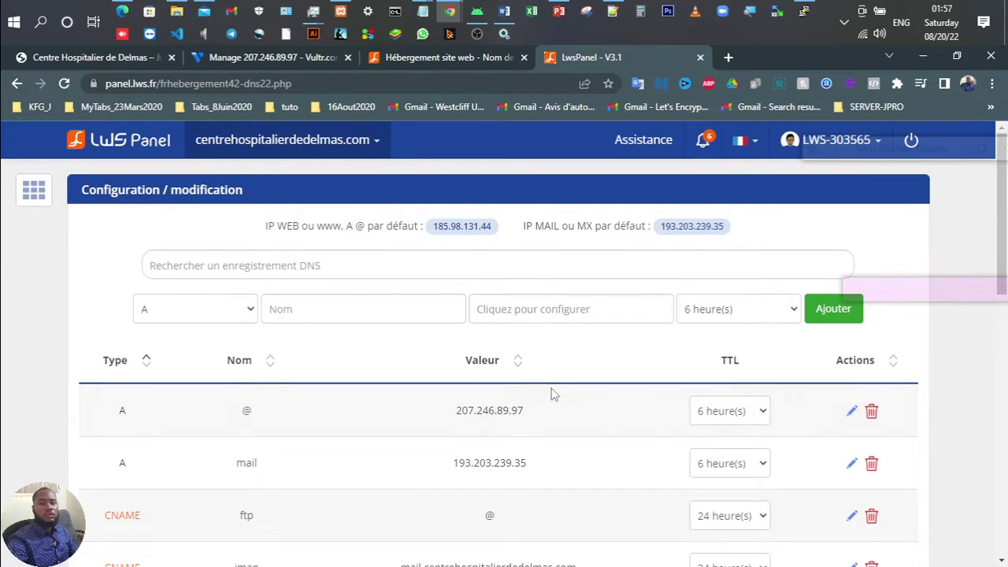
# Step: Record the old address 140.82.8.152 on a new line 63 of the Notepad++ notes
pyautogui.scroll(-1, 551, 394)
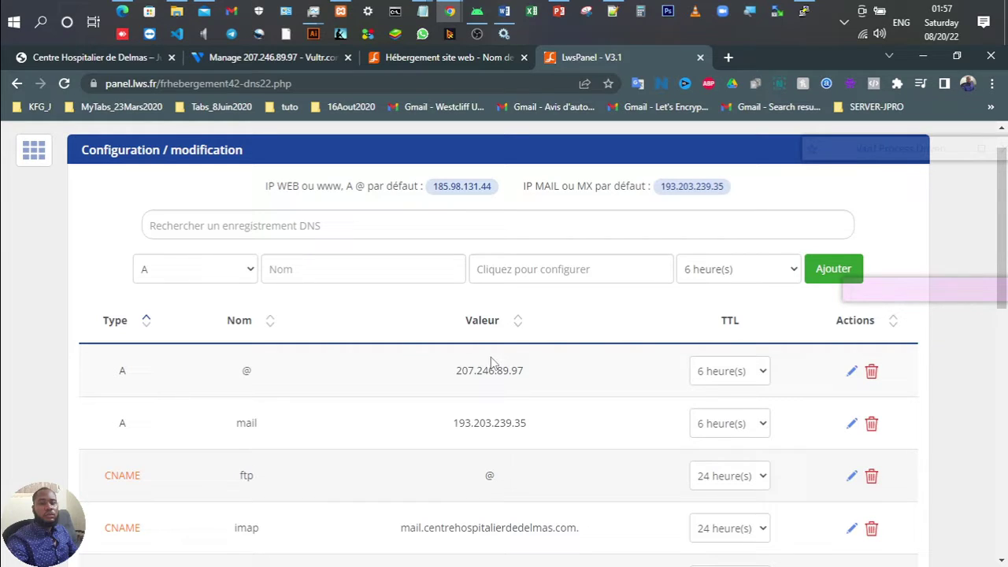
pyautogui.click(612, 11)
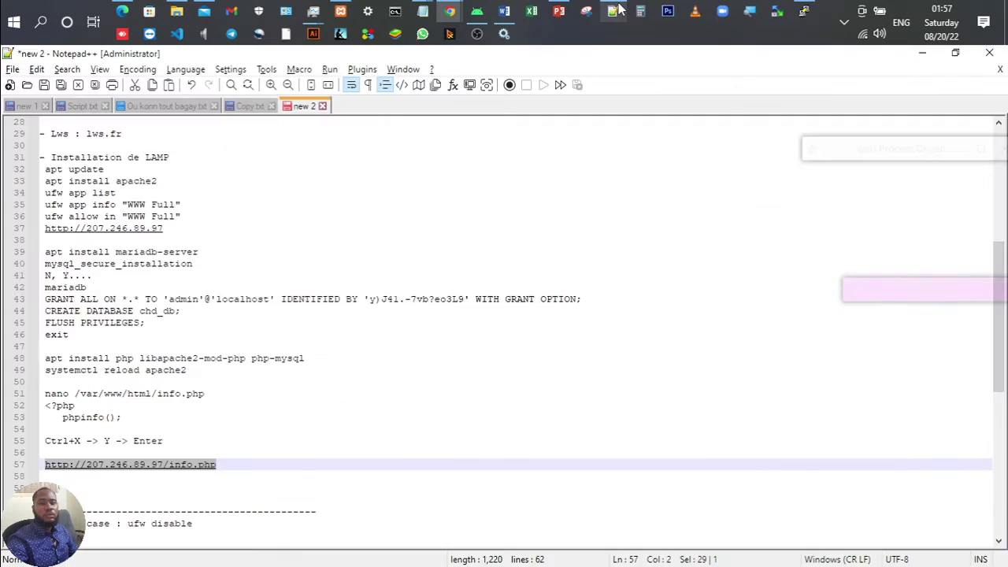
pyautogui.scroll(-5, 228, 355)
pyautogui.click(228, 349)
pyautogui.press('Return')
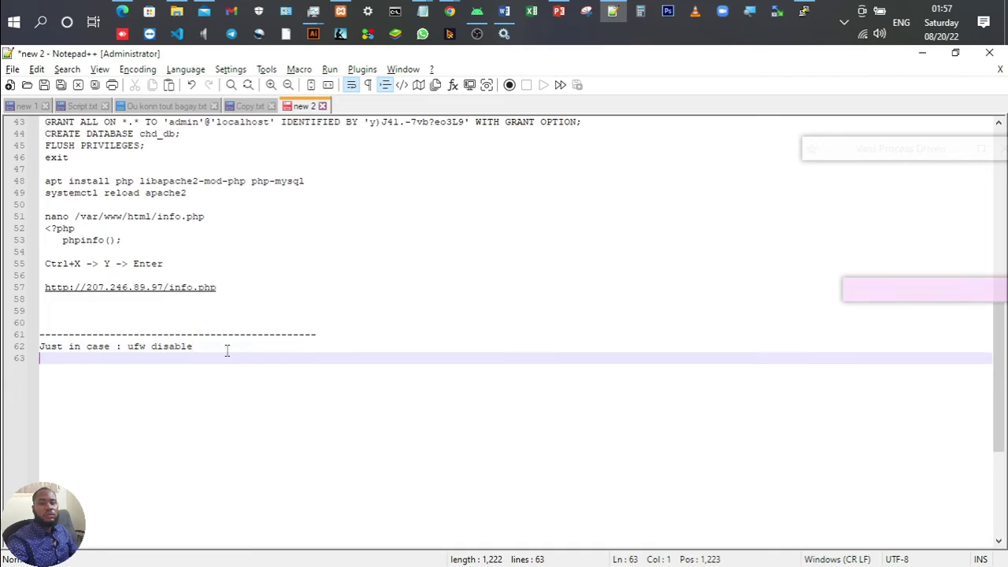
pyautogui.hotkey('ctrl', 'v')
# Step: Back in Chrome, close the LWS Panel tab
pyautogui.hotkey('alt', 'Tab')
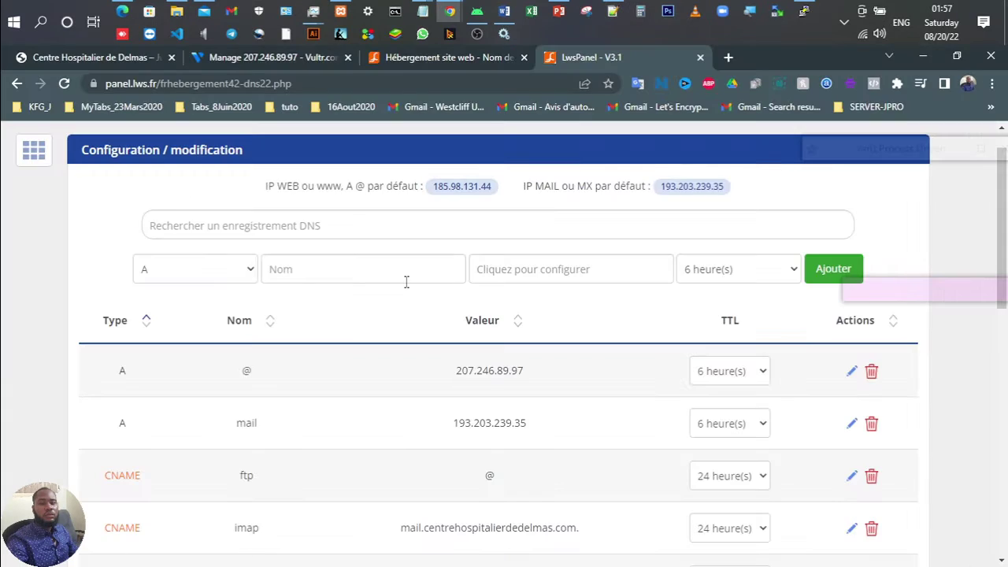
pyautogui.scroll(1, 405, 281)
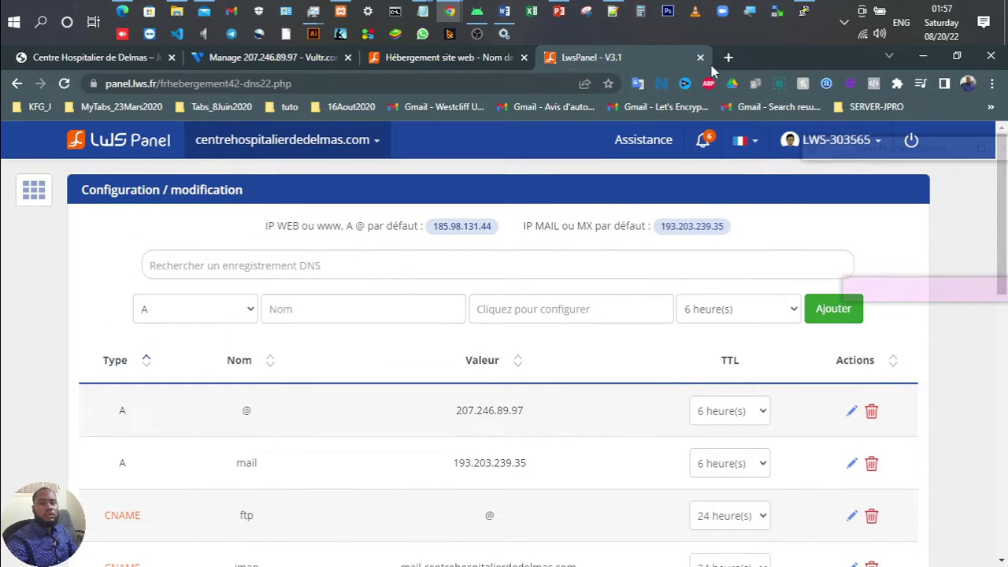
pyautogui.click(700, 57)
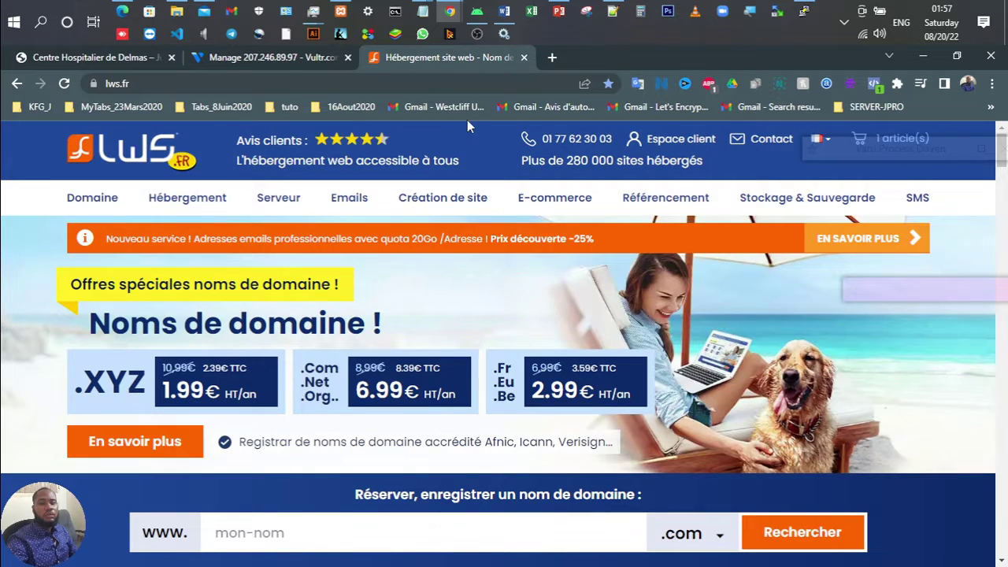
# Step: Close the lws.fr tab, advance the slide show to '6- Hebergement - Suite', then bring up PuTTY
pyautogui.click(528, 57)
pyautogui.click(559, 12)
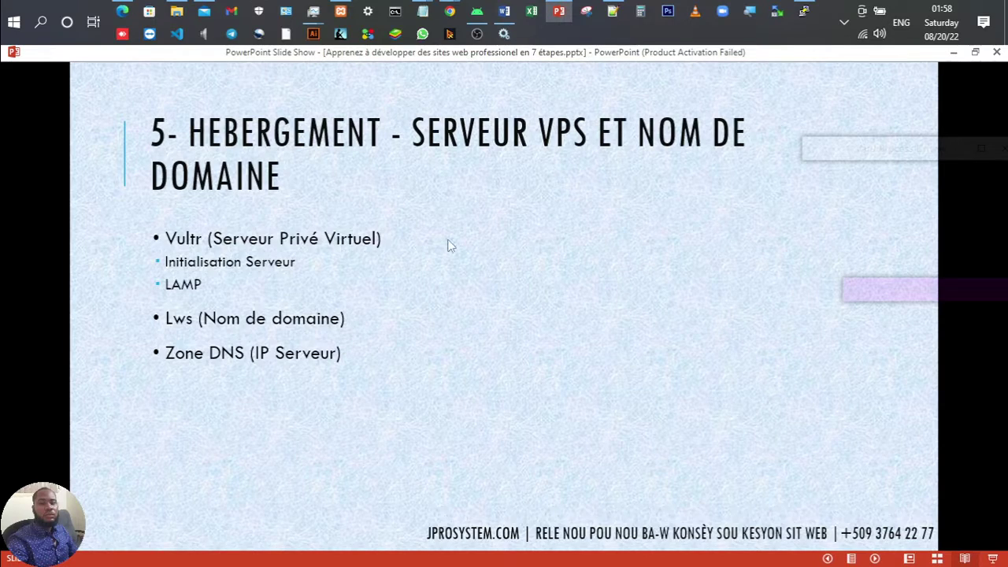
pyautogui.click(401, 306)
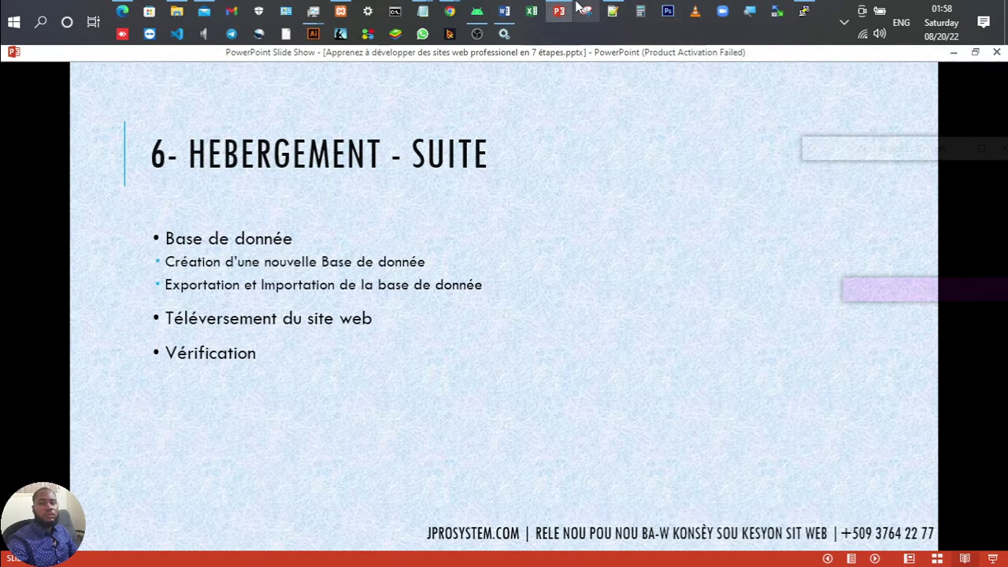
pyautogui.click(804, 19)
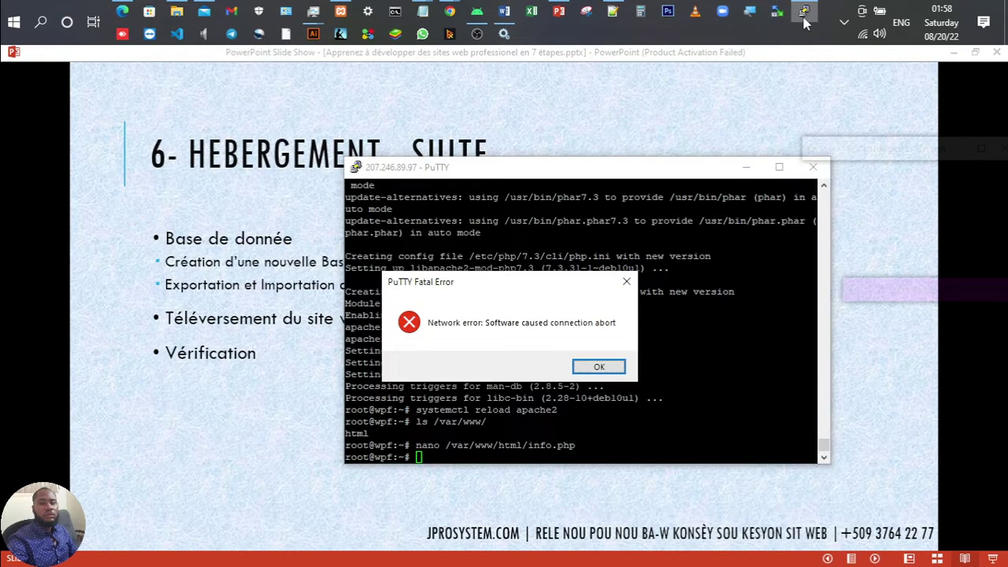
# Step: Dismiss the fatal error, restart the PuTTY session and enter root as login
pyautogui.click(576, 370)
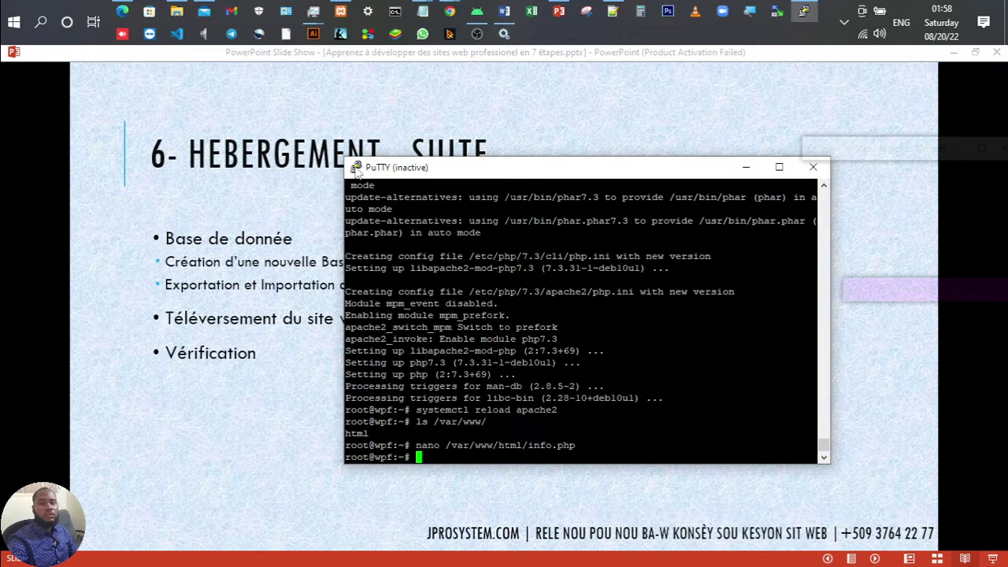
pyautogui.click(357, 170)
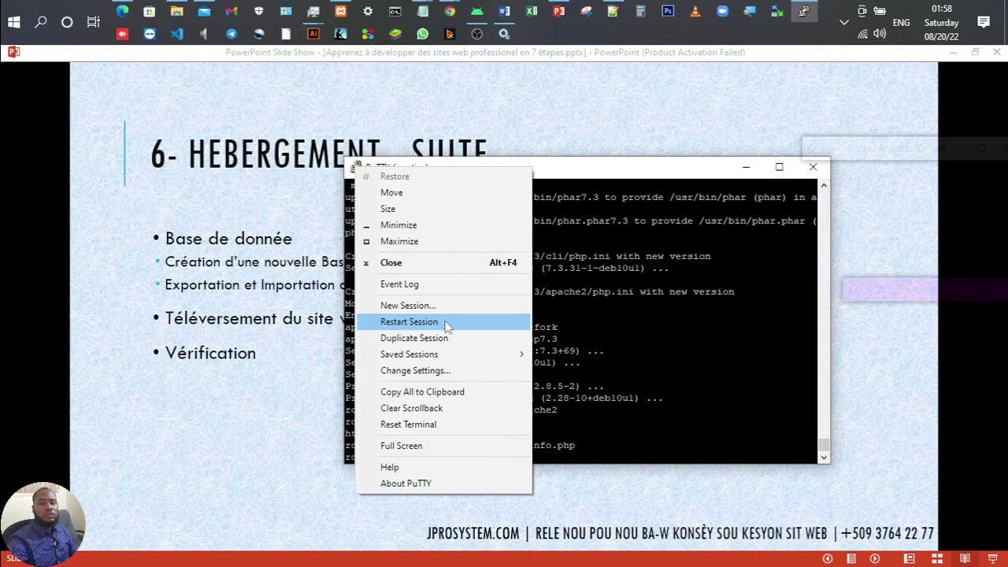
pyautogui.click(446, 323)
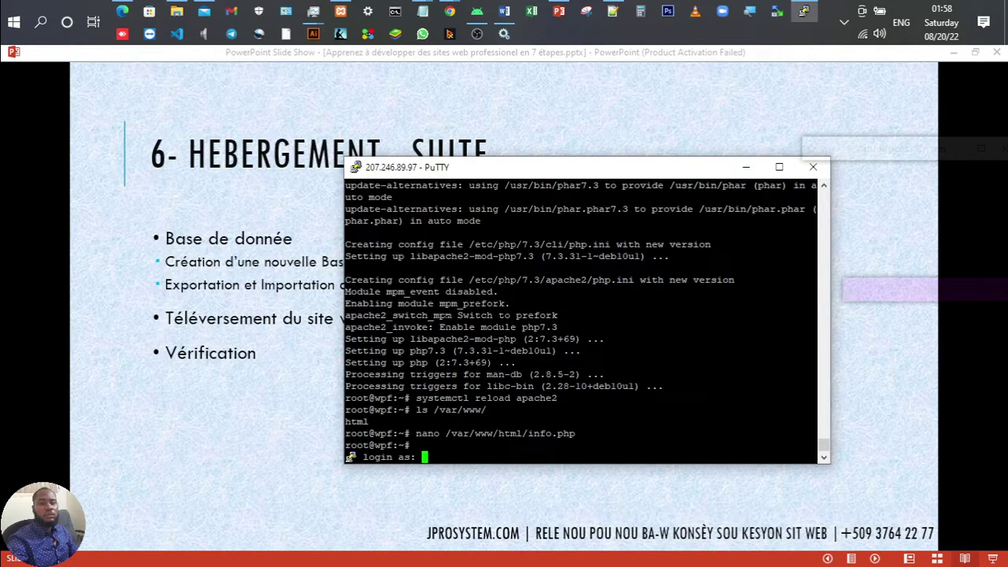
pyautogui.write('root')
pyautogui.press('Return')
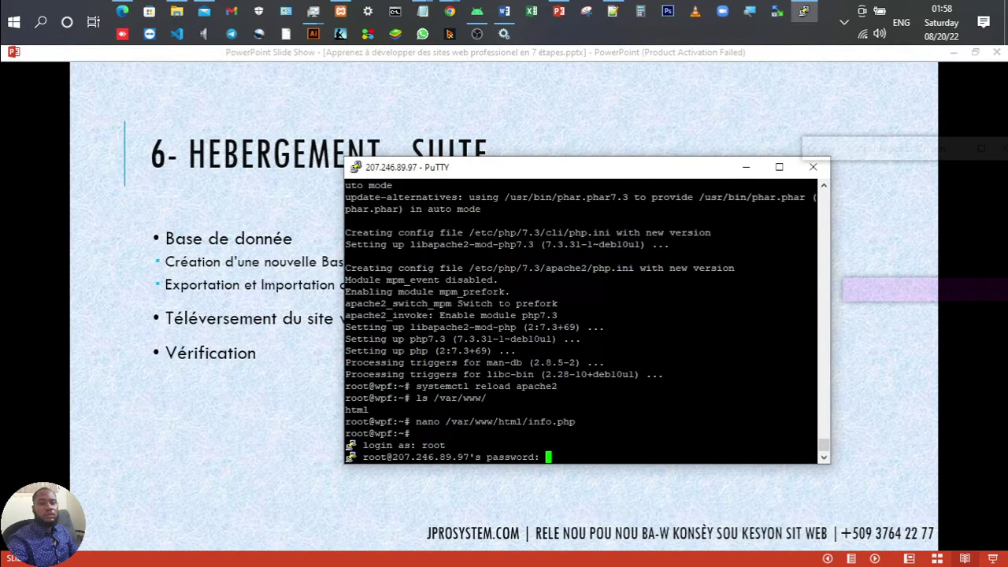
# Step: Log in with the root password copied from Vultr, then minimize PuTTY and WinSCP
pyautogui.click(449, 9)
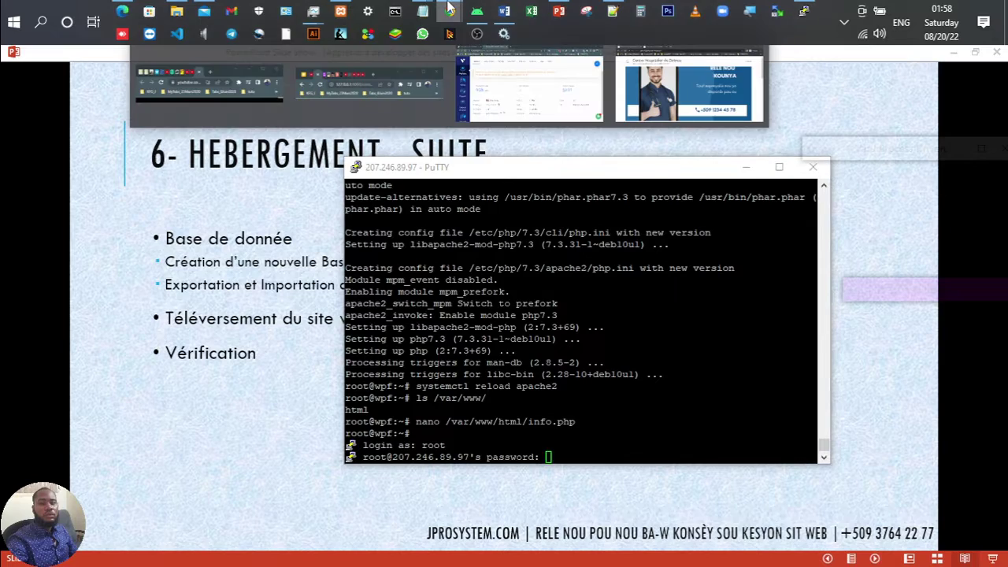
pyautogui.click(551, 102)
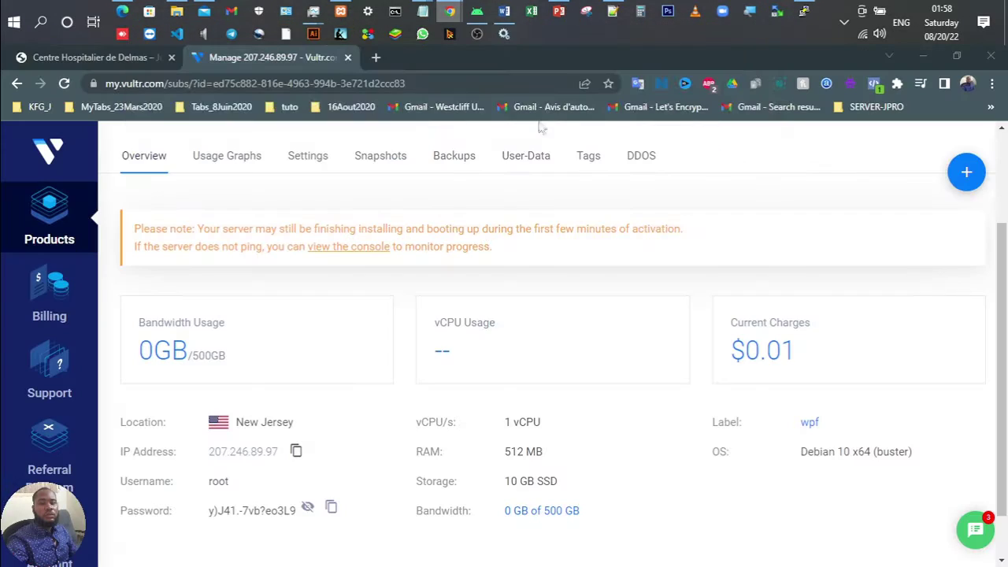
pyautogui.click(330, 509)
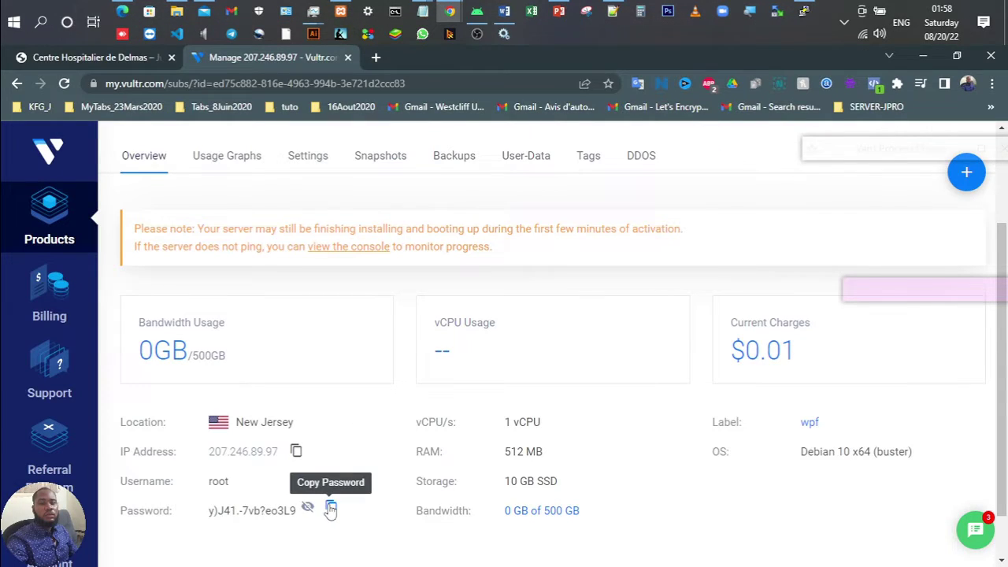
pyautogui.click(803, 11)
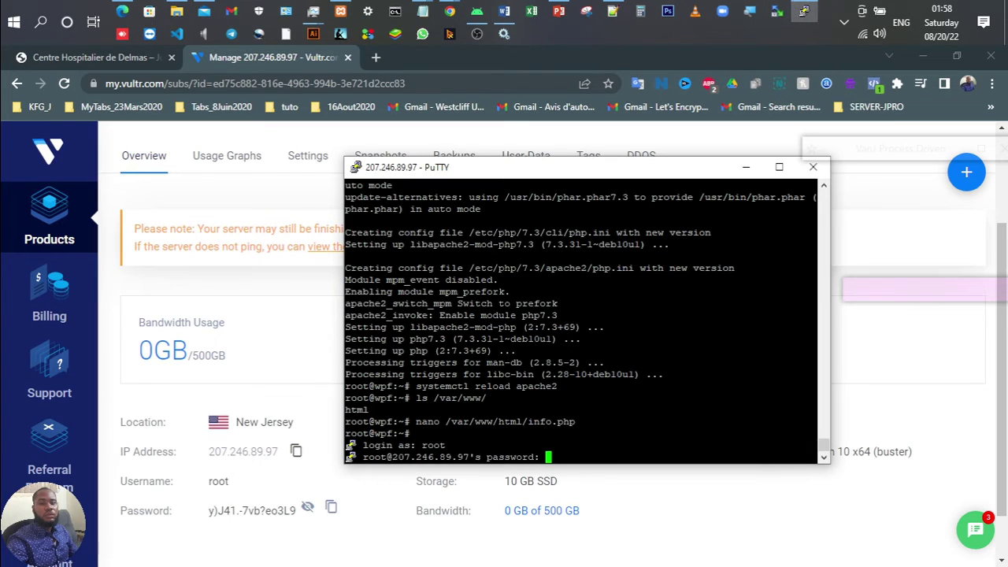
pyautogui.press('Return')
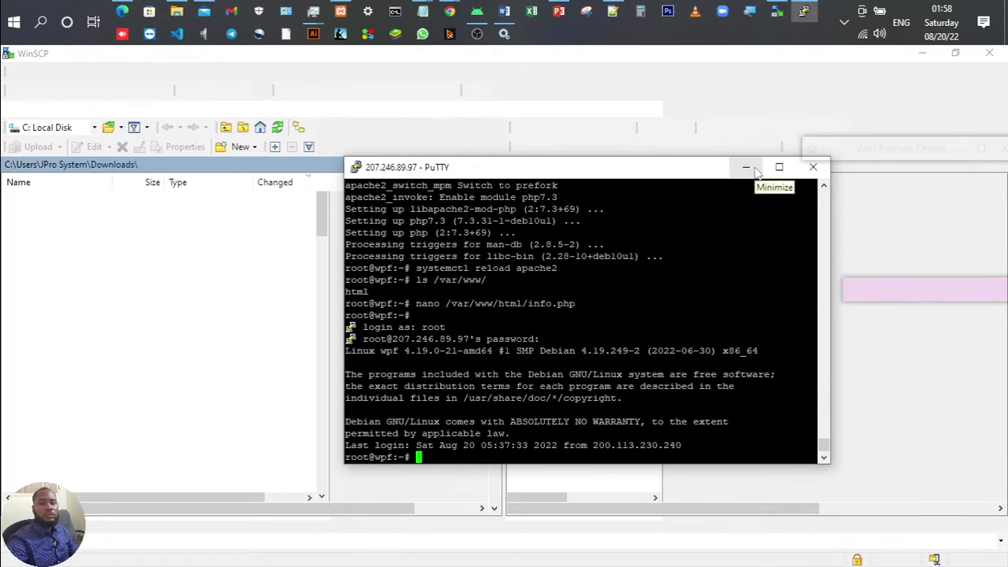
pyautogui.click(746, 167)
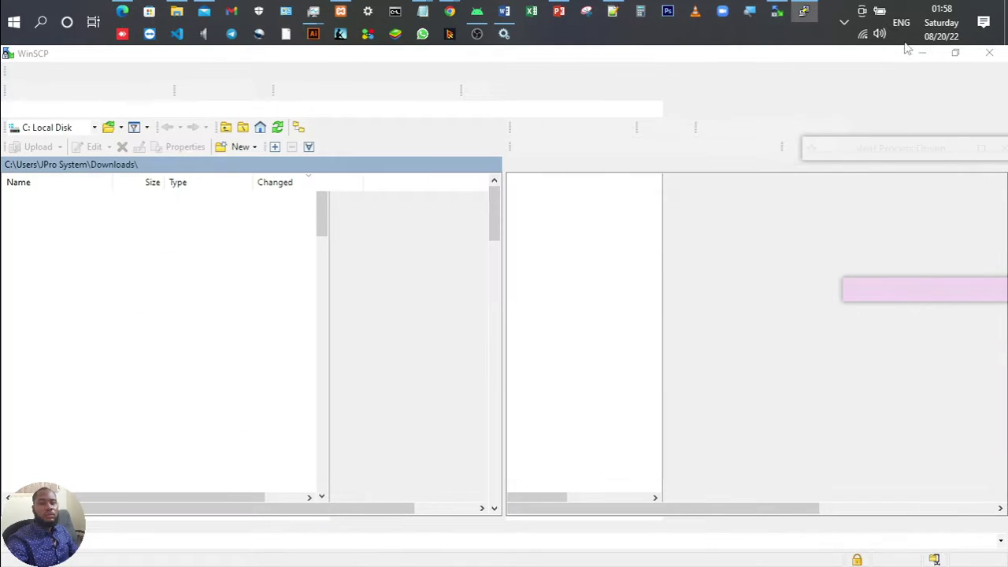
pyautogui.click(925, 53)
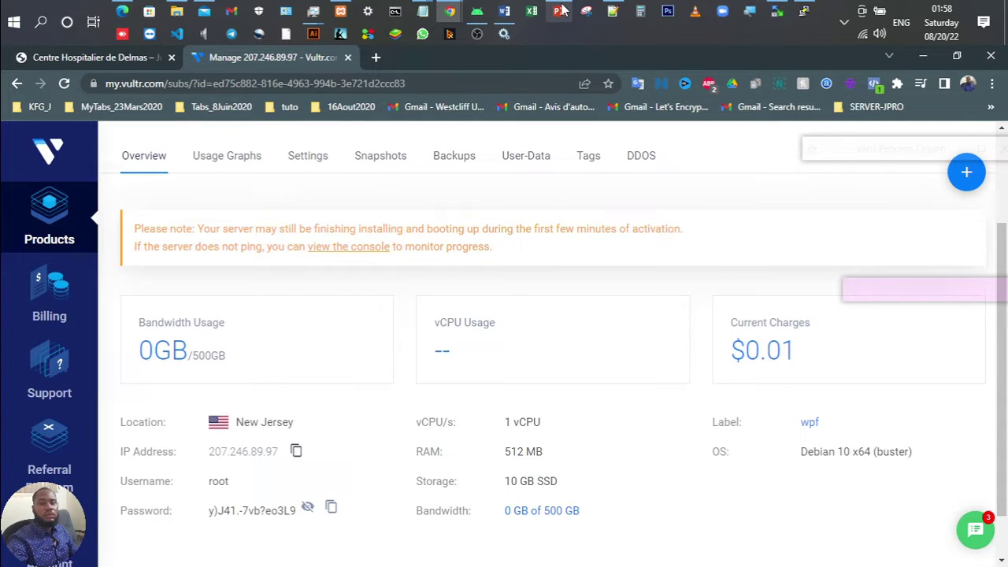
# Step: Bring the PowerPoint slide show back to the front from the taskbar
pyautogui.click(558, 11)
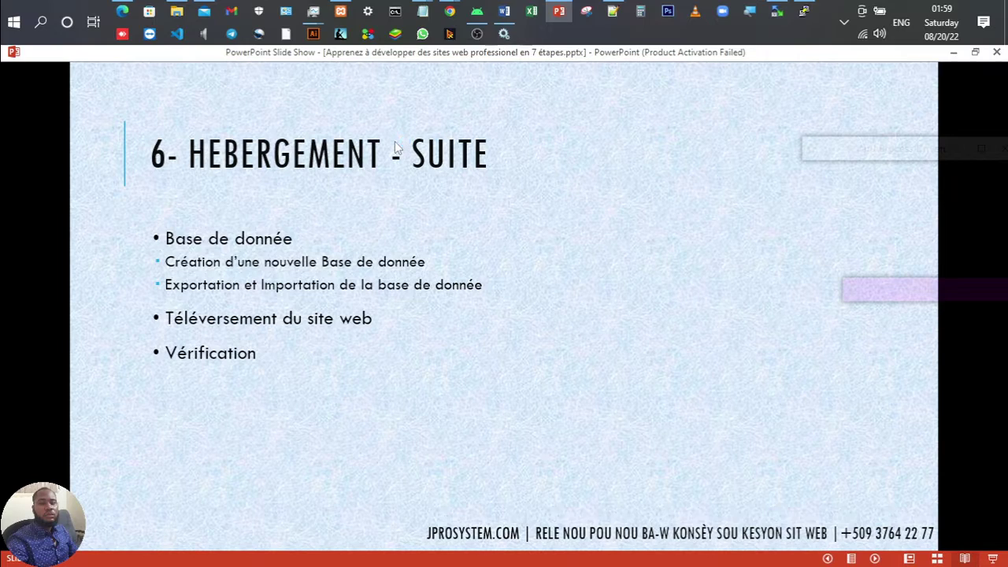
# Step: Open the XAMPP Control Panel shell and move it to the slide's centre
pyautogui.click(340, 10)
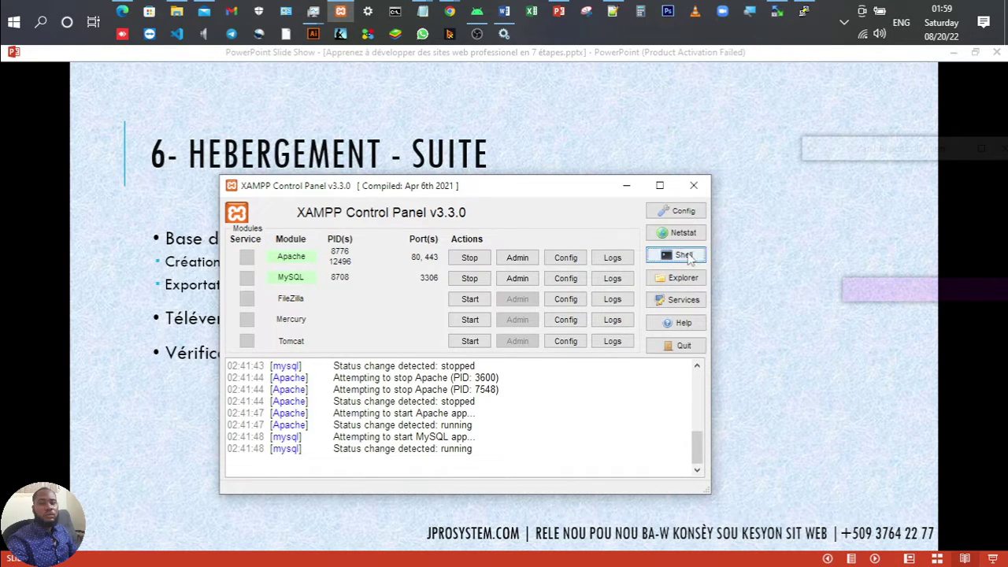
pyautogui.click(684, 256)
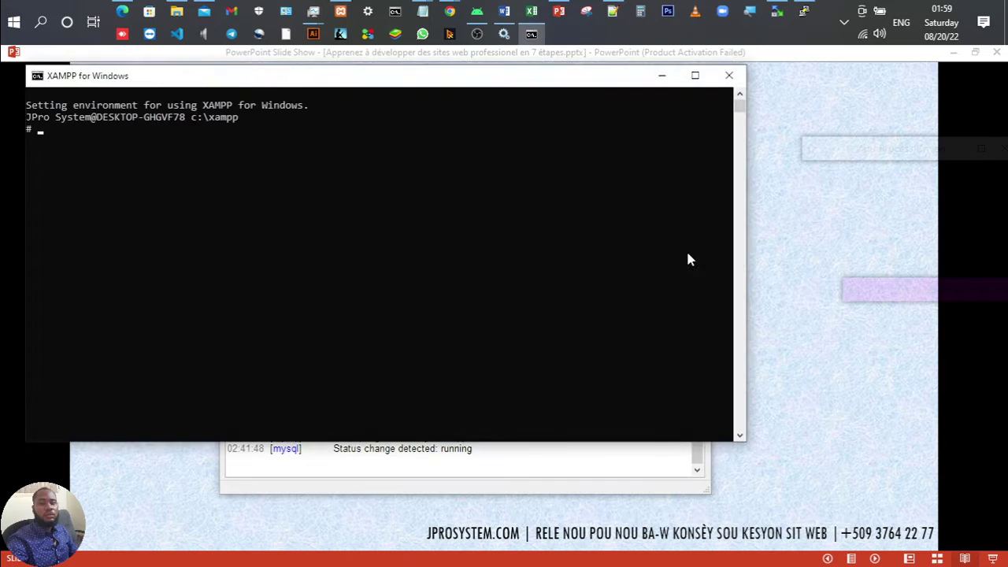
pyautogui.moveTo(400, 82); pyautogui.dragTo(518, 136)
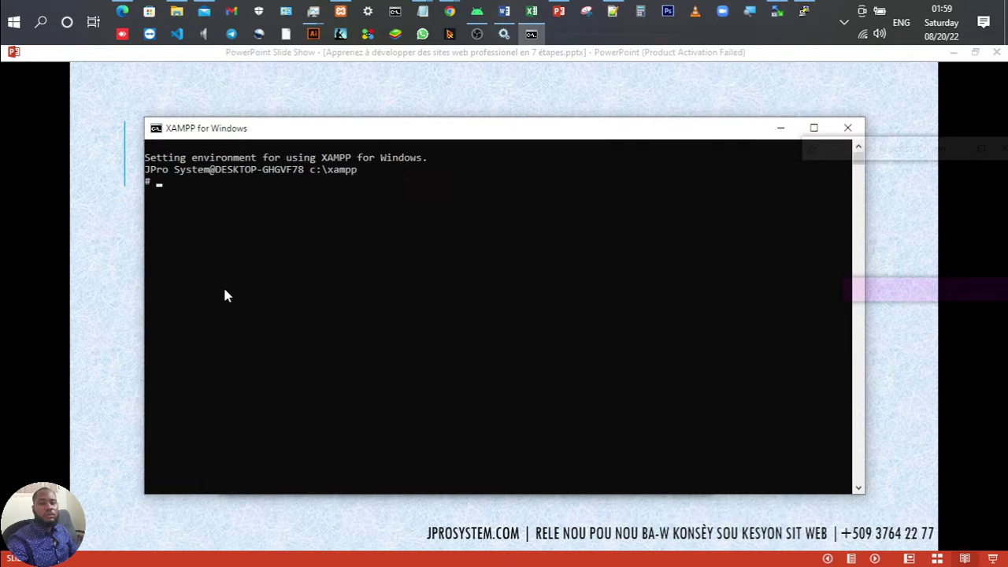
# Step: Run 'mysqldump -uroot chd_db > mydatabase_chd.sql' and copy the command line
pyautogui.write('mysqldump')
pyautogui.write('-uroot')
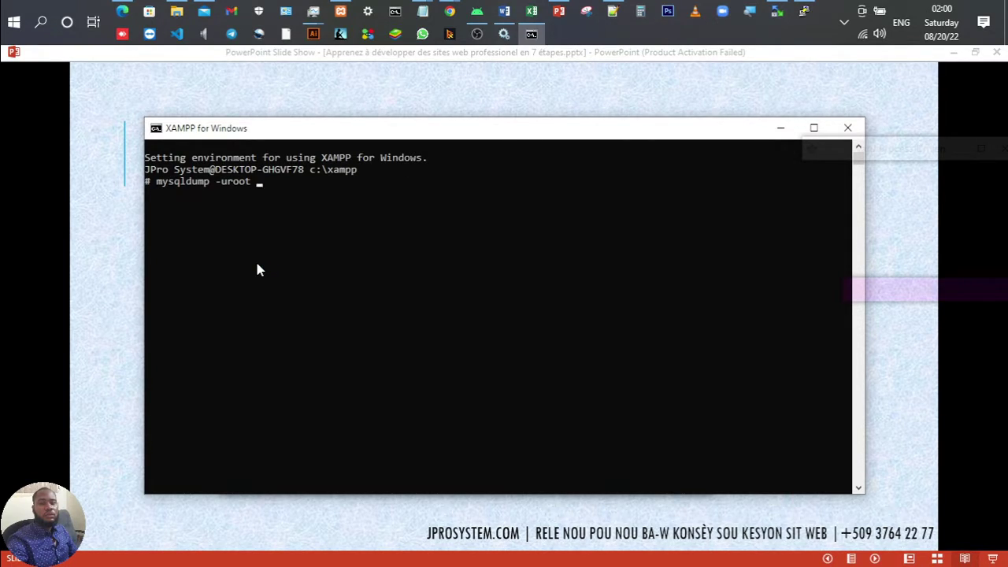
pyautogui.write(' chd+')
pyautogui.press('BackSpace')
pyautogui.write('_db')
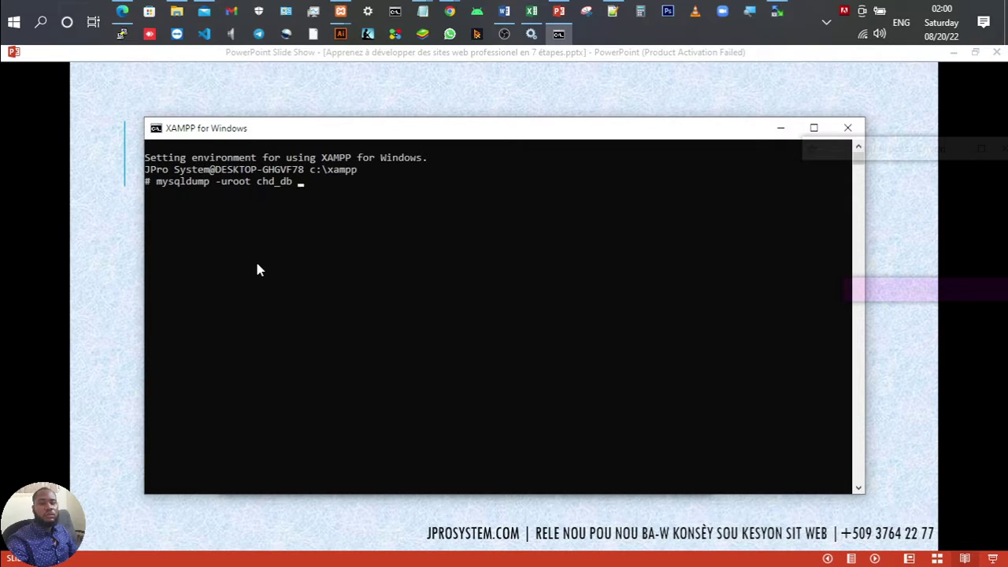
pyautogui.write('>')
pyautogui.write(' mabase')
pyautogui.write('dedon')
pyautogui.press('BackSpace')
pyautogui.press('BackSpace')
pyautogui.press('BackSpace')
pyautogui.press('BackSpace')
pyautogui.press('BackSpace')
pyautogui.press('BackSpace')
pyautogui.press('BackSpace')
pyautogui.press('BackSpace')
pyautogui.press('BackSpace')
pyautogui.press('BackSpace')
pyautogui.write('ydatabase_chd')
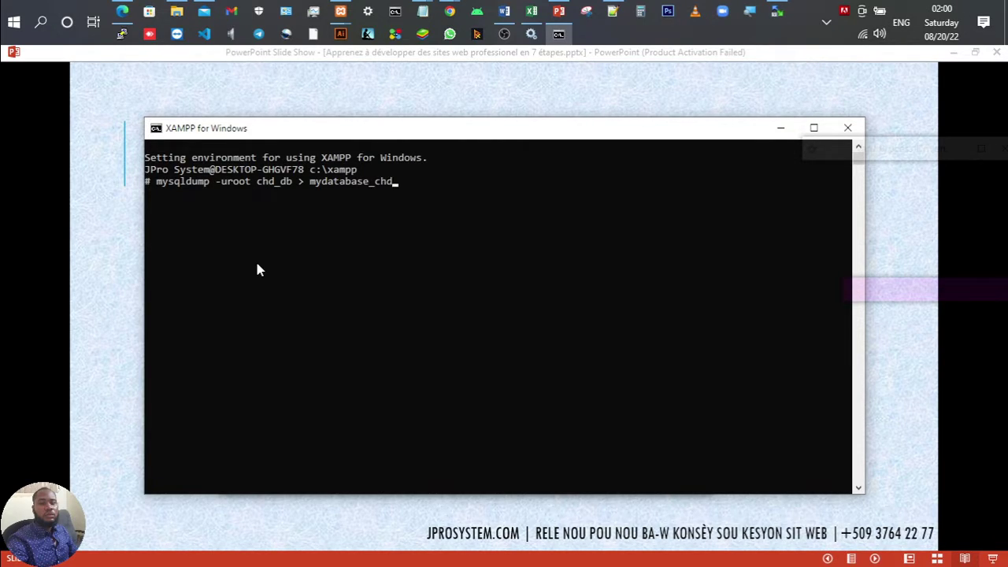
pyautogui.write('.sql')
pyautogui.press('Return')
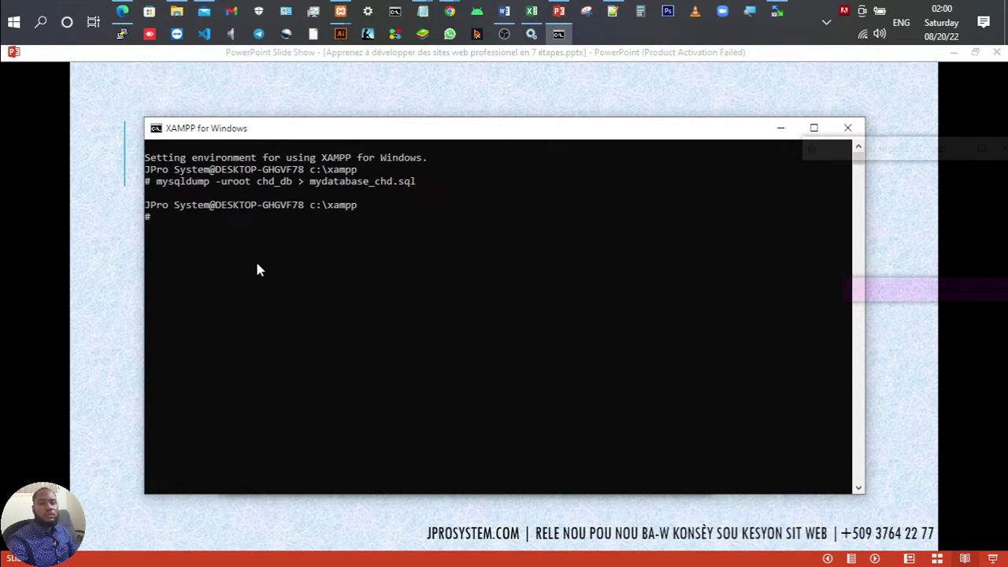
pyautogui.moveTo(160, 182); pyautogui.dragTo(416, 186)
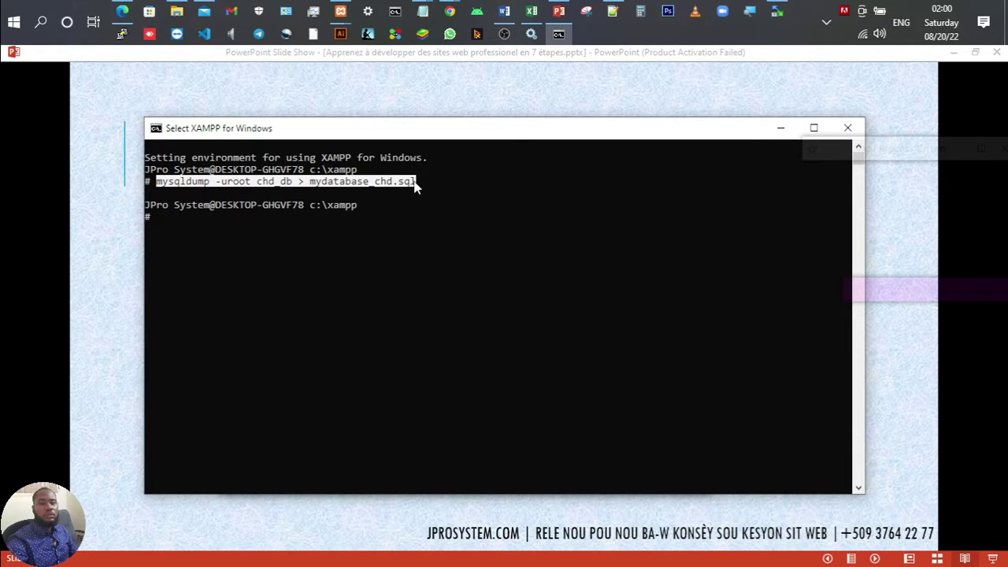
pyautogui.hotkey('ctrl', 'c')
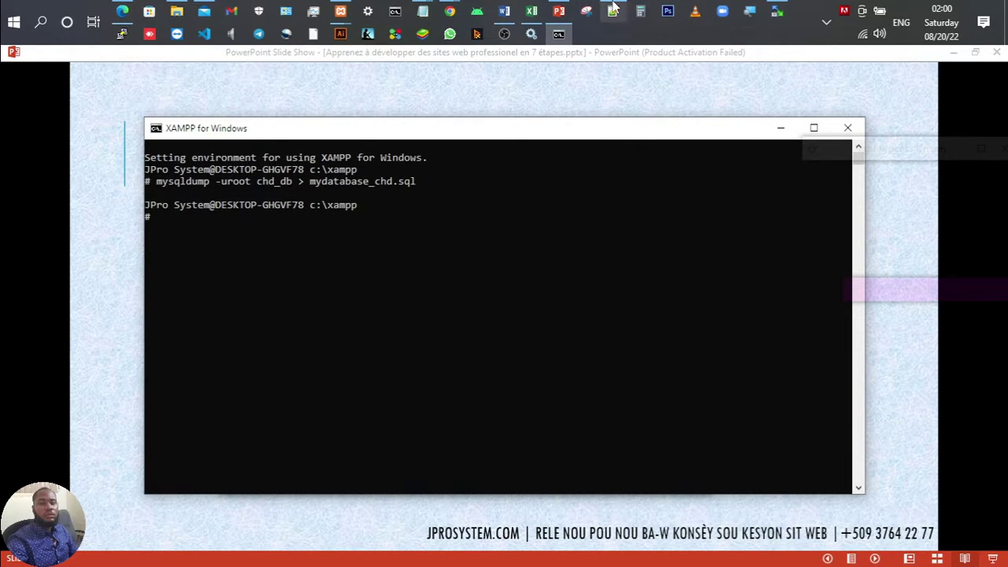
# Step: Add the line '- Exporter et Importer Base de données' below the info.php URL, plus a blank line
pyautogui.click(612, 11)
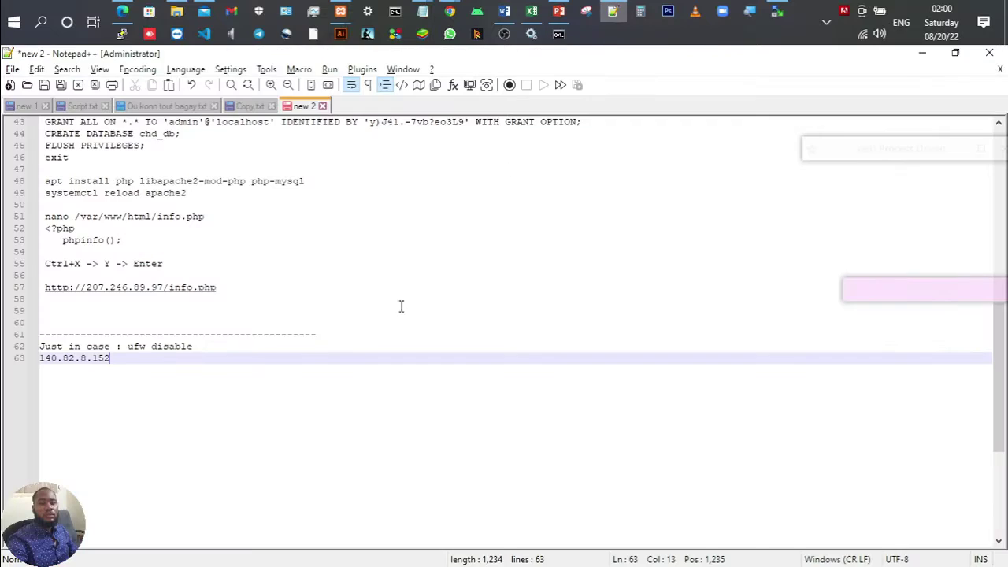
pyautogui.click(236, 287)
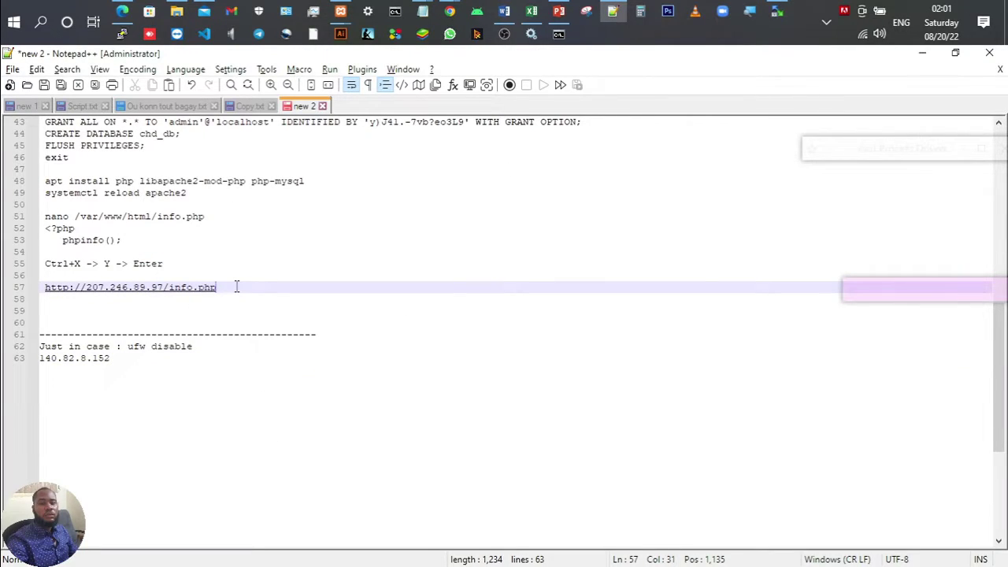
pyautogui.press('Return')
pyautogui.press('Return')
pyautogui.press('Return')
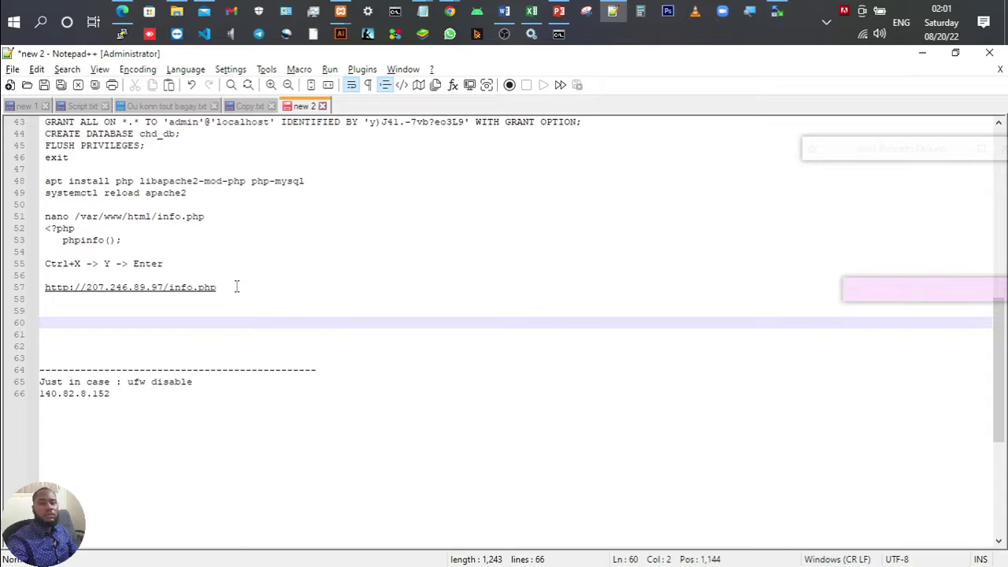
pyautogui.press('BackSpace')
pyautogui.write('- Expo')
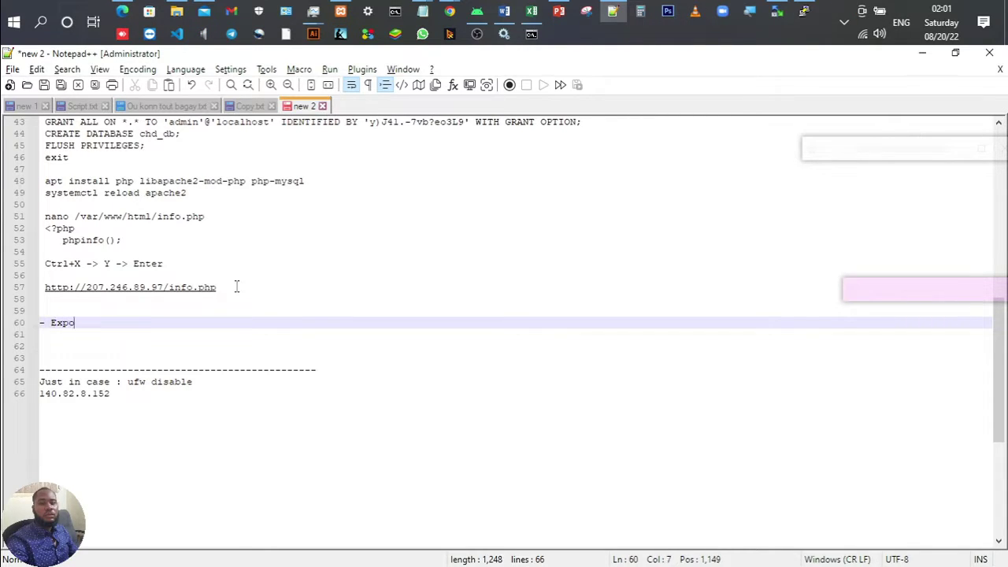
pyautogui.write('rter et Imp')
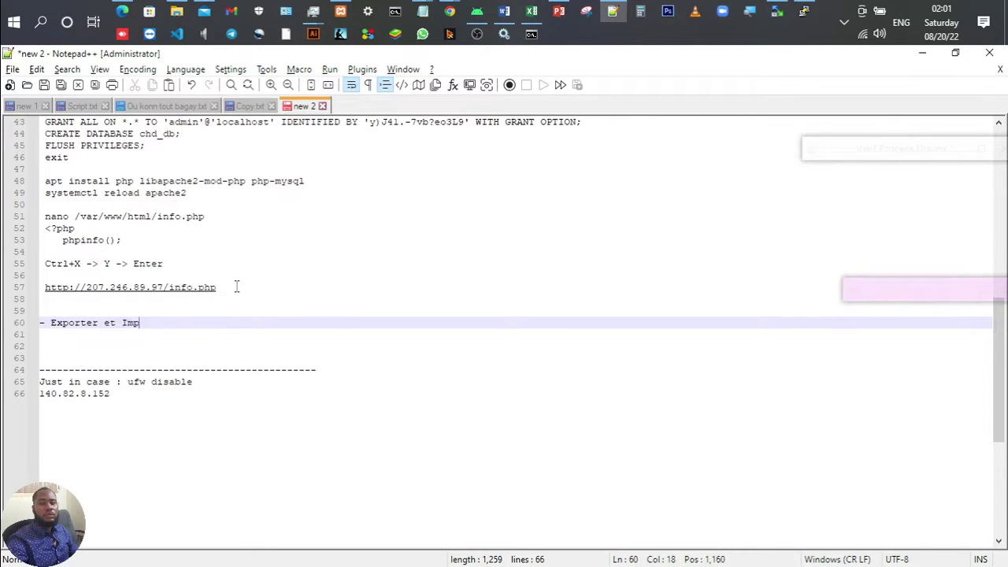
pyautogui.write('orter ')
pyautogui.write('Base de do')
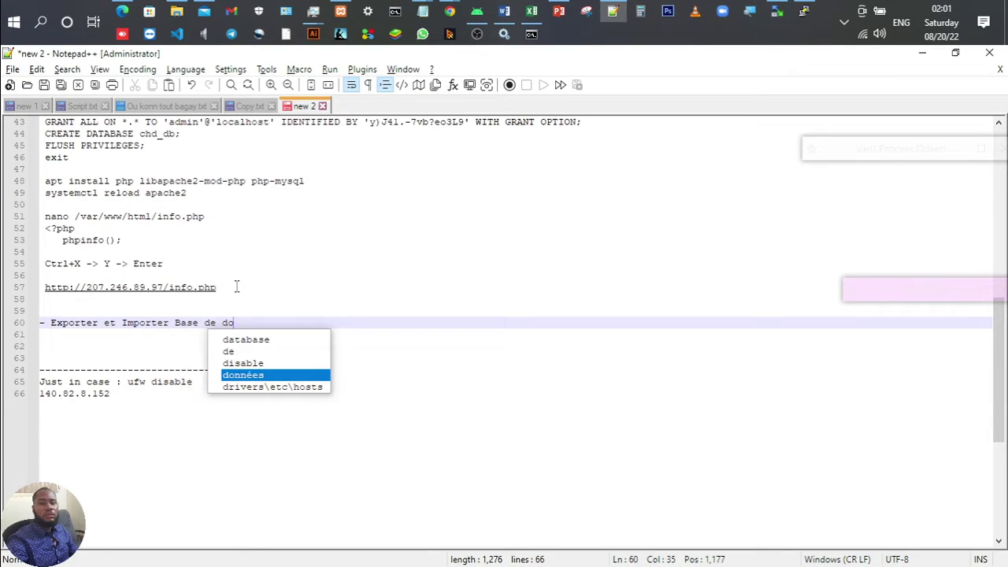
pyautogui.write('nnées')
pyautogui.press('Return')
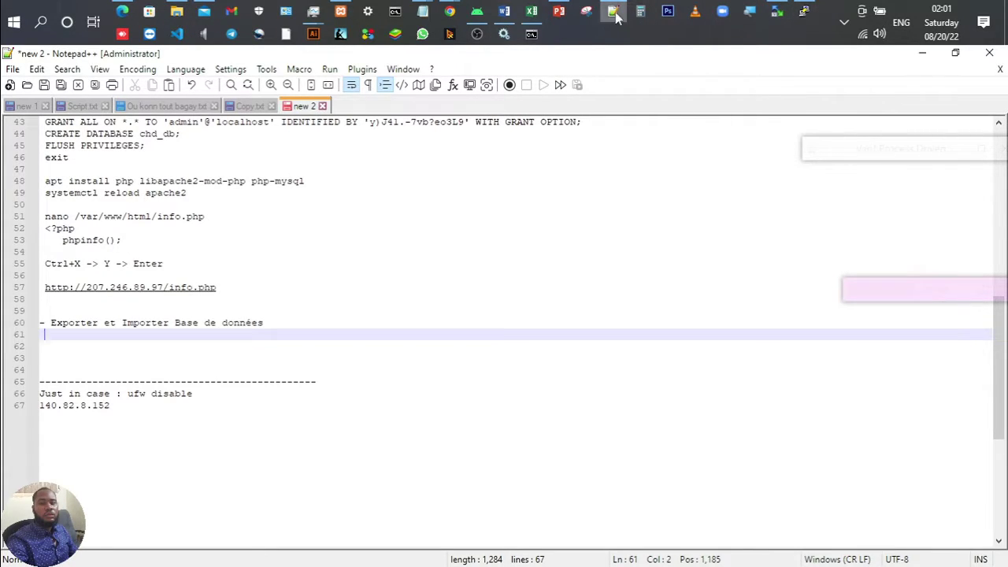
# Step: Bring up the XAMPP console and close it
pyautogui.moveTo(612, 11)
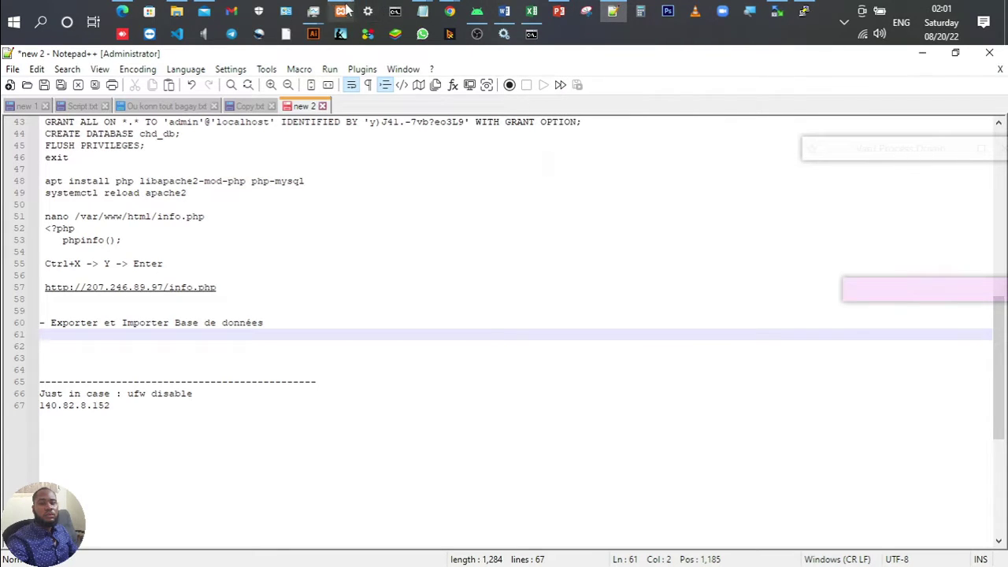
pyautogui.click(532, 35)
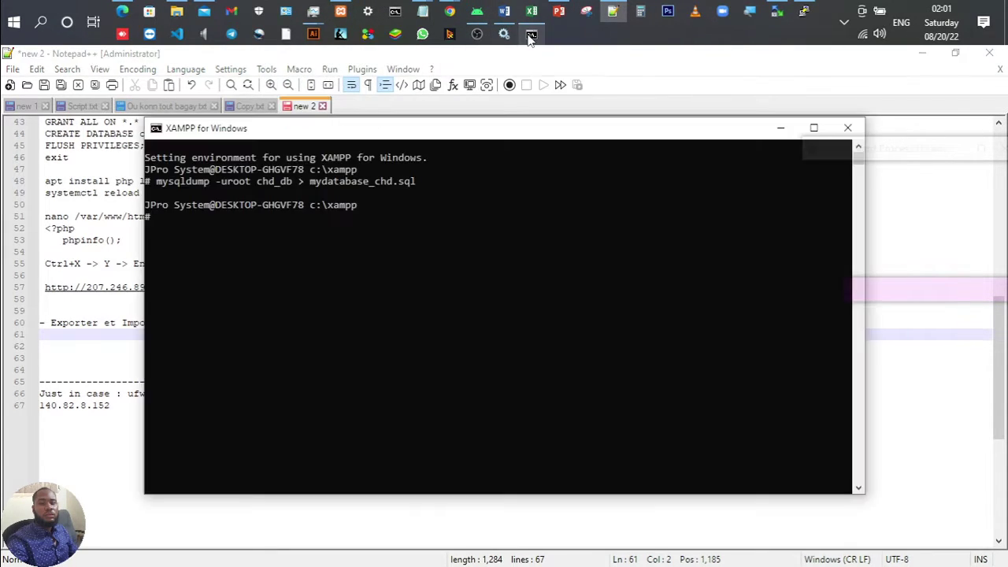
pyautogui.click(847, 128)
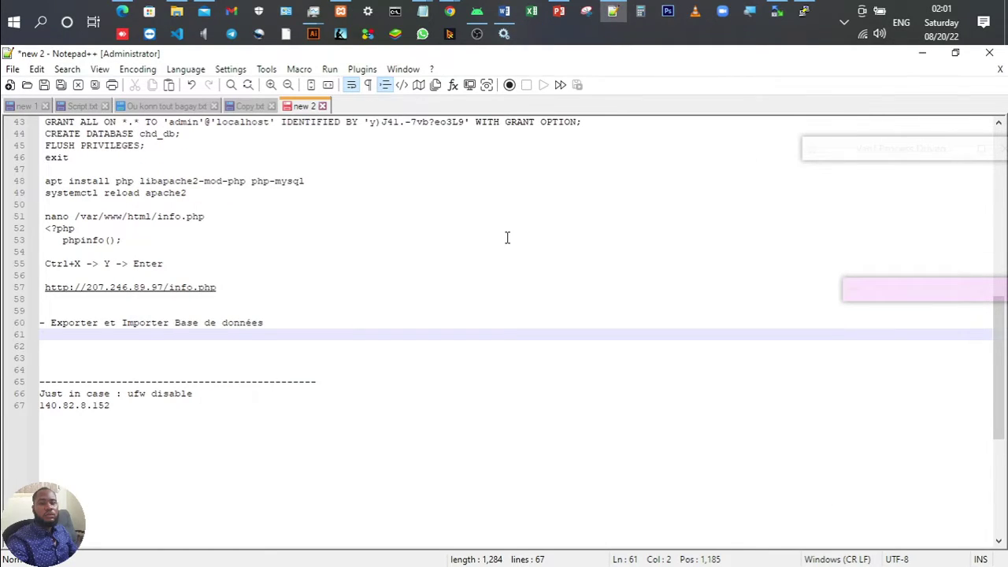
# Step: Browse to C:\xampp via This PC and select mydatabase_chd.sql
pyautogui.click(175, 10)
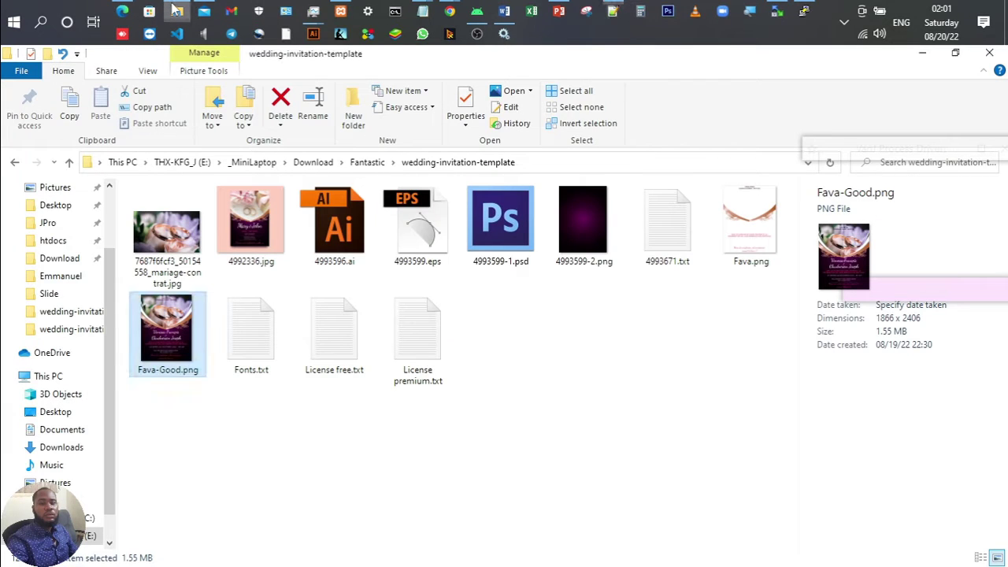
pyautogui.click(69, 377)
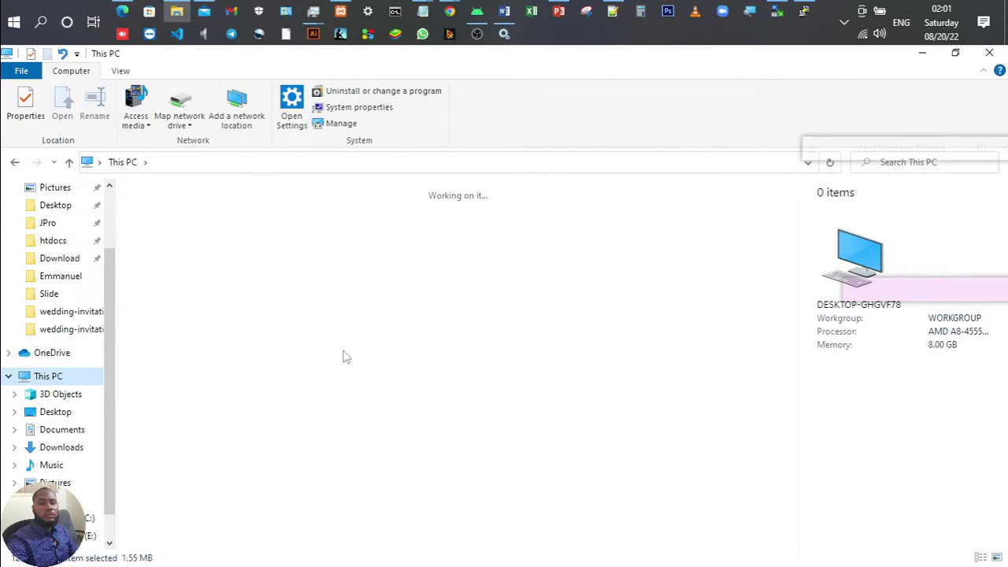
pyautogui.click(370, 369)
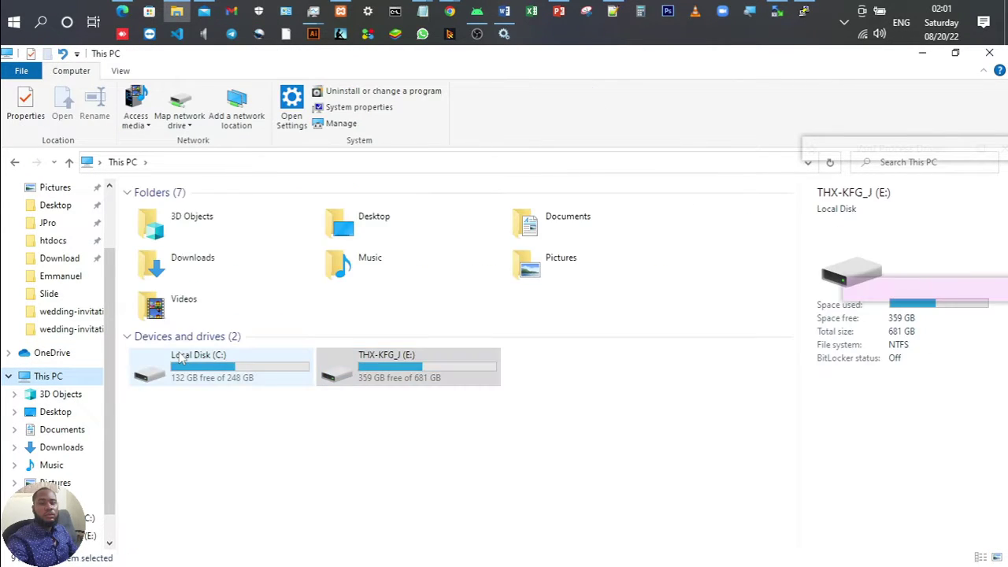
pyautogui.click(281, 367)
pyautogui.doubleClick(281, 368)
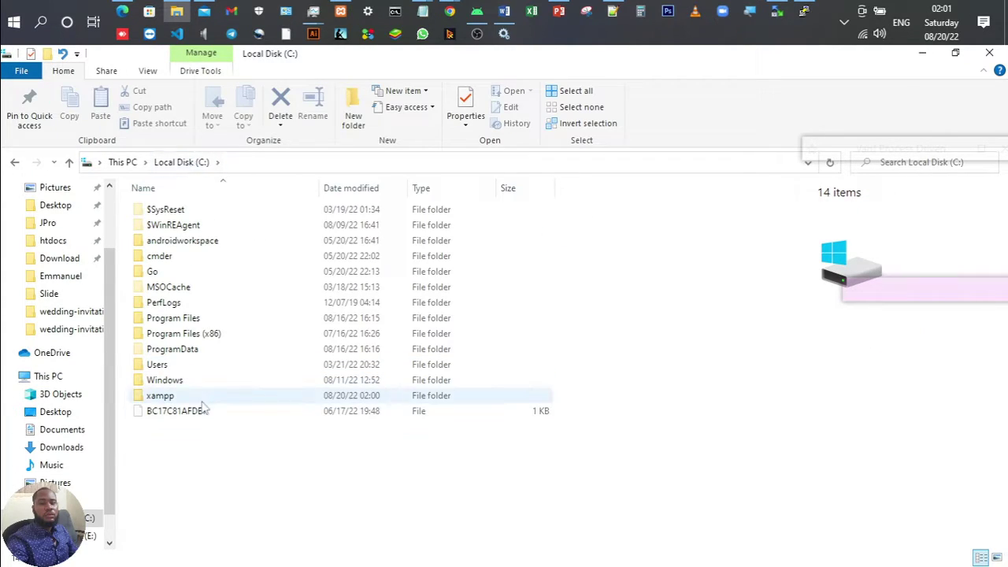
pyautogui.click(176, 396)
pyautogui.doubleClick(177, 396)
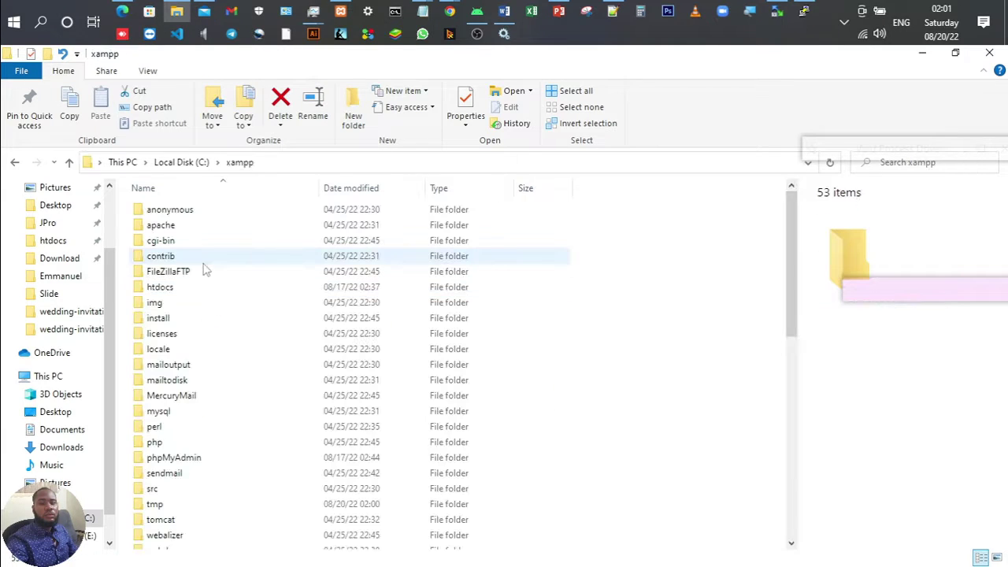
pyautogui.scroll(-2, 203, 269)
pyautogui.scroll(-9, 205, 270)
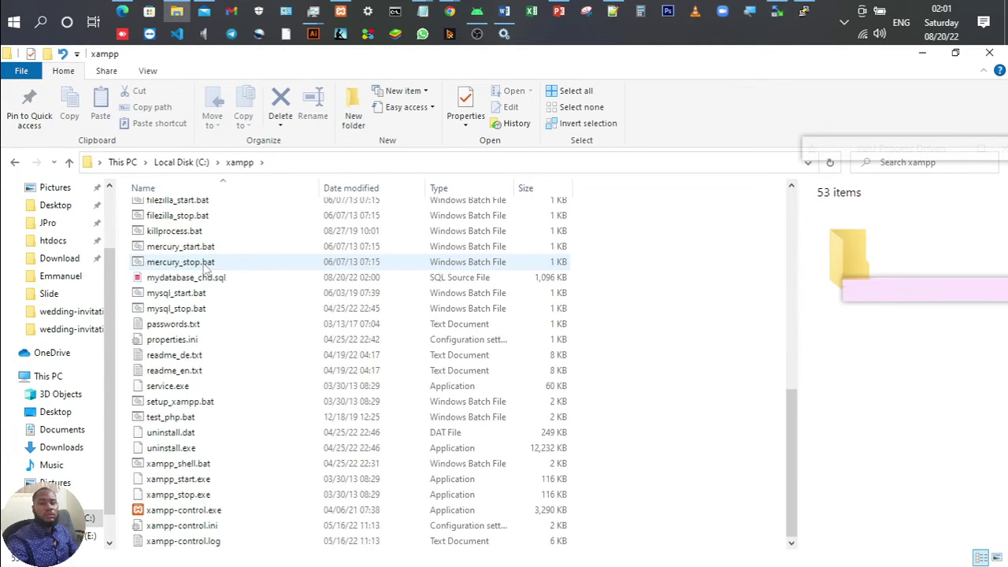
pyautogui.click(203, 311)
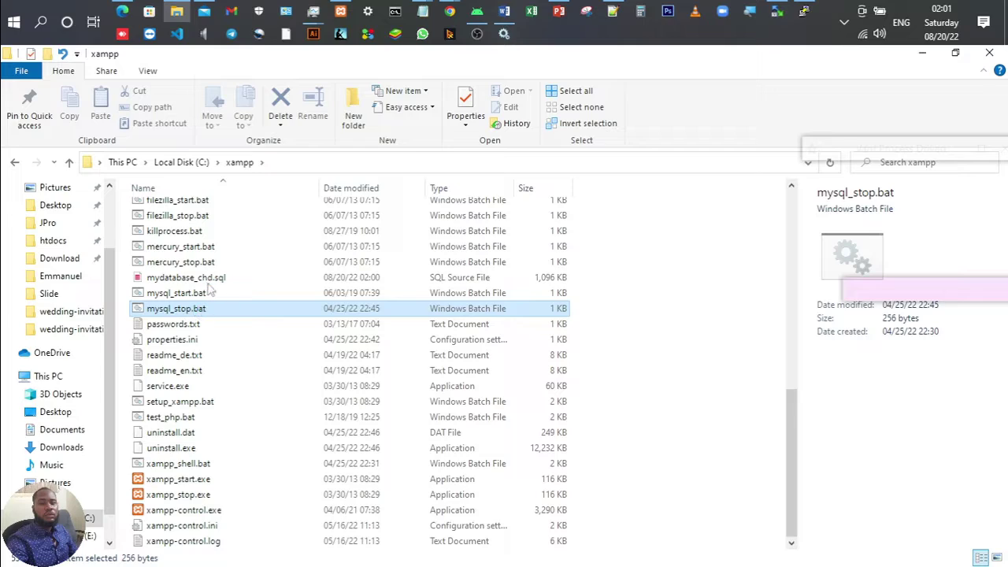
pyautogui.click(197, 280)
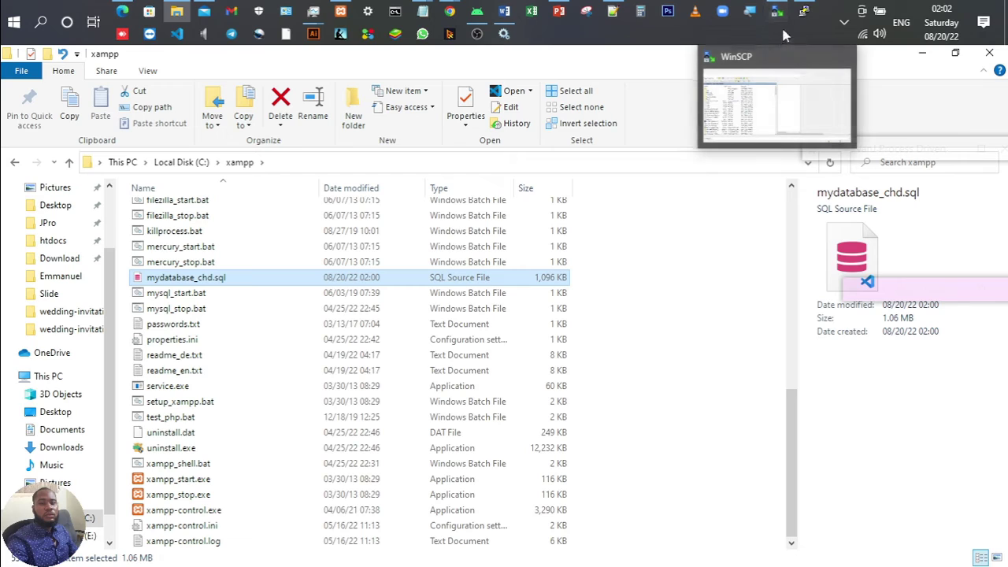
# Step: Page through the PowerPoint course slides, from 1- Les Outils to the Merci slide, back to 6- Hebergement - Suite
pyautogui.click(559, 9)
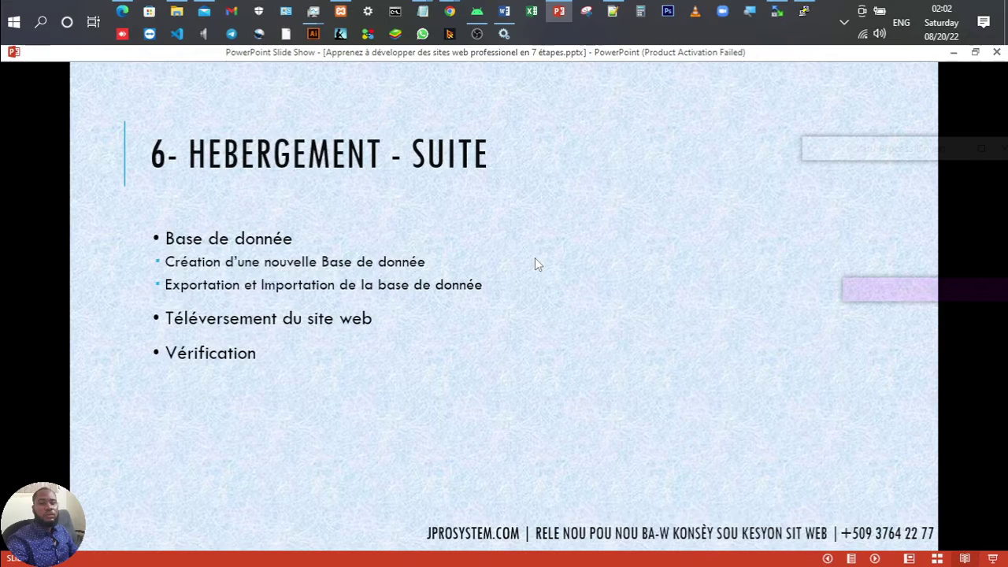
pyautogui.press('Left')
pyautogui.press('Left')
pyautogui.press('Left')
pyautogui.press('Left')
pyautogui.press('Left')
pyautogui.press('Left')
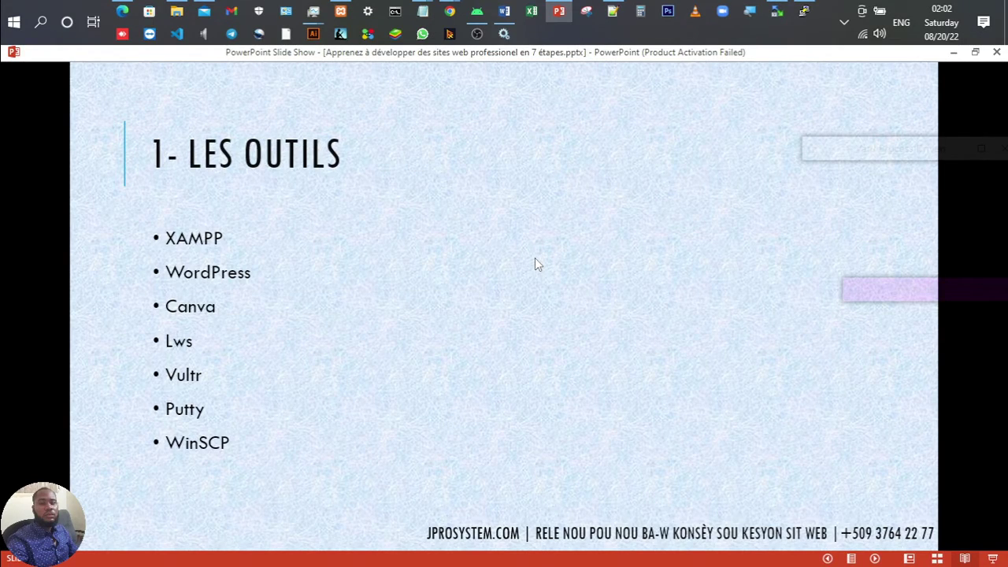
pyautogui.press('Right')
pyautogui.press('Right')
pyautogui.press('Right')
pyautogui.press('Right')
pyautogui.press('Right')
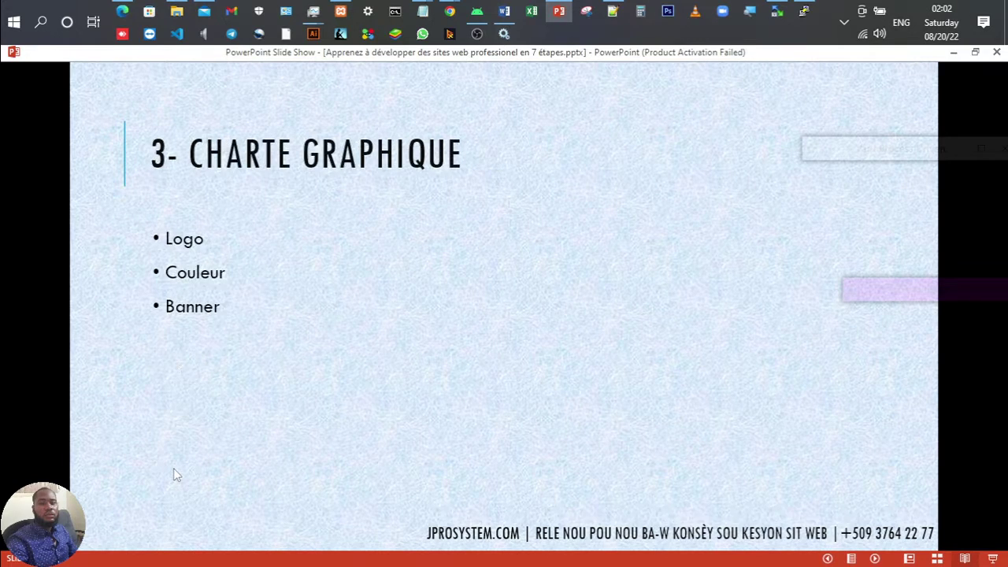
pyautogui.press('Left')
pyautogui.press('Left')
pyautogui.press('Left')
pyautogui.press('Left')
pyautogui.press('Left')
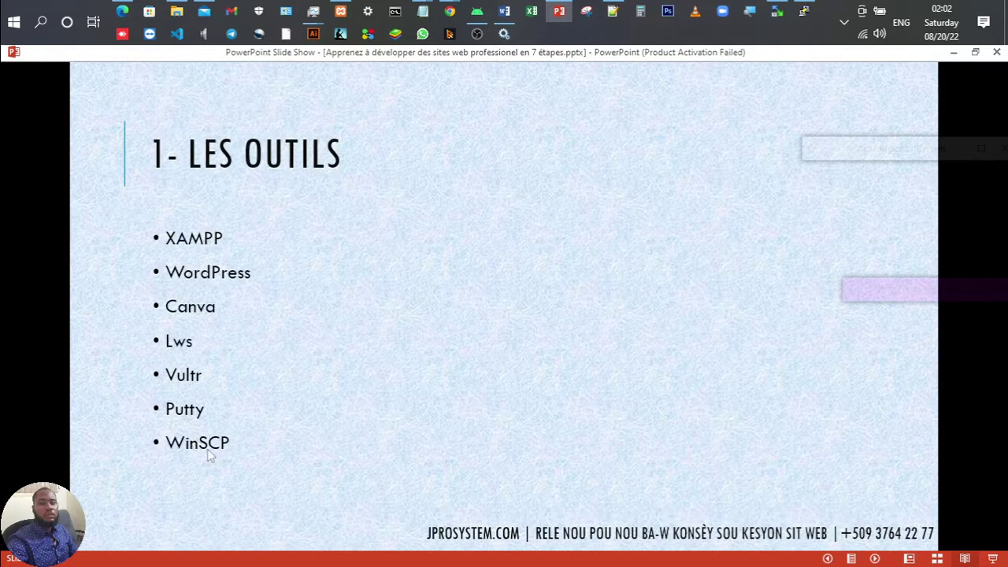
pyautogui.press('Right')
pyautogui.press('Right')
pyautogui.press('Right')
pyautogui.press('Right')
pyautogui.press('Right')
pyautogui.press('Right')
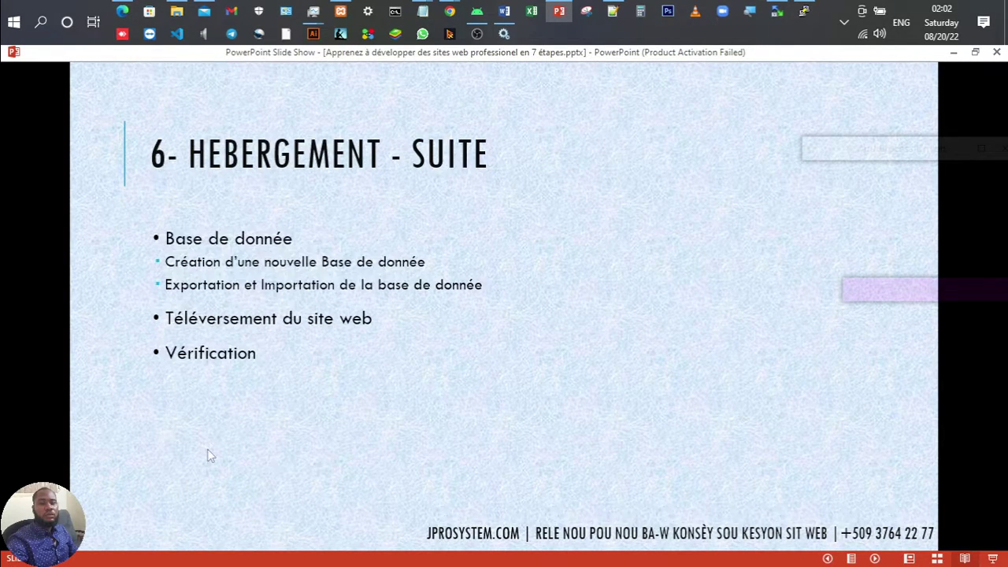
pyautogui.press('Right')
pyautogui.press('Left')
pyautogui.press('Left')
pyautogui.press('Left')
pyautogui.press('Right')
# Step: Search Google for 'winscp' in a new Chrome tab to reach the WinSCP 5.21 download page
pyautogui.moveTo(450, 11)
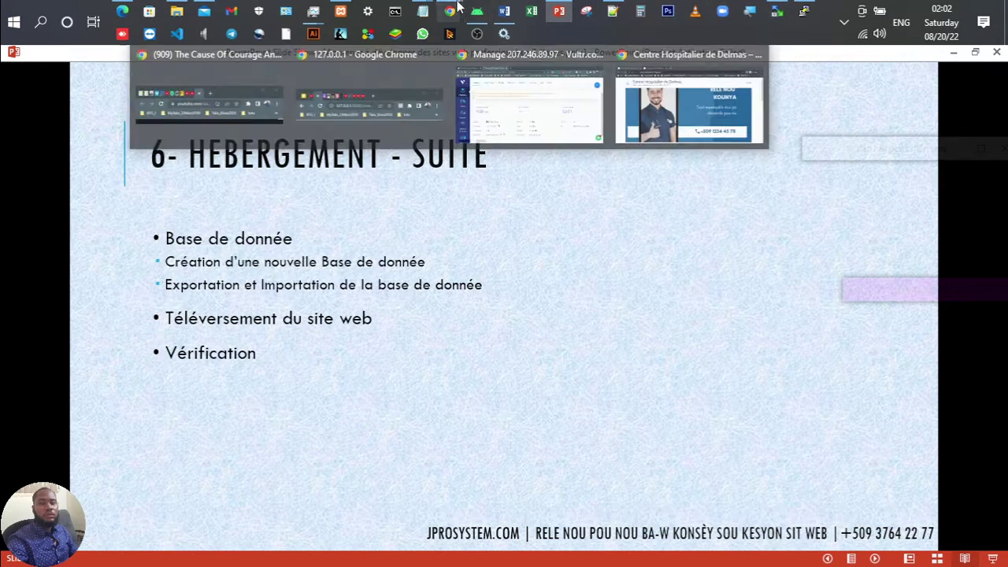
pyautogui.click(499, 79)
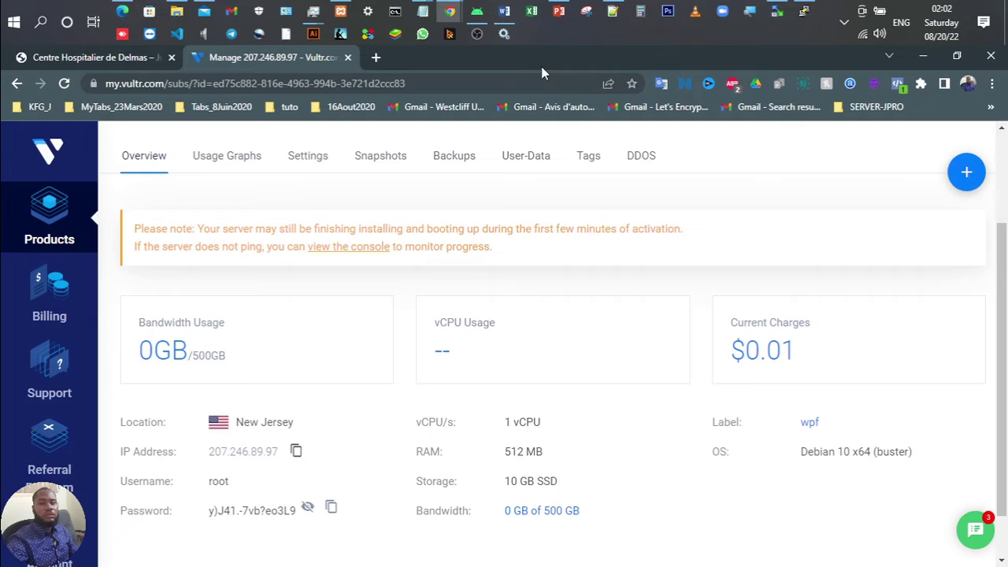
pyautogui.click(377, 58)
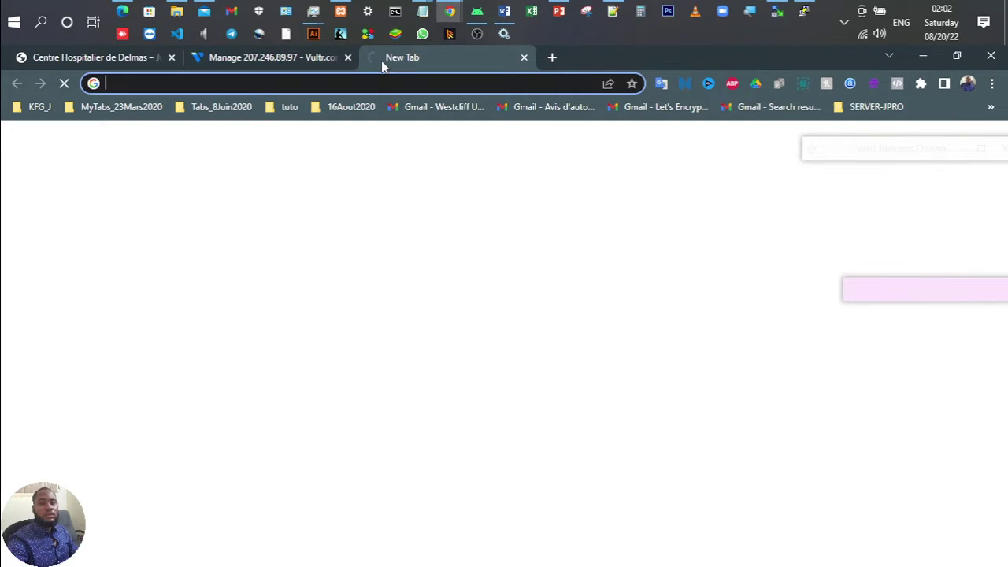
pyautogui.write('winscp')
pyautogui.press('Return')
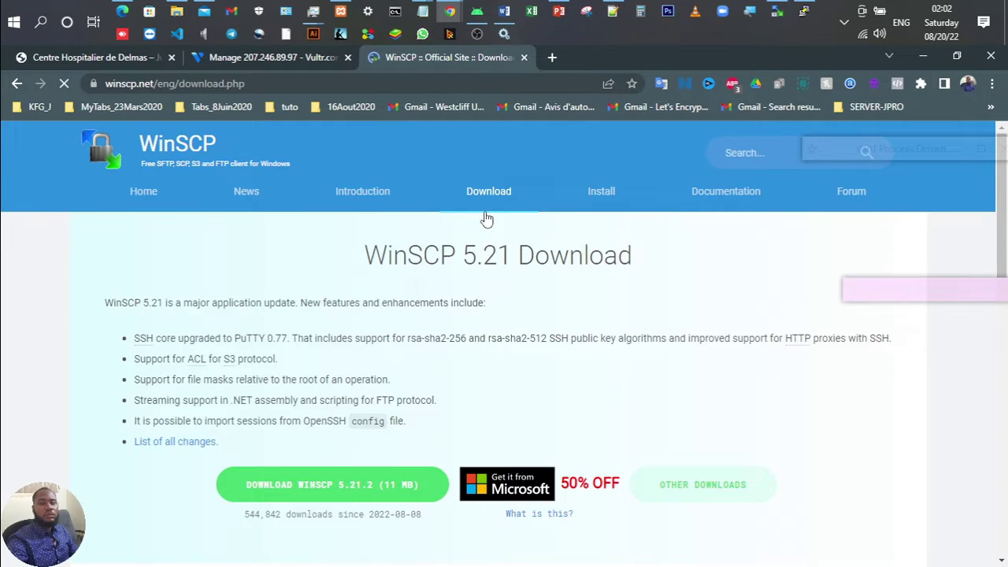
pyautogui.hotkey('alt', 'Tab')
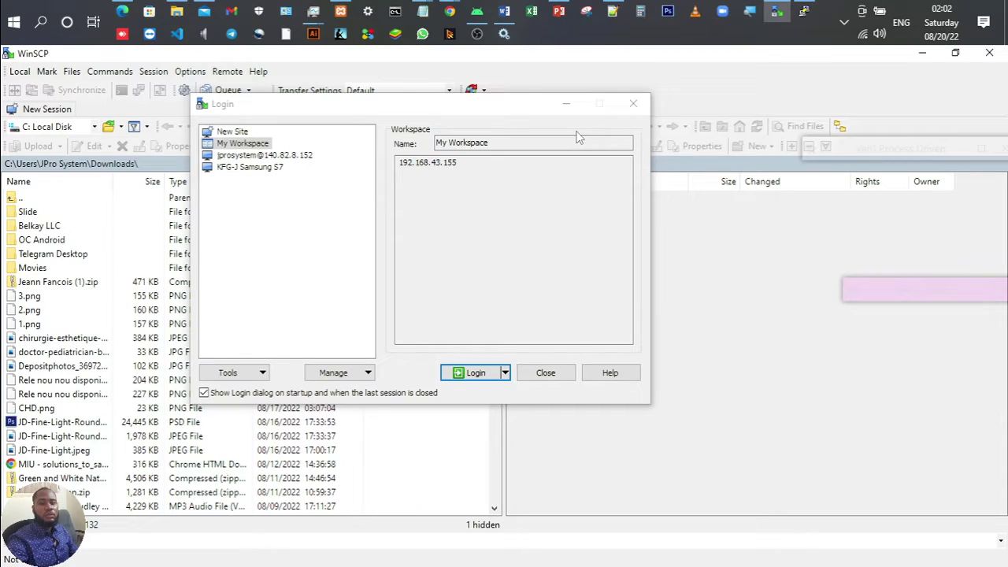
# Step: Reposition the WinSCP Login window and start a new site entry
pyautogui.moveTo(381, 109); pyautogui.dragTo(416, 114)
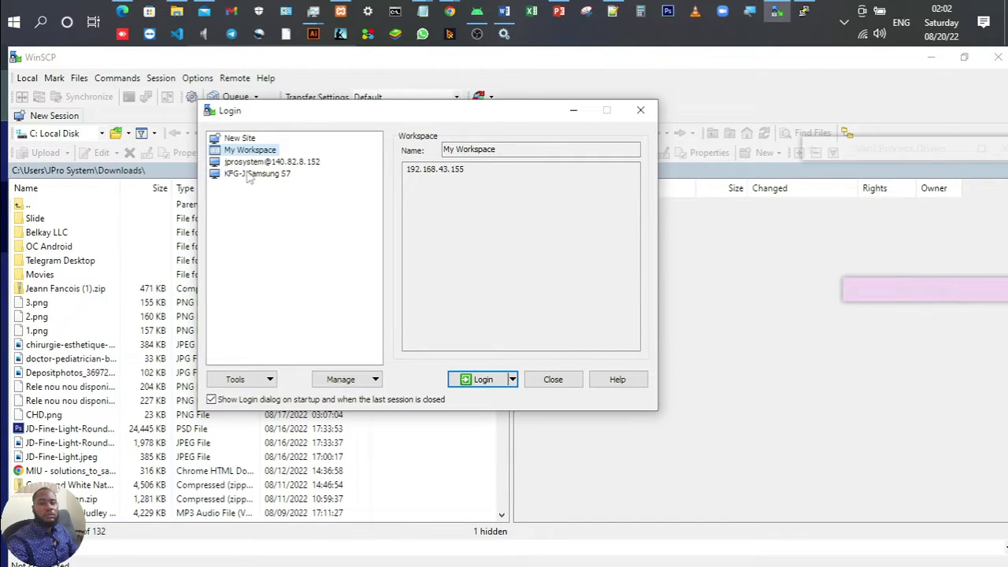
pyautogui.click(240, 138)
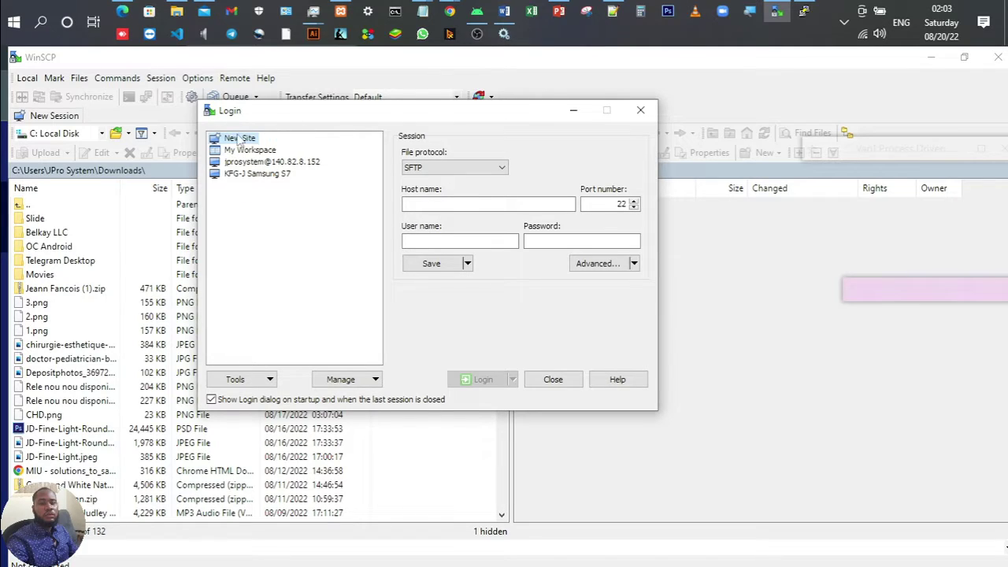
pyautogui.click(431, 205)
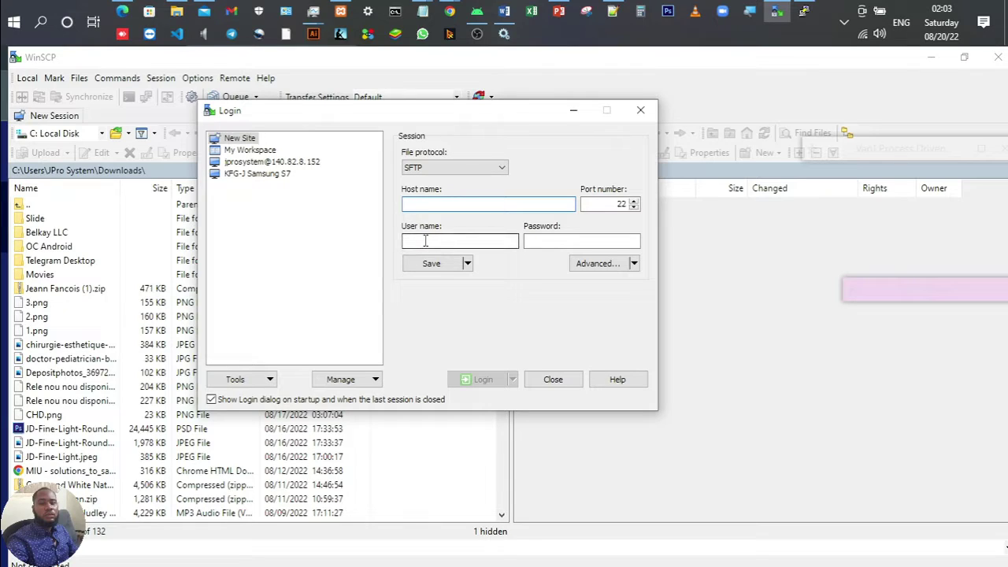
pyautogui.click(560, 240)
pyautogui.click(535, 204)
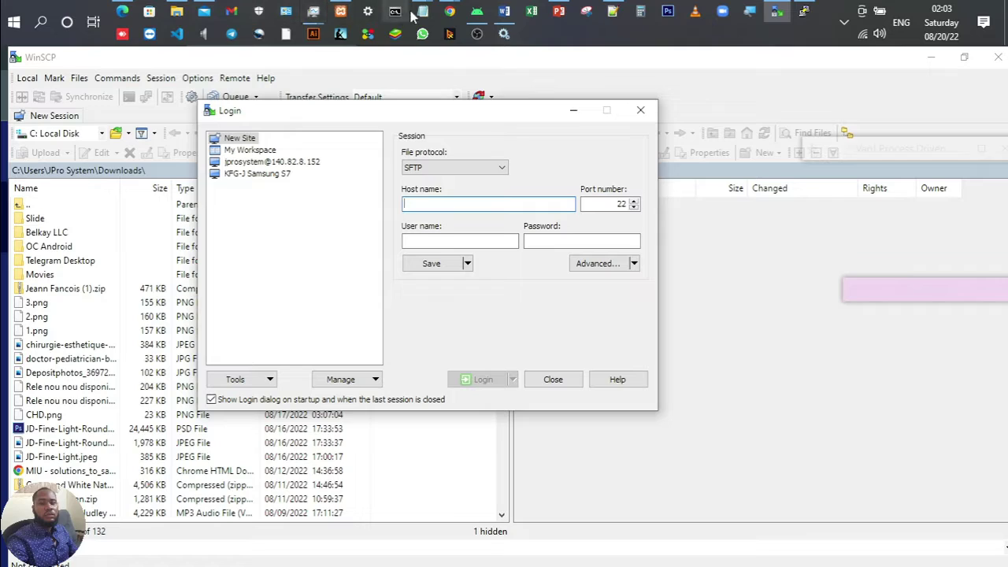
# Step: Copy the server IP 207.246.89.97 from the Vultr page into the Host name field
pyautogui.moveTo(444, 11)
pyautogui.click(529, 101)
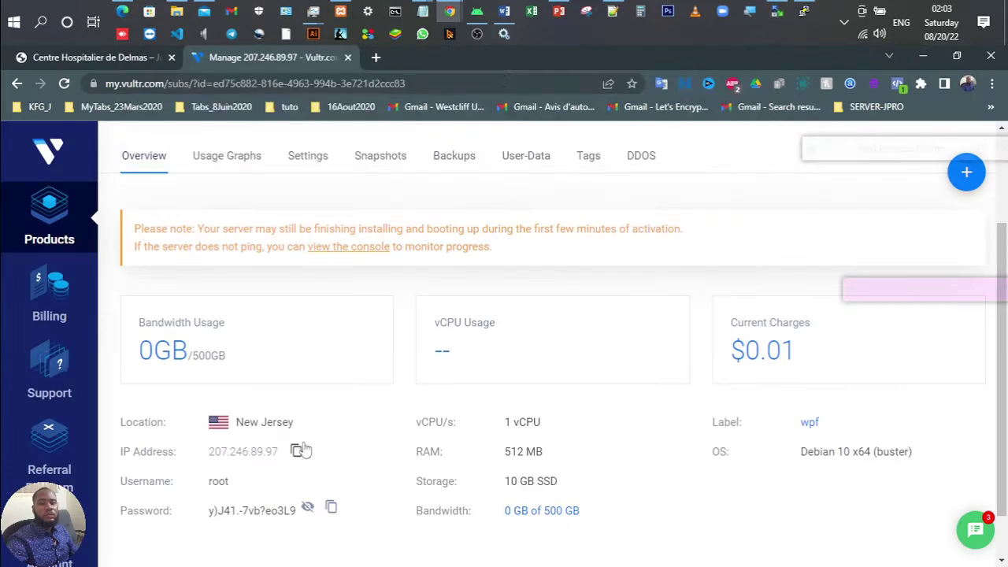
pyautogui.click(296, 455)
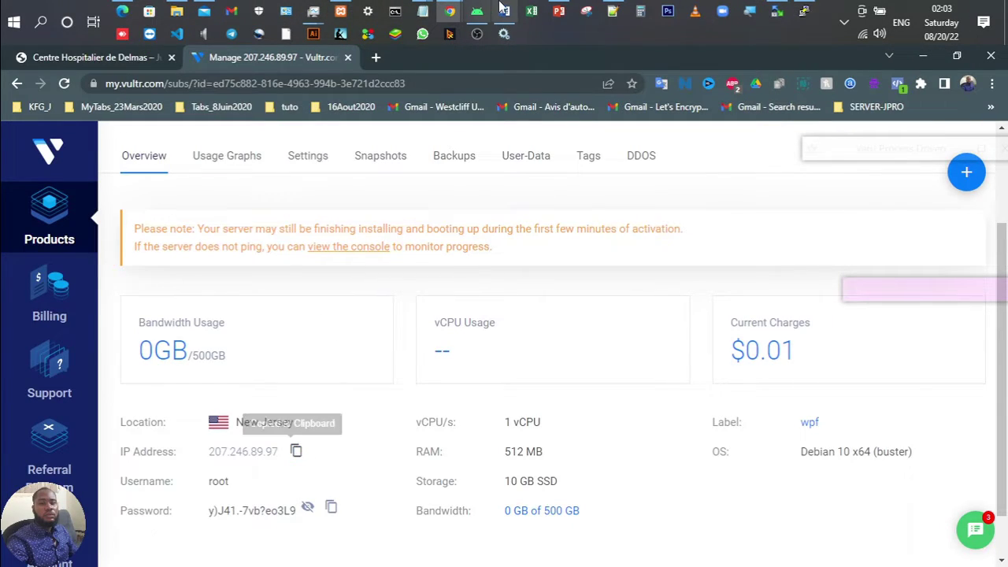
pyautogui.click(776, 11)
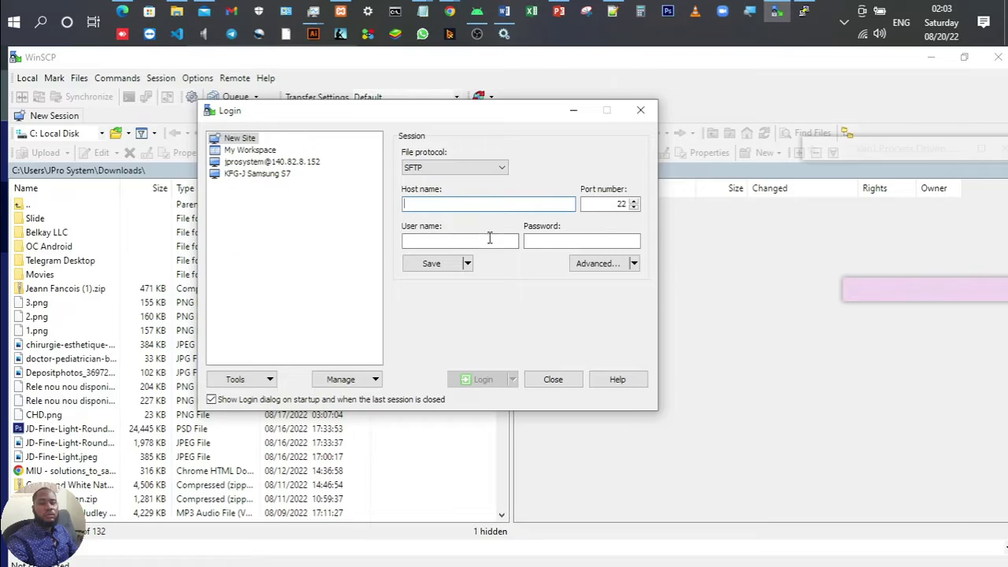
pyautogui.rightClick(463, 203)
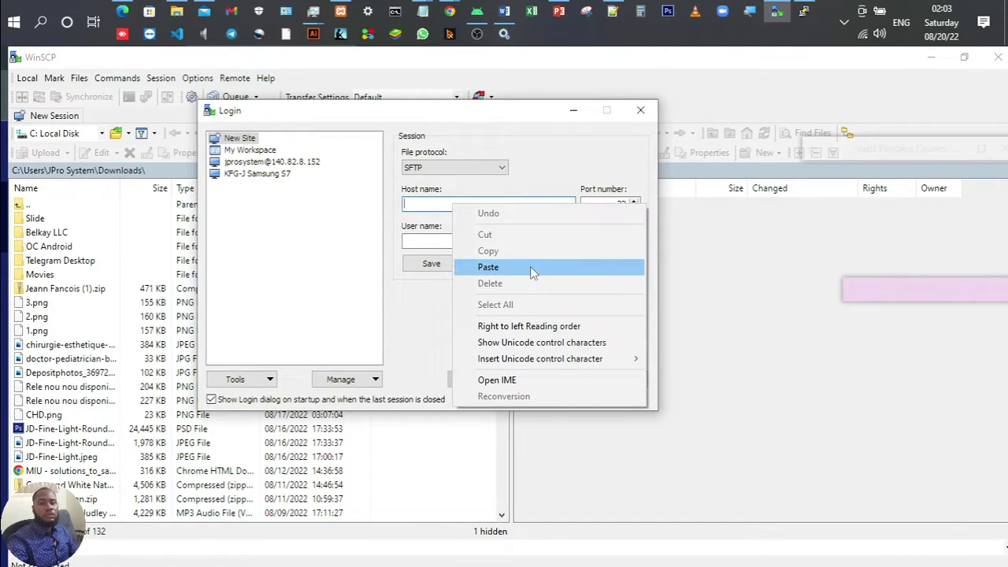
pyautogui.click(530, 266)
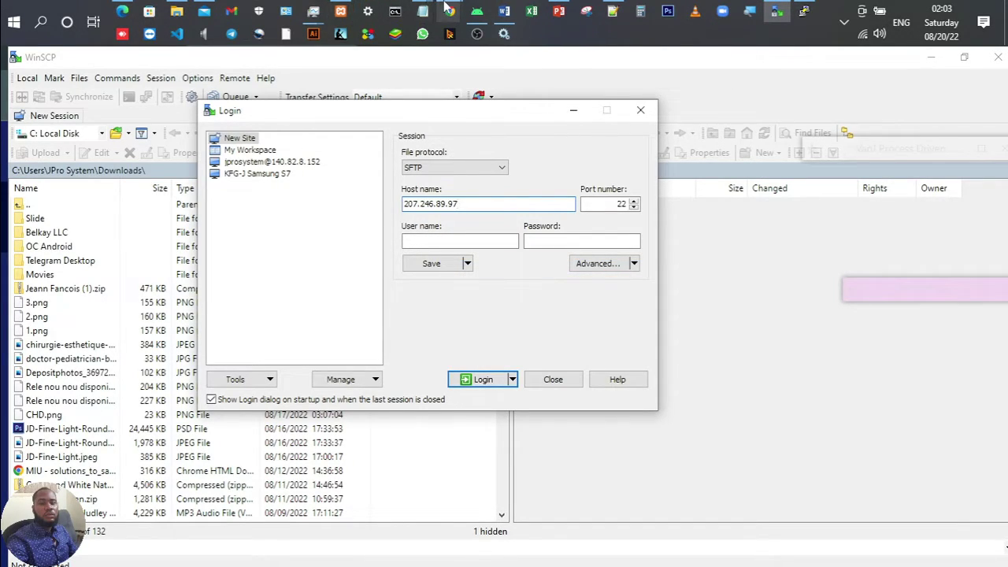
# Step: Enter the user name root from the Vultr server details
pyautogui.moveTo(449, 11)
pyautogui.click(519, 94)
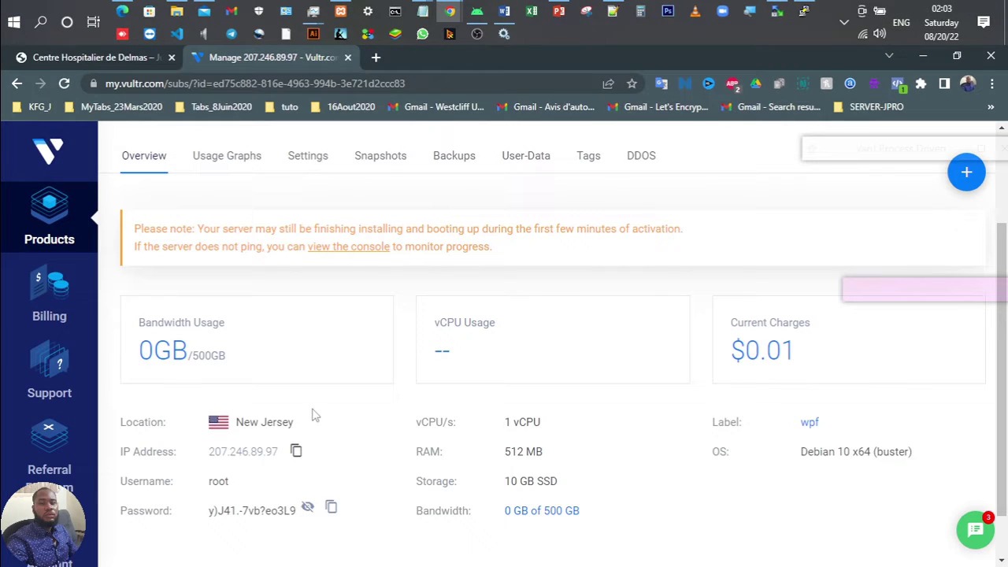
pyautogui.doubleClick(219, 481)
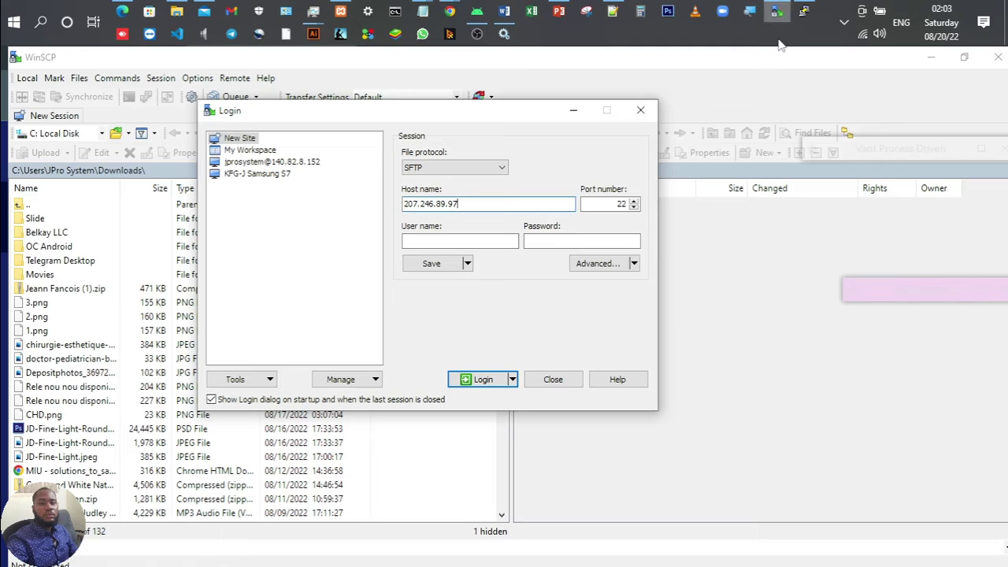
pyautogui.click(777, 11)
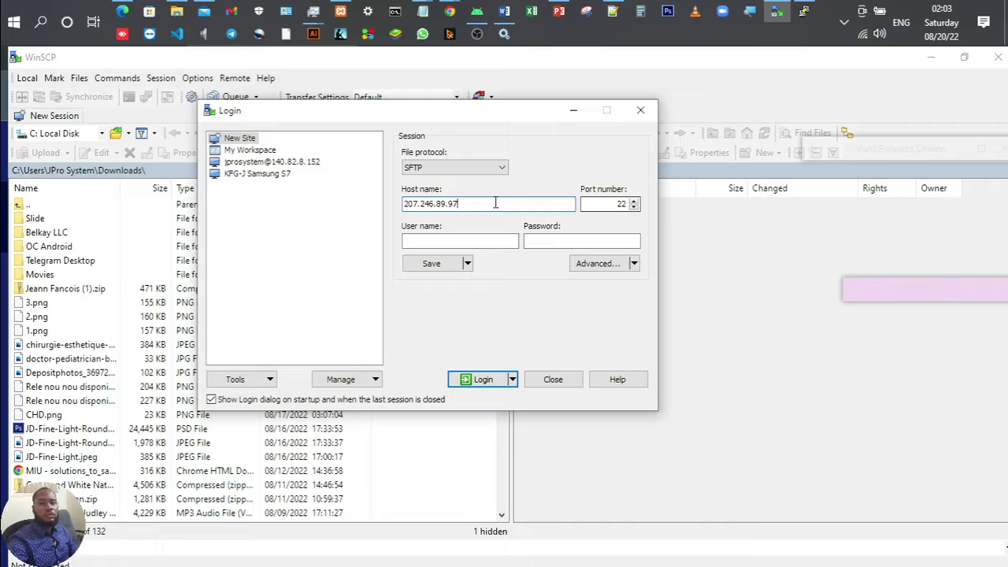
pyautogui.click(476, 241)
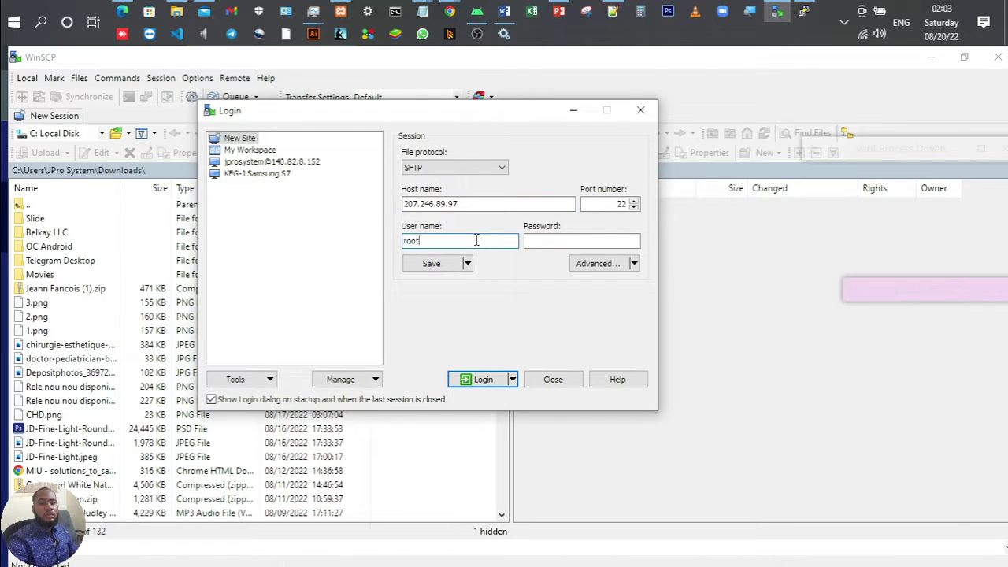
# Step: Copy the server's root password from the Vultr page into the Password field
pyautogui.moveTo(459, 10)
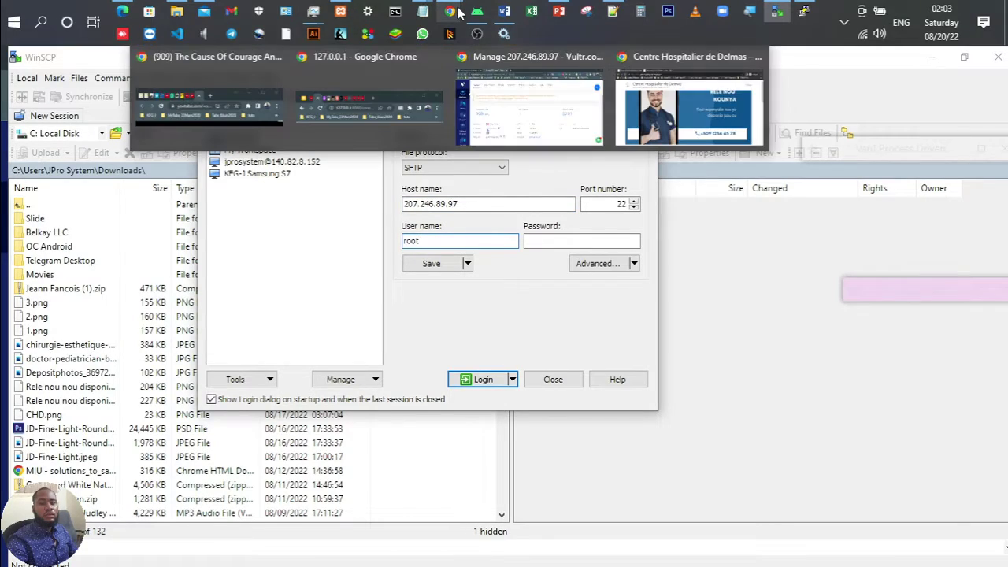
pyautogui.click(504, 55)
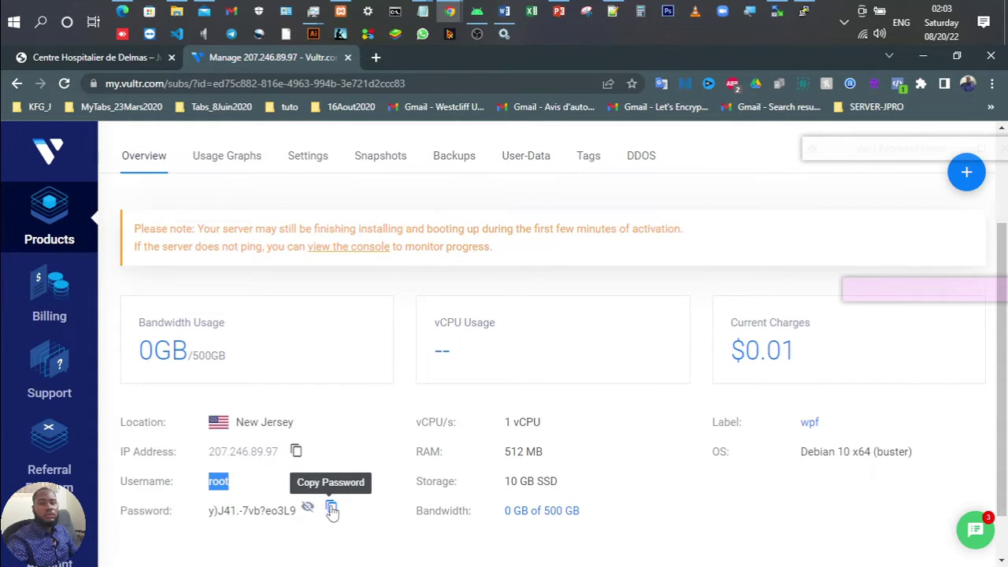
pyautogui.click(331, 510)
pyautogui.moveTo(776, 11)
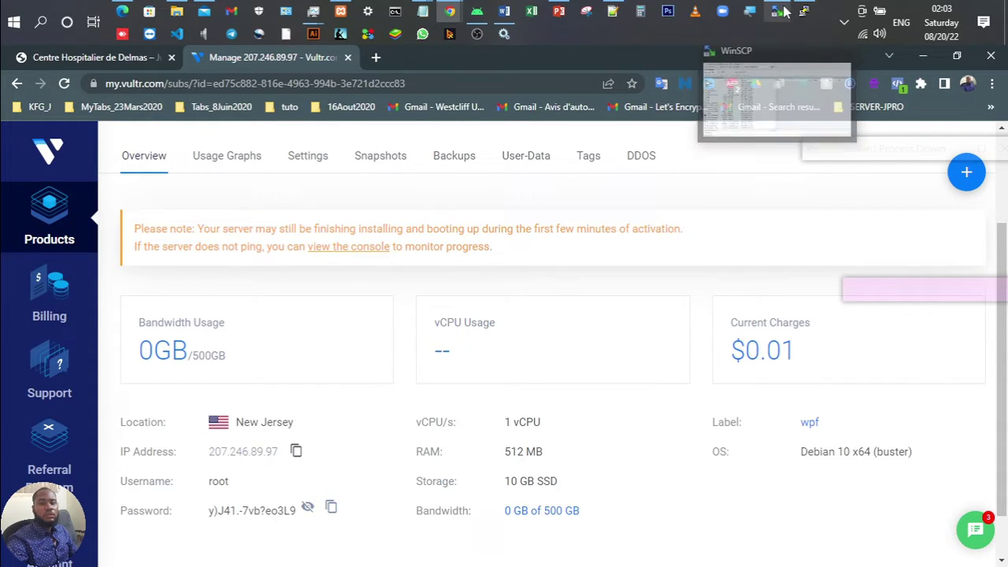
pyautogui.click(772, 118)
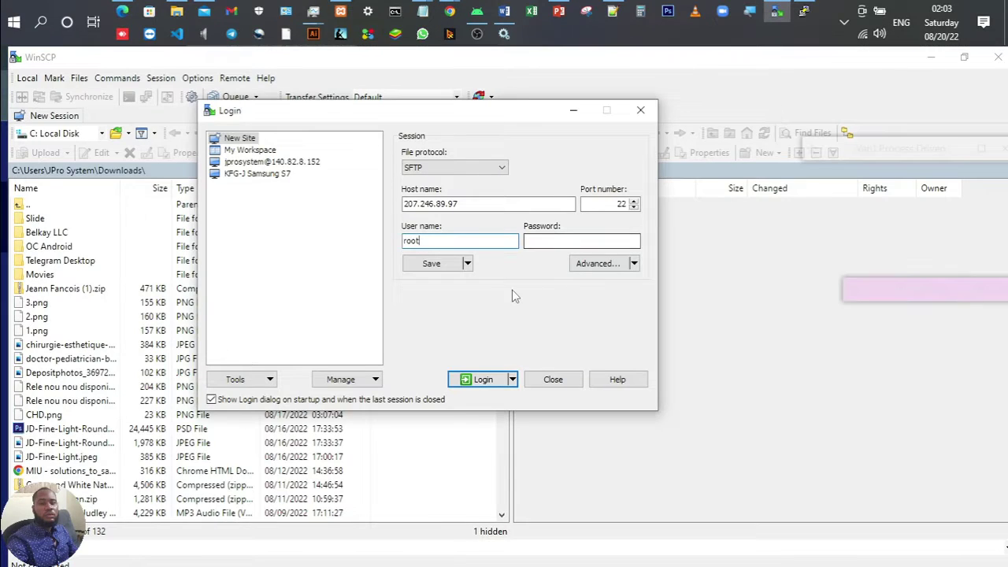
pyautogui.rightClick(547, 240)
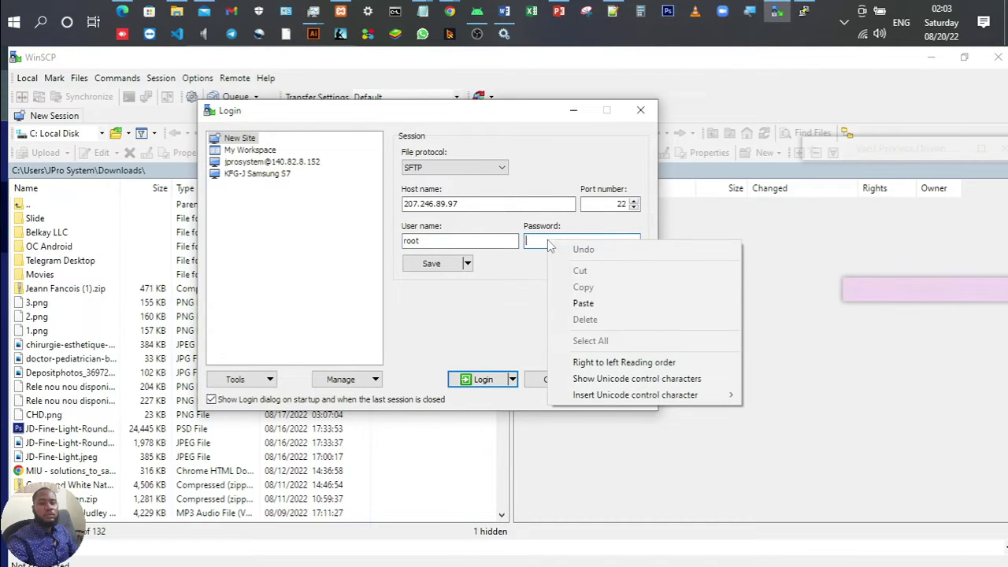
pyautogui.click(584, 303)
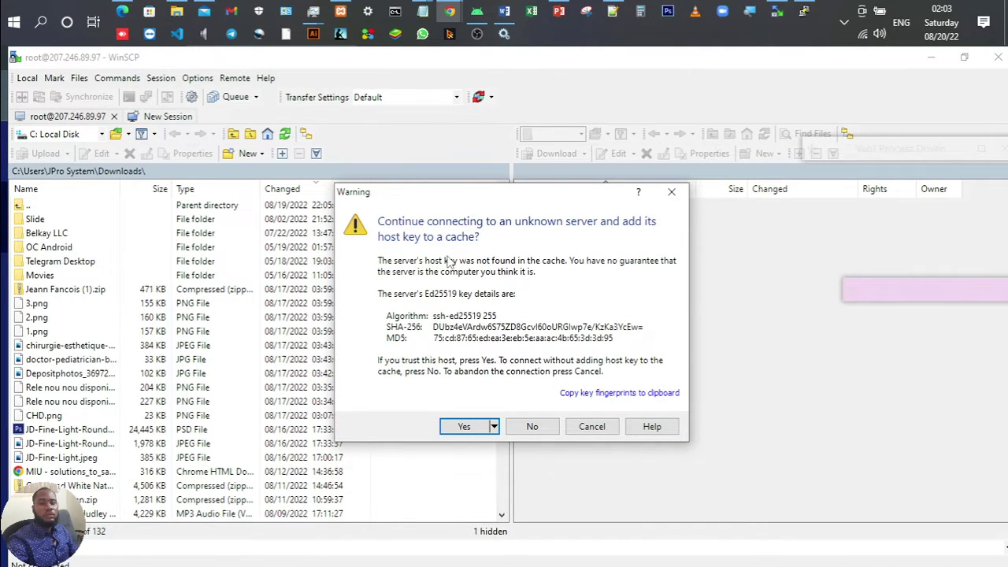
# Step: Trust the host key for 207.246.89.97 and move up to the server's / directory
pyautogui.click(450, 426)
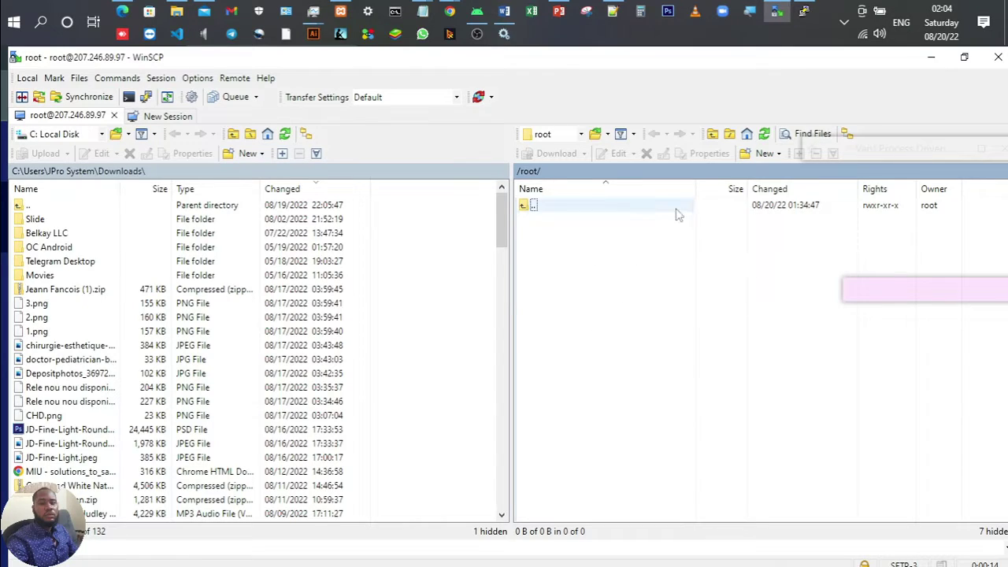
pyautogui.doubleClick(551, 206)
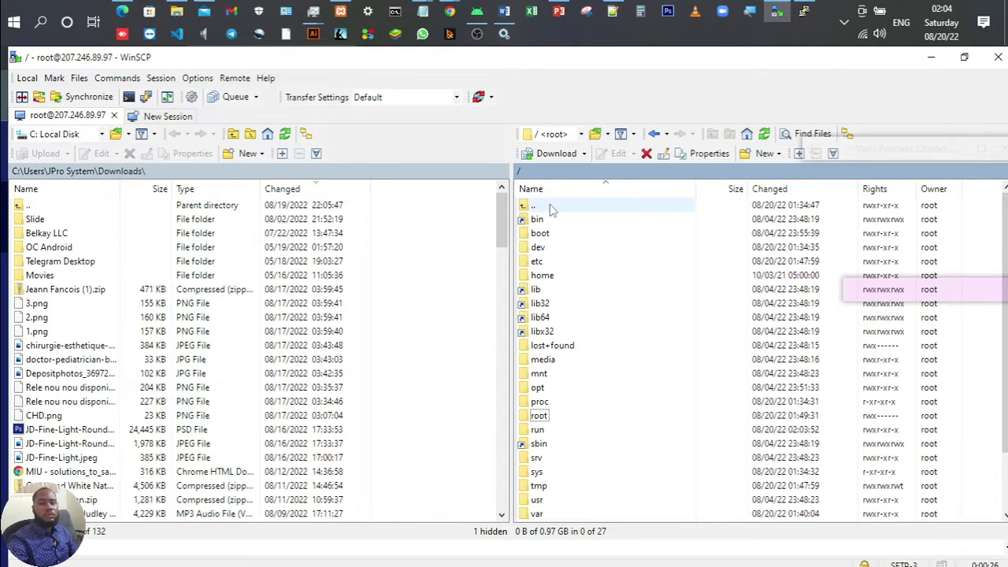
# Step: Open var, www, then html on the remote side and select info.php
pyautogui.scroll(-2, 547, 260)
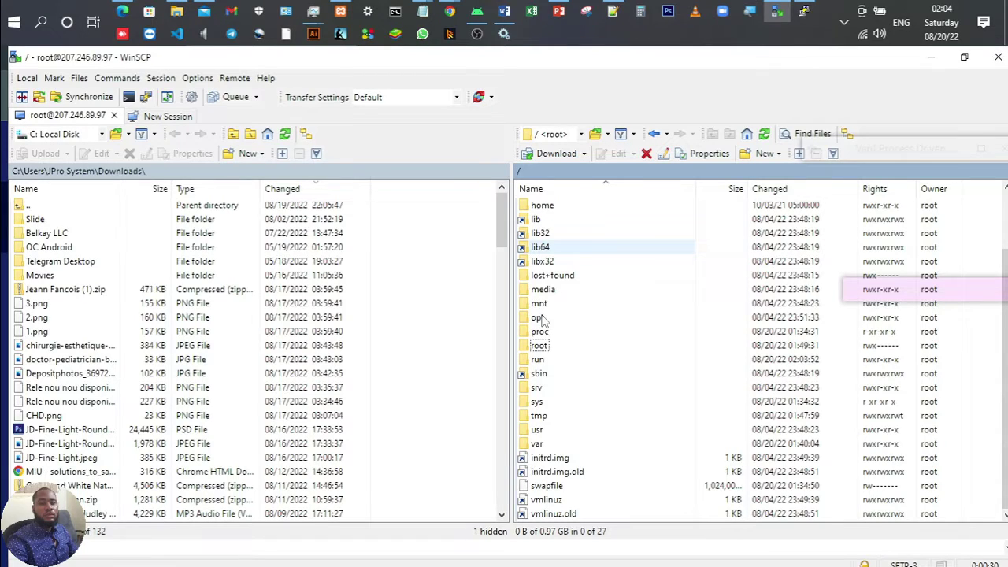
pyautogui.doubleClick(536, 443)
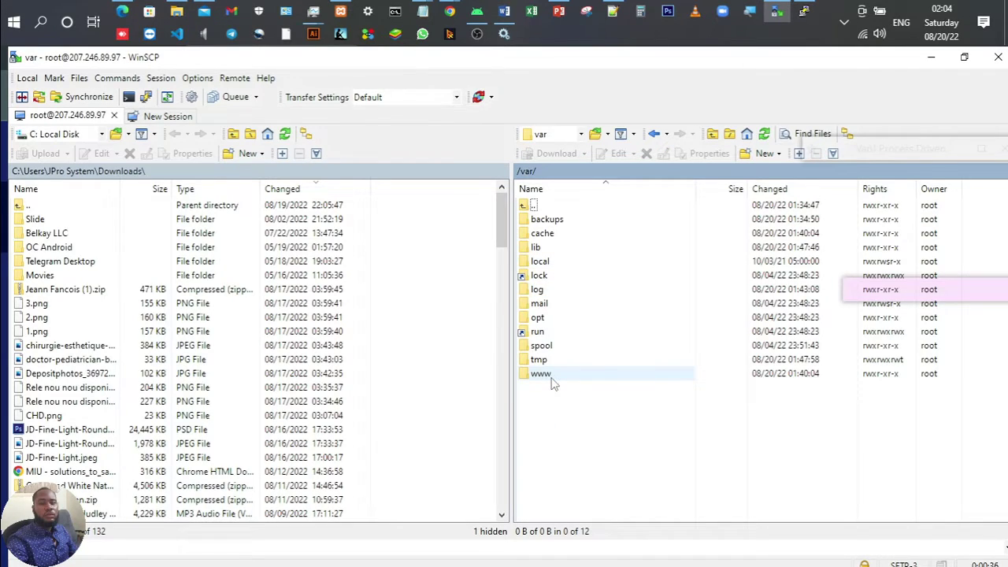
pyautogui.doubleClick(551, 376)
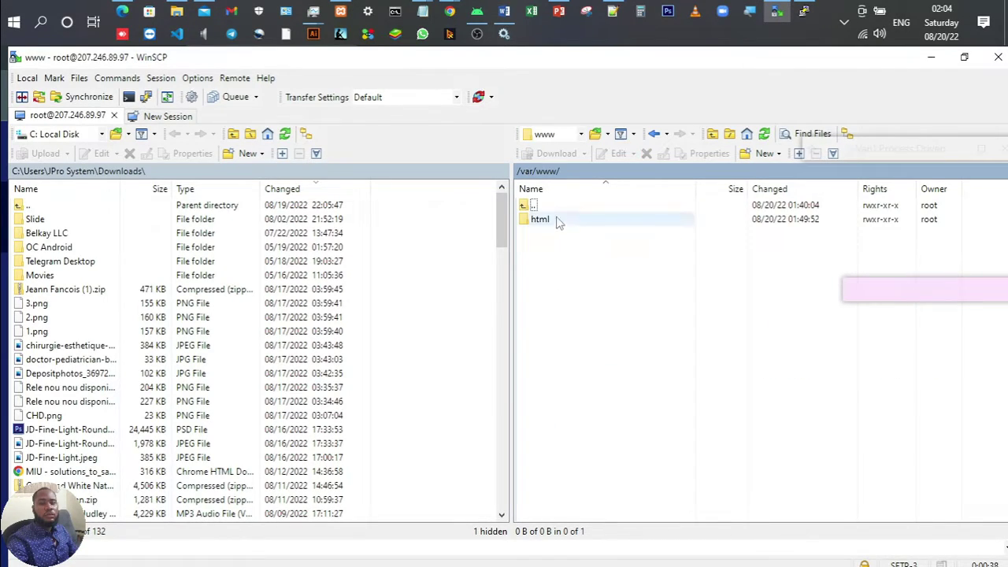
pyautogui.doubleClick(554, 220)
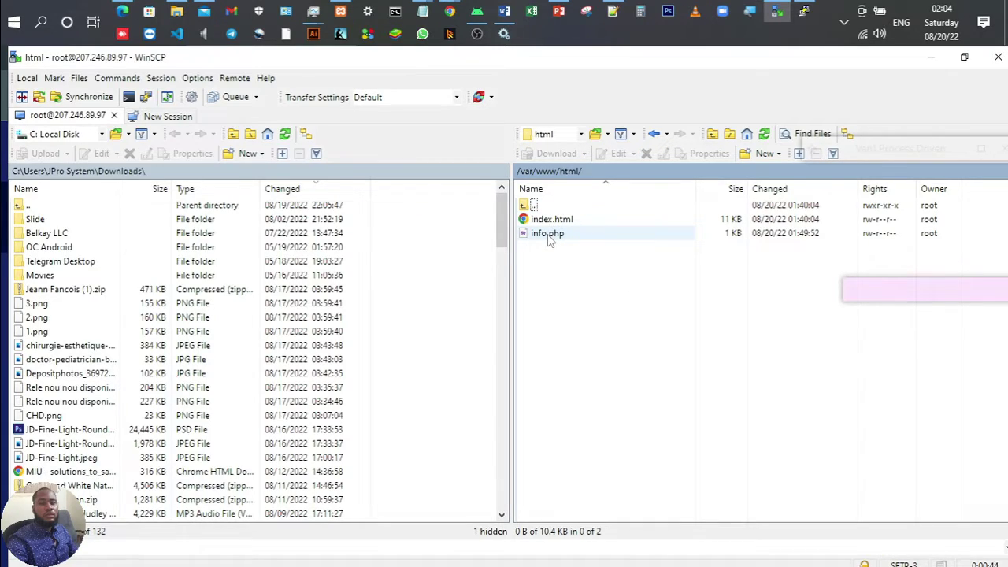
pyautogui.click(549, 235)
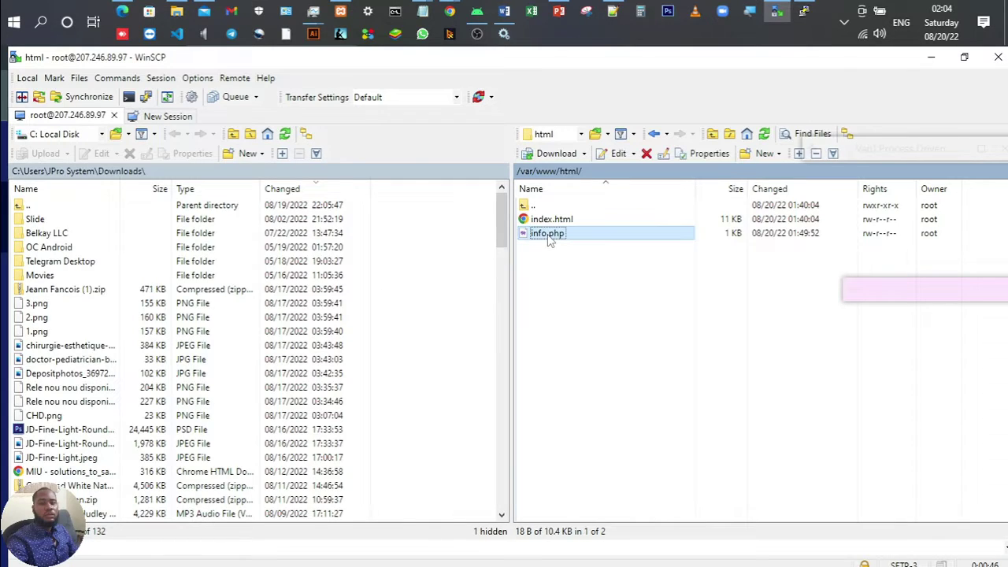
# Step: View info.php in the WinSCP editor, then close it
pyautogui.doubleClick(548, 235)
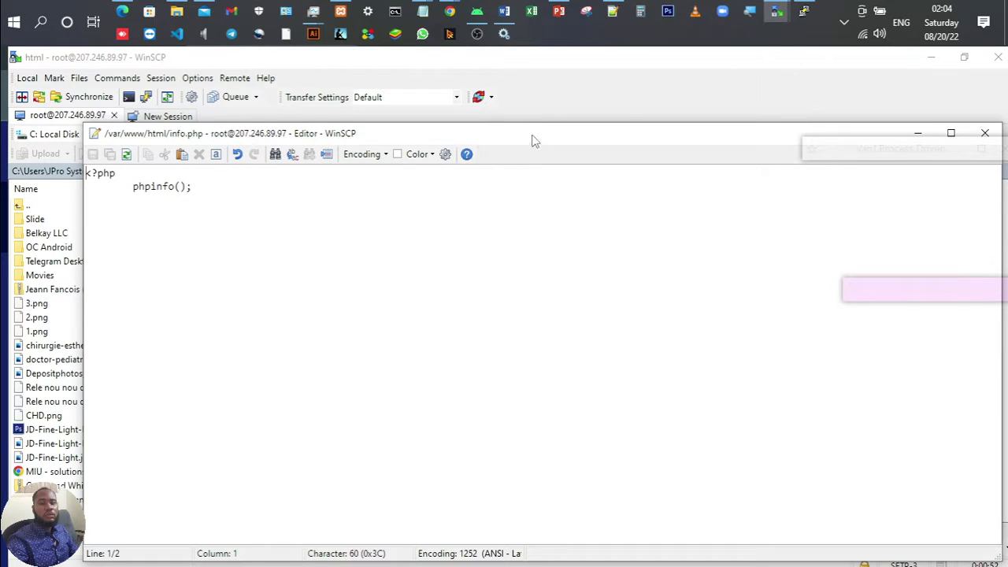
pyautogui.moveTo(533, 134); pyautogui.dragTo(451, 129)
pyautogui.click(904, 127)
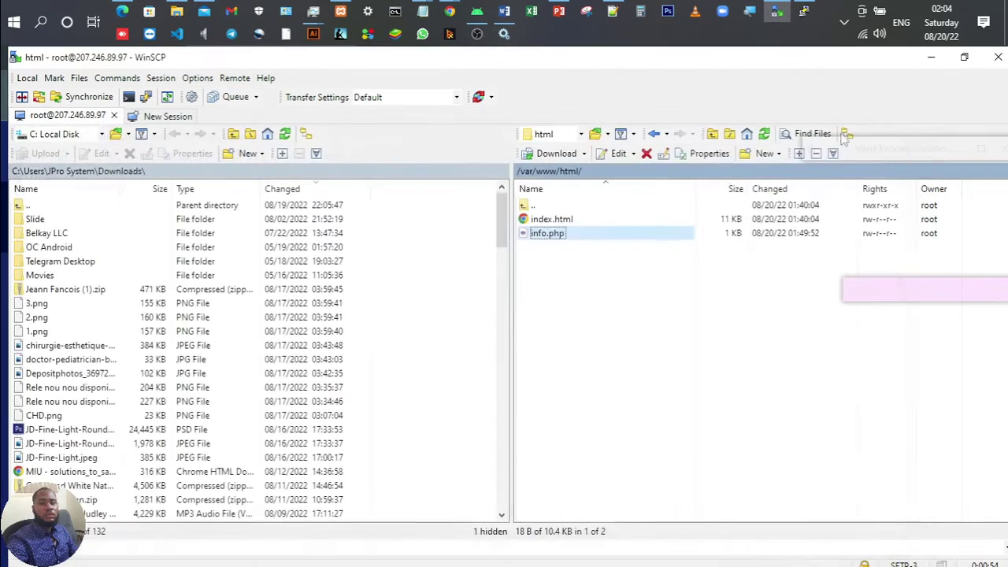
# Step: Delete info.php and index.html from /var/www/html, confirming each deletion
pyautogui.click(560, 236)
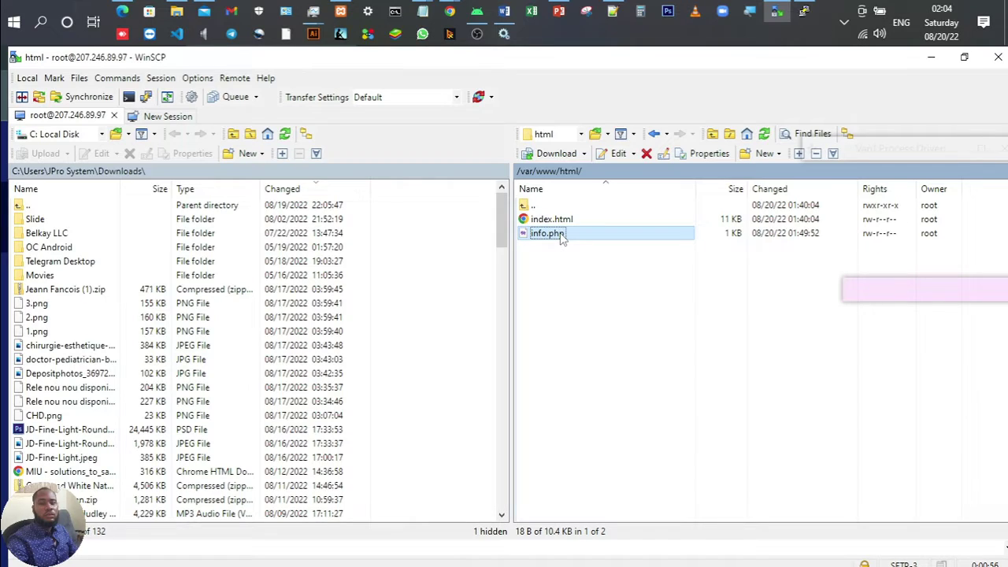
pyautogui.click(646, 155)
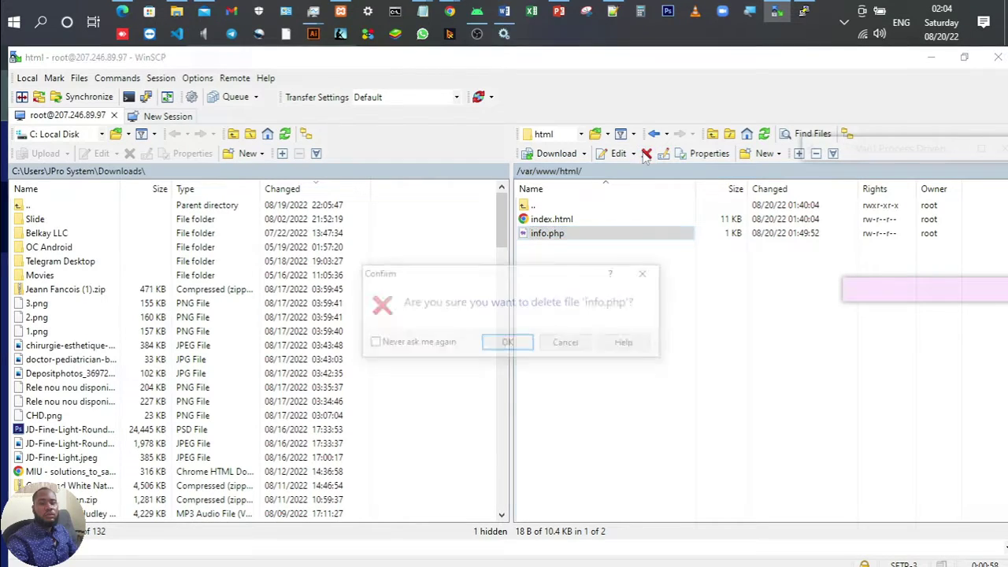
pyautogui.click(507, 342)
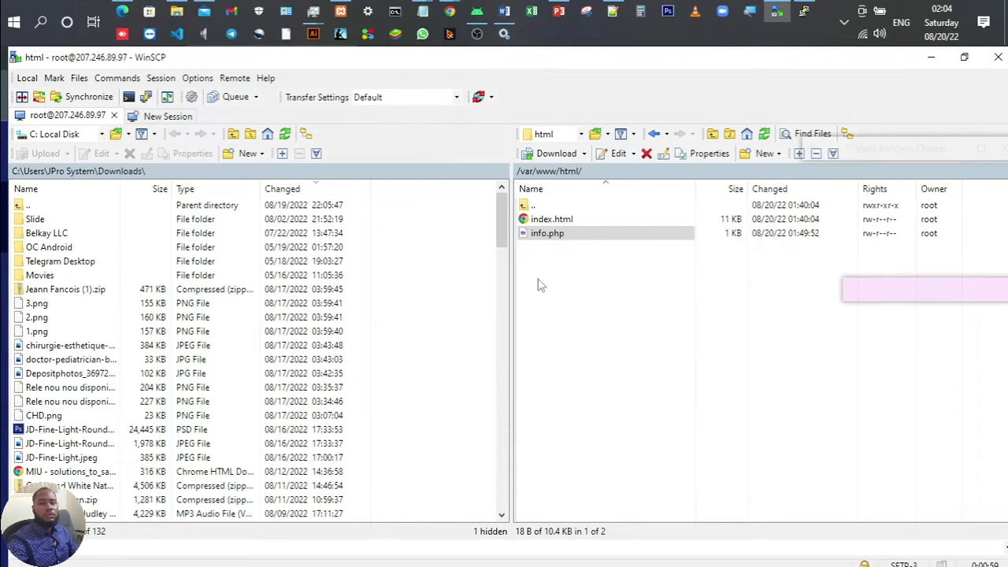
pyautogui.click(559, 222)
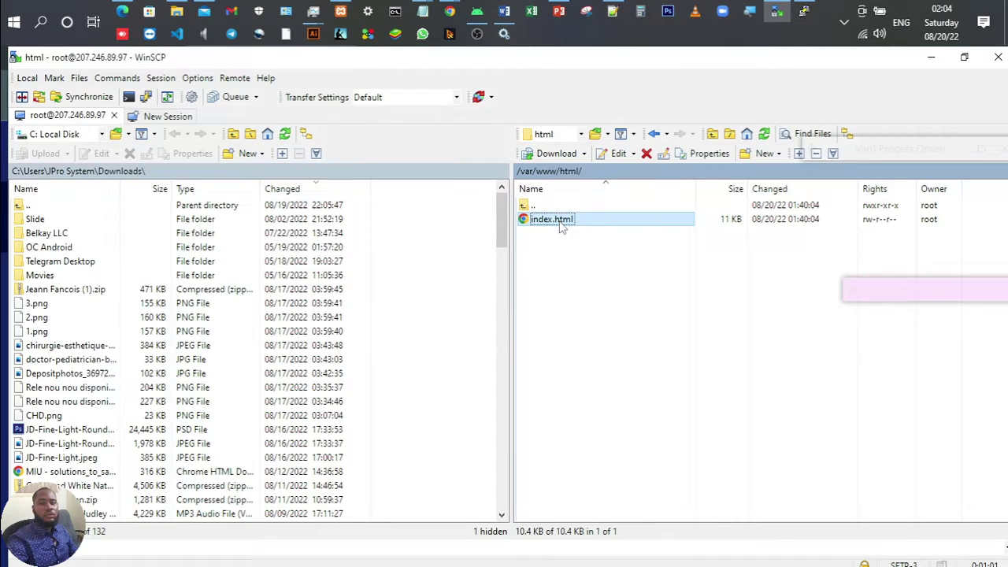
pyautogui.click(646, 155)
pyautogui.click(529, 344)
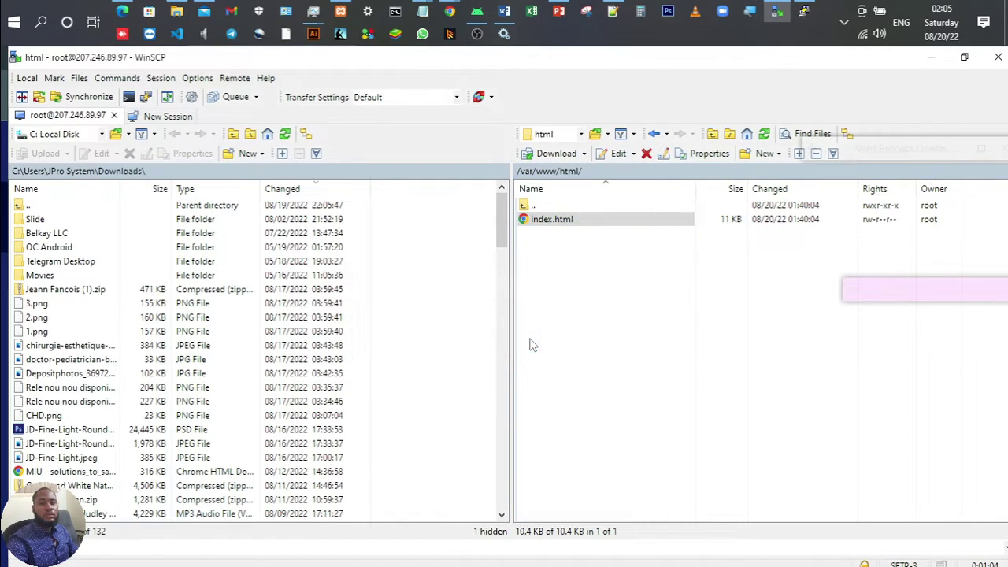
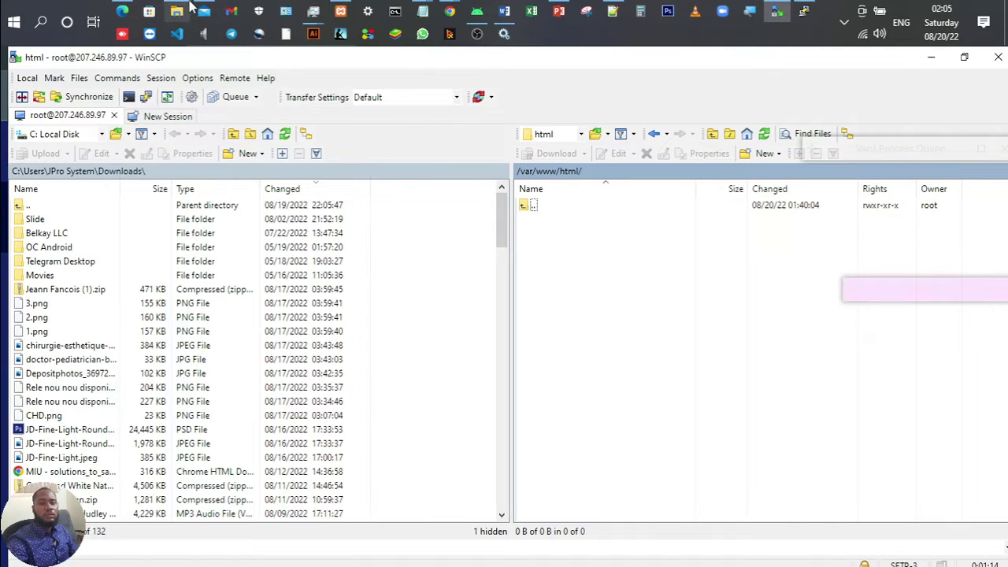
# Step: Drag mydatabase_chd.sql from the C:\xampp folder onto WinSCP's remote /var/www/html panel
pyautogui.moveTo(177, 9)
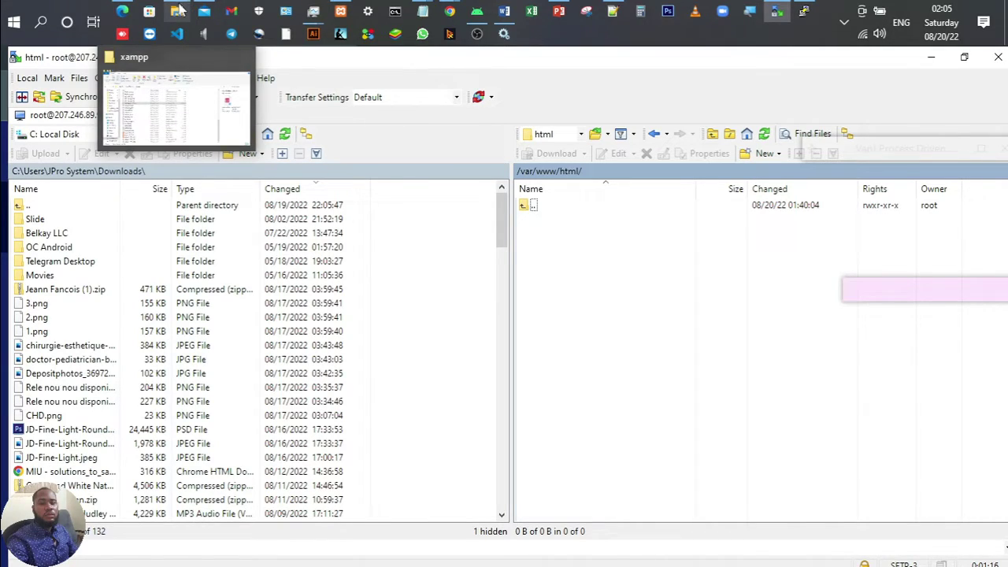
pyautogui.click(178, 9)
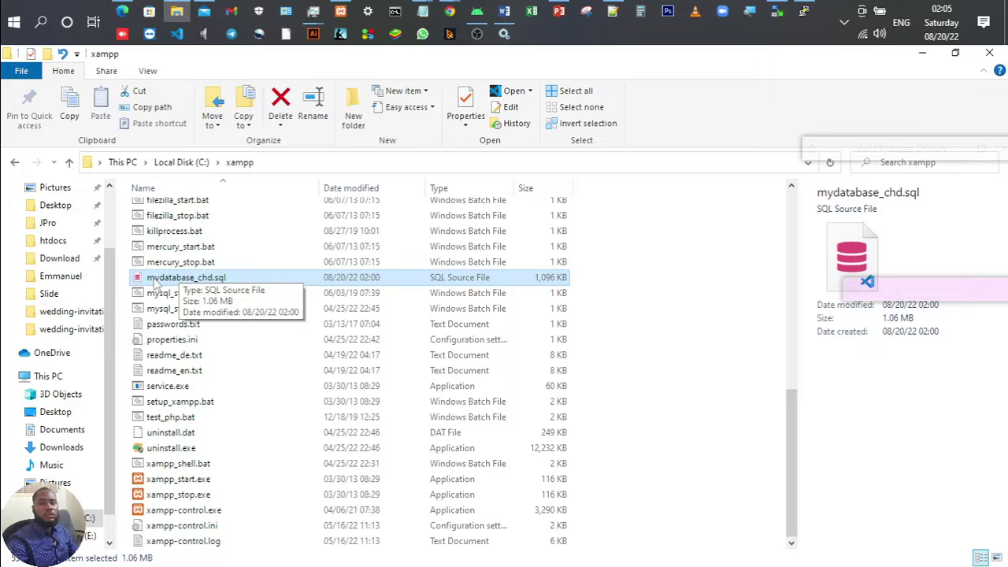
pyautogui.moveTo(155, 284); pyautogui.dragTo(635, 301)
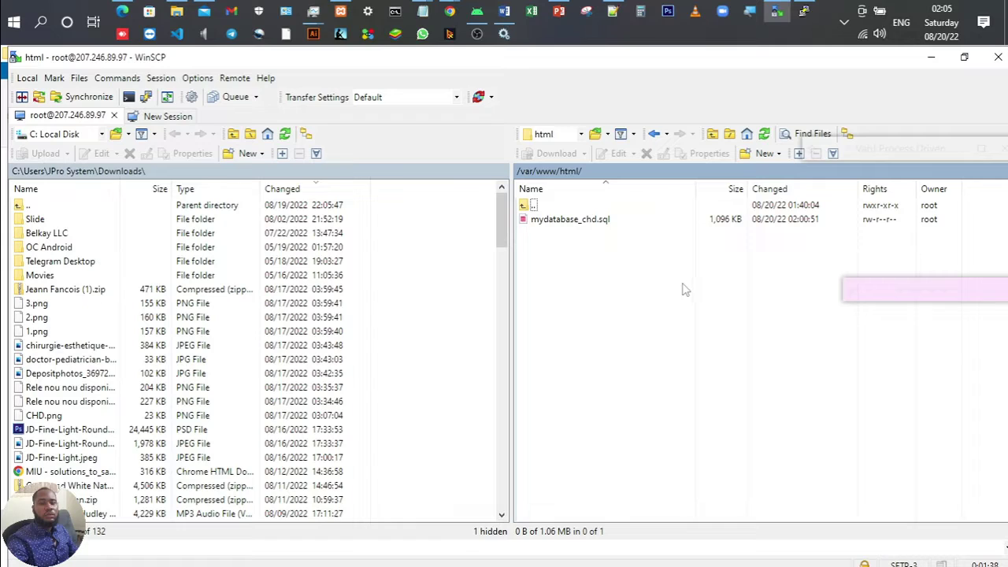
# Step: Glance at the hosting slide, then bring up PuTTY showing the connection-abort error
pyautogui.click(559, 19)
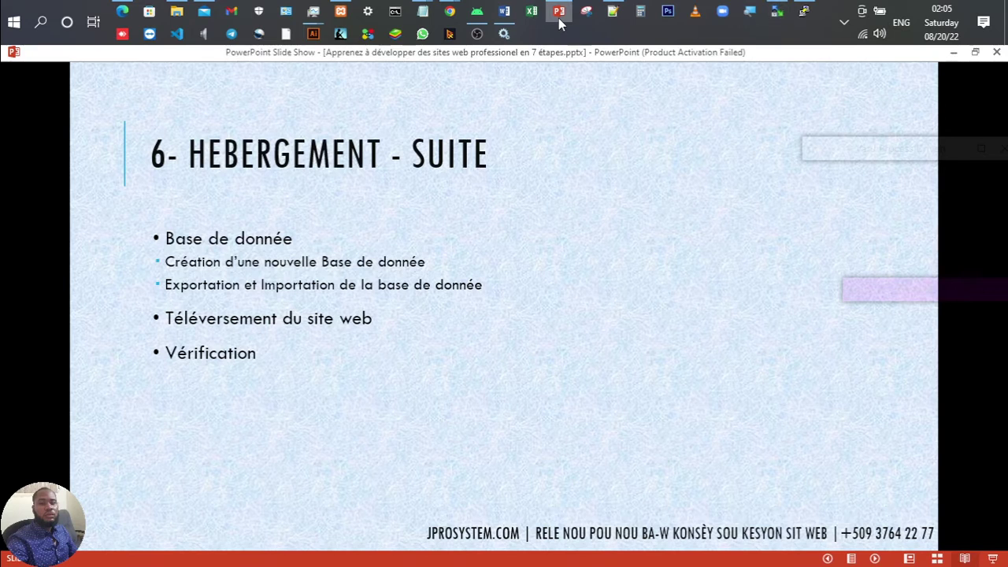
pyautogui.click(559, 19)
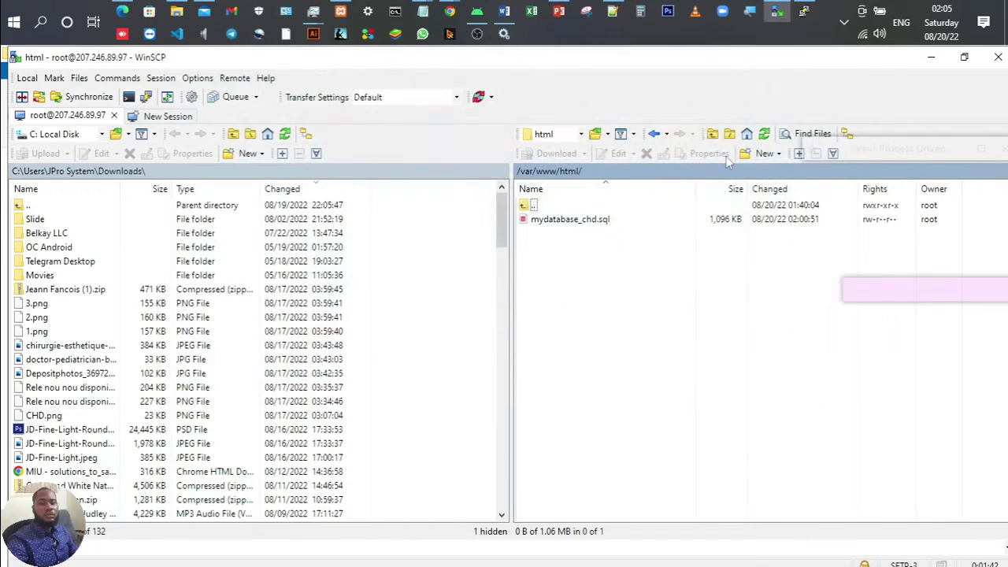
pyautogui.click(800, 11)
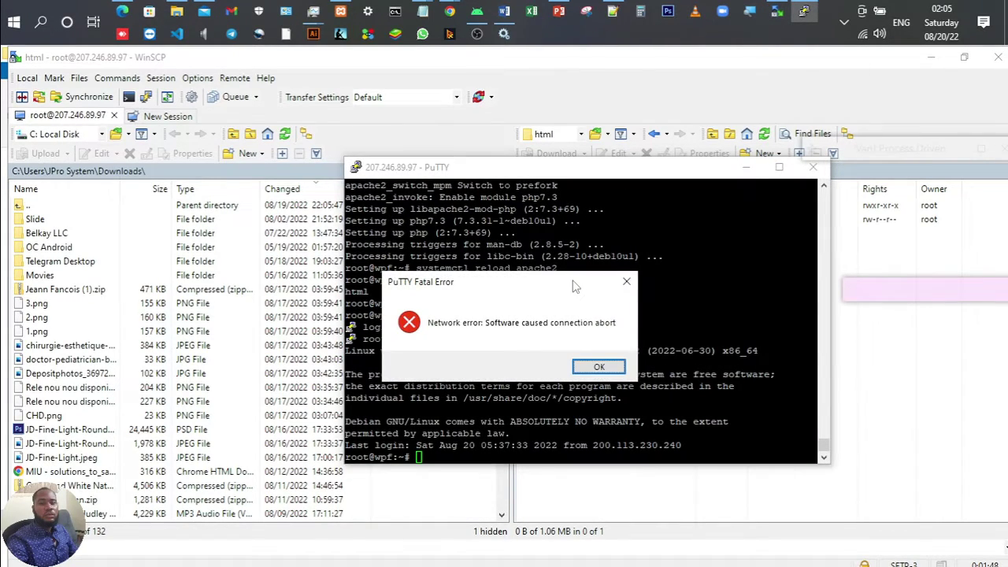
# Step: Dismiss the fatal error, restart the PuTTY session and enter root as the login name
pyautogui.click(582, 370)
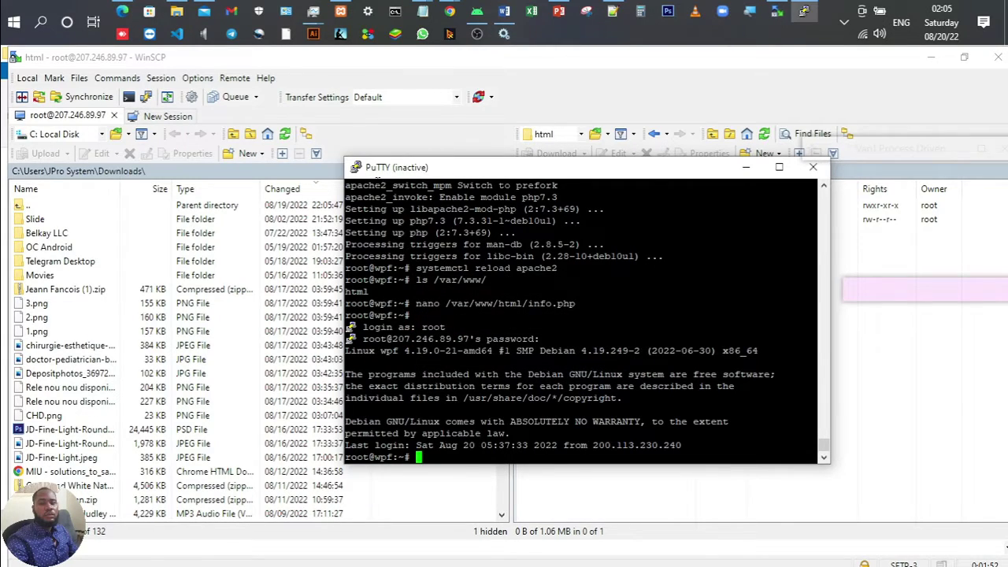
pyautogui.click(355, 170)
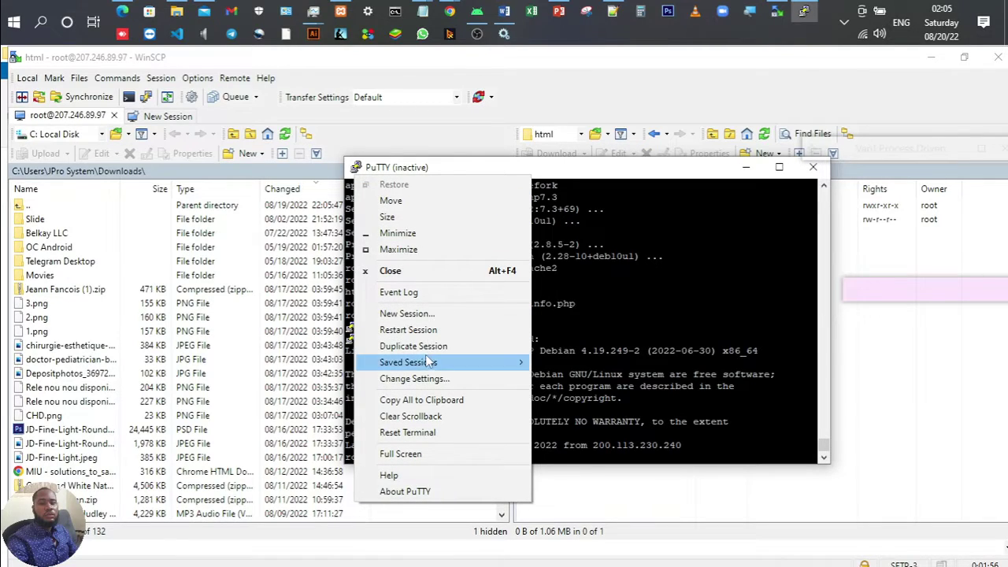
pyautogui.click(408, 330)
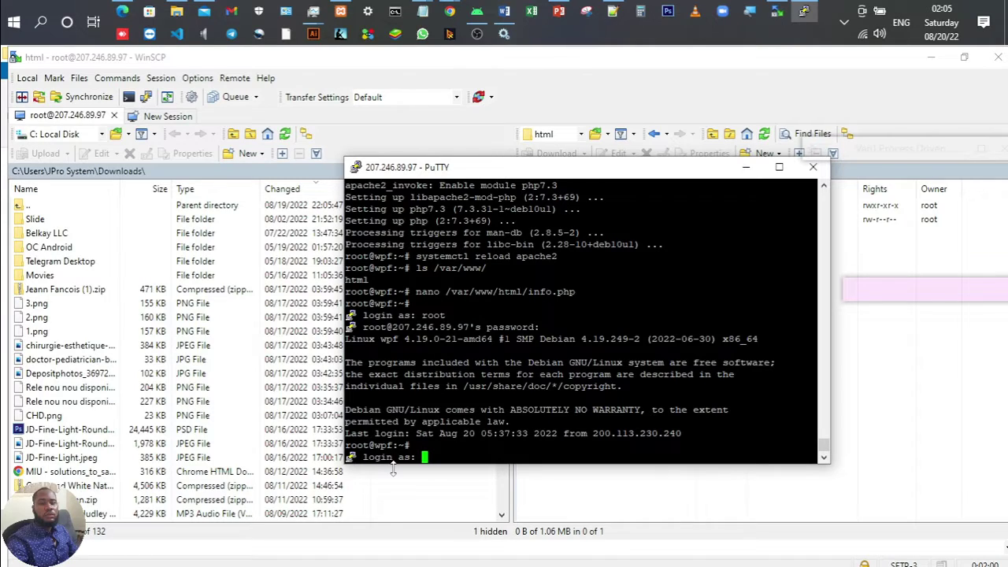
pyautogui.write('root')
pyautogui.press('Return')
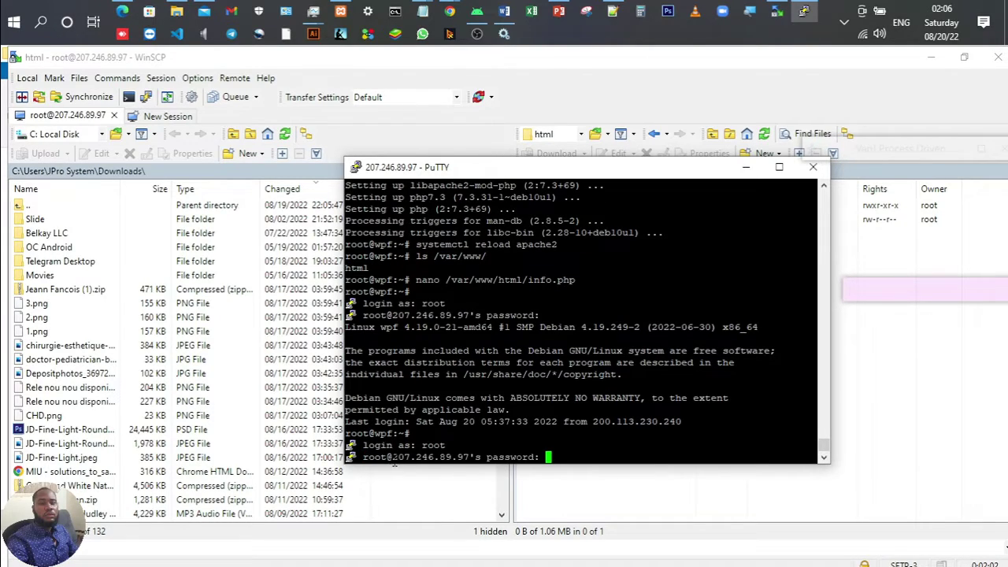
# Step: Copy the root password from the Vultr server page and paste it to log in
pyautogui.click(450, 13)
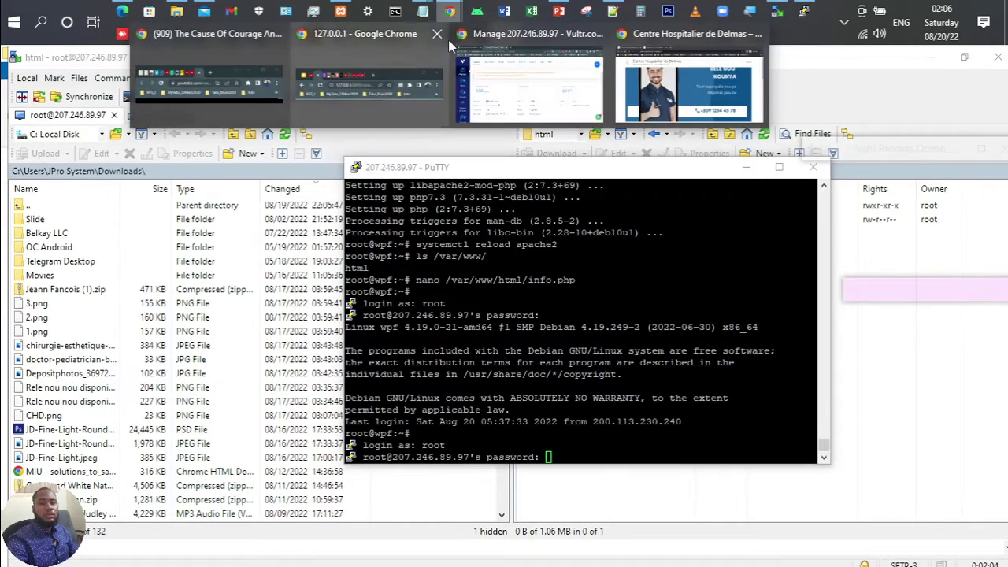
pyautogui.click(503, 75)
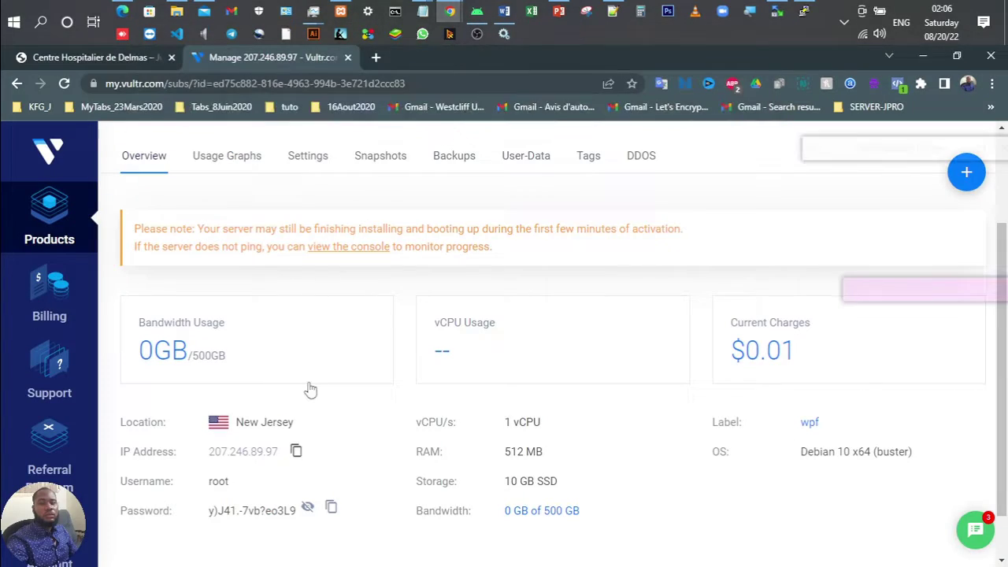
pyautogui.click(331, 508)
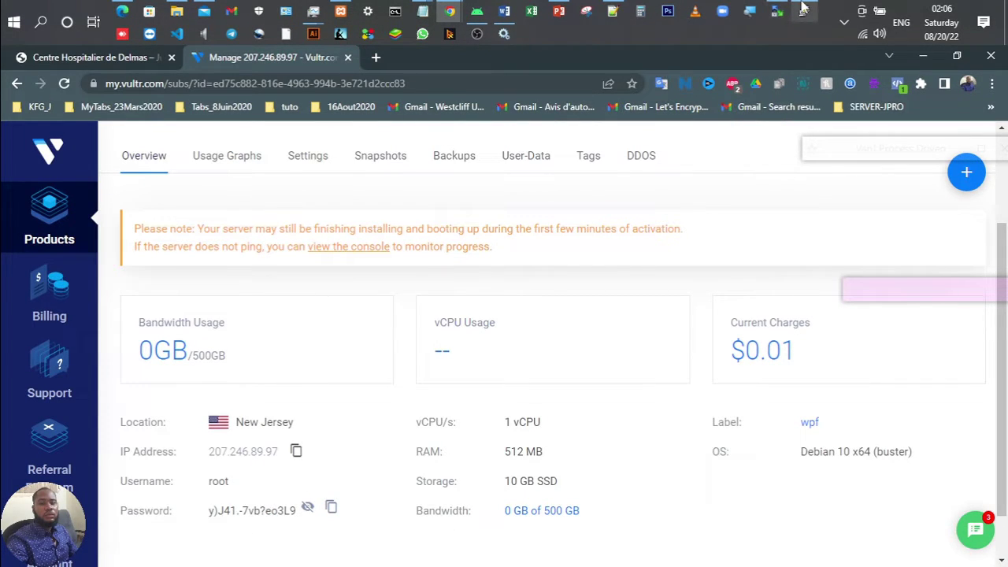
pyautogui.click(803, 10)
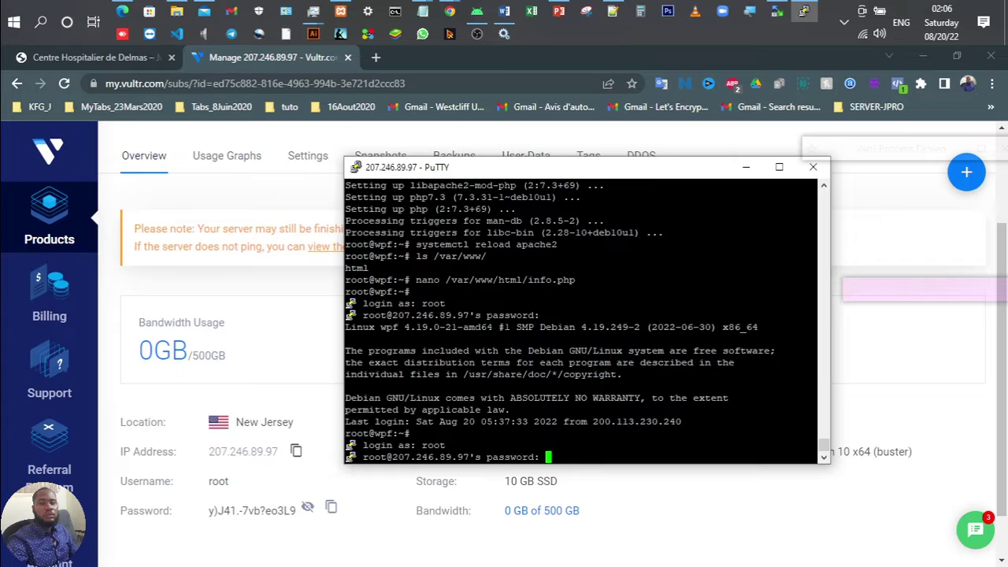
pyautogui.press('shift+Insert')
pyautogui.press('Return')
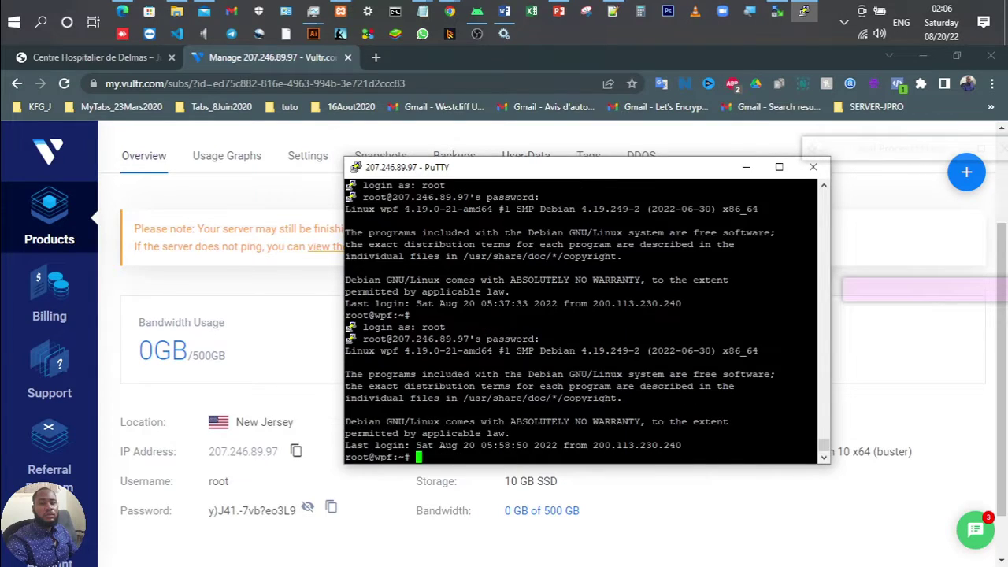
pyautogui.press('Return')
pyautogui.press('Return')
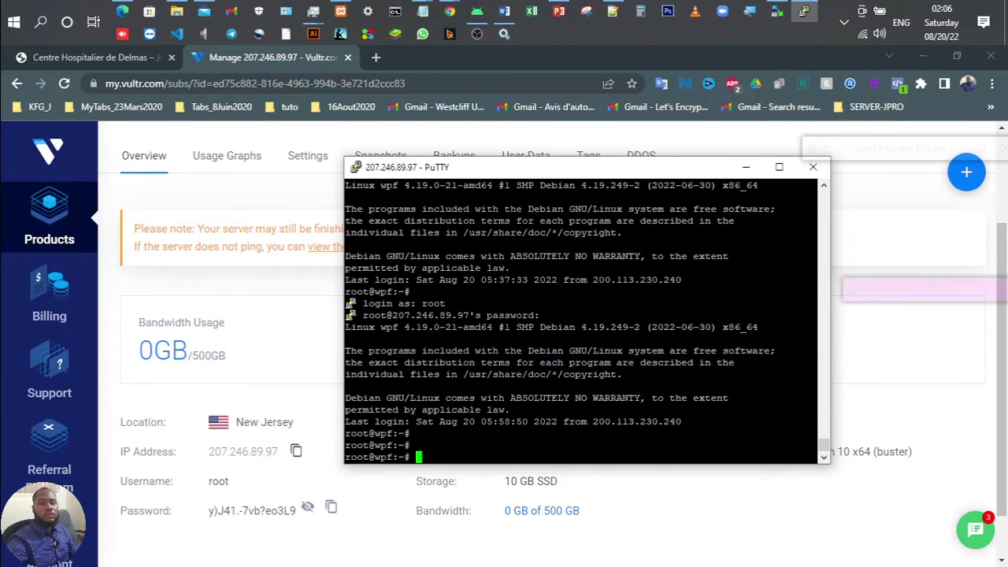
# Step: Write line 61 as 'Commande Exporter : mysqldump -uroot chd-db > mydatabase_chd.sql' in the notes
pyautogui.click(612, 11)
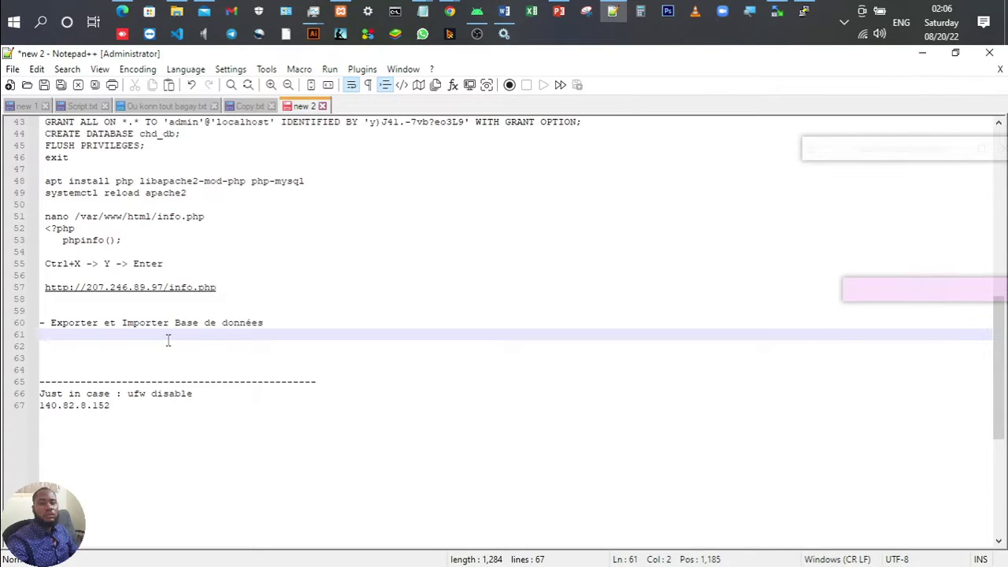
pyautogui.write('my')
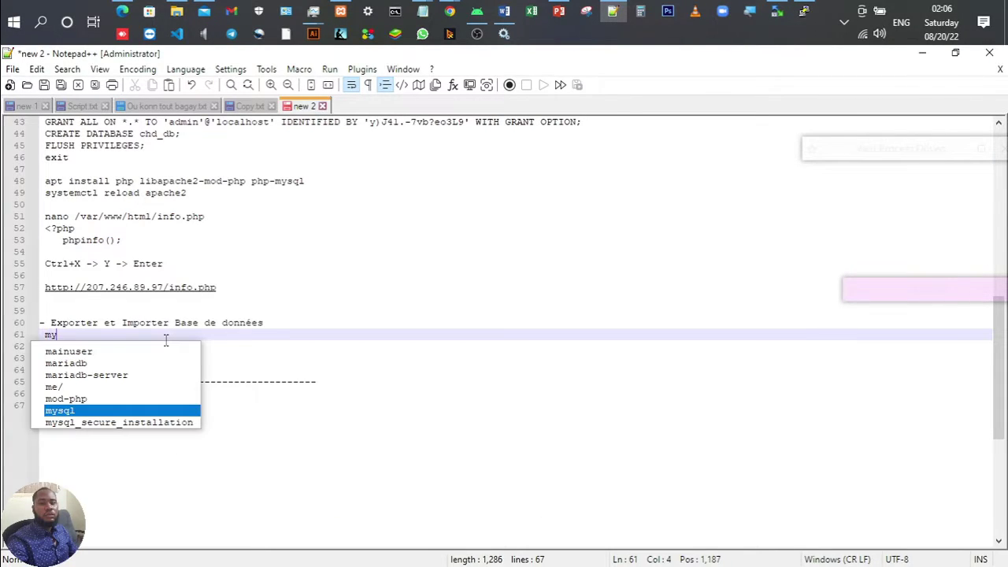
pyautogui.write('sqldump ')
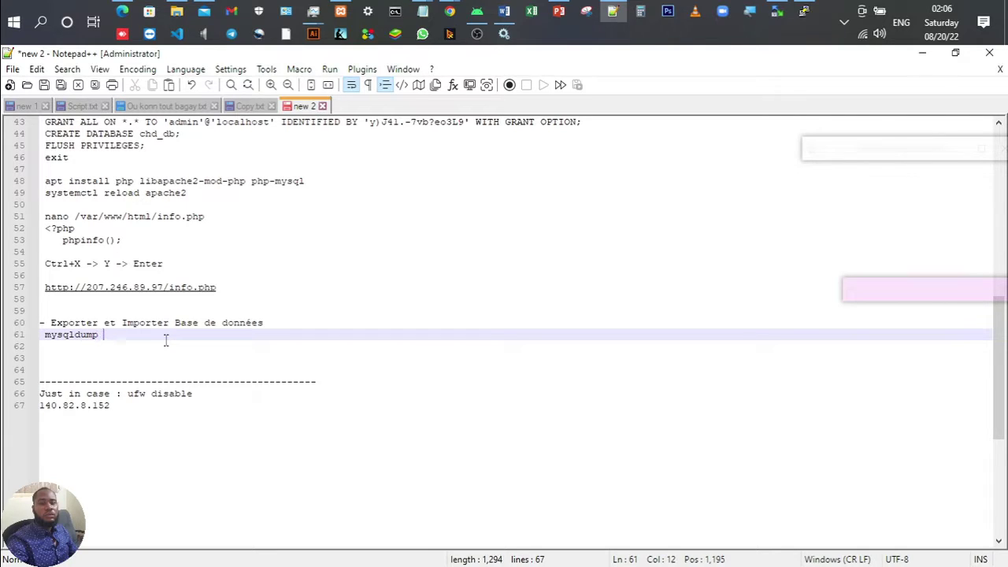
pyautogui.write('-ur')
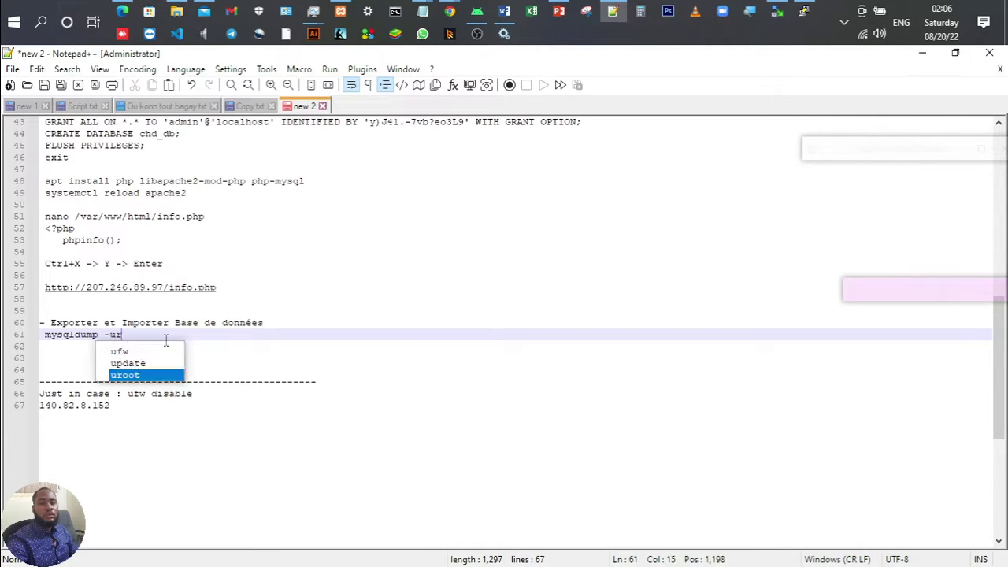
pyautogui.write('oot c')
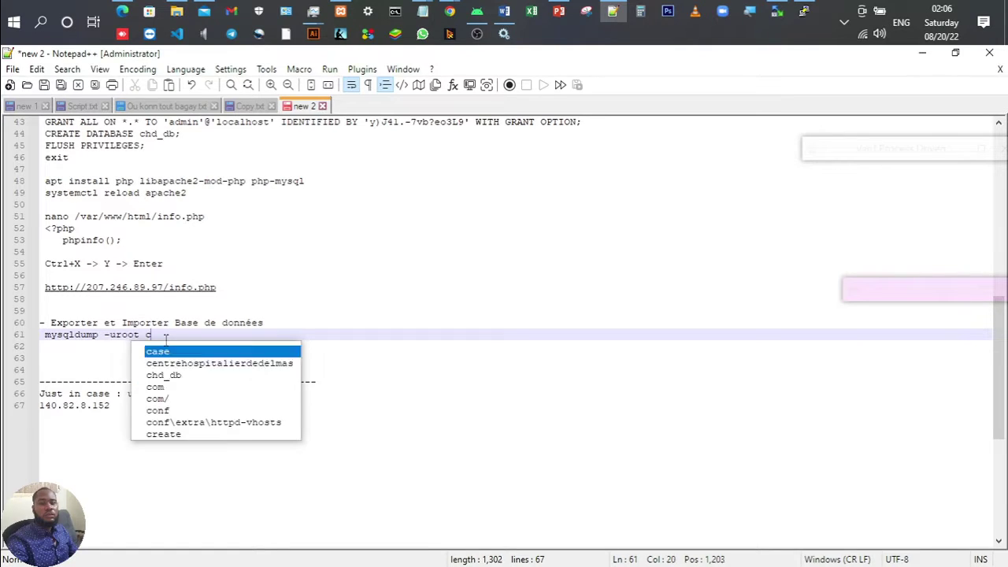
pyautogui.write('hd-db > ')
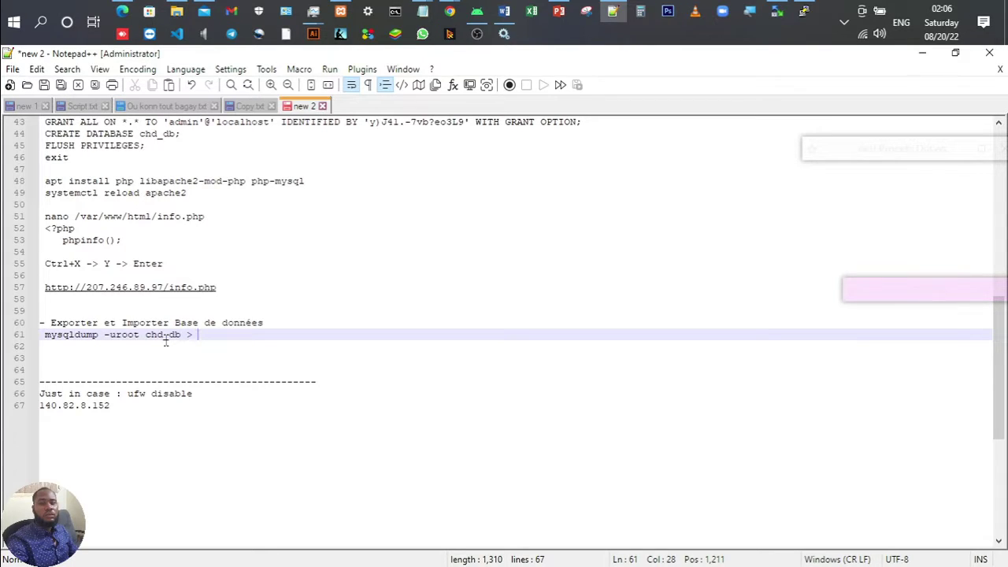
pyautogui.write('mydatabase_')
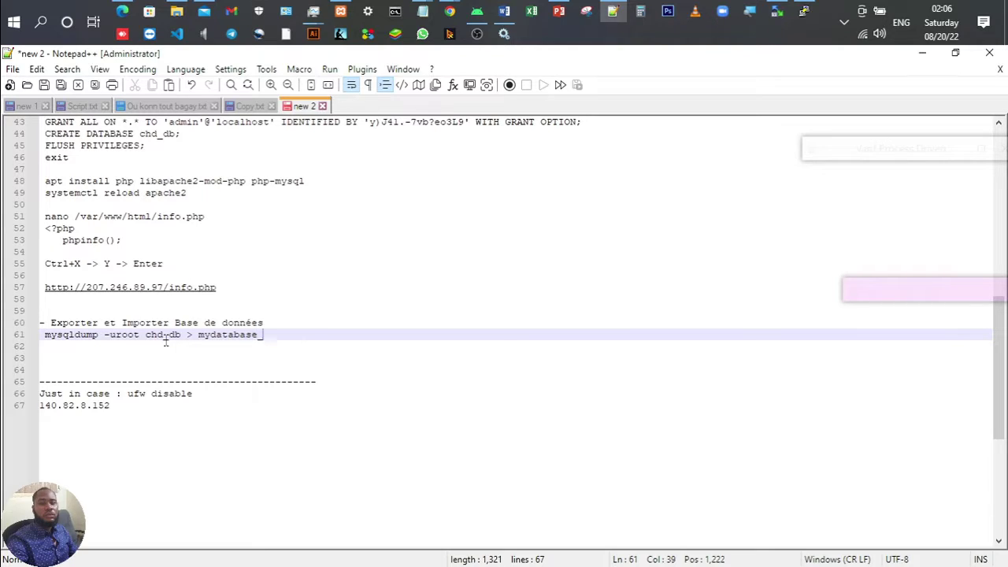
pyautogui.write('chd.sql')
pyautogui.press('Return')
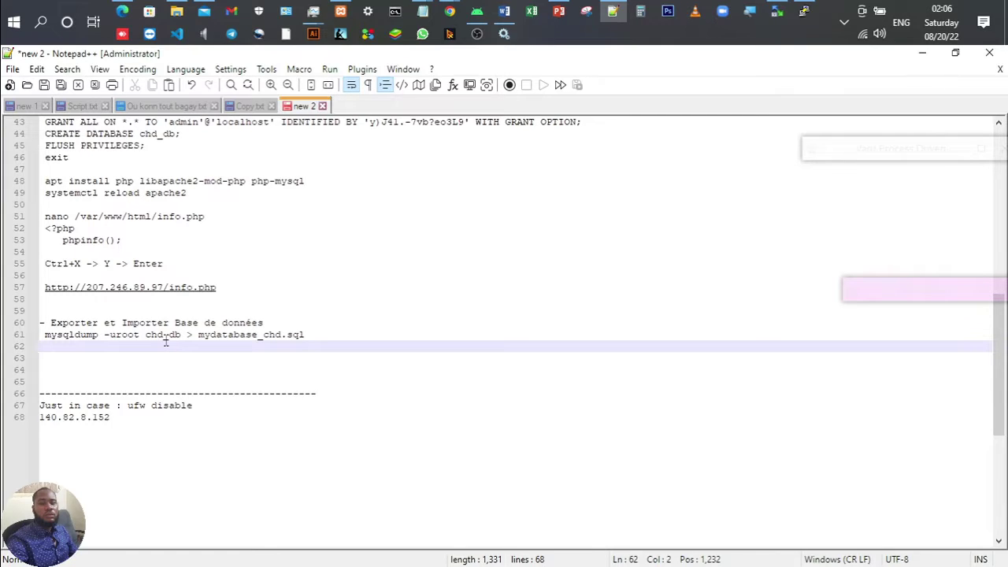
pyautogui.press('Up')
pyautogui.write('Expor')
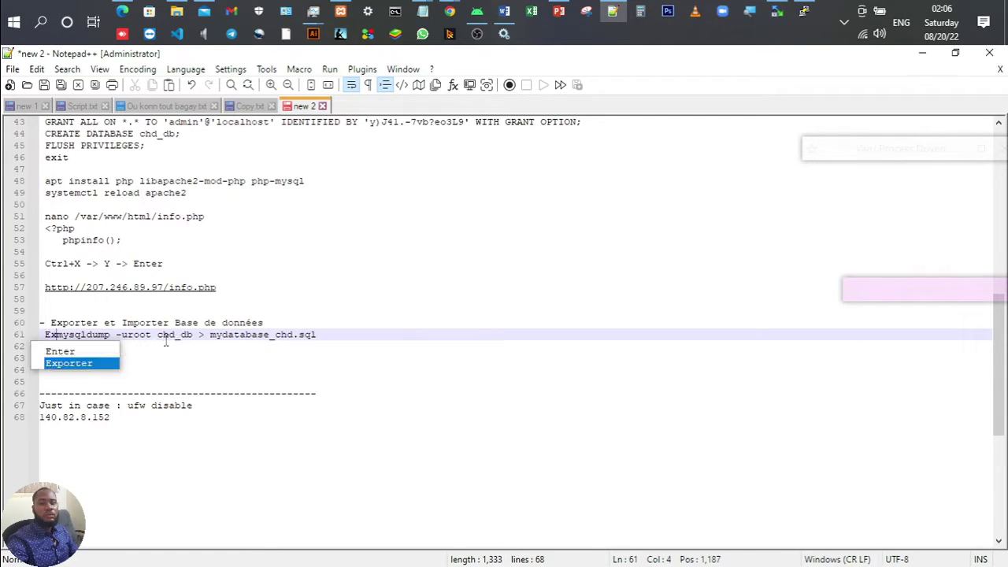
pyautogui.write('ter :')
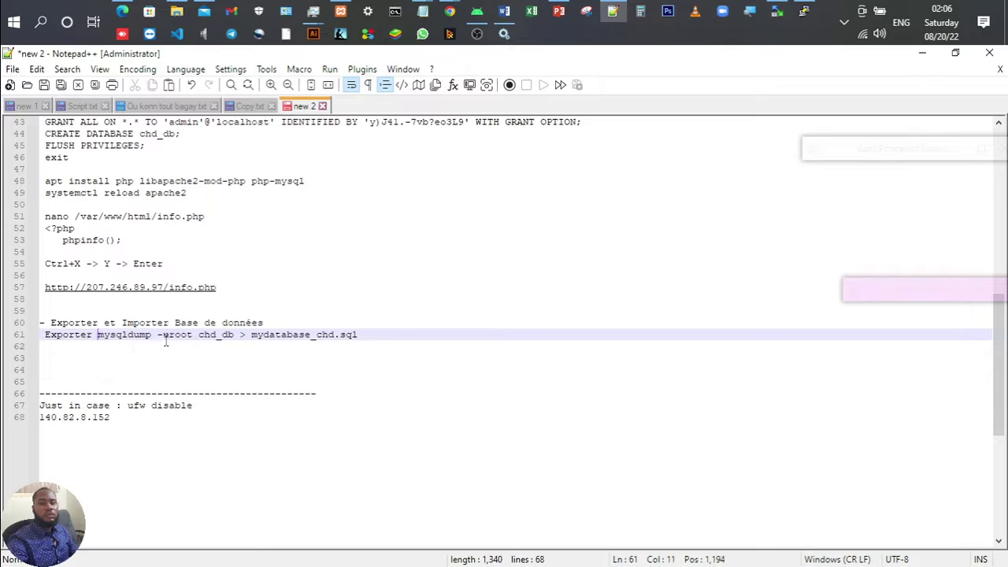
pyautogui.press('Home')
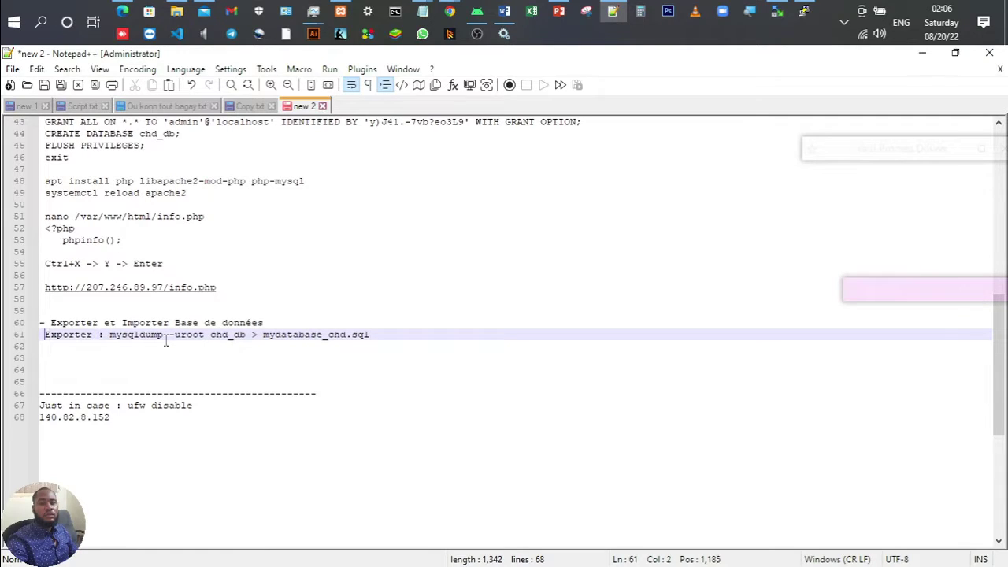
pyautogui.write('Commande')
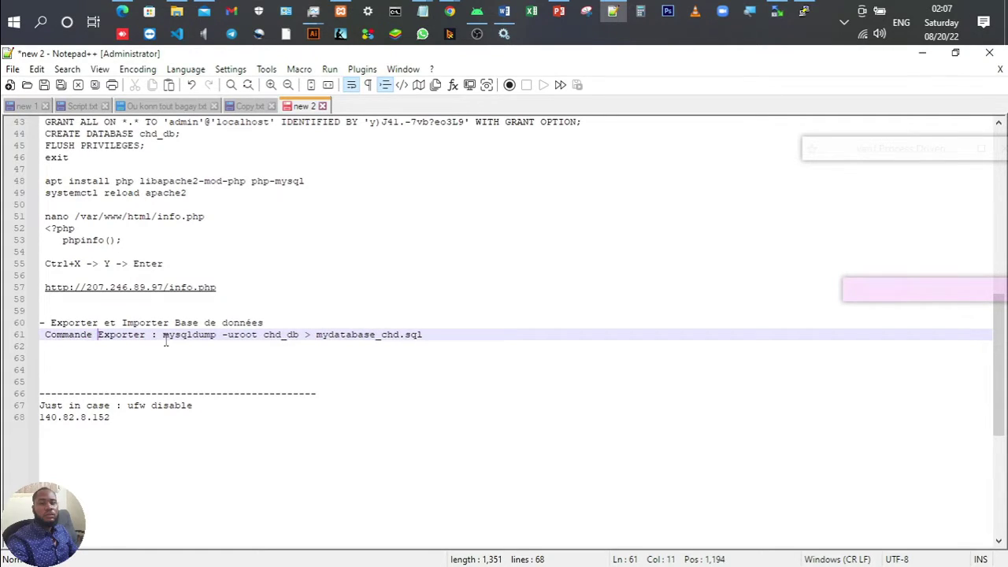
# Step: Add line 62 'Commande Importer : mysql -uroot chd_db < mydatabase_chd.sql', copying the file name from line 61
pyautogui.press('Down')
pyautogui.write('Comma')
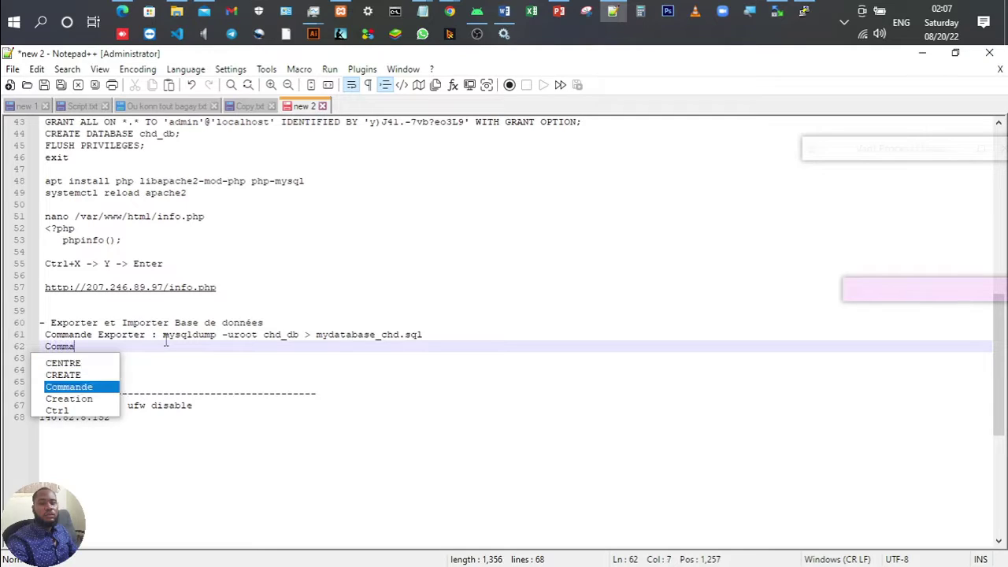
pyautogui.write('nde Impo')
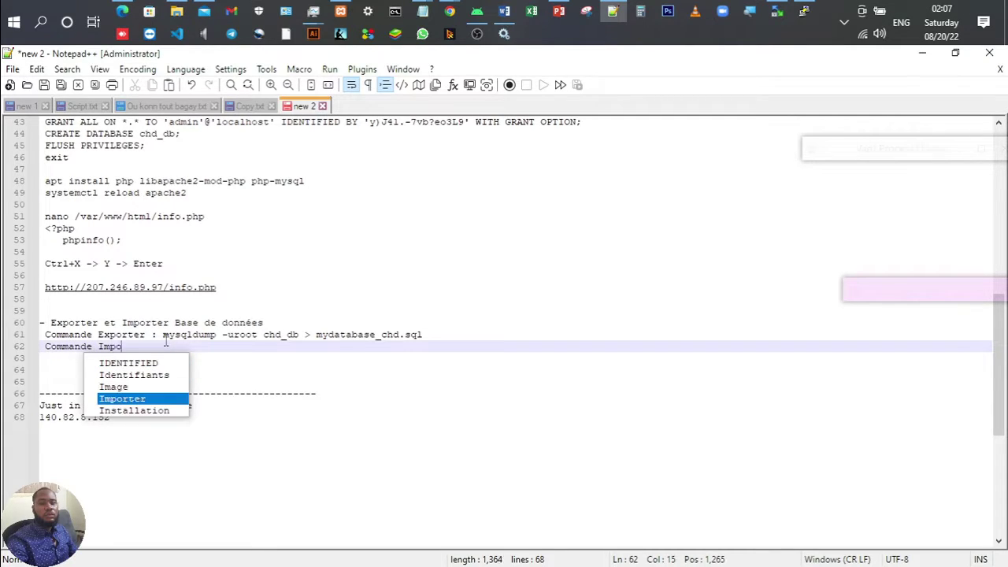
pyautogui.write('rter : ')
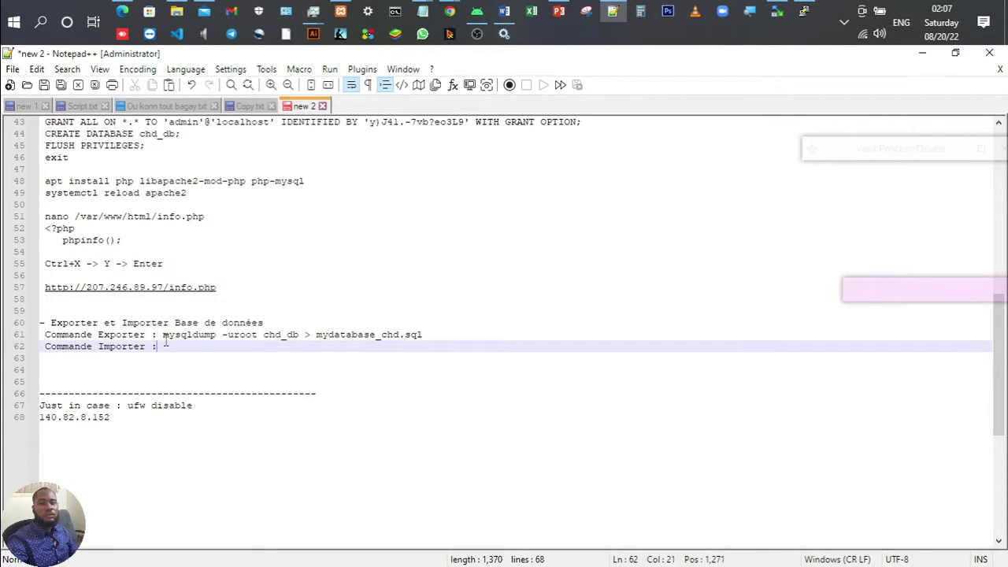
pyautogui.write('mysql -uroot chd_')
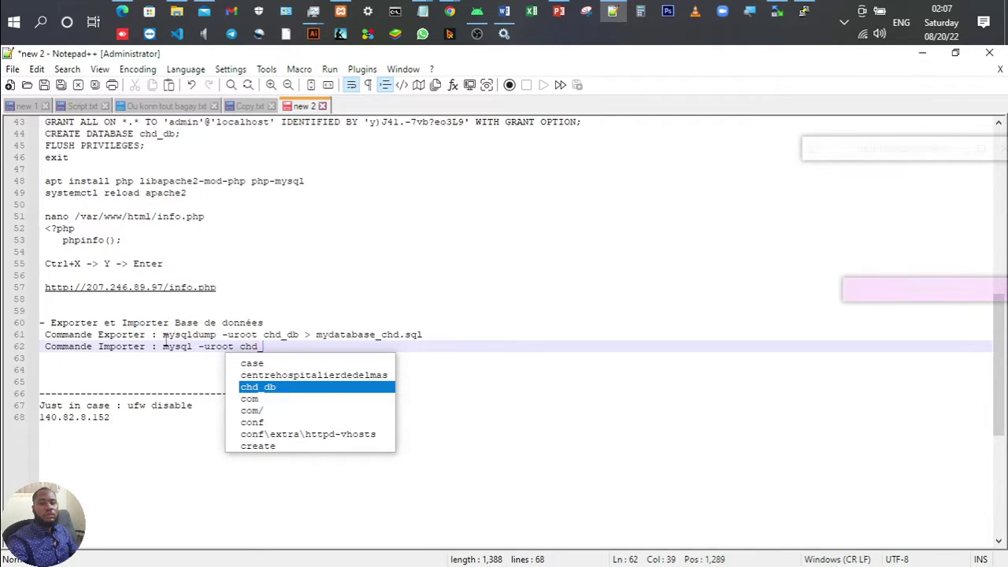
pyautogui.write('db ')
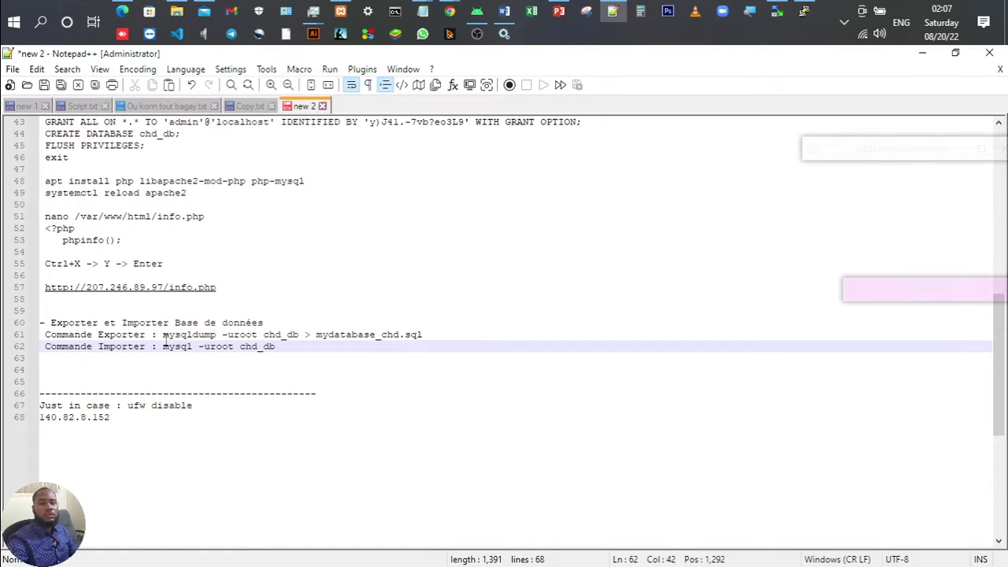
pyautogui.write('<')
pyautogui.moveTo(317, 332); pyautogui.dragTo(462, 329)
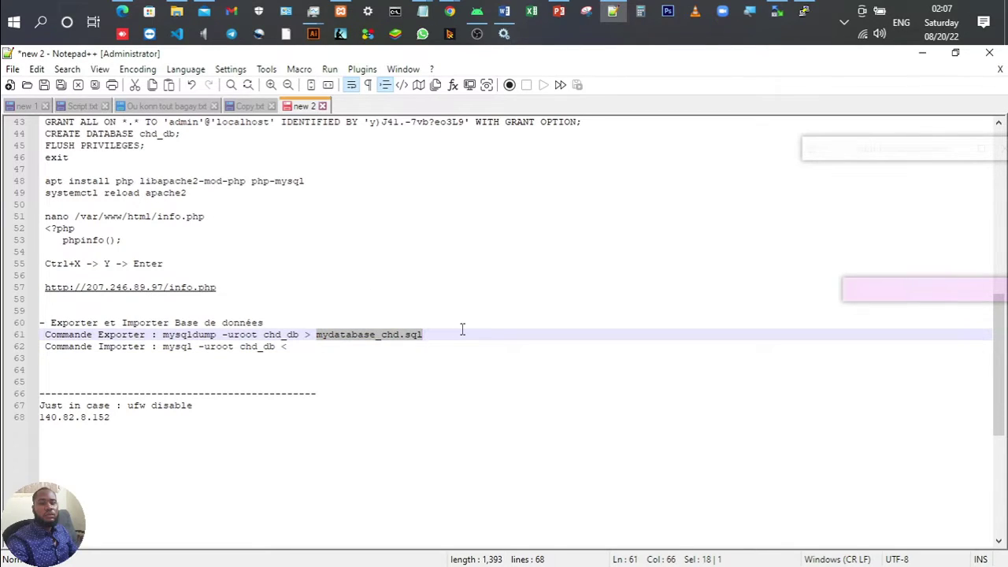
pyautogui.hotkey('ctrl', 'c')
pyautogui.click(326, 347)
pyautogui.hotkey('ctrl', 'v')
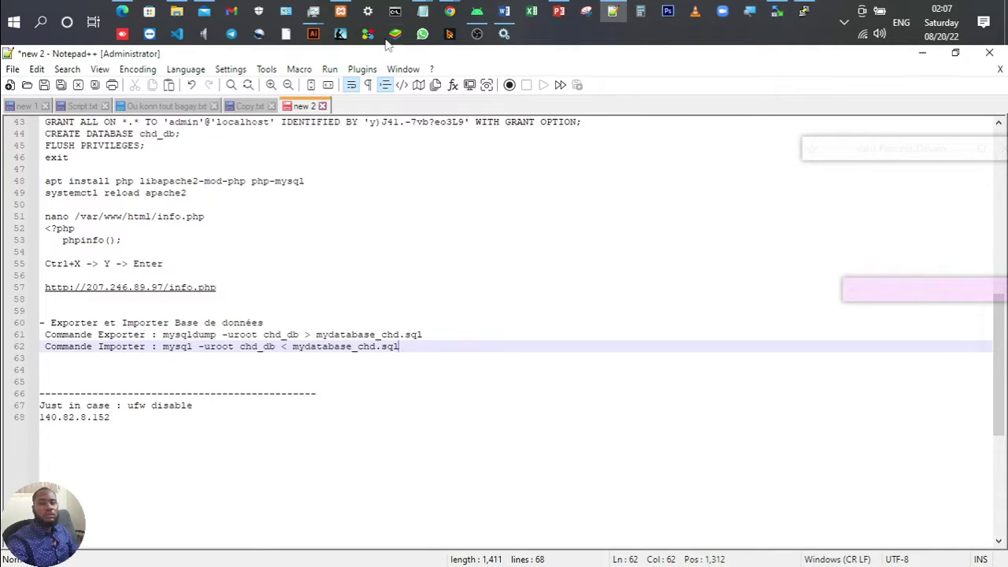
# Step: Copy the mysql import command from line 62 and paste it at the PuTTY prompt
pyautogui.click(801, 10)
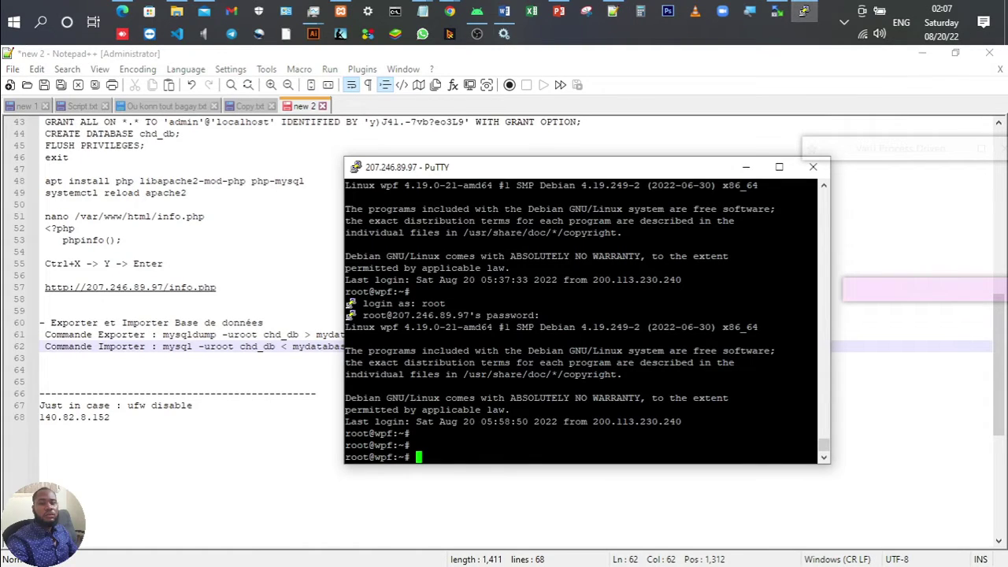
pyautogui.press('Return')
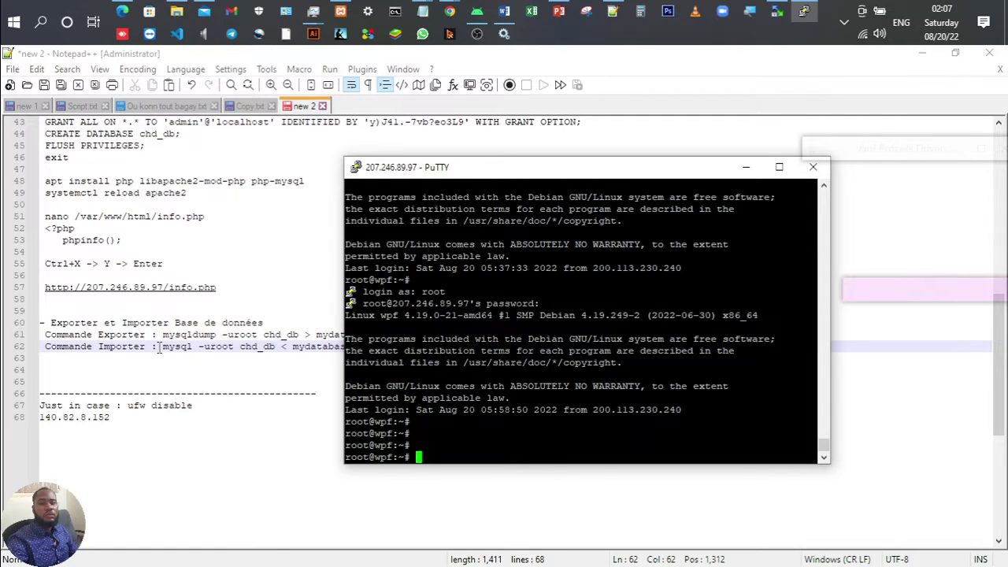
pyautogui.moveTo(160, 347); pyautogui.dragTo(403, 345)
pyautogui.hotkey('ctrl', 'c')
pyautogui.hotkey('alt', 'Tab')
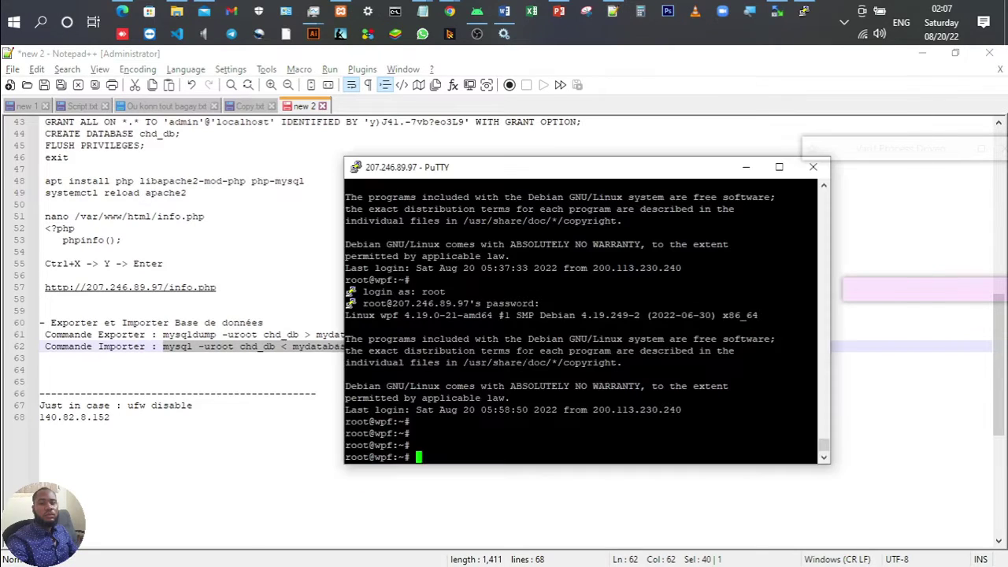
pyautogui.rightClick(404, 346)
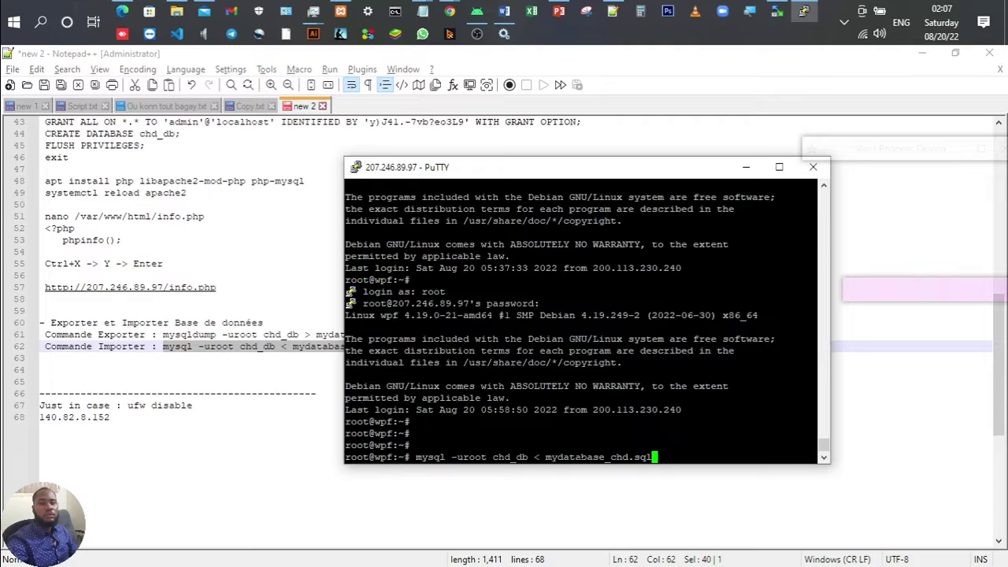
pyautogui.press('Left')
pyautogui.press('Left')
pyautogui.press('Left')
pyautogui.press('Left')
pyautogui.press('Left')
pyautogui.press('Left')
pyautogui.press('Left')
pyautogui.press('Left')
pyautogui.press('Left')
pyautogui.press('Left')
pyautogui.press('Left')
pyautogui.press('Left')
pyautogui.press('Left')
pyautogui.press('Left')
pyautogui.press('Left')
pyautogui.press('Left')
pyautogui.press('Left')
pyautogui.press('Left')
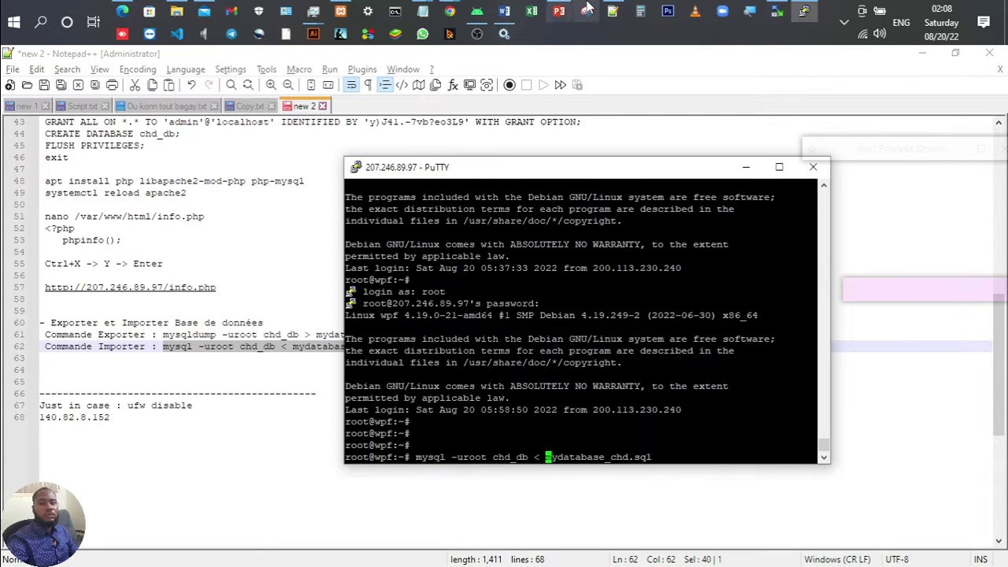
# Step: Check in WinSCP that mydatabase_chd.sql is in /var/www/html
pyautogui.moveTo(775, 15)
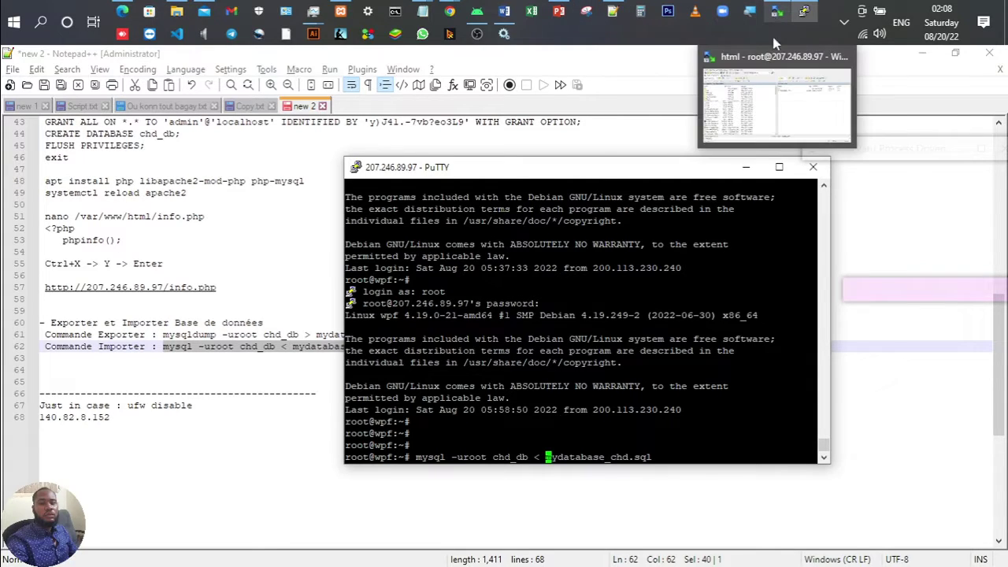
pyautogui.click(775, 59)
pyautogui.click(526, 174)
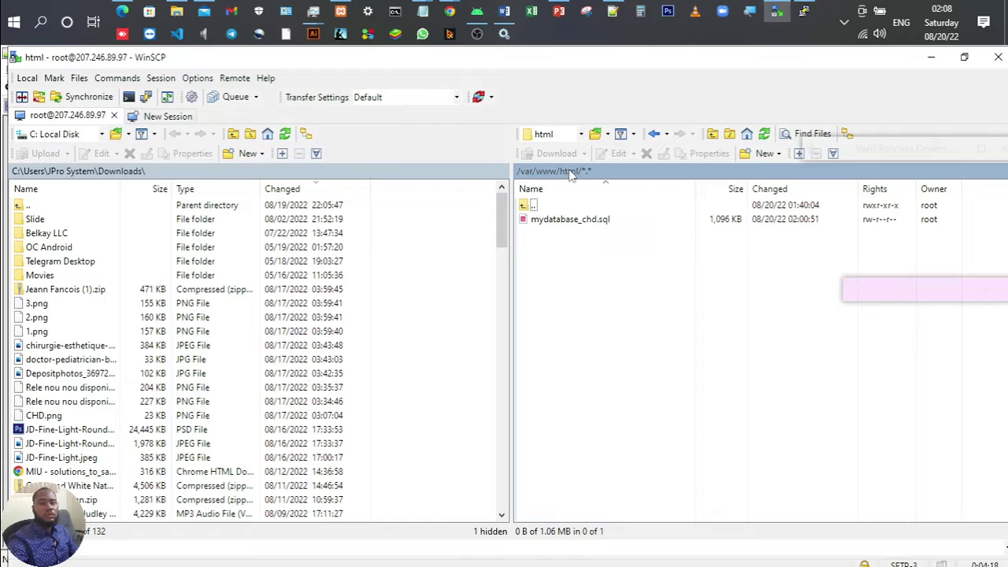
# Step: Insert '/var/www/html/' before mydatabase_chd.sql in the PuTTY import command
pyautogui.click(803, 11)
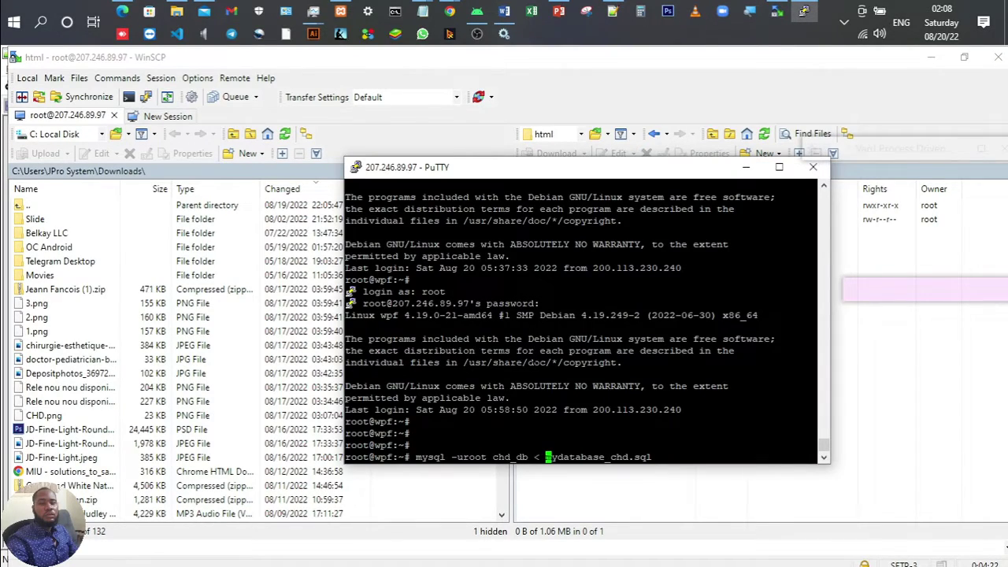
pyautogui.write('/var/www')
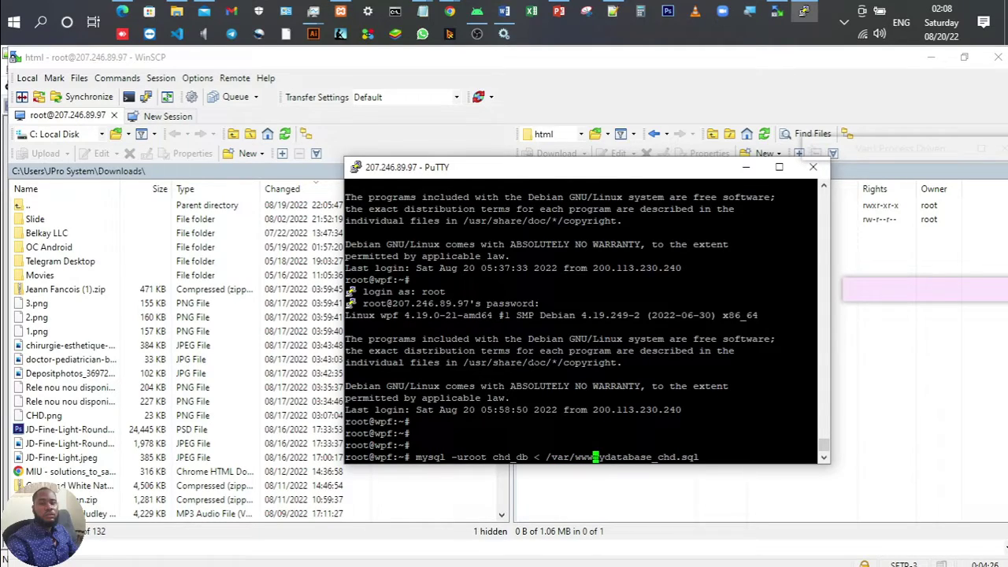
pyautogui.write('/g')
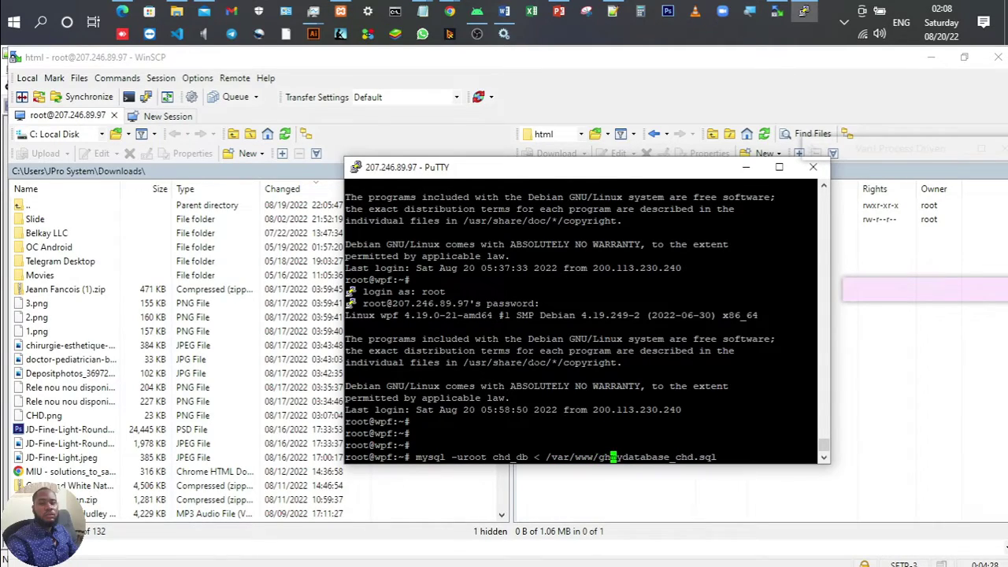
pyautogui.write('ht')
pyautogui.press('BackSpace')
pyautogui.press('BackSpace')
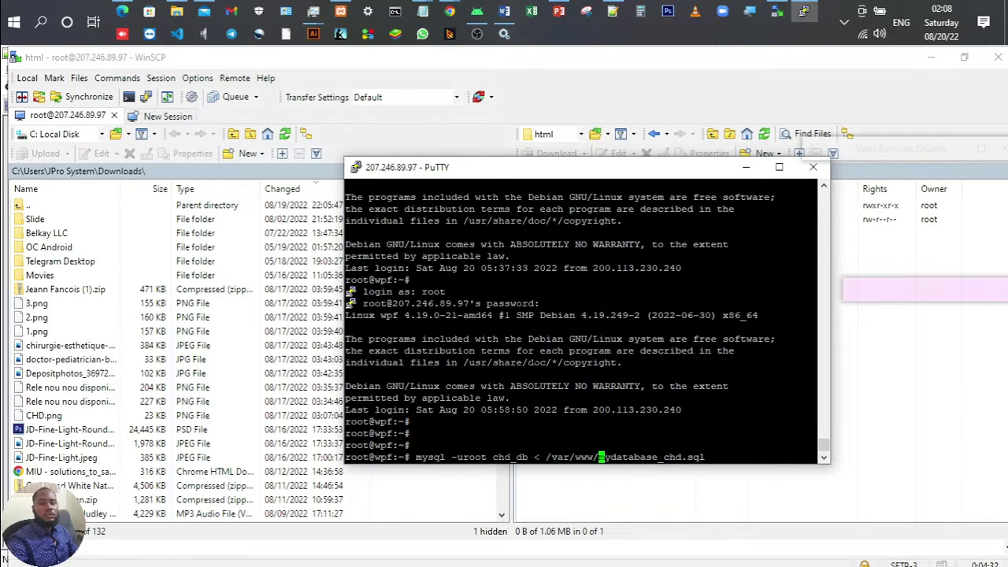
pyautogui.write('html')
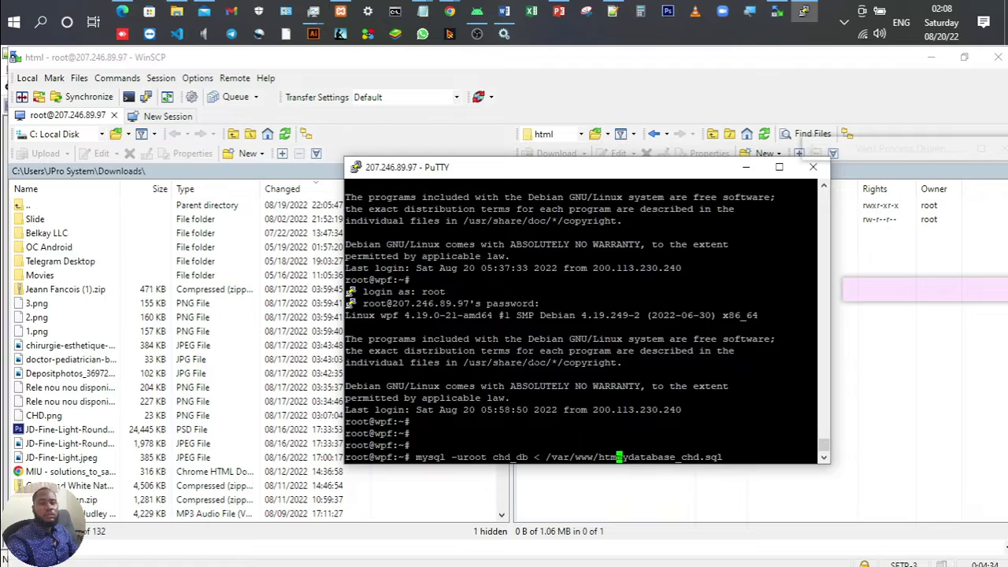
pyautogui.write('/,')
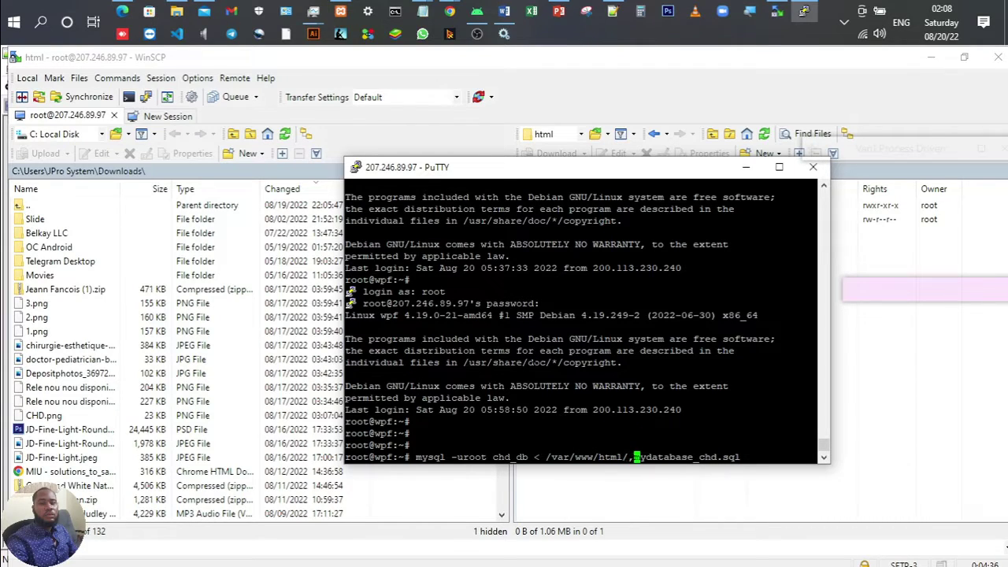
pyautogui.press('BackSpace')
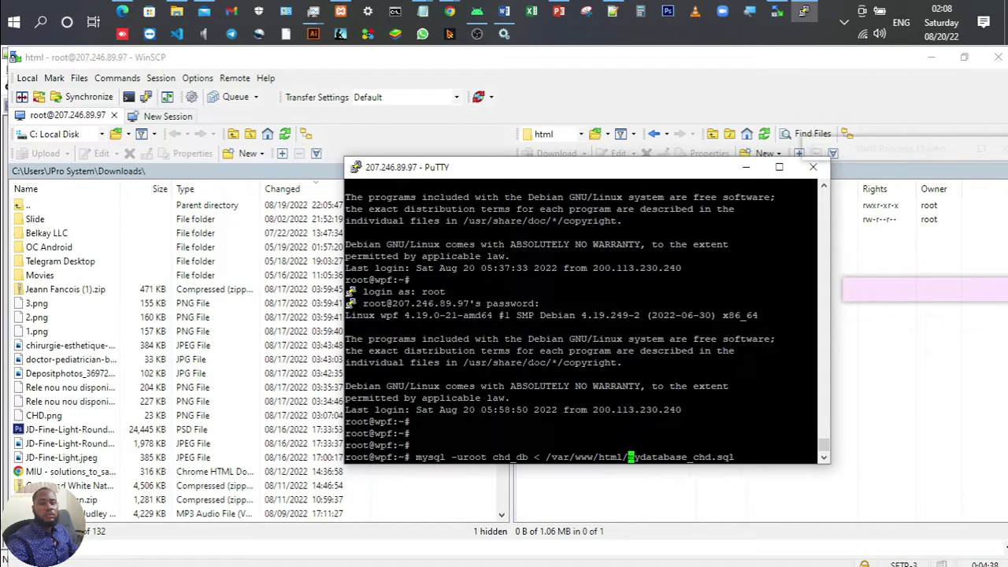
# Step: Run mysql -uroot chd_db < /var/www/html/mydatabase_chd.sql and copy the command line
pyautogui.click(819, 94)
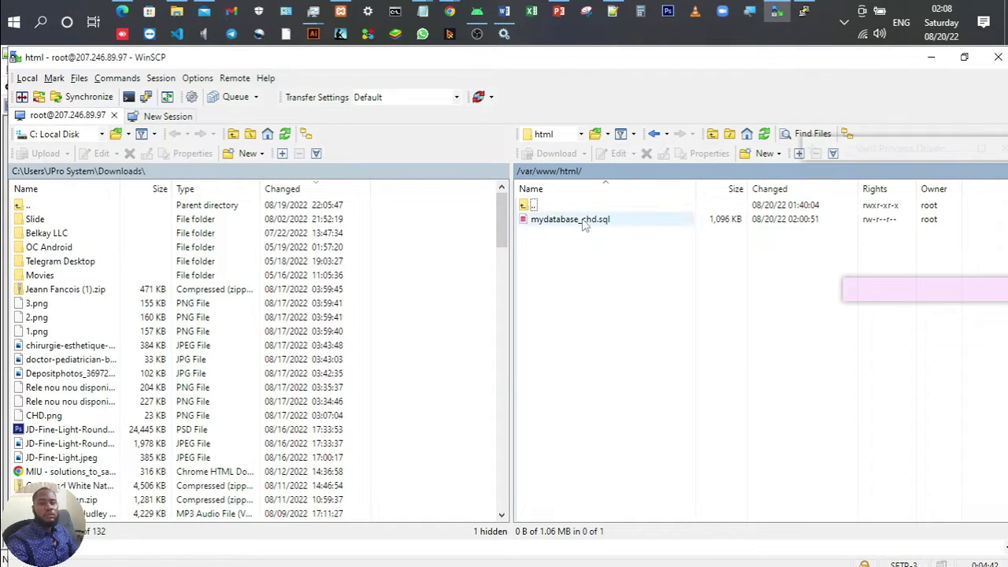
pyautogui.hotkey('alt', 'Tab')
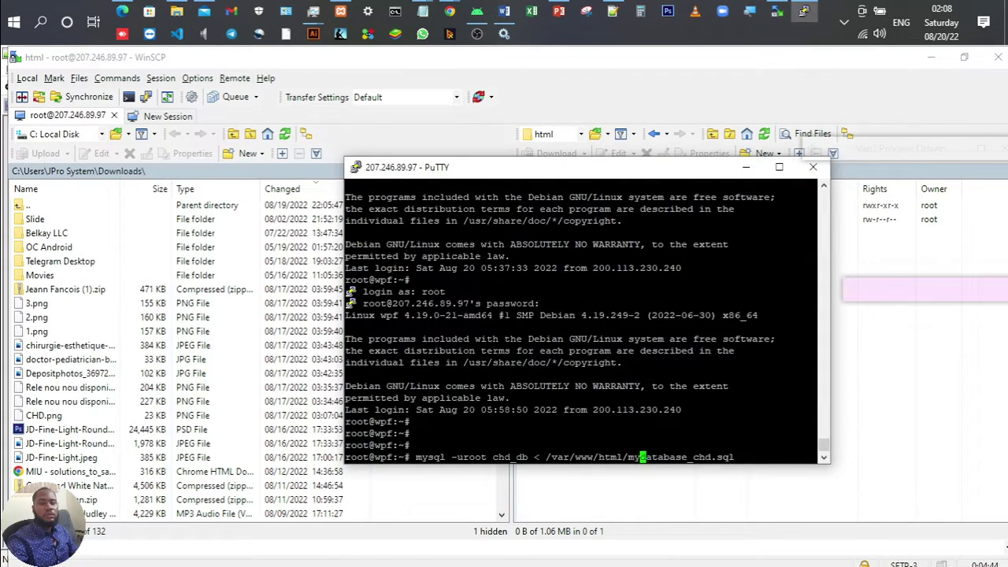
pyautogui.press('Right')
pyautogui.press('Right')
pyautogui.press('Right')
pyautogui.press('Right')
pyautogui.press('Right')
pyautogui.press('Right')
pyautogui.press('Right')
pyautogui.press('Right')
pyautogui.press('Right')
pyautogui.press('Right')
pyautogui.press('Right')
pyautogui.press('Right')
pyautogui.press('Right')
pyautogui.press('Right')
pyautogui.press('Right')
pyautogui.press('Right')
pyautogui.press('Return')
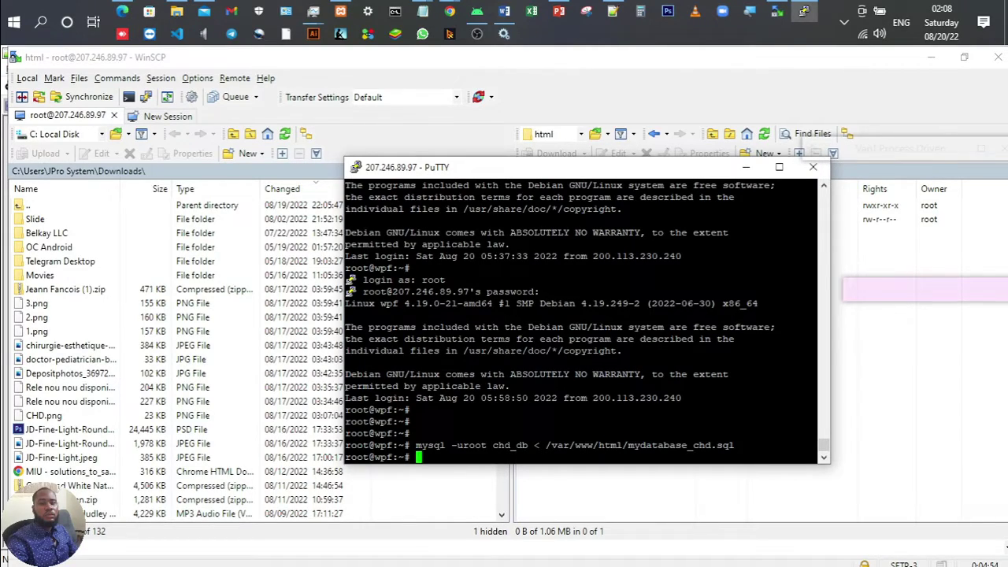
pyautogui.moveTo(415, 445); pyautogui.dragTo(734, 446)
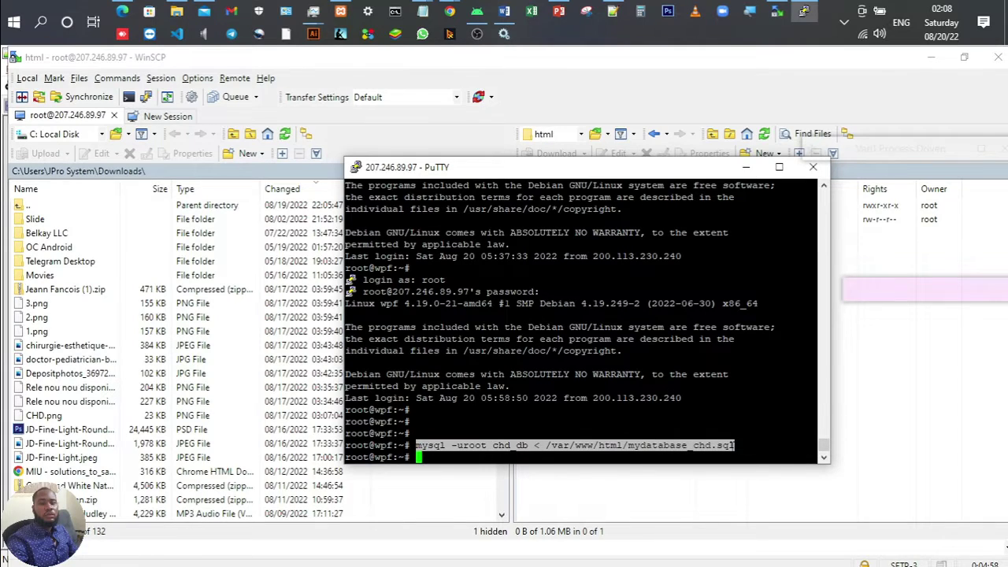
# Step: Paste the full-path import command over line 62, then return to the '6- Hebergement - Suite' slide
pyautogui.click(612, 11)
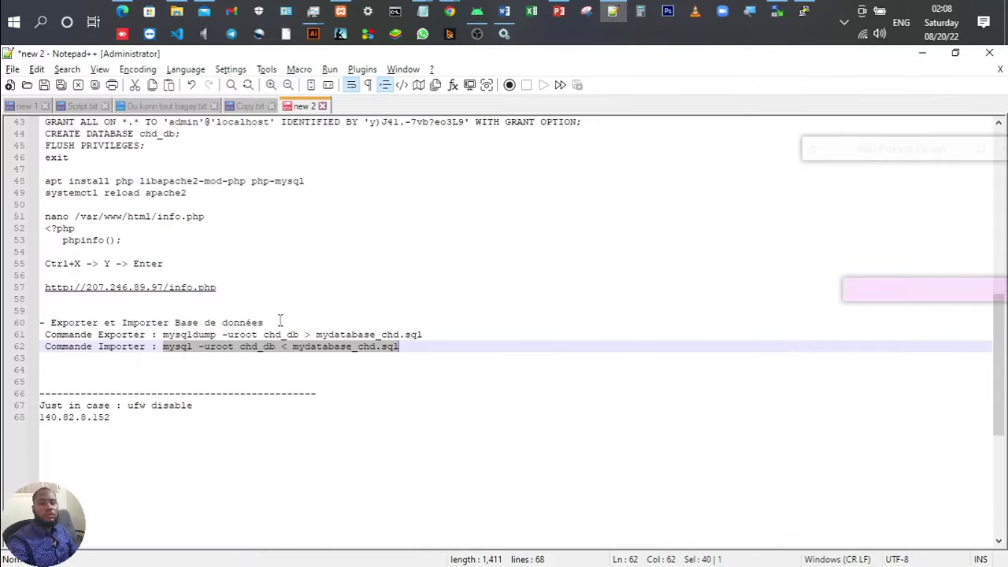
pyautogui.hotkey('ctrl', 'v')
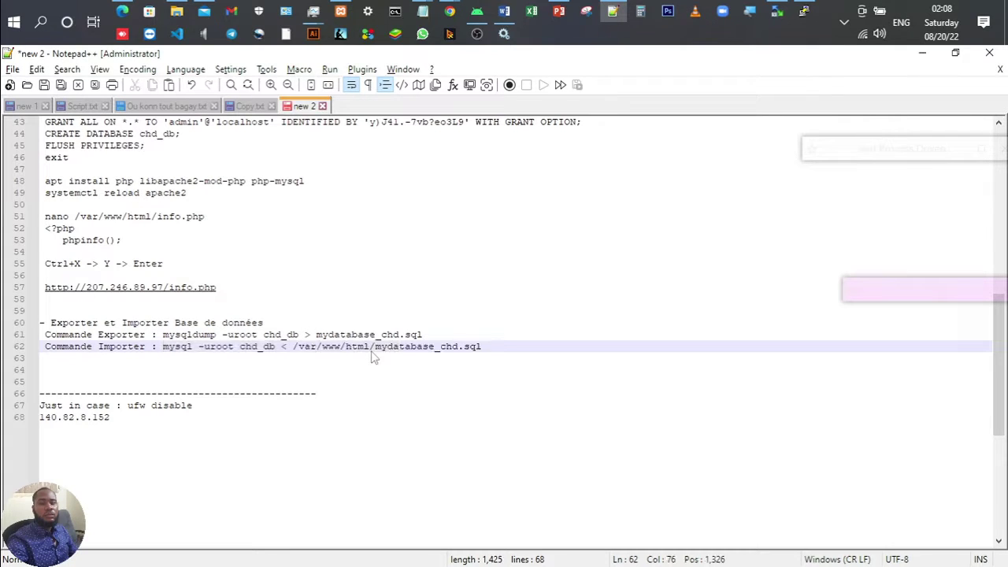
pyautogui.hotkey('alt', 'Tab')
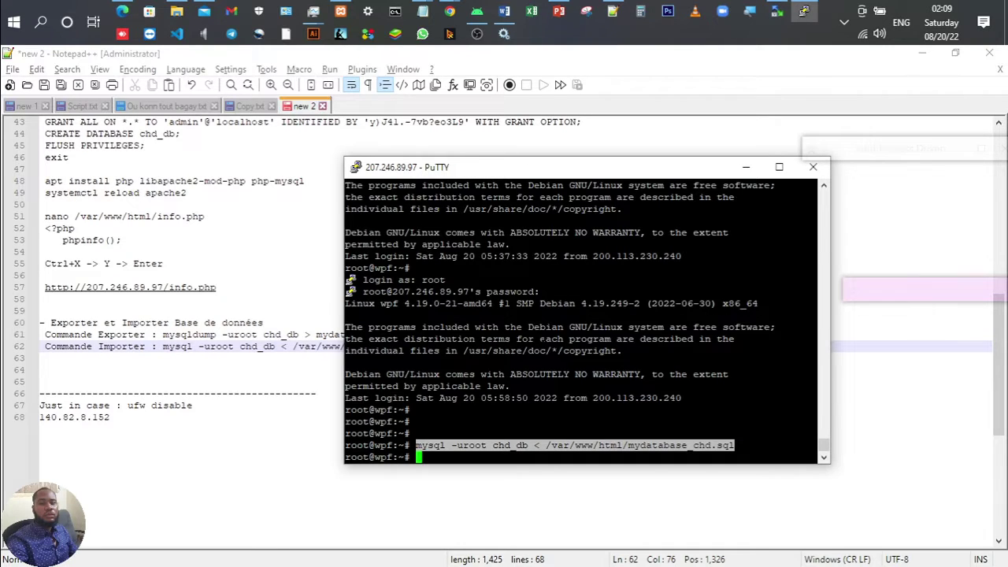
pyautogui.click(562, 8)
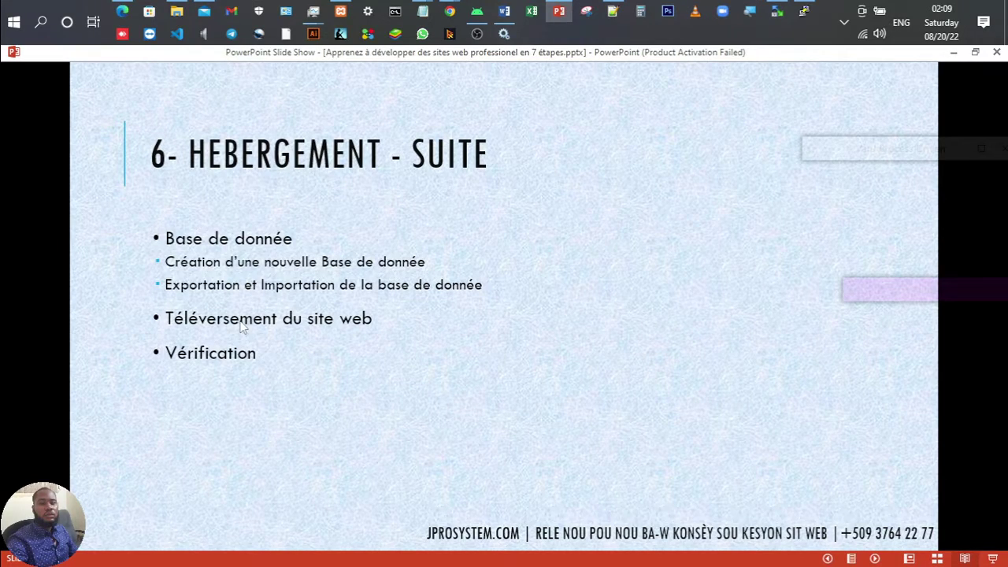
# Step: Browse to C:\xampp\htdocs\chd and select all 21 WordPress files and folders
pyautogui.click(177, 11)
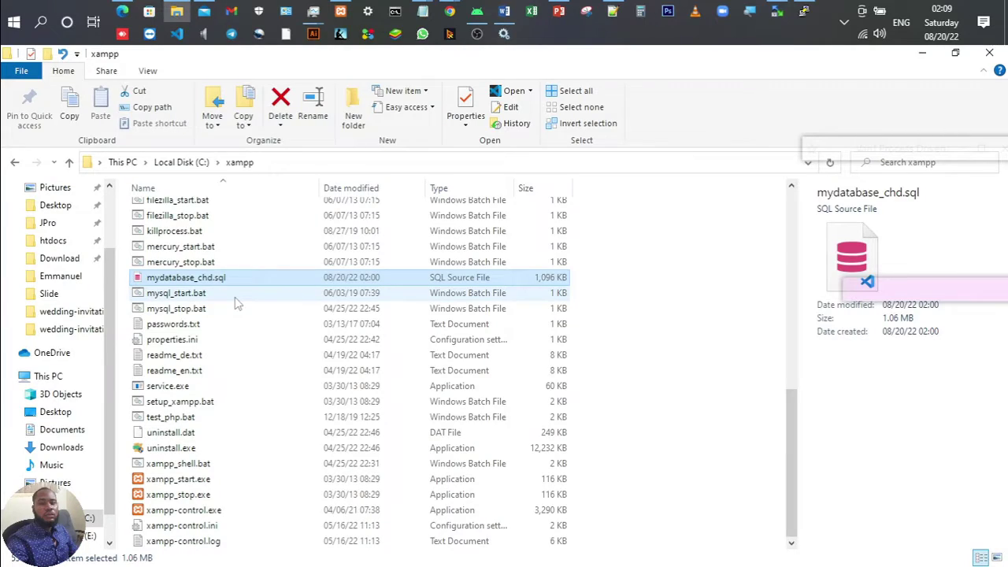
pyautogui.scroll(6, 236, 304)
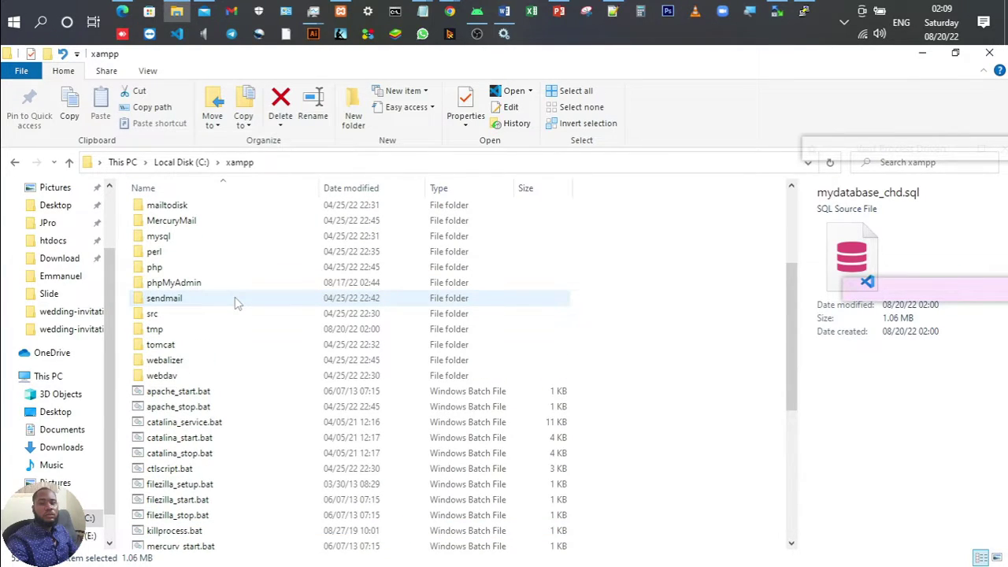
pyautogui.scroll(4, 236, 304)
pyautogui.scroll(2, 63, 236)
pyautogui.click(69, 163)
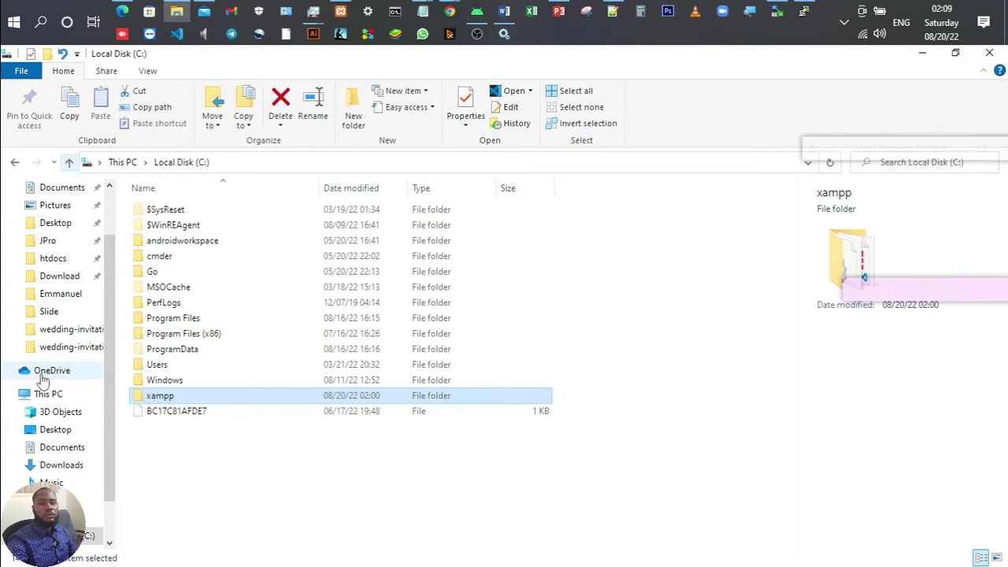
pyautogui.click(47, 394)
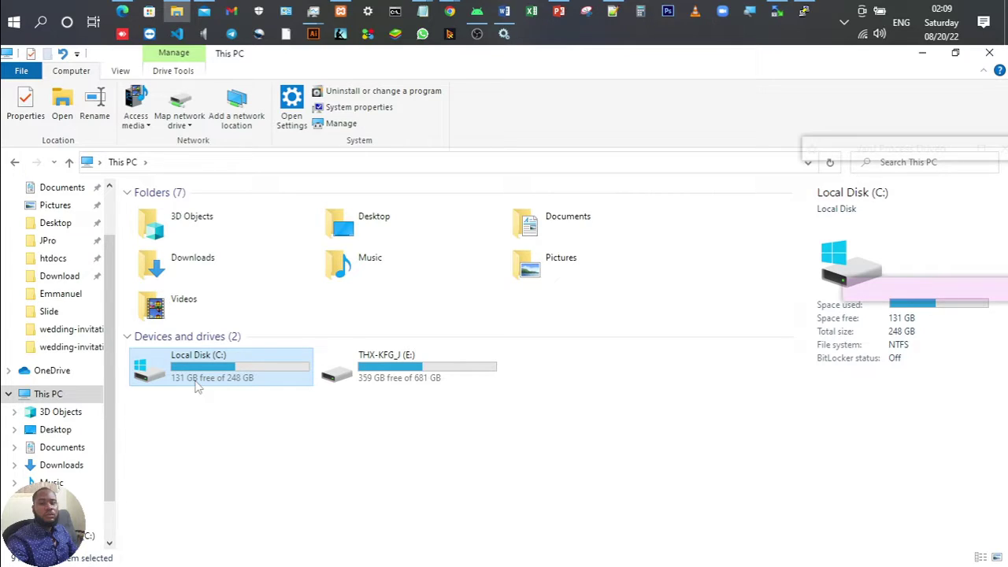
pyautogui.doubleClick(197, 384)
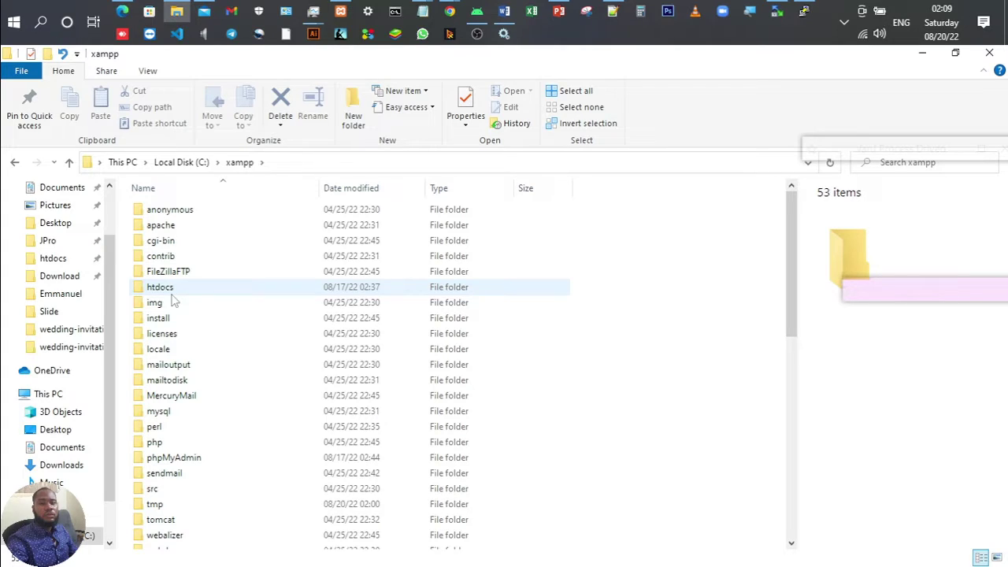
pyautogui.doubleClick(166, 288)
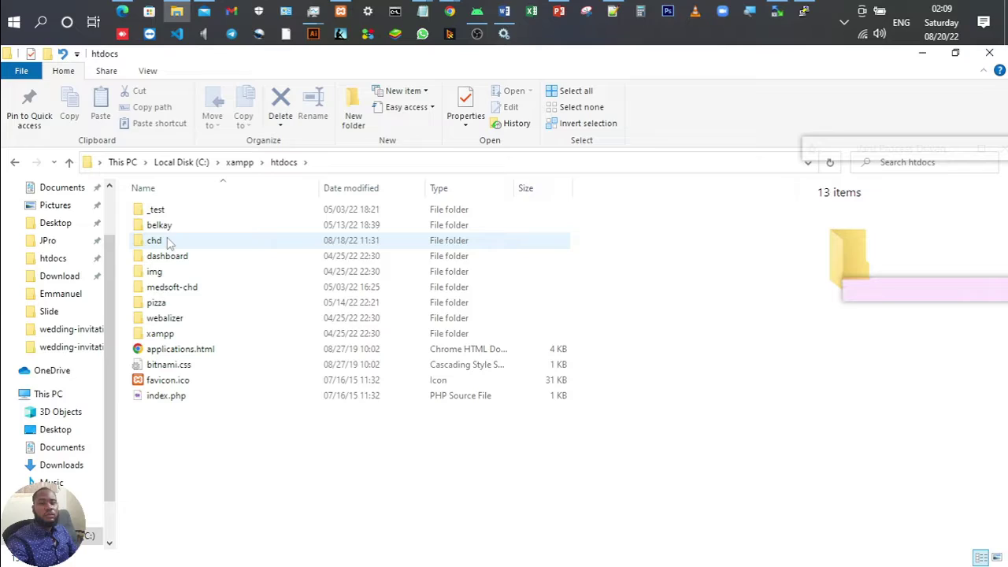
pyautogui.doubleClick(194, 244)
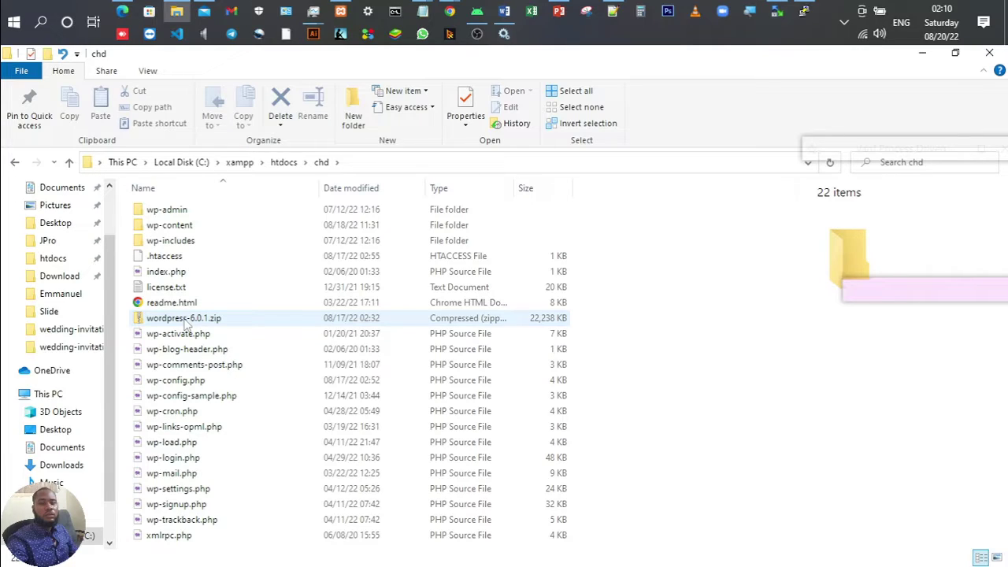
pyautogui.click(186, 319)
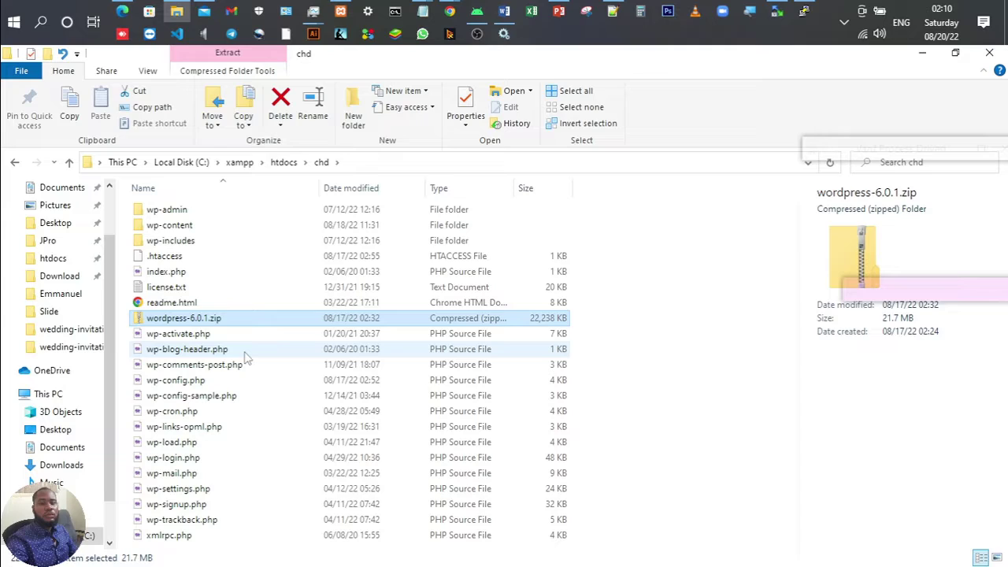
pyautogui.hotkey('alt', 'Up')
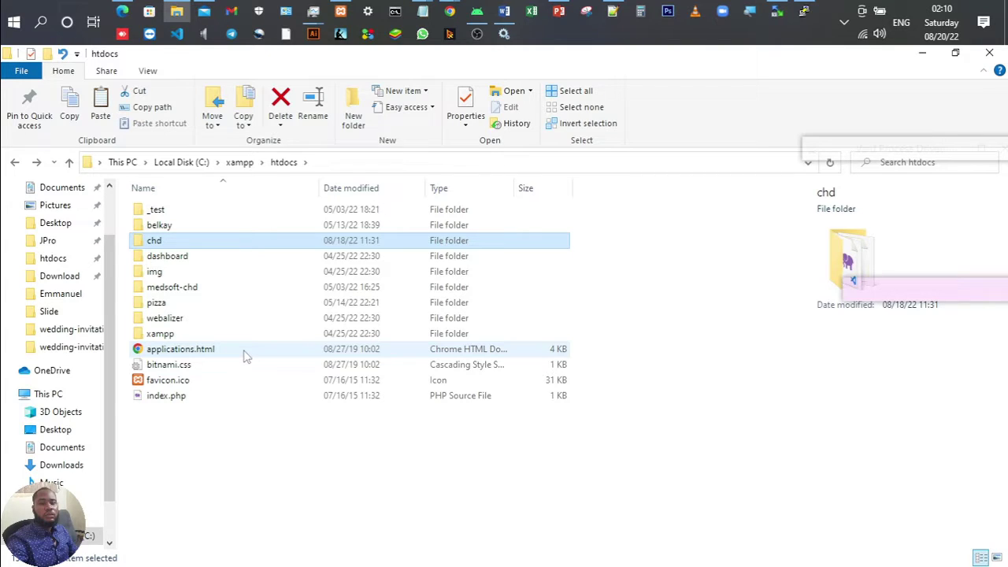
pyautogui.press('Return')
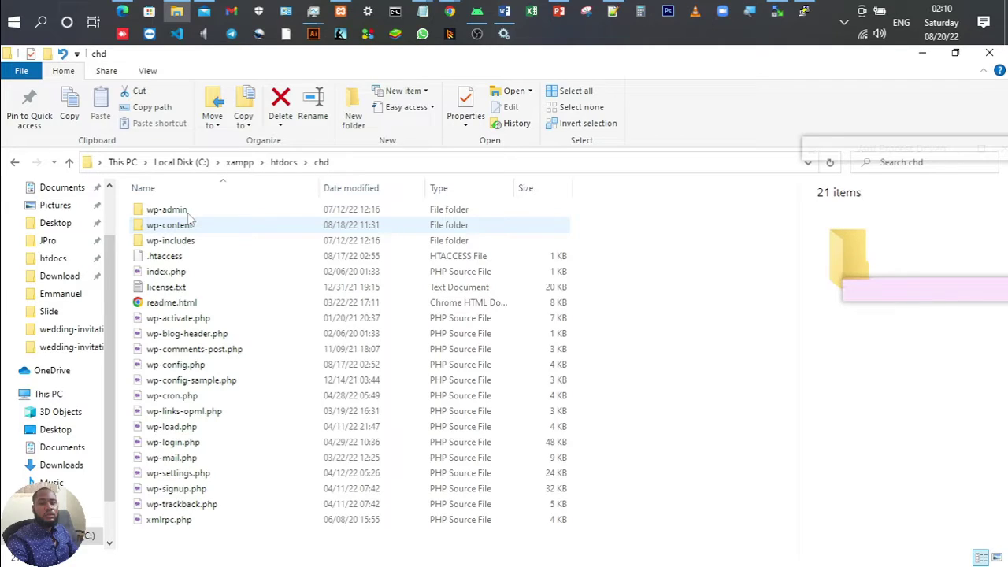
pyautogui.hotkey('ctrl', 'a')
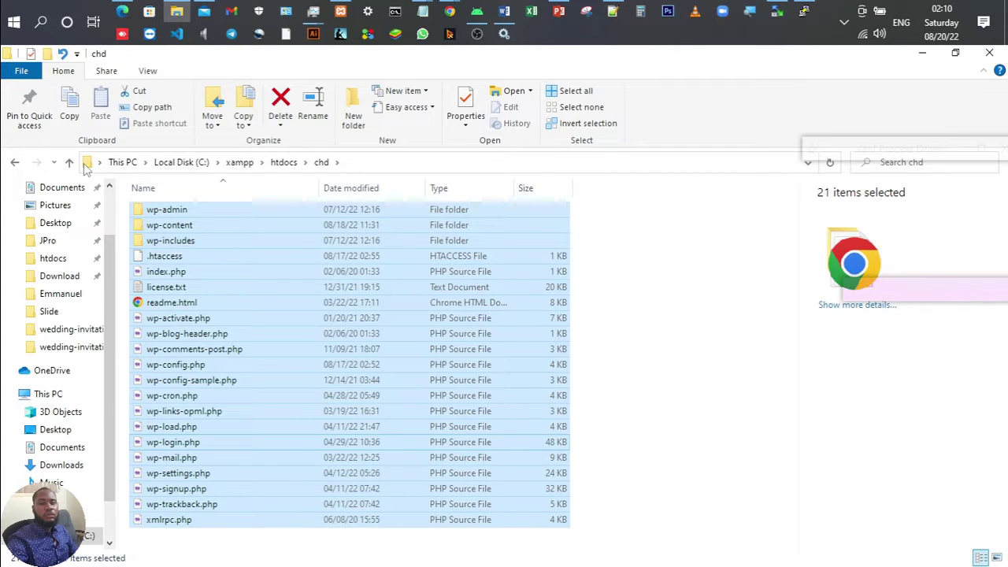
# Step: Use the context menu's 7-Zip entry to add all chd items to chd.zip
pyautogui.rightClick(166, 212)
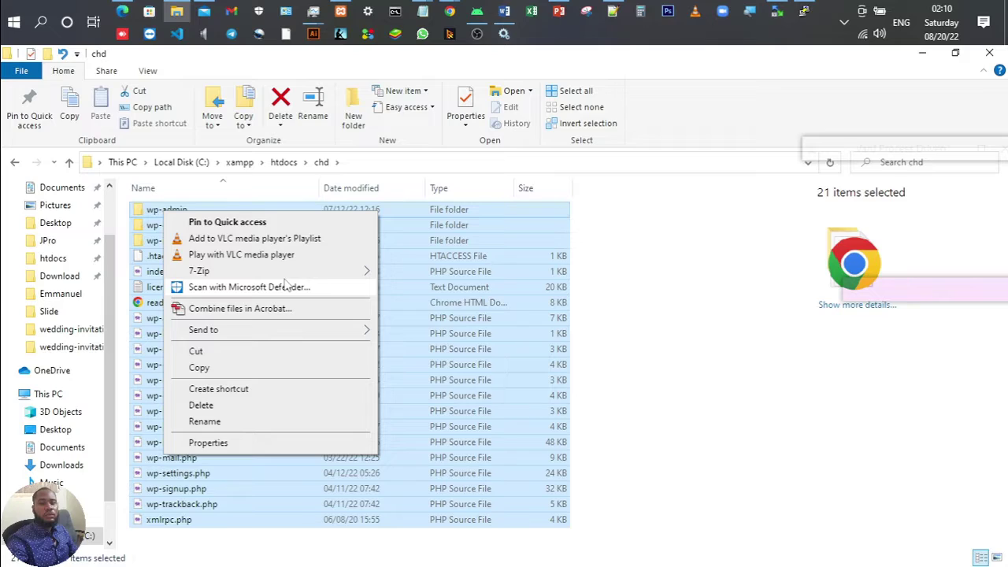
pyautogui.click(429, 340)
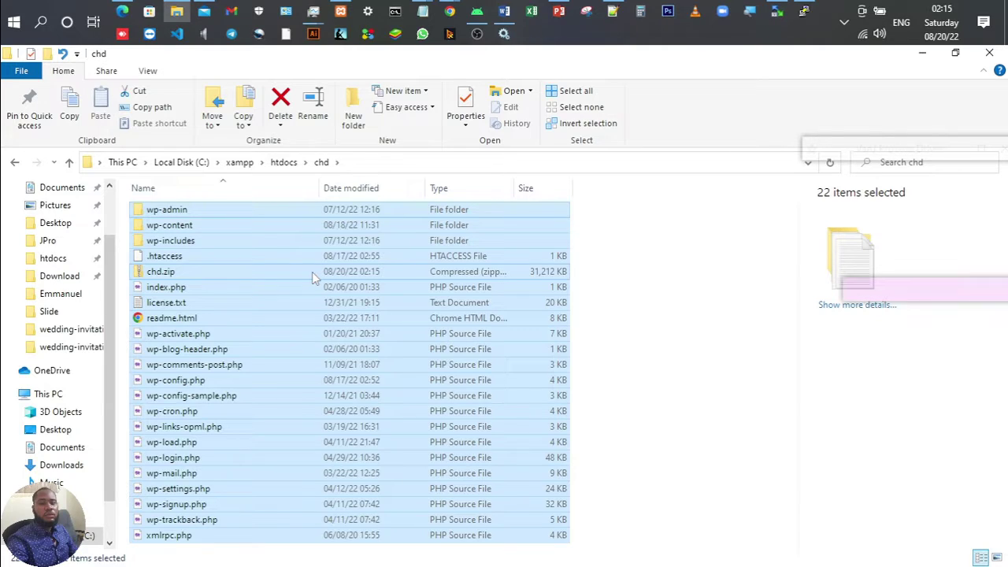
pyautogui.click(196, 287)
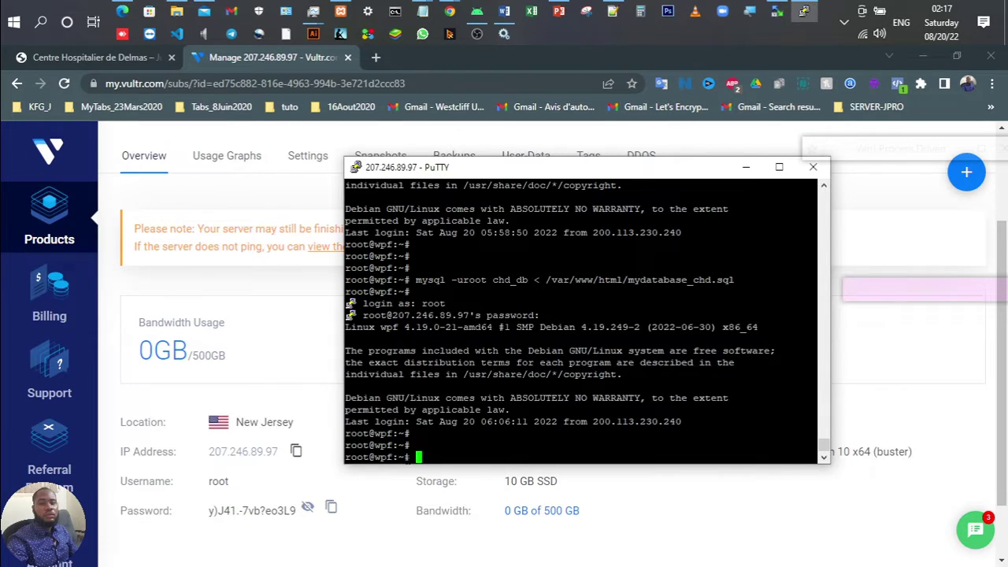
# Step: Switch over to the WinSCP file transfer session
pyautogui.hotkey('alt', 'Tab')
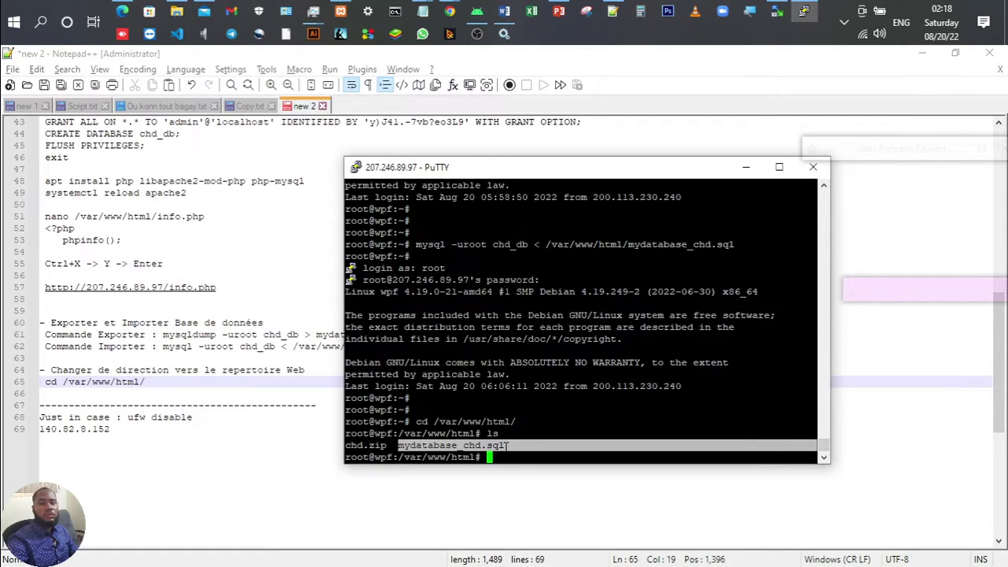
# Step: Run unzip chd.zip on the server and note it as 'unzip' under a 'Dezipper commande Linux' heading
pyautogui.write('unzip chd')
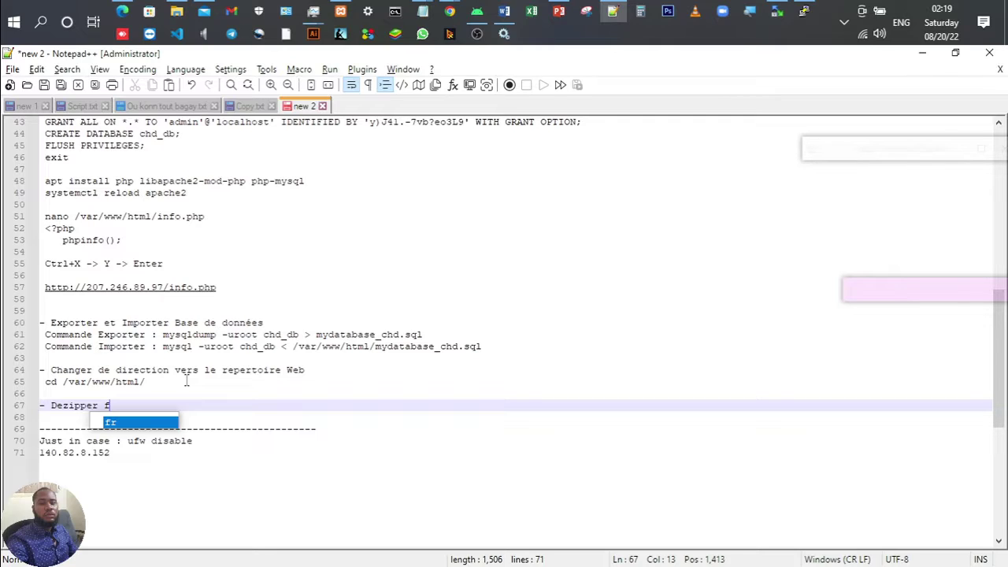
pyautogui.press('BackSpace')
pyautogui.write('commande Linux')
pyautogui.press('Return')
pyautogui.write('unzip chd.zip')
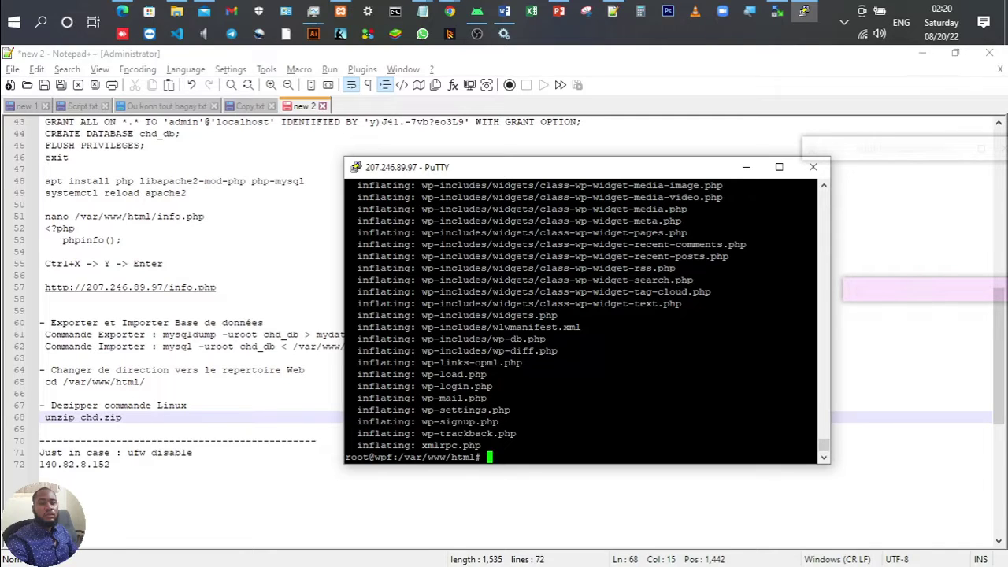
# Step: Delete chd.zip and mydatabase_chd.sql from /var/www/html in WinSCP's remote pane
pyautogui.hotkey('alt', 'Tab')
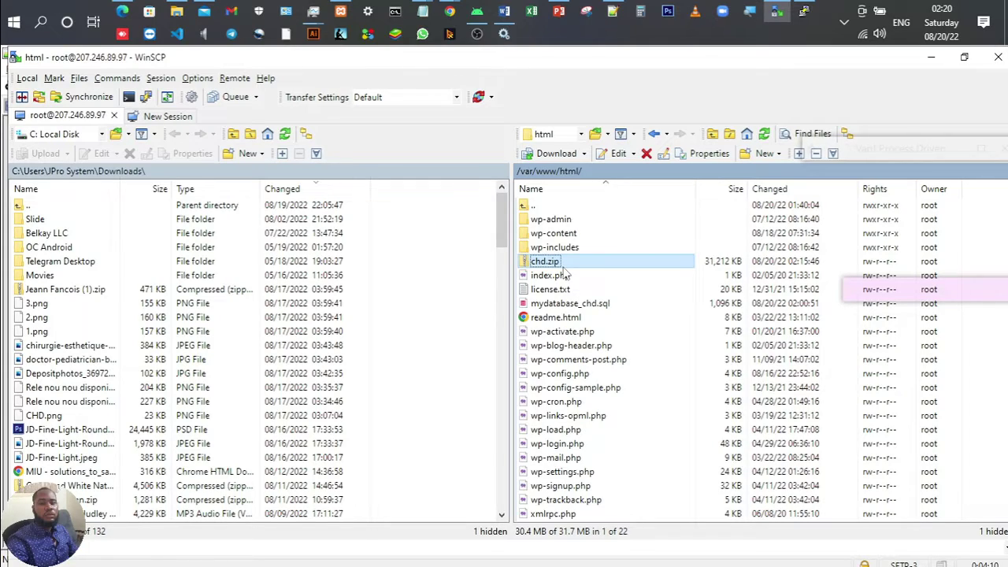
pyautogui.press('Delete')
pyautogui.click(589, 289)
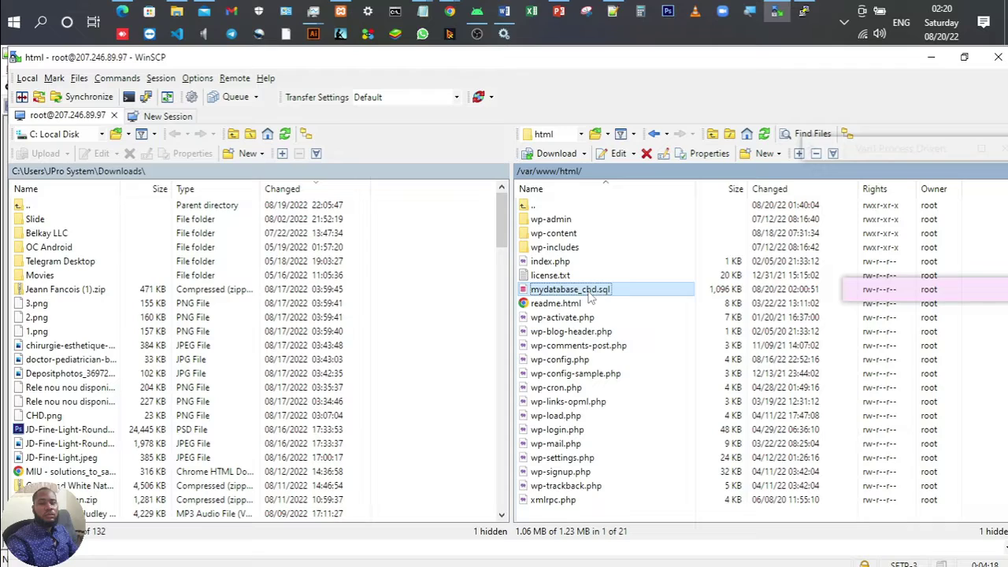
pyautogui.press('Delete')
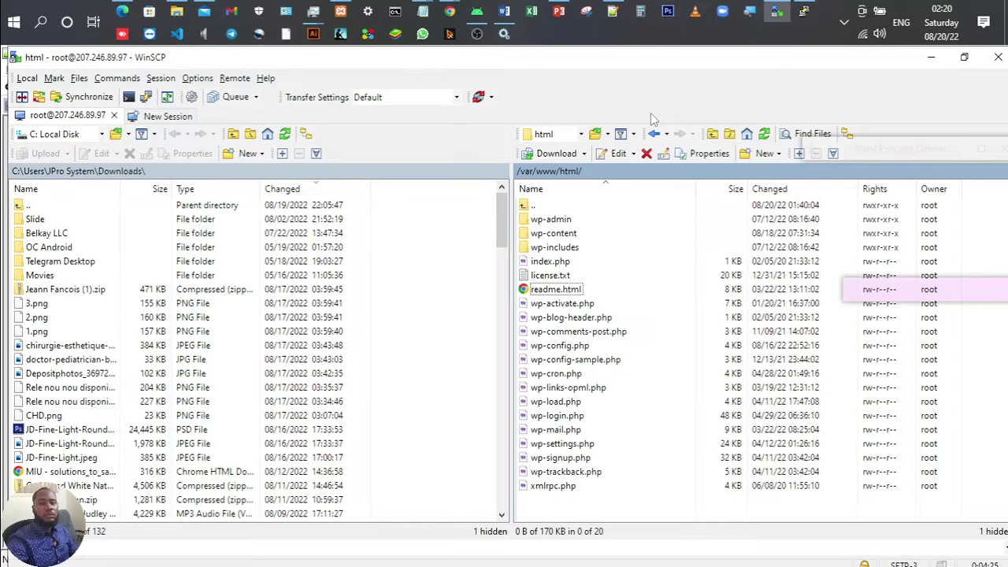
pyautogui.hotkey('alt', 'Tab')
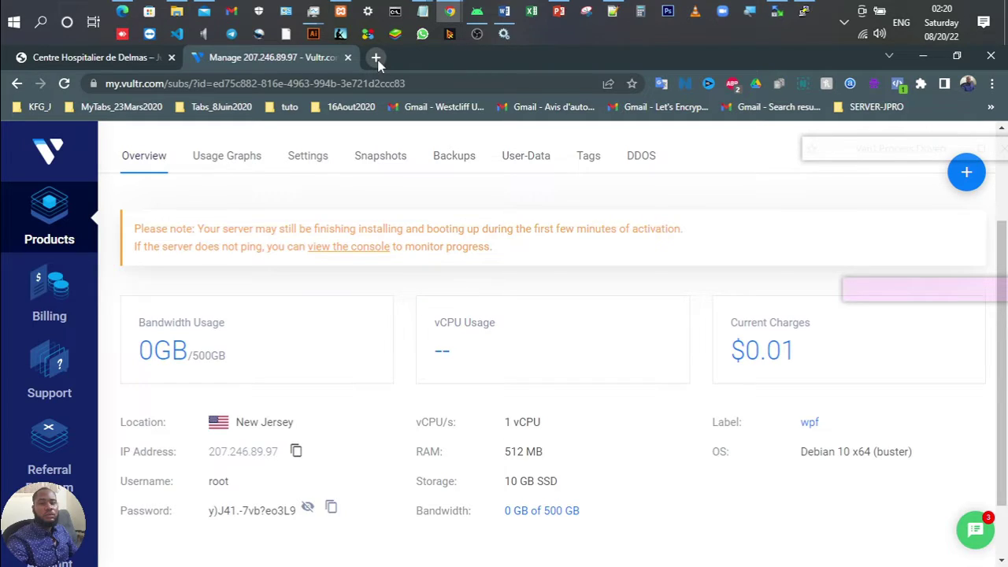
# Step: Load centrehospitalierdedelmas.com/dashboard in a new tab, showing the Welcome to XAMPP 7.4.29 page
pyautogui.click(376, 58)
pyautogui.moveTo(450, 11)
pyautogui.click(408, 63)
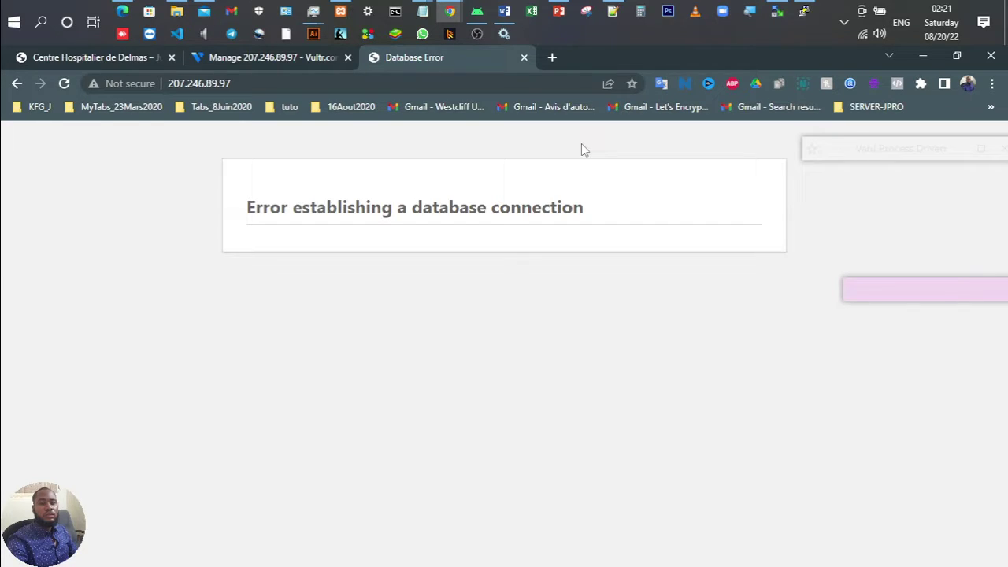
pyautogui.click(411, 82)
pyautogui.write('ceen')
pyautogui.press('BackSpace')
pyautogui.press('BackSpace')
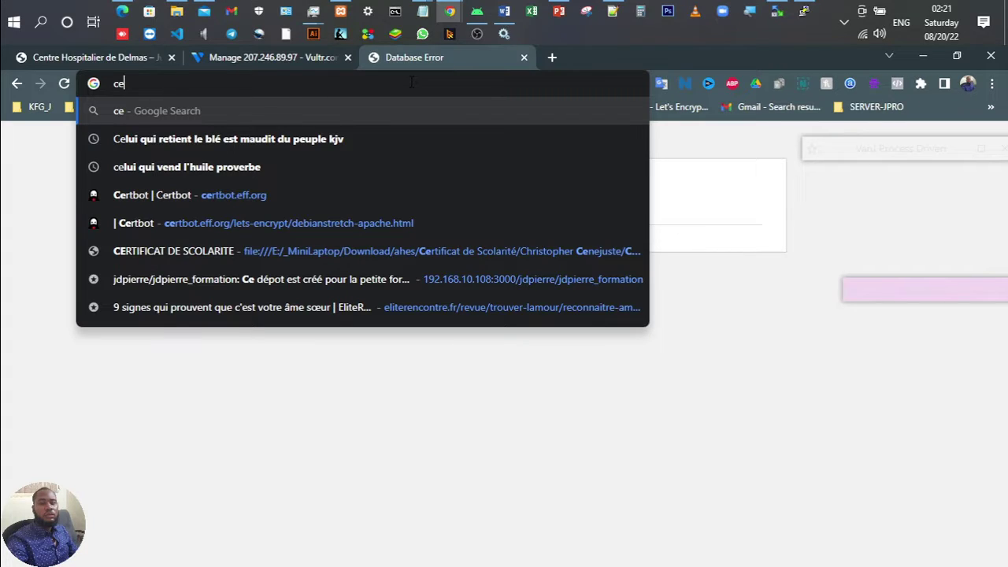
pyautogui.press('F5')
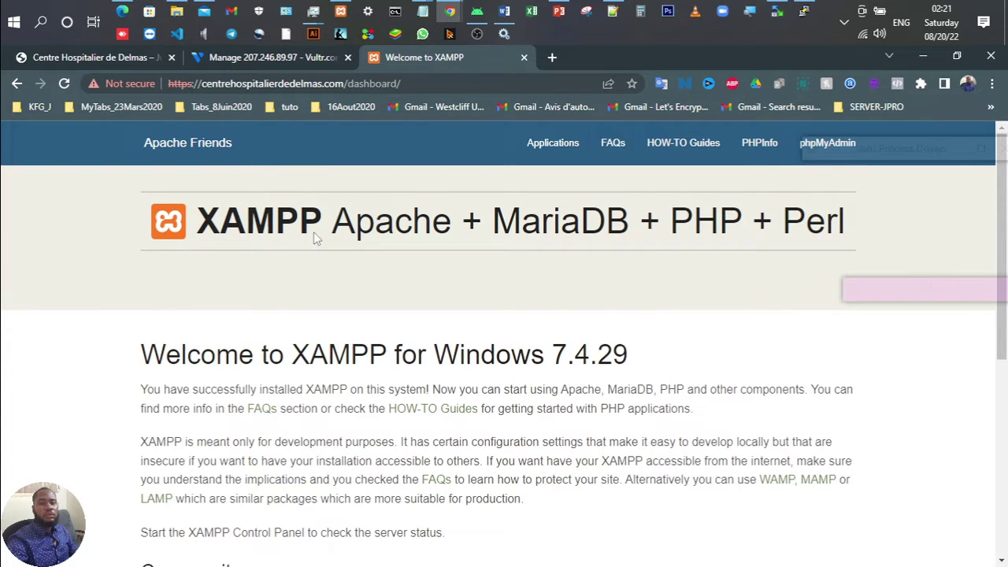
pyautogui.scroll(-1, 415, 229)
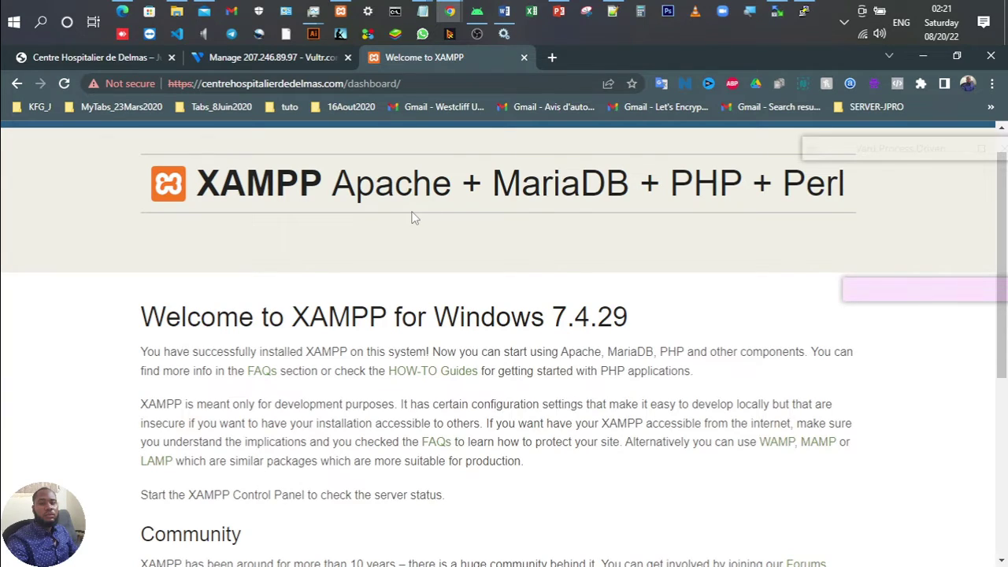
pyautogui.scroll(1, 415, 218)
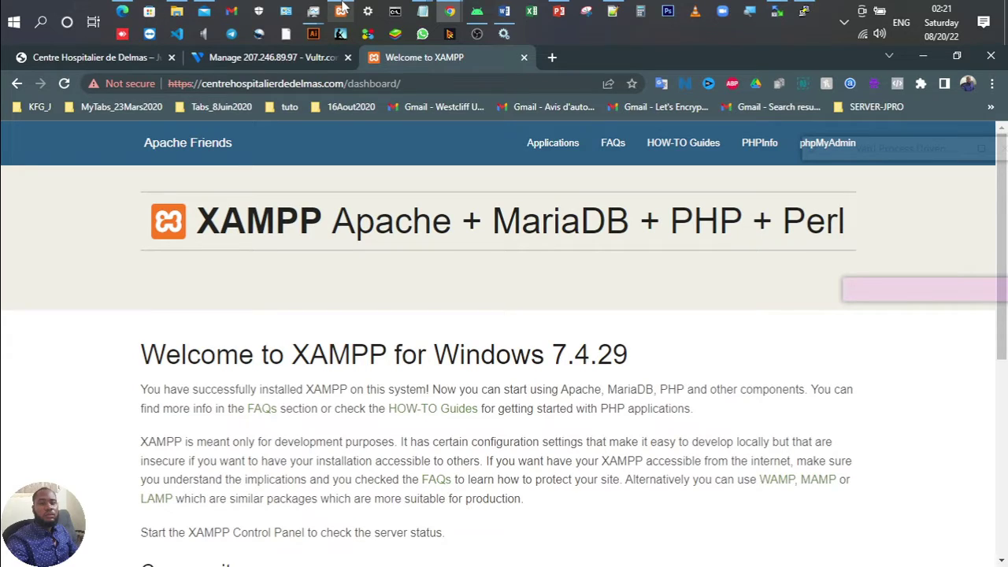
pyautogui.click(611, 9)
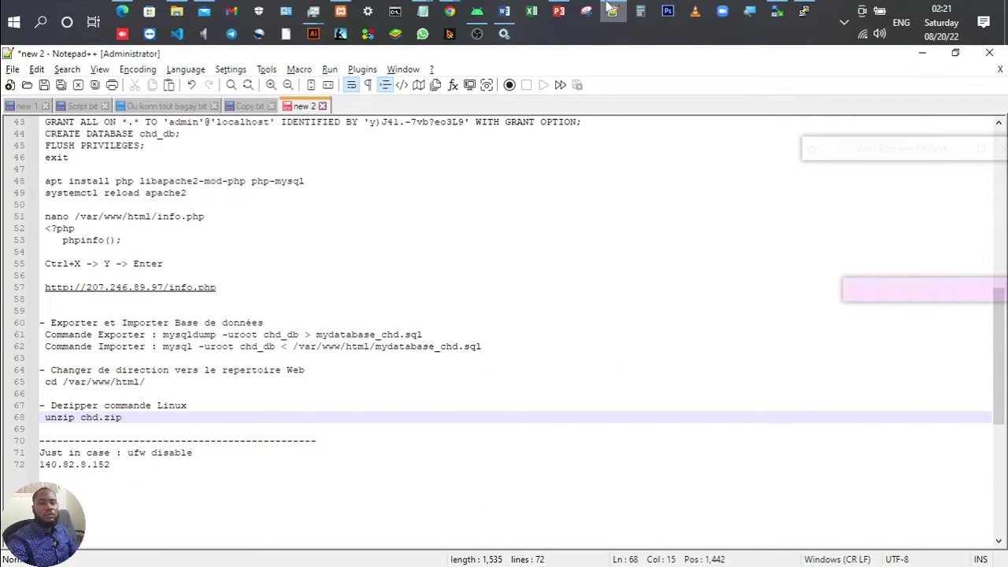
pyautogui.click(611, 10)
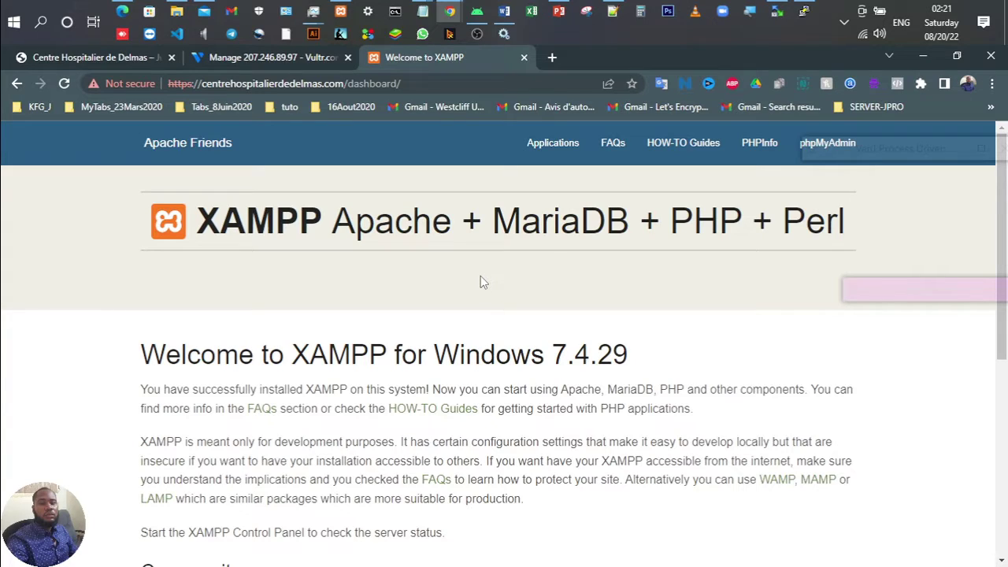
# Step: Browse from This PC into C:\Windows\System32 in File Explorer
pyautogui.click(188, 15)
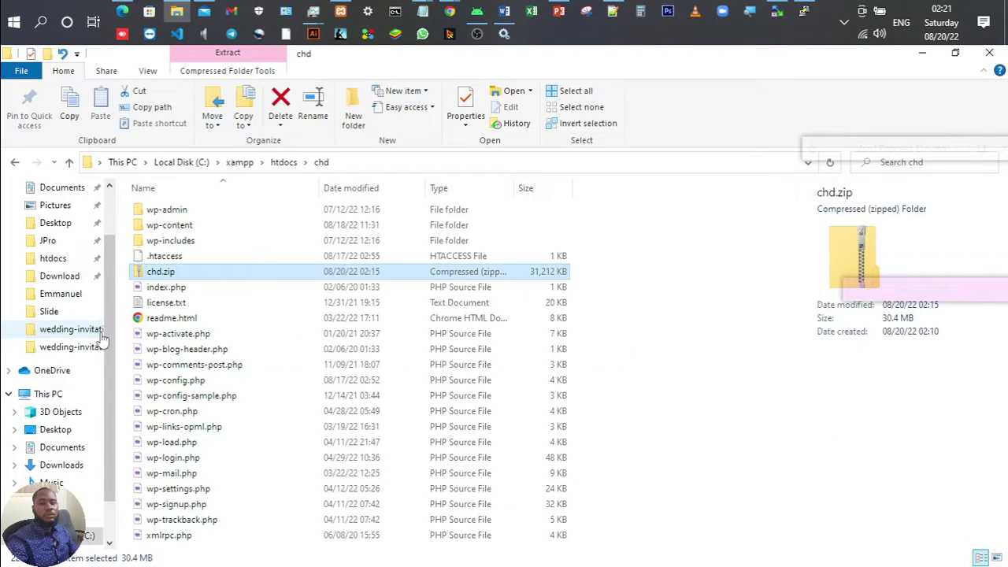
pyautogui.click(69, 396)
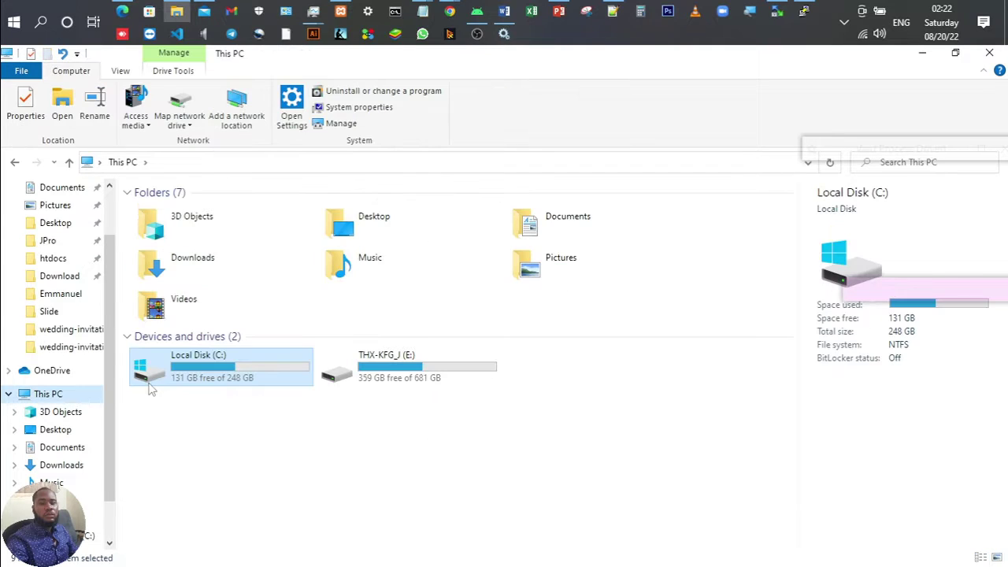
pyautogui.click(206, 363)
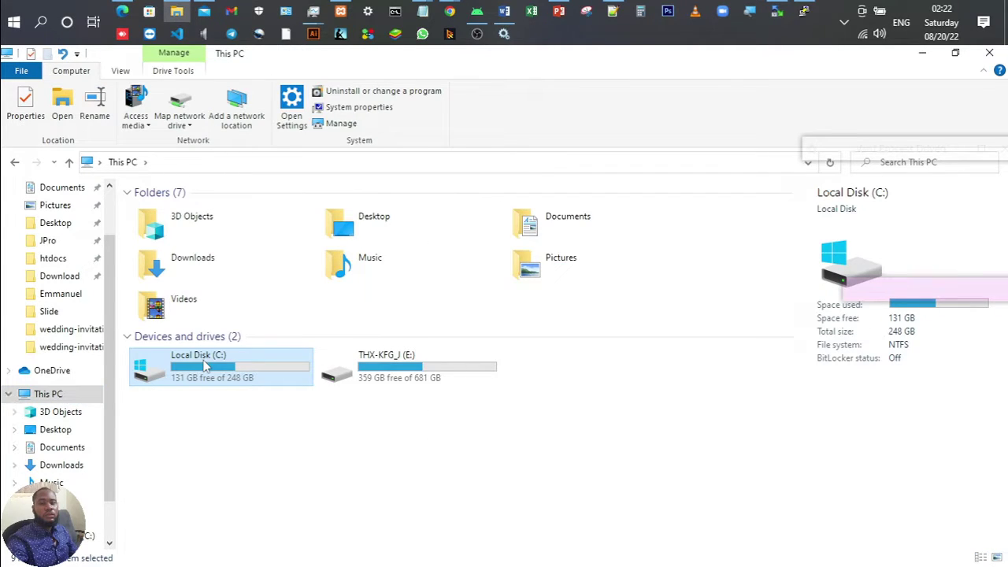
pyautogui.doubleClick(164, 380)
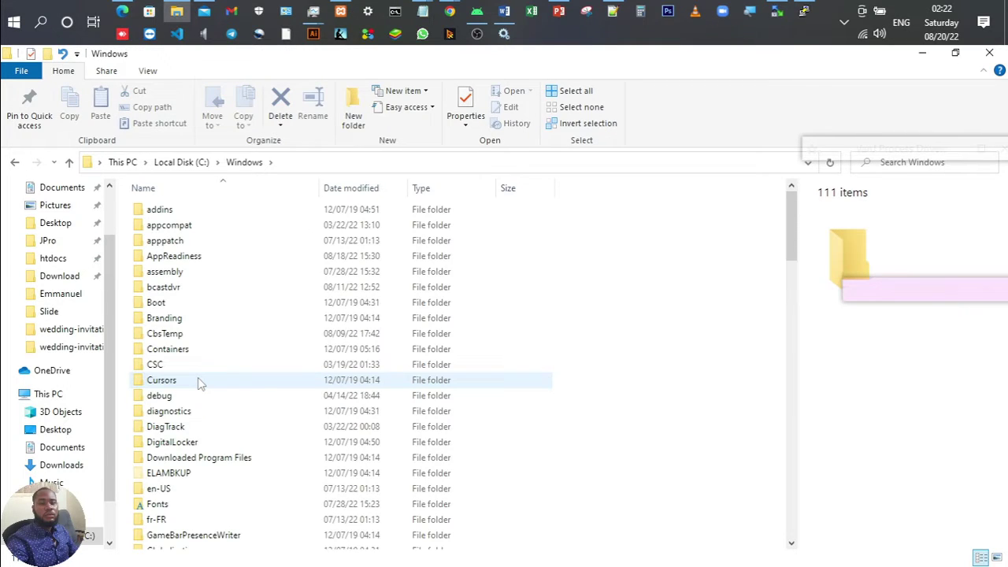
pyautogui.press('s')
pyautogui.press('y')
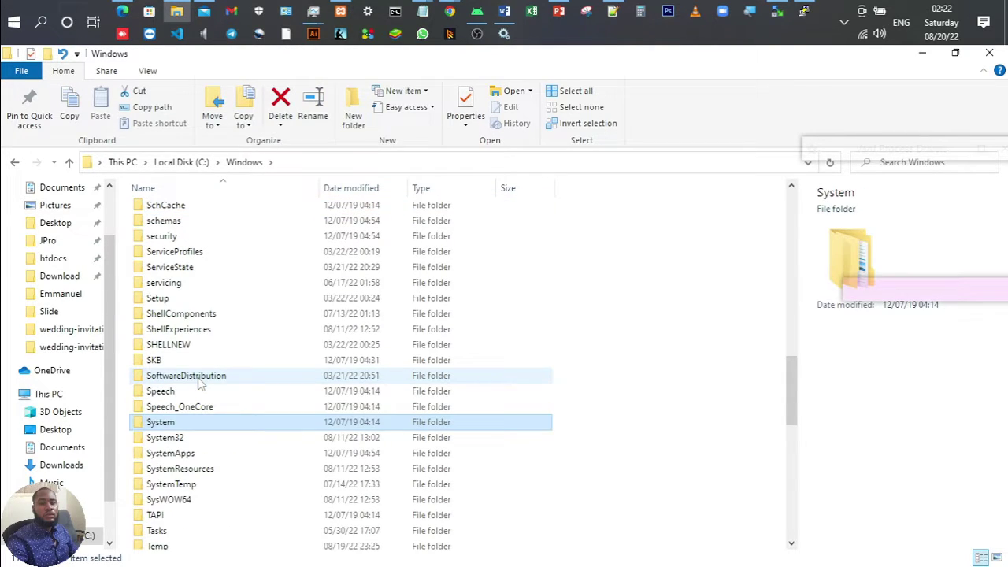
pyautogui.press('3')
pyautogui.press('Return')
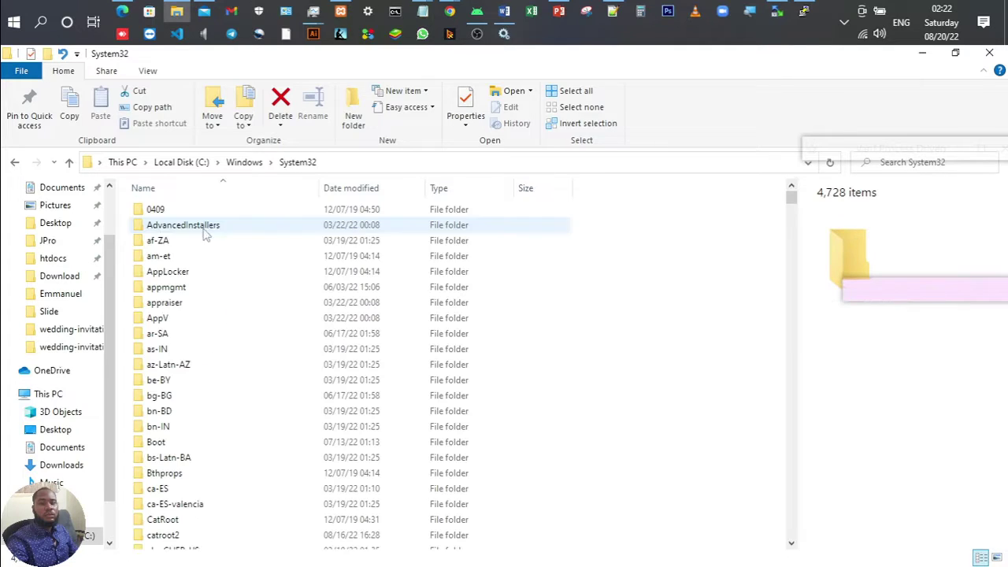
# Step: Find the drivers folder in System32 and open drivers\etc
pyautogui.click(181, 272)
pyautogui.press('f')
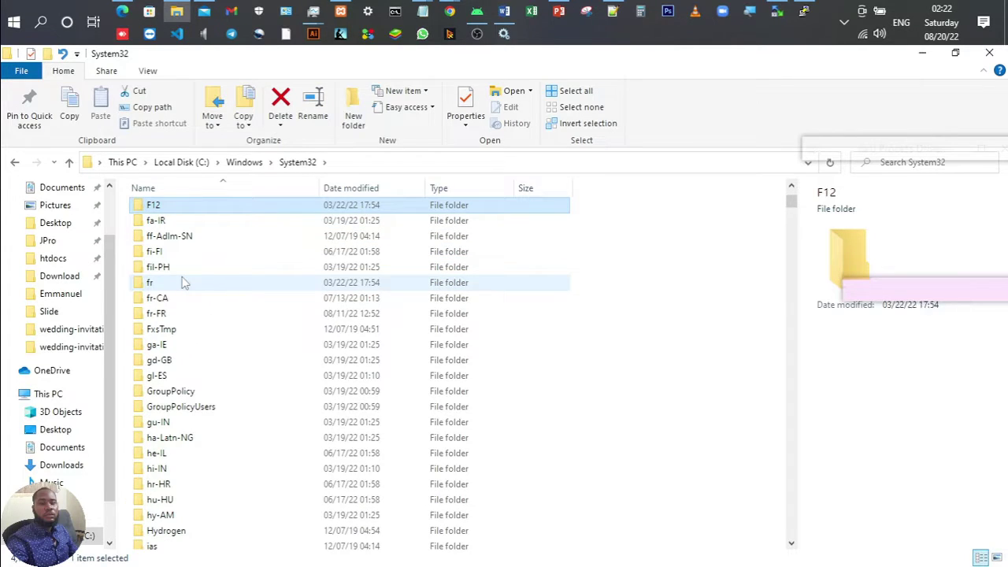
pyautogui.write('d2')
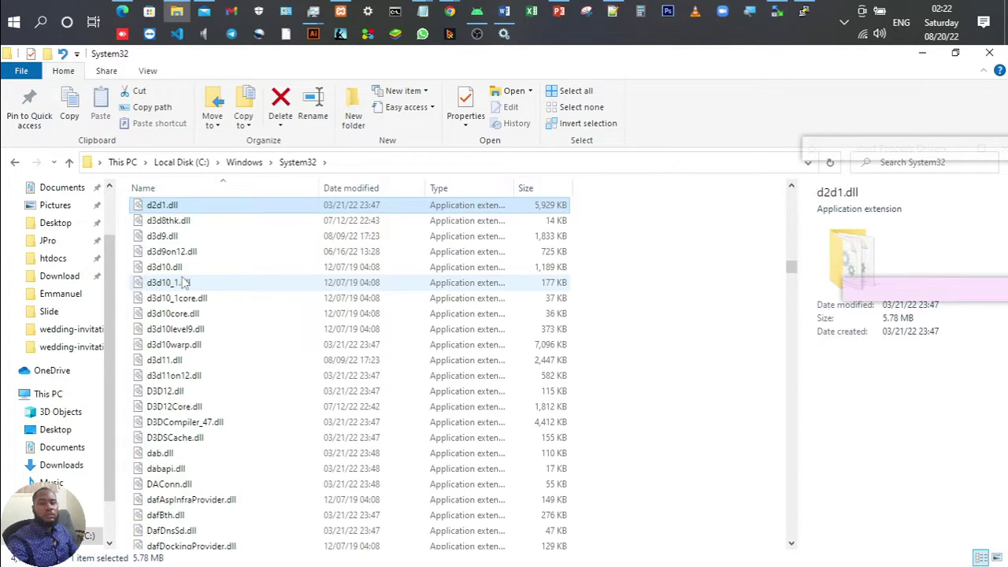
pyautogui.press('Up')
pyautogui.press('Up')
pyautogui.press('Up')
pyautogui.press('Up')
pyautogui.press('Up')
pyautogui.press('Up')
pyautogui.press('Up')
pyautogui.press('Up')
pyautogui.press('Up')
pyautogui.press('Up')
pyautogui.press('Up')
pyautogui.press('Up')
pyautogui.press('Up')
pyautogui.press('Up')
pyautogui.press('Up')
pyautogui.press('Up')
pyautogui.press('Up')
pyautogui.press('Up')
pyautogui.press('Up')
pyautogui.press('Up')
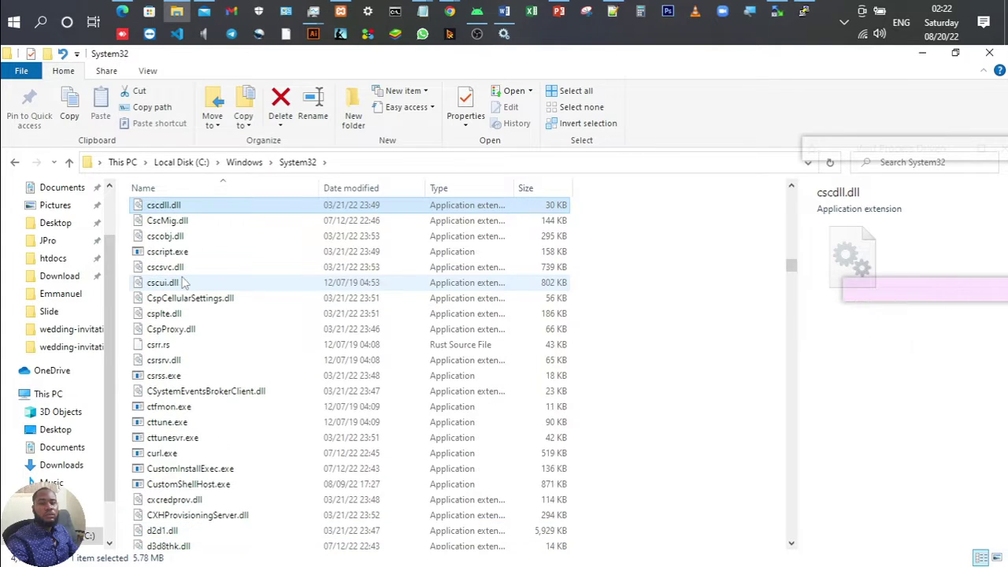
pyautogui.press('Up')
pyautogui.press('Up')
pyautogui.press('Up')
pyautogui.press('Up')
pyautogui.press('Up')
pyautogui.press('Up')
pyautogui.press('Up')
pyautogui.press('Up')
pyautogui.press('Up')
pyautogui.press('Up')
pyautogui.press('Up')
pyautogui.press('Up')
pyautogui.press('Up')
pyautogui.press('Up')
pyautogui.press('Up')
pyautogui.press('Up')
pyautogui.press('Up')
pyautogui.press('Up')
pyautogui.press('Up')
pyautogui.press('Up')
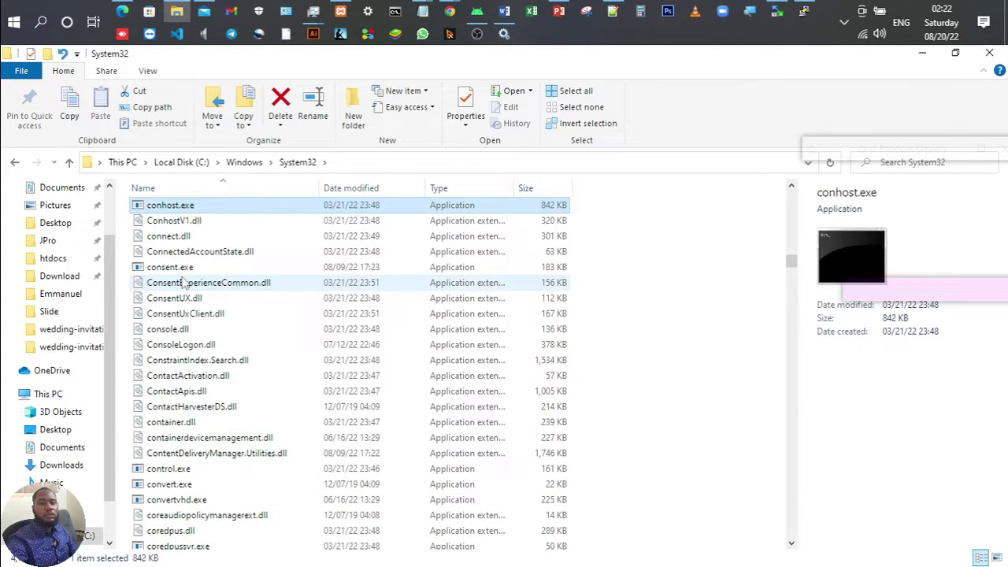
pyautogui.press('Up')
pyautogui.press('Up')
pyautogui.press('Up')
pyautogui.press('Up')
pyautogui.press('Up')
pyautogui.press('Up')
pyautogui.press('Up')
pyautogui.press('Up')
pyautogui.press('Up')
pyautogui.press('Up')
pyautogui.press('Up')
pyautogui.press('Up')
pyautogui.press('Up')
pyautogui.press('Up')
pyautogui.press('Up')
pyautogui.press('Up')
pyautogui.press('Up')
pyautogui.press('Up')
pyautogui.press('Up')
pyautogui.press('Up')
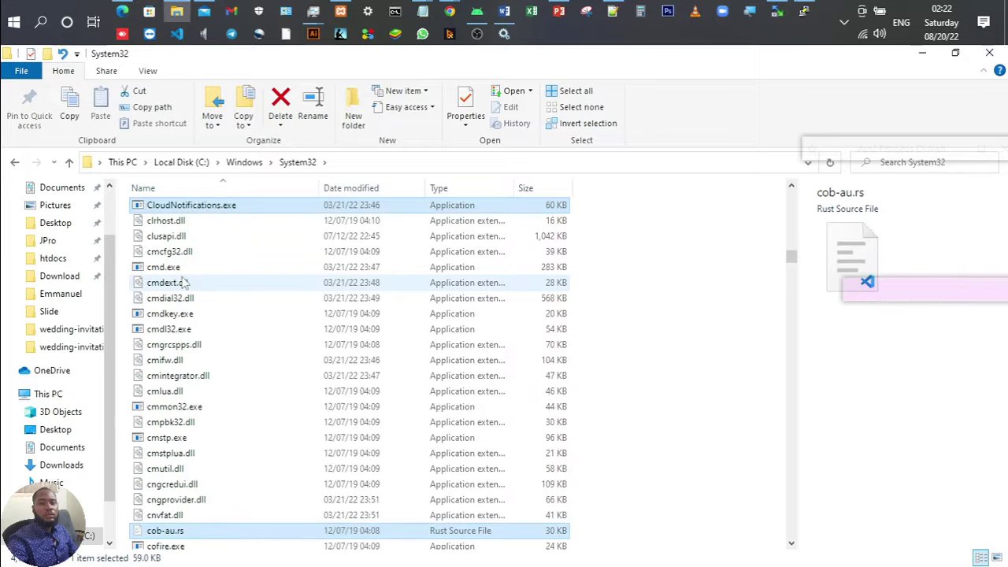
pyautogui.press('Up')
pyautogui.press('Up')
pyautogui.press('Up')
pyautogui.press('Up')
pyautogui.press('Up')
pyautogui.press('Up')
pyautogui.press('Up')
pyautogui.press('Up')
pyautogui.press('Up')
pyautogui.press('Up')
pyautogui.press('Up')
pyautogui.press('Up')
pyautogui.press('Up')
pyautogui.press('Up')
pyautogui.press('Up')
pyautogui.press('Up')
pyautogui.press('Up')
pyautogui.press('Up')
pyautogui.press('Up')
pyautogui.press('Up')
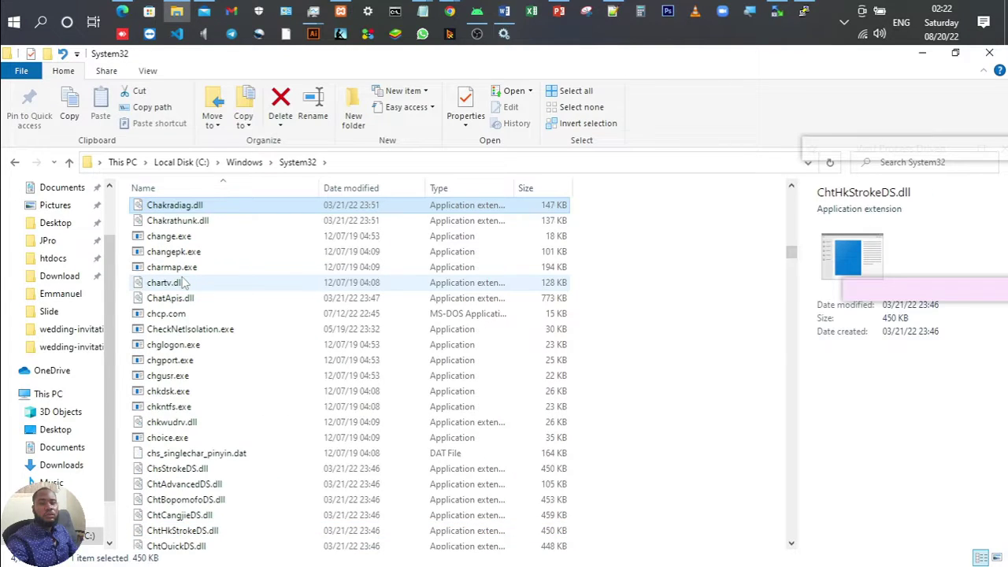
pyautogui.press('Home')
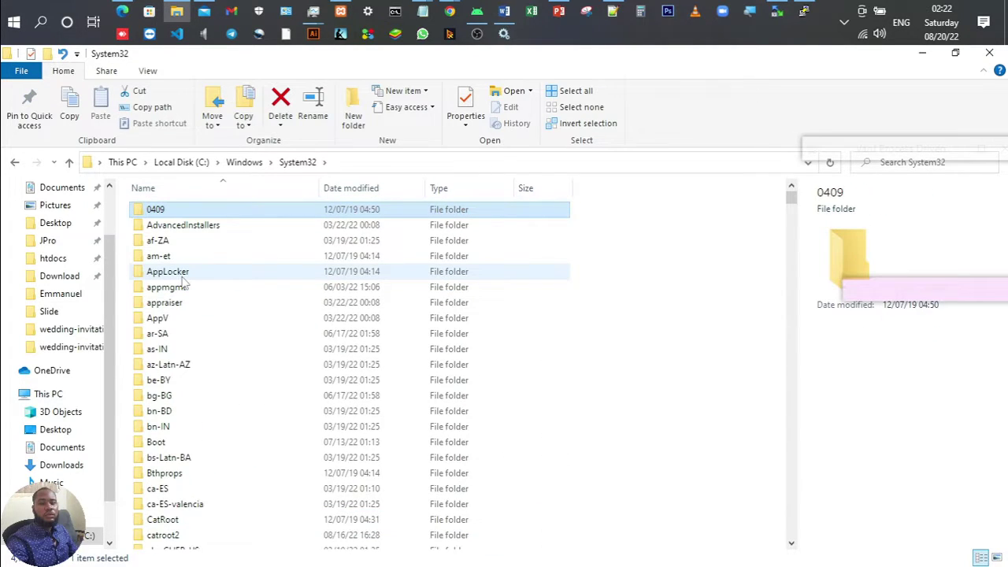
pyautogui.press('d')
pyautogui.press('Down')
pyautogui.press('Down')
pyautogui.press('Down')
pyautogui.press('Down')
pyautogui.press('Down')
pyautogui.press('Down')
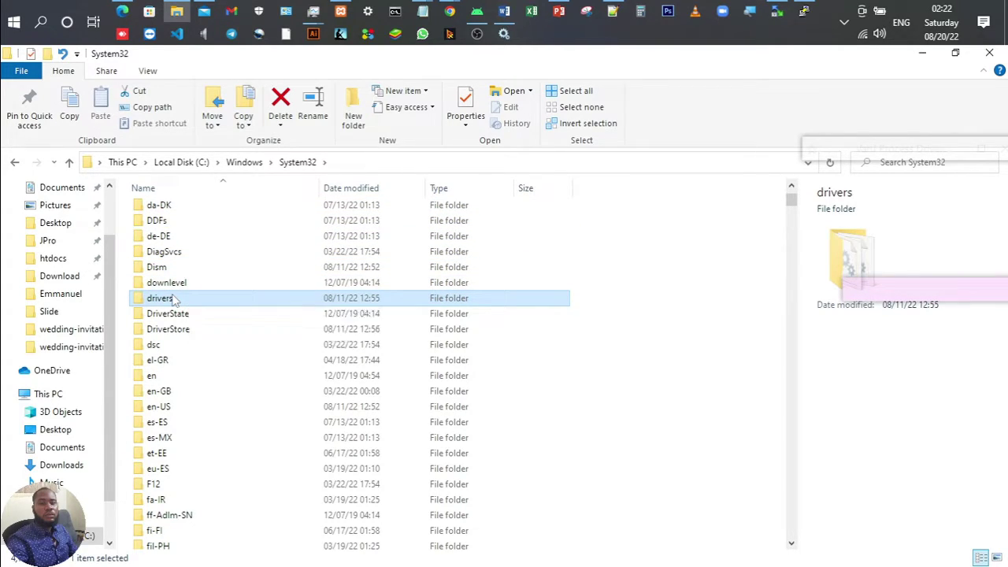
pyautogui.doubleClick(175, 300)
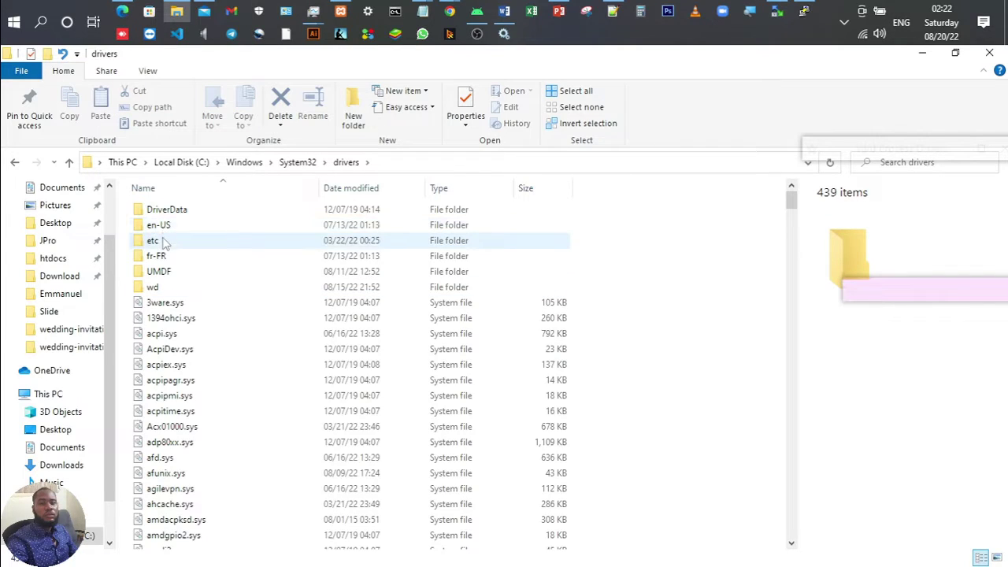
pyautogui.doubleClick(158, 239)
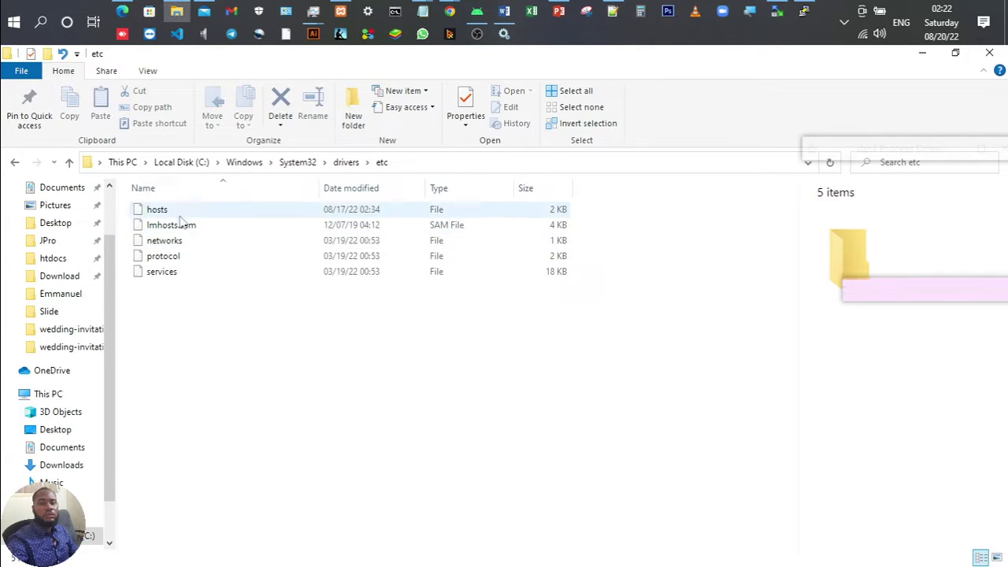
# Step: Open the hosts file with Edit with Notepad++
pyautogui.click(178, 212)
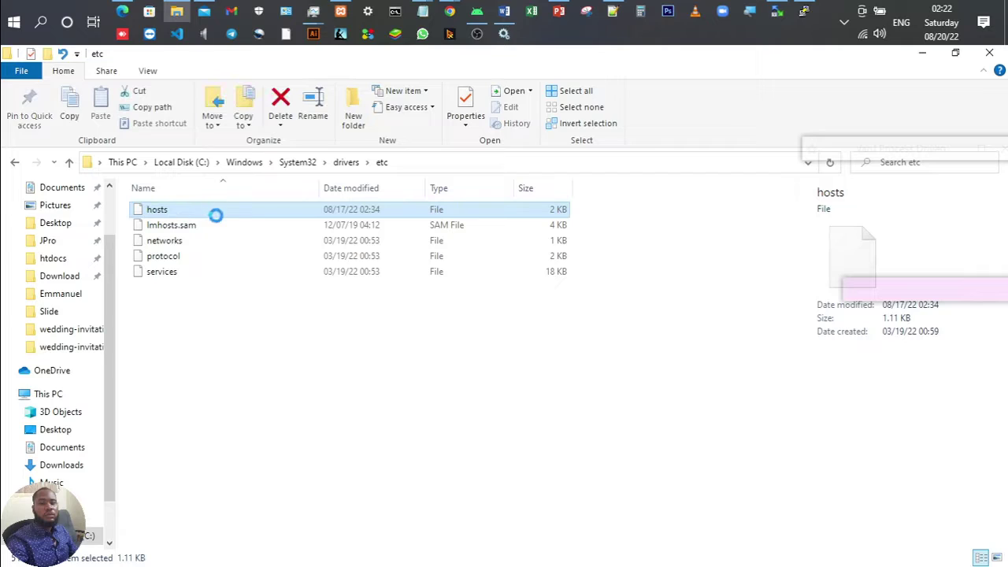
pyautogui.rightClick(178, 213)
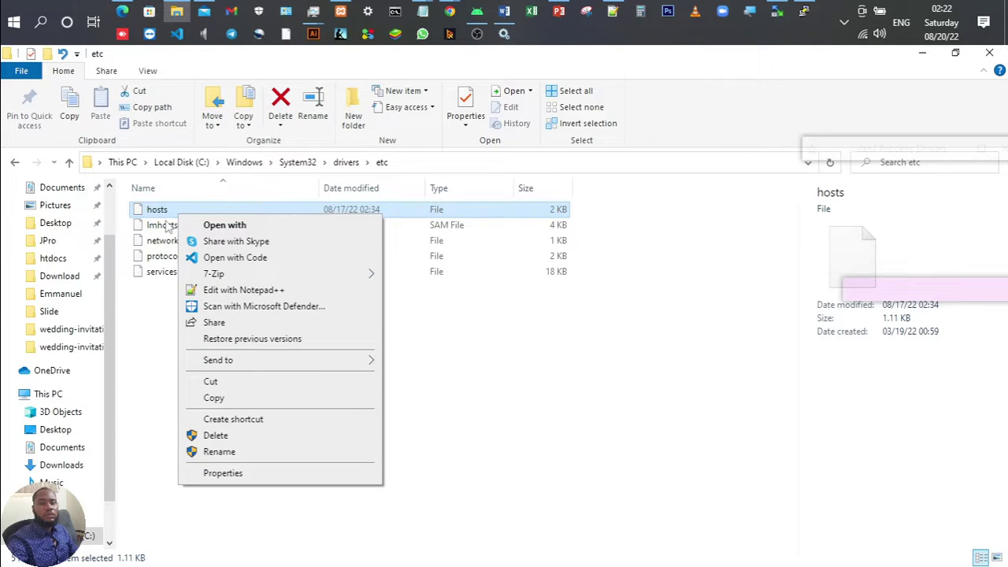
pyautogui.click(215, 290)
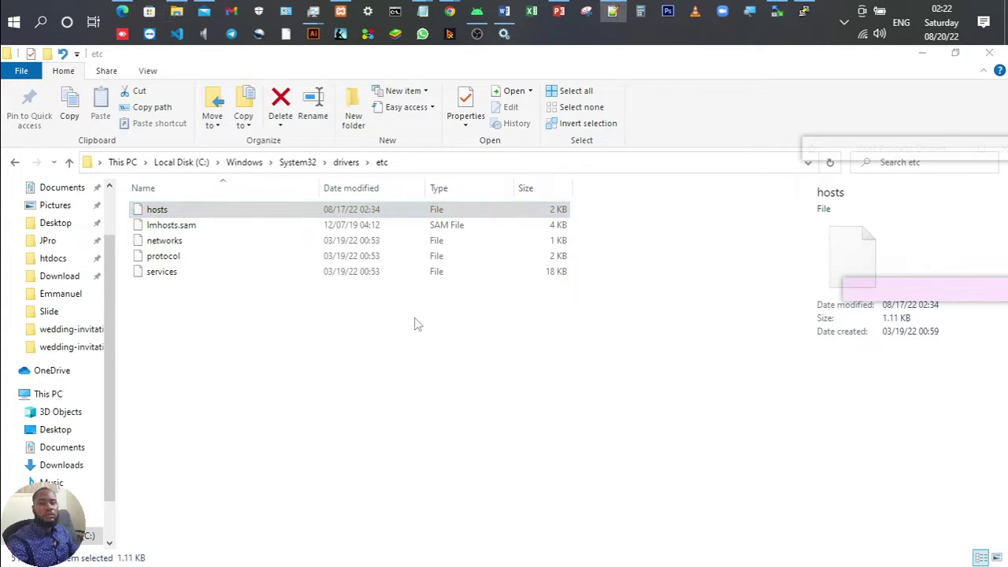
pyautogui.click(616, 8)
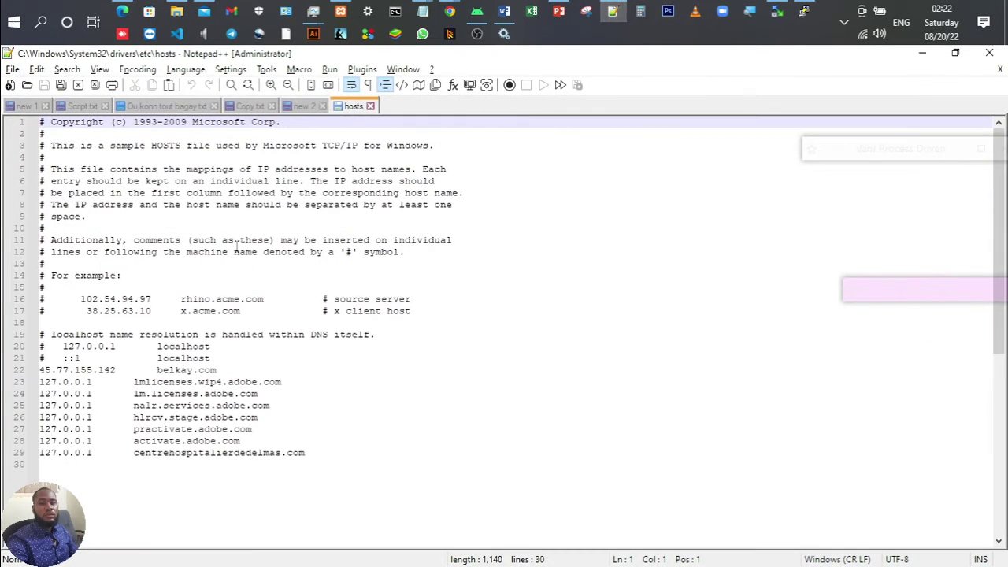
# Step: Delete line 29 mapping centrehospitalierdedelmas.com from hosts, then save and close the file
pyautogui.click(314, 454)
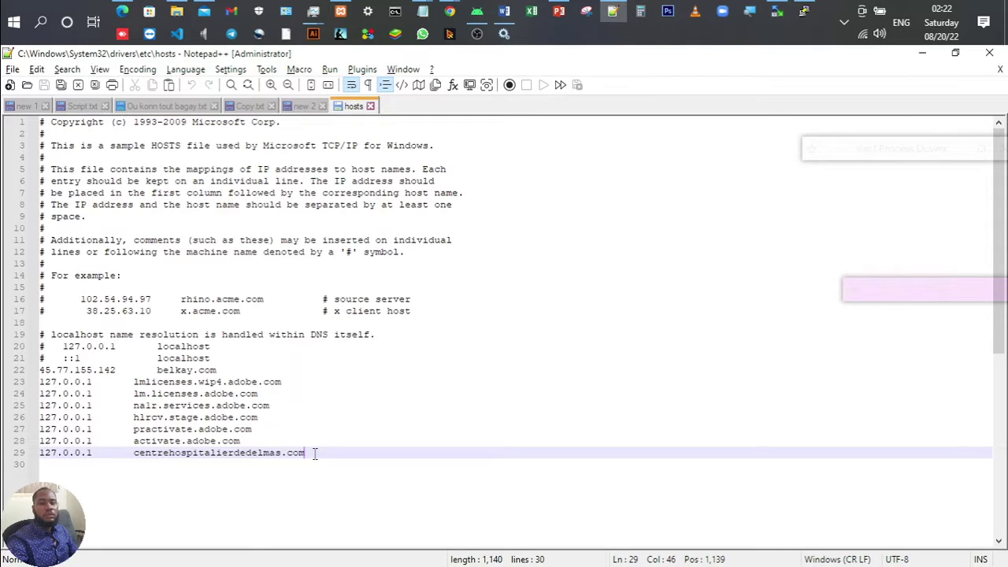
pyautogui.hotkey('shift', 'Home')
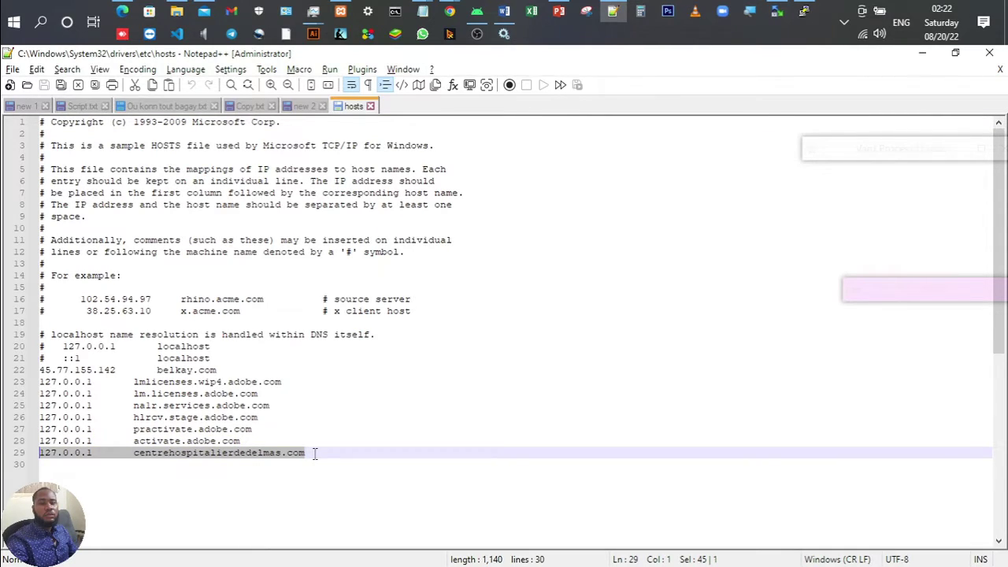
pyautogui.press('Delete')
pyautogui.hotkey('ctrl', 's')
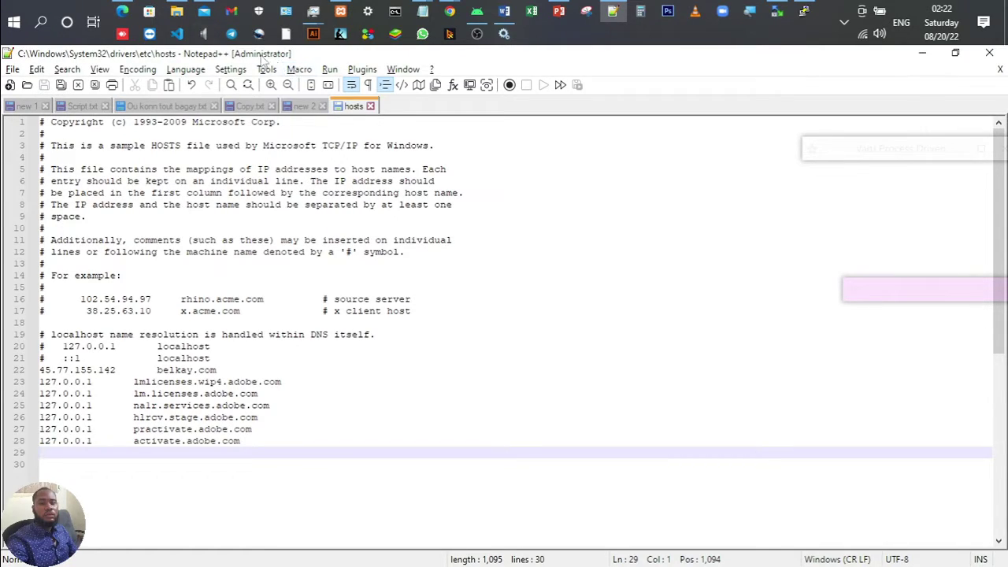
pyautogui.click(370, 106)
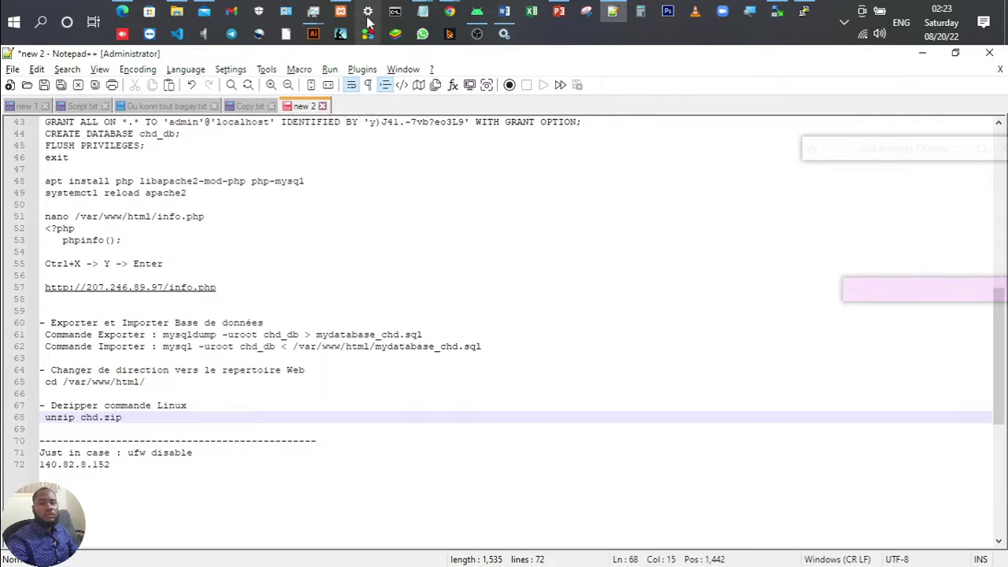
# Step: Select the domain in the XAMPP dashboard address, then close the Welcome to XAMPP tab
pyautogui.moveTo(449, 9)
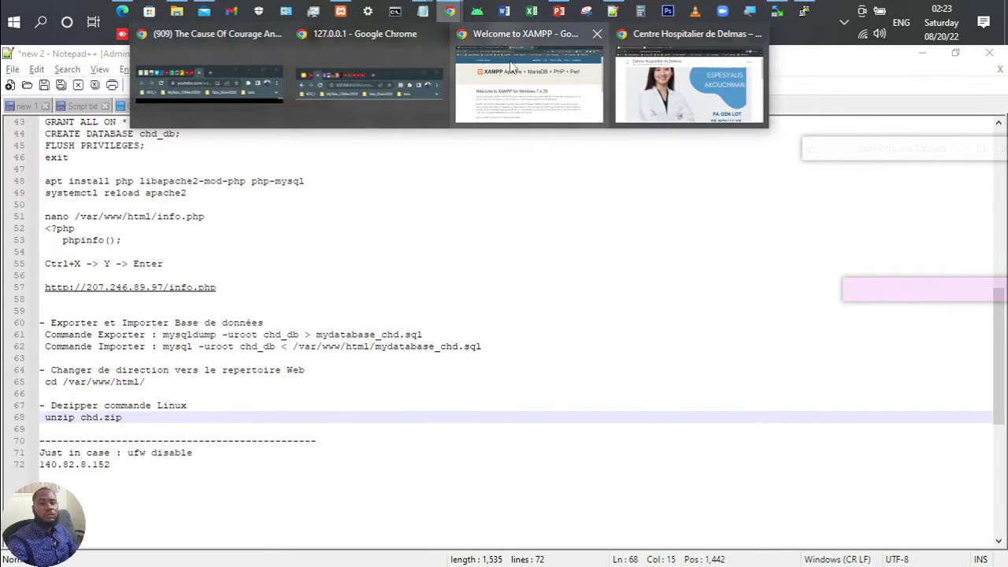
pyautogui.click(513, 70)
pyautogui.click(408, 82)
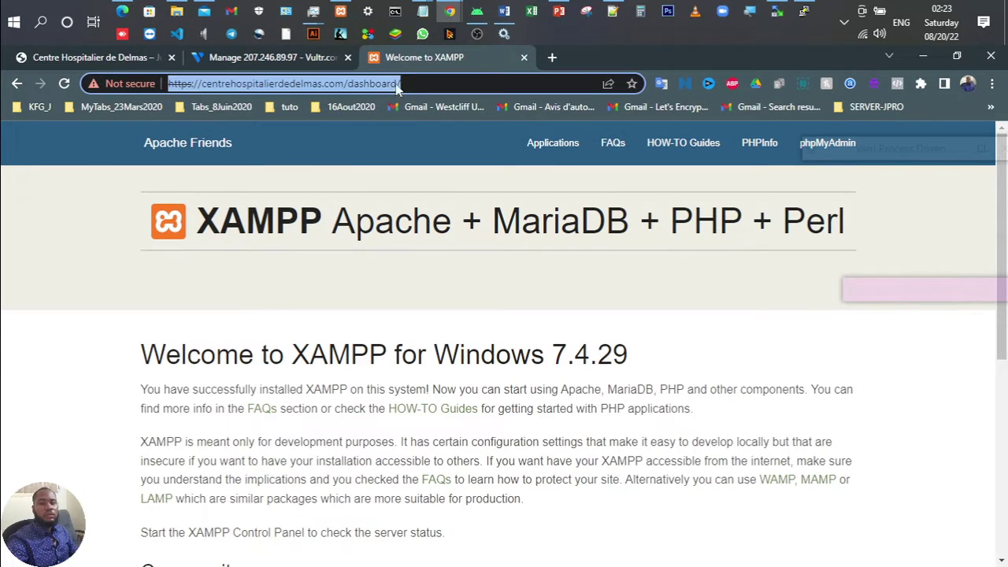
pyautogui.doubleClick(248, 92)
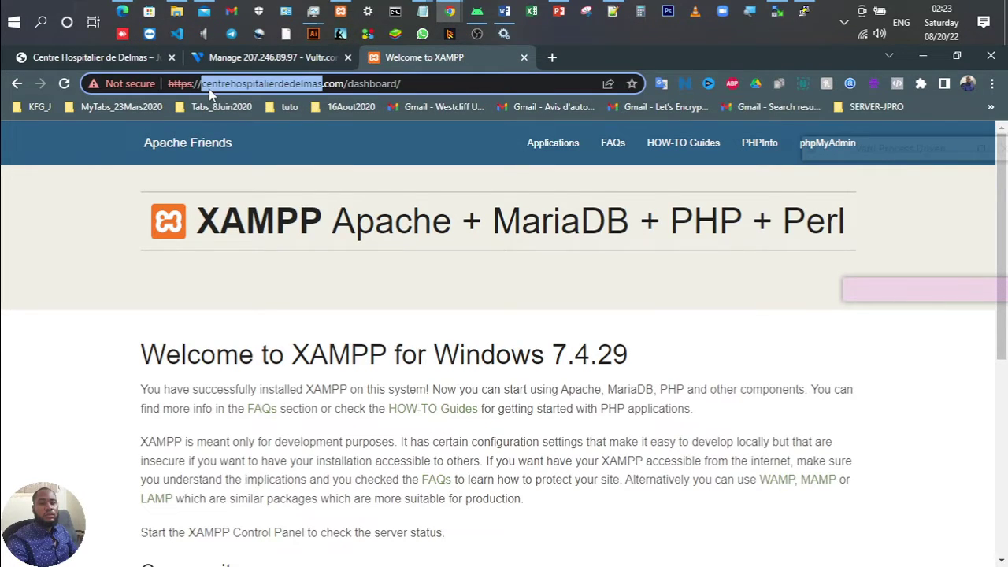
pyautogui.moveTo(201, 85); pyautogui.dragTo(342, 72)
pyautogui.click(524, 57)
# Step: Load centrehospitalierdedelmas.com in the incognito window, which shows 'Error establishing a database connection'
pyautogui.moveTo(447, 9)
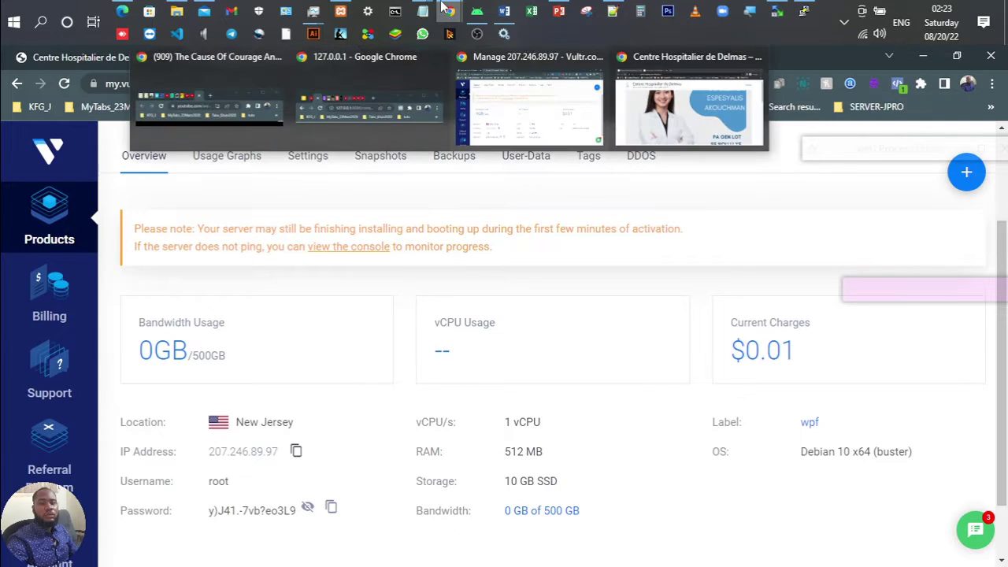
pyautogui.click(626, 75)
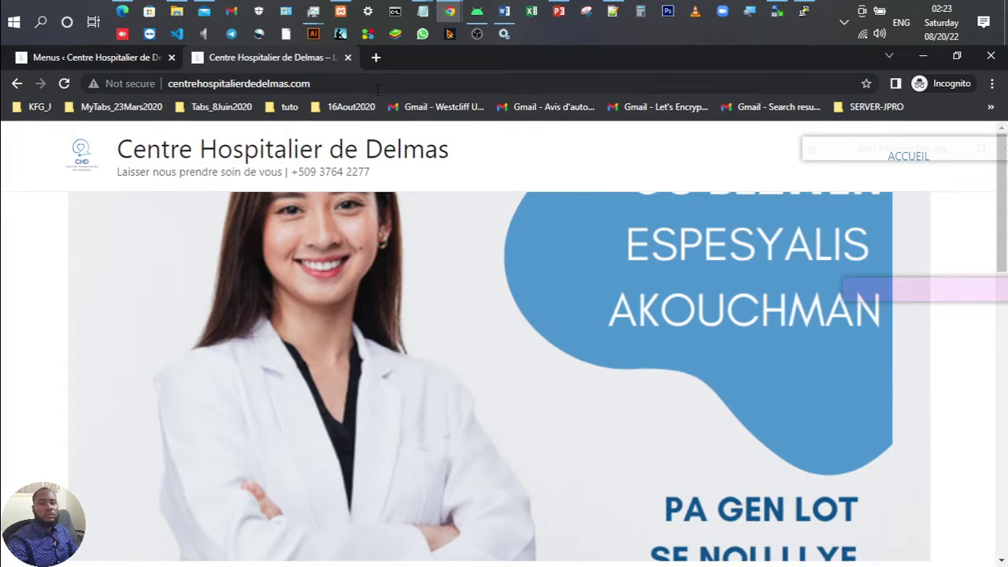
pyautogui.click(366, 85)
pyautogui.click(366, 84)
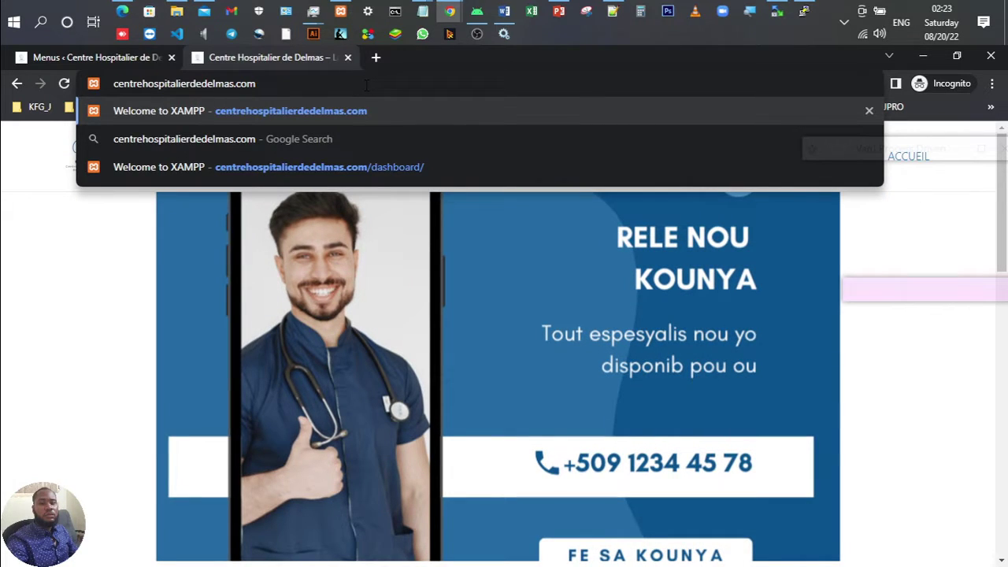
pyautogui.press('Return')
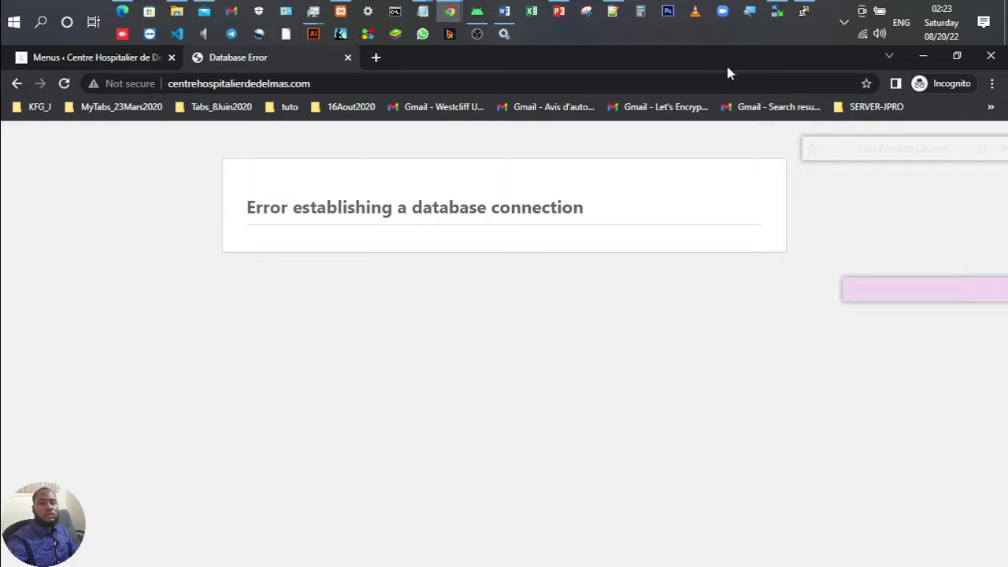
pyautogui.click(777, 13)
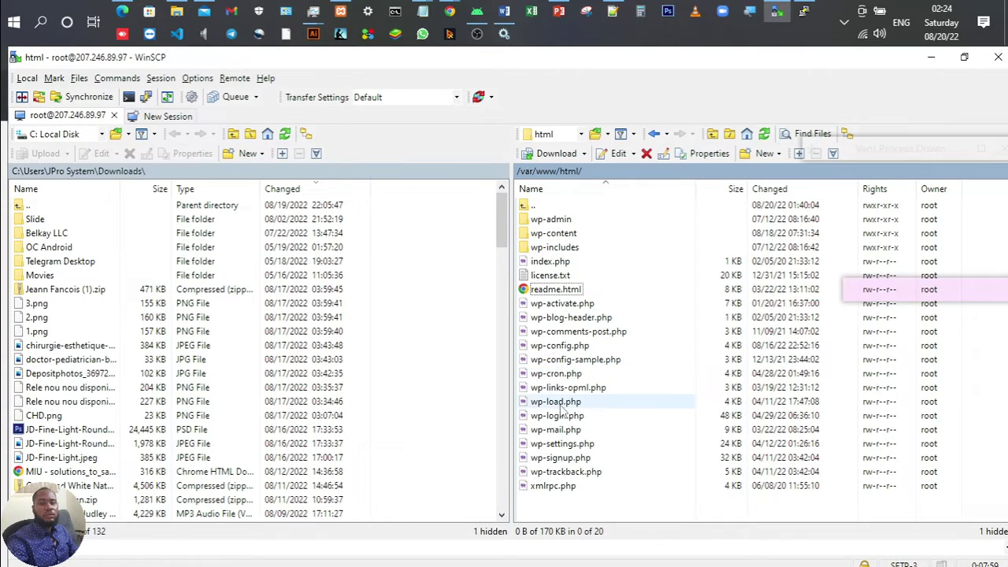
# Step: Open wp-config.php and inspect its database name, username root and password settings
pyautogui.doubleClick(568, 347)
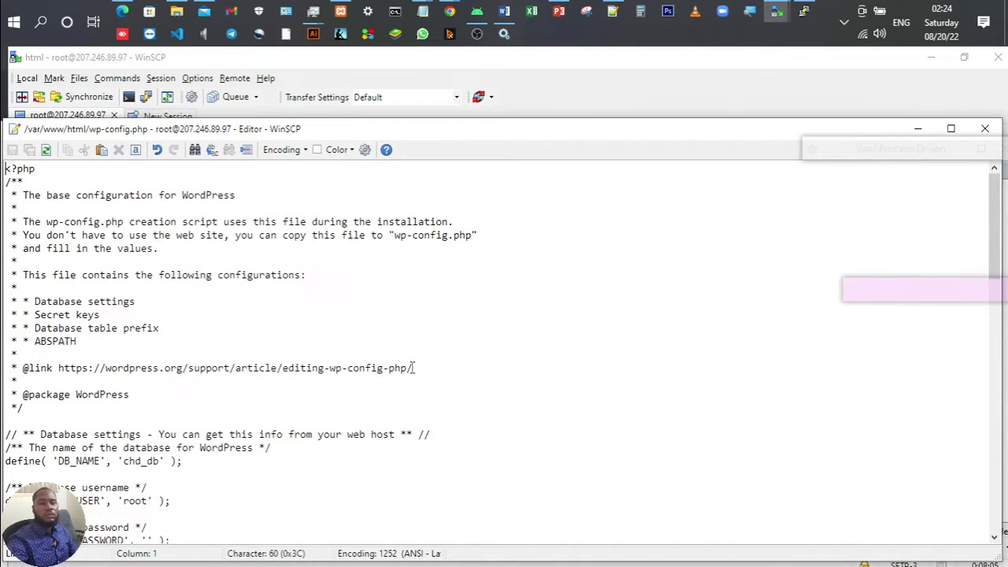
pyautogui.scroll(-5, 413, 368)
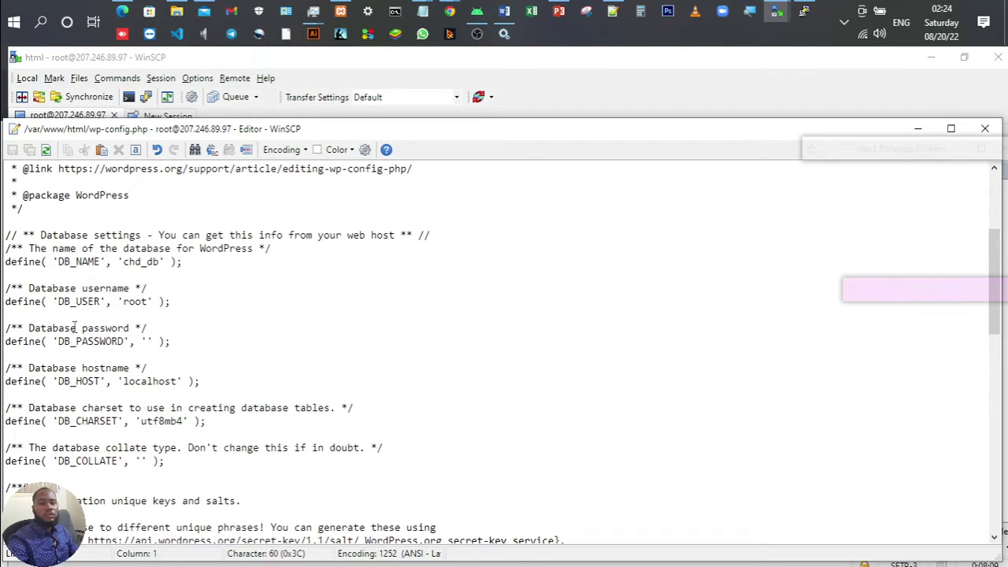
pyautogui.moveTo(71, 344); pyautogui.dragTo(142, 343)
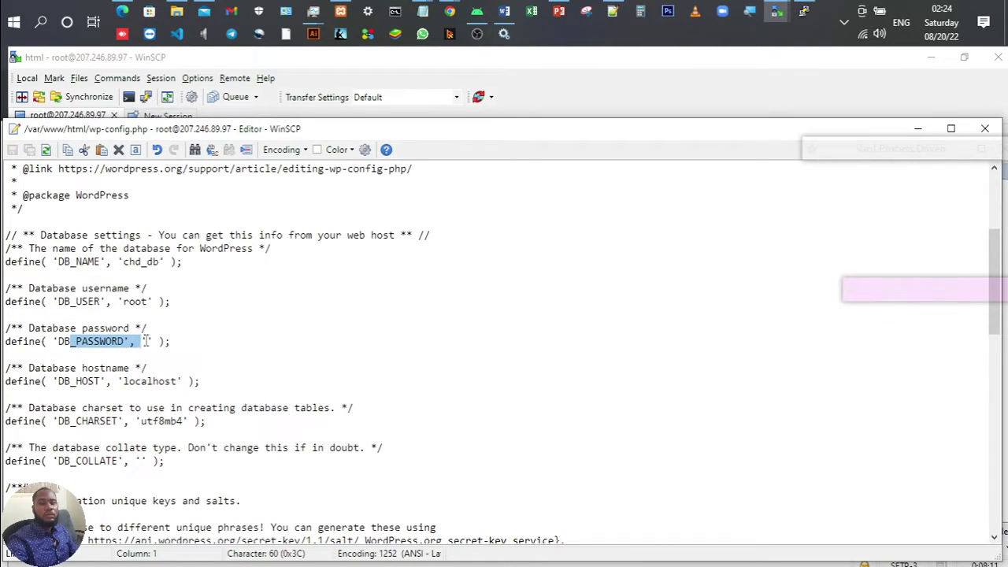
pyautogui.moveTo(114, 301); pyautogui.dragTo(146, 302)
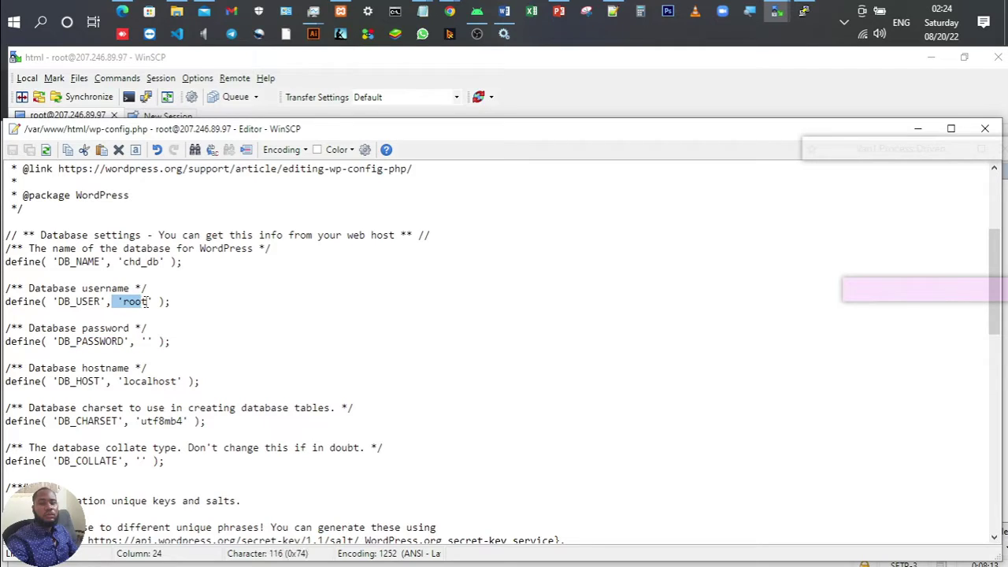
pyautogui.click(172, 261)
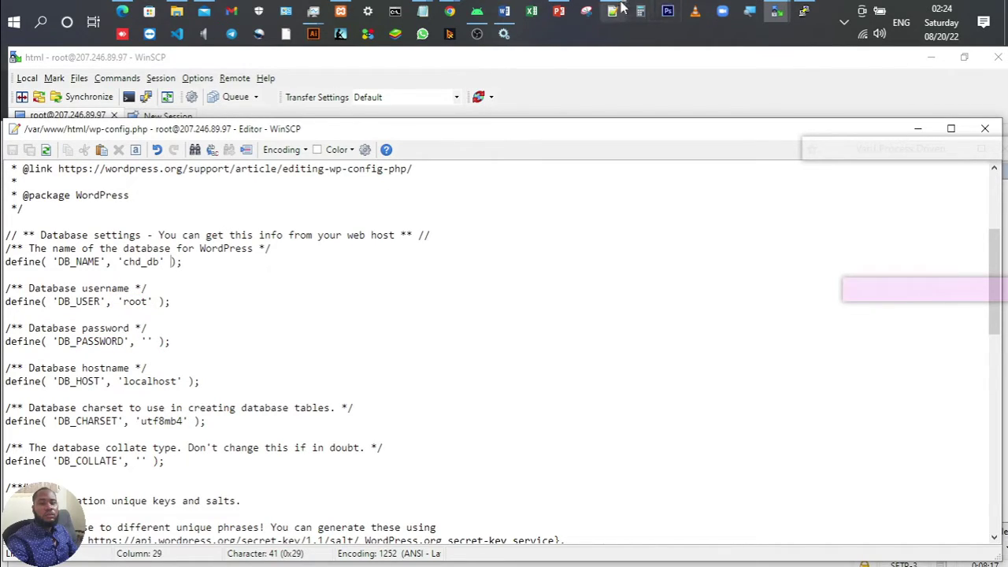
# Step: Compare with the GRANT command in the notes, which uses user admin, then close the editor
pyautogui.click(612, 11)
pyautogui.scroll(4, 286, 272)
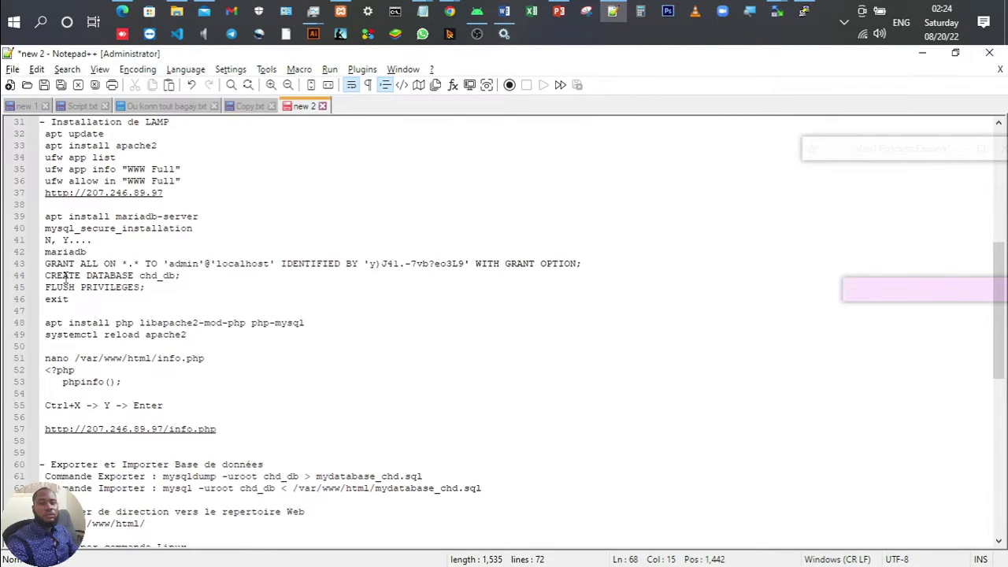
pyautogui.moveTo(47, 263); pyautogui.dragTo(255, 268)
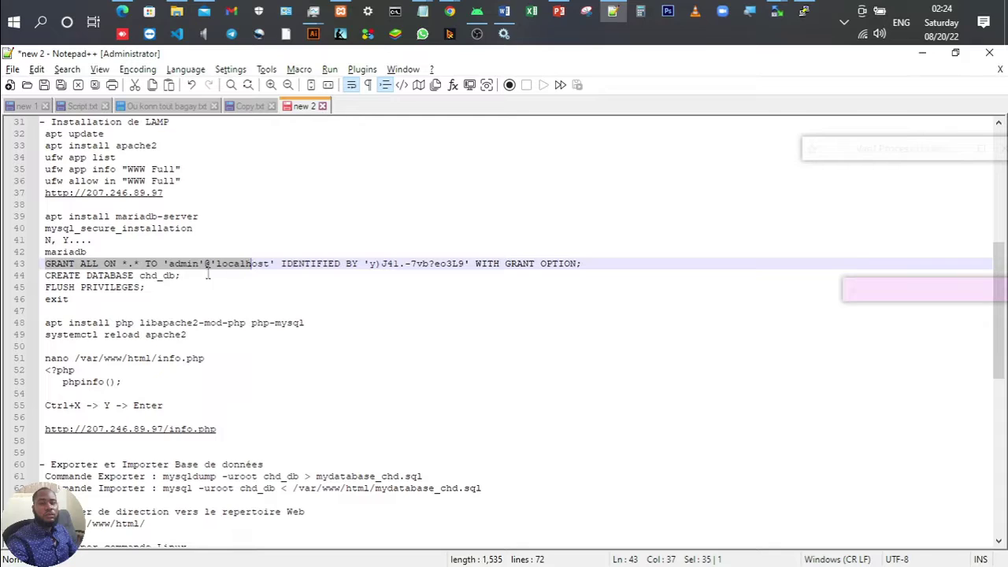
pyautogui.click(182, 273)
pyautogui.doubleClick(186, 263)
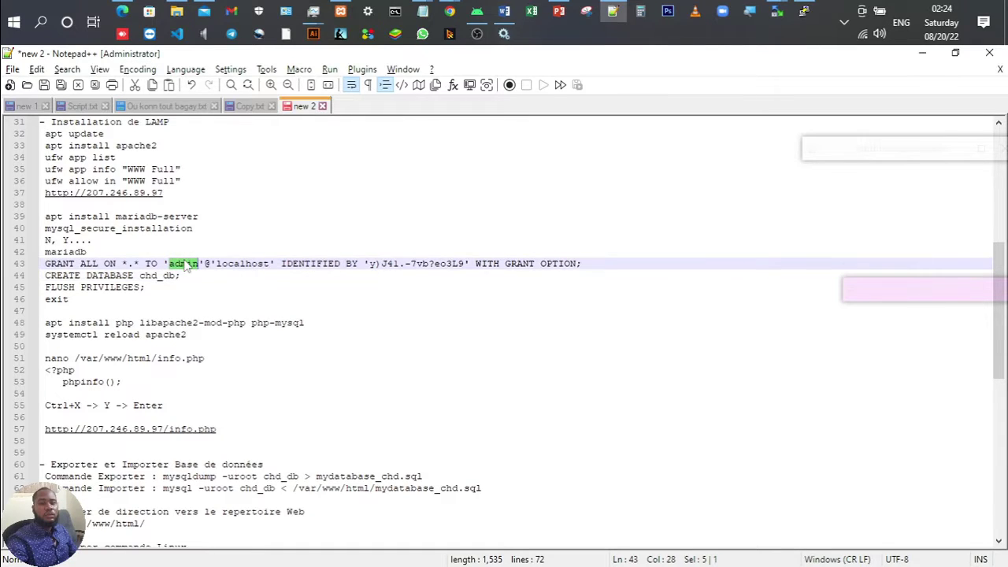
pyautogui.click(617, 10)
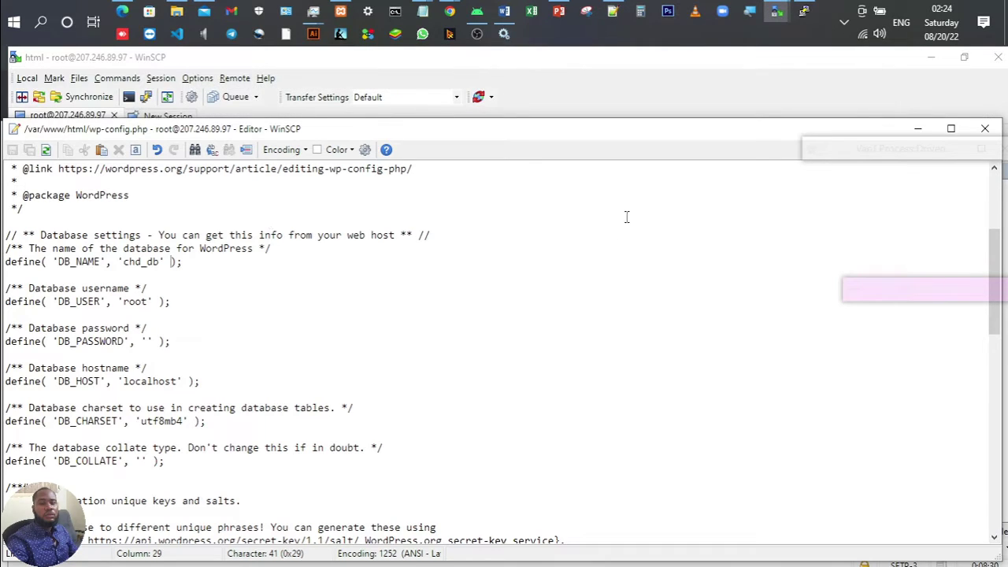
pyautogui.click(995, 127)
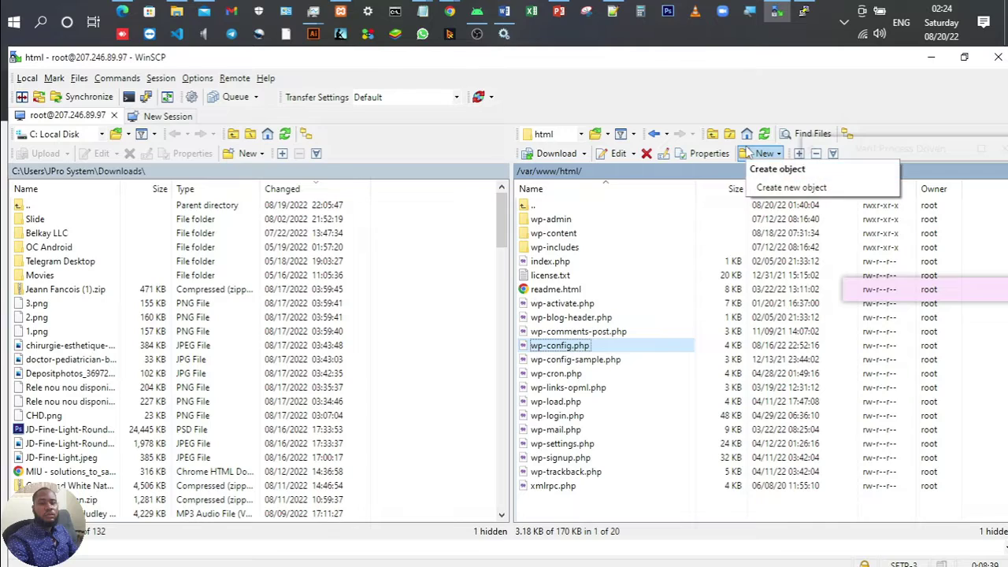
pyautogui.click(805, 13)
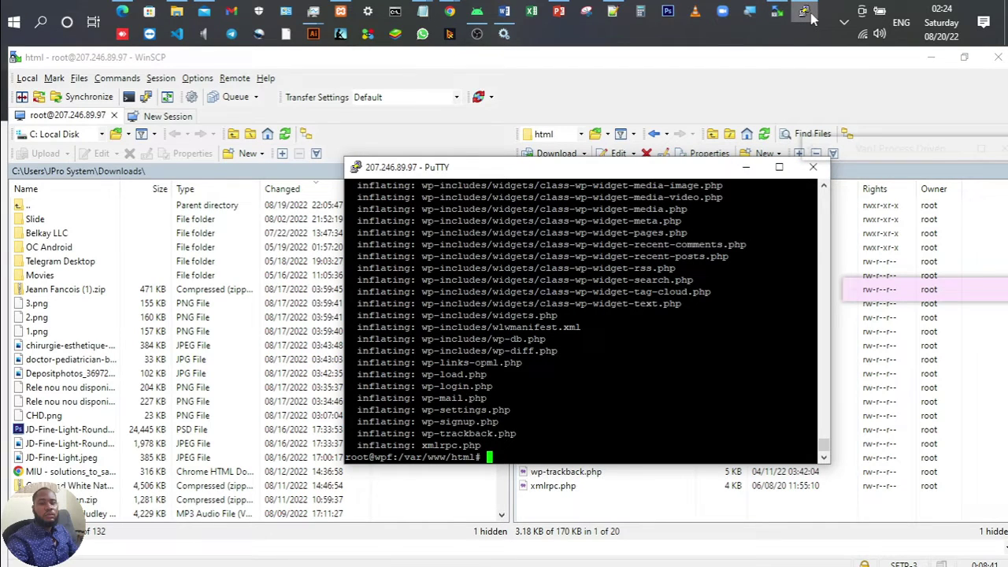
pyautogui.press('Return')
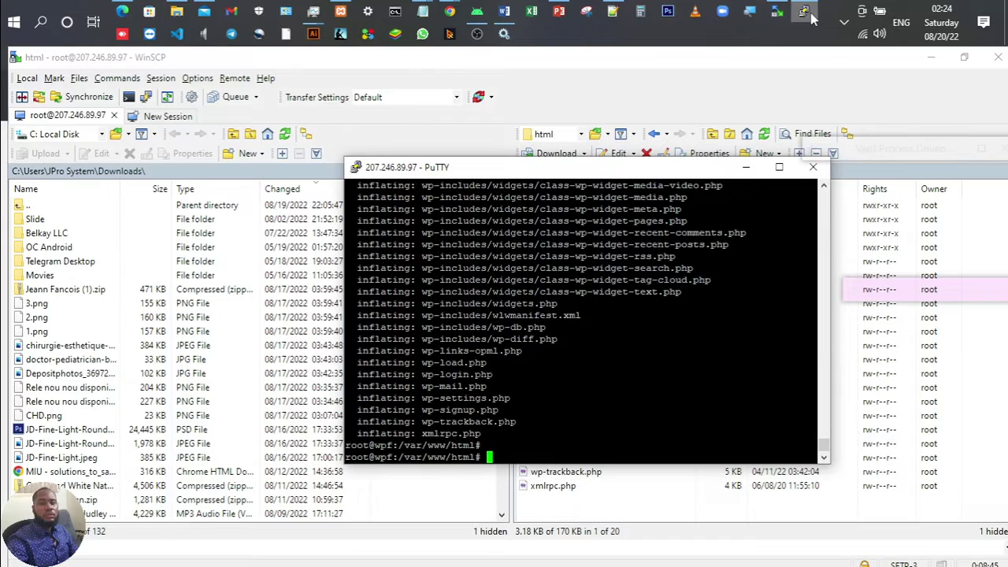
pyautogui.write('nano wp-config.php')
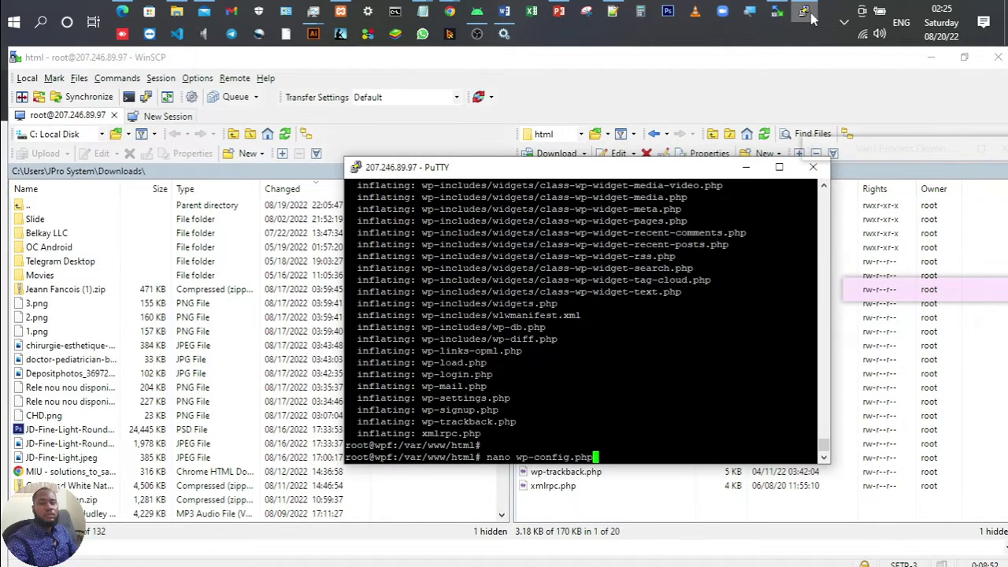
pyautogui.press('Return')
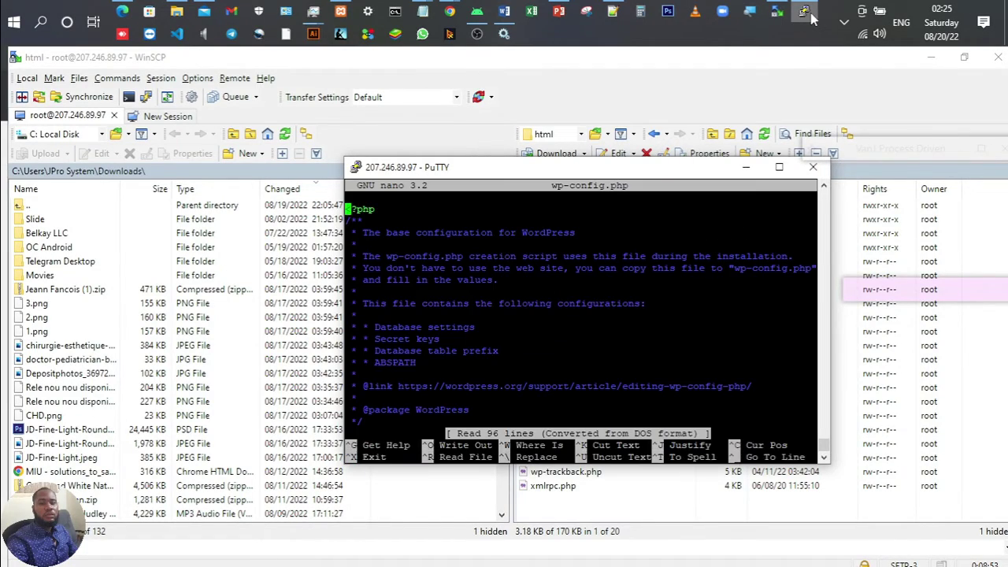
pyautogui.press('pagedown')
pyautogui.press('pagedown')
pyautogui.press('pagedown')
pyautogui.press('pagedown')
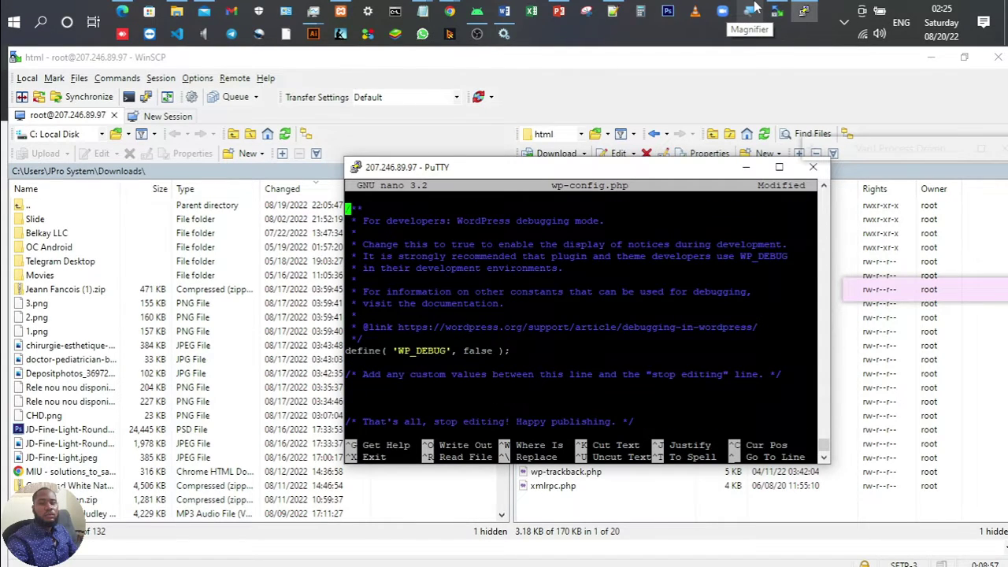
pyautogui.press('pagedown')
pyautogui.press('Up')
pyautogui.press('Up')
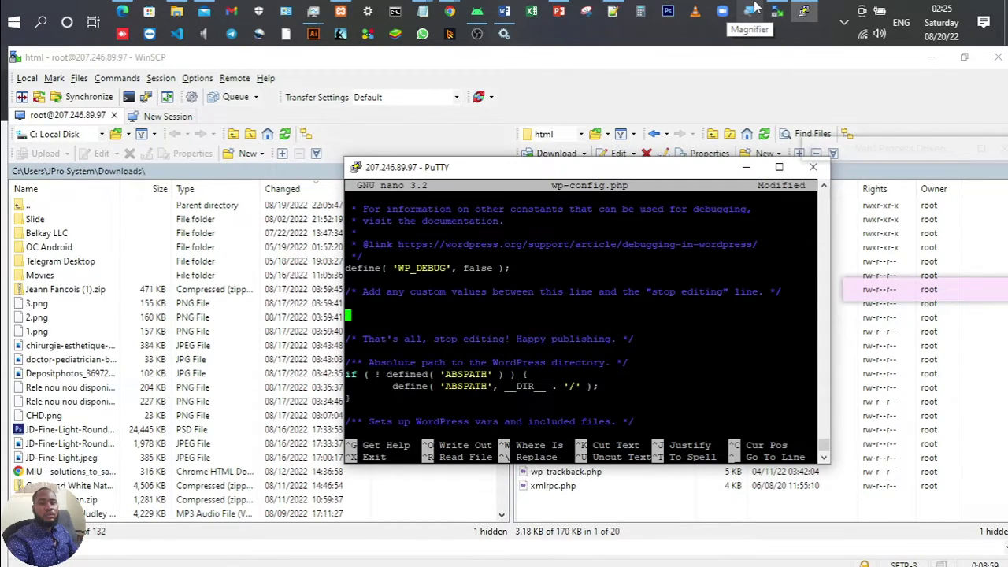
pyautogui.press('Up')
pyautogui.press('Up')
pyautogui.press('Up')
pyautogui.press('Up')
pyautogui.press('Up')
pyautogui.press('Up')
pyautogui.press('Up')
pyautogui.press('Up')
pyautogui.press('Up')
pyautogui.press('Up')
pyautogui.press('Up')
pyautogui.press('Up')
pyautogui.press('Up')
pyautogui.press('Up')
pyautogui.press('Up')
pyautogui.press('Up')
pyautogui.press('Up')
pyautogui.press('Up')
pyautogui.press('Up')
pyautogui.press('Up')
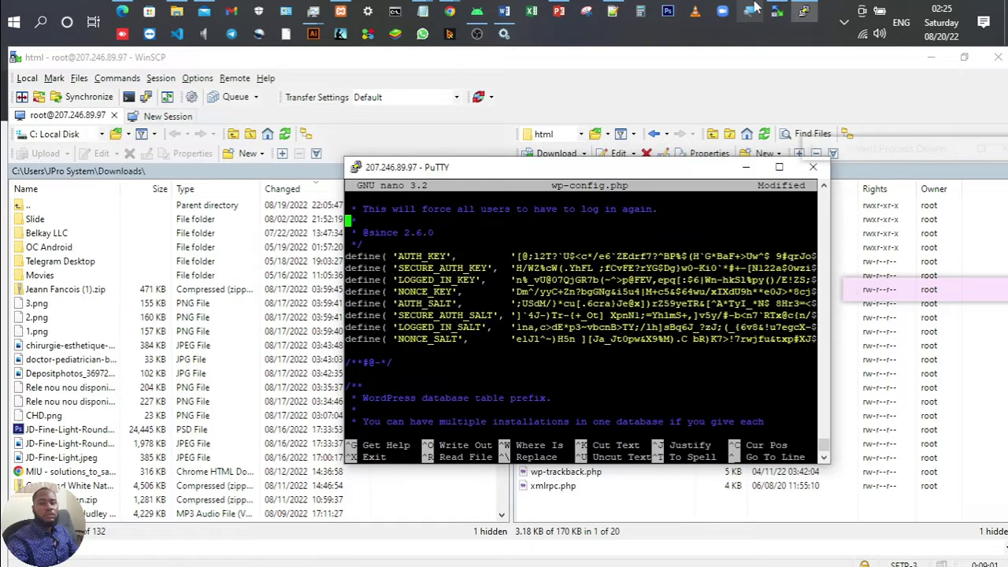
pyautogui.press('Up')
pyautogui.press('Up')
pyautogui.press('Up')
pyautogui.press('Up')
pyautogui.press('Up')
pyautogui.press('Up')
pyautogui.press('Up')
pyautogui.press('Up')
pyautogui.press('Up')
pyautogui.press('Up')
pyautogui.press('Up')
pyautogui.press('Up')
pyautogui.press('Up')
pyautogui.press('Up')
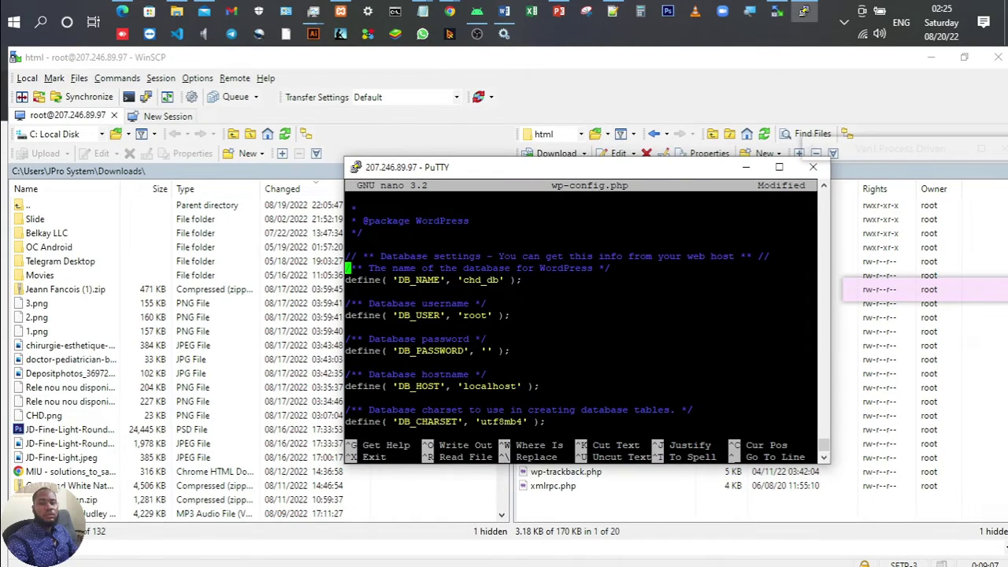
pyautogui.hotkey('ctrl', 'x')
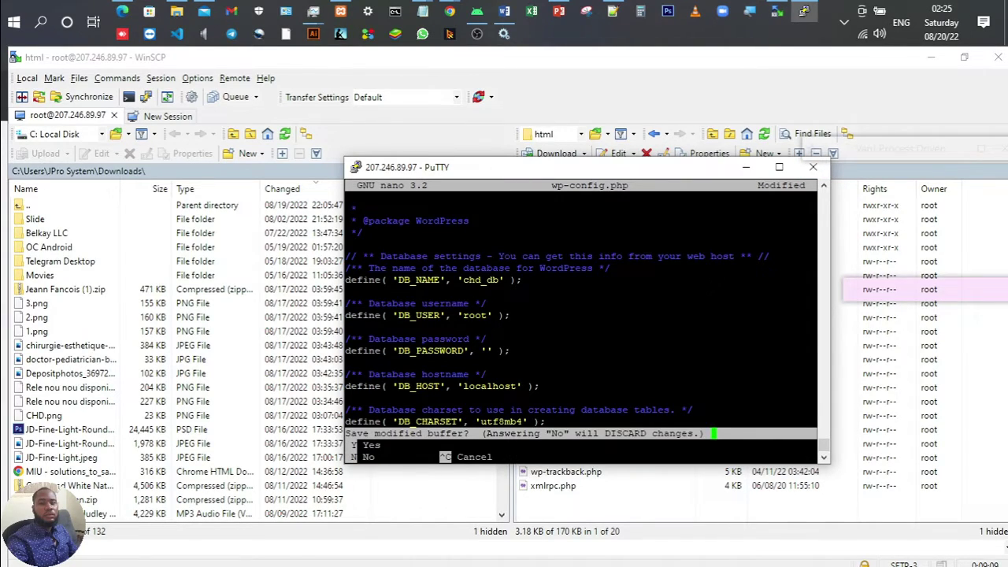
pyautogui.press('n')
# Step: Open wp-config.php and change DB_USER from root to admin
pyautogui.click(777, 11)
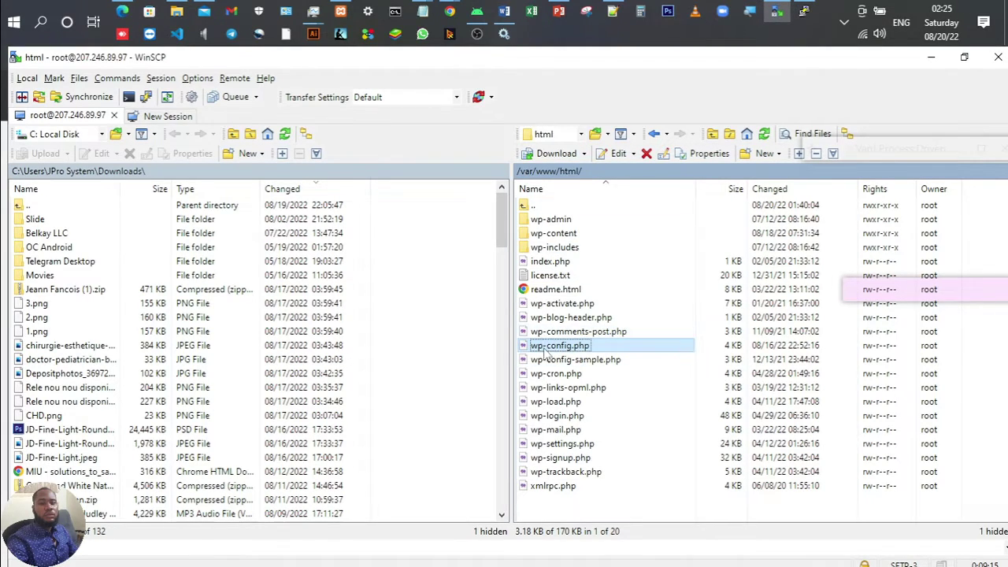
pyautogui.doubleClick(542, 355)
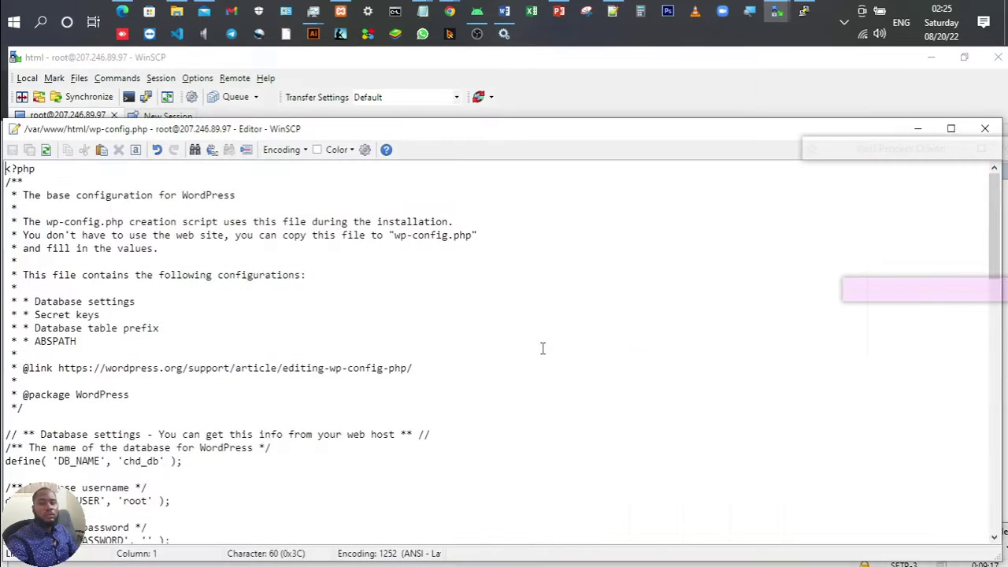
pyautogui.scroll(-1, 228, 376)
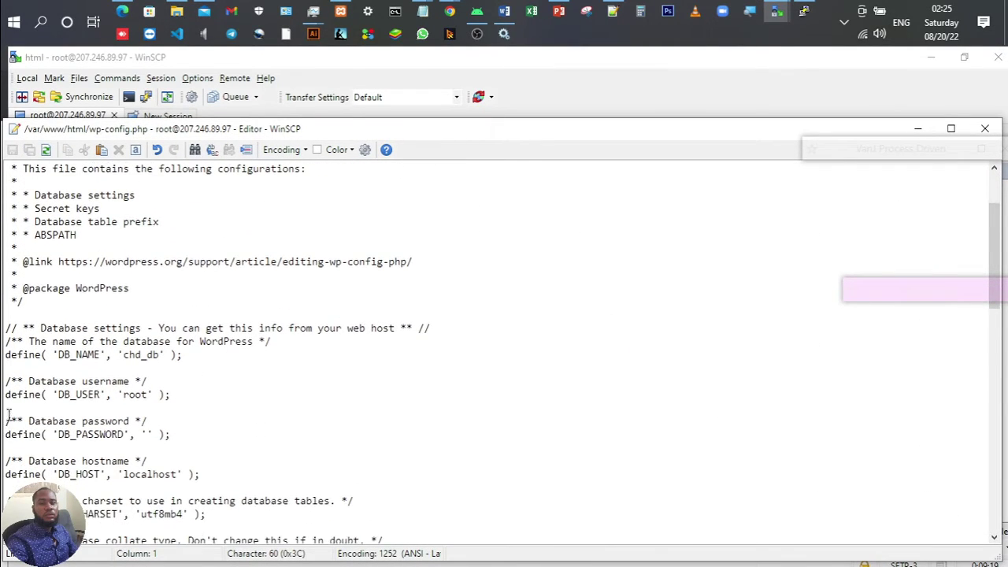
pyautogui.click(147, 394)
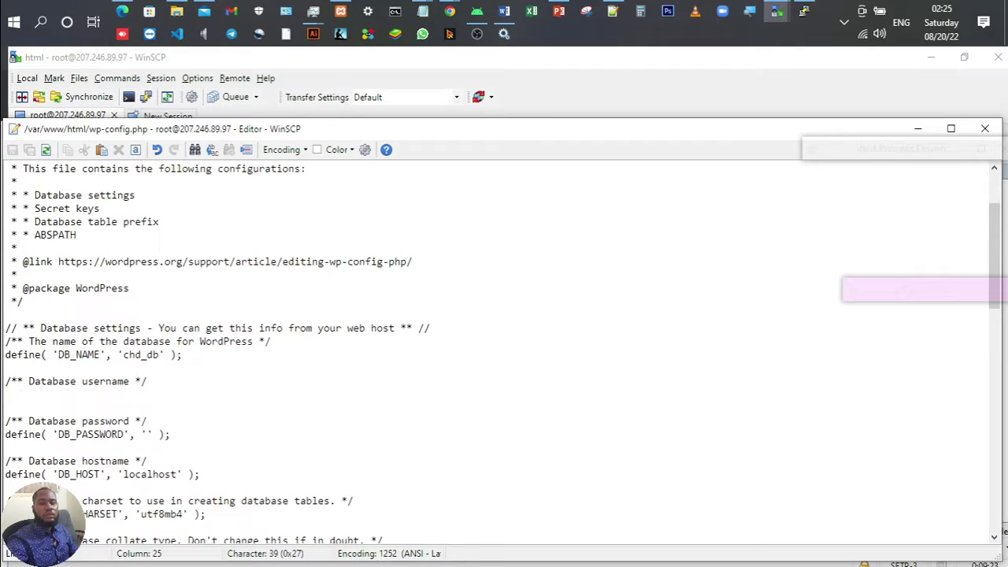
pyautogui.press('BackSpace')
pyautogui.press('BackSpace')
pyautogui.press('BackSpace')
pyautogui.press('BackSpace')
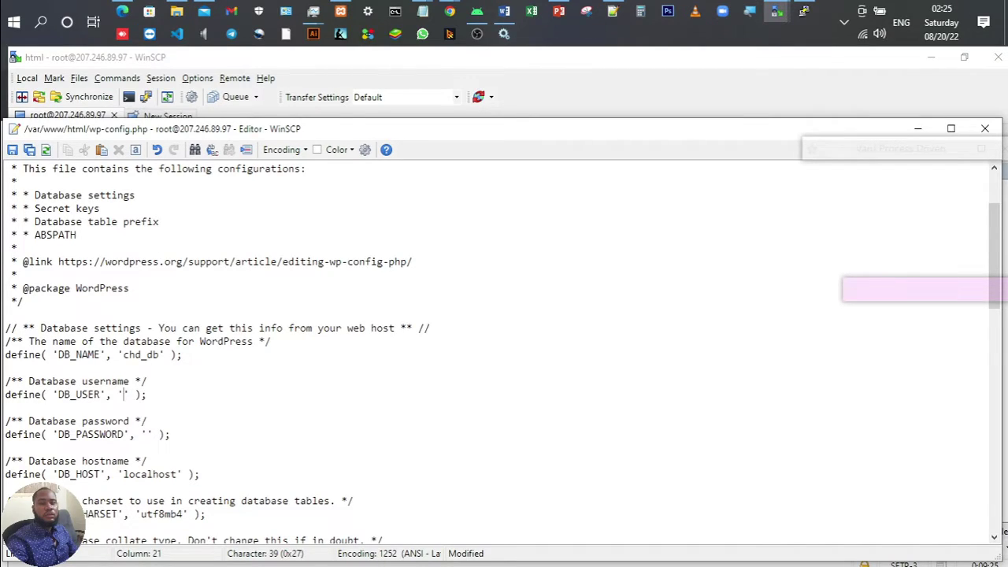
pyautogui.write('admin')
# Step: Paste the database password from the notes into DB_PASSWORD, save to the server, and close the editor
pyautogui.click(612, 11)
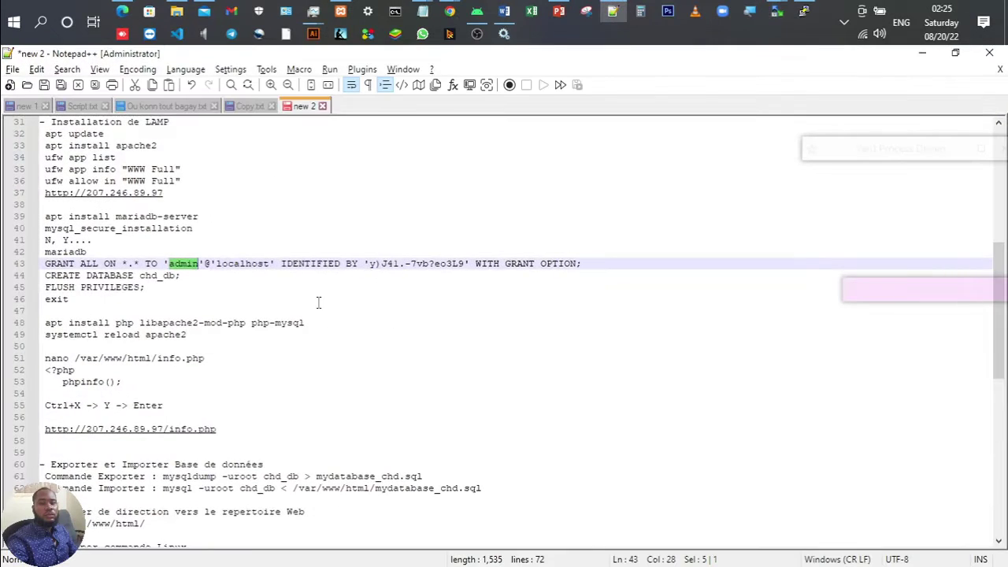
pyautogui.click(434, 264)
pyautogui.moveTo(370, 264); pyautogui.dragTo(464, 270)
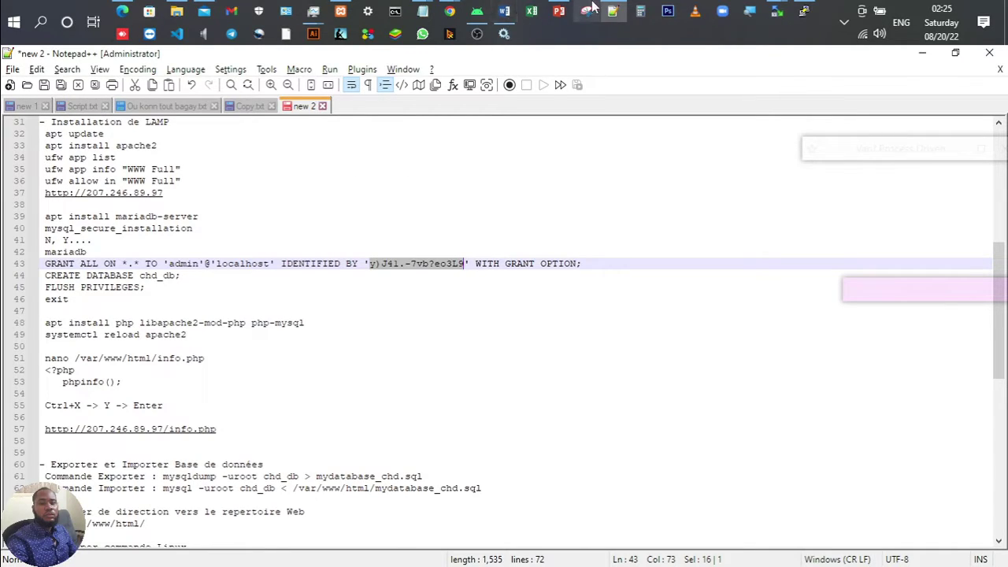
pyautogui.click(614, 11)
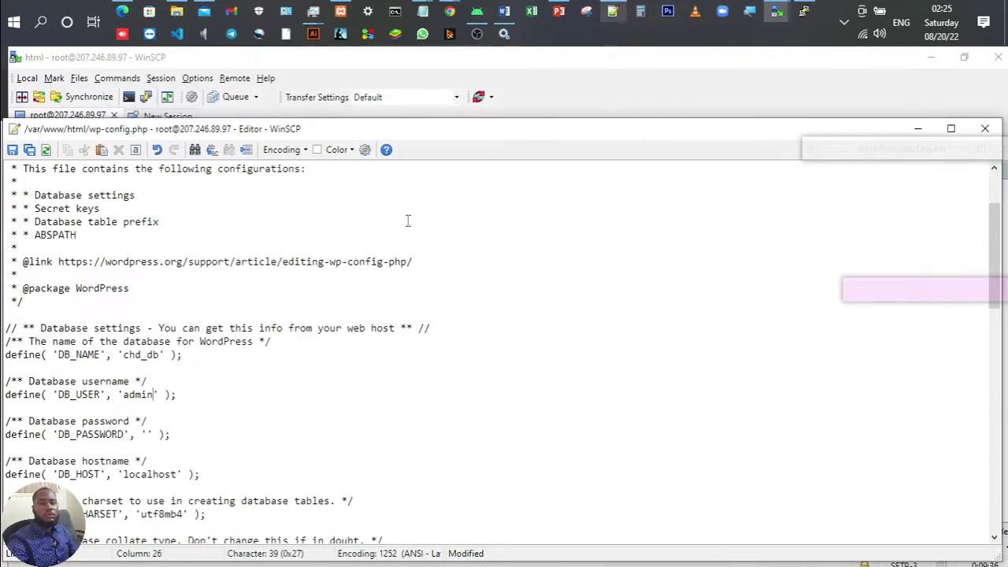
pyautogui.click(147, 434)
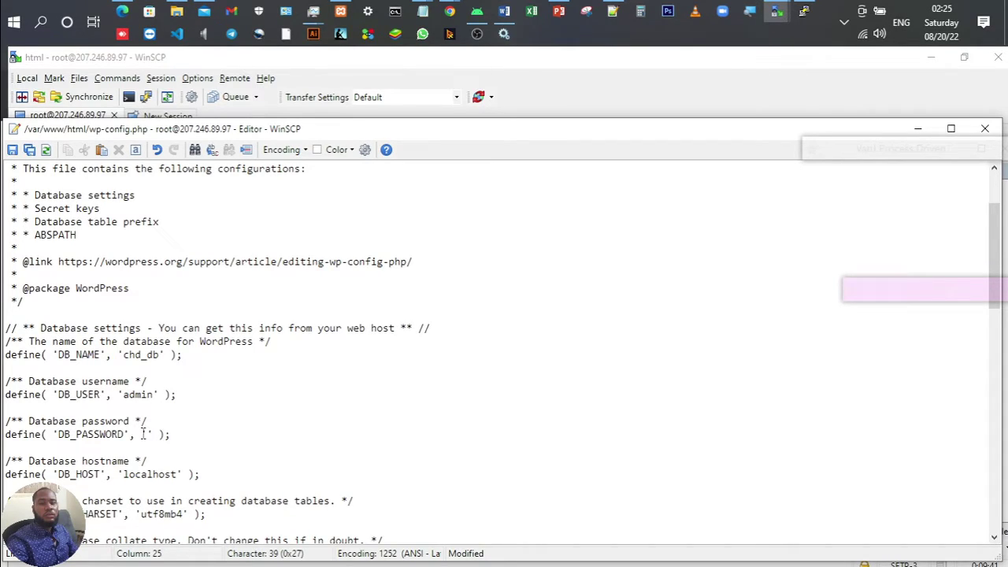
pyautogui.hotkey('ctrl', 'v')
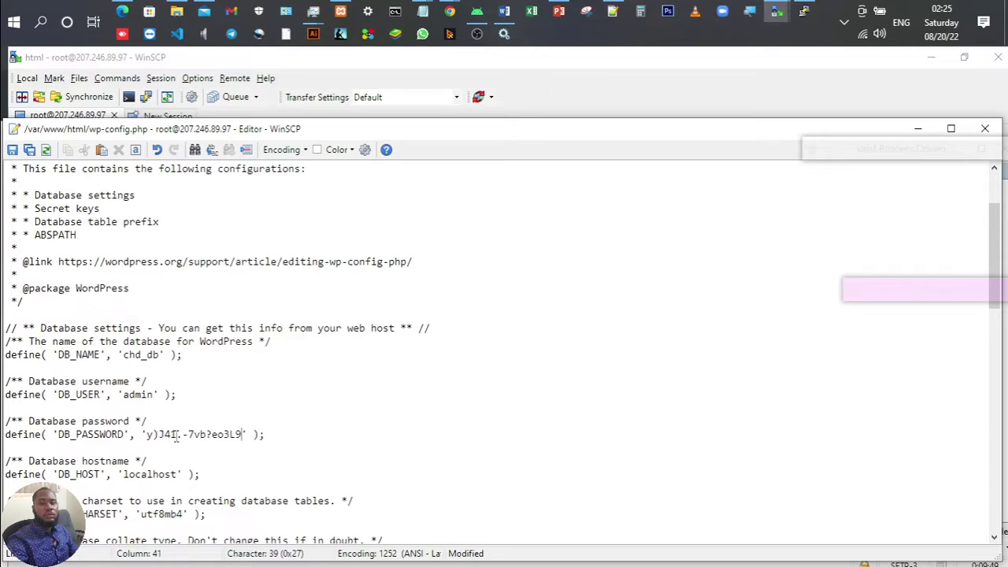
pyautogui.click(12, 149)
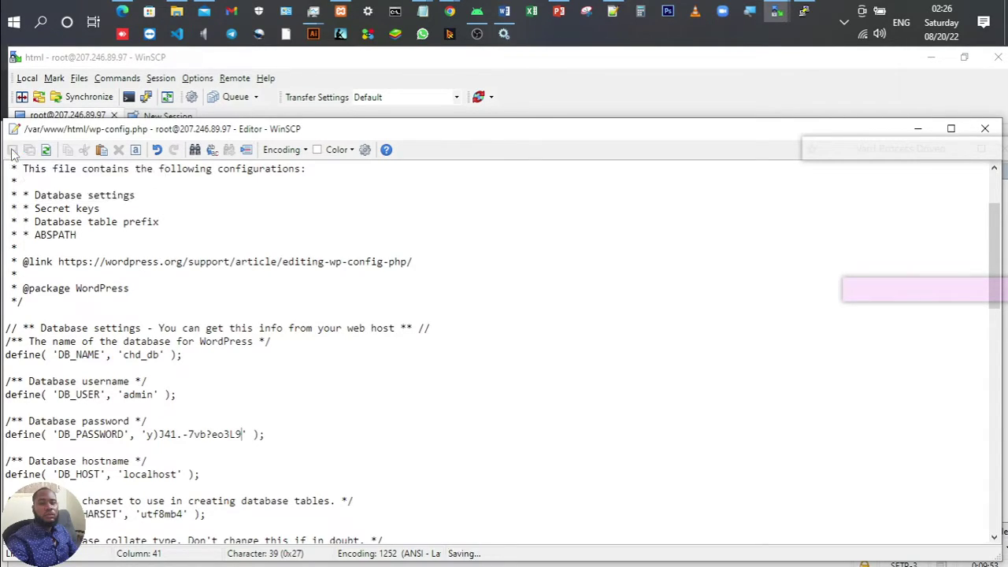
pyautogui.click(984, 128)
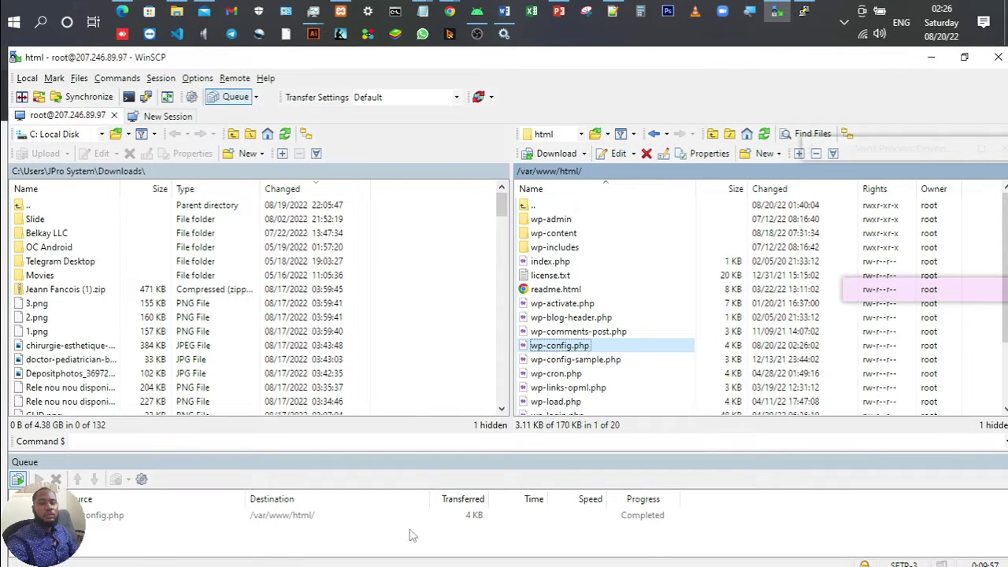
pyautogui.click(450, 11)
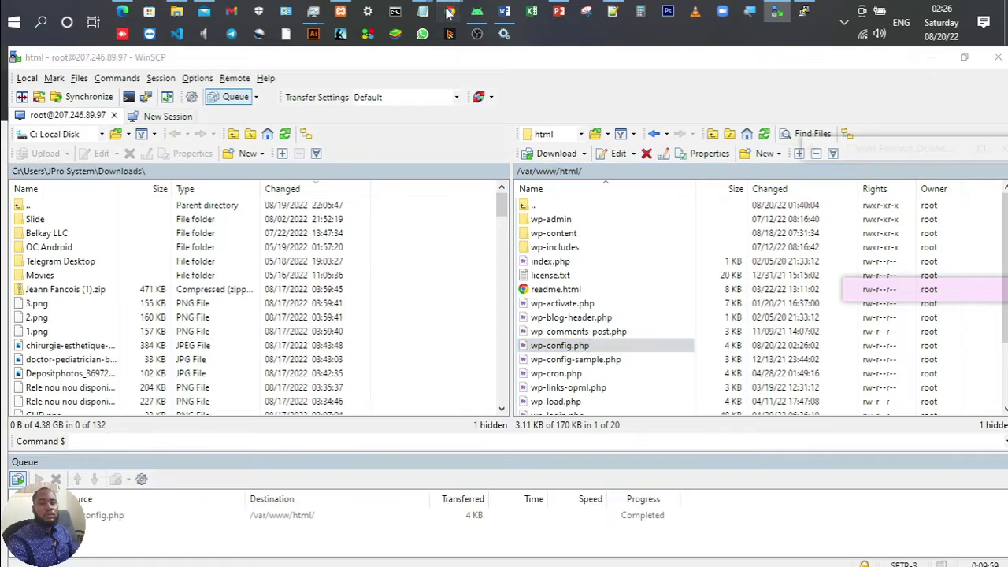
# Step: Reload centrehospitalierdedelmas.com, which now fails over https with ERR_CONNECTION_REFUSED
pyautogui.click(638, 65)
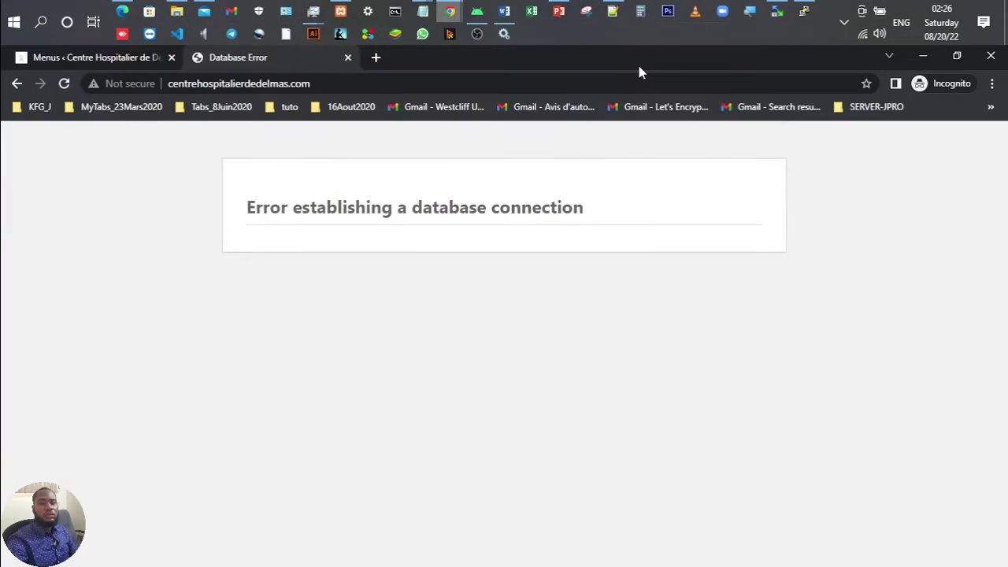
pyautogui.click(333, 83)
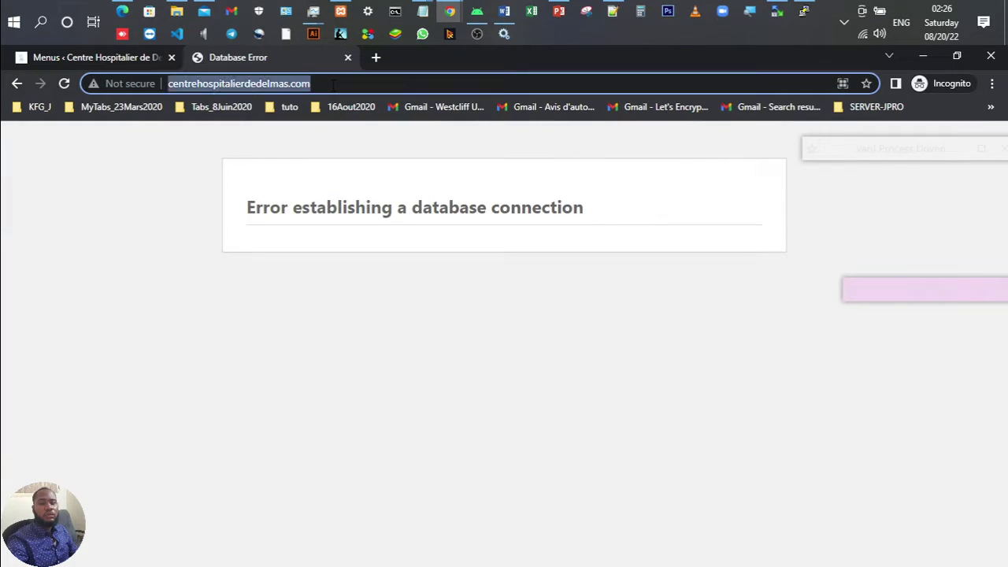
pyautogui.click(65, 84)
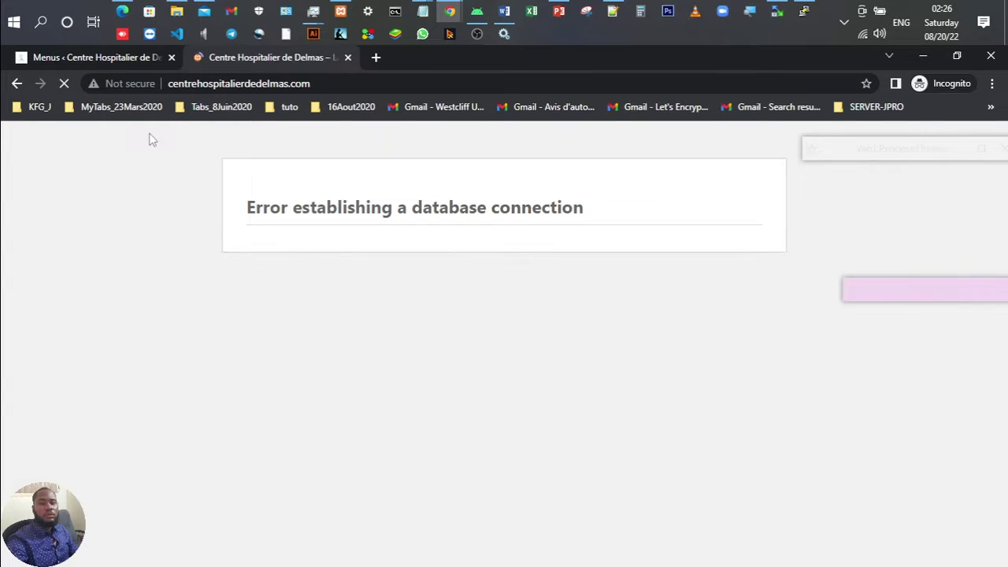
pyautogui.scroll(-10, 287, 297)
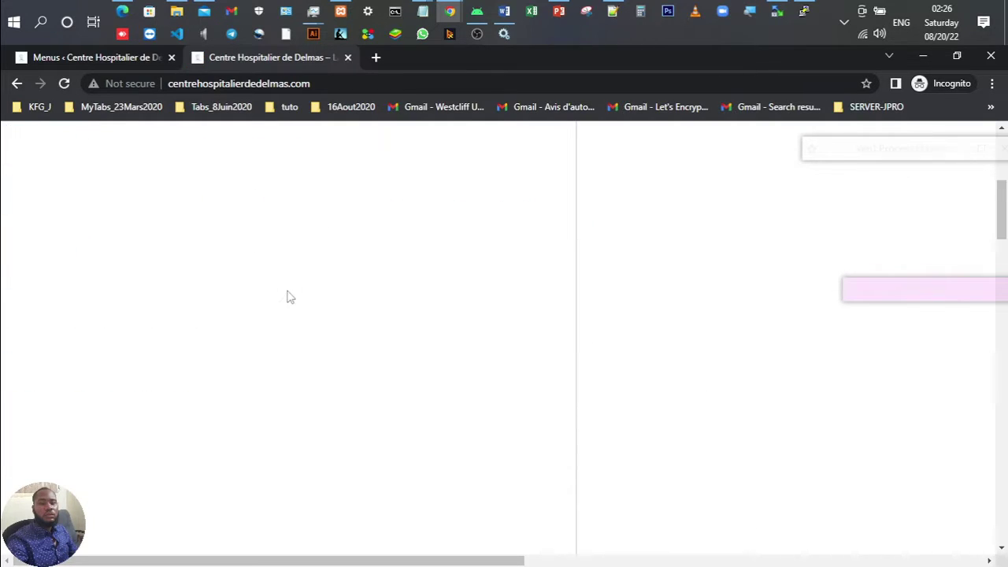
pyautogui.scroll(-8, 287, 296)
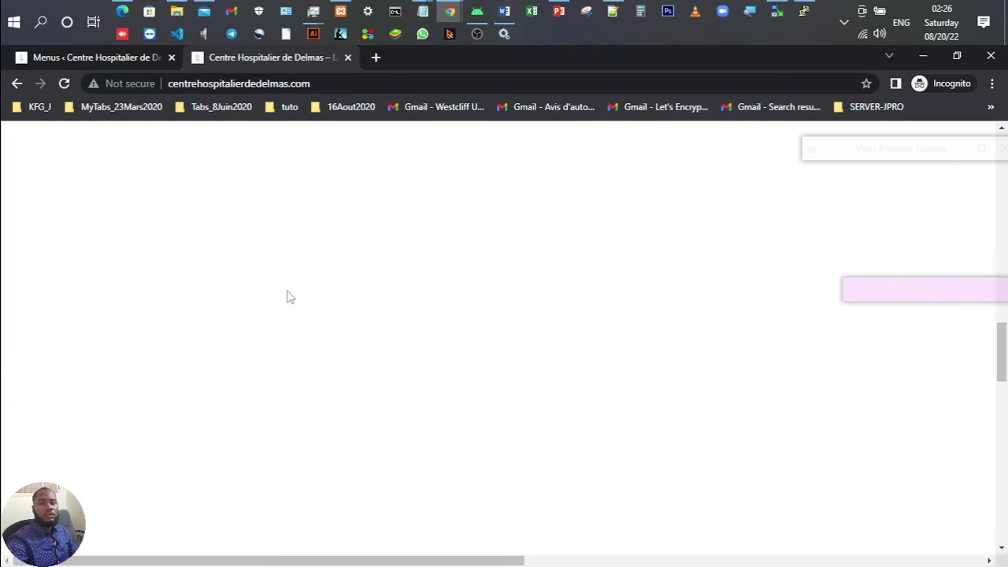
pyautogui.scroll(10, 288, 297)
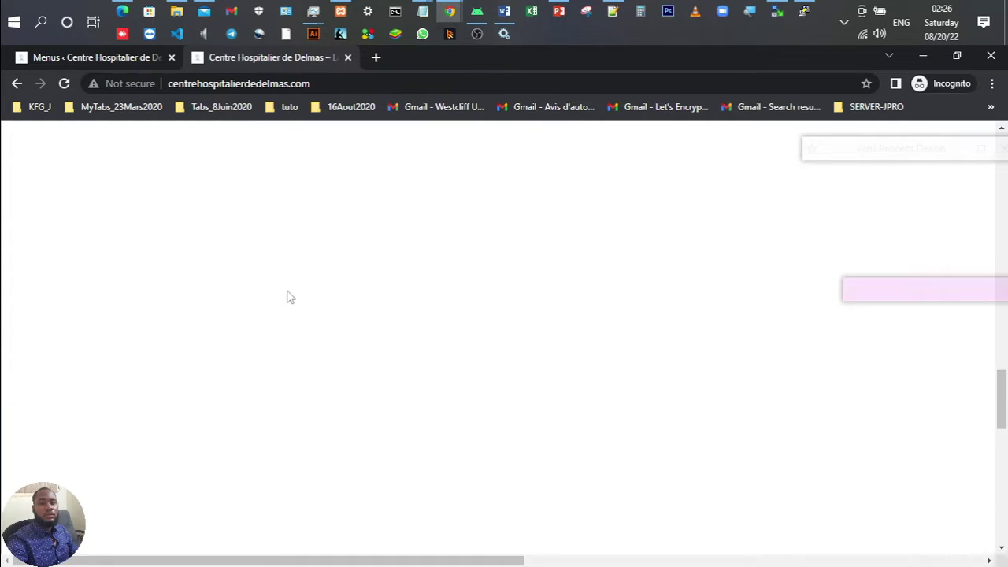
pyautogui.scroll(10, 287, 297)
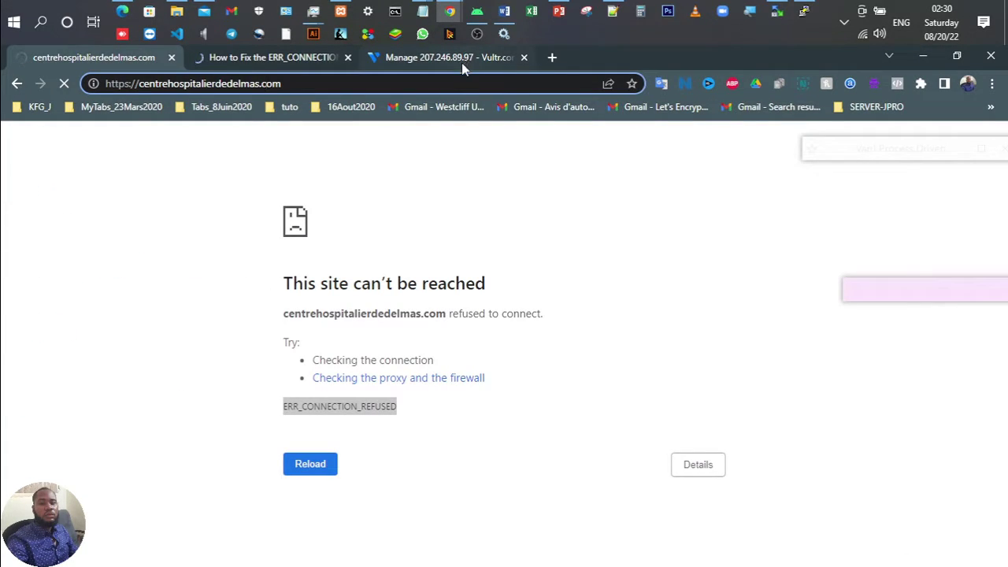
# Step: Stop the failing https page, close its window, and copy the domain from the notes
pyautogui.click(534, 228)
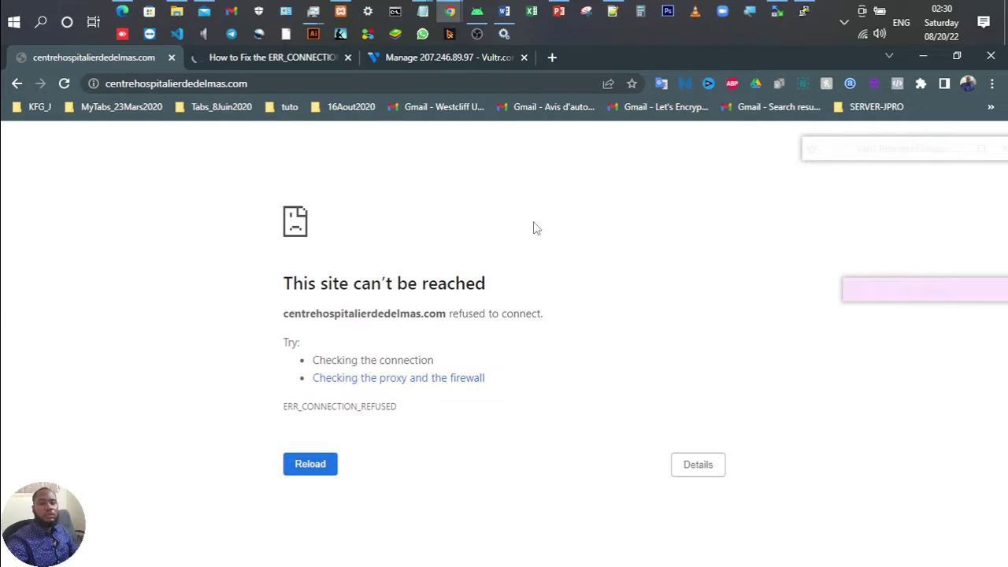
pyautogui.press('F11')
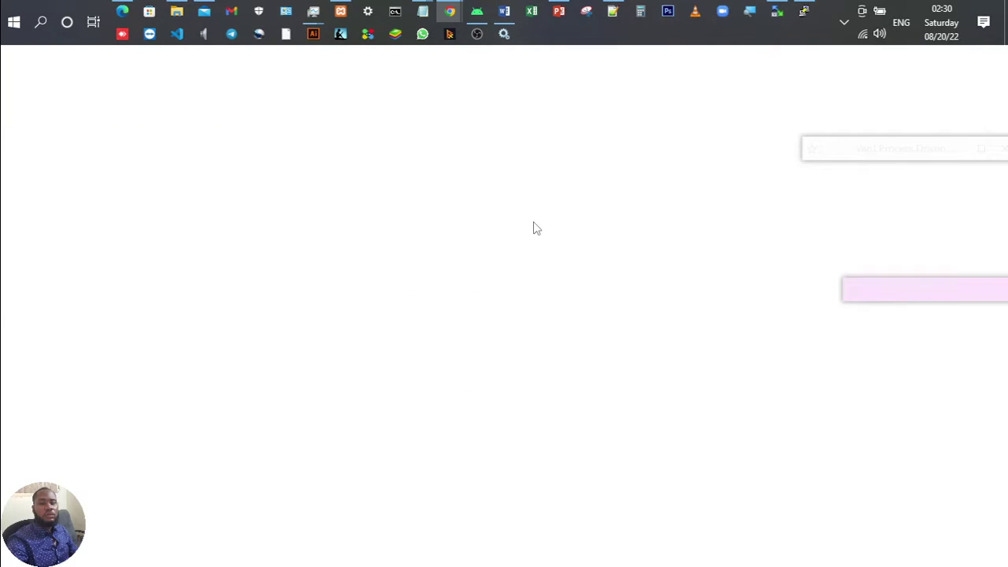
pyautogui.write('c')
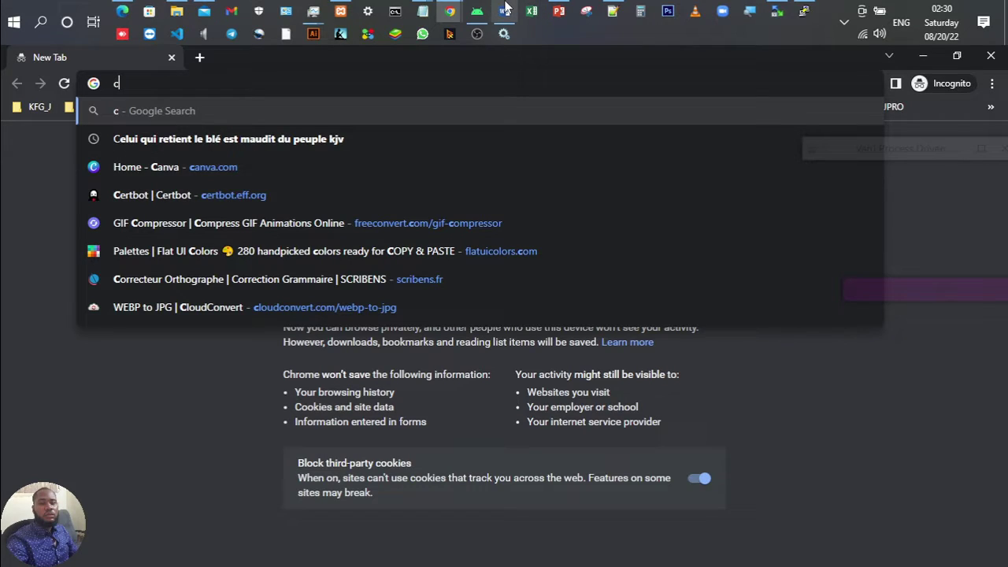
pyautogui.click(614, 10)
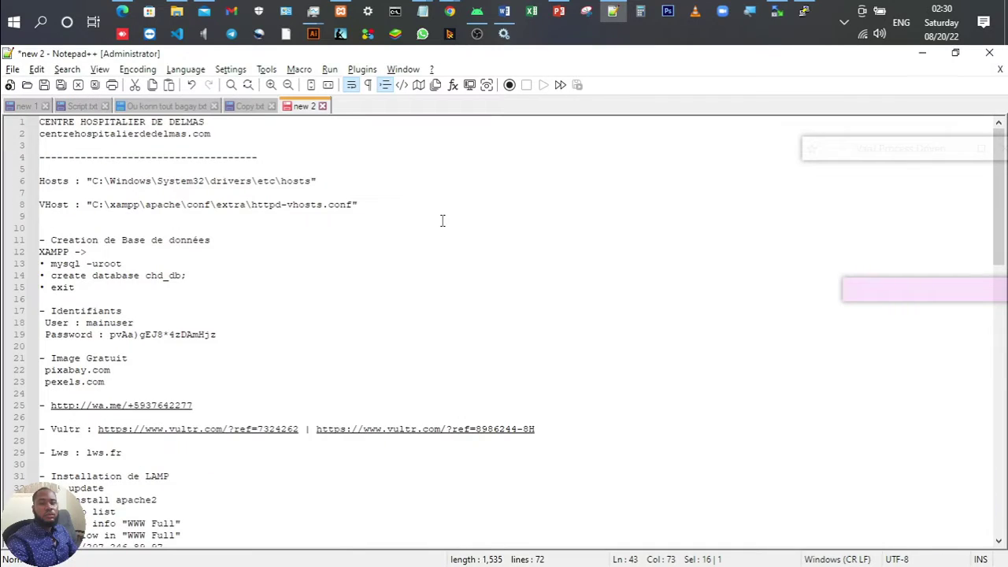
pyautogui.click(228, 138)
pyautogui.hotkey('shift', 'Home')
pyautogui.hotkey('ctrl', 'c')
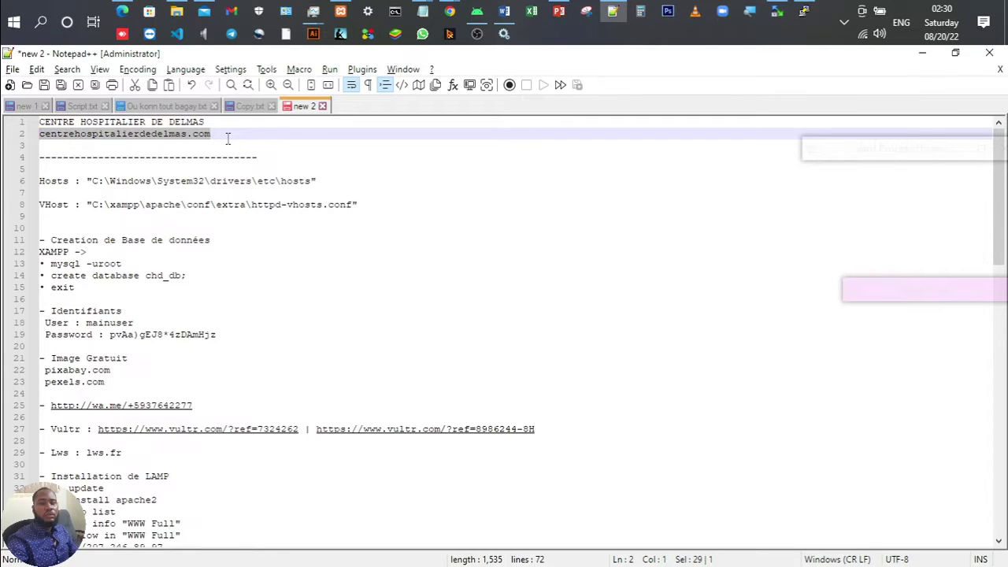
# Step: Paste centrehospitalierdedelmas.com into the new incognito window and load the WordPress homepage
pyautogui.moveTo(450, 11)
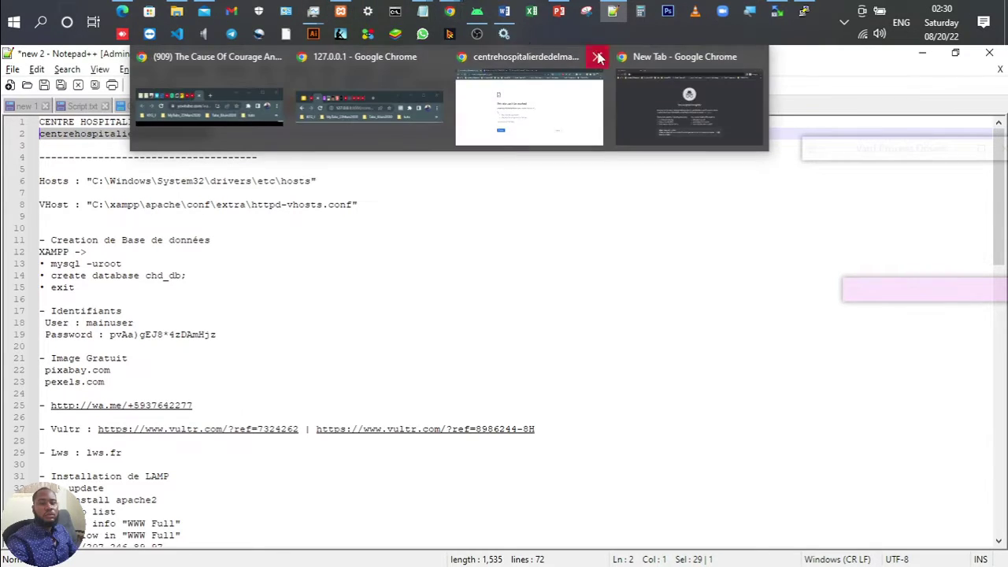
pyautogui.click(653, 79)
pyautogui.write('c')
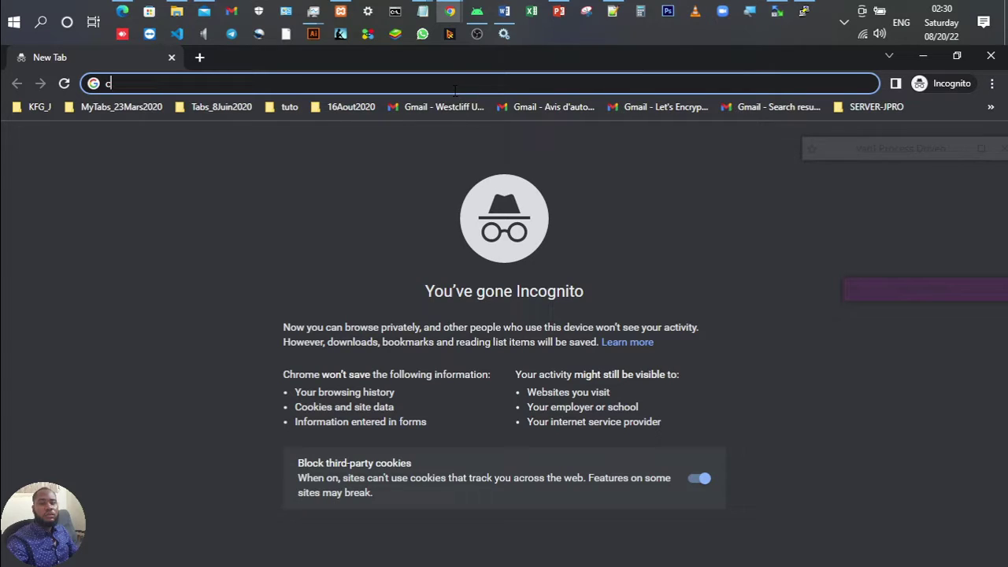
pyautogui.press('BackSpace')
pyautogui.hotkey('ctrl', 'v')
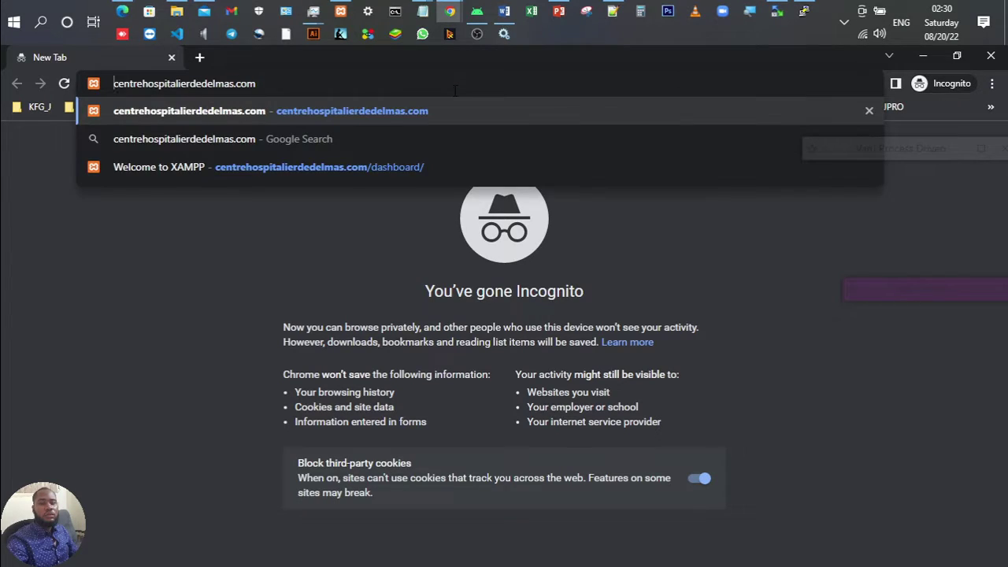
pyautogui.press('Return')
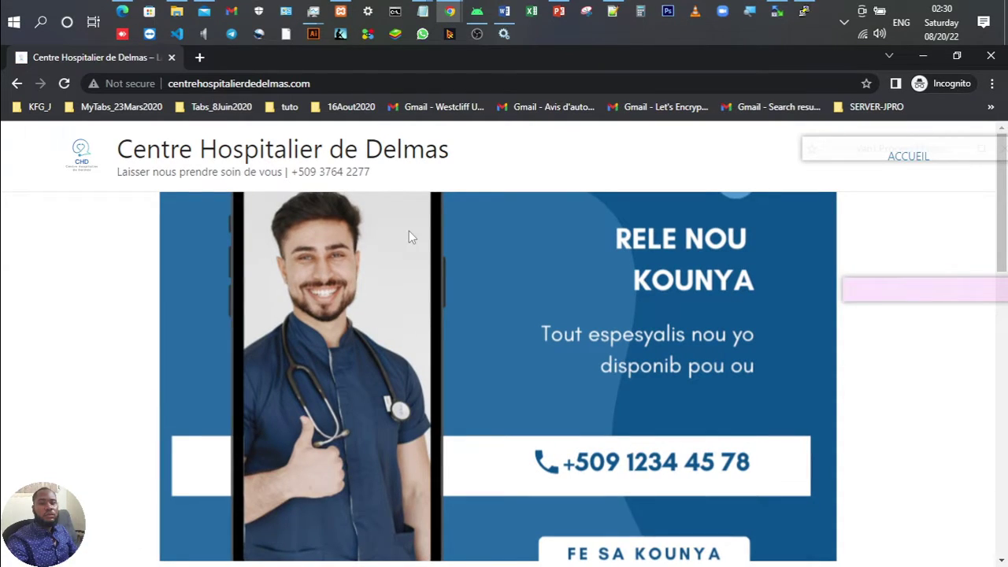
# Step: Scroll the Centre Hospitalier de Delmas homepage down to the testimonials and footer, back up, and down again
pyautogui.scroll(-10, 409, 236)
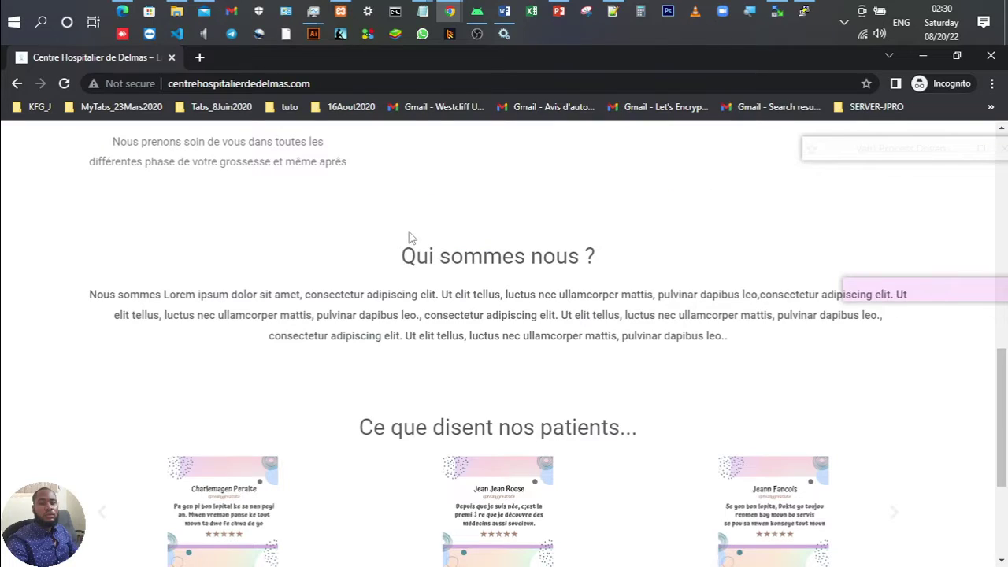
pyautogui.scroll(-3, 408, 236)
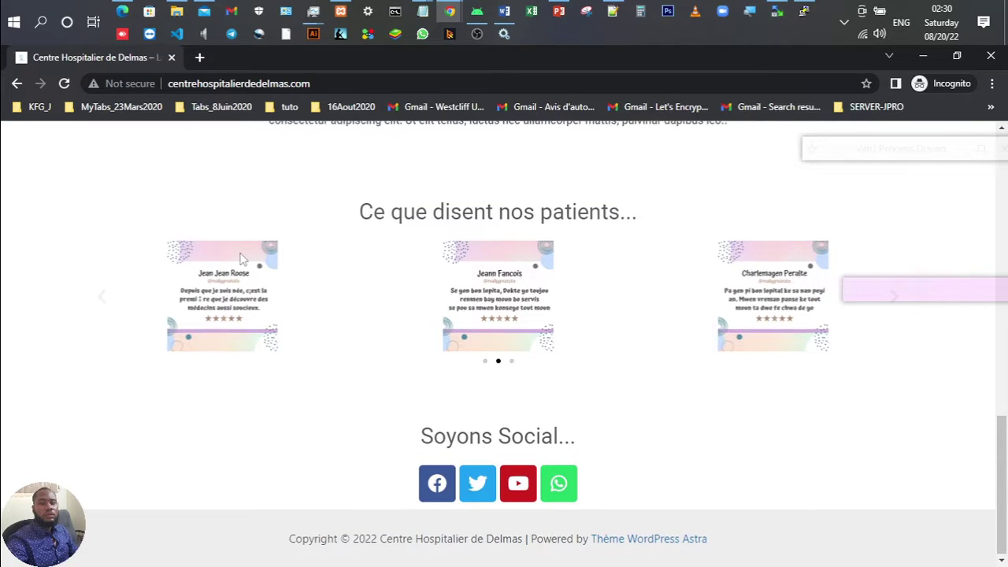
pyautogui.scroll(3, 241, 262)
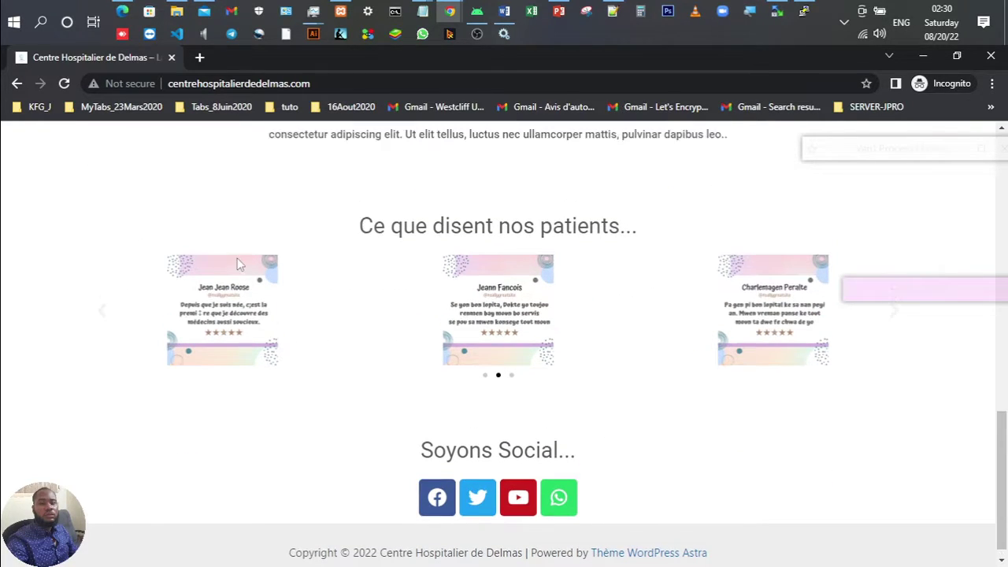
pyautogui.scroll(2, 240, 263)
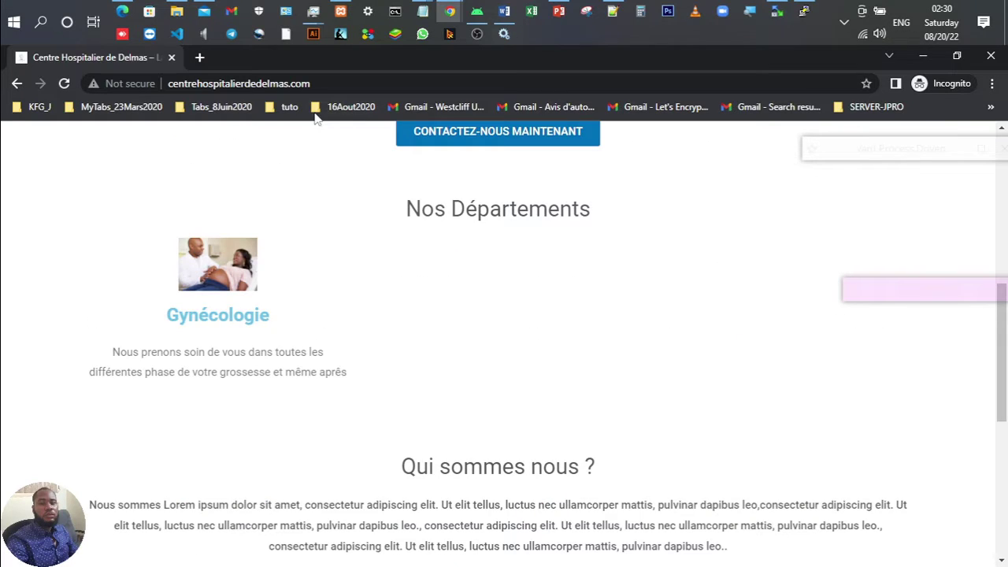
pyautogui.scroll(-1, 229, 150)
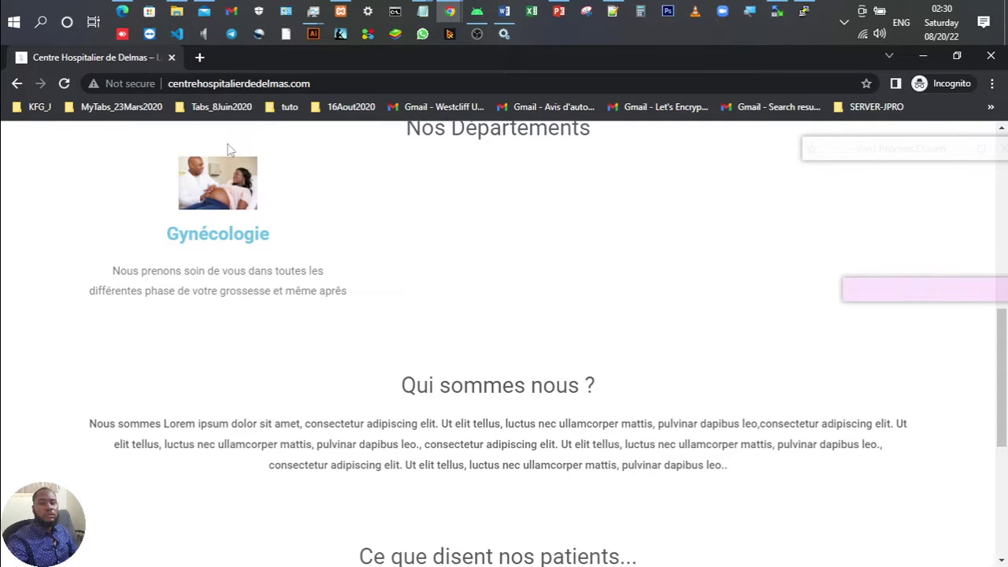
pyautogui.scroll(5, 228, 150)
pyautogui.scroll(1, 227, 149)
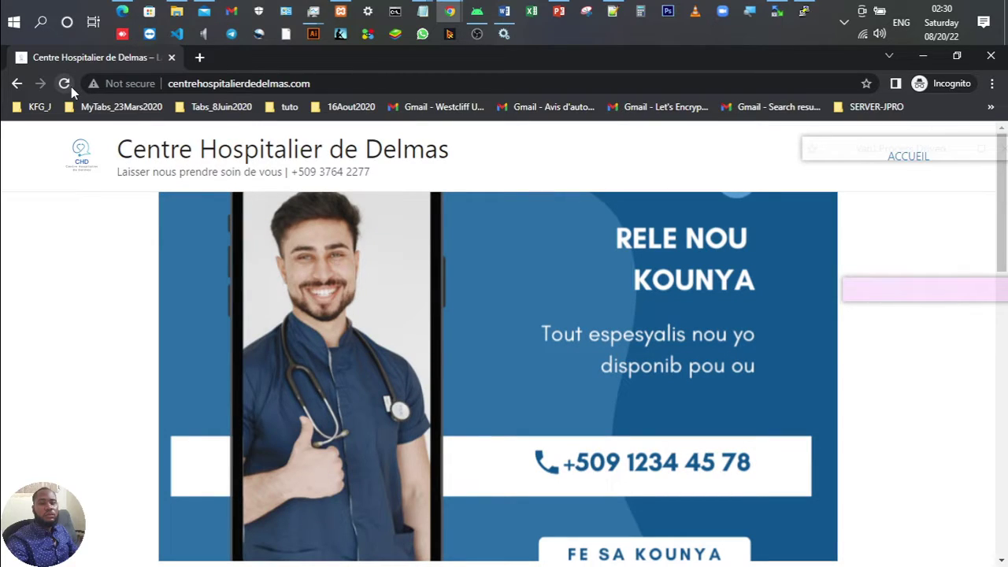
pyautogui.scroll(-4, 309, 221)
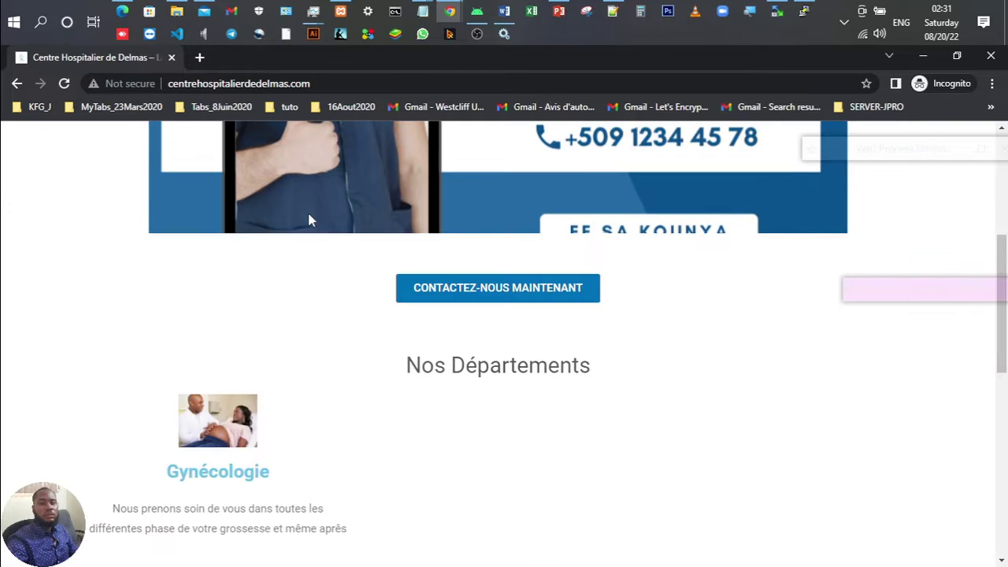
pyautogui.scroll(-4, 308, 220)
pyautogui.scroll(-4, 308, 220)
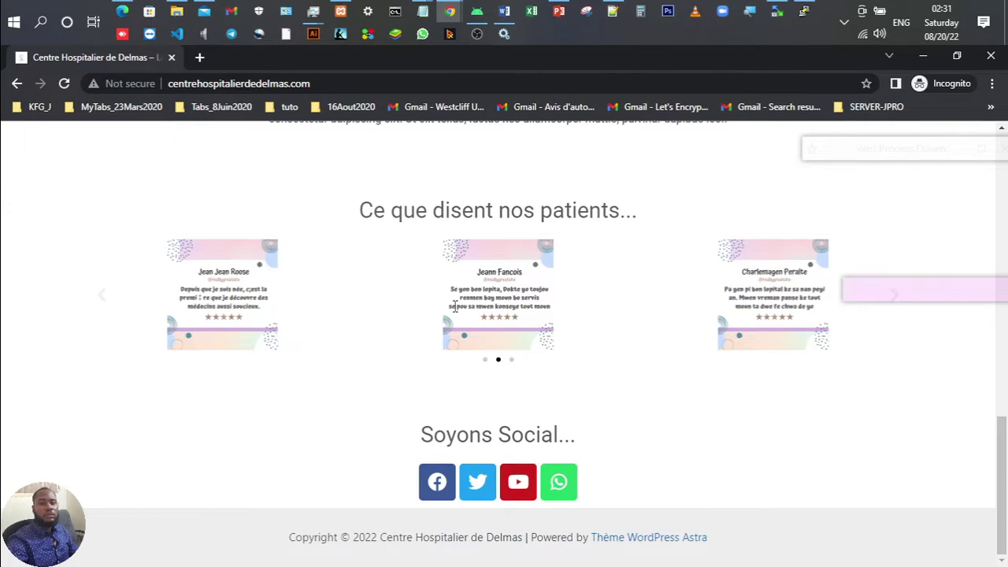
# Step: Flip between the hospital site and the slide show, then advance to the 7- SECURITE slide
pyautogui.click(560, 9)
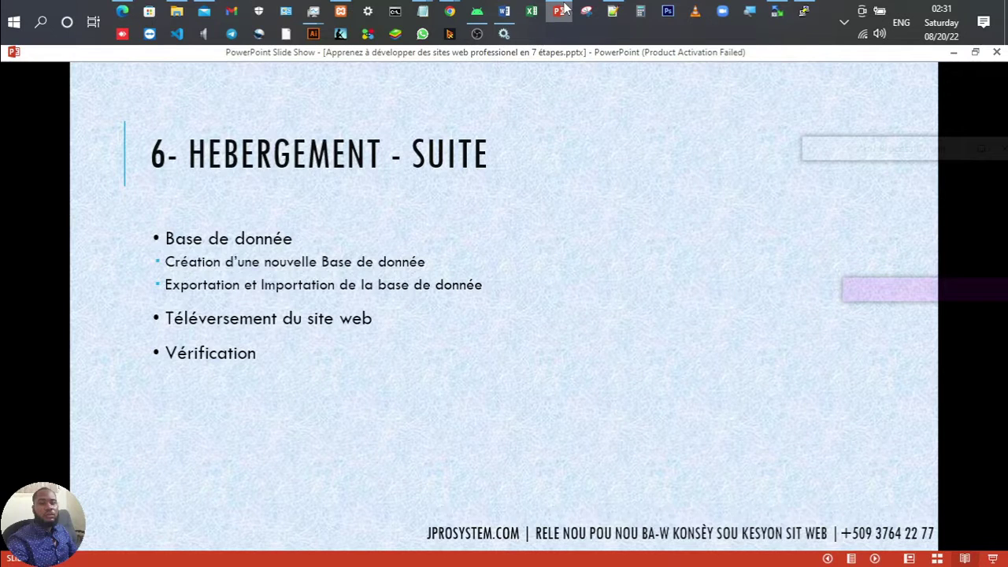
pyautogui.click(564, 8)
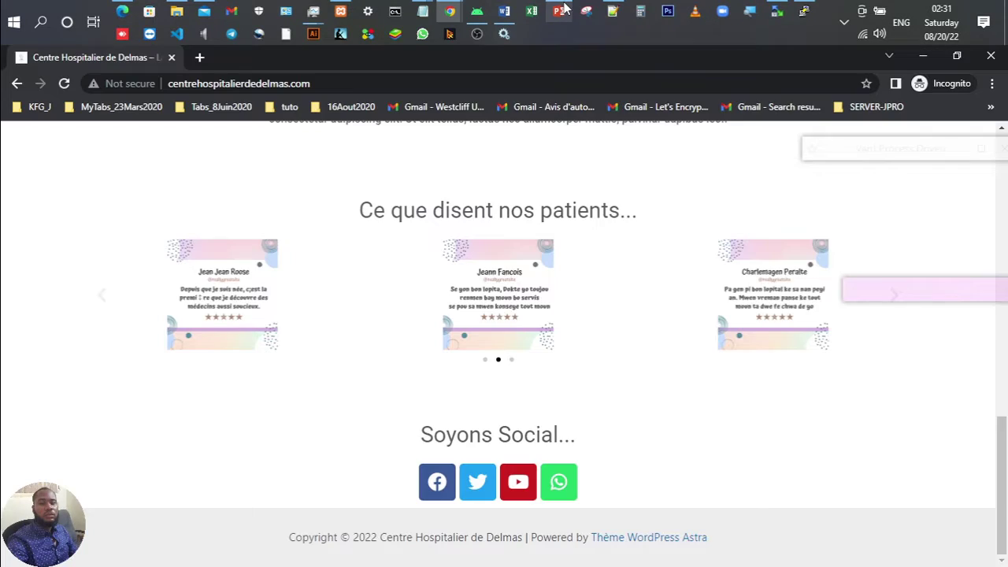
pyautogui.click(564, 8)
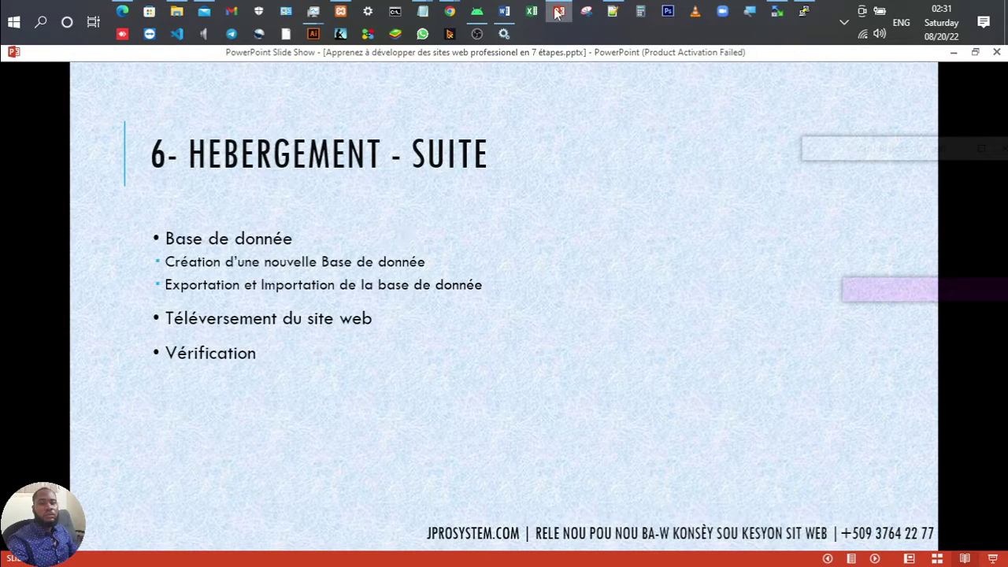
pyautogui.click(556, 14)
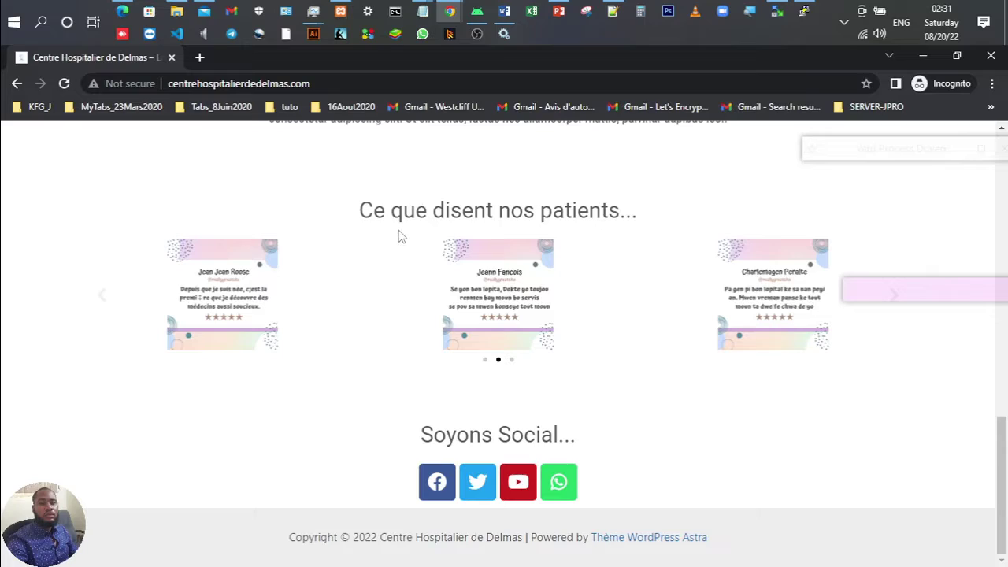
pyautogui.scroll(3, 400, 229)
pyautogui.scroll(4, 402, 224)
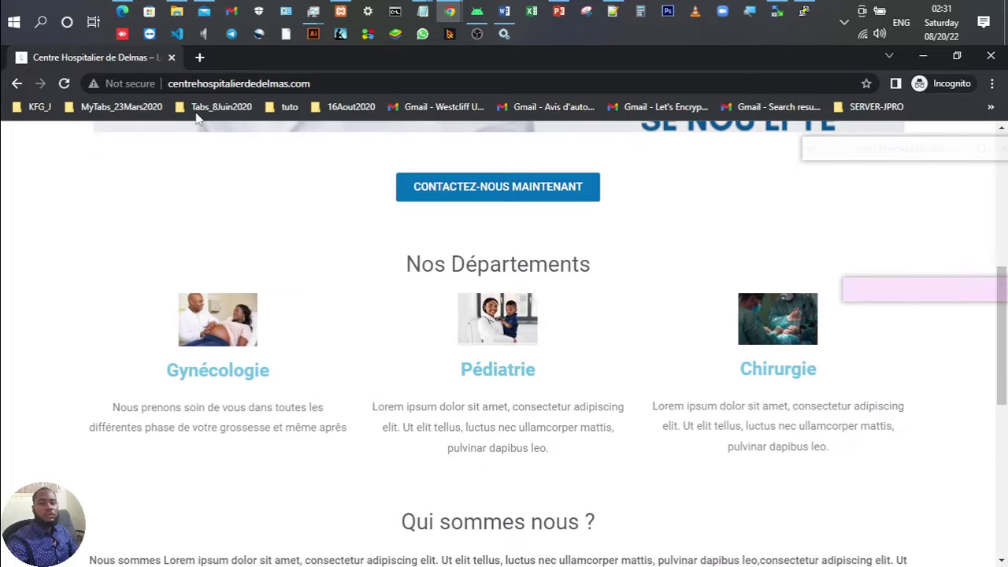
pyautogui.click(564, 11)
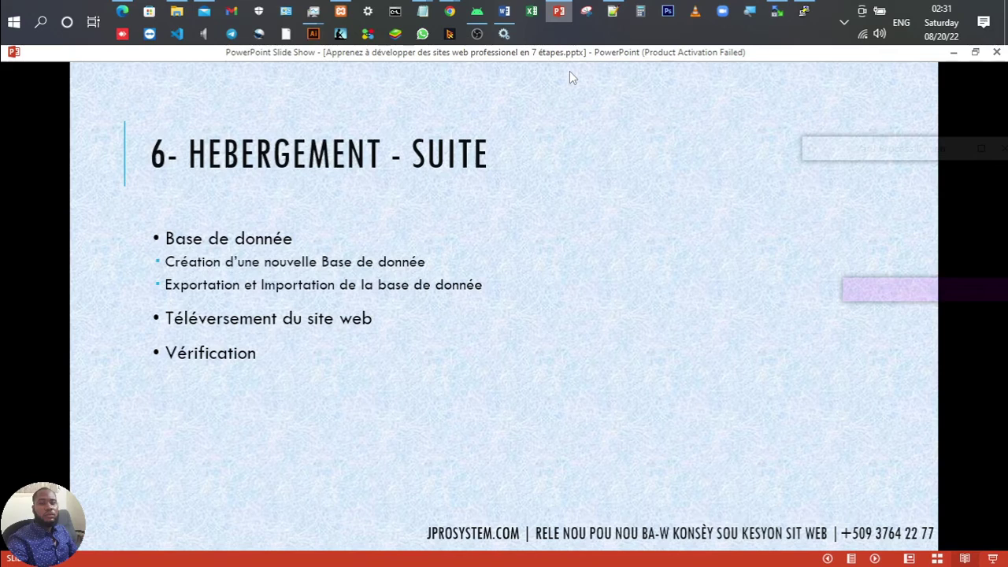
pyautogui.click(563, 223)
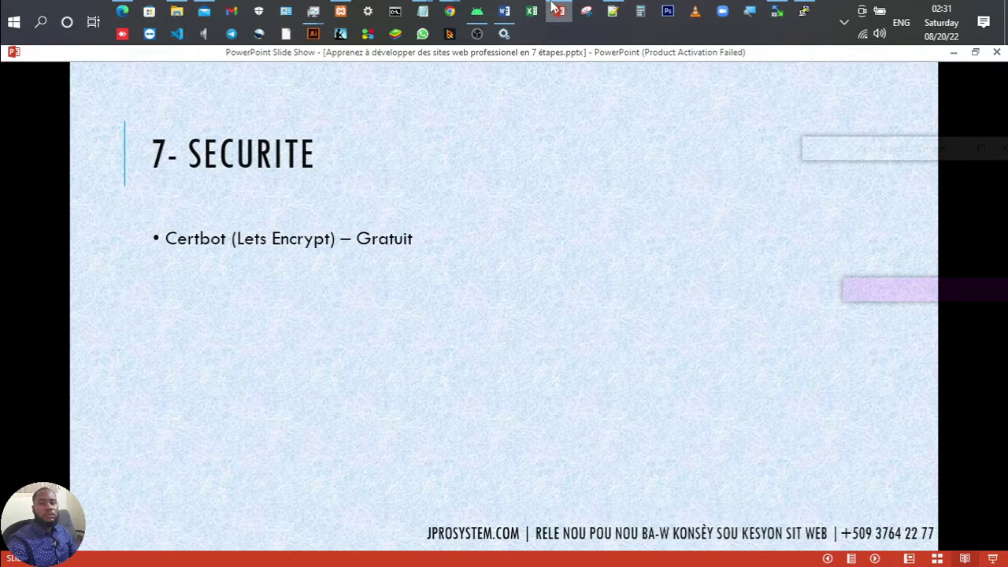
# Step: Step the slide show back one slide to 6- HEBERGEMENT - SUITE
pyautogui.moveTo(553, 7)
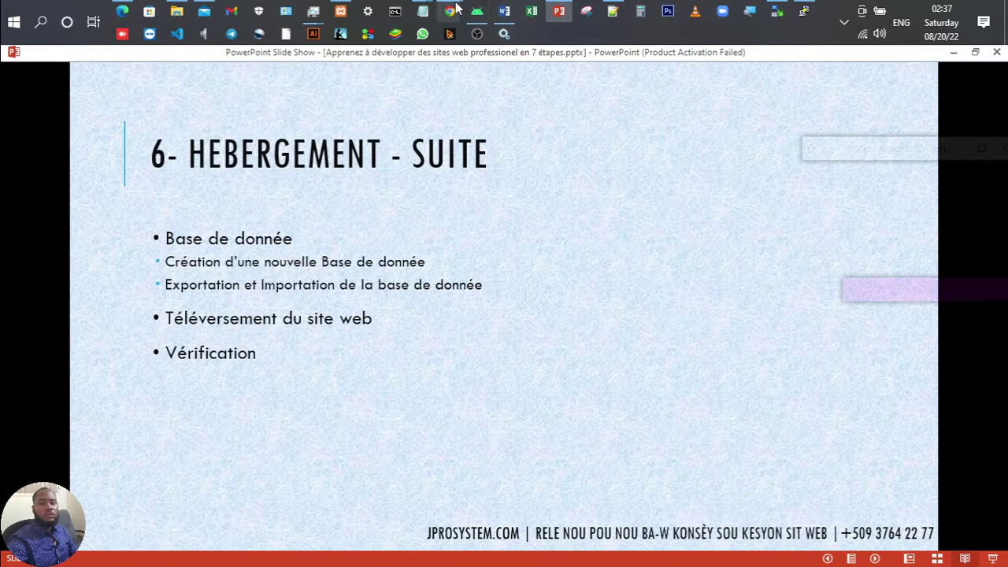
# Step: Test the hospital homepage's CONTACTEZ-NOUS MAINTENANT button and scroll it, then return to the 7- SECURITE slide
pyautogui.moveTo(449, 11)
pyautogui.click(689, 107)
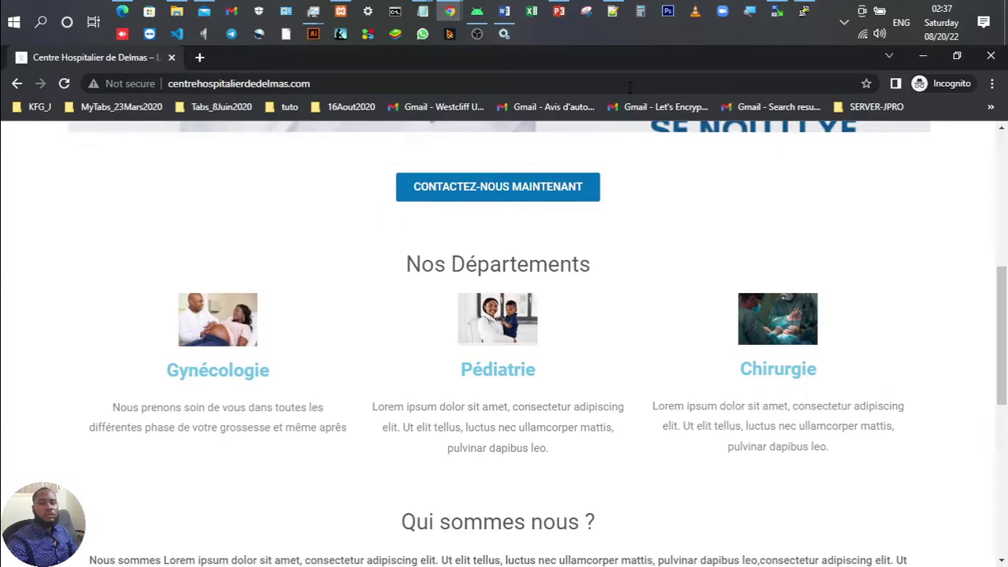
pyautogui.click(466, 203)
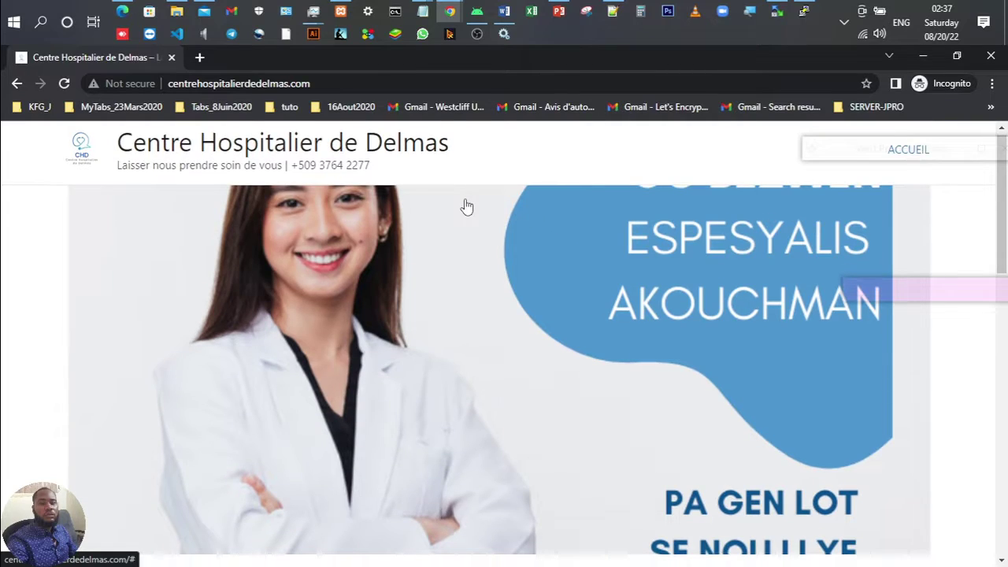
pyautogui.scroll(-12, 466, 204)
pyautogui.scroll(-2, 466, 201)
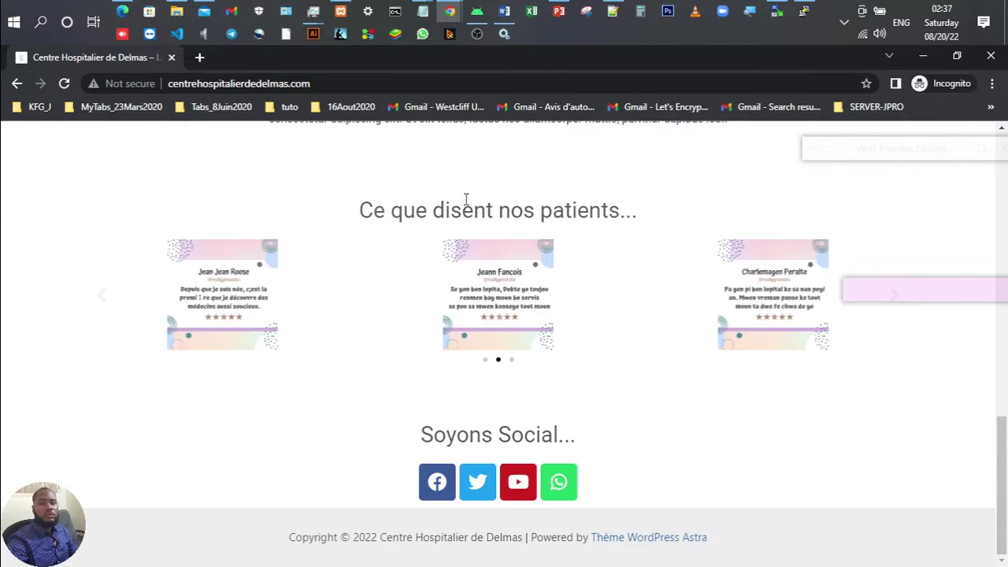
pyautogui.scroll(10, 467, 200)
pyautogui.scroll(2, 466, 199)
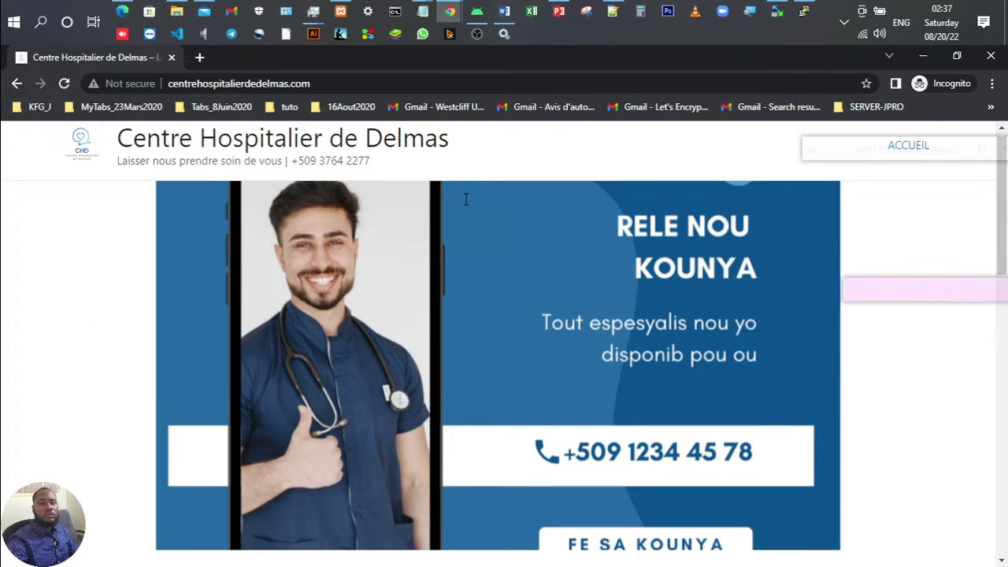
pyautogui.scroll(-4, 466, 199)
pyautogui.scroll(2, 466, 199)
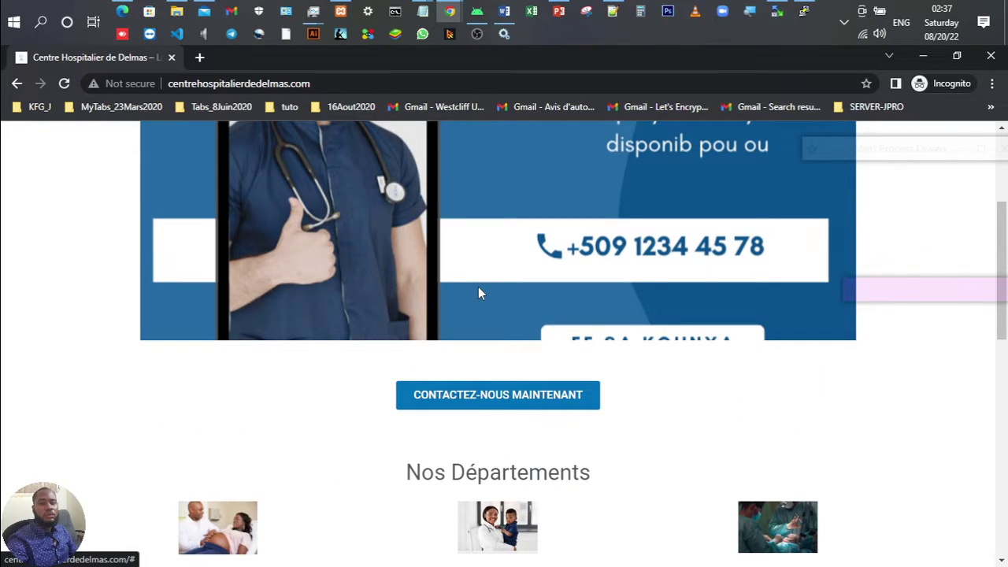
pyautogui.scroll(3, 478, 293)
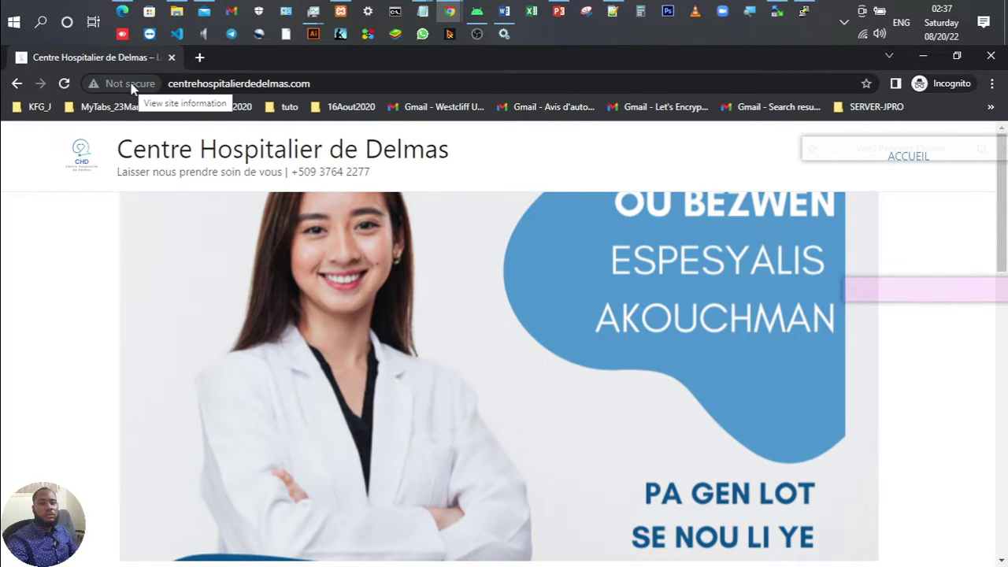
pyautogui.hotkey('alt', 'Tab')
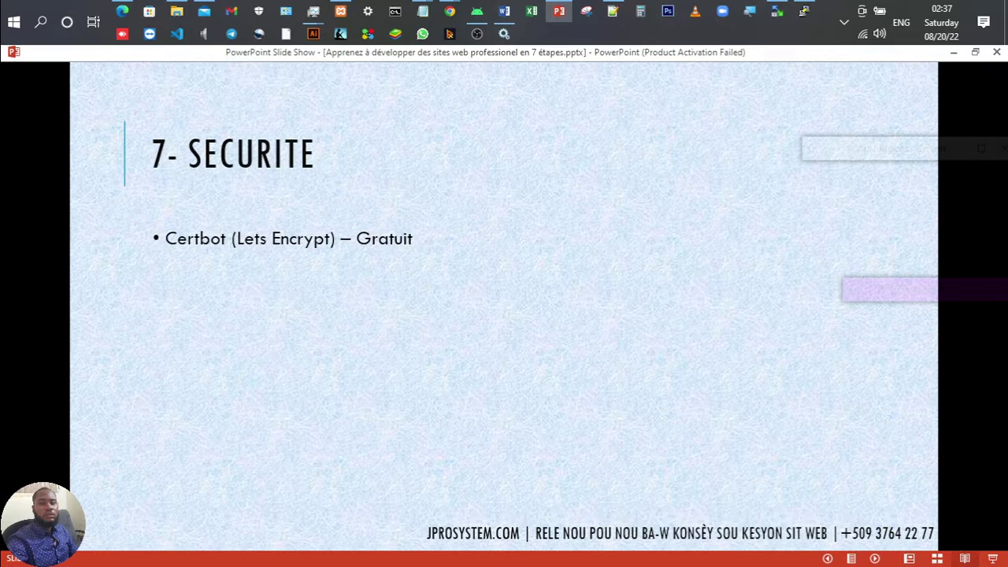
# Step: Delete the blank line under the Sécurité heading in the notes and select the 'apt update' command
pyautogui.click(613, 10)
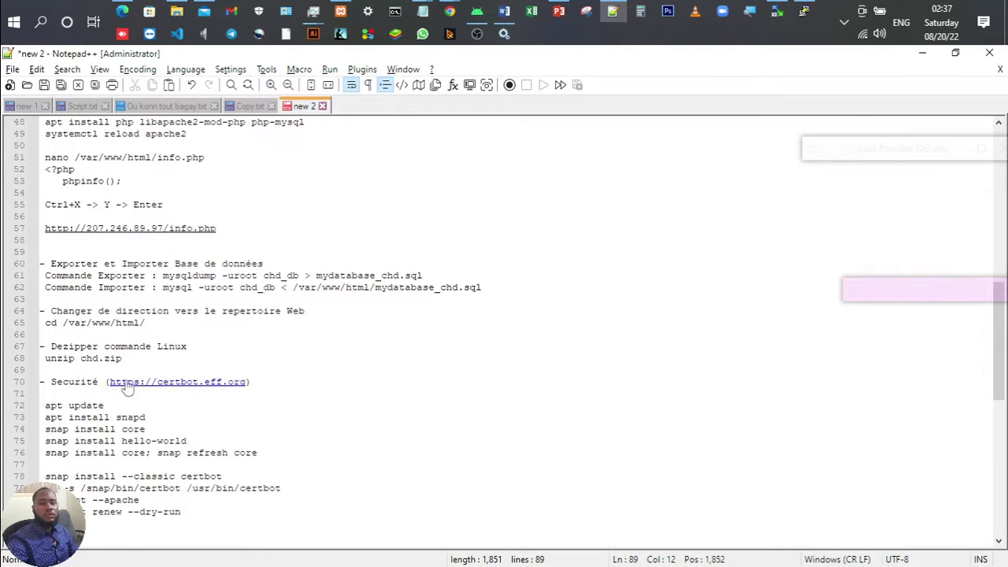
pyautogui.click(53, 394)
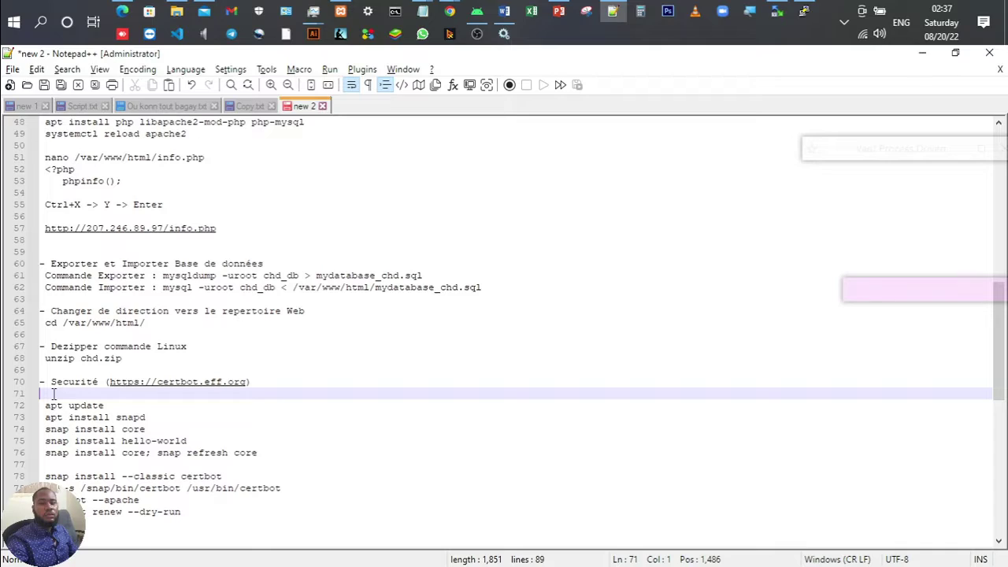
pyautogui.press('BackSpace')
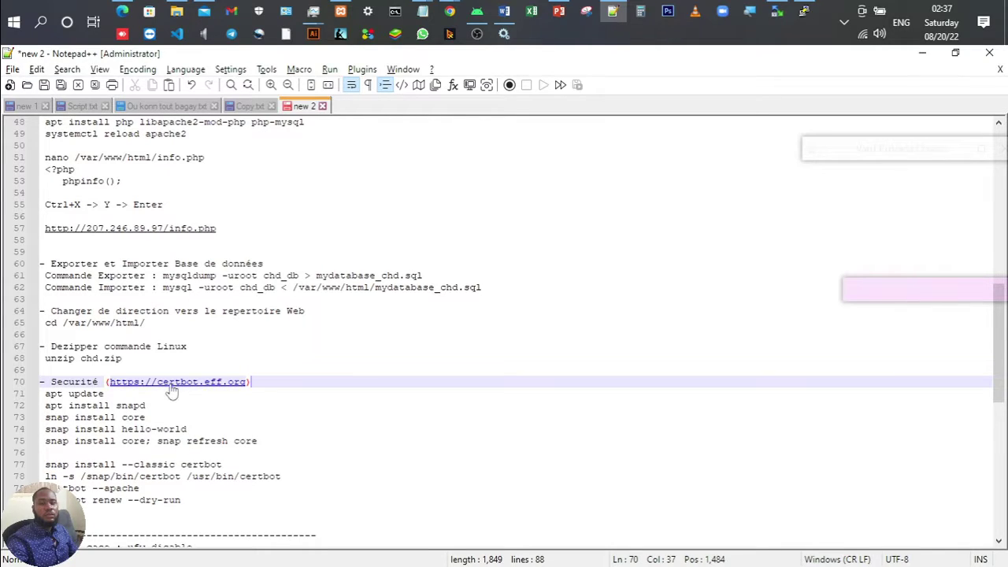
pyautogui.click(126, 393)
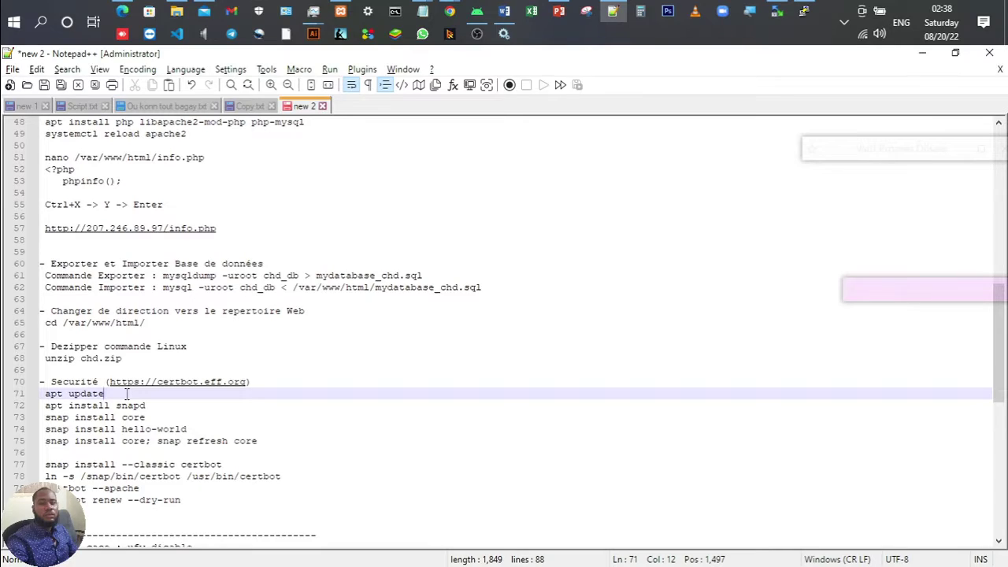
pyautogui.hotkey('ctrl', 'shift', 'Left')
pyautogui.hotkey('ctrl', 'shift', 'Left')
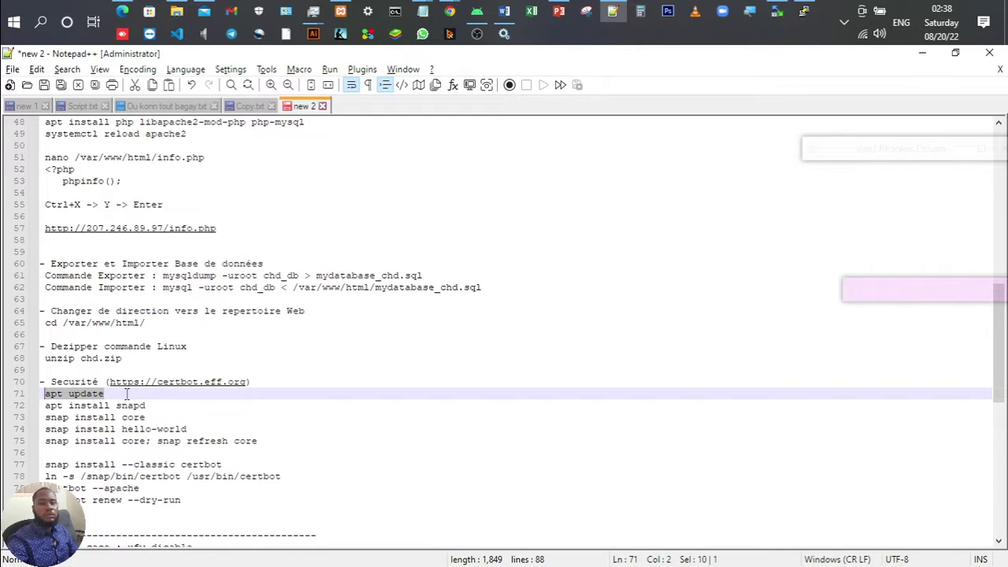
# Step: Dismiss PuTTY's Fatal Error and restart the dropped session from the system menu
pyautogui.click(804, 11)
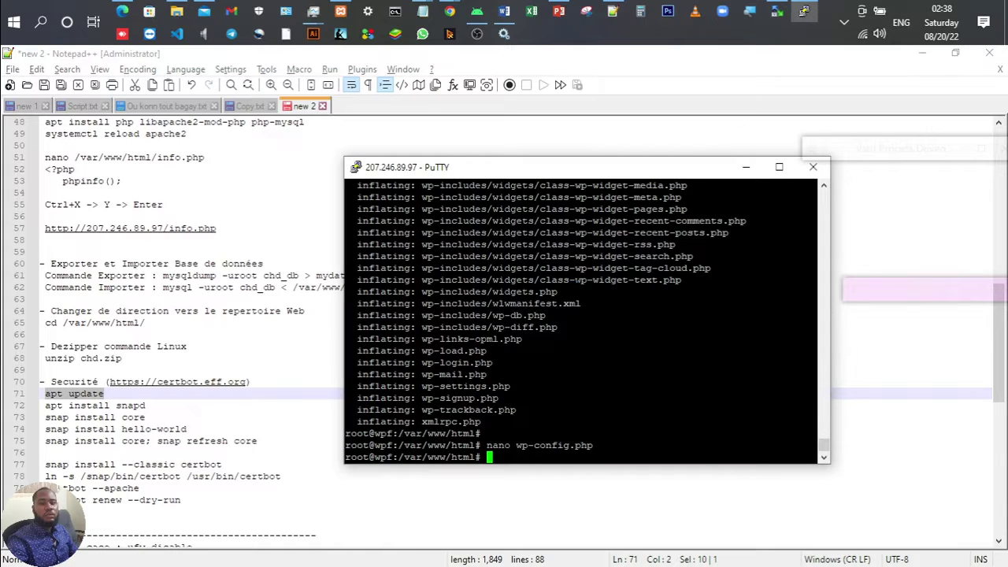
pyautogui.click(598, 366)
pyautogui.click(356, 168)
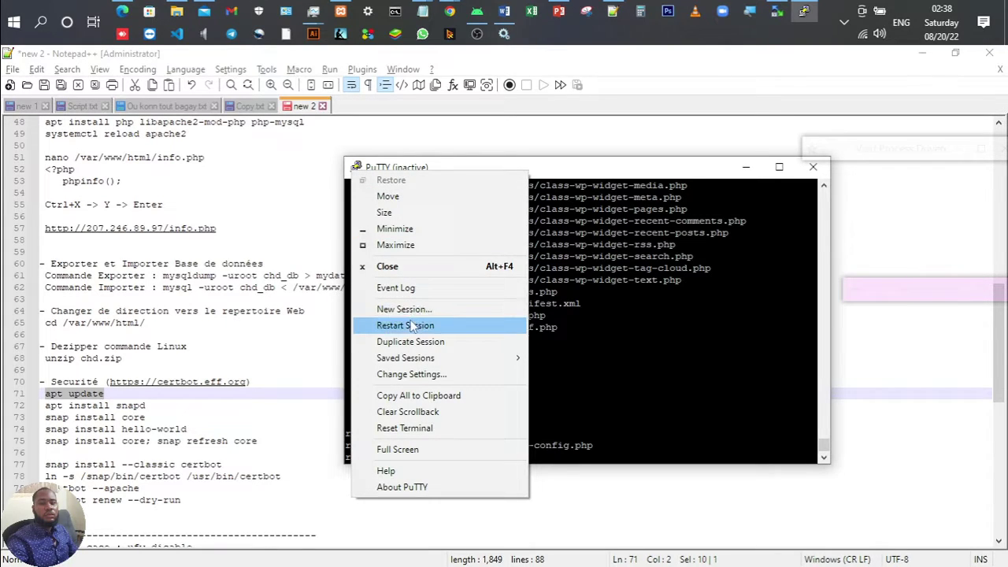
pyautogui.click(406, 325)
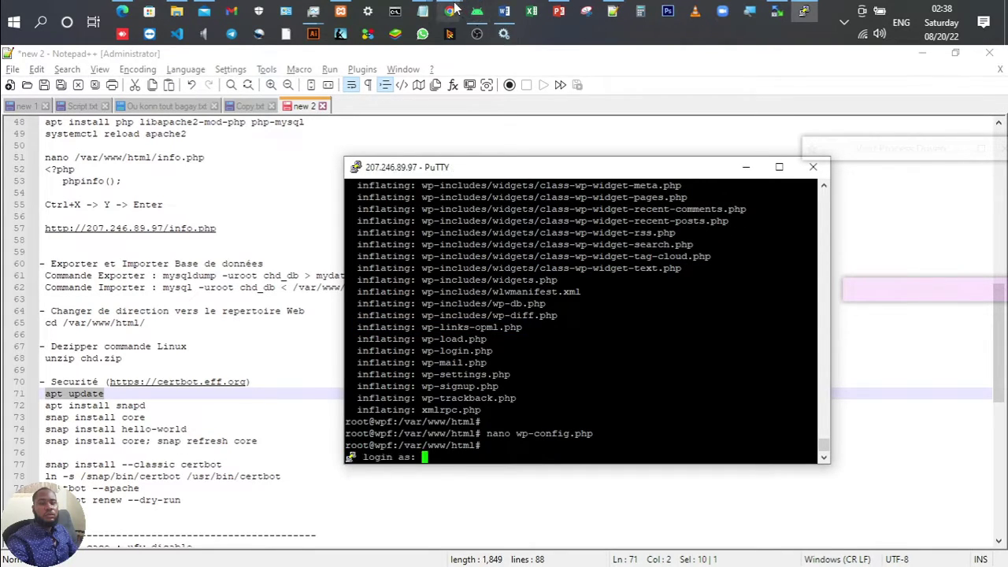
# Step: Get the password from the Vultr server page and log in as root
pyautogui.moveTo(449, 12)
pyautogui.click(508, 84)
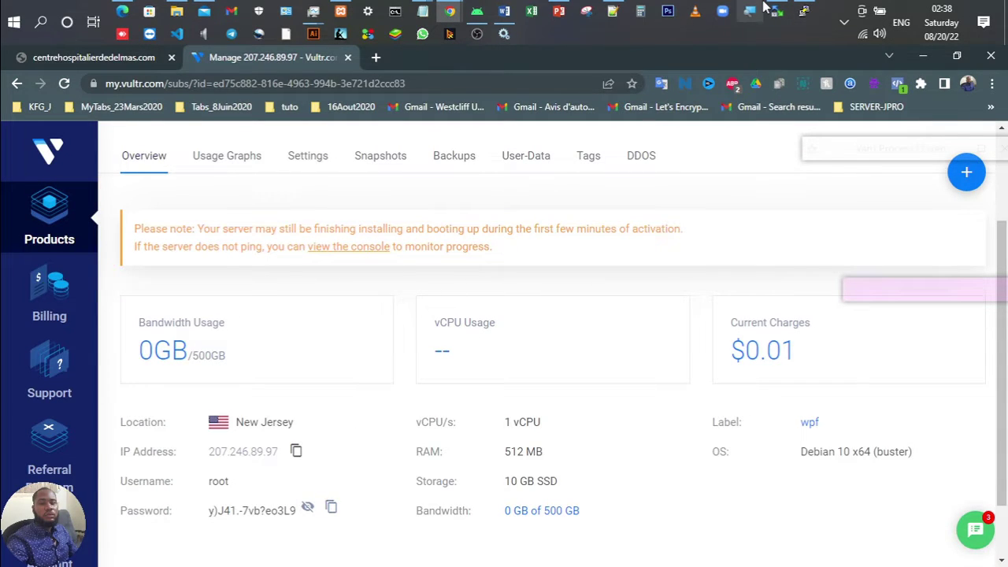
pyautogui.click(800, 13)
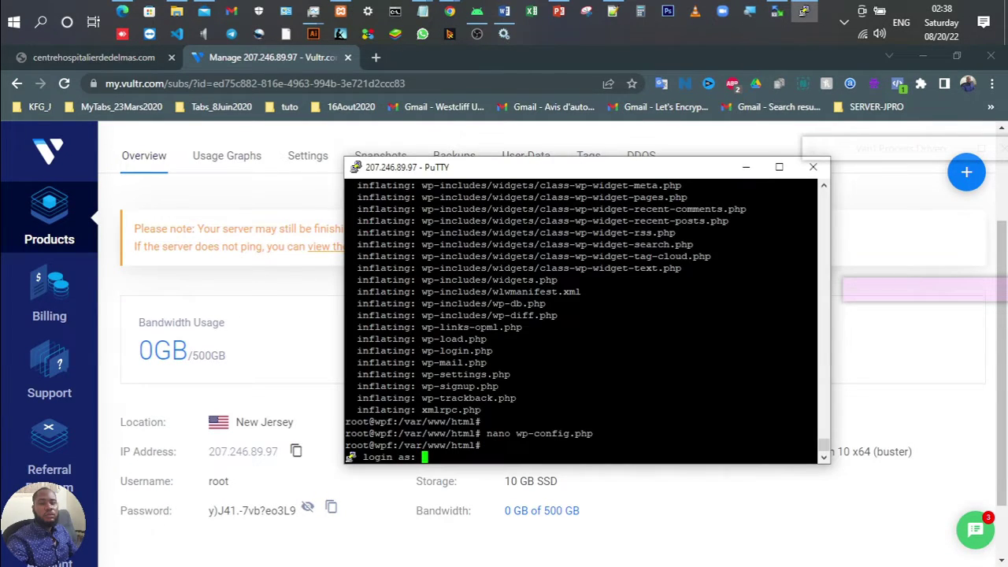
pyautogui.write('root')
pyautogui.press('Return')
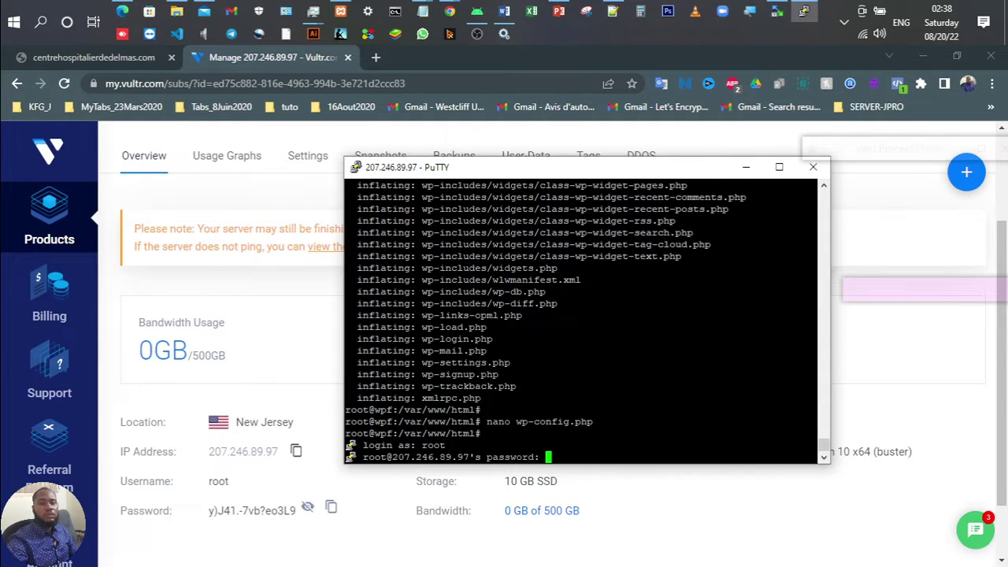
pyautogui.press('Return')
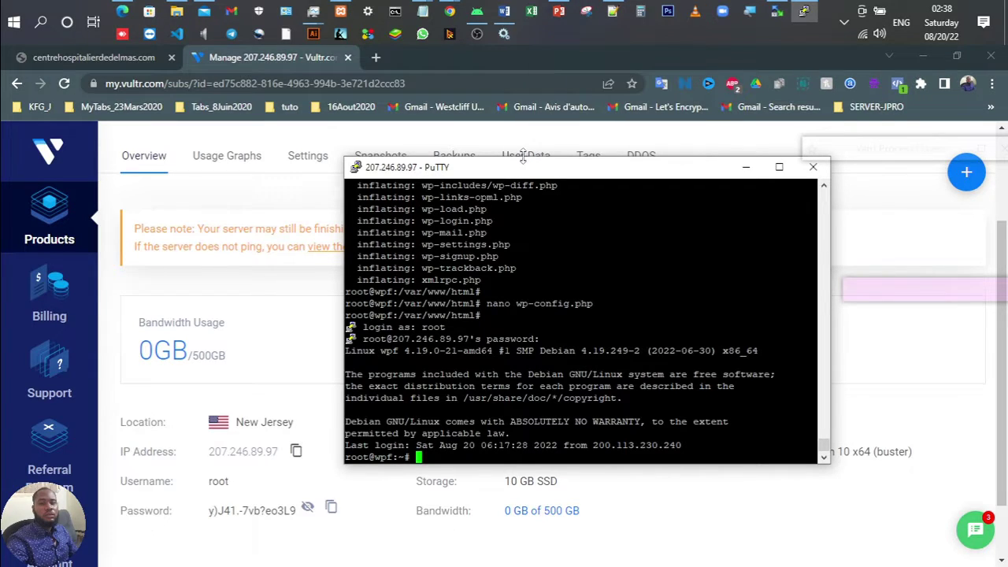
# Step: Refresh the server's package lists by running 'apt update' in PuTTY
pyautogui.click(612, 11)
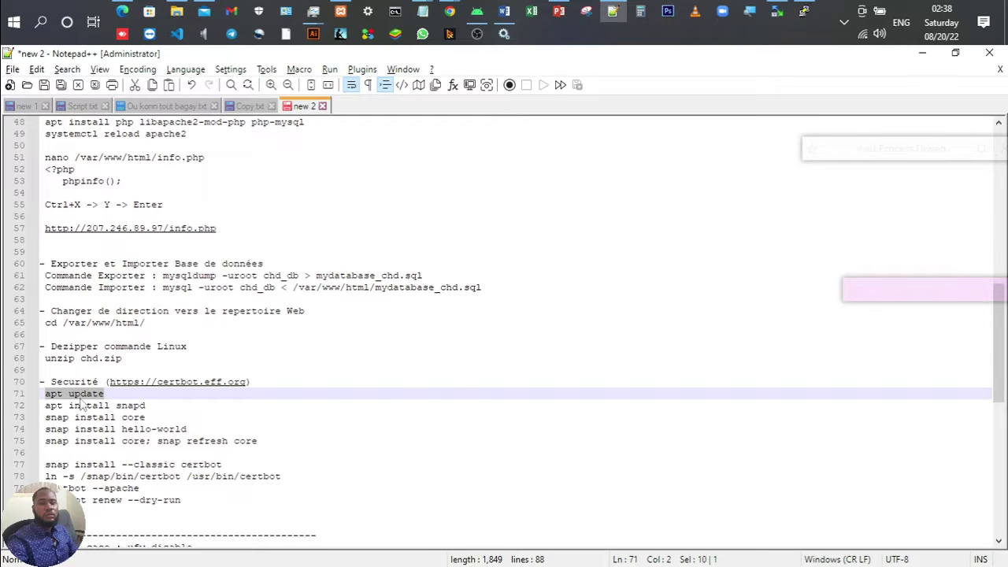
pyautogui.hotkey('alt', 'Tab')
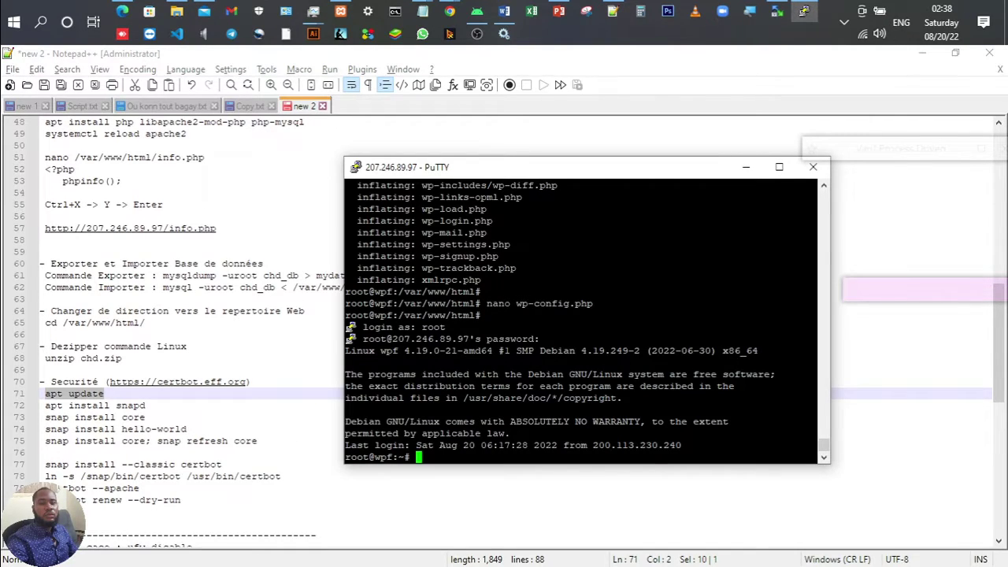
pyautogui.press('shift+Insert')
pyautogui.press('Return')
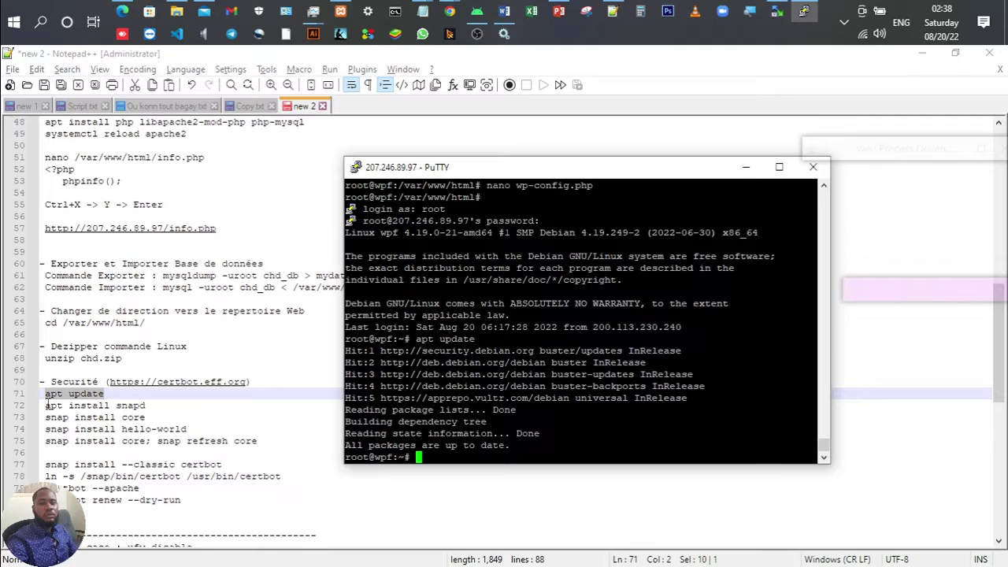
# Step: Install snapd and squashfs-tools with 'apt install snapd', answering y
pyautogui.moveTo(47, 404); pyautogui.dragTo(150, 404)
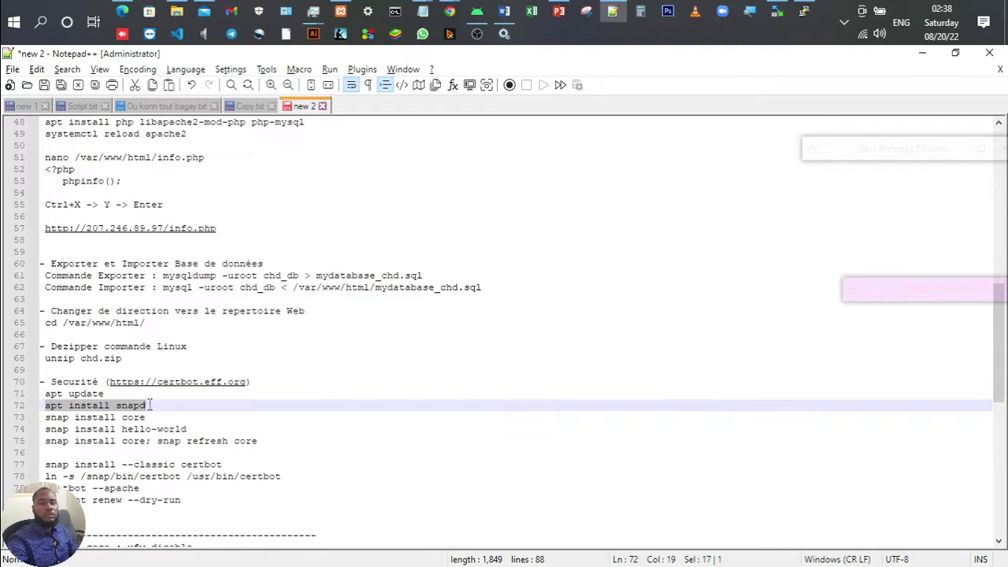
pyautogui.hotkey('alt', 'Tab')
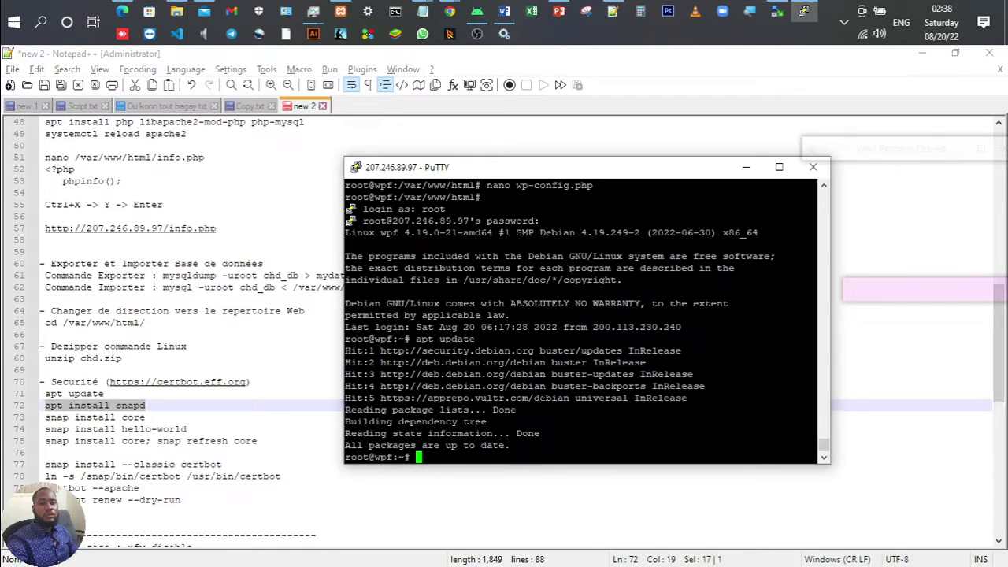
pyautogui.press('shift+Insert')
pyautogui.press('Return')
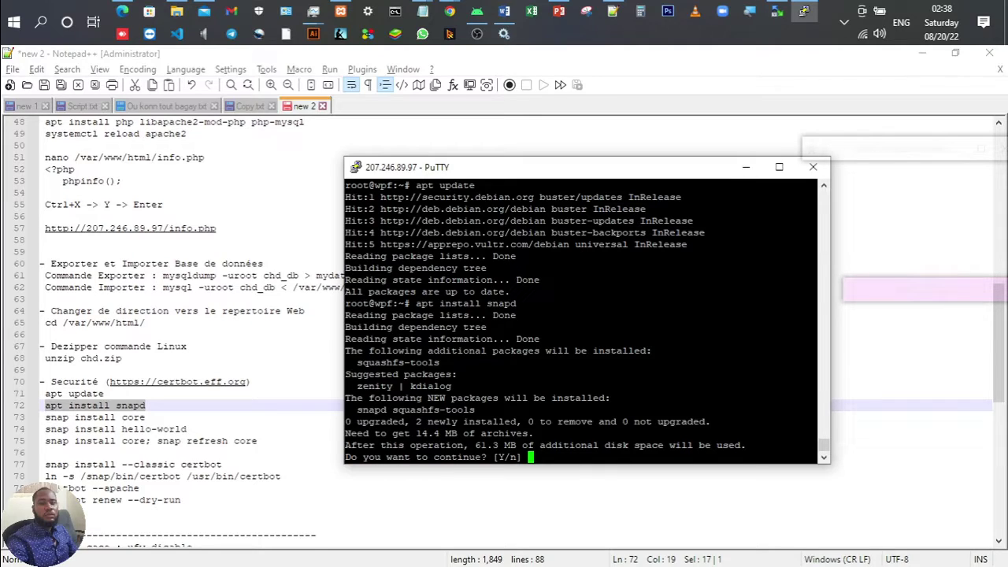
pyautogui.write('y')
pyautogui.press('Return')
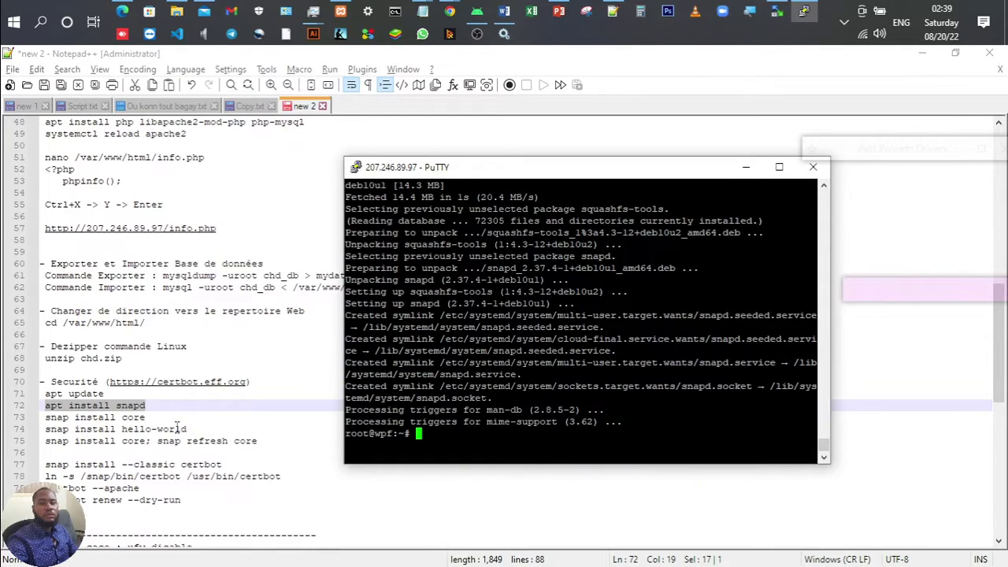
pyautogui.click(146, 418)
pyautogui.moveTo(147, 417); pyautogui.dragTo(45, 422)
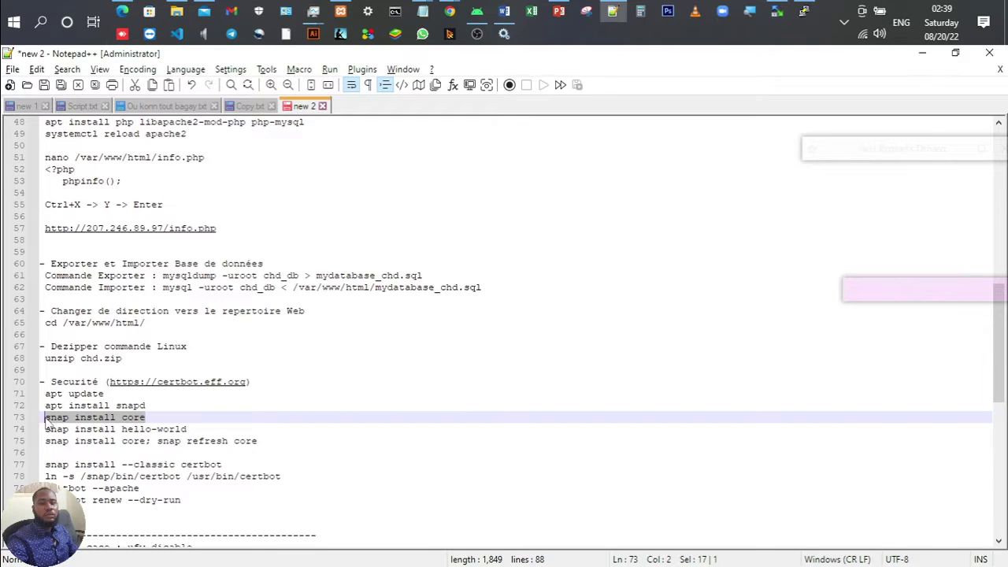
# Step: Install the core snap with 'snap install core'
pyautogui.hotkey('alt', 'Tab')
pyautogui.press('shift+Insert')
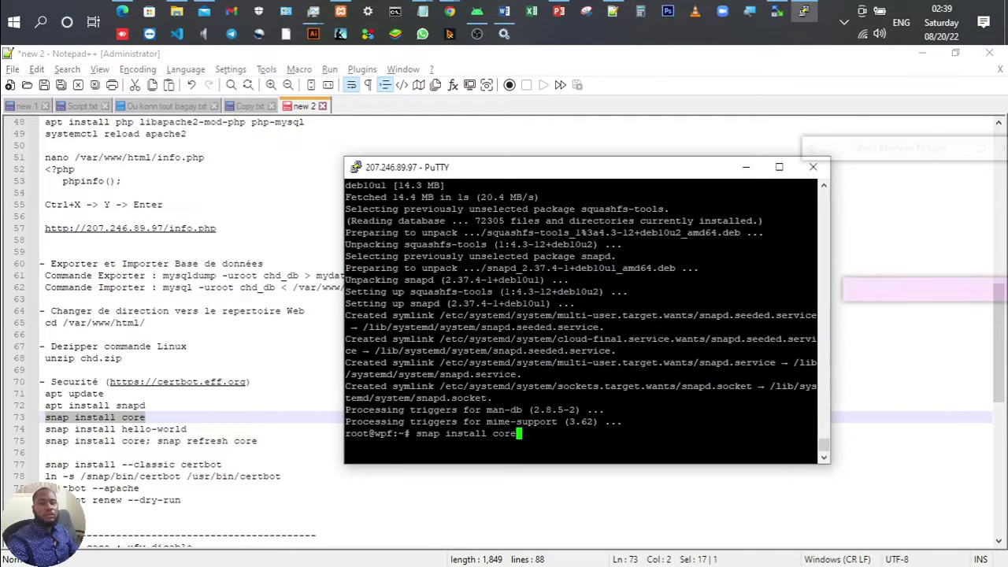
pyautogui.press('Return')
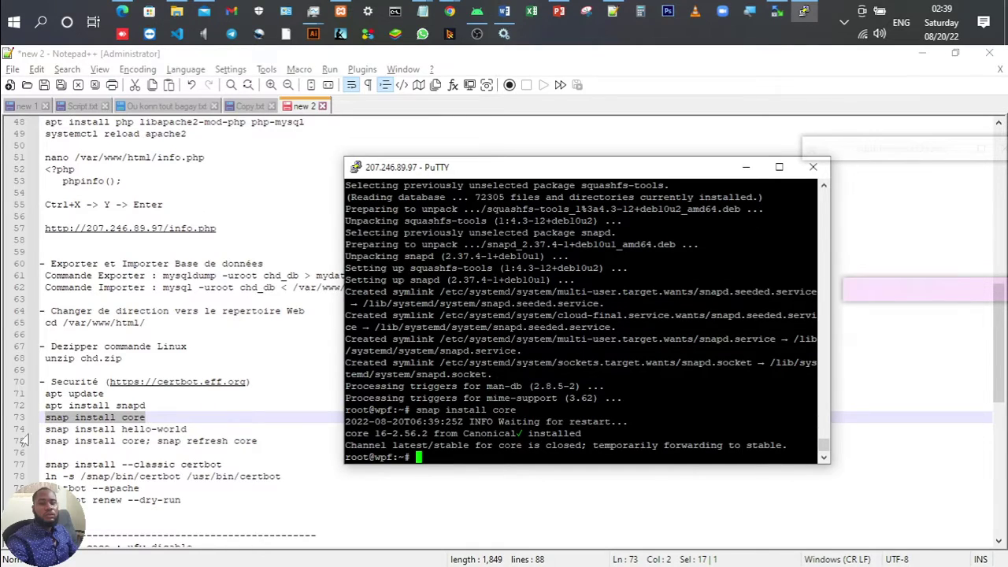
# Step: Install the hello-world snap and highlight its 6.4 installed confirmation line
pyautogui.moveTo(46, 429); pyautogui.dragTo(187, 431)
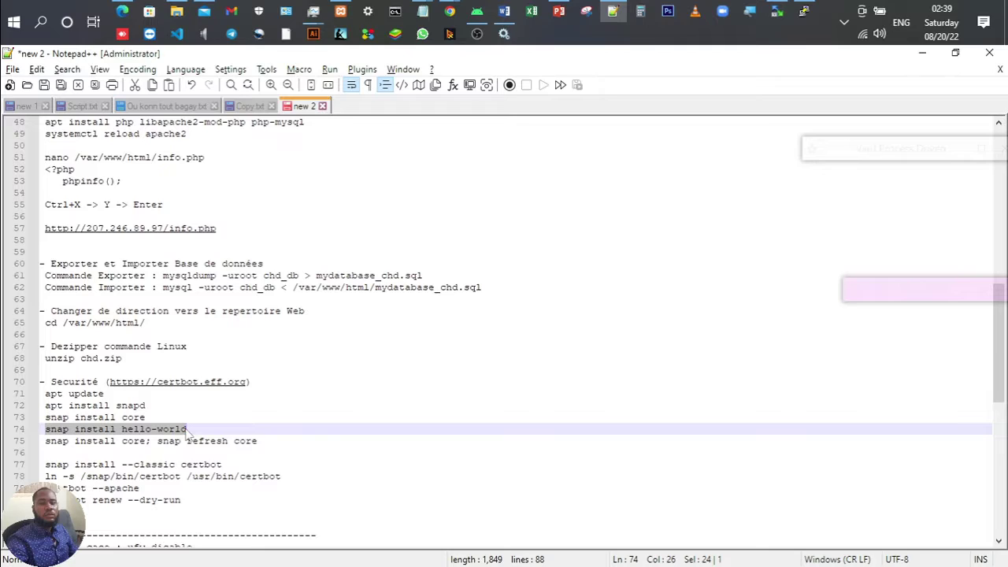
pyautogui.hotkey('ctrl', 'c')
pyautogui.hotkey('alt', 'Tab')
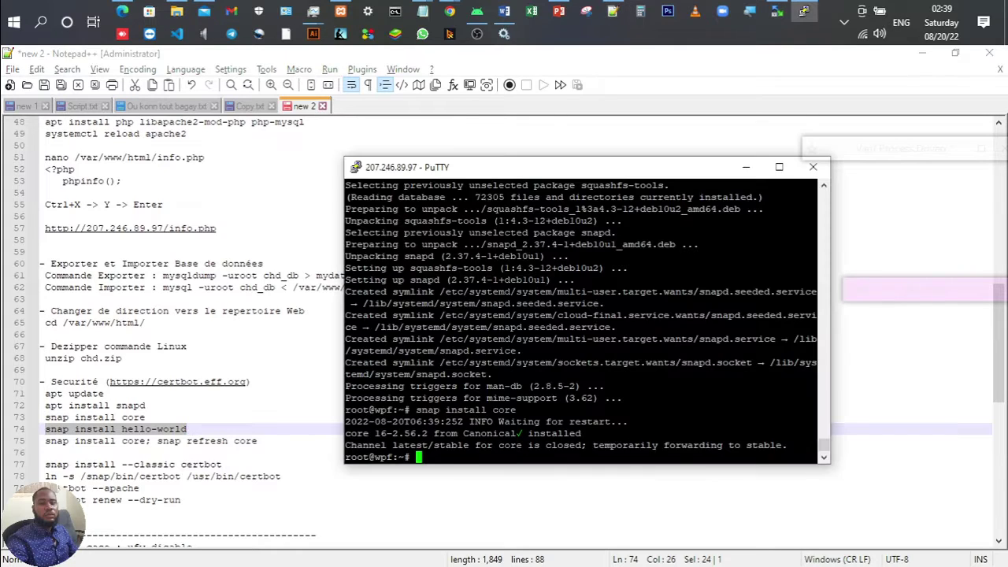
pyautogui.press('shift+Insert')
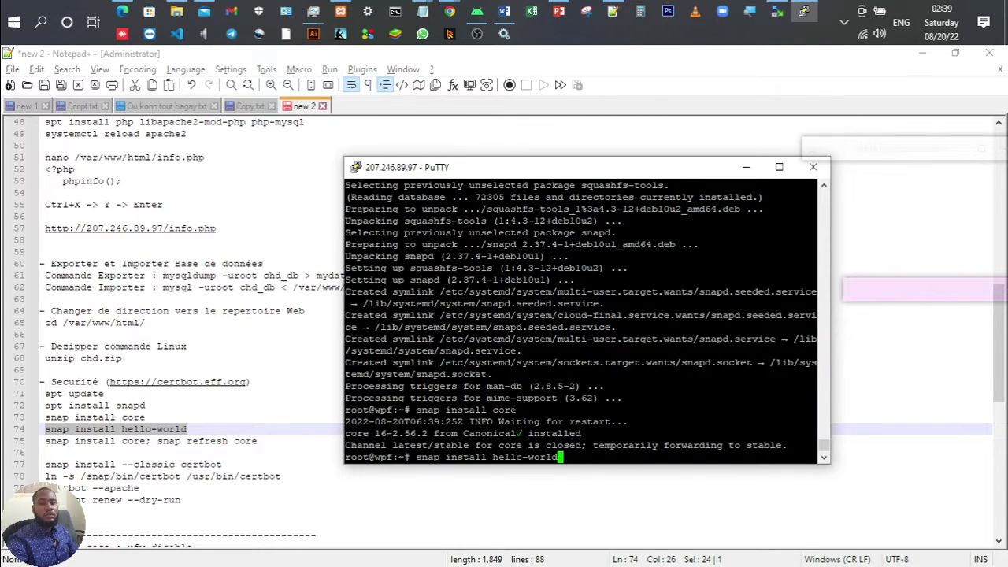
pyautogui.press('Return')
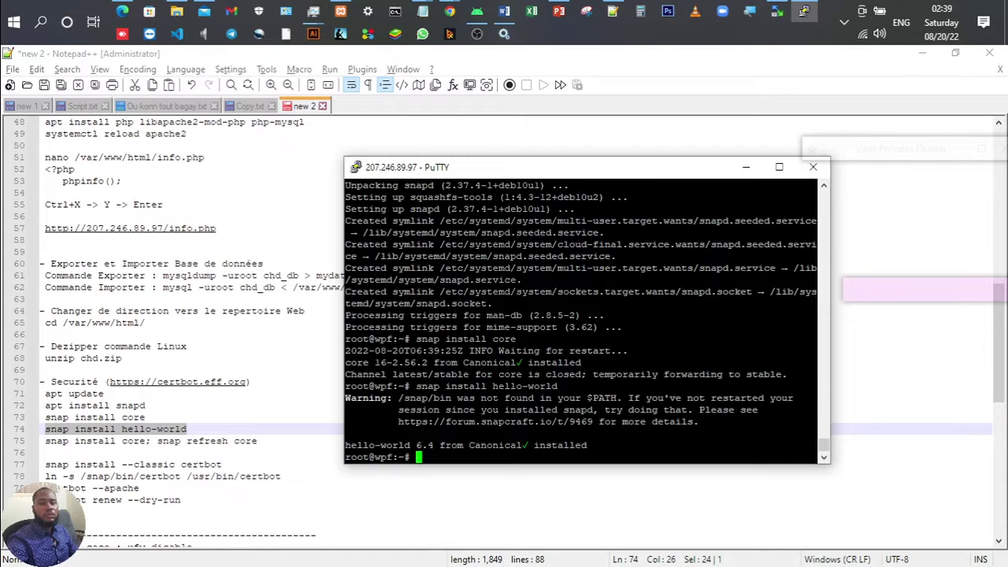
pyautogui.moveTo(345, 445); pyautogui.dragTo(592, 446)
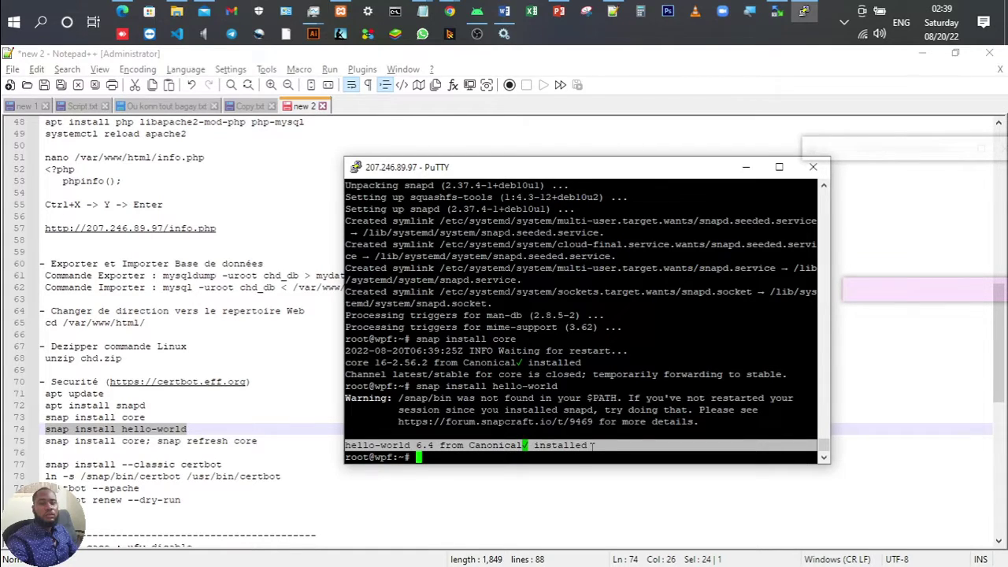
pyautogui.click(592, 446)
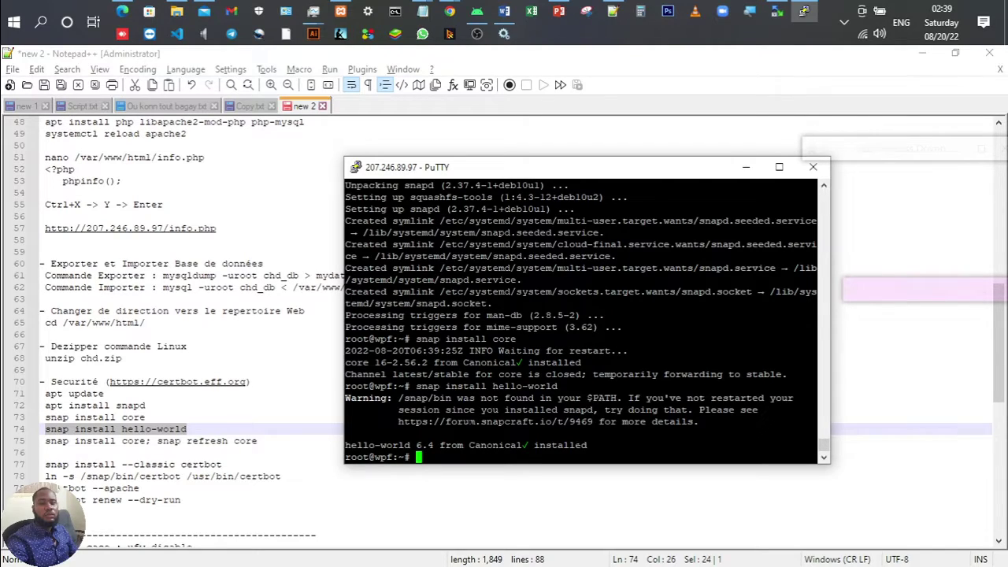
# Step: Run 'snap install core; snap refresh core', which reports no updates available
pyautogui.click(244, 420)
pyautogui.moveTo(45, 441); pyautogui.dragTo(260, 442)
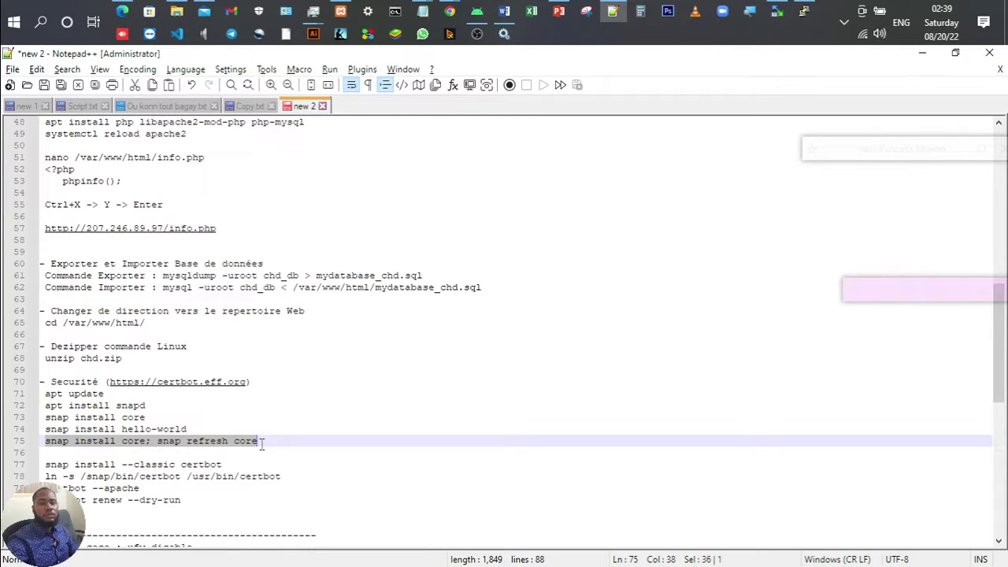
pyautogui.click(804, 11)
pyautogui.press('shift+Insert')
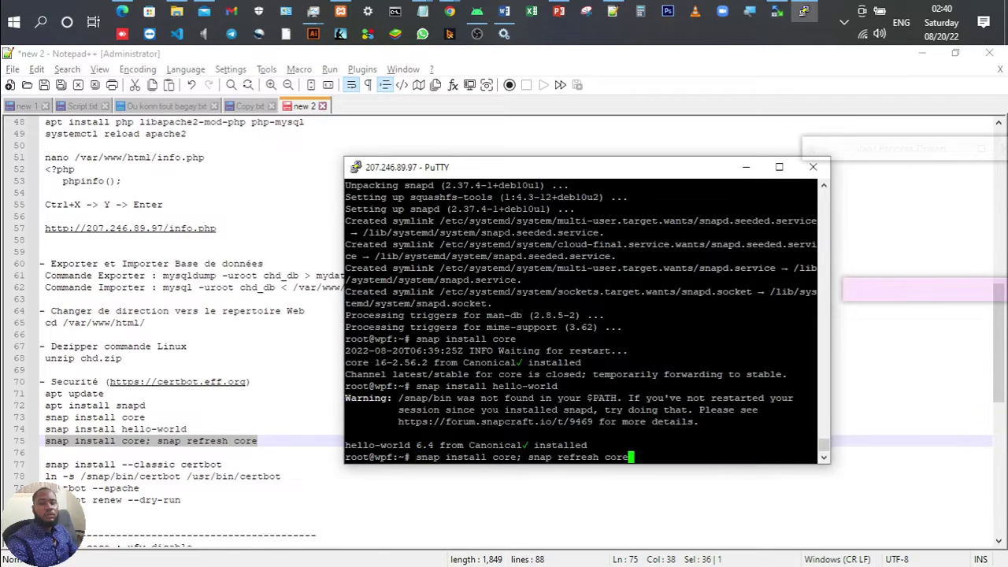
pyautogui.press('Return')
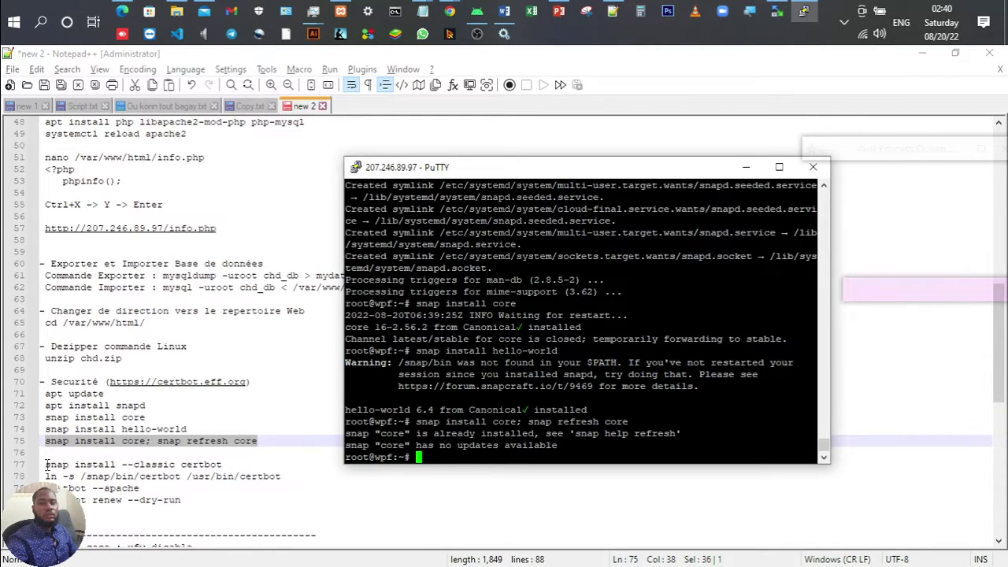
# Step: Install certbot 1.29.0 as a classic snap with 'snap install --classic certbot'
pyautogui.moveTo(46, 465); pyautogui.dragTo(241, 464)
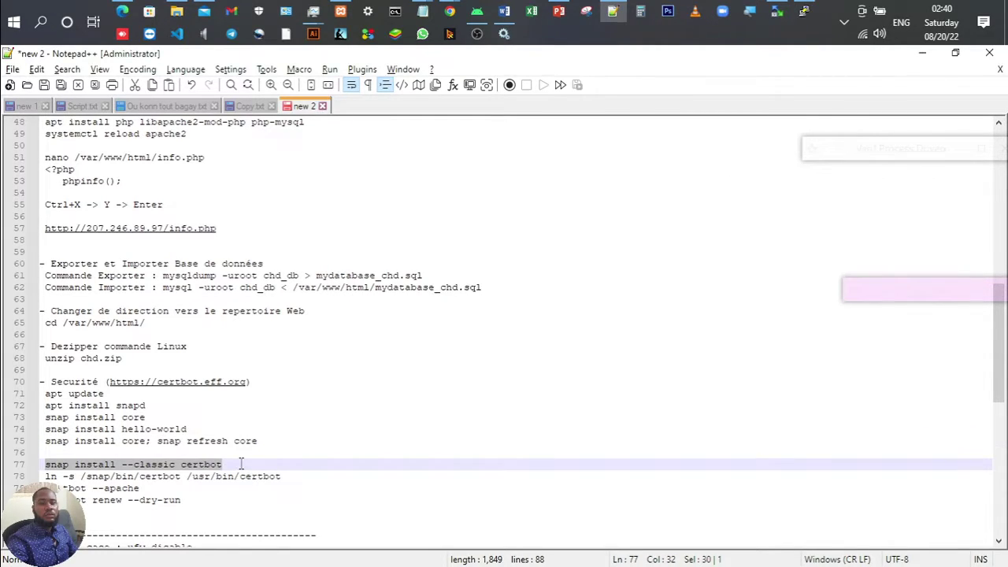
pyautogui.click(804, 11)
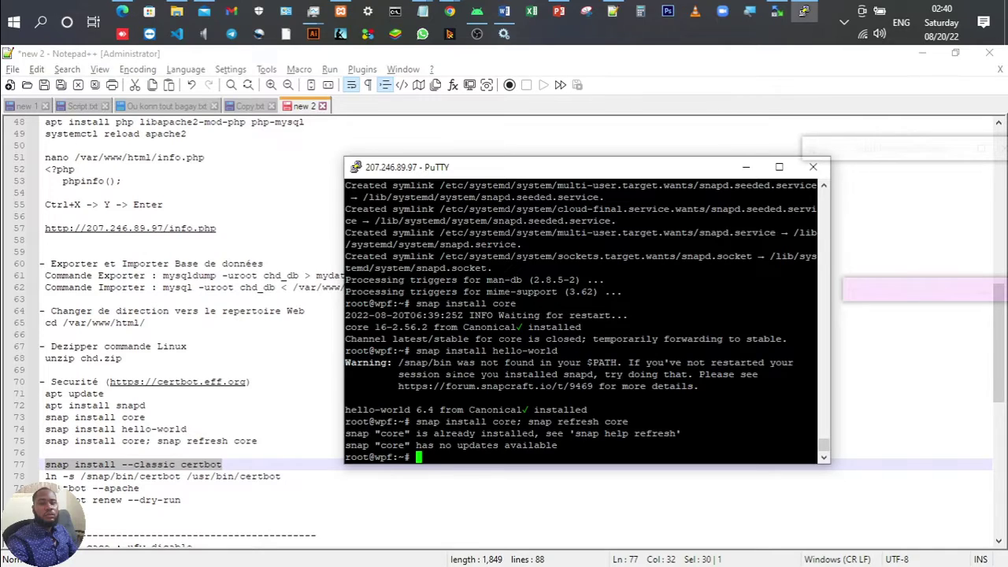
pyautogui.press('shift+Insert')
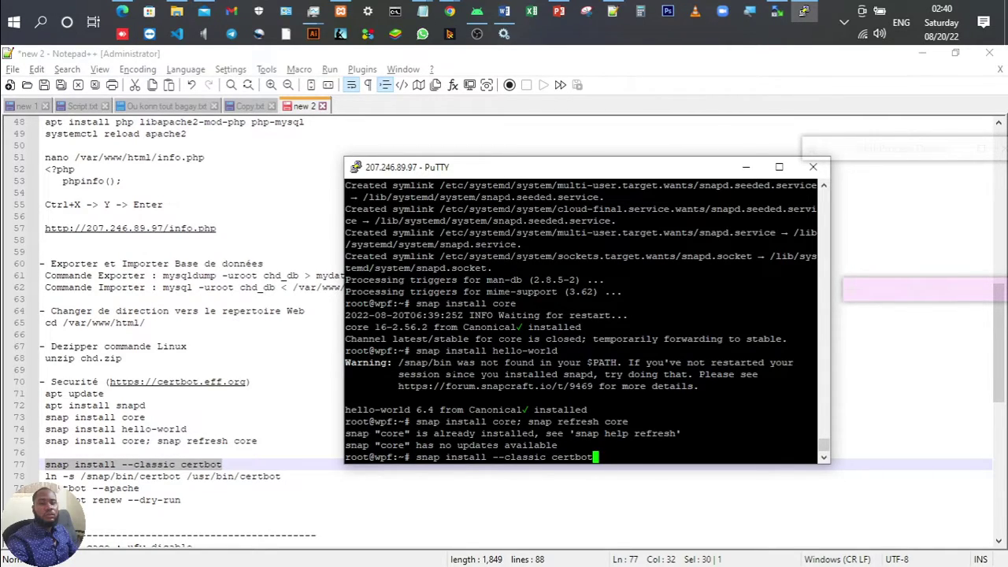
pyautogui.press('Return')
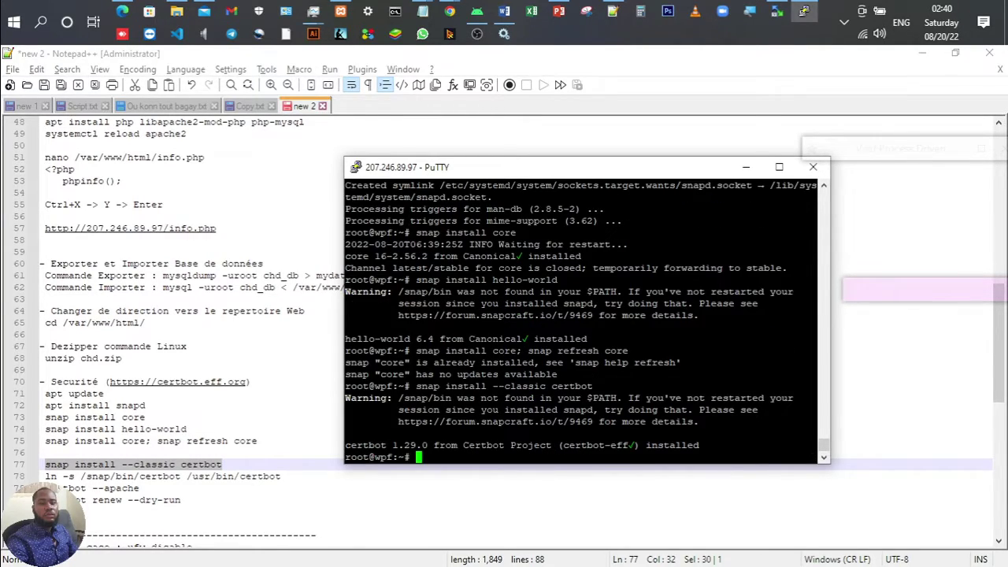
pyautogui.moveTo(408, 445); pyautogui.dragTo(819, 446)
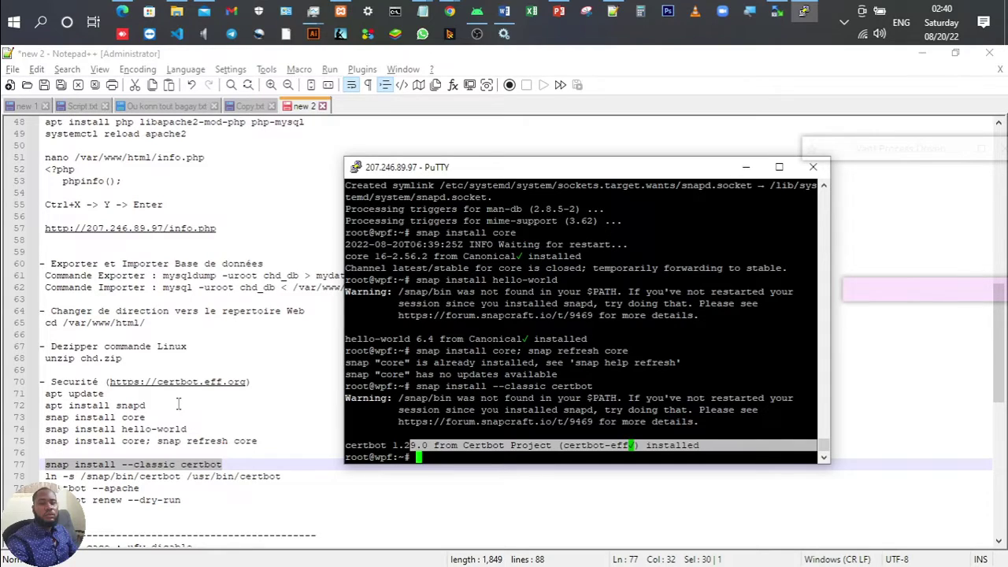
# Step: Symlink /snap/bin/certbot to /usr/bin/certbot with 'ln -s'
pyautogui.click(288, 476)
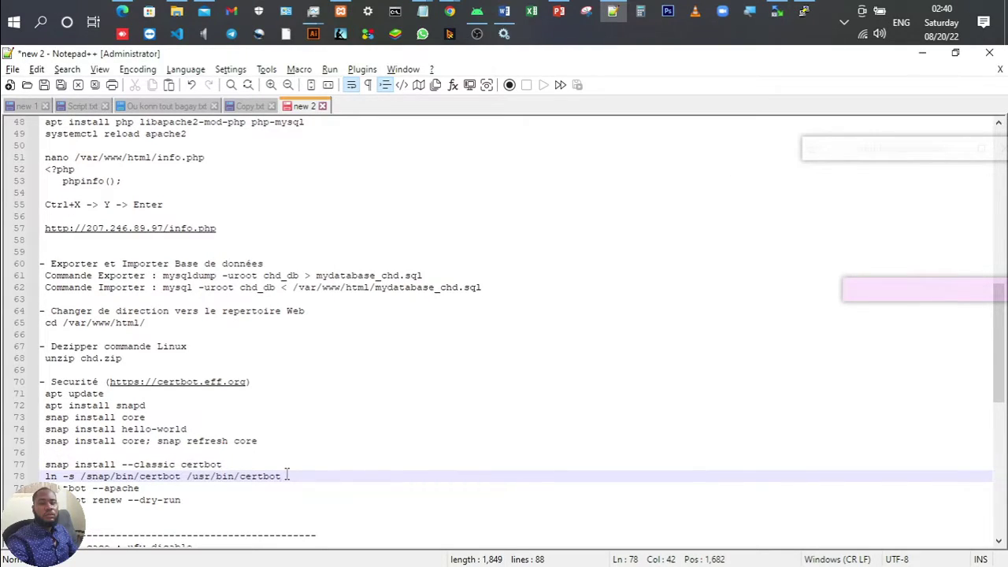
pyautogui.hotkey('shift', 'Home')
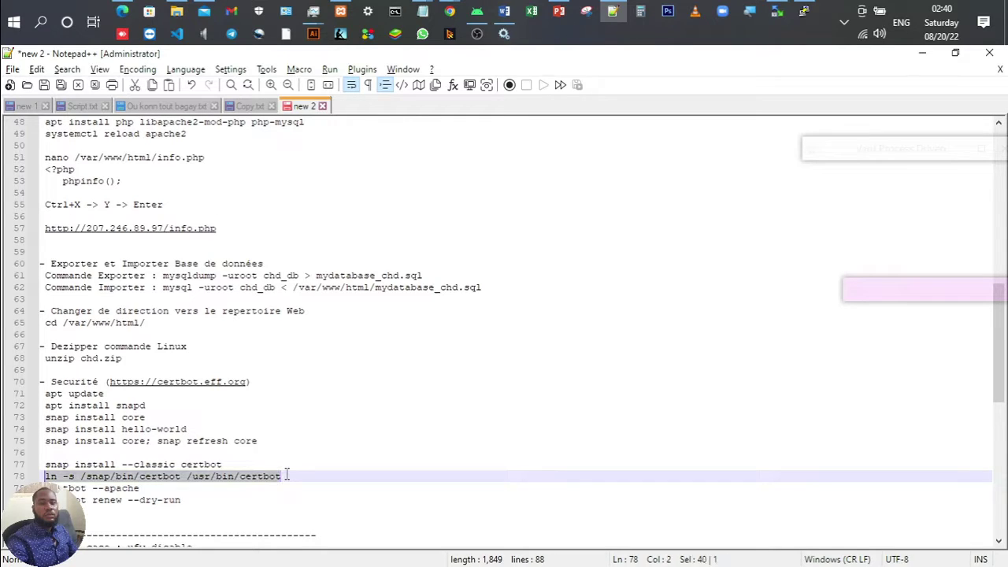
pyautogui.click(803, 11)
pyautogui.press('shift+Insert')
pyautogui.press('Return')
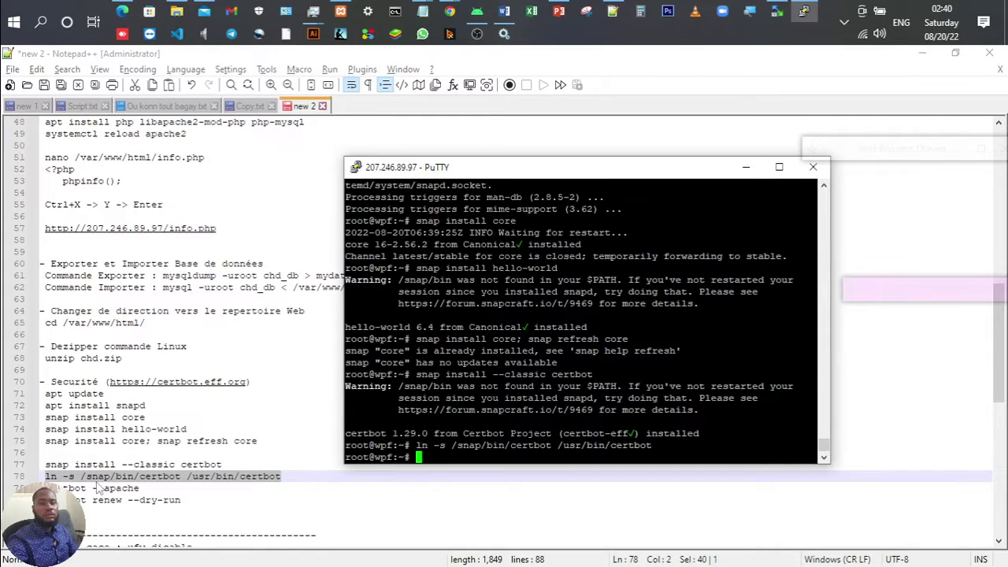
pyautogui.moveTo(45, 488); pyautogui.dragTo(146, 489)
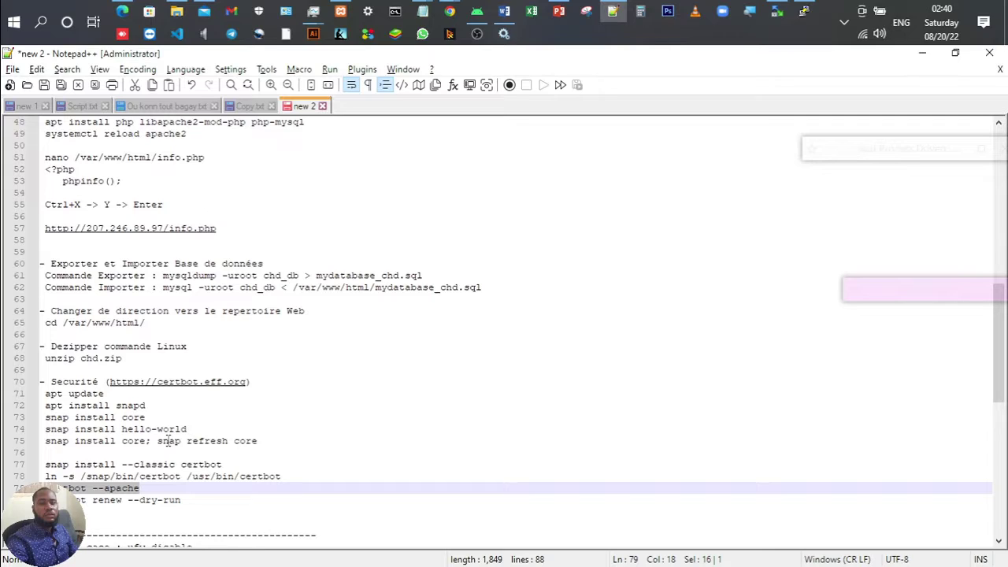
# Step: Inspect the Vultr page's connection security and certificate in the browser
pyautogui.click(450, 11)
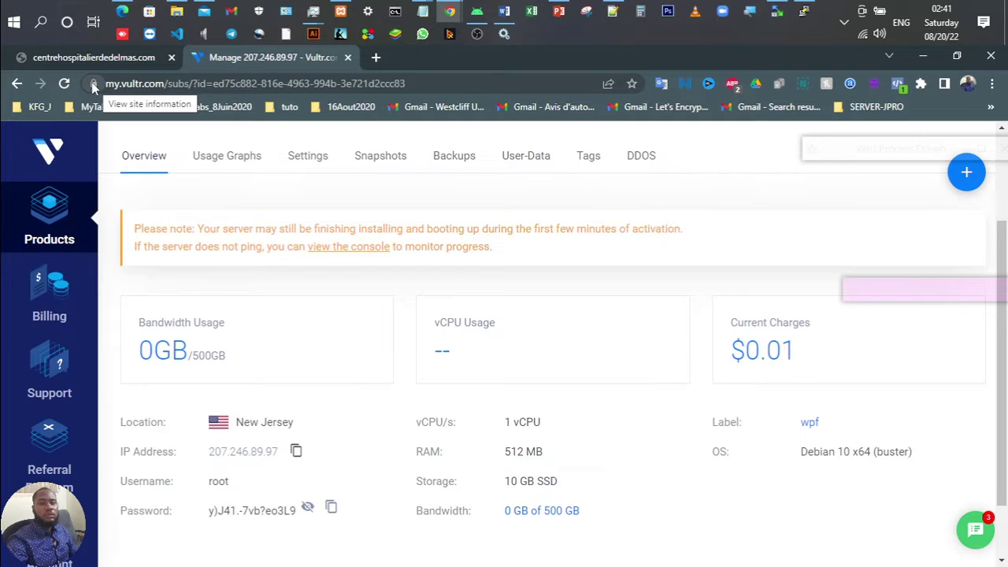
pyautogui.click(94, 84)
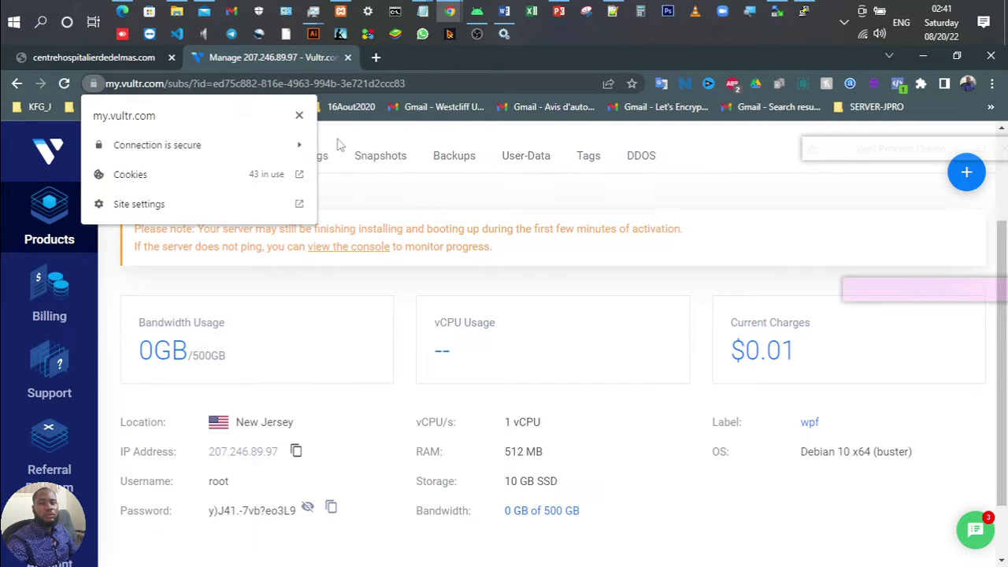
pyautogui.click(291, 145)
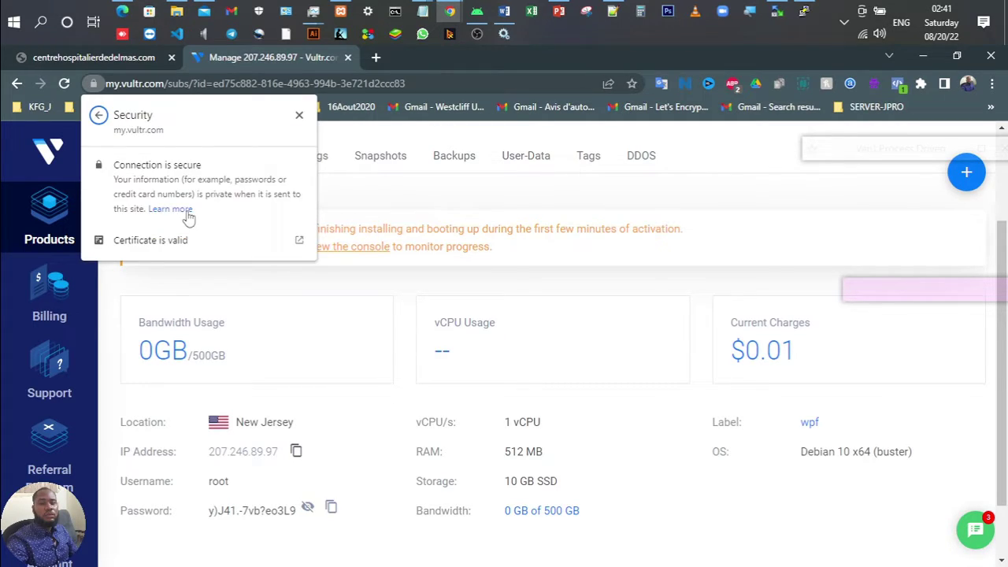
pyautogui.click(253, 247)
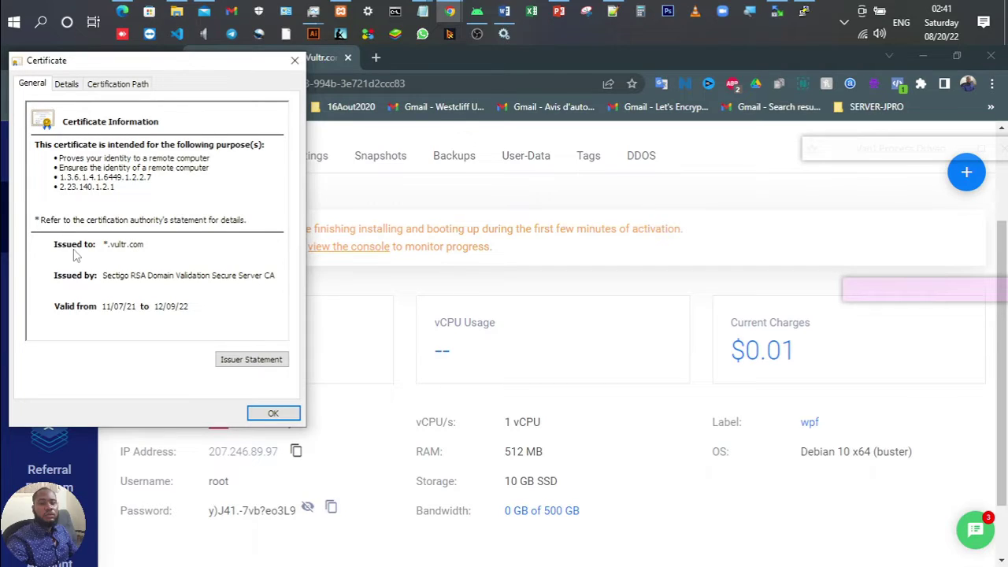
pyautogui.press('Tab')
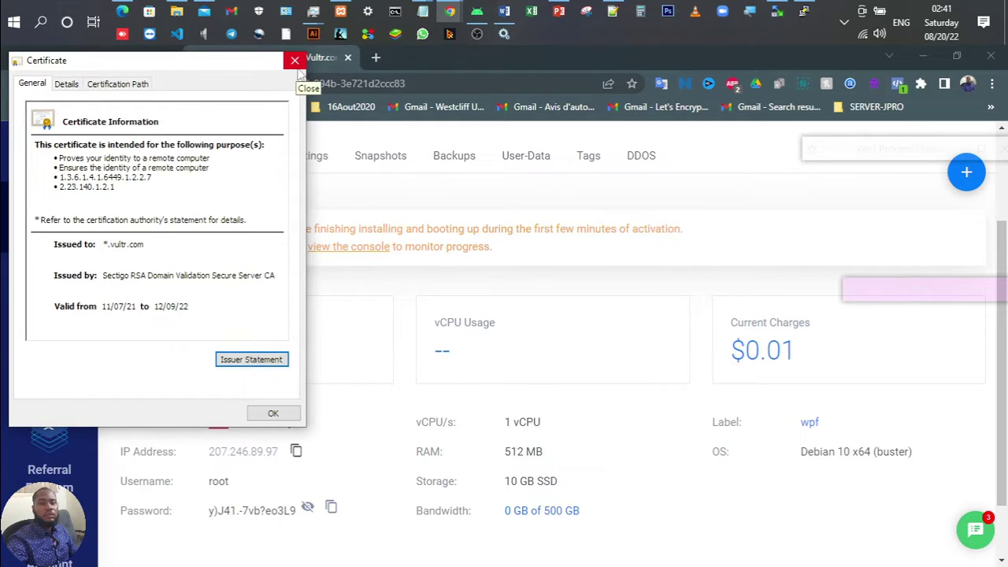
pyautogui.click(296, 63)
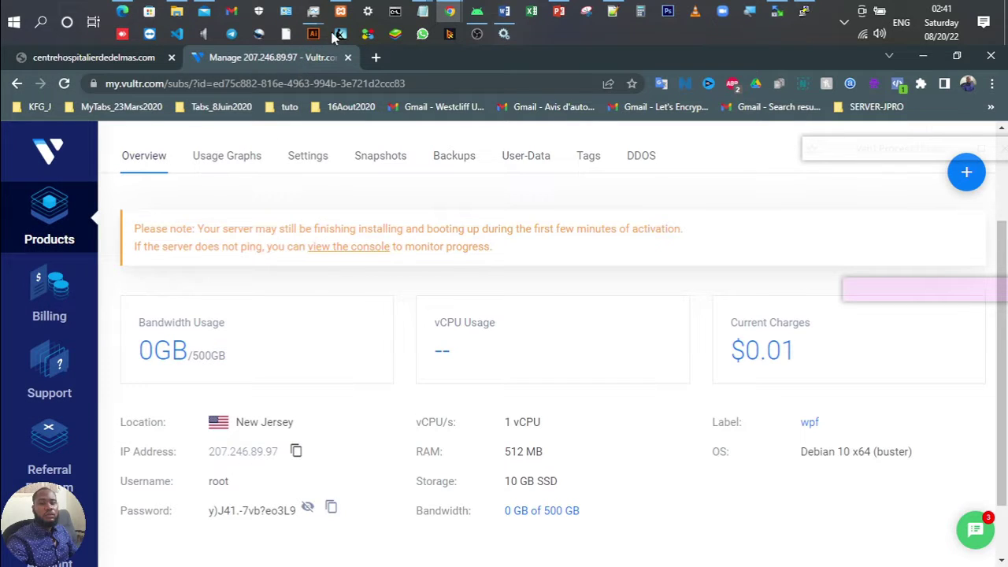
# Step: Check the Centre Hospitalier de Delmas site's current connection security
pyautogui.moveTo(451, 14)
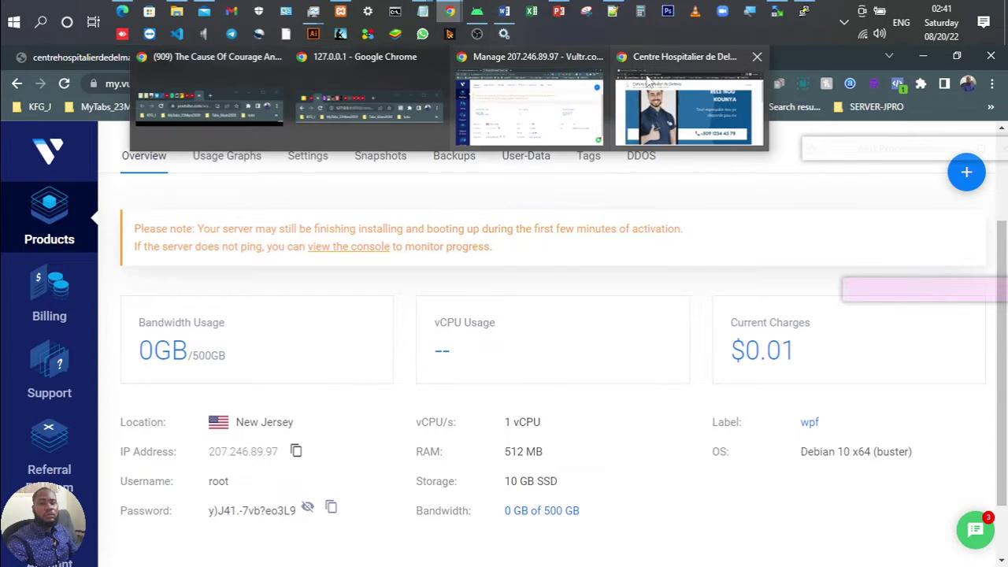
pyautogui.click(691, 110)
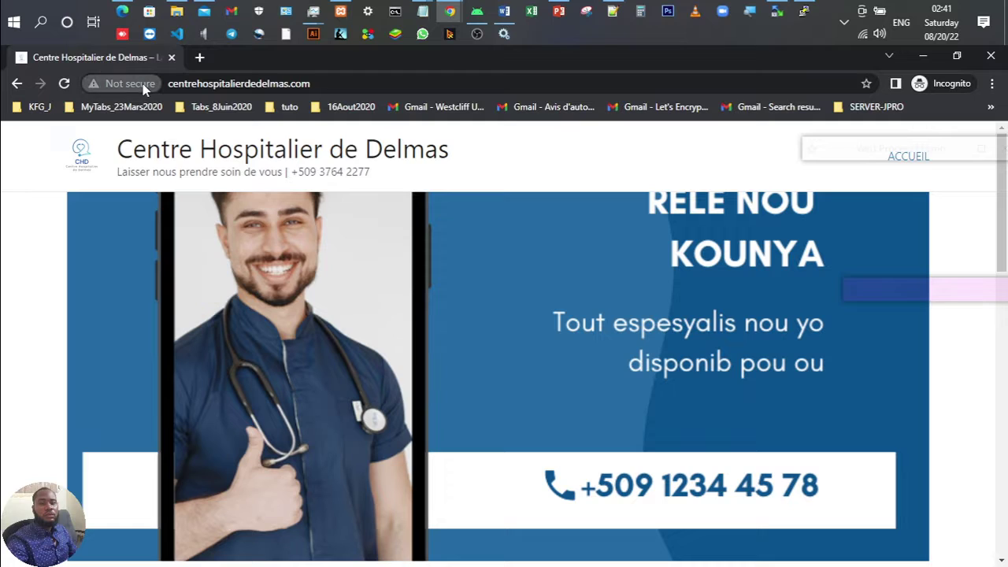
pyautogui.click(142, 84)
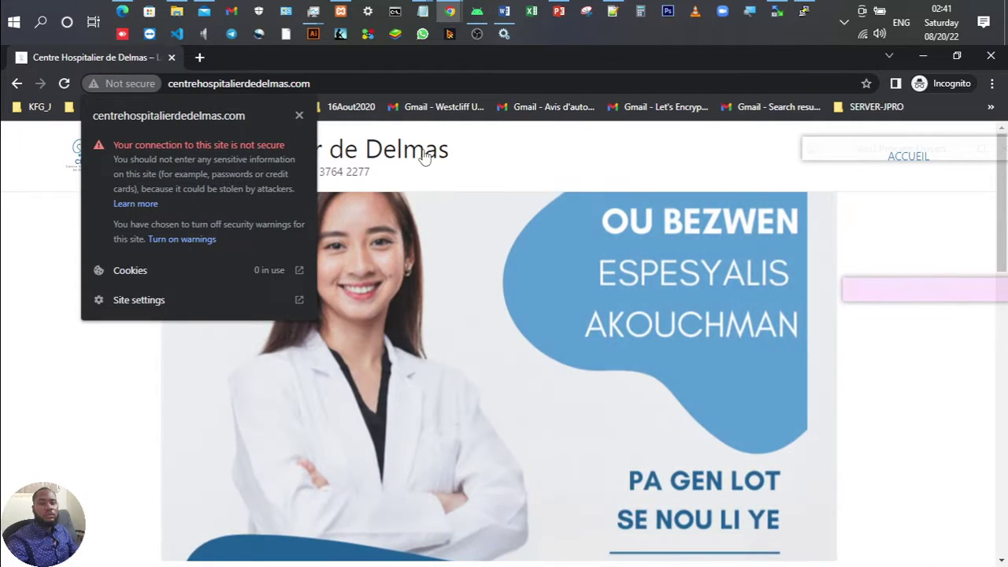
pyautogui.click(520, 161)
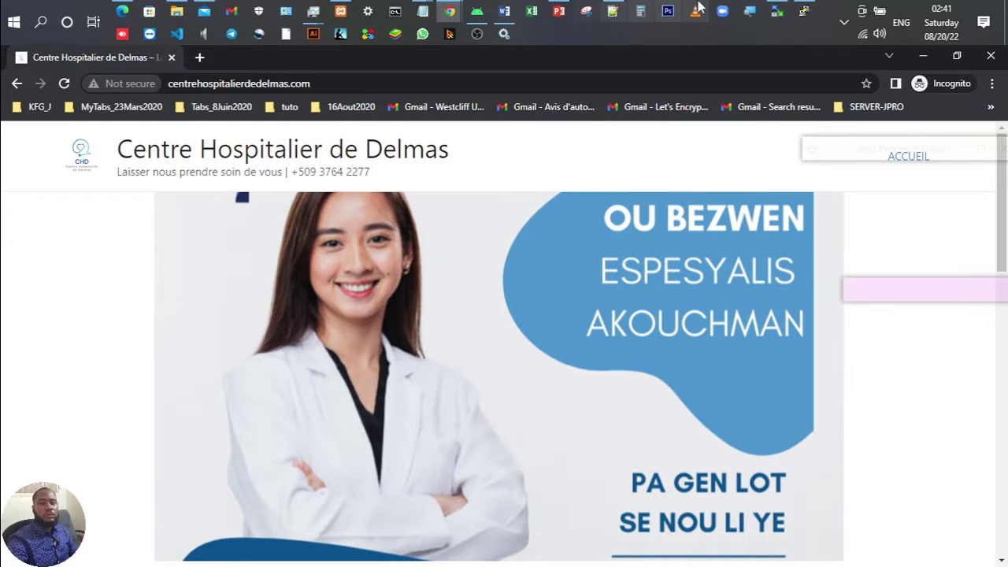
# Step: Copy 'certbot --apache' from the notes and run it in the server terminal
pyautogui.click(617, 10)
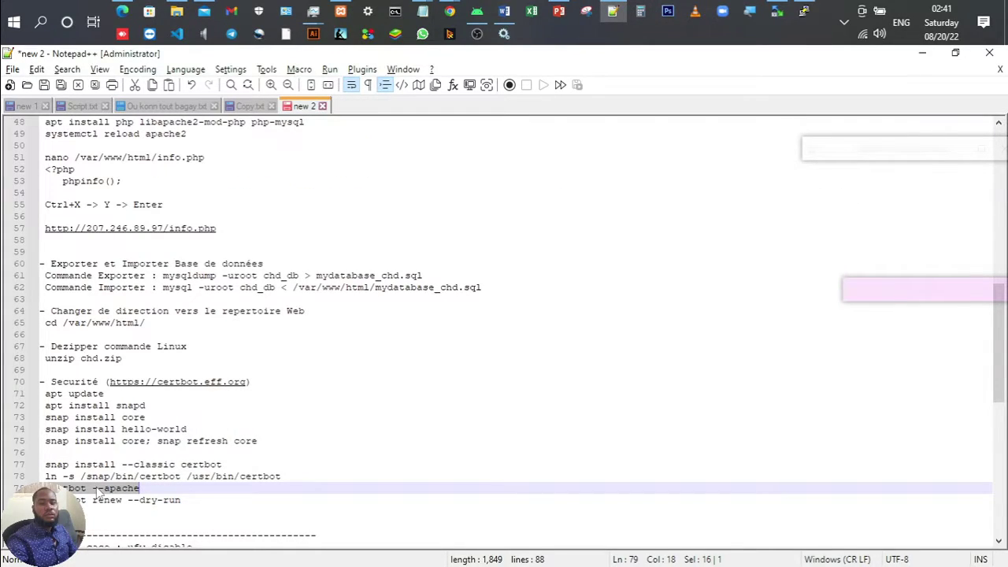
pyautogui.rightClick(100, 492)
pyautogui.click(194, 184)
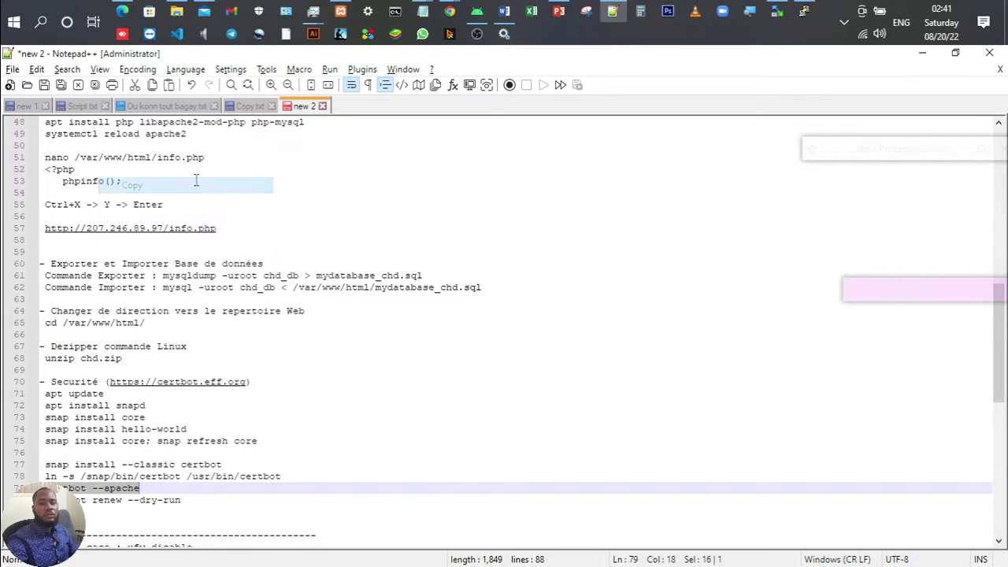
pyautogui.click(804, 11)
pyautogui.press('shift+Insert')
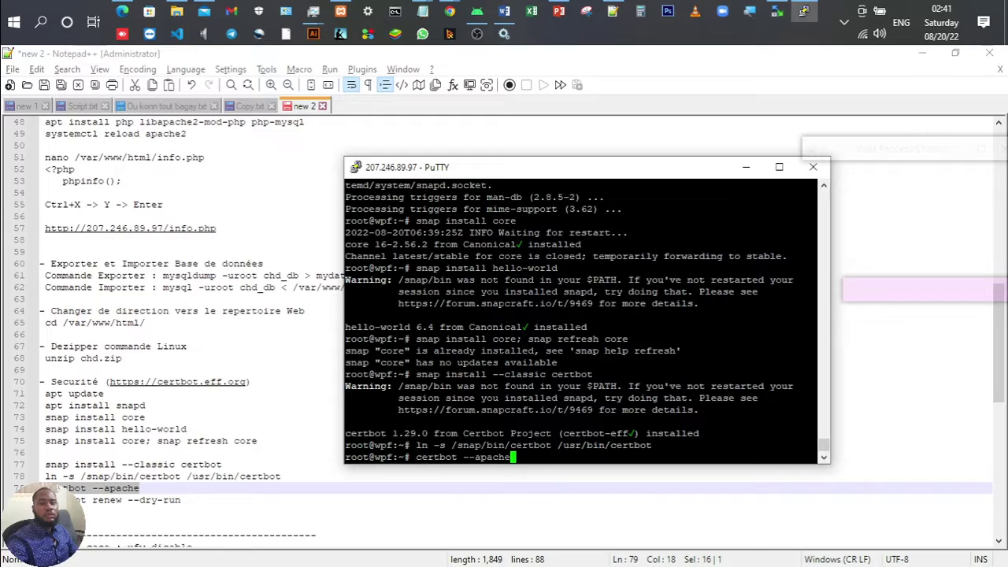
pyautogui.press('Return')
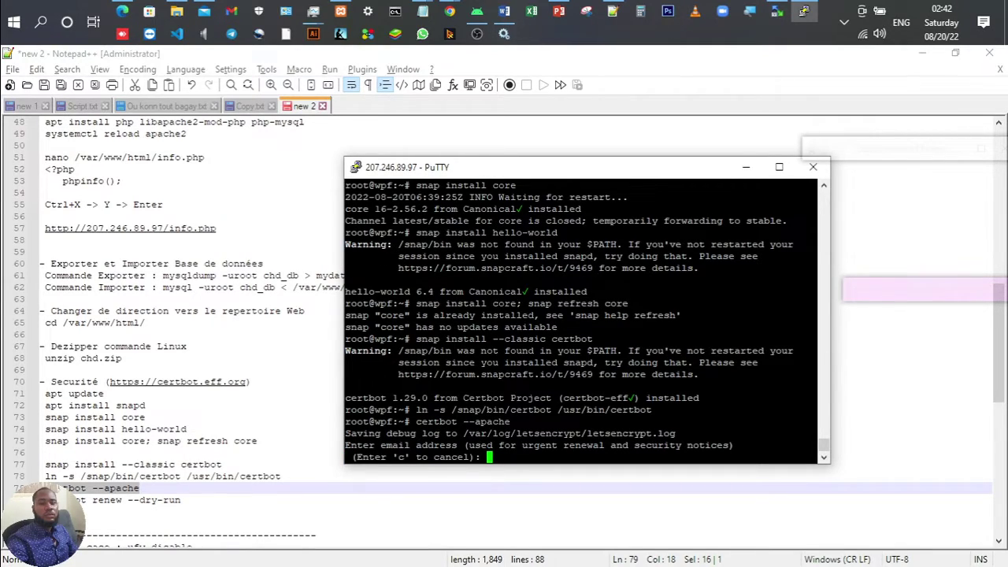
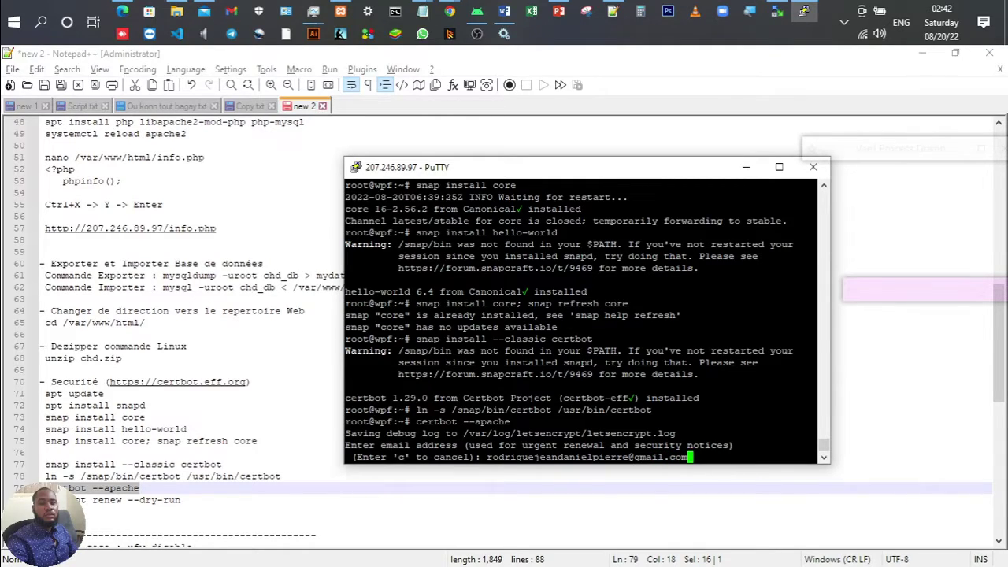
# Step: Register with the admin e-mail, accept the terms with y and decline EFF sharing with n
pyautogui.press('Return')
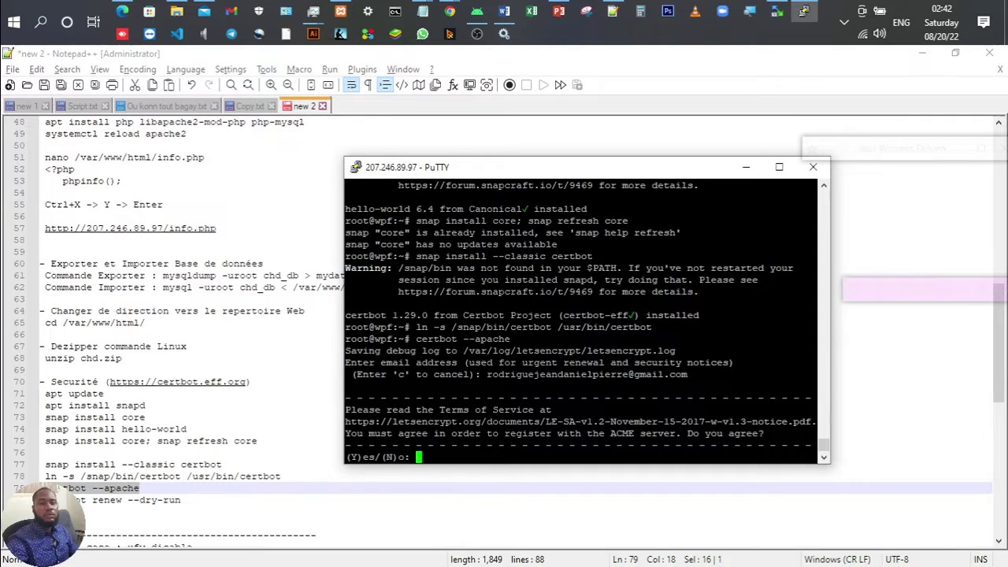
pyautogui.write('y')
pyautogui.press('Return')
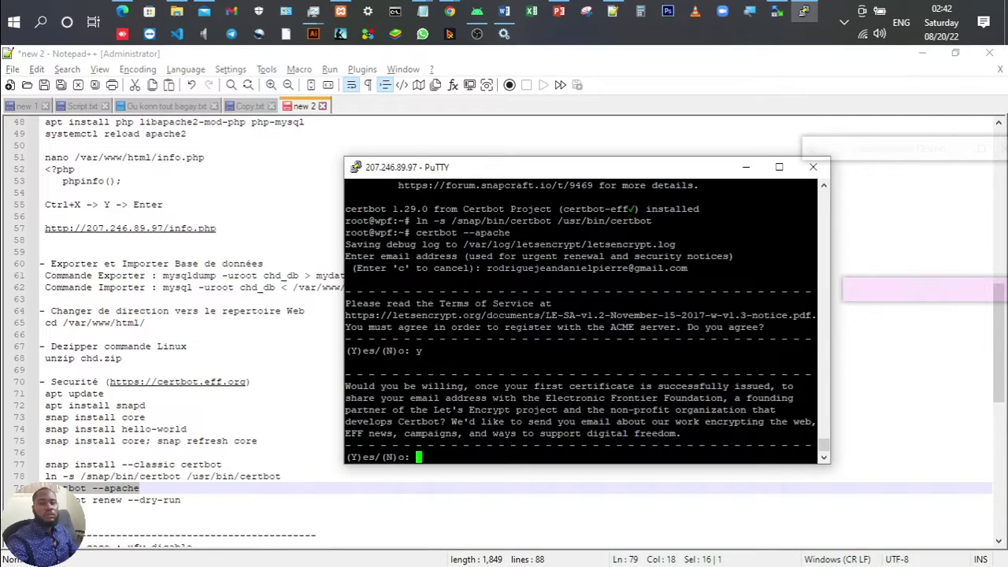
pyautogui.write('n')
pyautogui.press('Return')
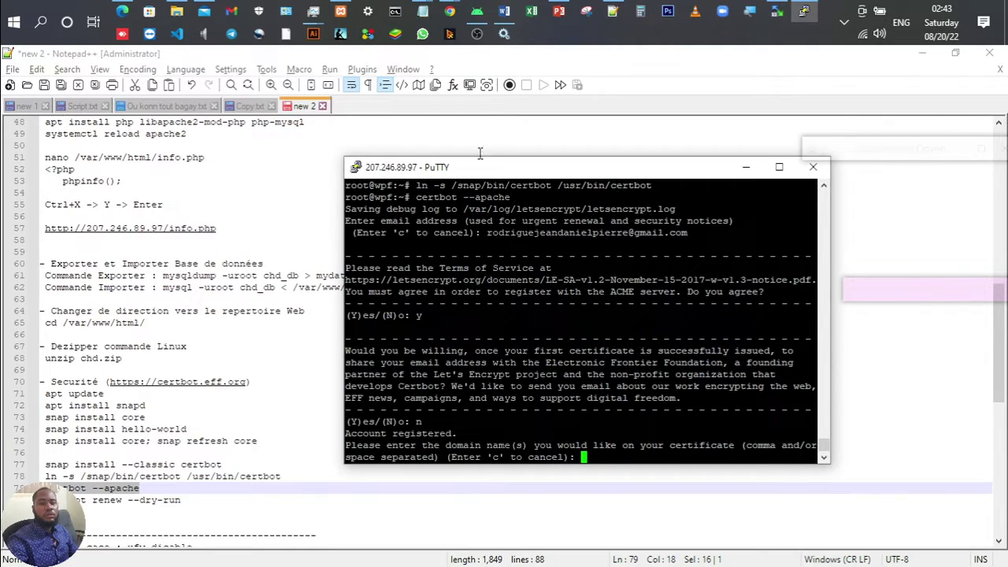
# Step: Copy centrehospitalierdedelmas.com from the notes and submit it at certbot's domain prompt
pyautogui.click(612, 11)
pyautogui.scroll(9, 210, 128)
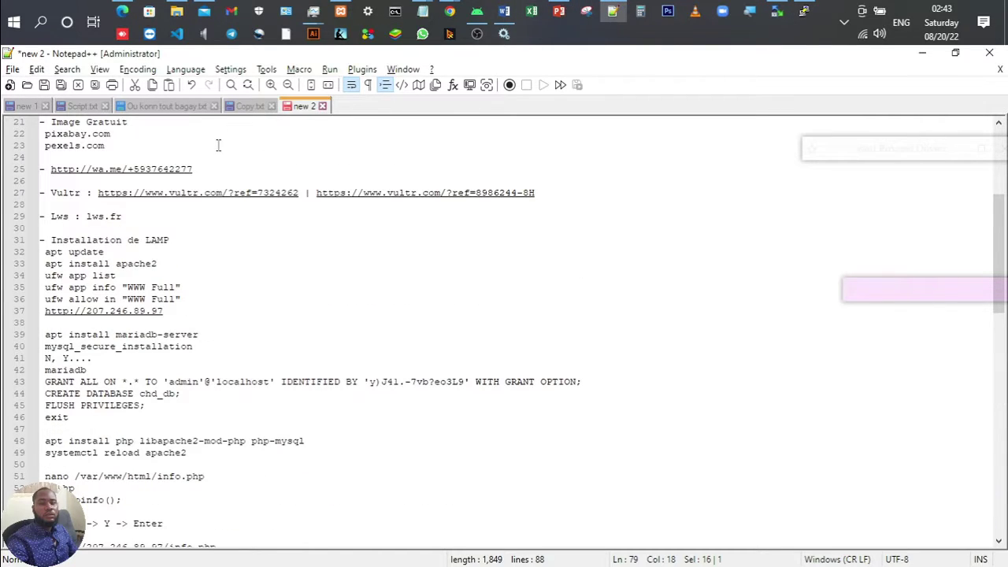
pyautogui.scroll(7, 218, 144)
pyautogui.click(226, 134)
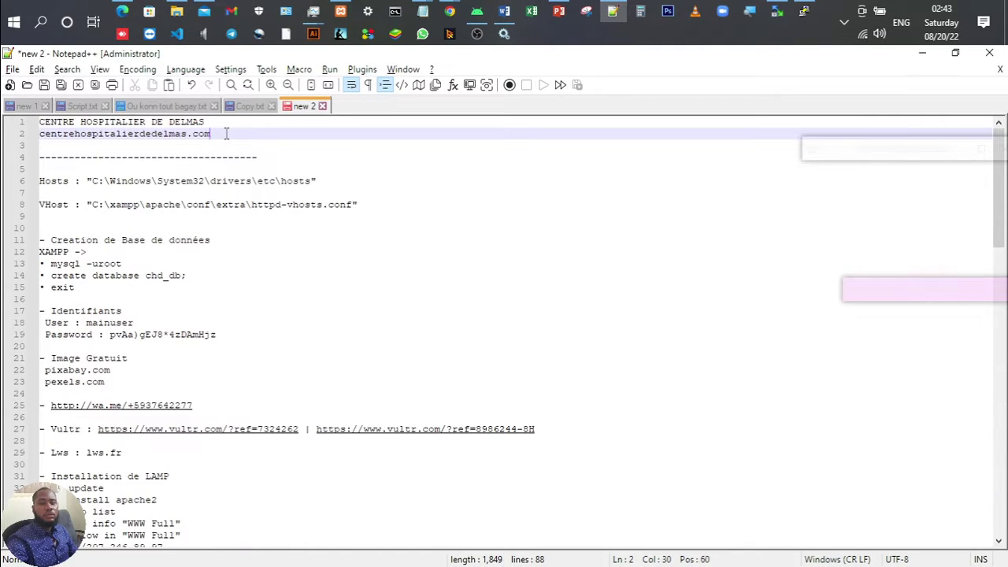
pyautogui.hotkey('shift', 'Home')
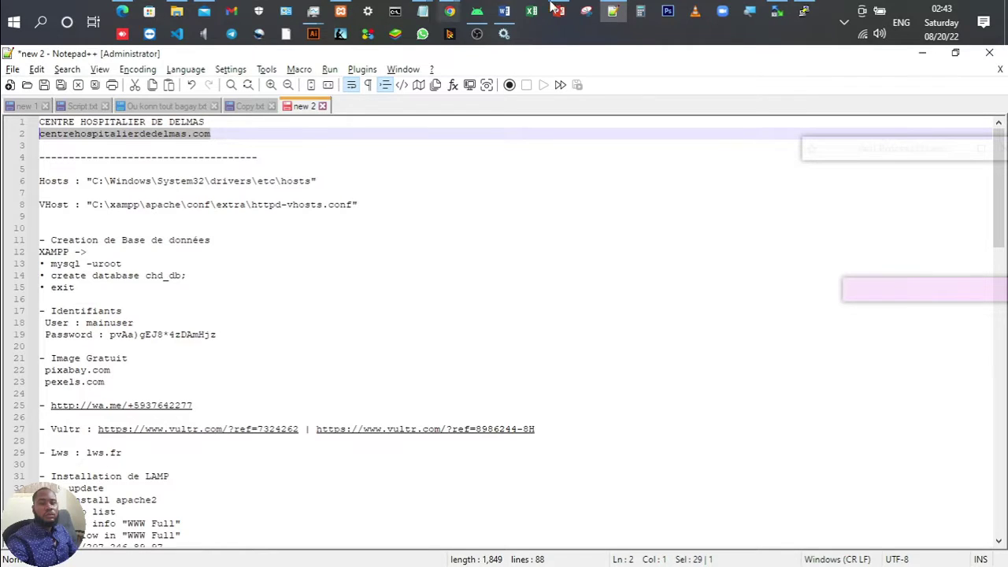
pyautogui.click(803, 11)
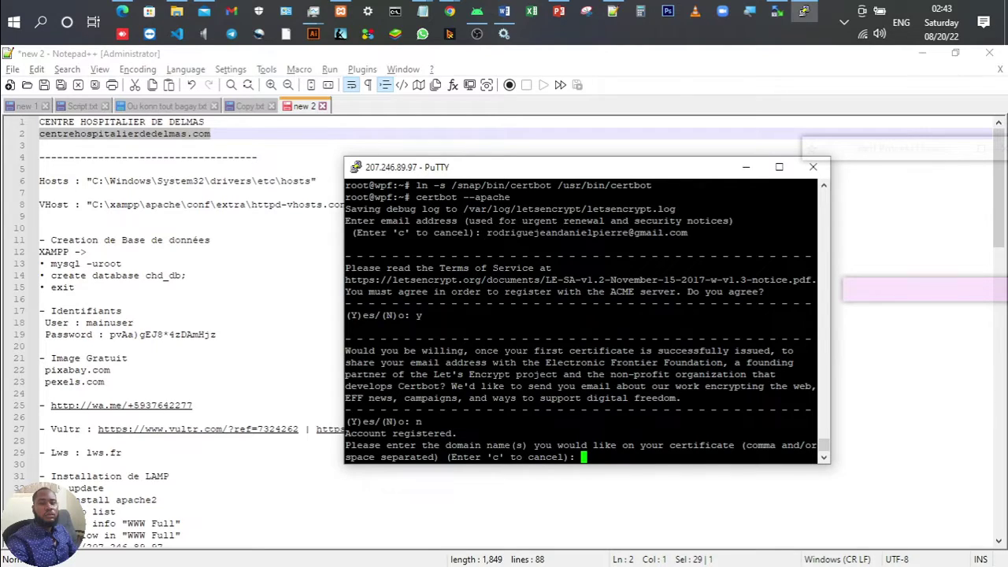
pyautogui.press('shift+Insert')
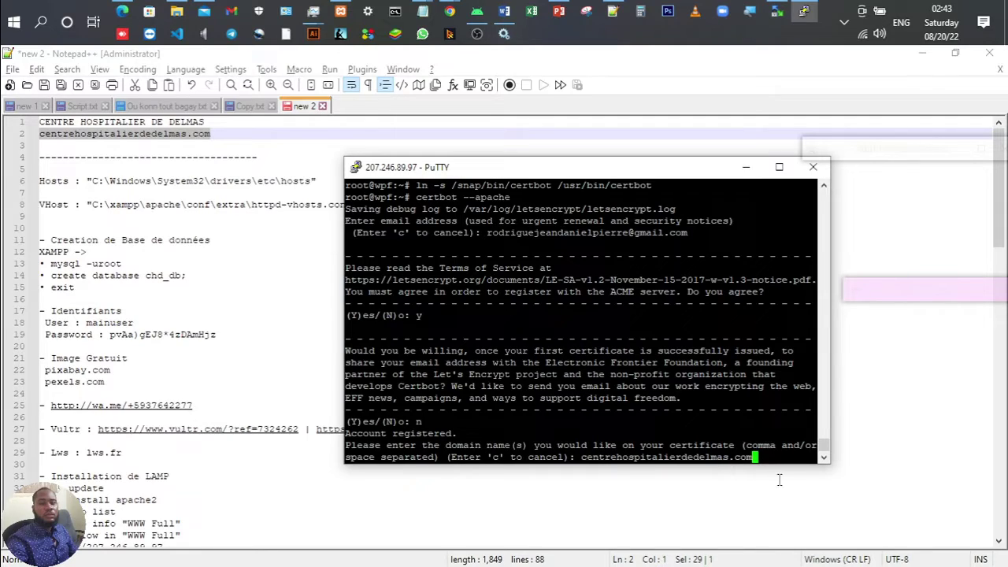
pyautogui.press('Return')
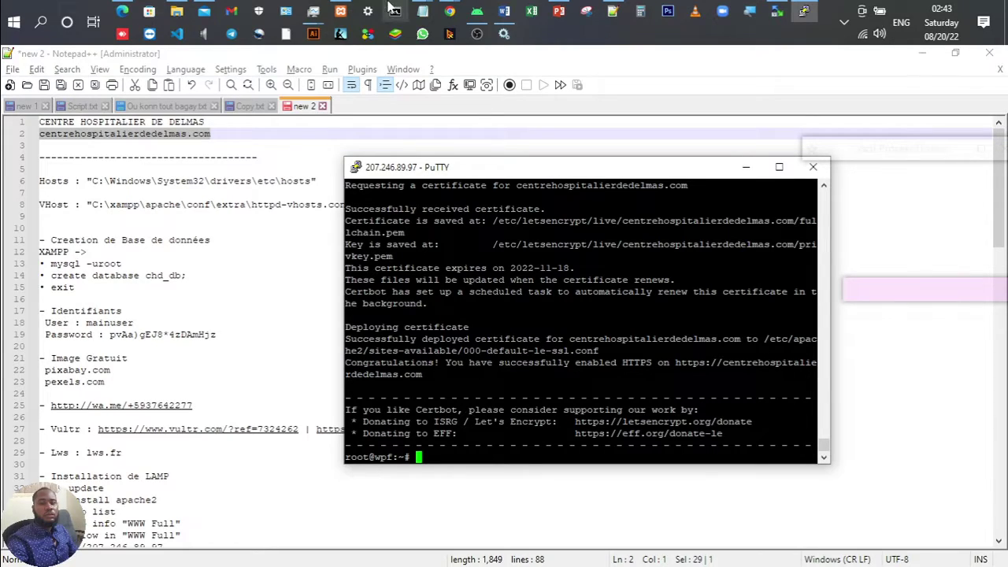
# Step: Reload the hospital site and verify its certificate, issued by R3, is valid until 11/18/22
pyautogui.moveTo(452, 11)
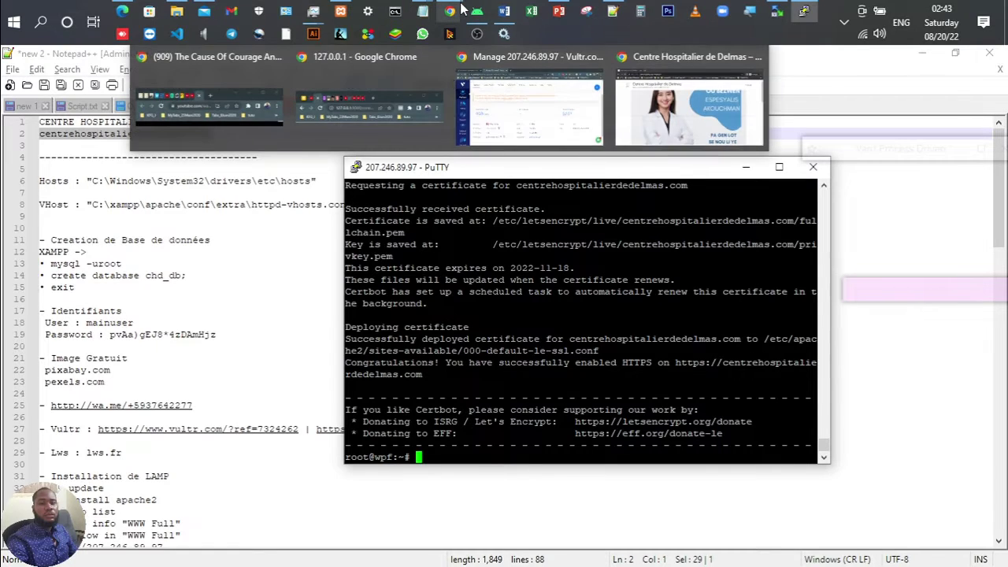
pyautogui.click(642, 88)
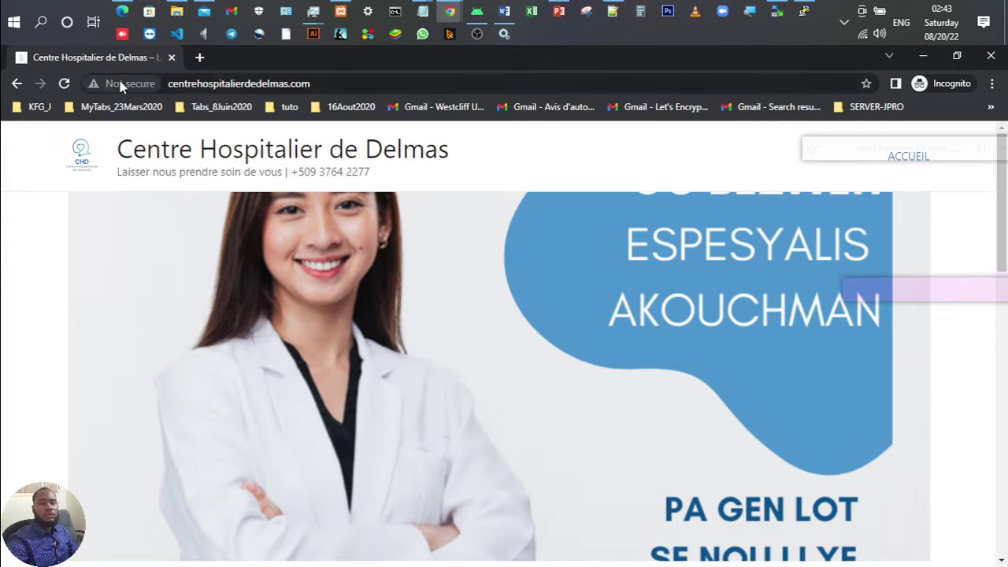
pyautogui.click(67, 84)
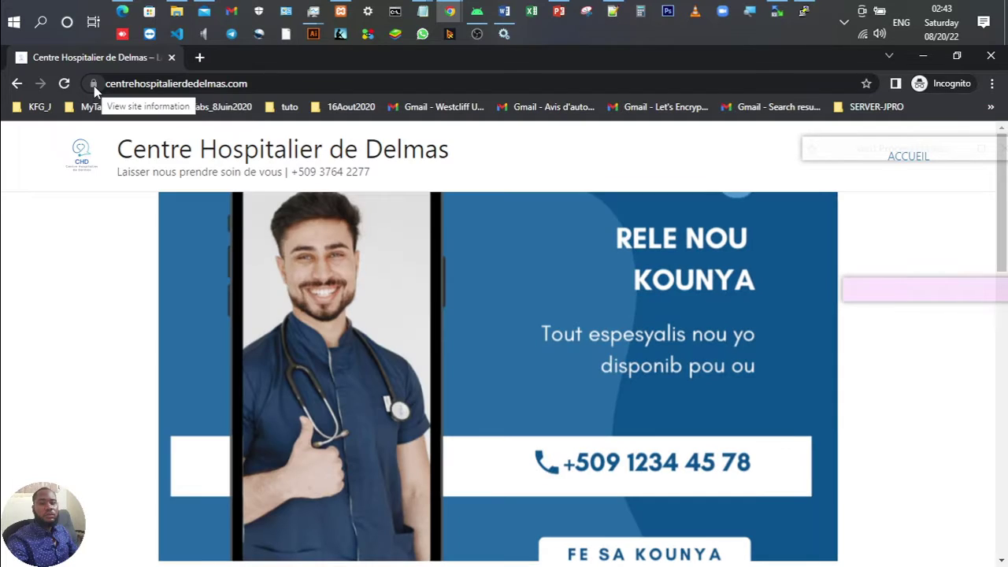
pyautogui.click(94, 84)
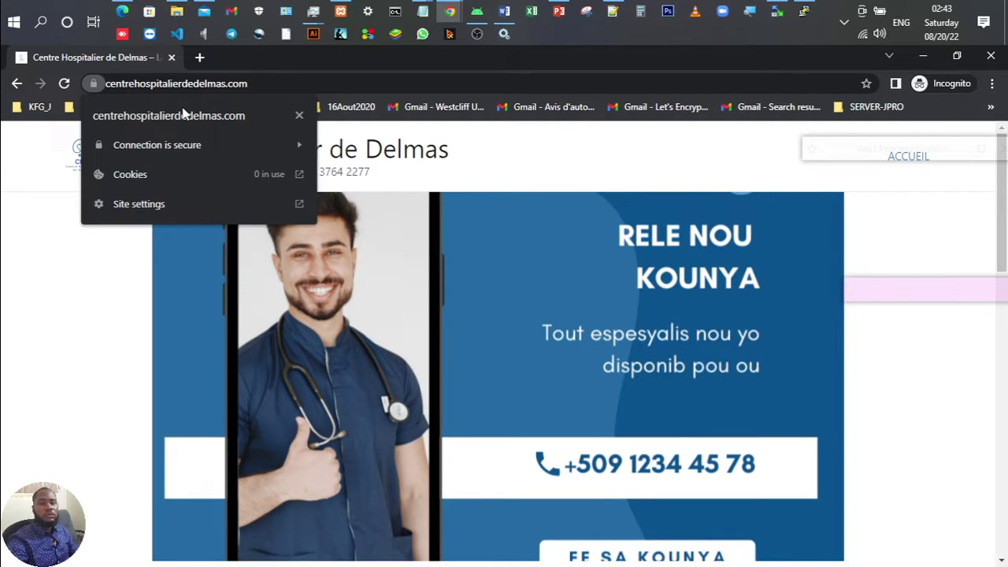
pyautogui.click(299, 145)
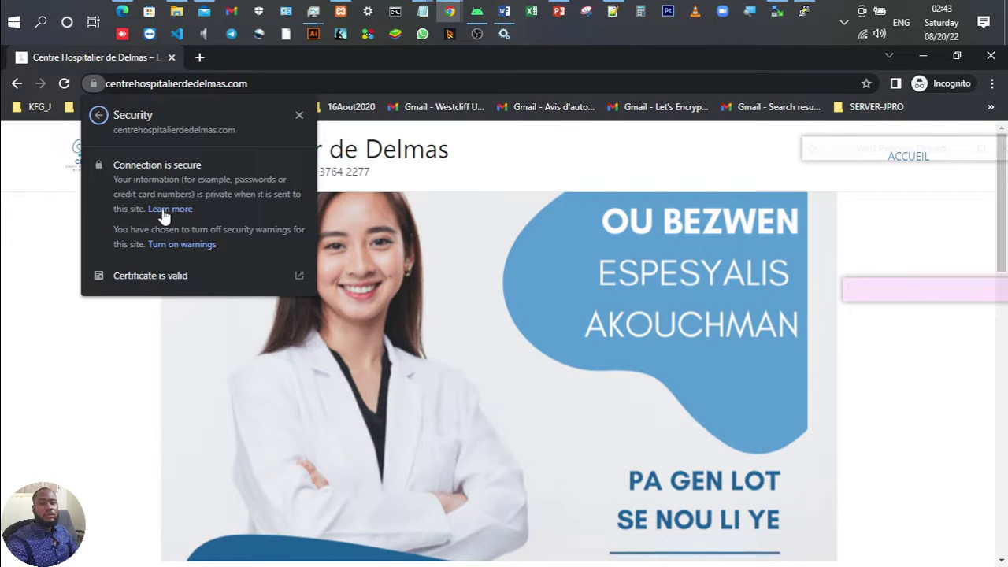
pyautogui.click(157, 275)
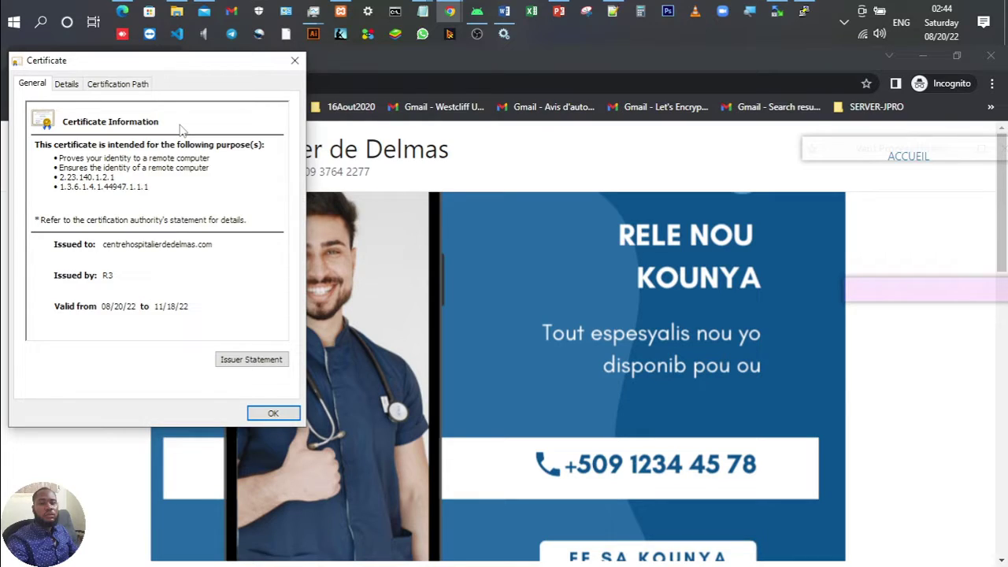
pyautogui.press('Escape')
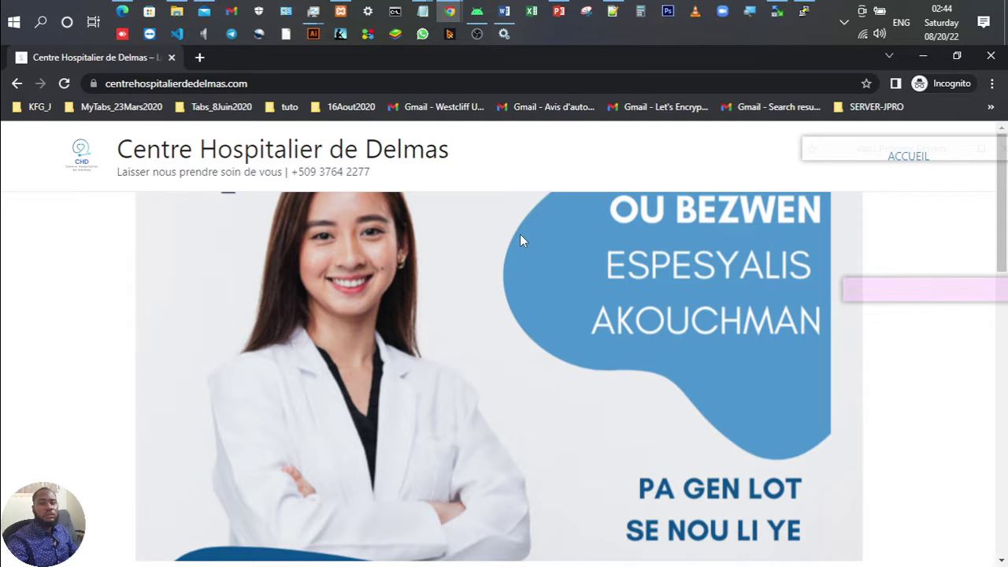
pyautogui.hotkey('alt', 'Tab')
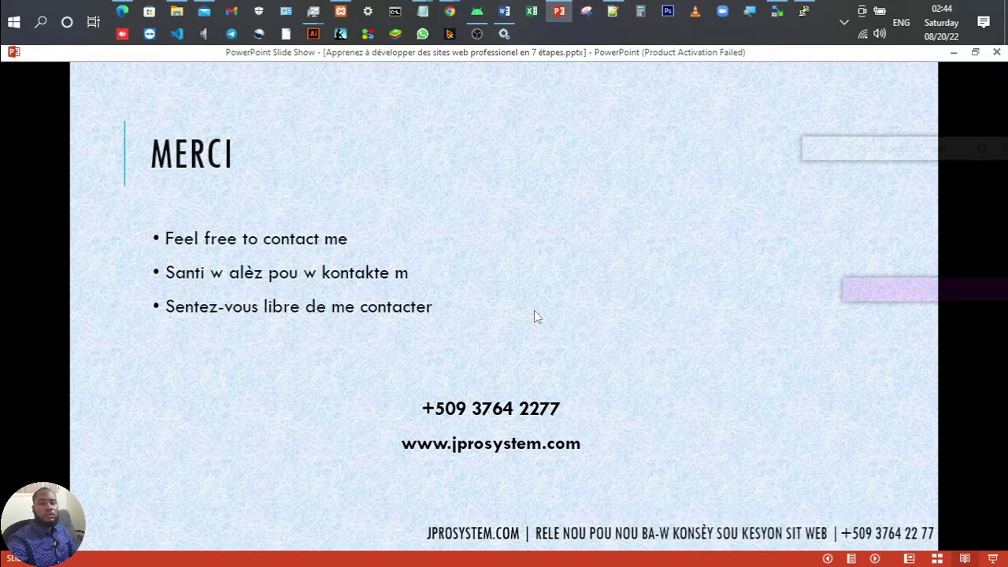
# Step: Go back to the '4- CONTRUCTION DU SITE' slide, then return to the hospital site in Chrome
pyautogui.press('Left')
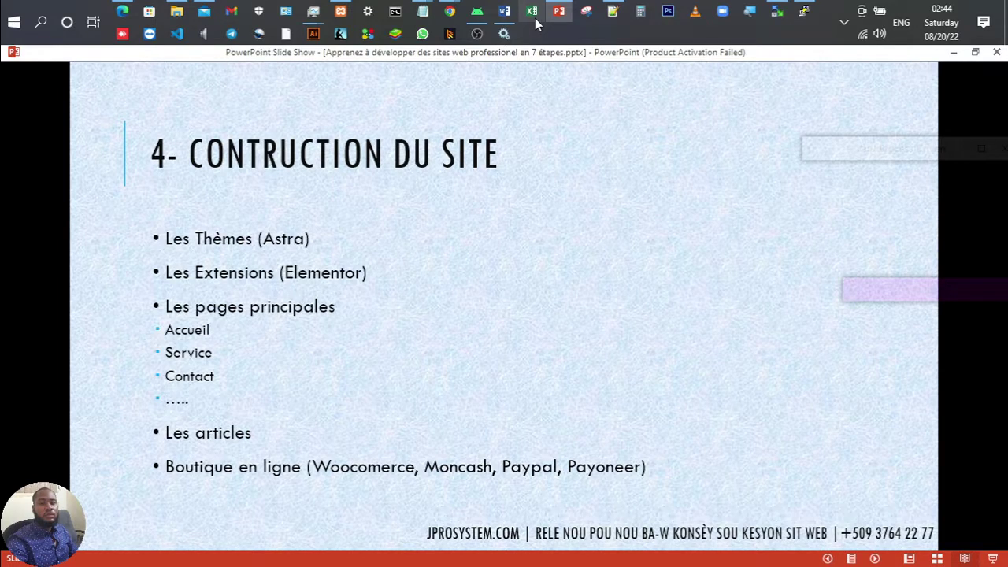
pyautogui.click(452, 11)
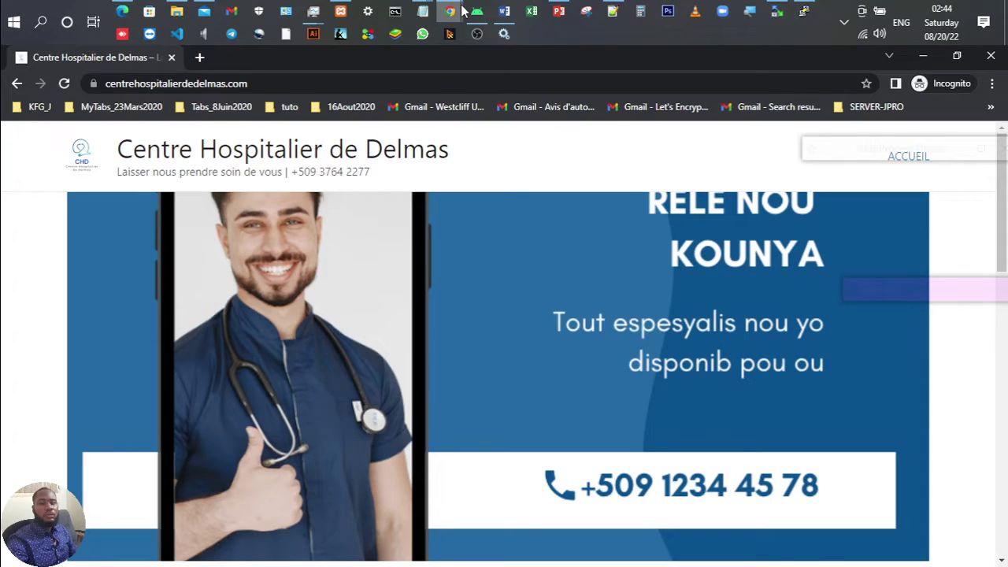
# Step: Glance at the Vultr server page, then append /wp-admin to the hospital site's address
pyautogui.moveTo(460, 11)
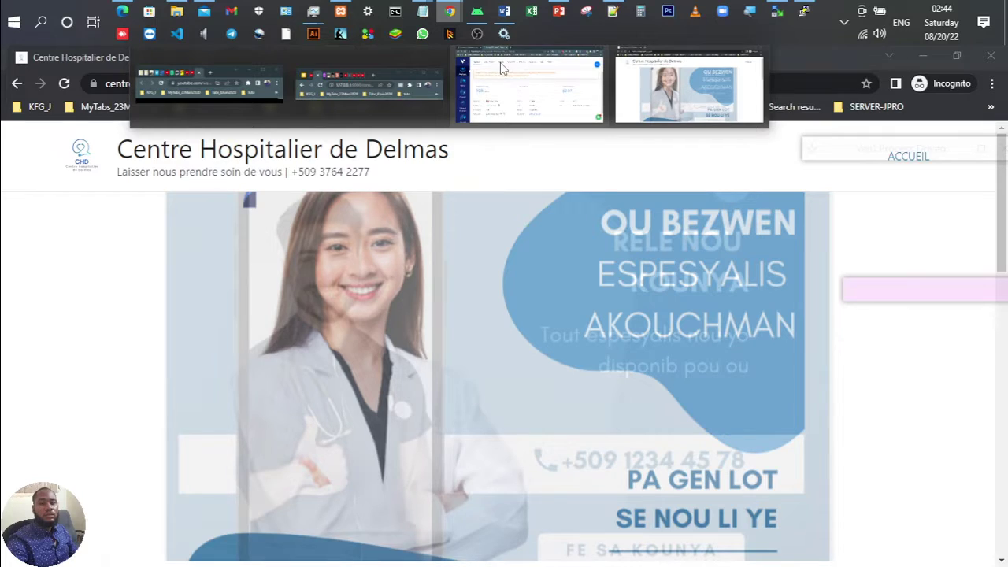
pyautogui.click(500, 63)
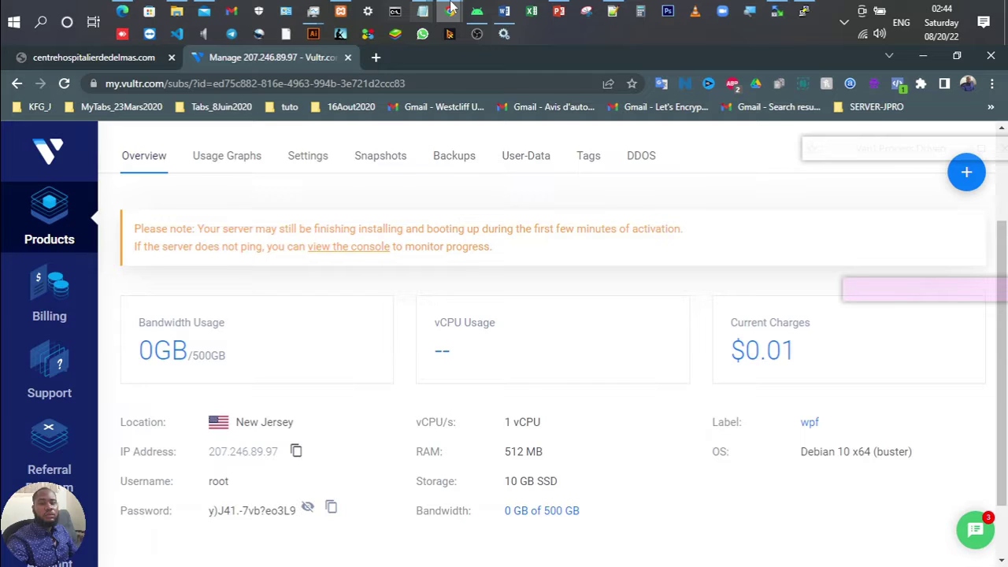
pyautogui.click(450, 9)
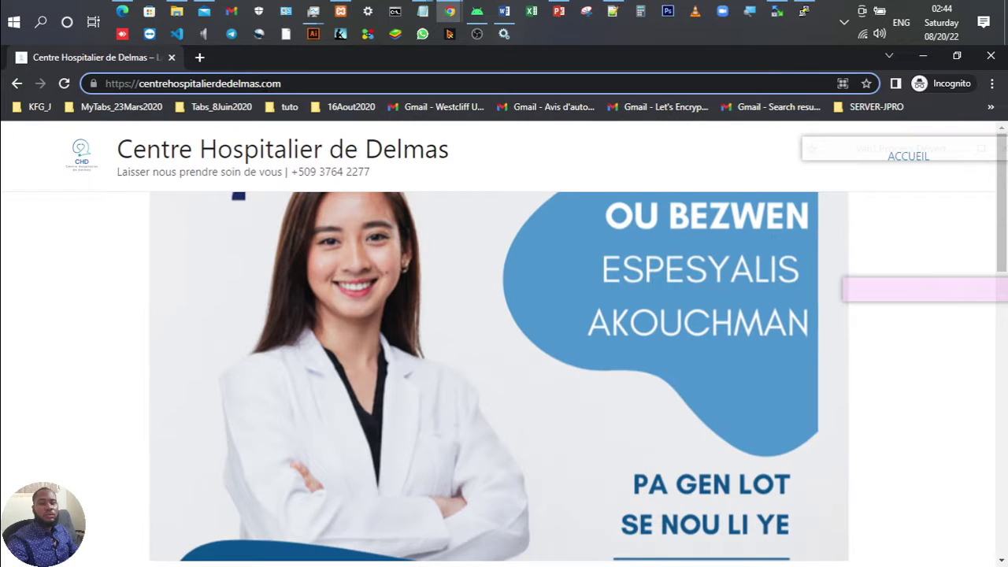
pyautogui.write('/wp')
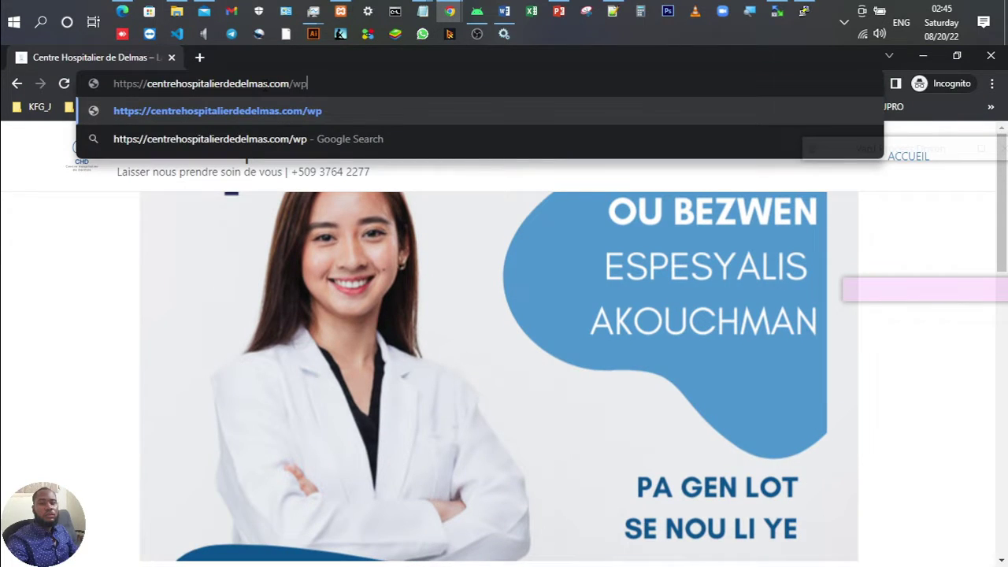
pyautogui.write('-admin')
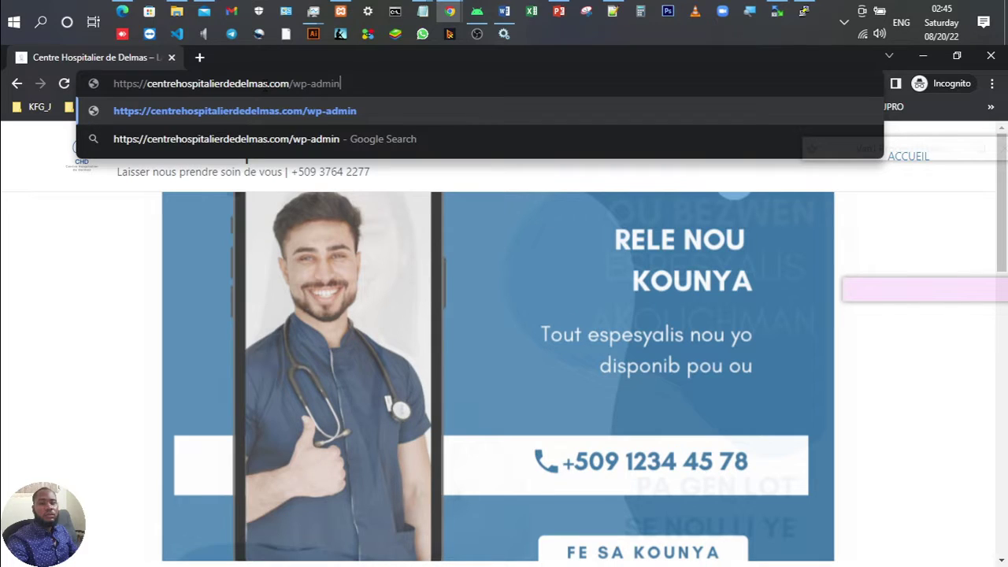
pyautogui.hotkey('alt', 'Tab')
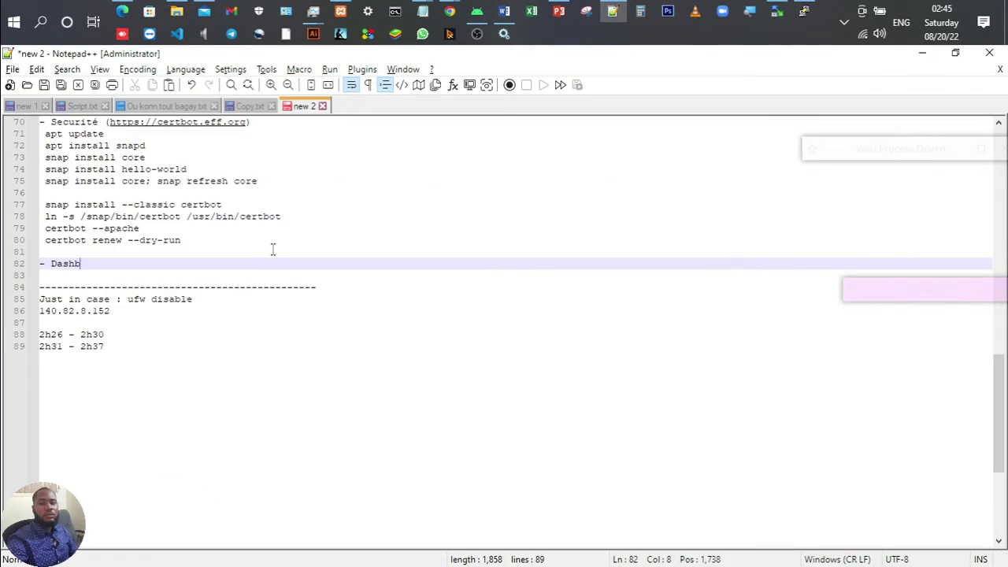
# Step: Finish the 'Dashboard' notes heading, paste the wp-admin URL beneath it and select it
pyautogui.write('oard')
pyautogui.write('WordPress  https://centrehospitalierdedelmas.com/wp-admin')
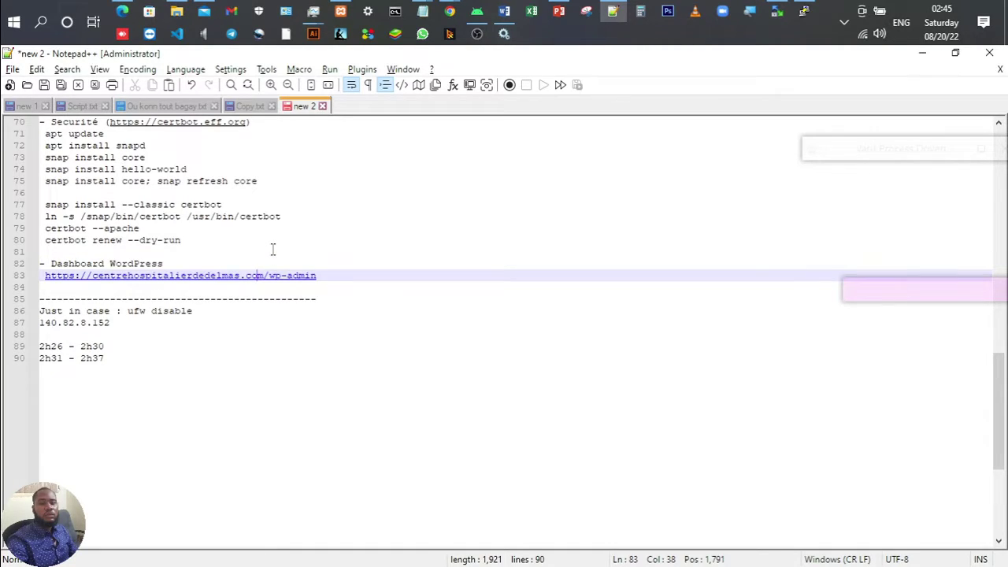
pyautogui.press('Right')
pyautogui.click(326, 277)
pyautogui.keyDown('shift'); pyautogui.click(44, 280); pyautogui.keyUp('shift')
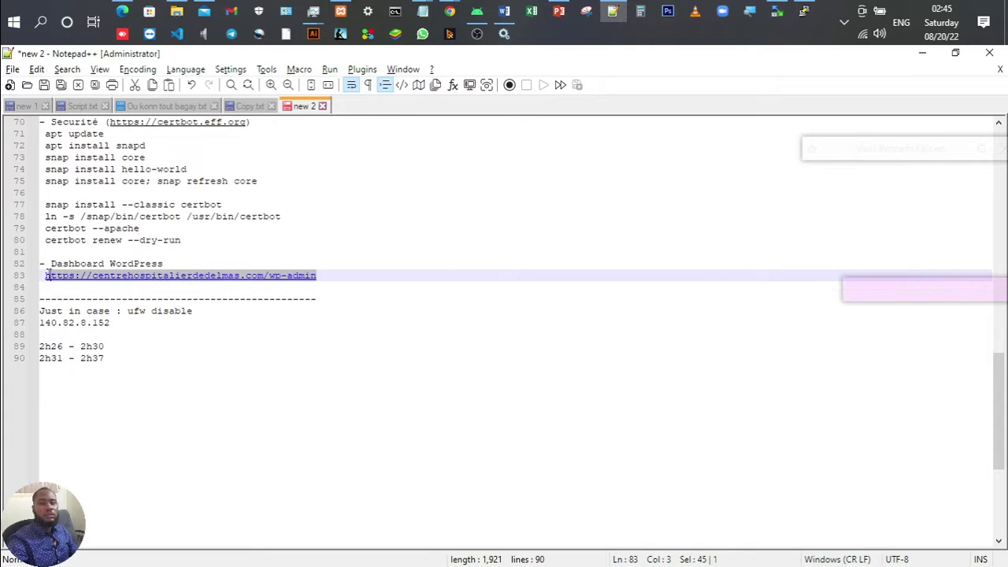
# Step: Open the wp-admin URL in a new incognito tab to reach the WordPress login page
pyautogui.hotkey('alt', 'Tab')
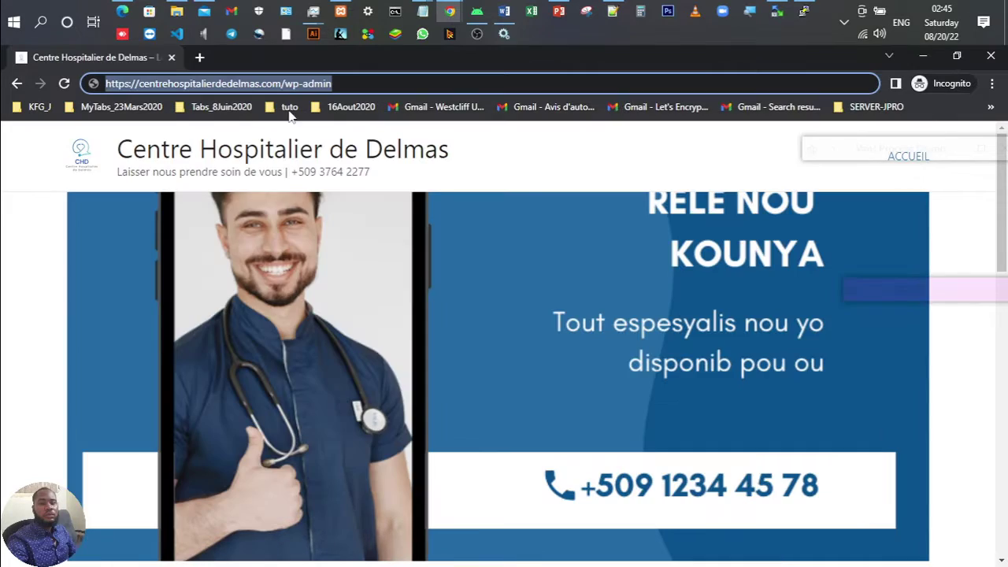
pyautogui.click(392, 78)
pyautogui.click(6, 166)
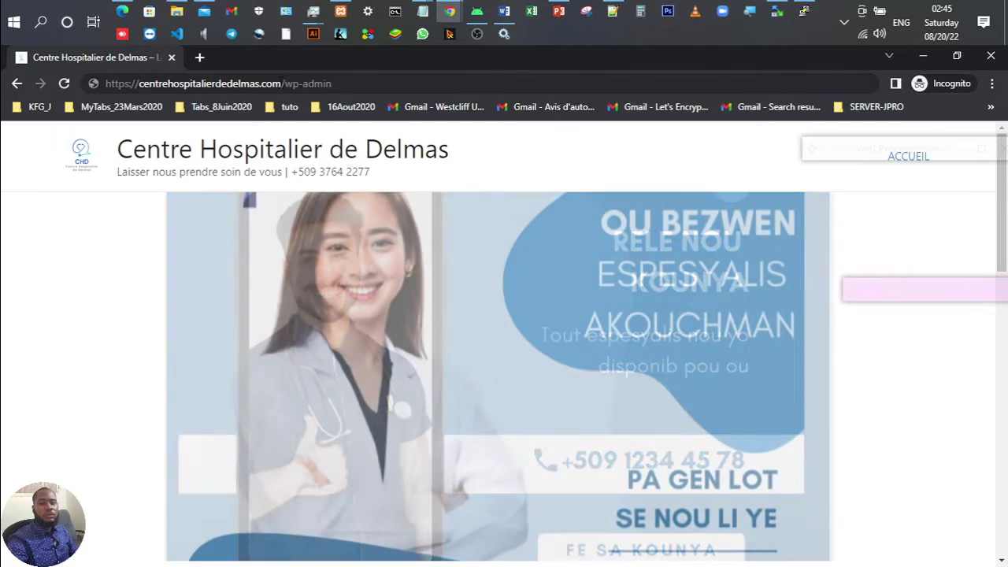
pyautogui.click(282, 83)
pyautogui.hotkey('ctrl', 'c')
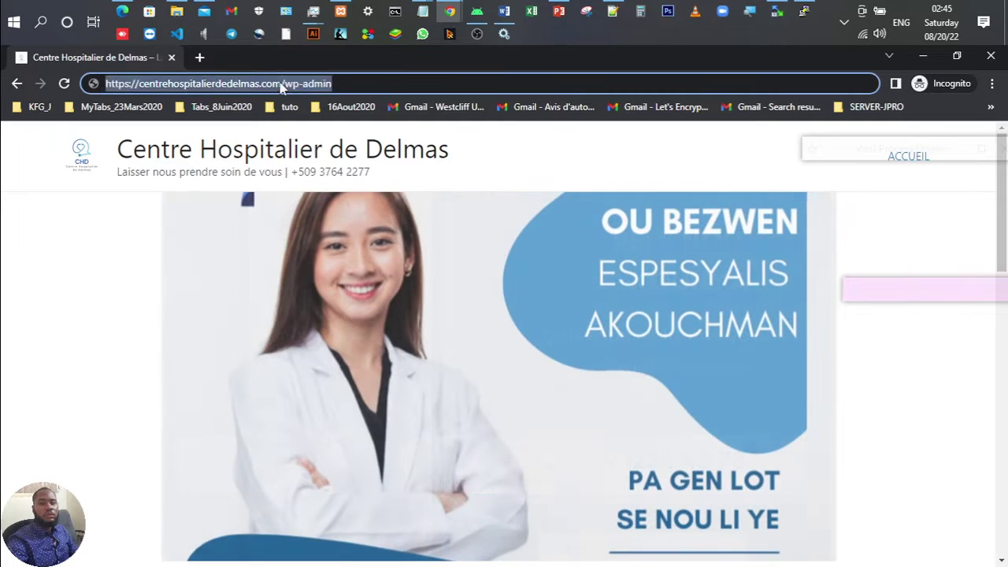
pyautogui.click(284, 83)
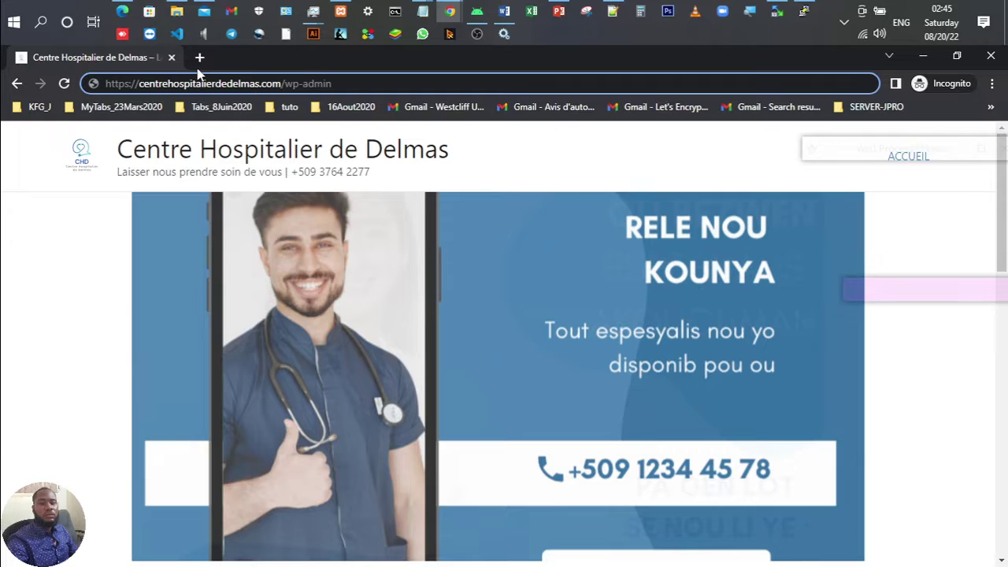
pyautogui.click(198, 60)
pyautogui.hotkey('ctrl', 'v')
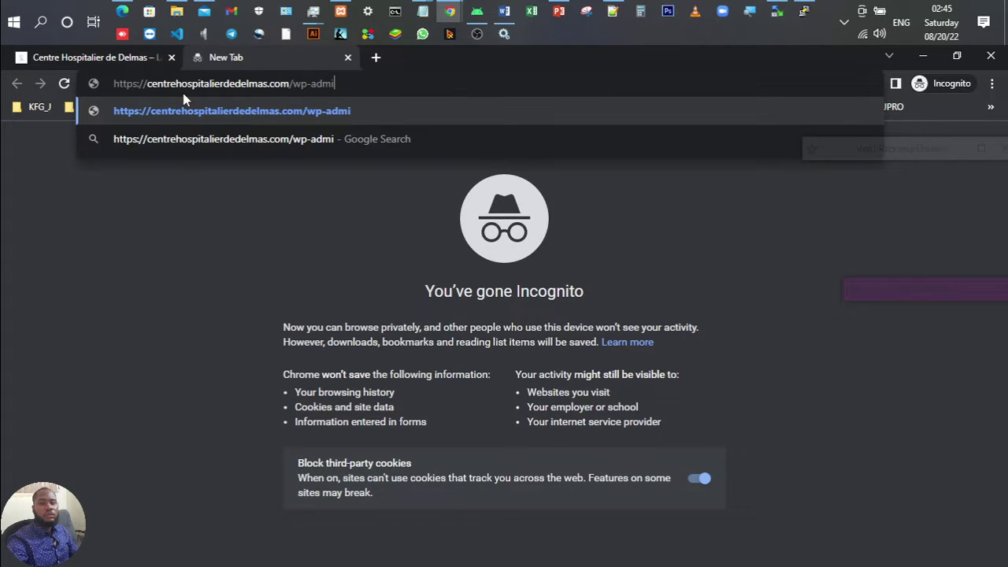
pyautogui.press('Return')
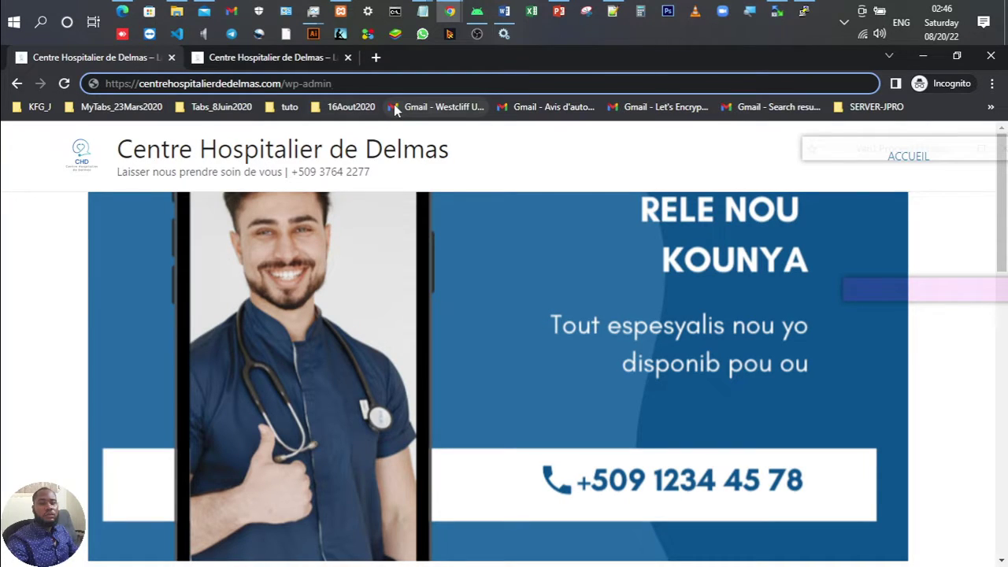
pyautogui.press('Return')
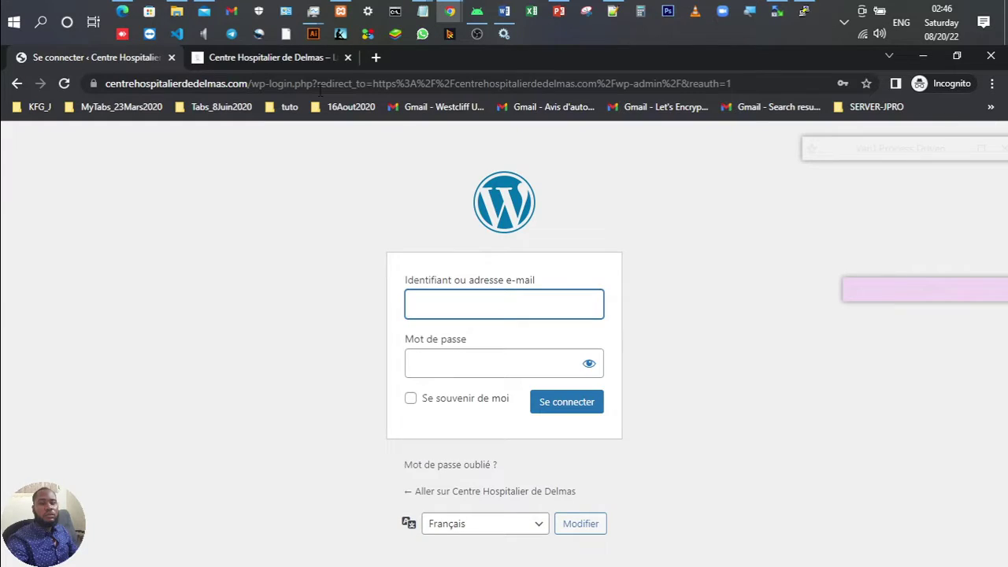
# Step: Add 'WordPress' to the Identifiants heading in the notes file
pyautogui.click(436, 304)
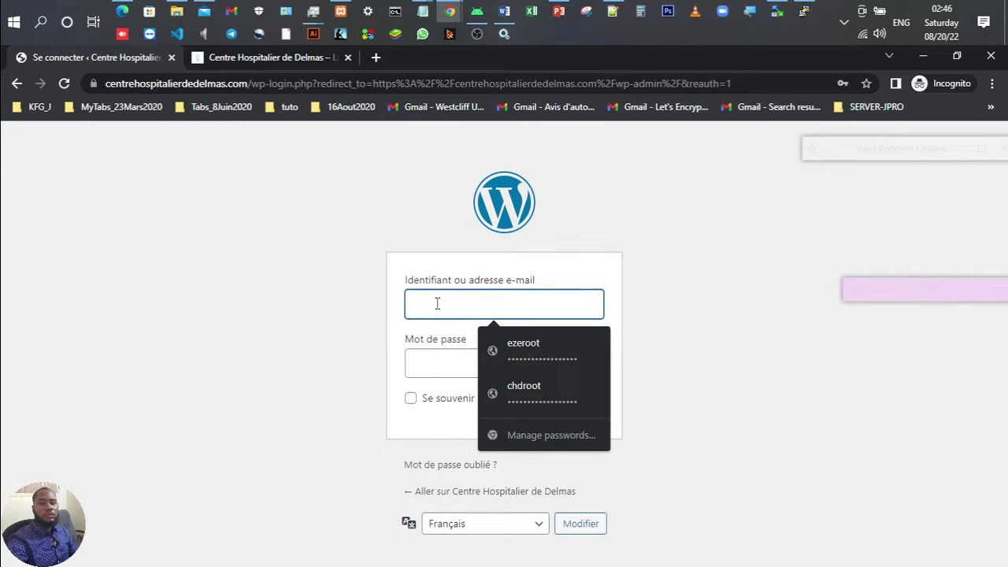
pyautogui.hotkey('alt', 'Tab')
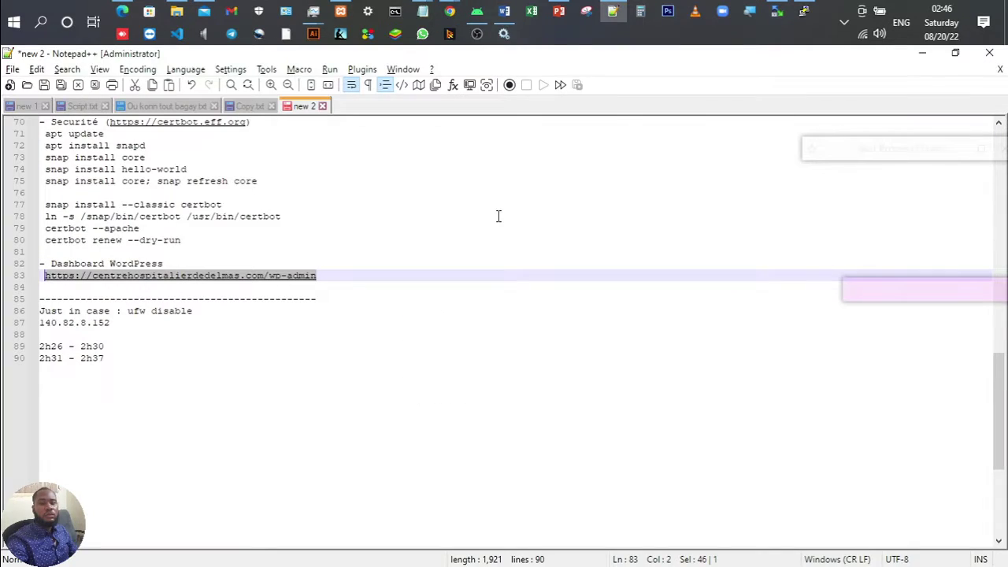
pyautogui.scroll(20, 498, 216)
pyautogui.click(206, 275)
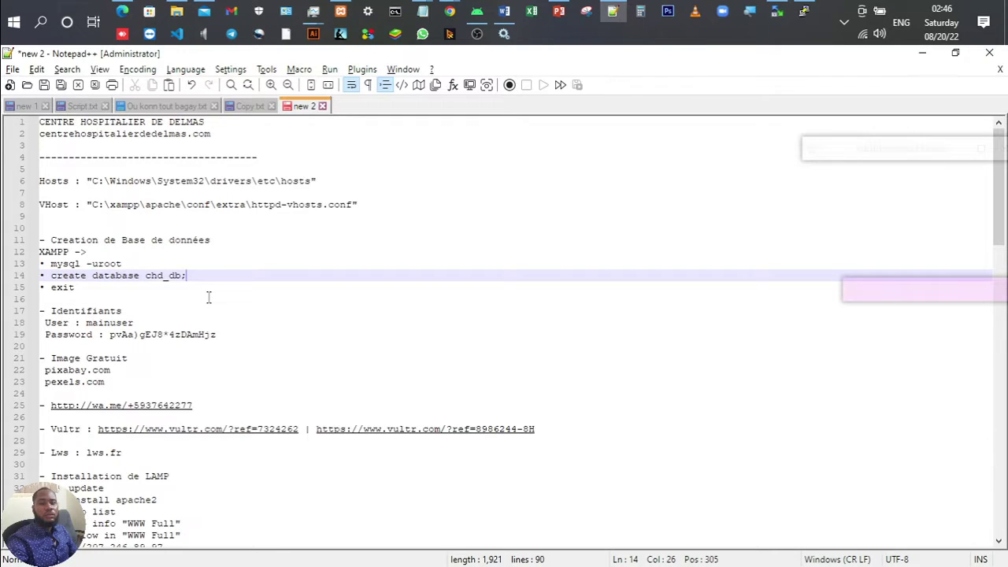
pyautogui.scroll(-5, 209, 297)
pyautogui.scroll(5, 148, 236)
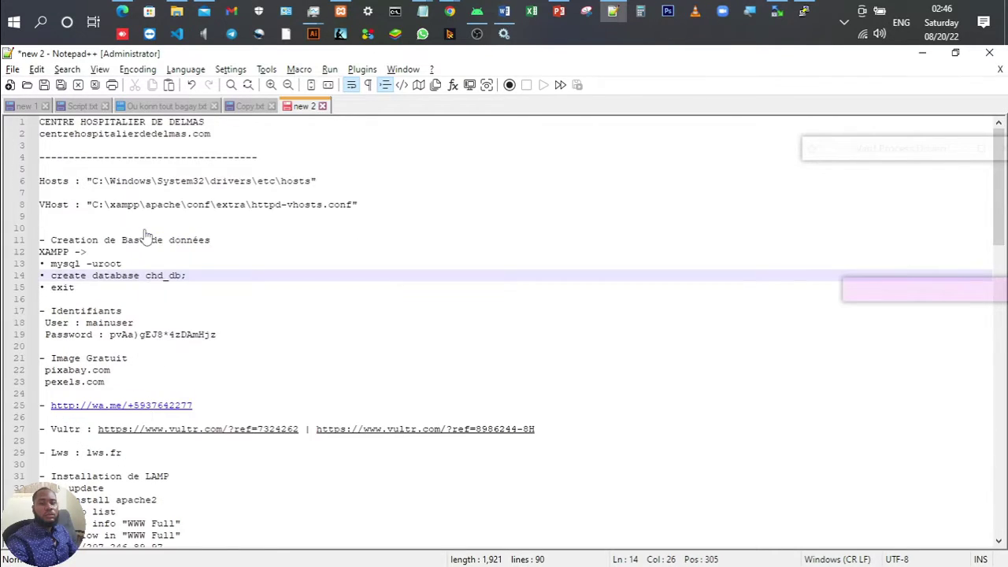
pyautogui.click(148, 312)
pyautogui.write('W')
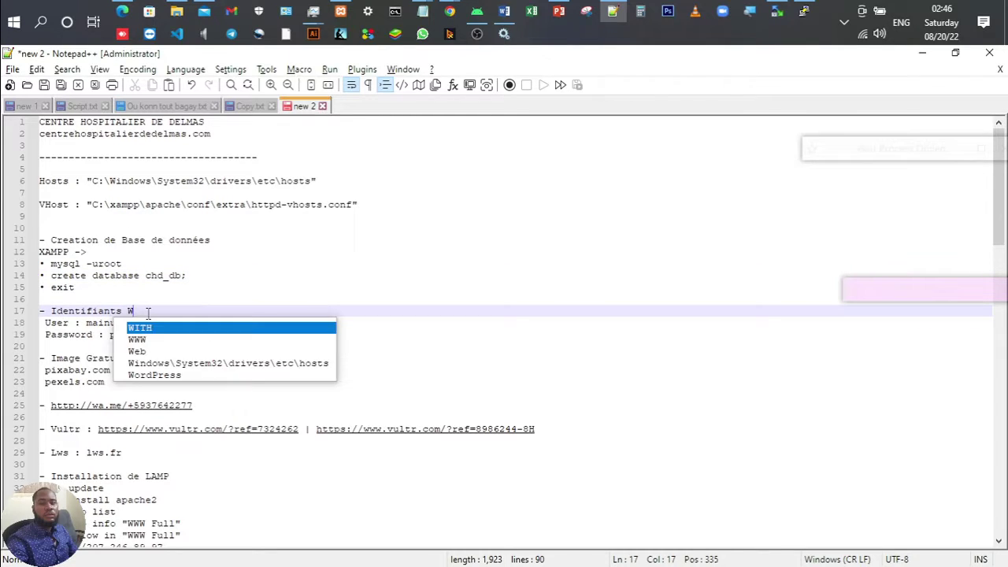
pyautogui.write('ordPress')
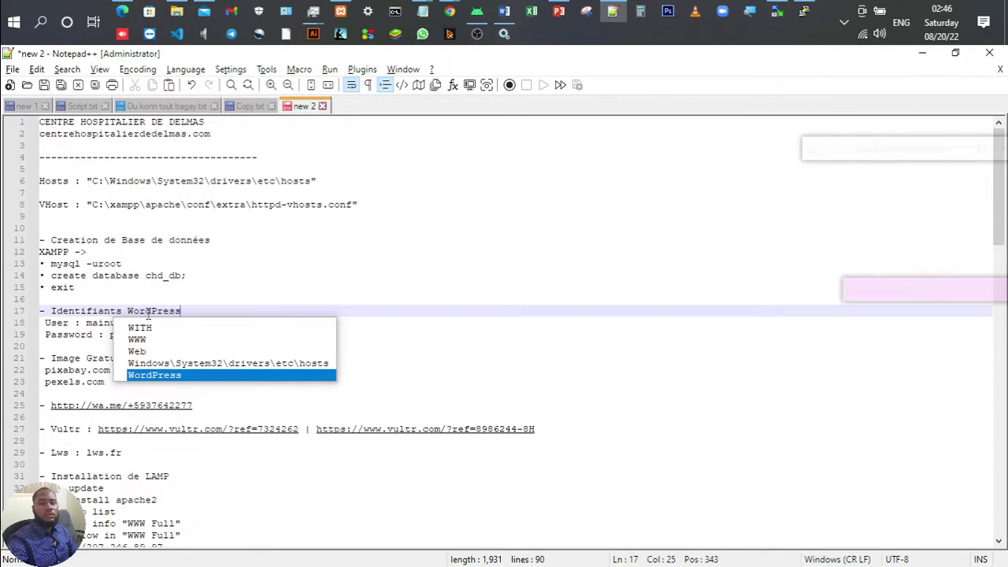
pyautogui.click(280, 214)
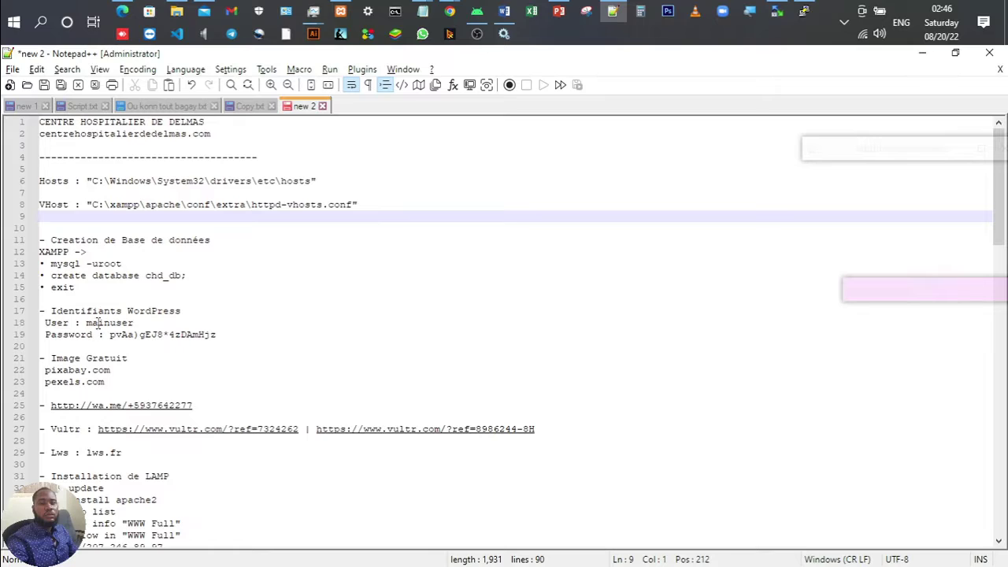
# Step: Copy the stored WordPress username into the login form's username field
pyautogui.click(99, 329)
pyautogui.doubleClick(100, 327)
pyautogui.hotkey('ctrl', 'c')
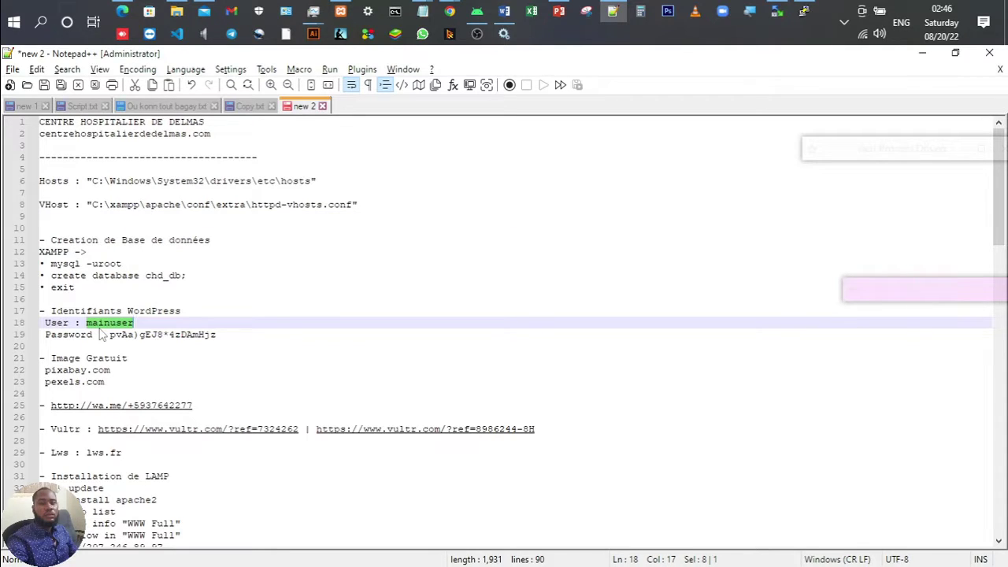
pyautogui.hotkey('alt', 'Tab')
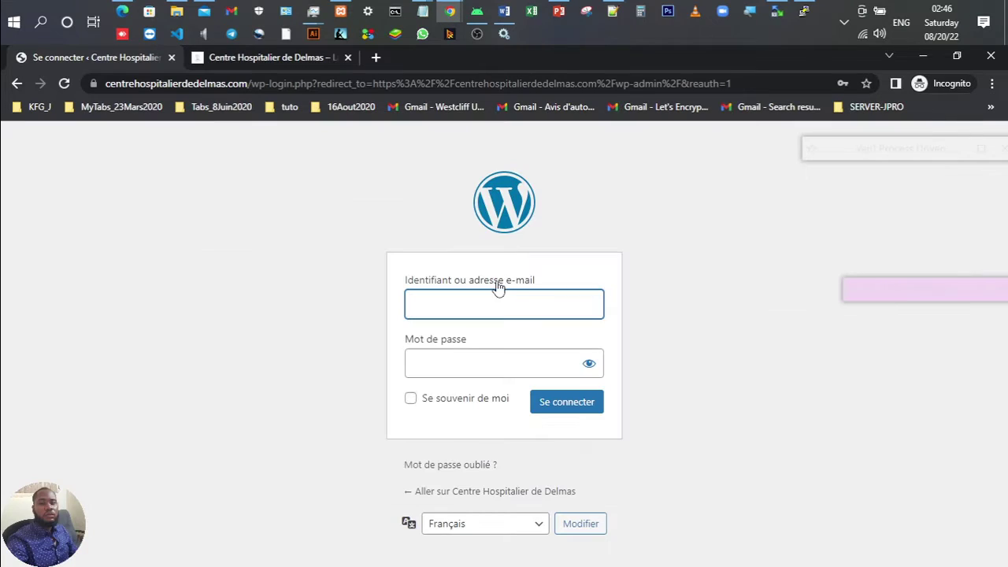
pyautogui.click(494, 298)
pyautogui.hotkey('ctrl', 'v')
# Step: Paste the stored WordPress password into the login form and sign in
pyautogui.hotkey('alt', 'Tab')
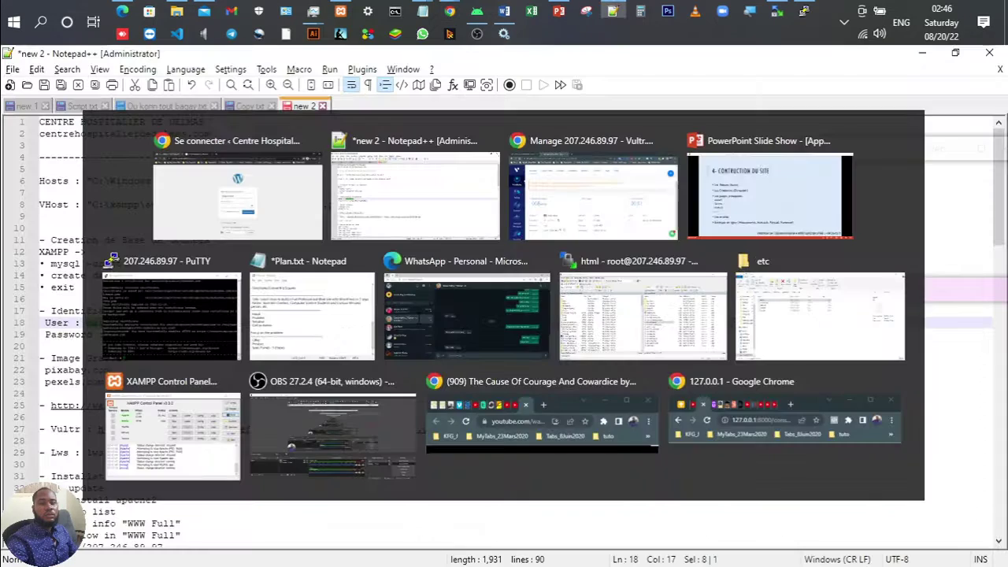
pyautogui.click(226, 337)
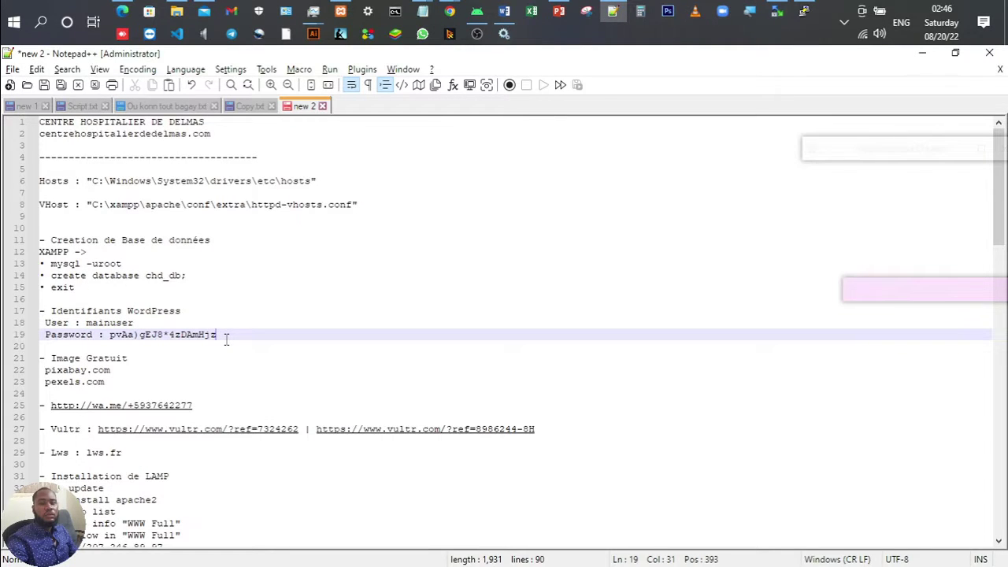
pyautogui.moveTo(226, 337); pyautogui.dragTo(112, 340)
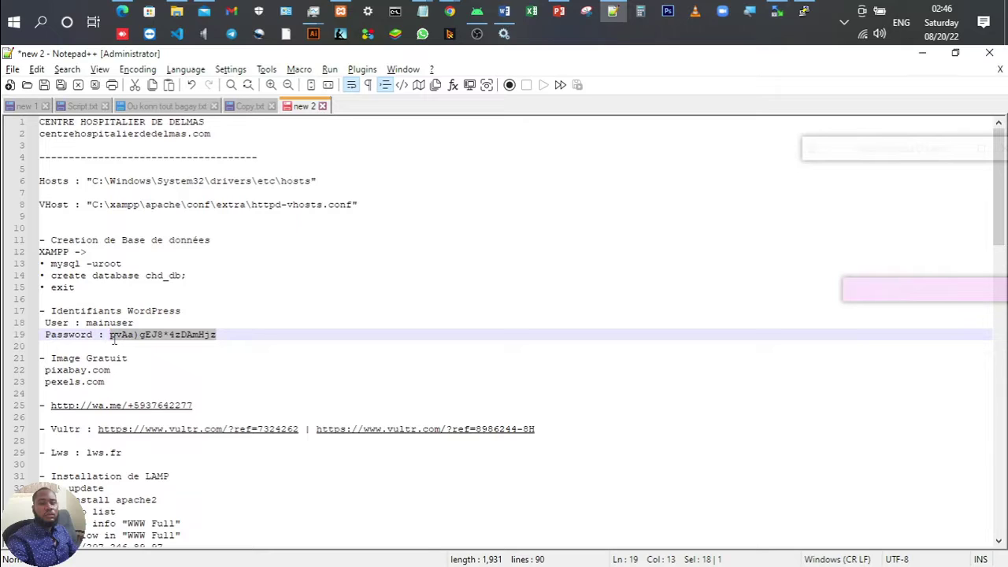
pyautogui.hotkey('alt', 'Tab')
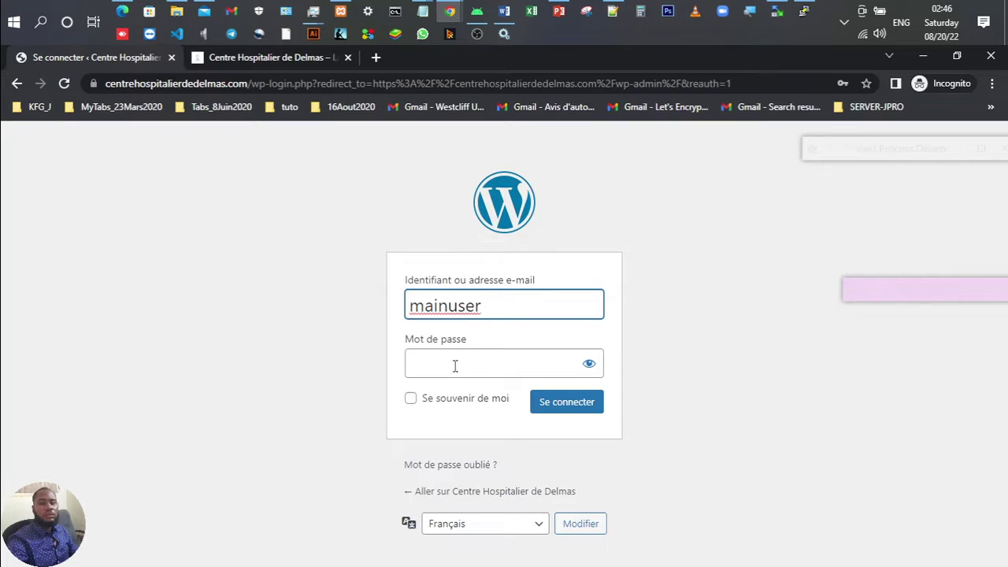
pyautogui.click(455, 366)
pyautogui.hotkey('ctrl', 'v')
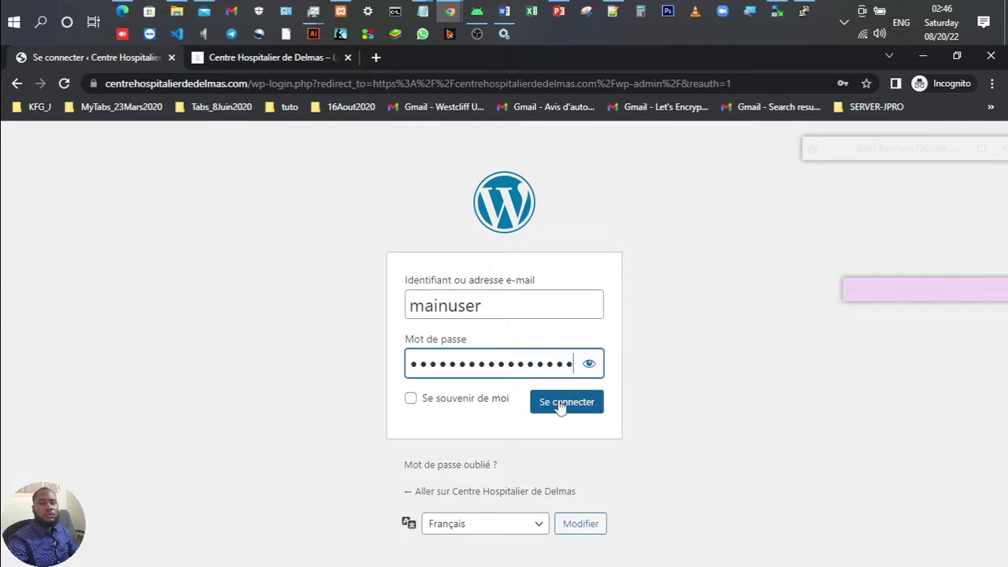
pyautogui.click(561, 404)
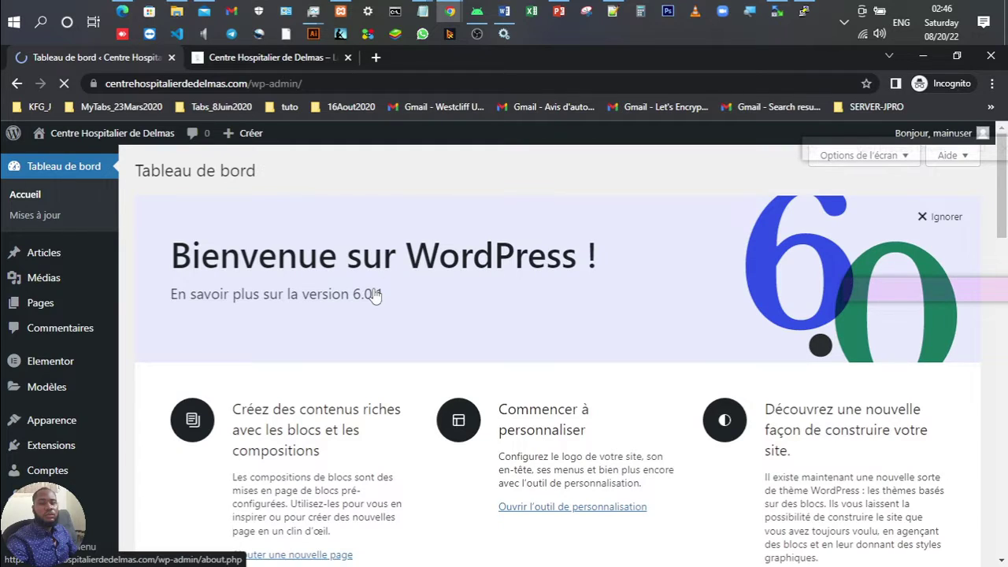
# Step: Scroll the Tableau de bord, preview the live homepage in the second tab, then return
pyautogui.scroll(-6, 375, 294)
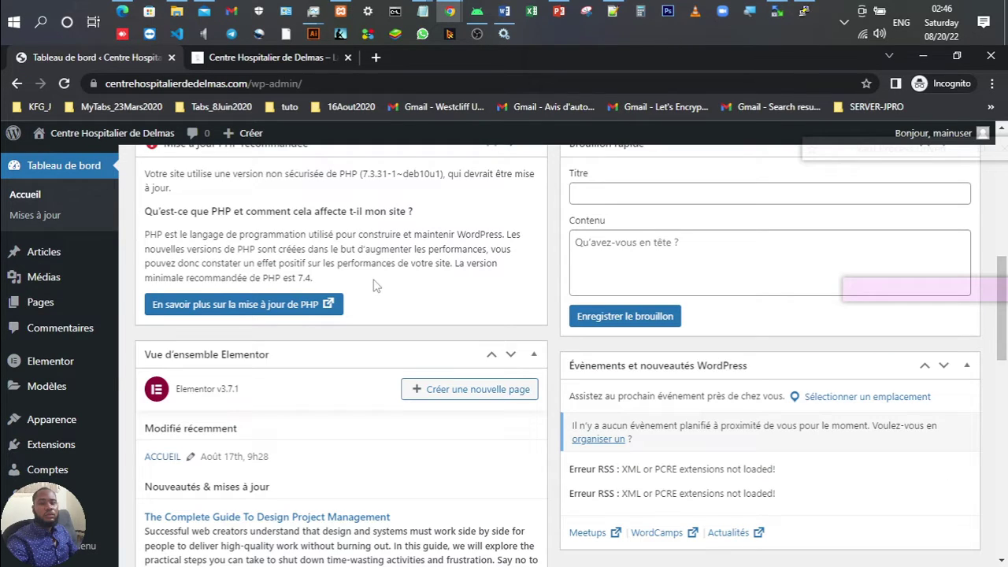
pyautogui.scroll(6, 375, 286)
pyautogui.scroll(-4, 374, 286)
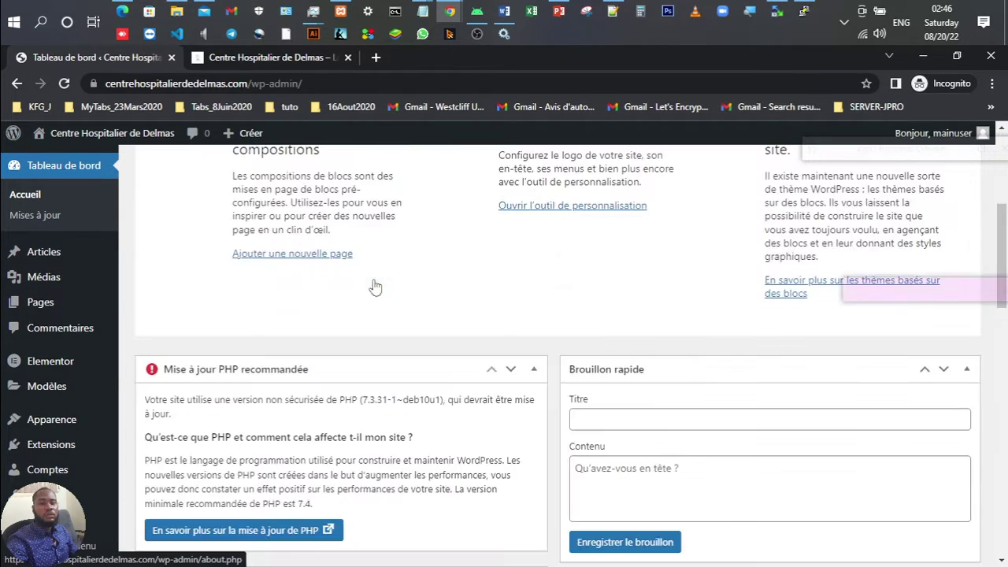
pyautogui.scroll(-4, 375, 283)
pyautogui.scroll(2, 375, 280)
pyautogui.scroll(2, 373, 280)
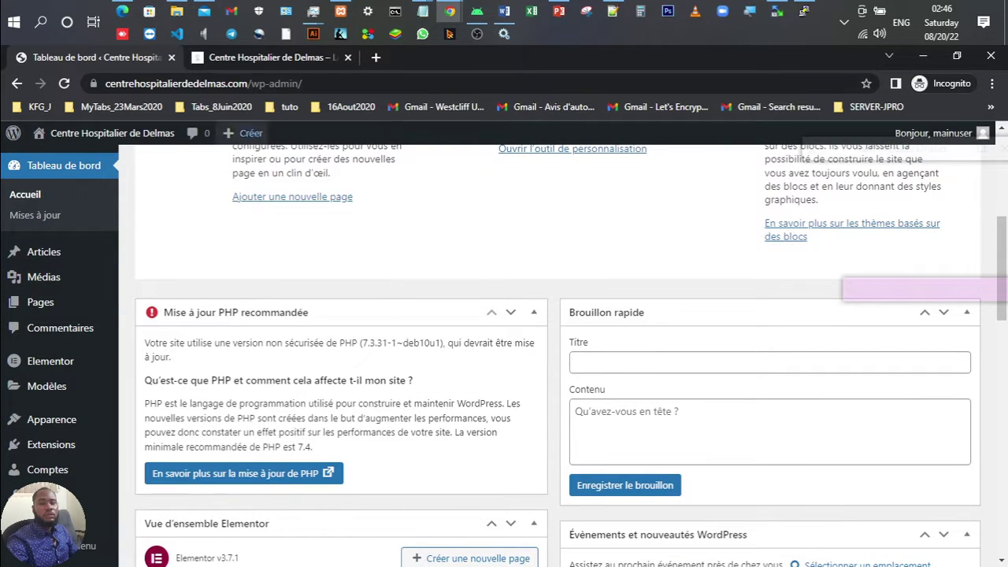
pyautogui.click(224, 62)
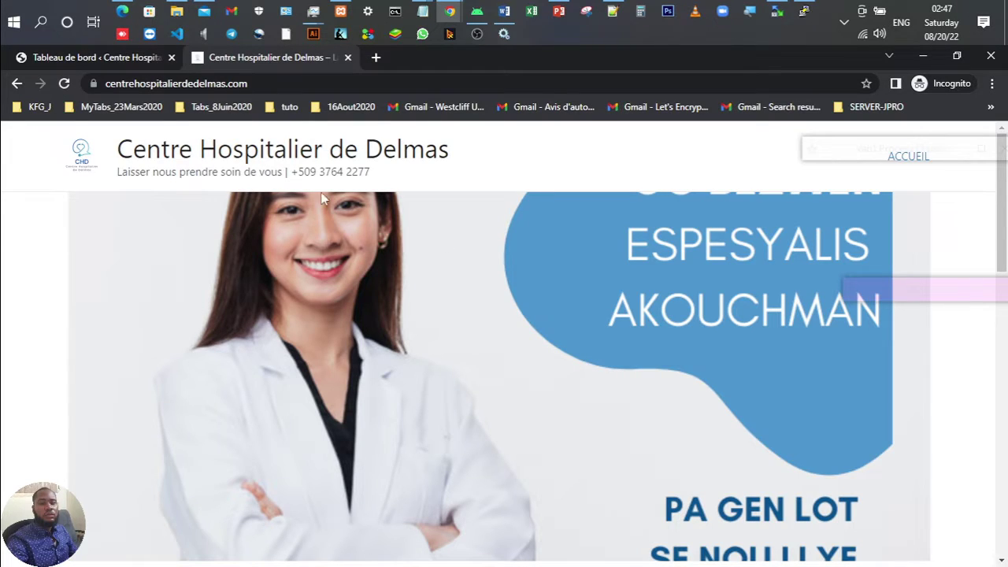
pyautogui.click(124, 61)
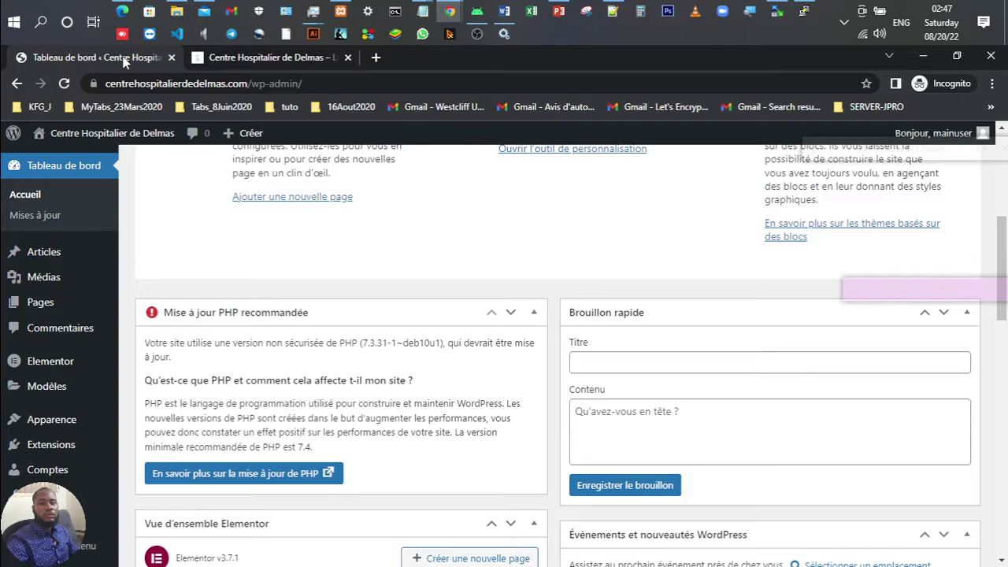
pyautogui.moveTo(74, 260)
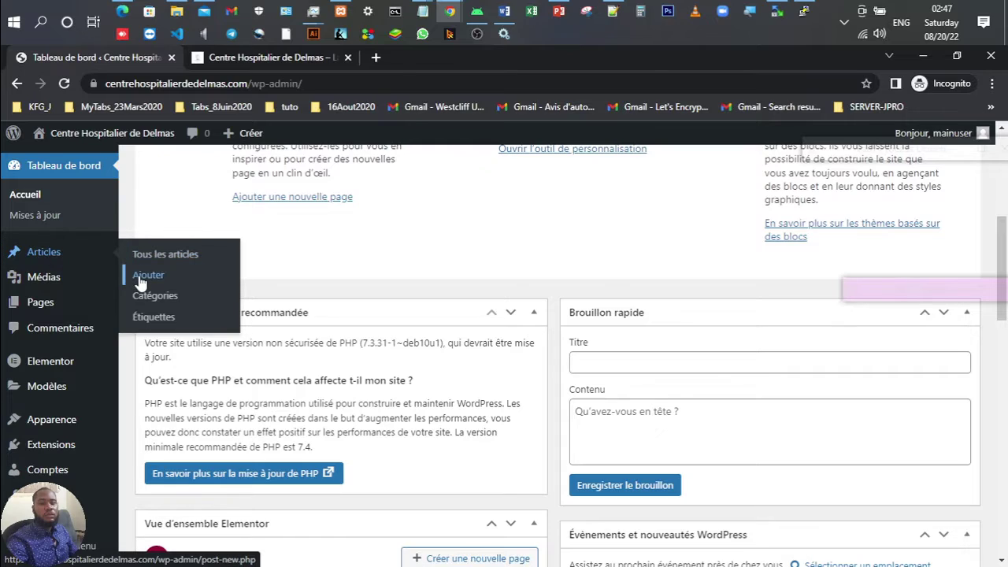
# Step: Create a new post via Articles > Ajouter and open it with Modifier avec Elementor
pyautogui.click(140, 279)
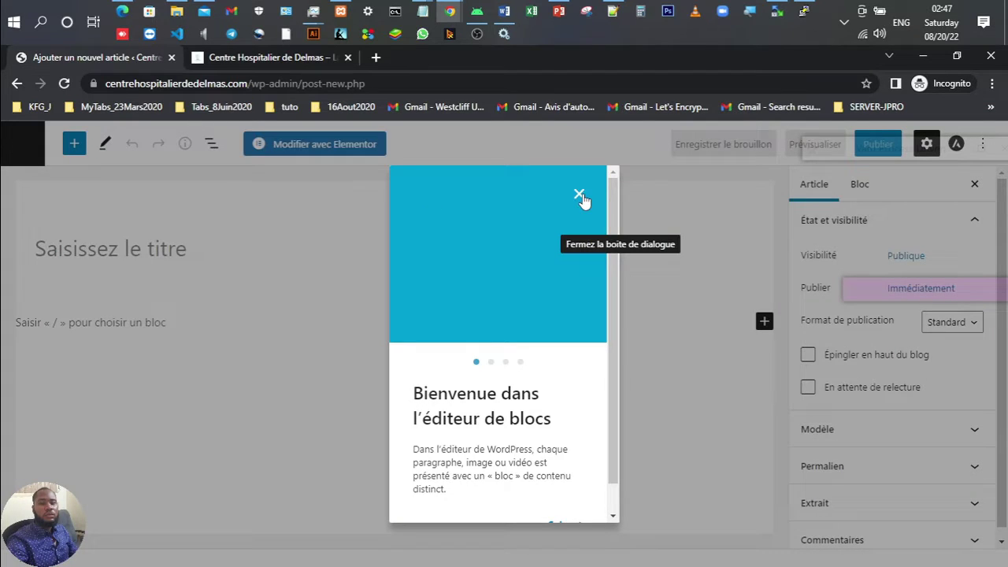
pyautogui.click(579, 195)
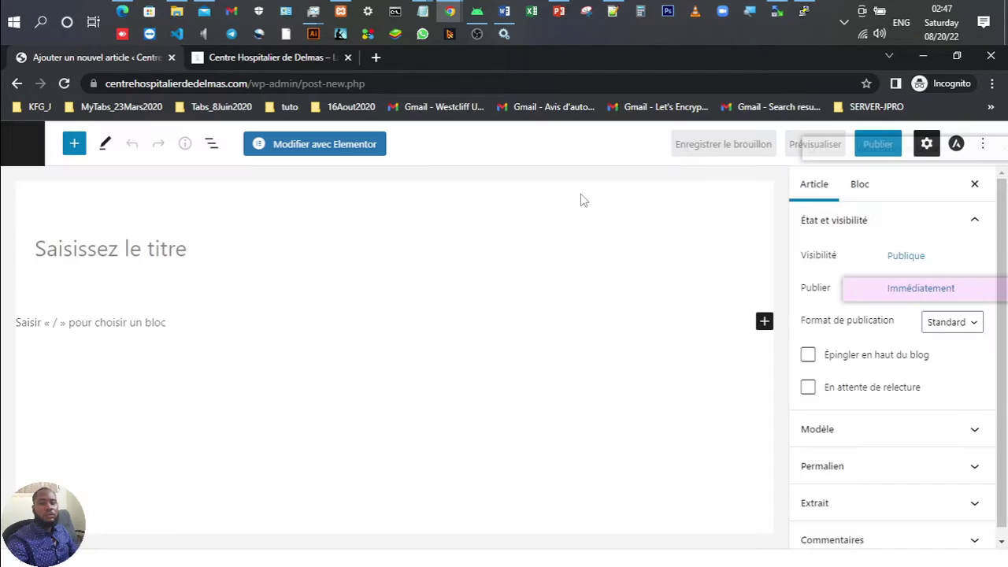
pyautogui.click(344, 147)
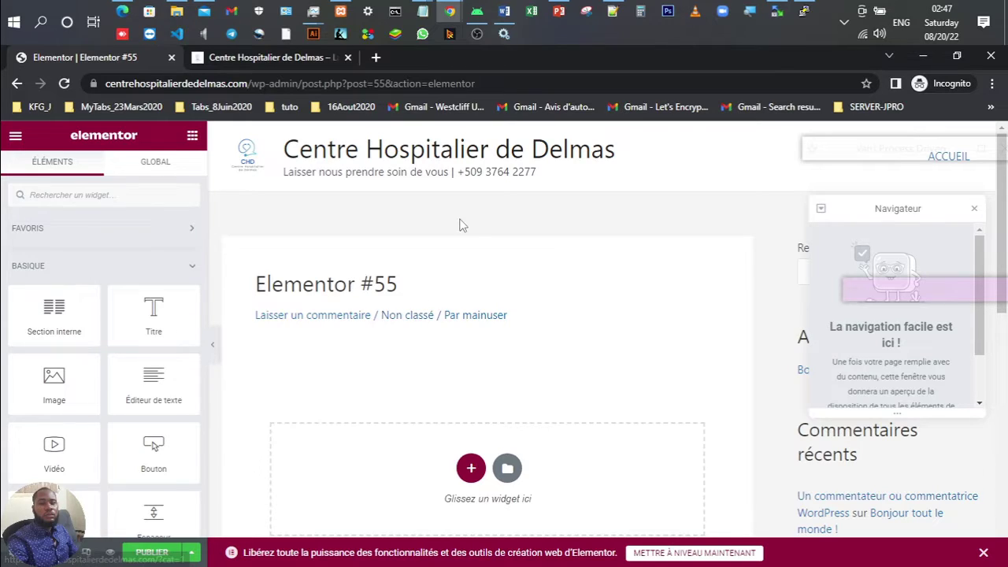
# Step: Add a single-column section with a centred heading 'Pourquoi manger des légumes'
pyautogui.click(470, 469)
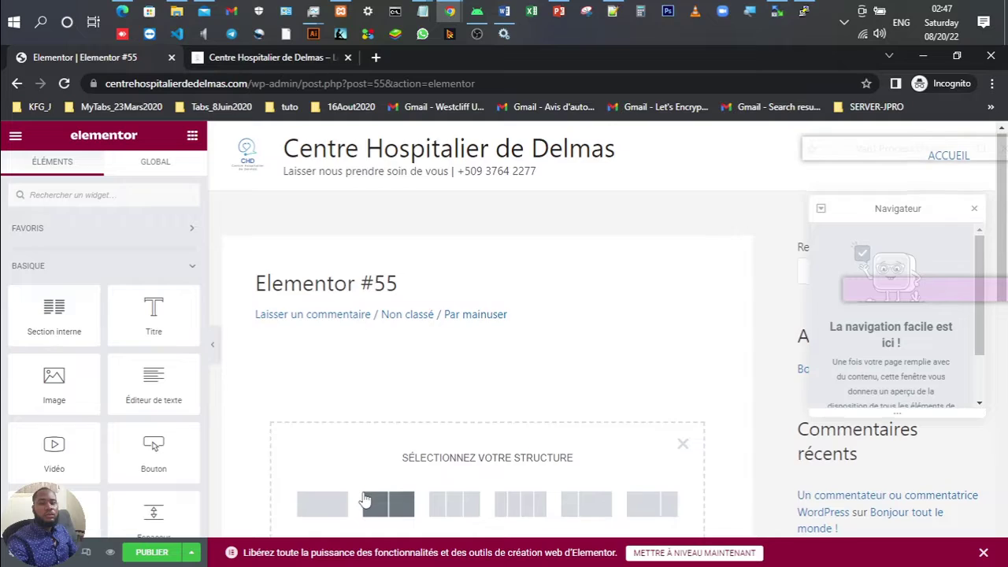
pyautogui.scroll(-2, 334, 358)
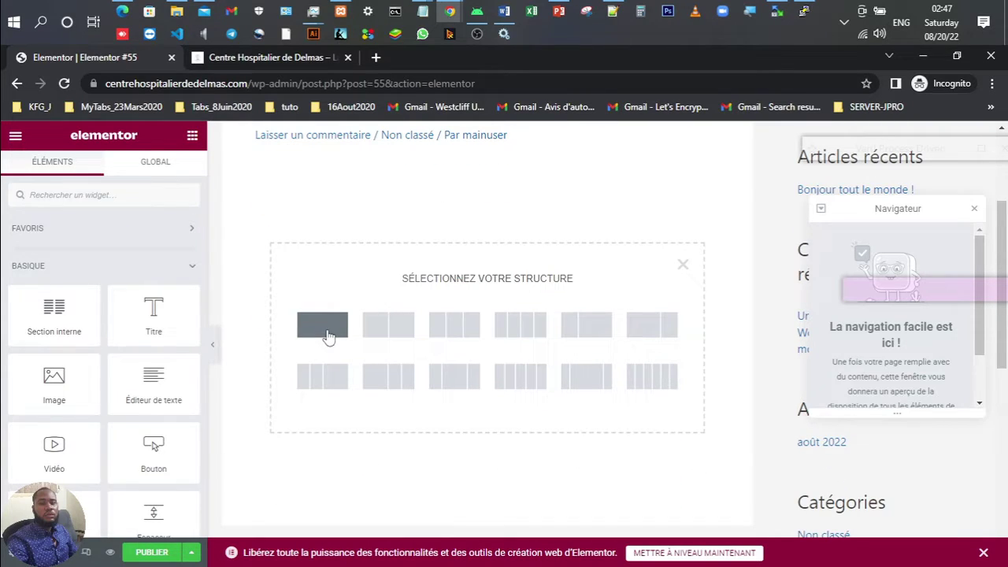
pyautogui.click(299, 337)
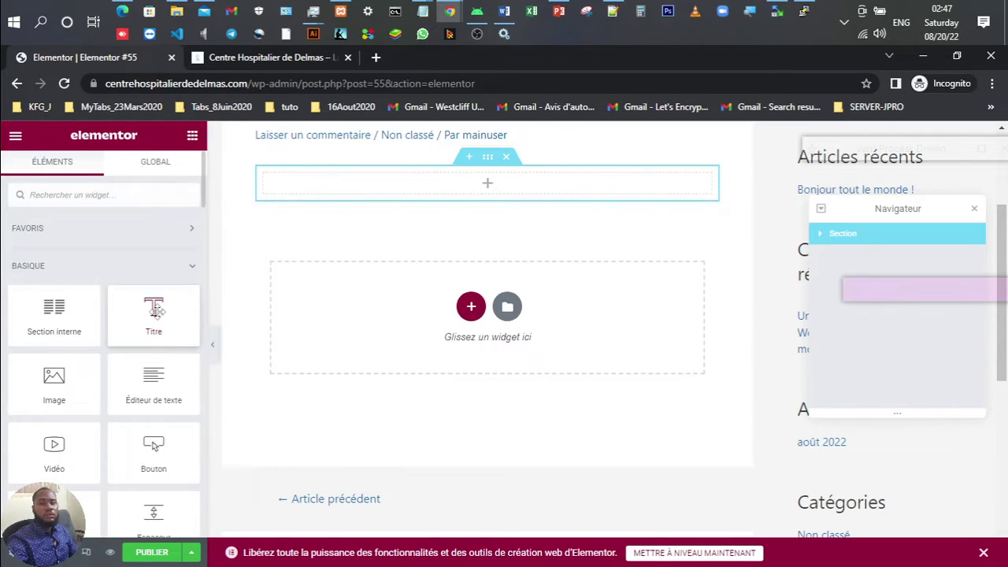
pyautogui.moveTo(153, 313); pyautogui.dragTo(470, 183)
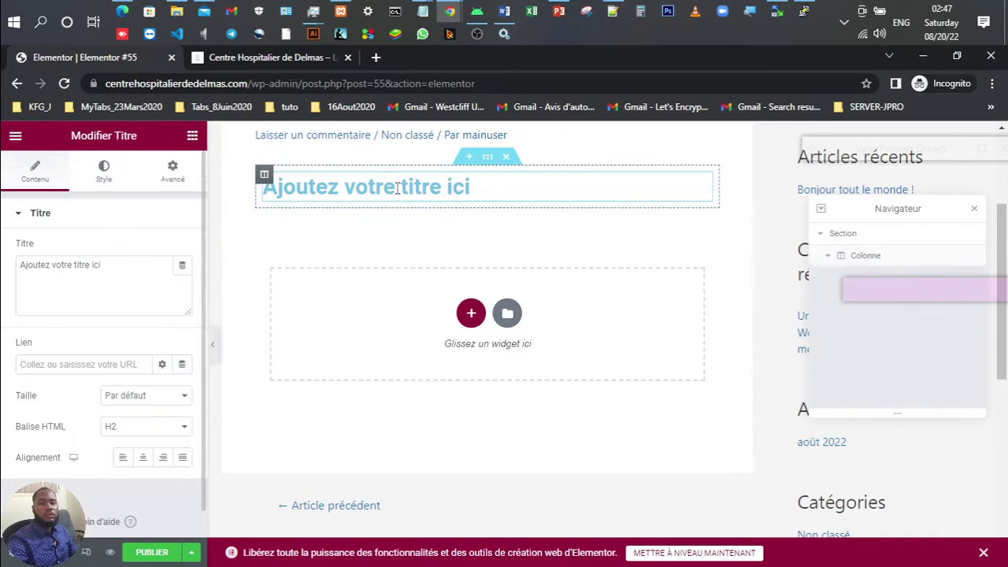
pyautogui.click(142, 463)
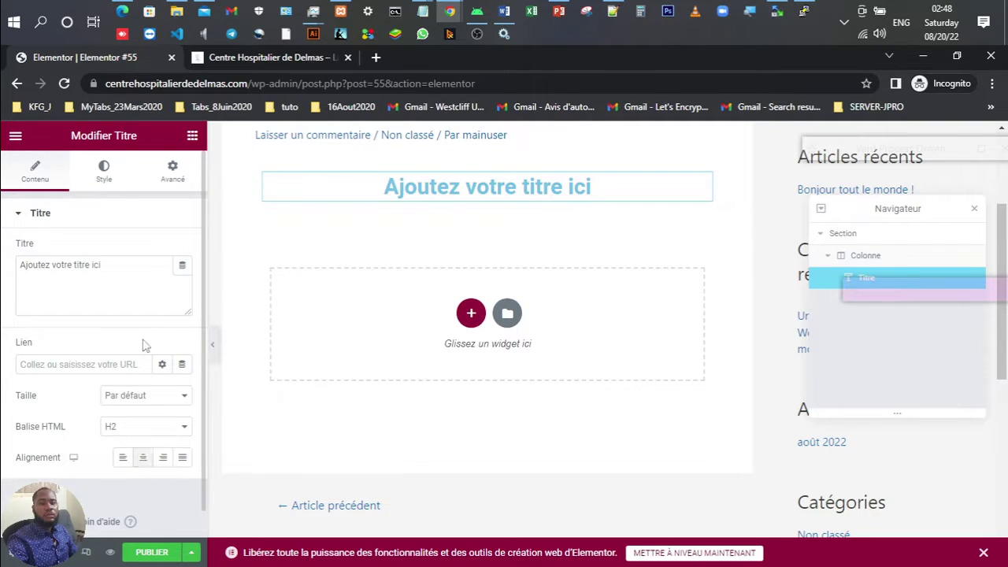
pyautogui.tripleClick(138, 264)
pyautogui.write('Porquoi')
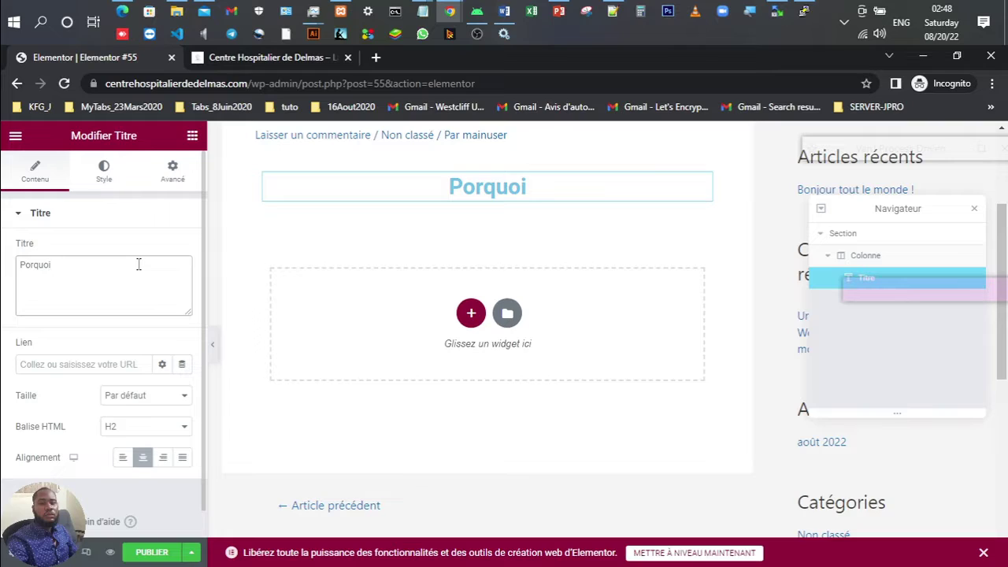
pyautogui.press('BackSpace')
pyautogui.press('BackSpace')
pyautogui.press('BackSpace')
pyautogui.press('BackSpace')
pyautogui.press('BackSpace')
pyautogui.press('BackSpace')
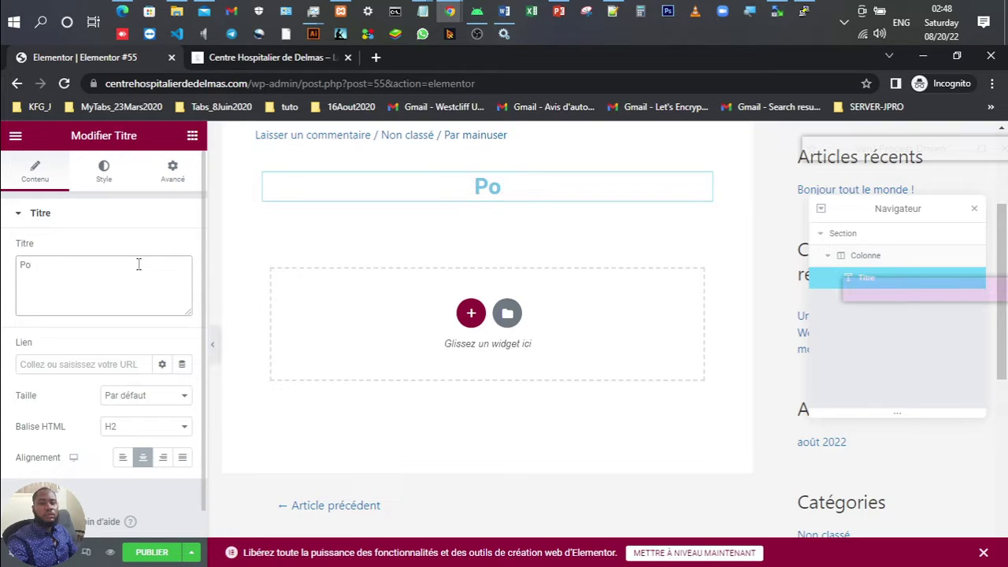
pyautogui.write('ourquoi ma')
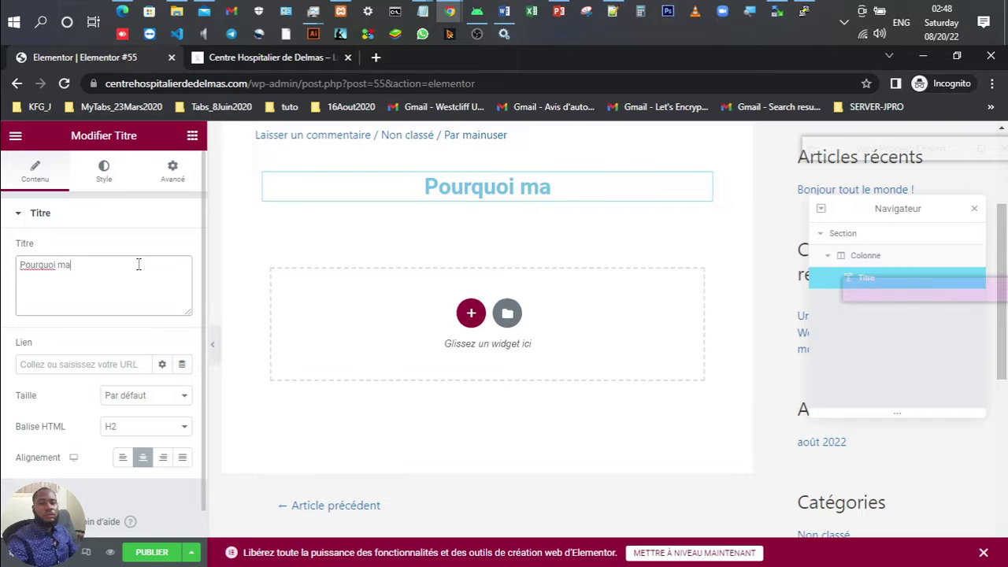
pyautogui.write('nger des le')
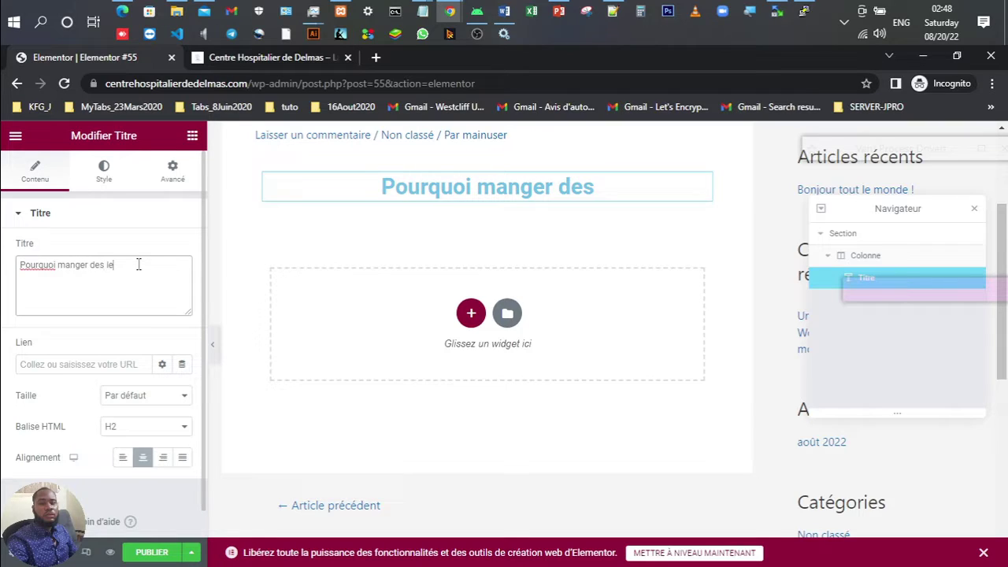
pyautogui.write('gumes')
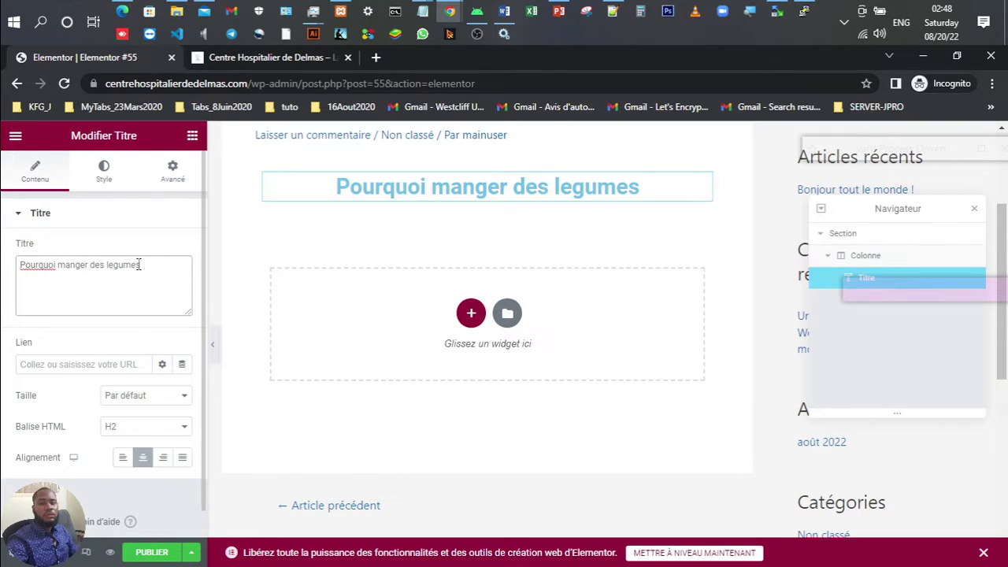
pyautogui.press('Left')
pyautogui.press('Left')
pyautogui.press('Left')
pyautogui.press('Left')
pyautogui.press('Left')
pyautogui.press('Left')
pyautogui.press('Right')
pyautogui.press('BackSpace')
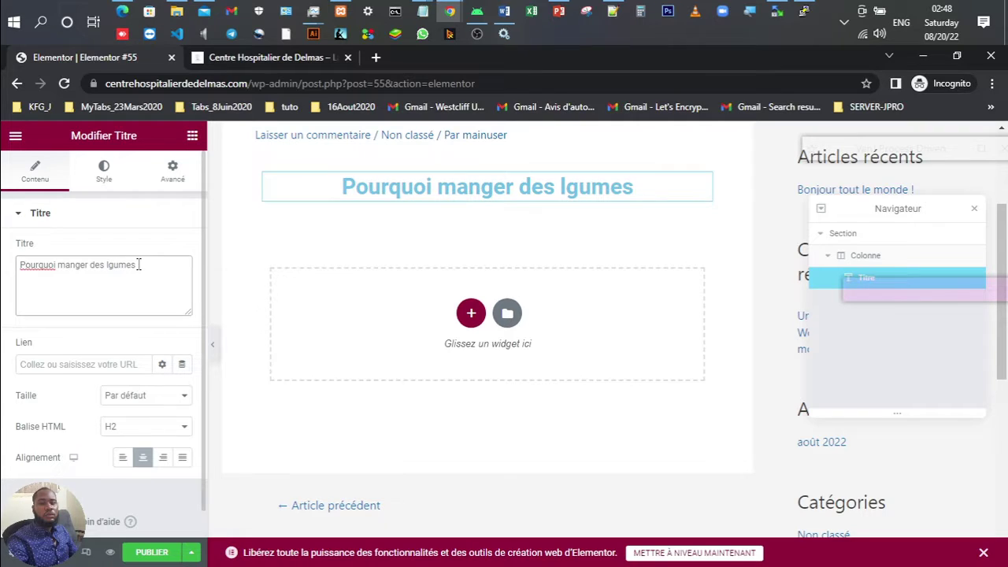
pyautogui.write('é')
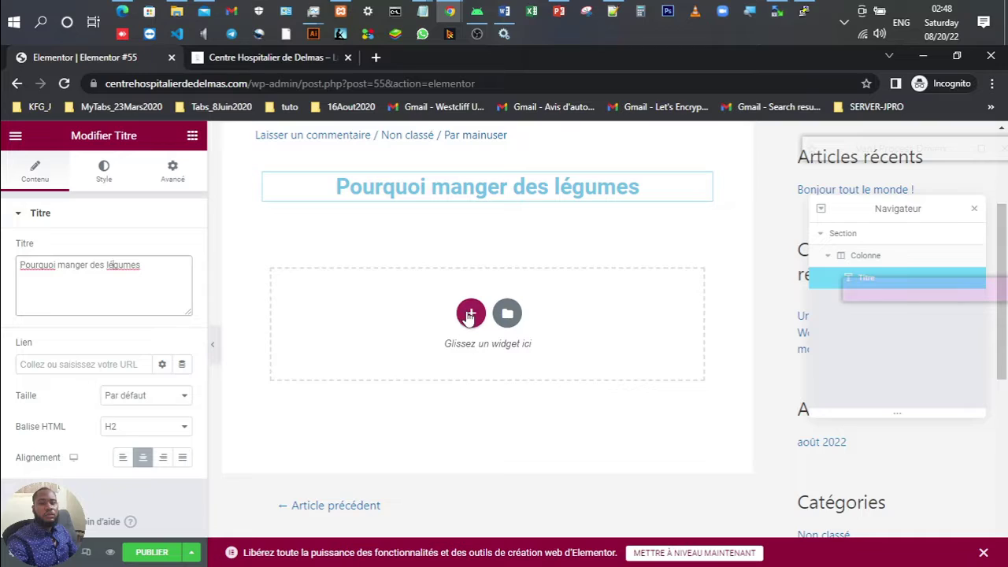
# Step: Add a two-column section below the heading and drop an Image widget into its left column
pyautogui.click(471, 312)
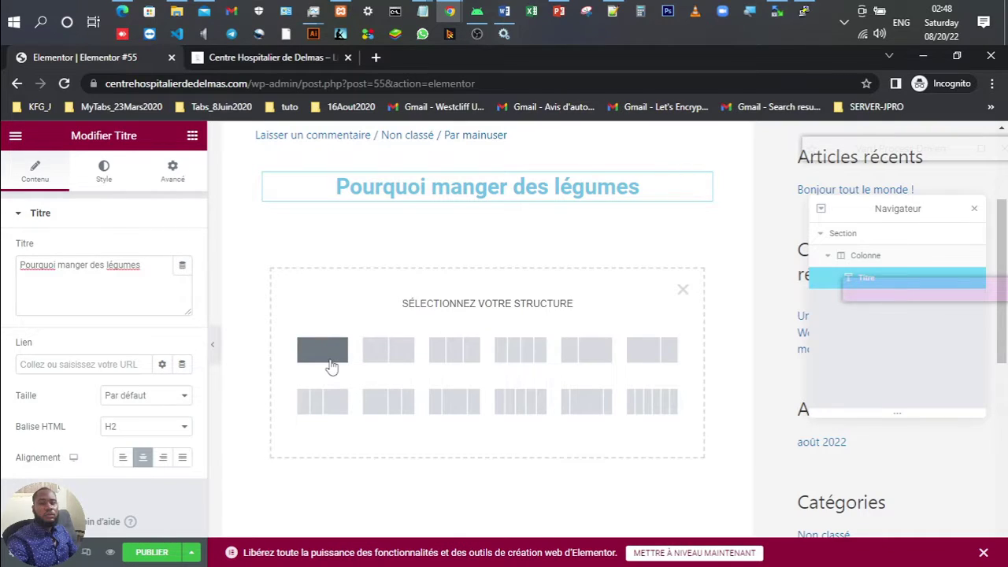
pyautogui.click(331, 366)
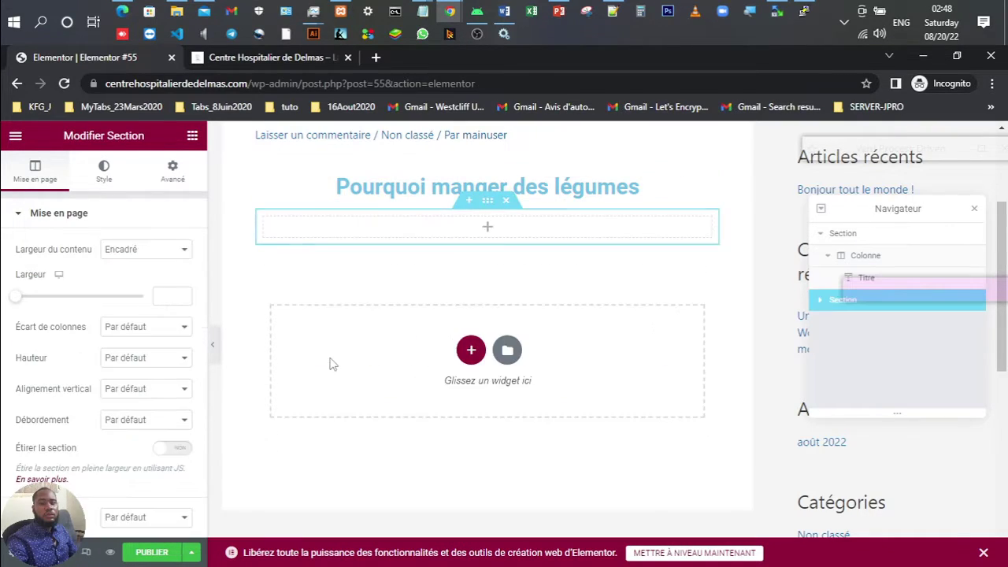
pyautogui.hotkey('ctrl', 'z')
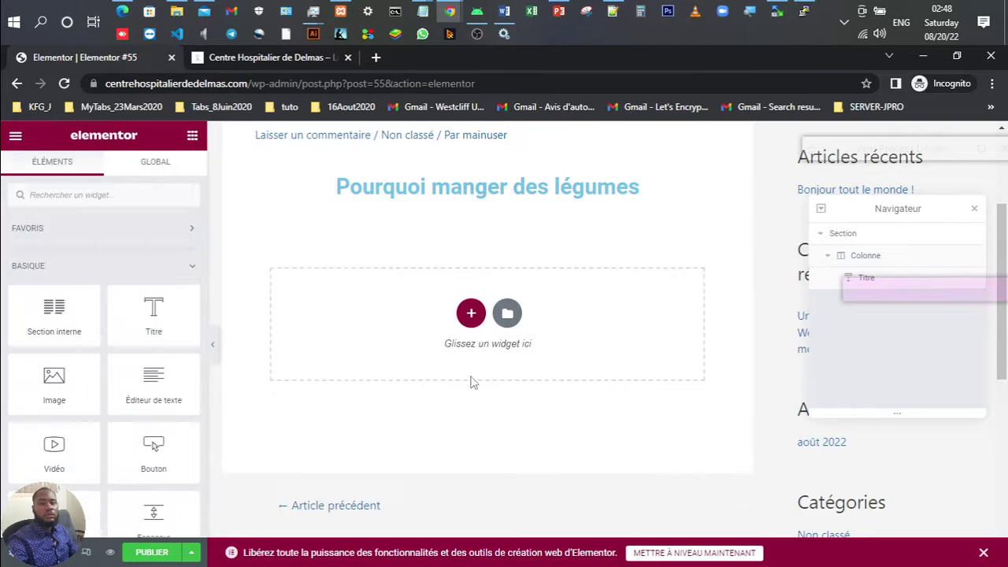
pyautogui.click(471, 313)
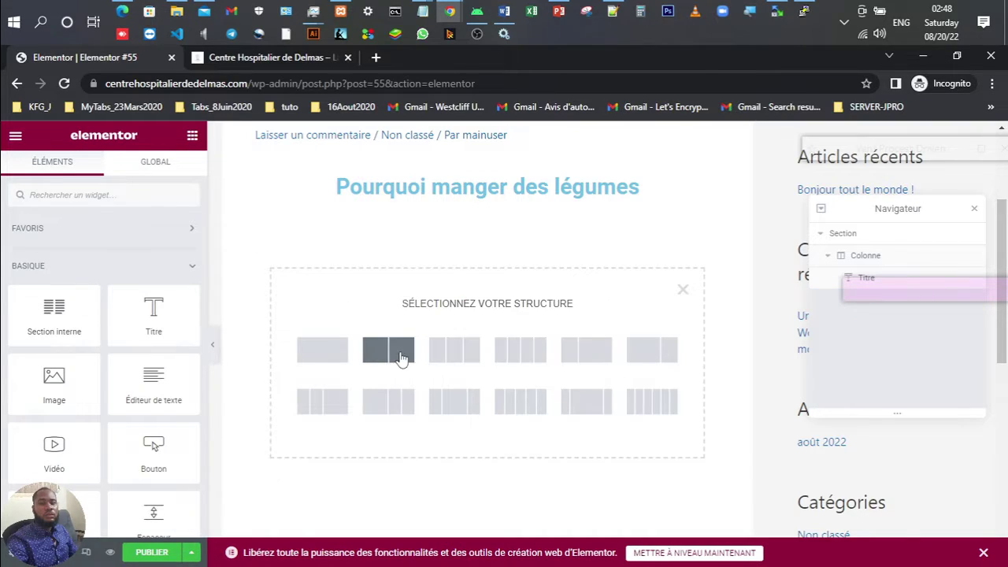
pyautogui.click(400, 359)
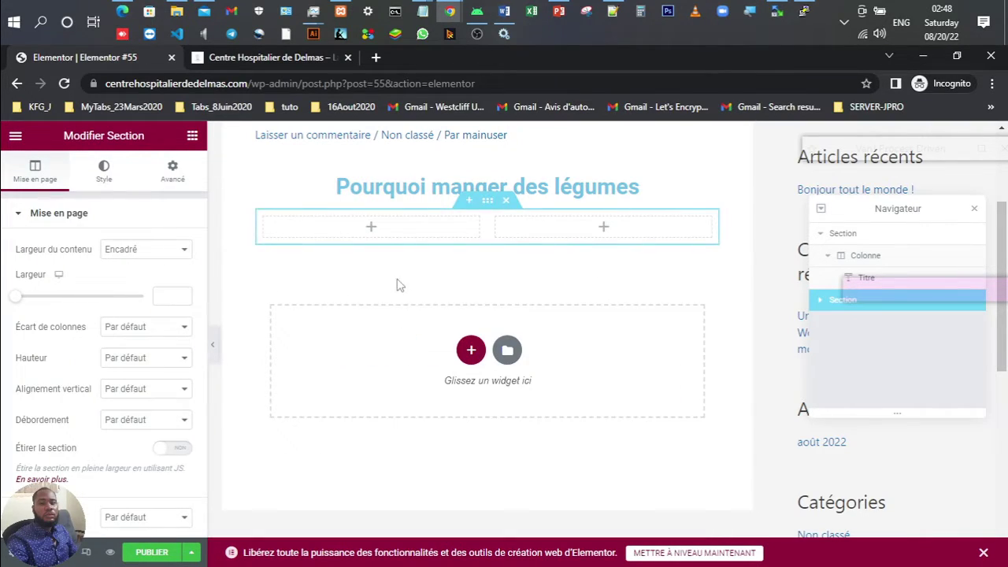
pyautogui.click(370, 230)
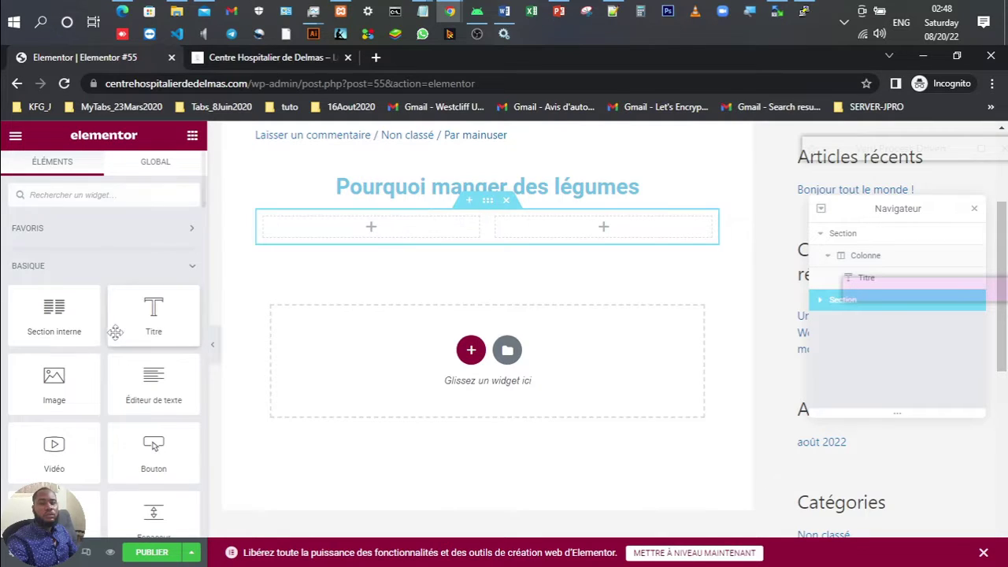
pyautogui.moveTo(54, 394); pyautogui.dragTo(370, 237)
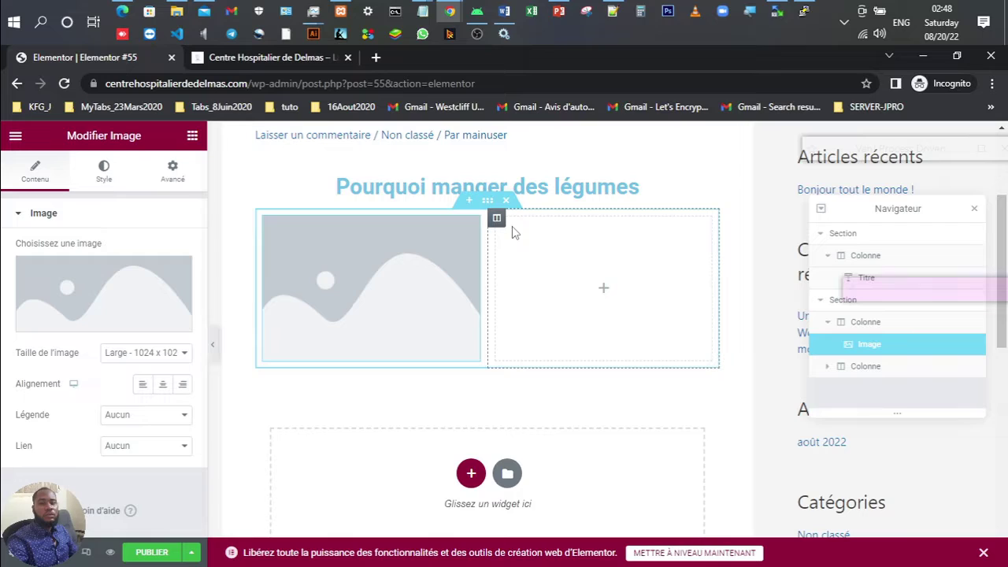
# Step: Drop a Text Editor widget into the right column, beside the image placeholder
pyautogui.click(603, 292)
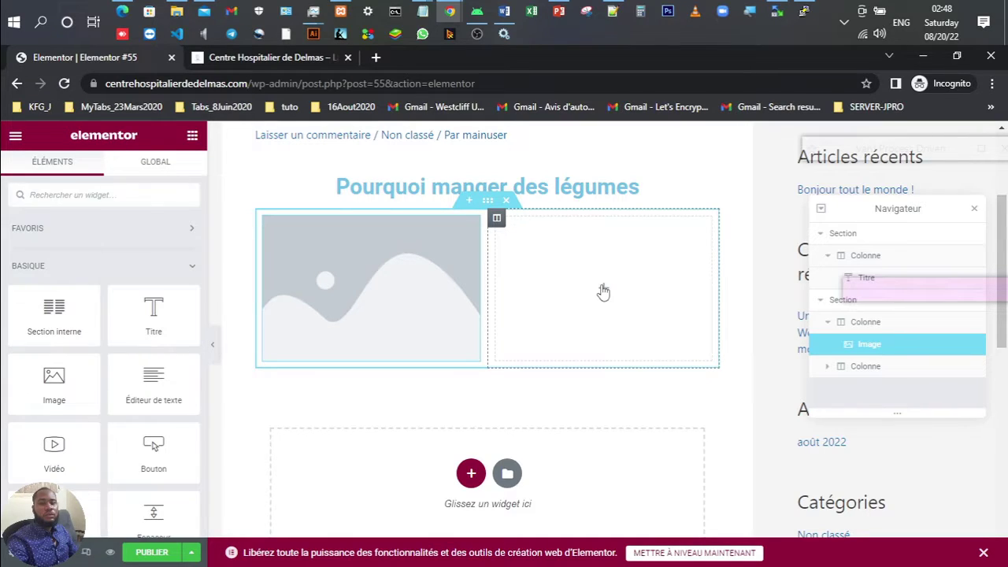
pyautogui.moveTo(151, 387); pyautogui.dragTo(618, 288)
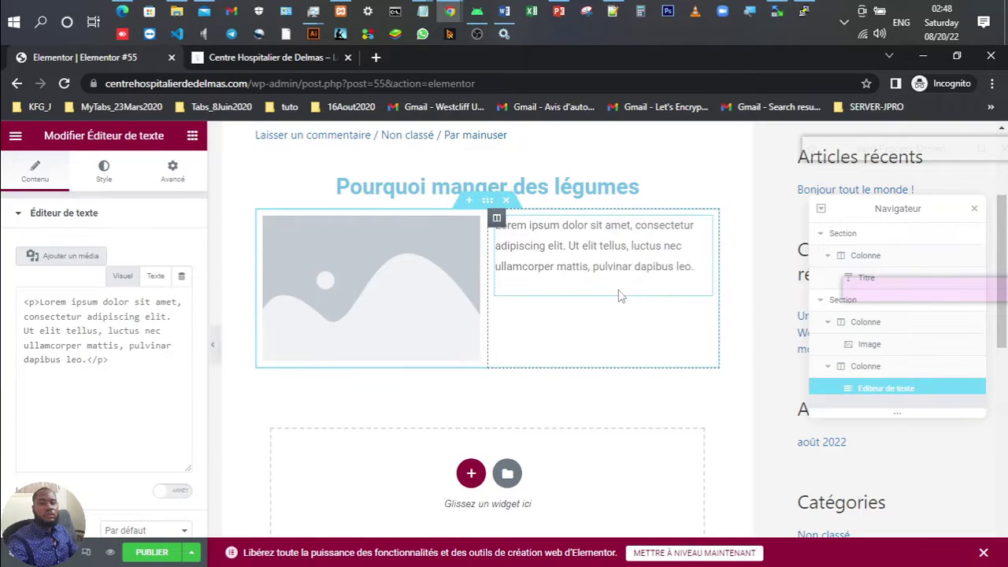
pyautogui.click(973, 211)
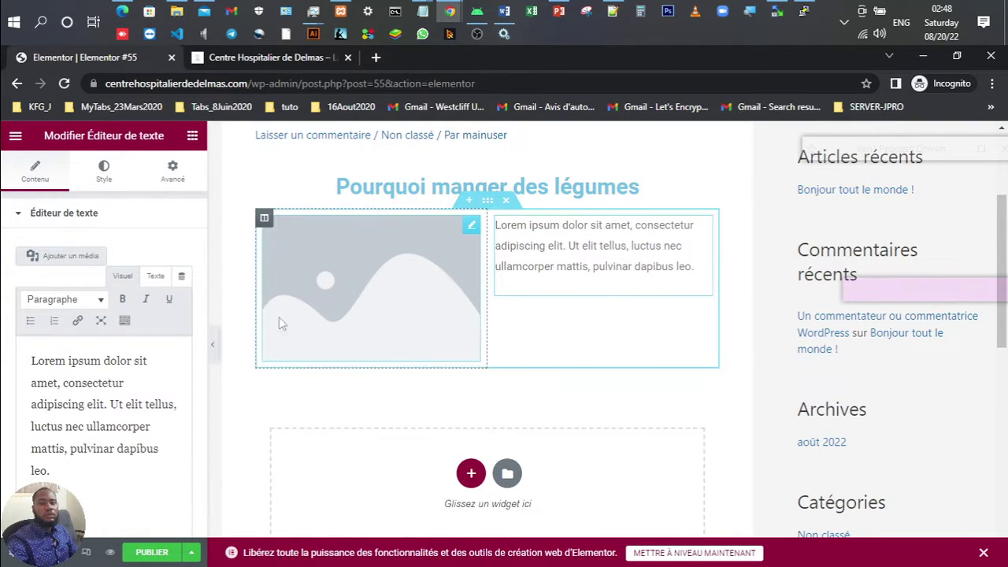
# Step: Fill the left Image widget with the doctor-and-baby photo from the media library
pyautogui.click(374, 296)
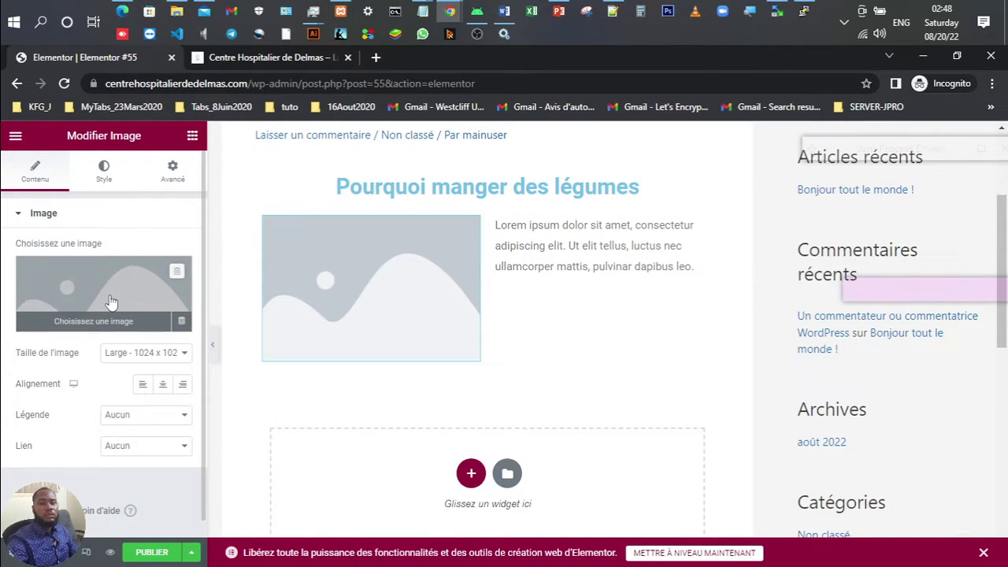
pyautogui.click(111, 302)
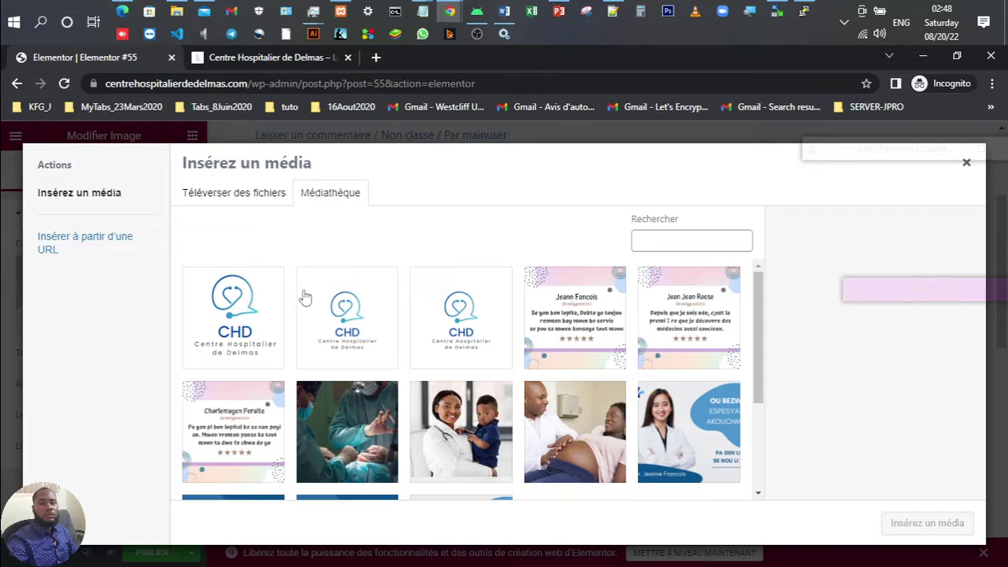
pyautogui.scroll(-3, 477, 405)
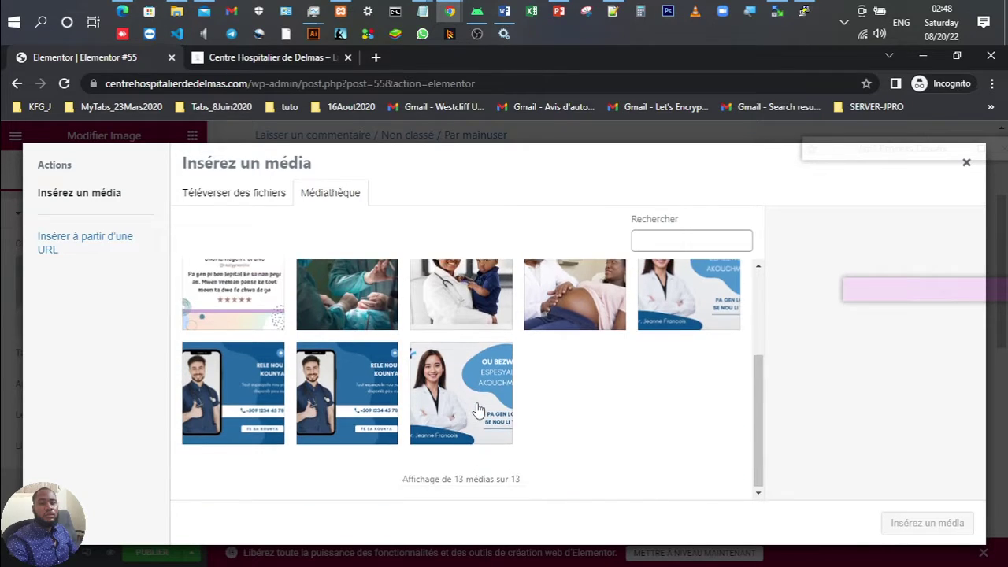
pyautogui.scroll(3, 478, 406)
pyautogui.click(477, 405)
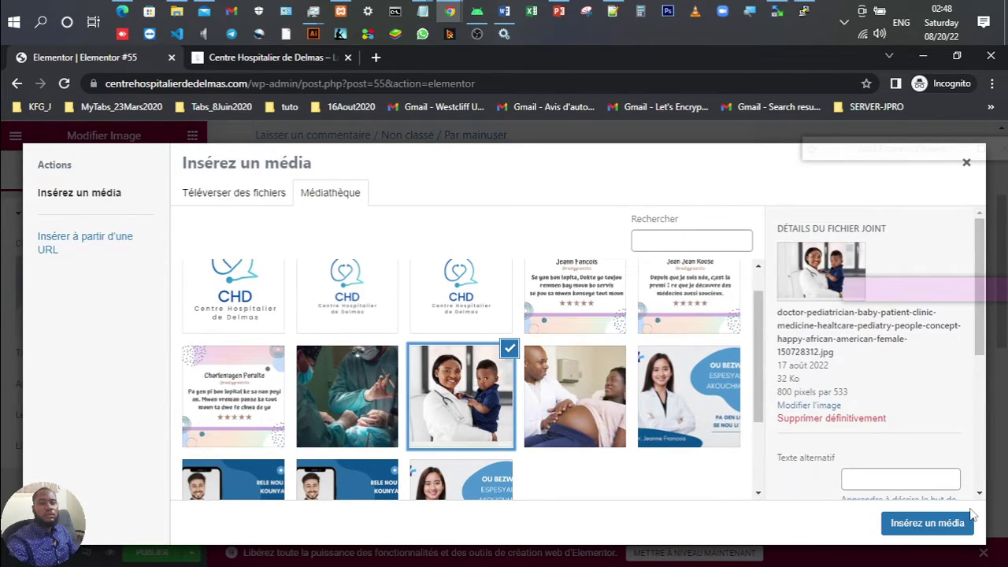
pyautogui.scroll(-2, 554, 404)
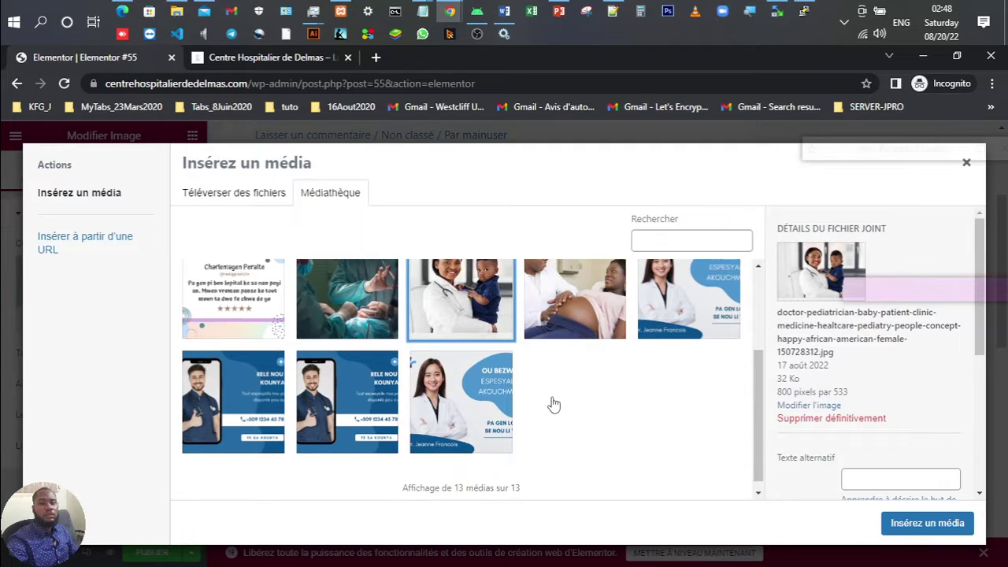
pyautogui.scroll(2, 553, 404)
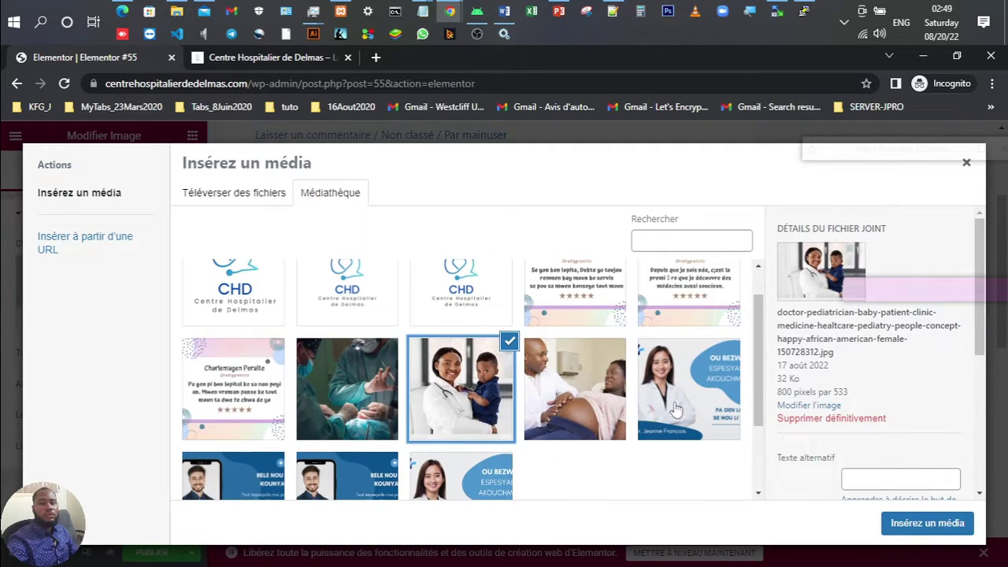
pyautogui.click(917, 523)
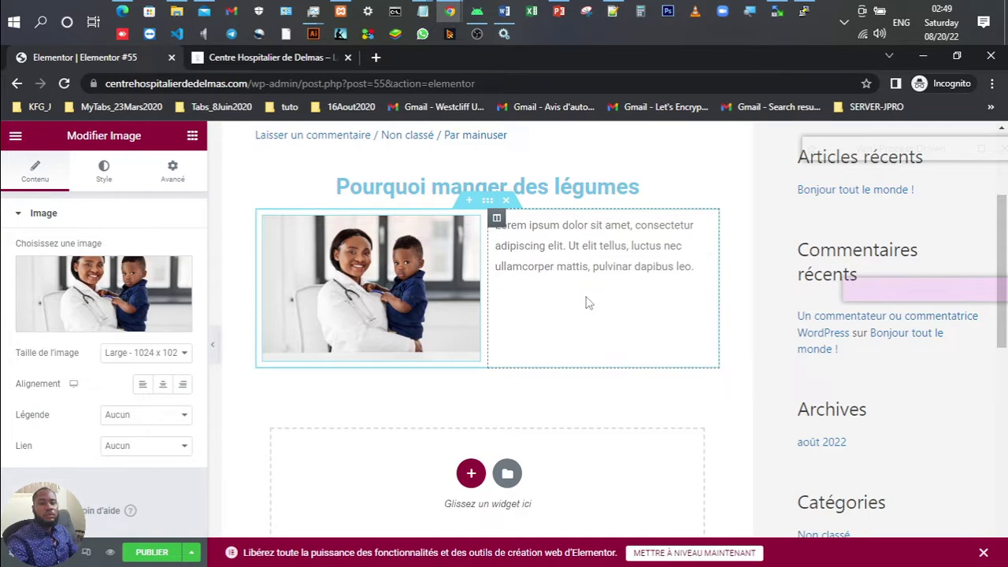
# Step: Append one pasted copy of the lorem paragraph in the existing text block
pyautogui.click(577, 266)
pyautogui.doubleClick(95, 384)
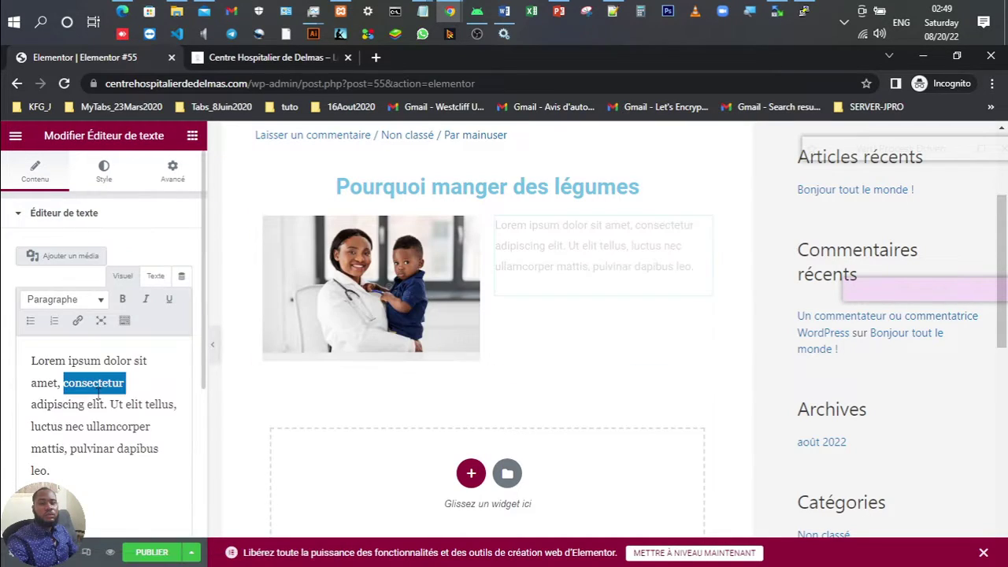
pyautogui.hotkey('ctrl', 'a')
pyautogui.hotkey('ctrl', 'c')
pyautogui.press('Right')
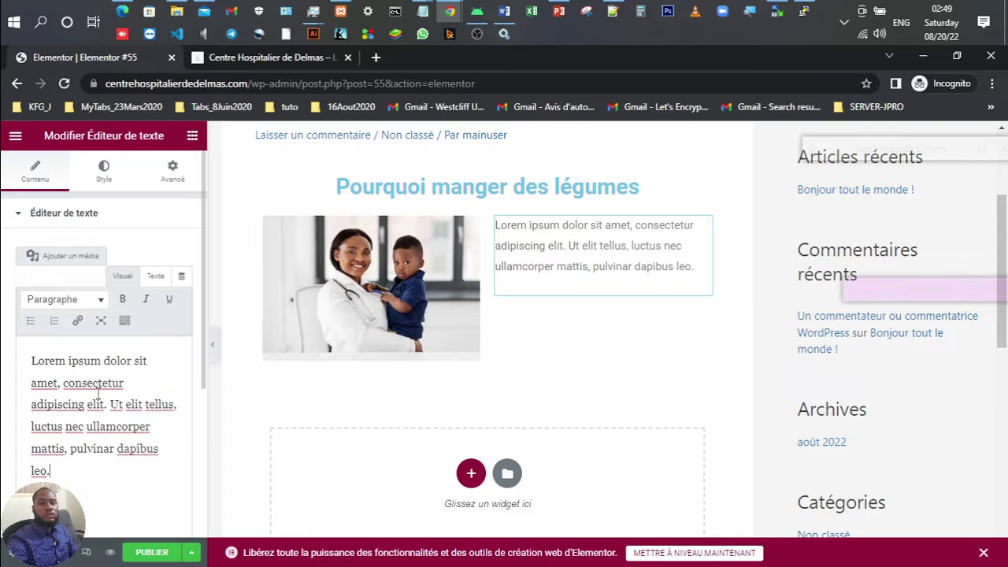
pyautogui.hotkey('ctrl', 'v')
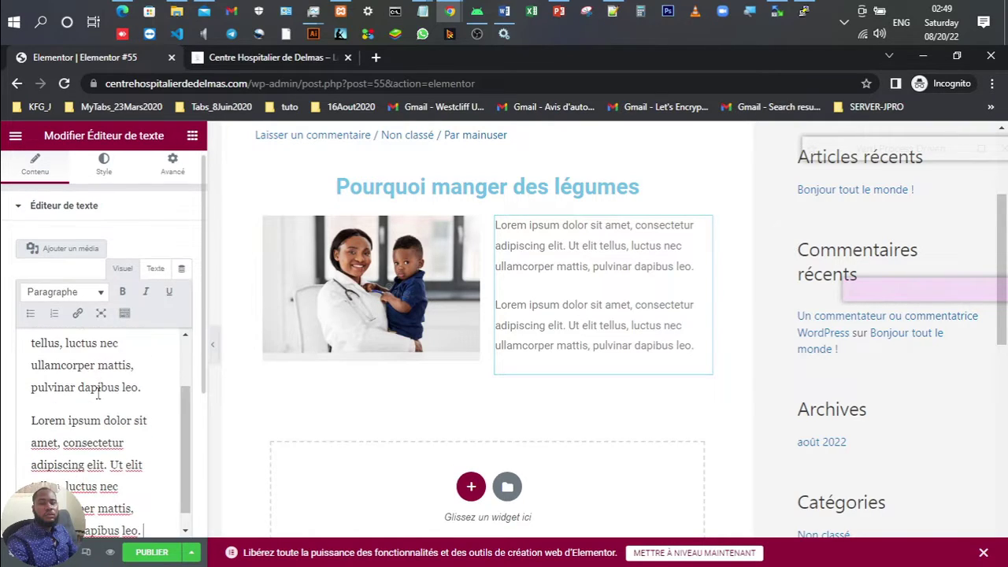
pyautogui.hotkey('ctrl', 'v')
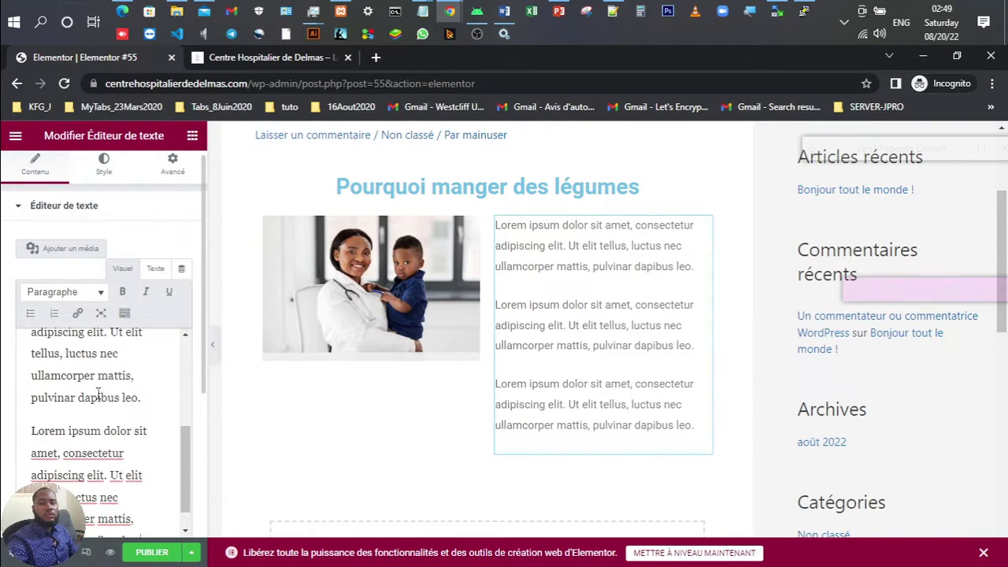
pyautogui.hotkey('ctrl', 'z')
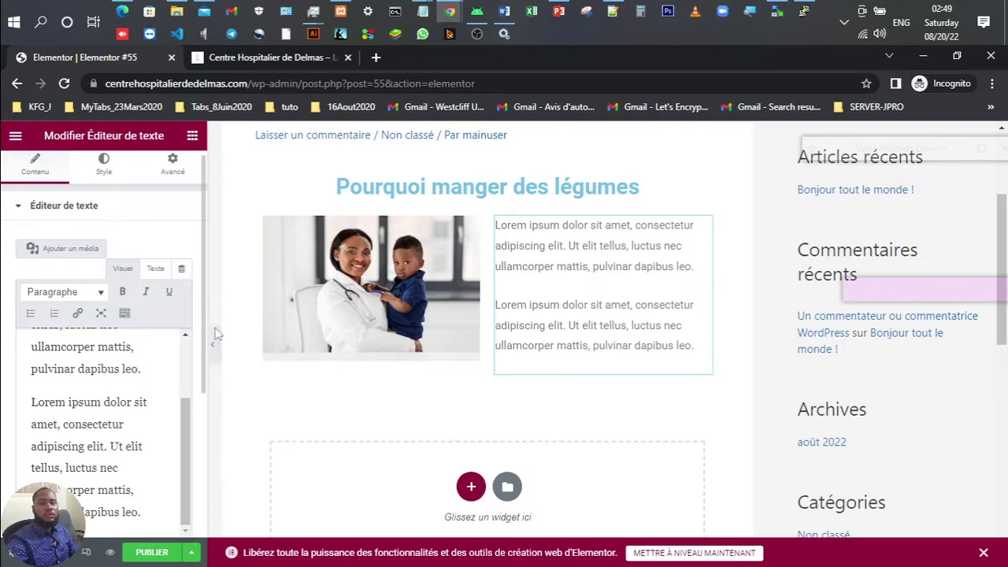
# Step: Add a single-column section below the columns and drop a Text Editor widget into it
pyautogui.scroll(-2, 548, 368)
pyautogui.click(470, 345)
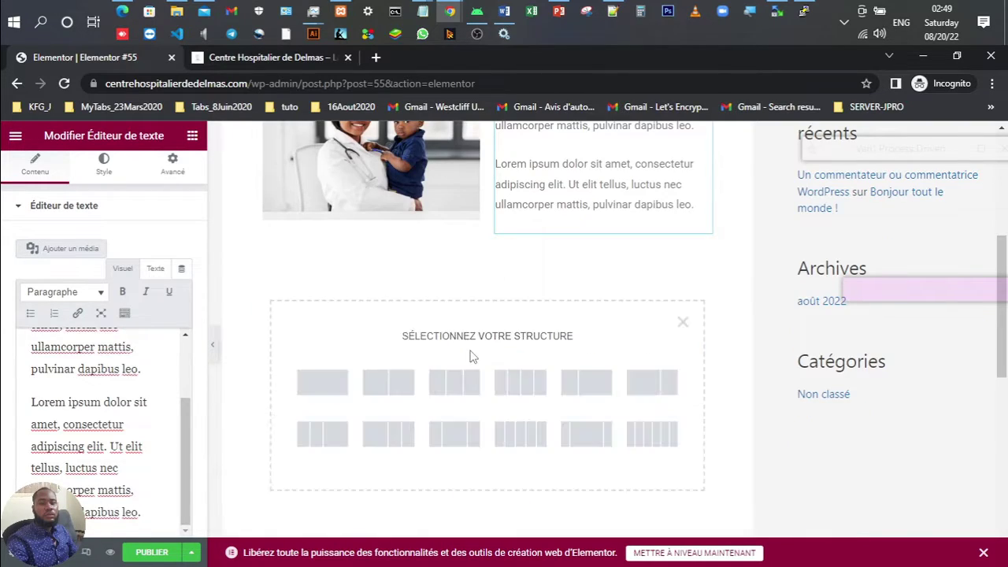
pyautogui.click(319, 384)
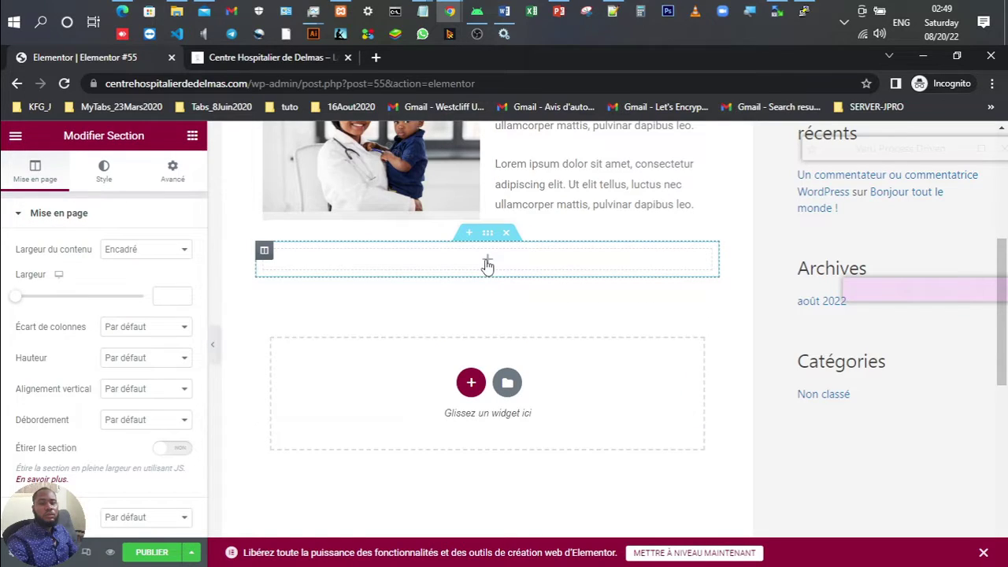
pyautogui.click(486, 262)
pyautogui.moveTo(124, 390); pyautogui.dragTo(443, 265)
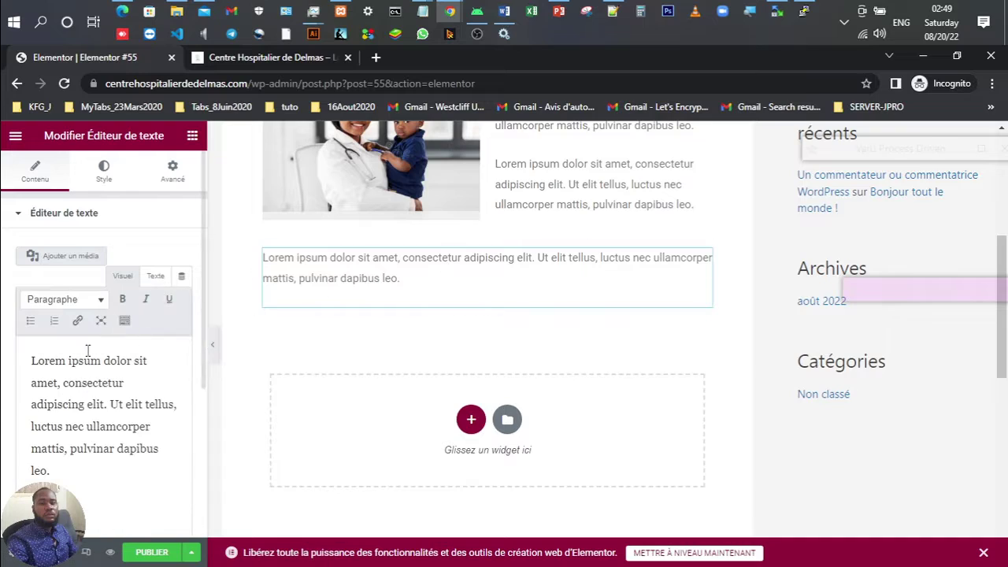
# Step: Make the new text block hold the merged lorem paragraph twice in a row
pyautogui.click(120, 446)
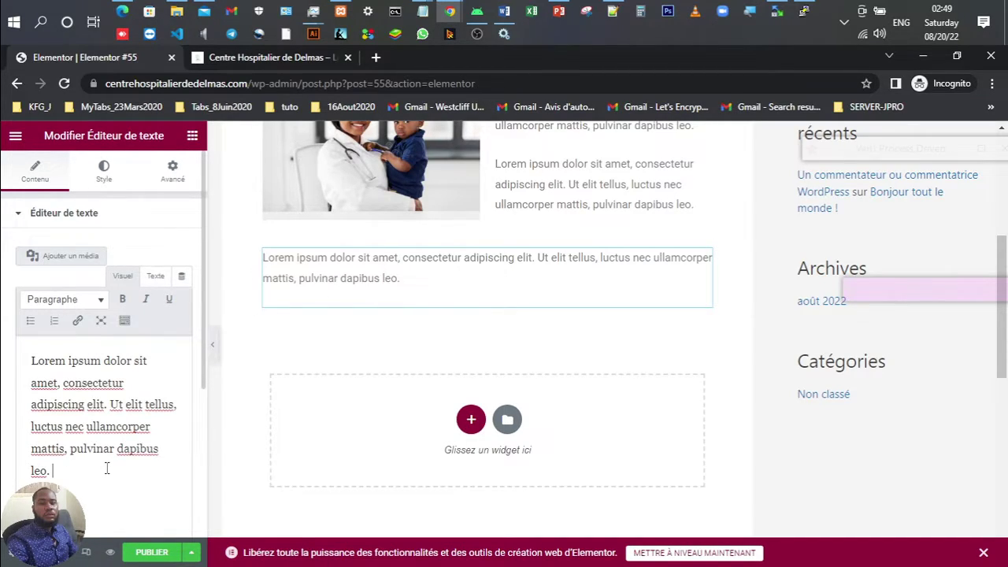
pyautogui.press('Return')
pyautogui.hotkey('ctrl', 'v')
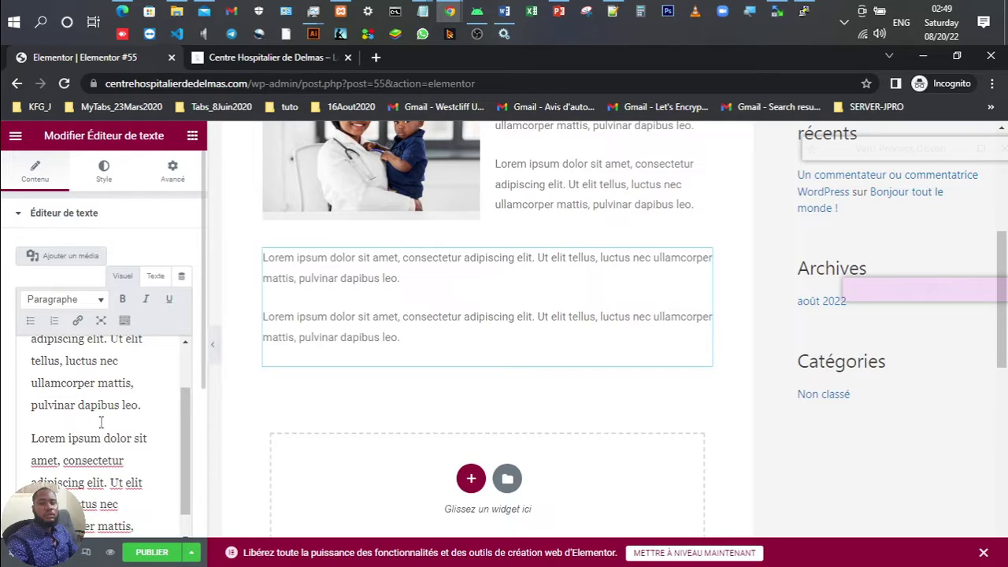
pyautogui.click(101, 423)
pyautogui.scroll(1, 101, 423)
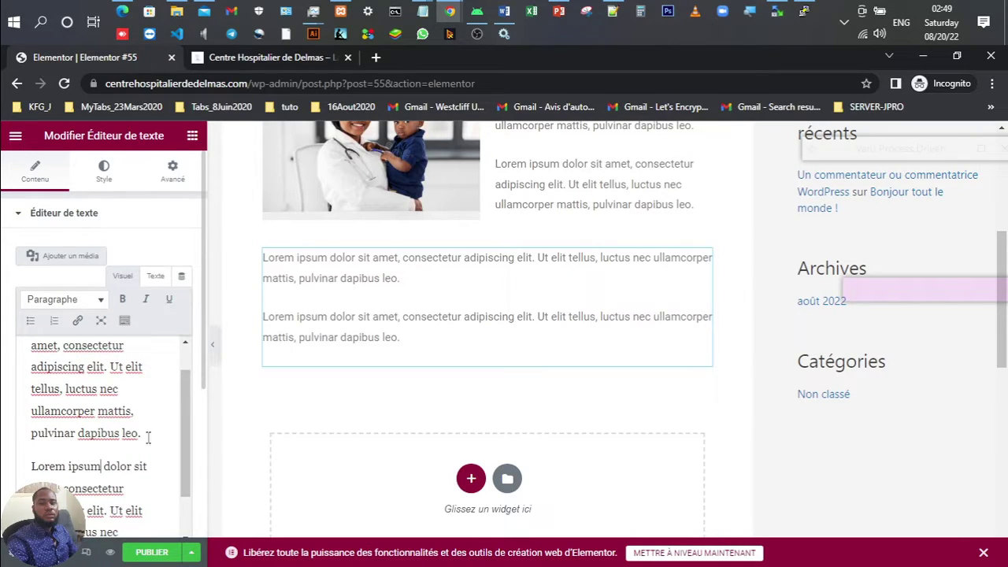
pyautogui.click(147, 437)
pyautogui.press('Delete')
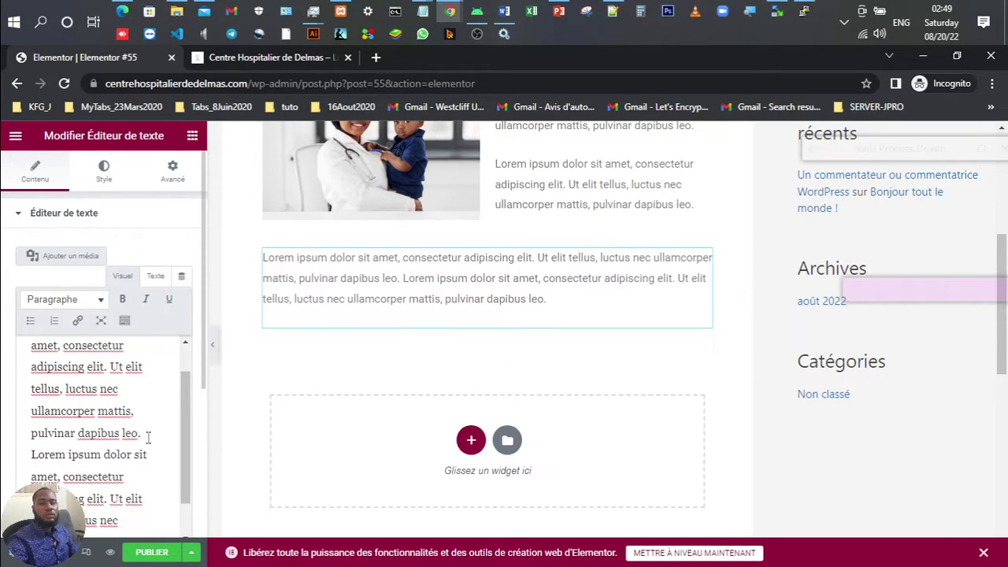
pyautogui.hotkey('ctrl', 'a')
pyautogui.hotkey('ctrl', 'c')
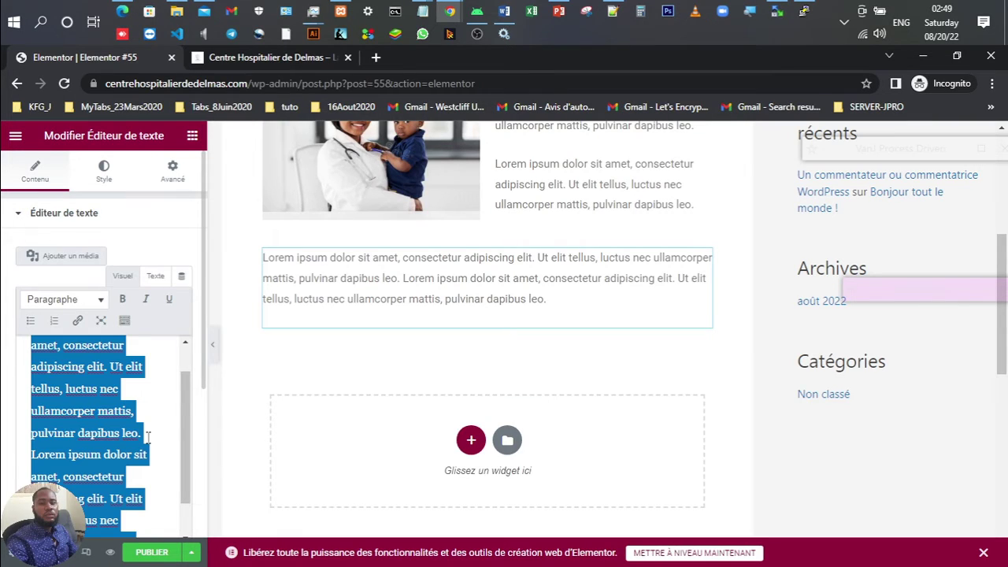
pyautogui.hotkey('ctrl', 'End')
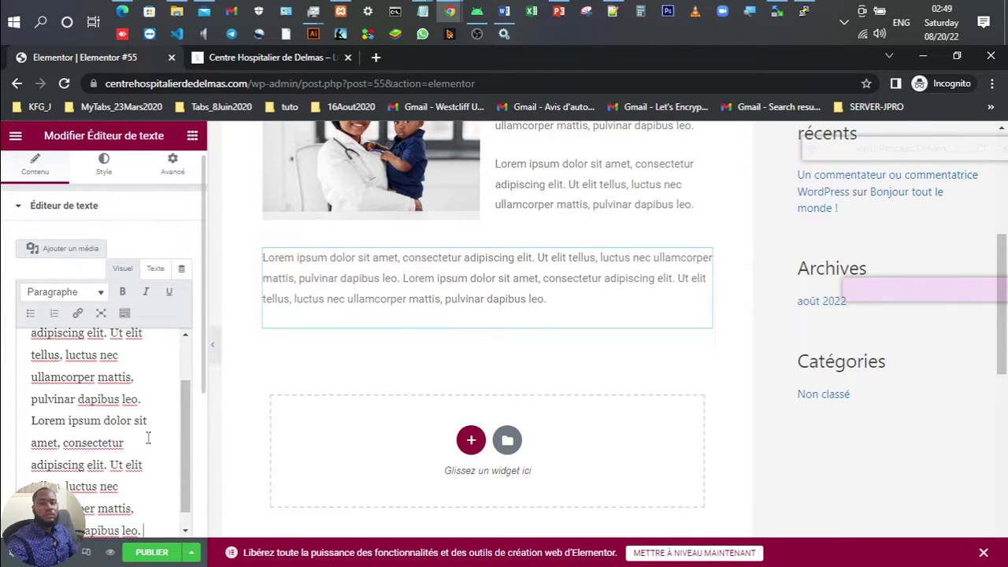
pyautogui.hotkey('ctrl', 'v')
pyautogui.scroll(-3, 502, 431)
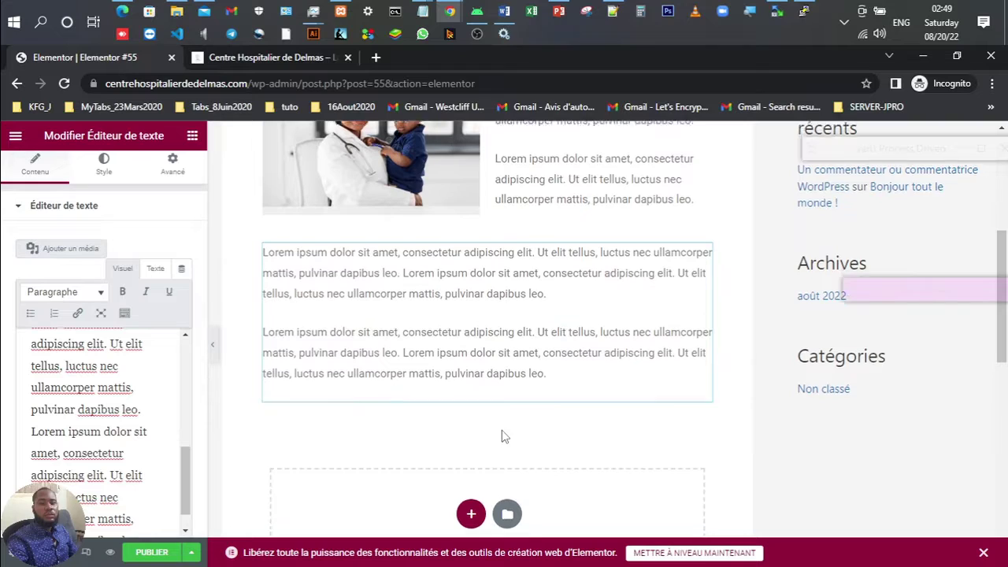
# Step: Publish Elementor #55, reload the live homepage to check it, then open the Customizer
pyautogui.click(152, 552)
pyautogui.scroll(2, 496, 358)
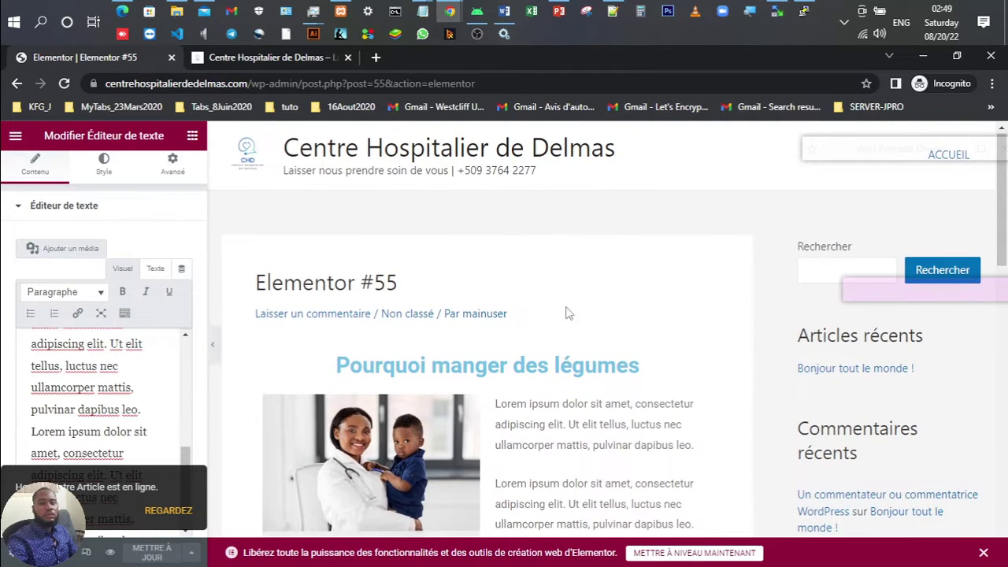
pyautogui.click(268, 57)
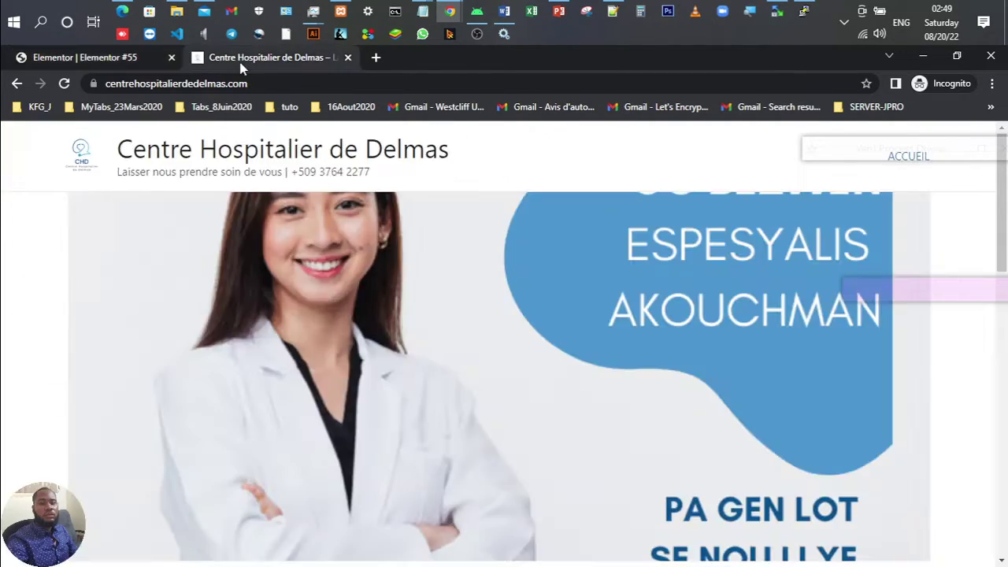
pyautogui.click(66, 86)
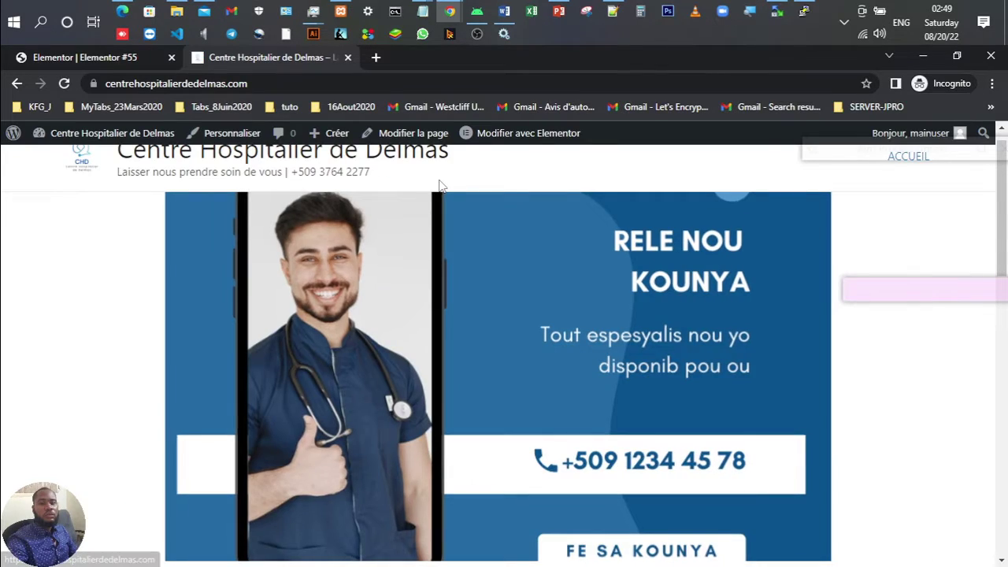
pyautogui.scroll(1, 505, 235)
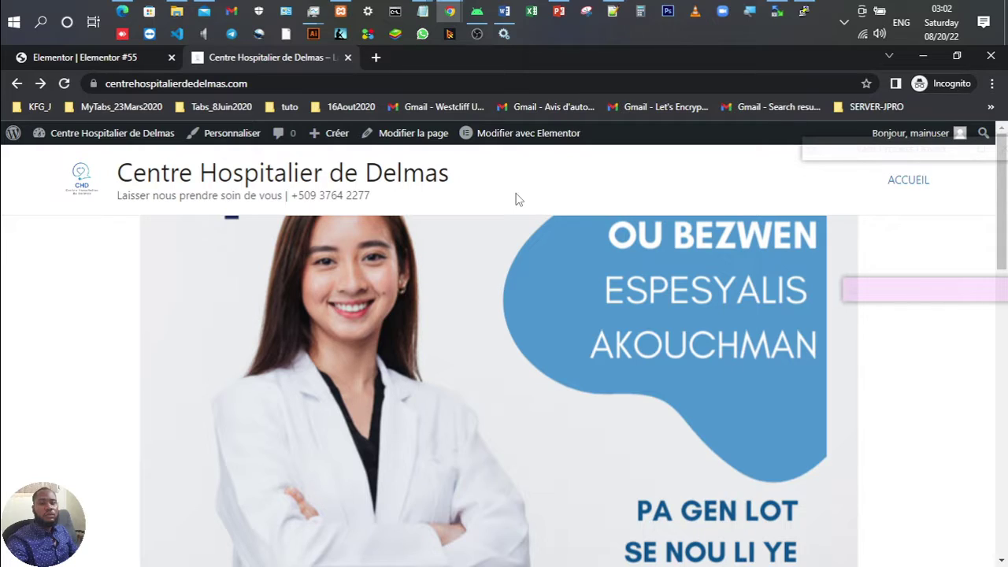
pyautogui.click(231, 133)
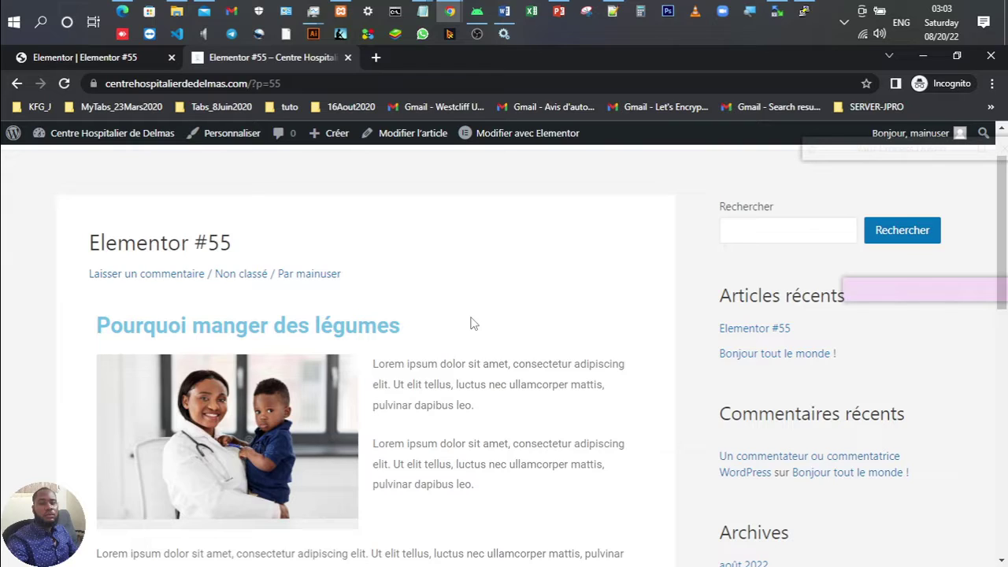
# Step: Scroll down the Elementor #55 post page
pyautogui.scroll(-1, 472, 323)
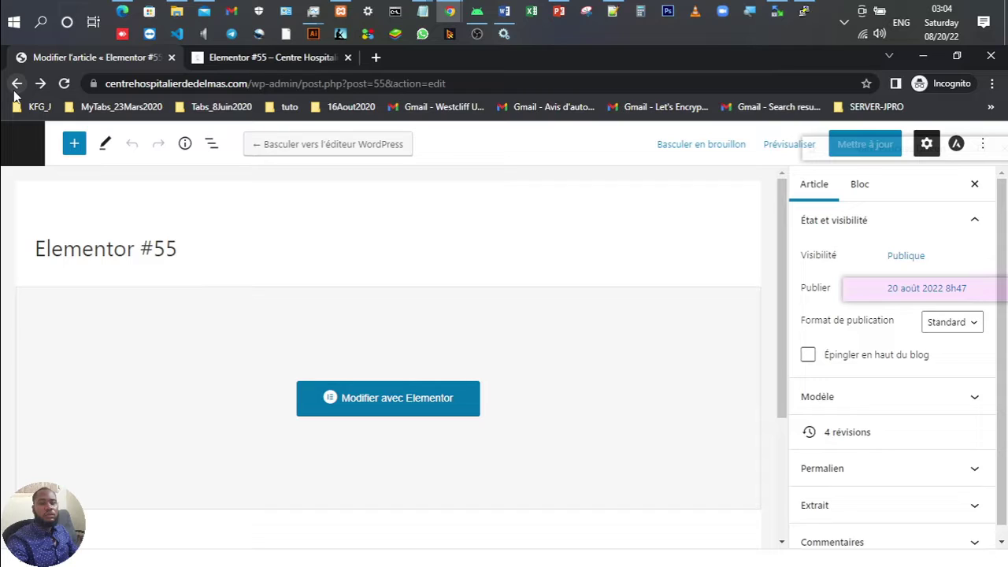
# Step: Go back to the installed plugins list showing Elementor and Akismet Anti-Spam
pyautogui.click(17, 83)
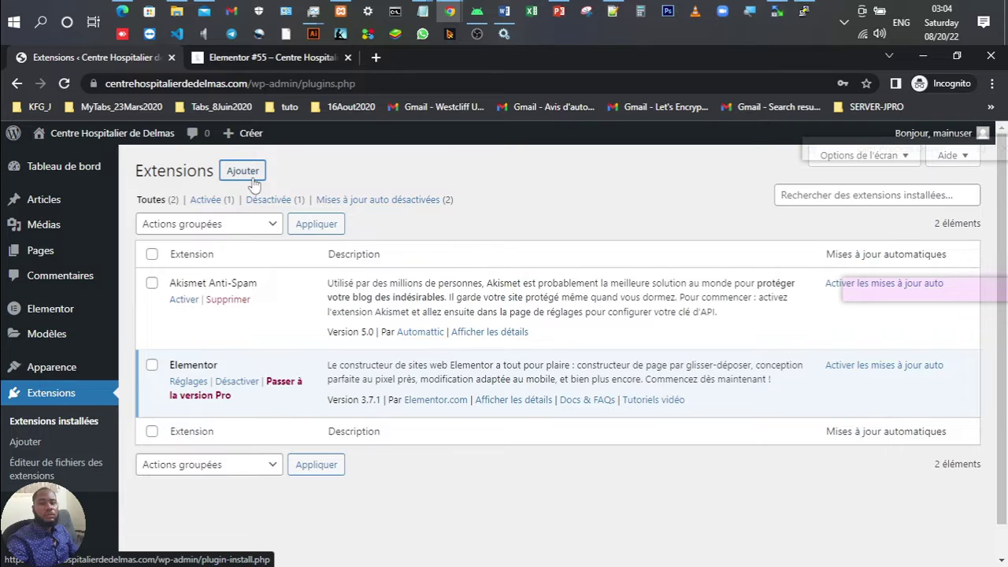
# Step: Find WooCommerce under Add Plugins and start installing it
pyautogui.click(252, 179)
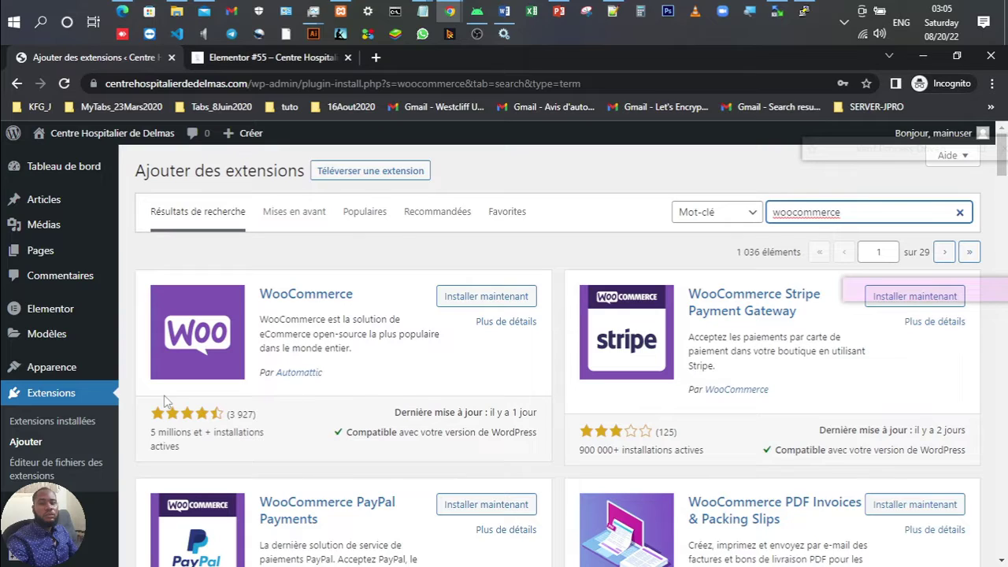
pyautogui.click(469, 297)
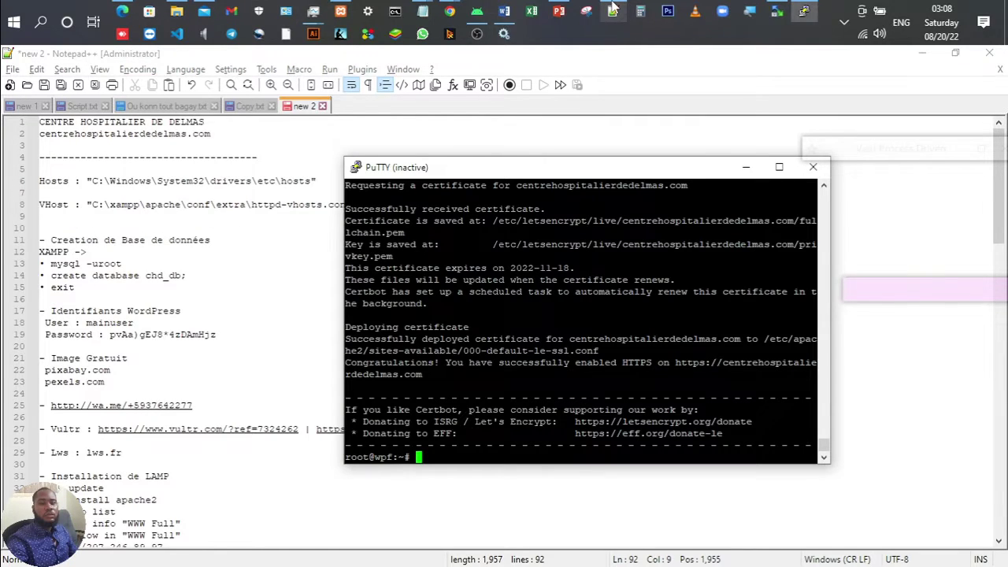
# Step: Add the note '- Droit et Privilege sur les fichier web' below the dashboard URL in Notepad++
pyautogui.click(612, 11)
pyautogui.scroll(-9, 397, 249)
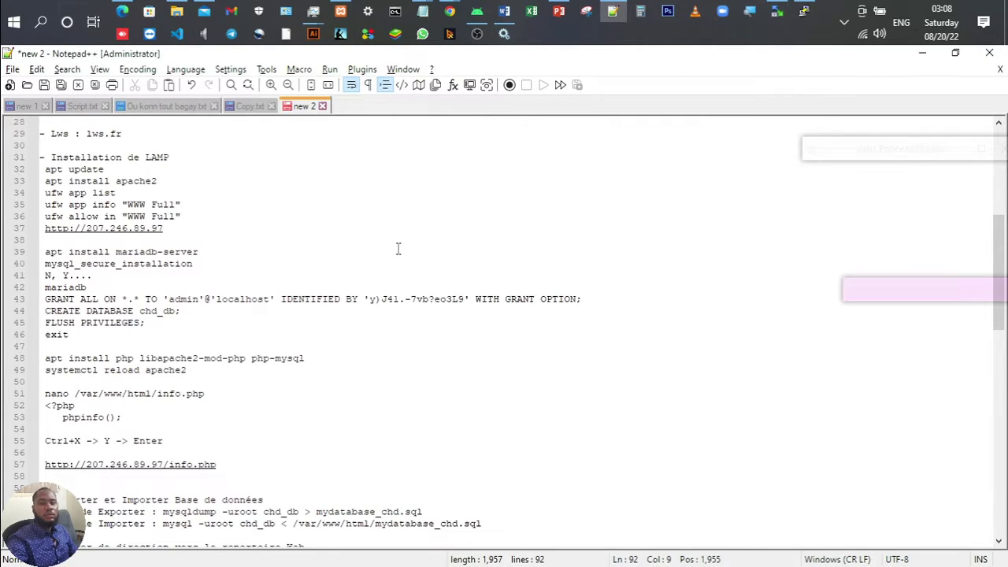
pyautogui.scroll(-15, 398, 249)
pyautogui.click(333, 247)
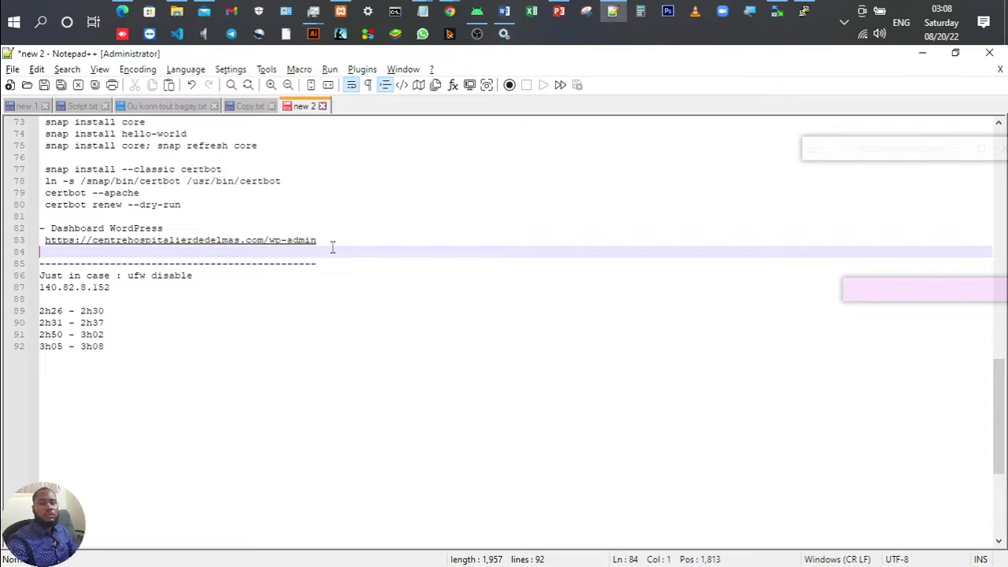
pyautogui.press('Return')
pyautogui.press('Return')
pyautogui.press('Up')
pyautogui.write('- ')
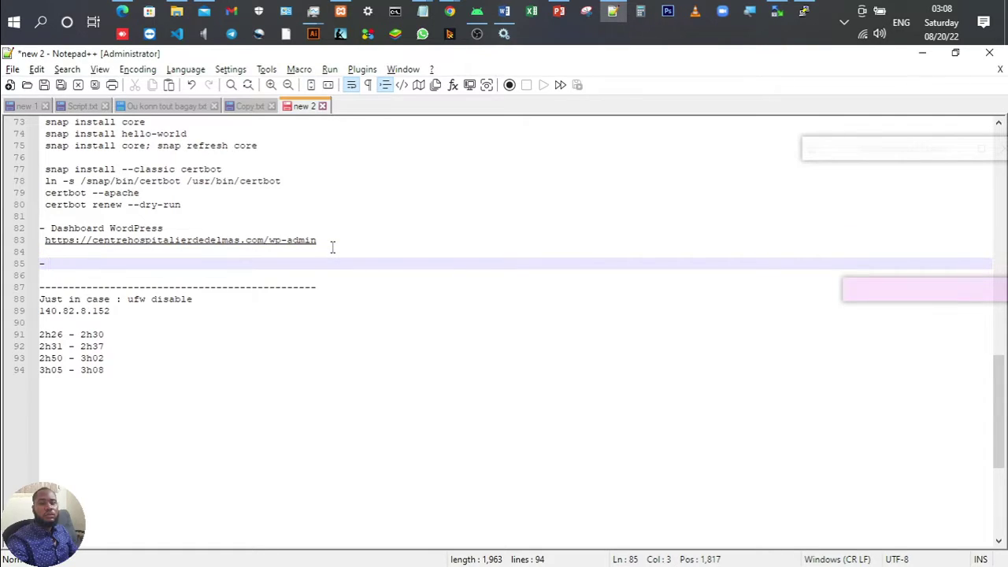
pyautogui.write('Droit et Privileges')
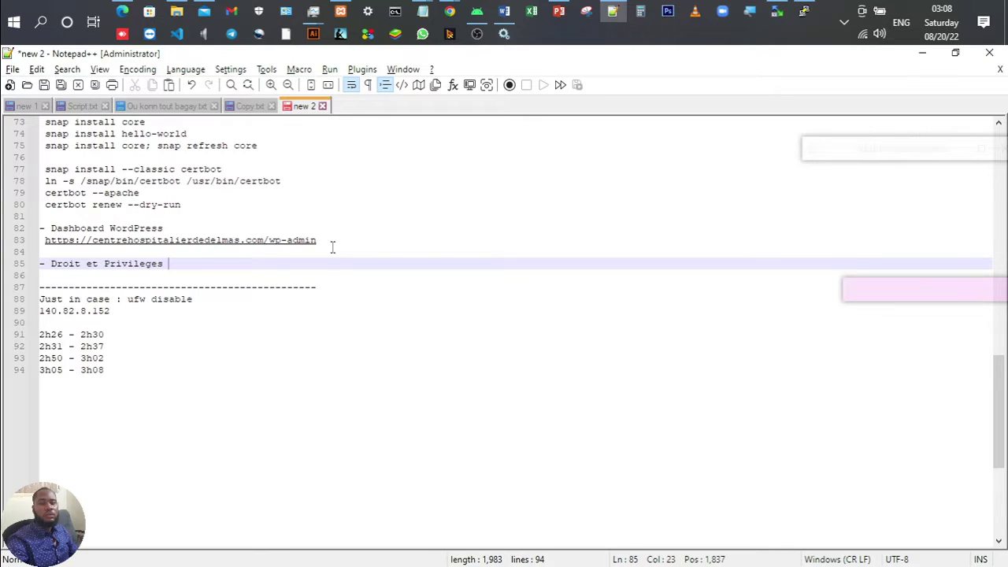
pyautogui.press('BackSpace')
pyautogui.press('BackSpace')
pyautogui.write('sur les fichier web')
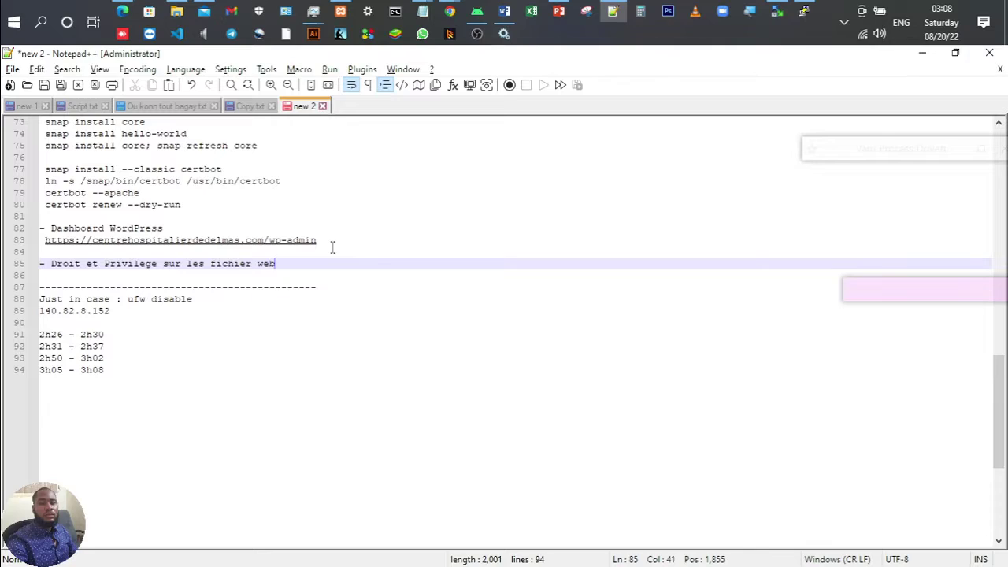
pyautogui.press('Return')
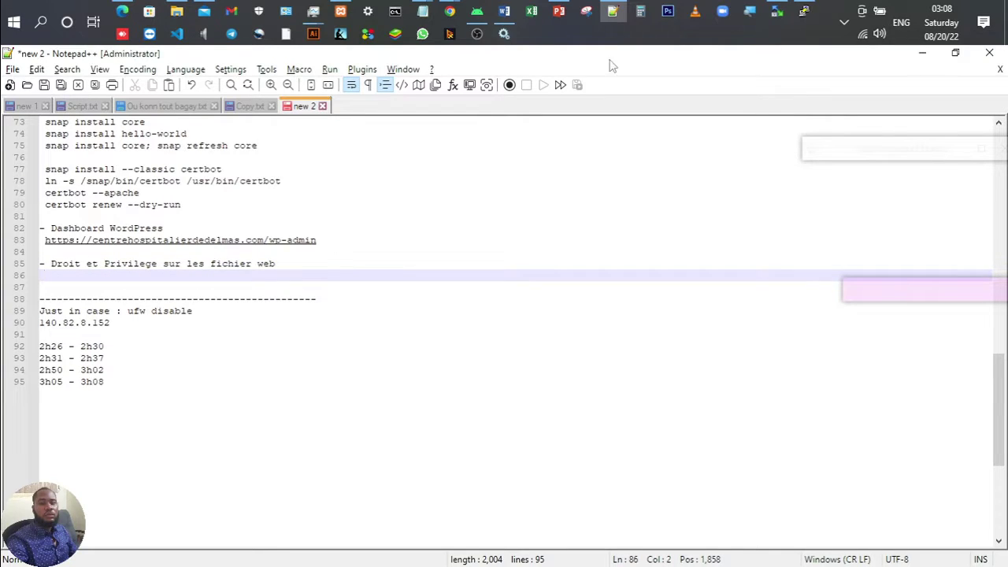
pyautogui.click(800, 7)
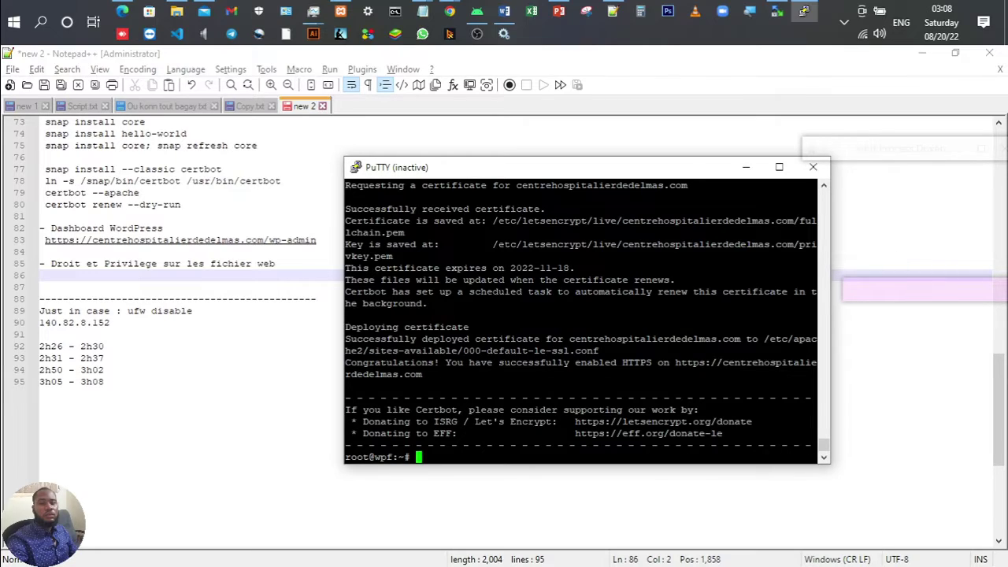
# Step: Restart the PuTTY session, check the Vultr page for credentials, and log in as root
pyautogui.click(358, 169)
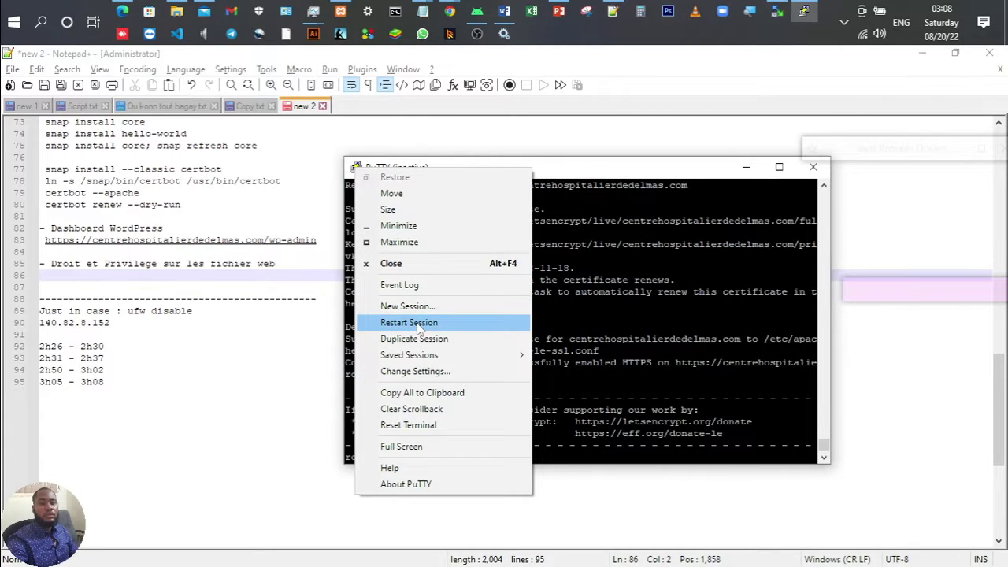
pyautogui.click(421, 323)
pyautogui.click(449, 11)
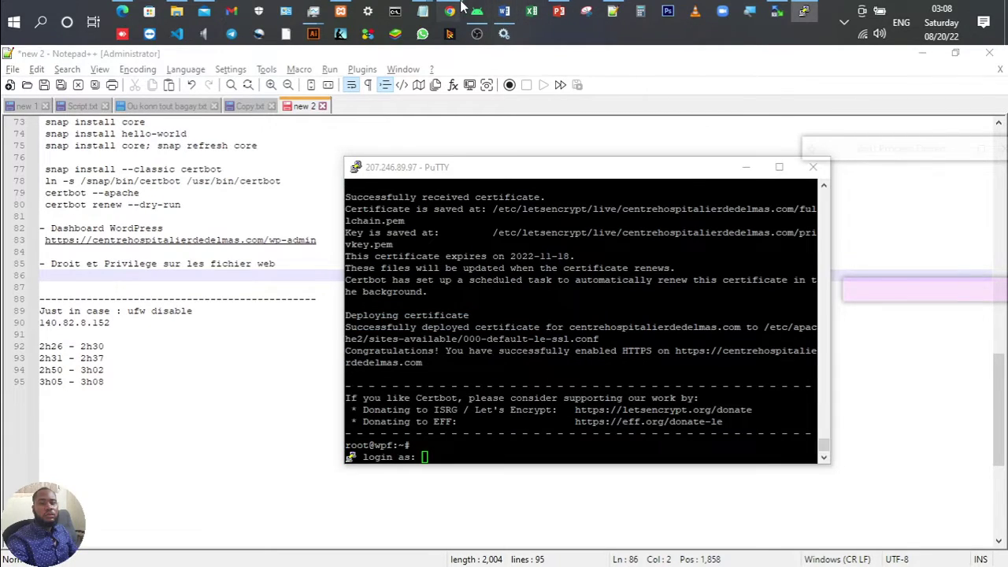
pyautogui.click(497, 91)
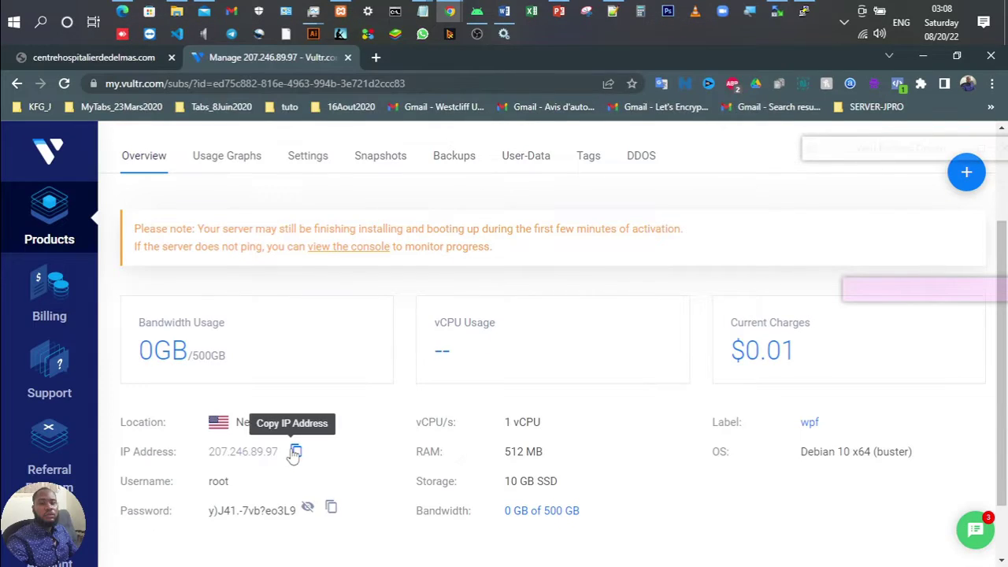
pyautogui.click(803, 11)
pyautogui.write('root')
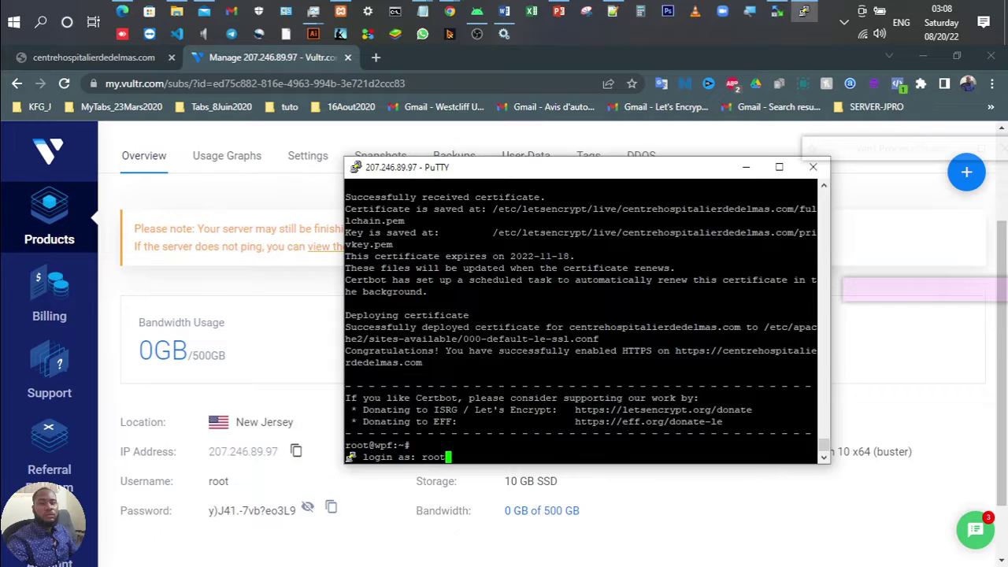
pyautogui.press('Return')
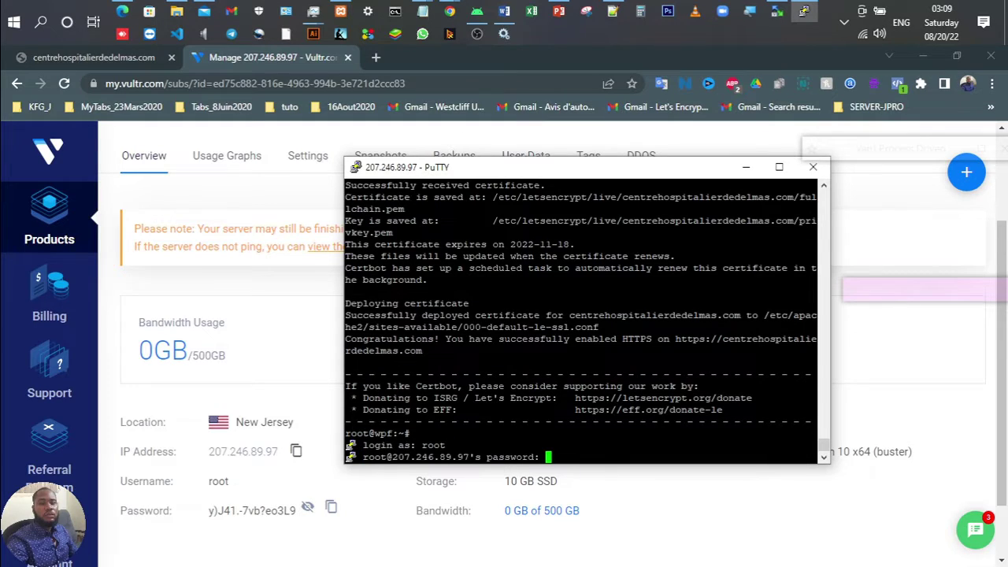
# Step: Submit the root password, run chown www-data:www-data -R /var/www/html/, and select the command line
pyautogui.press('Return')
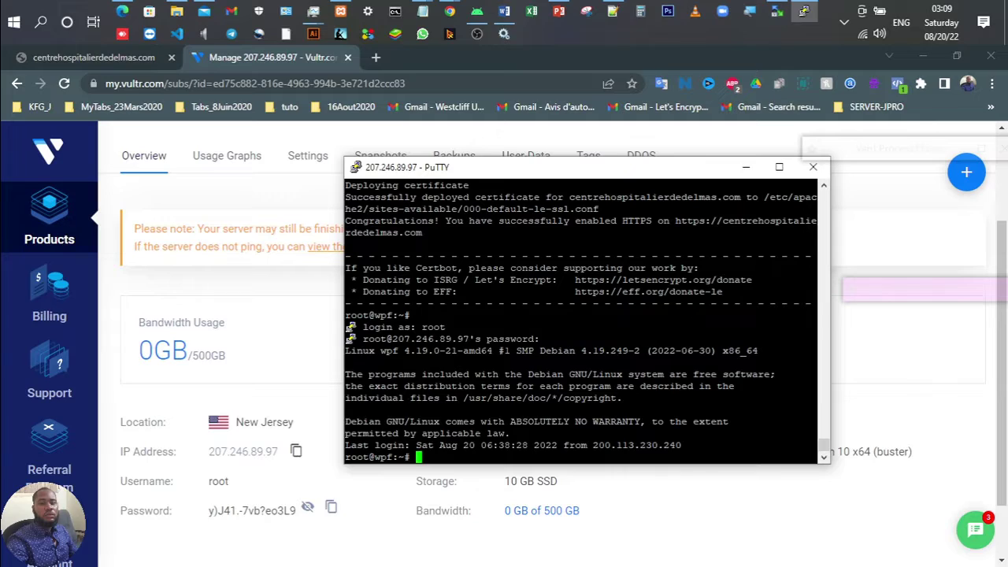
pyautogui.write('chown www-data:www-data')
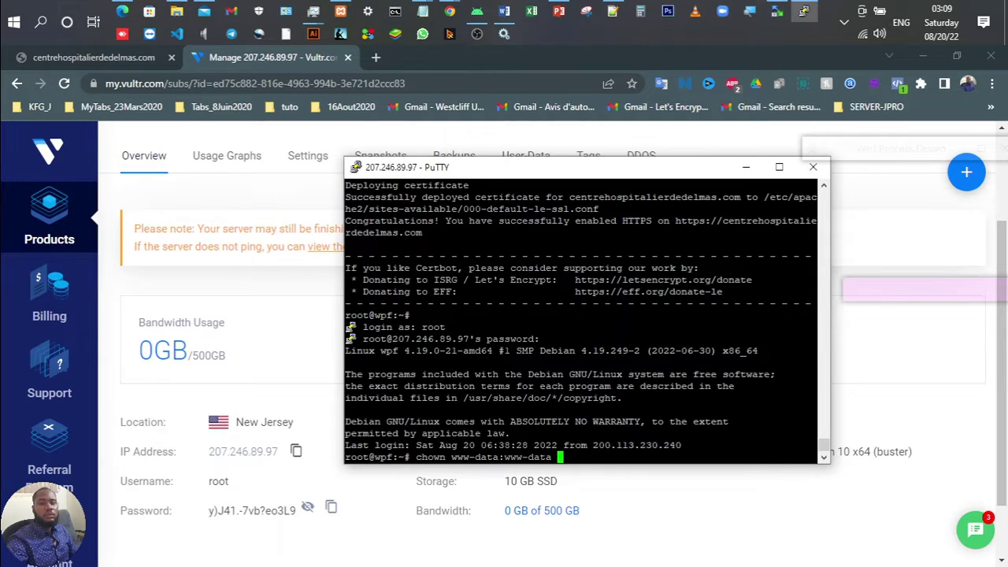
pyautogui.write(' /')
pyautogui.write(']-')
pyautogui.press('BackSpace')
pyautogui.press('BackSpace')
pyautogui.press('BackSpace')
pyautogui.write('-R /var/www/html/')
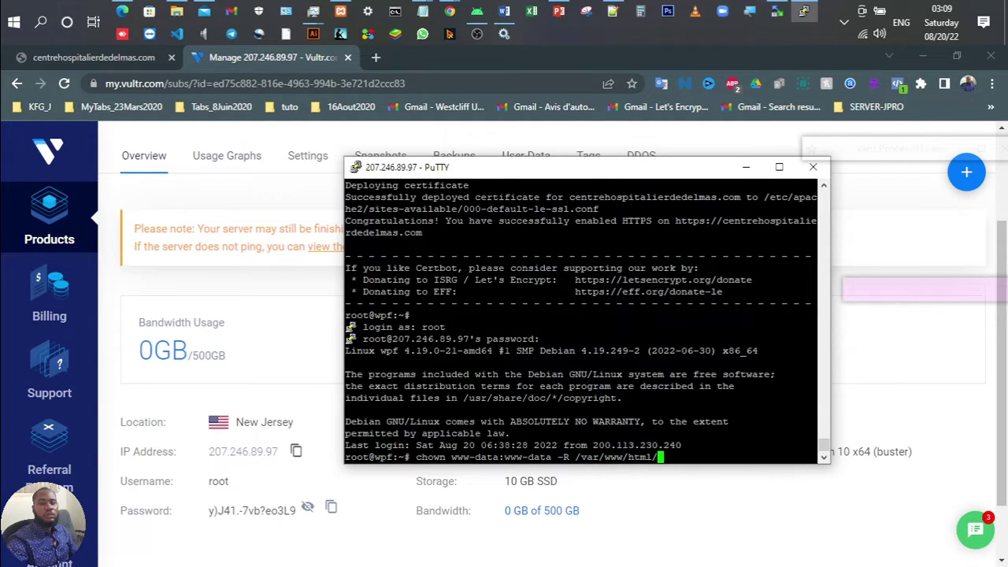
pyautogui.press('Return')
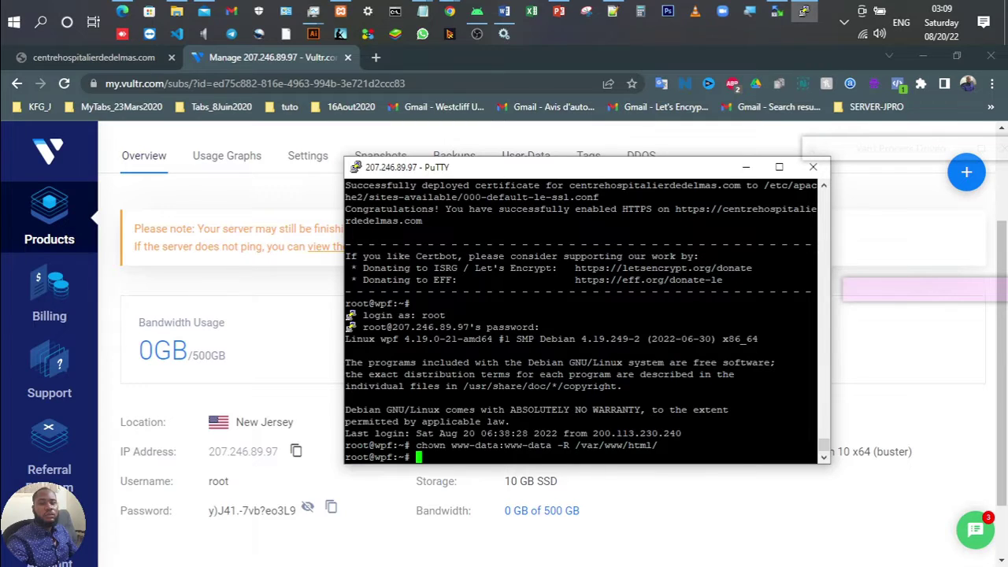
pyautogui.moveTo(417, 445); pyautogui.dragTo(663, 445)
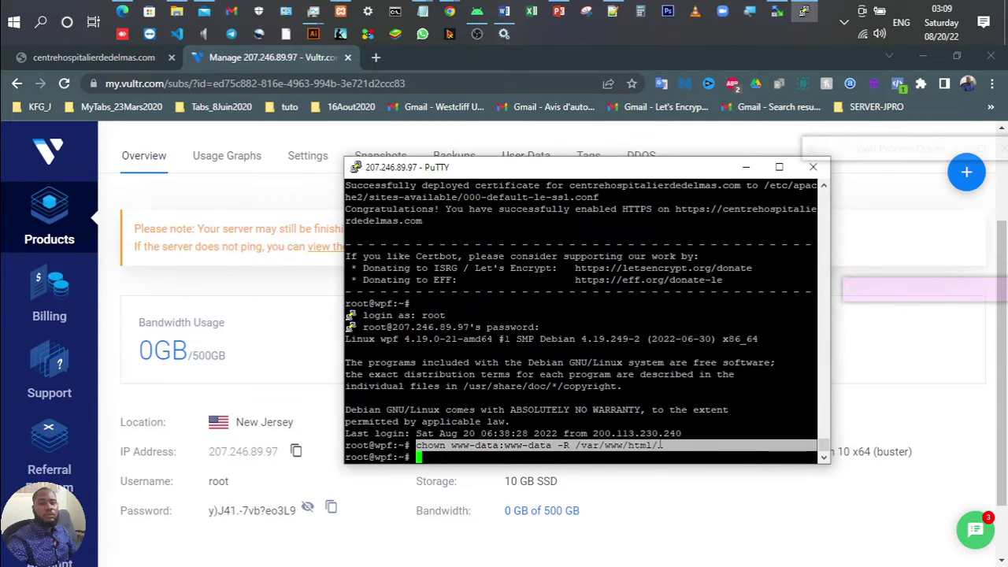
# Step: Paste the chown command onto line 86 of the notes, then return to the WooCommerce plugin search
pyautogui.click(612, 11)
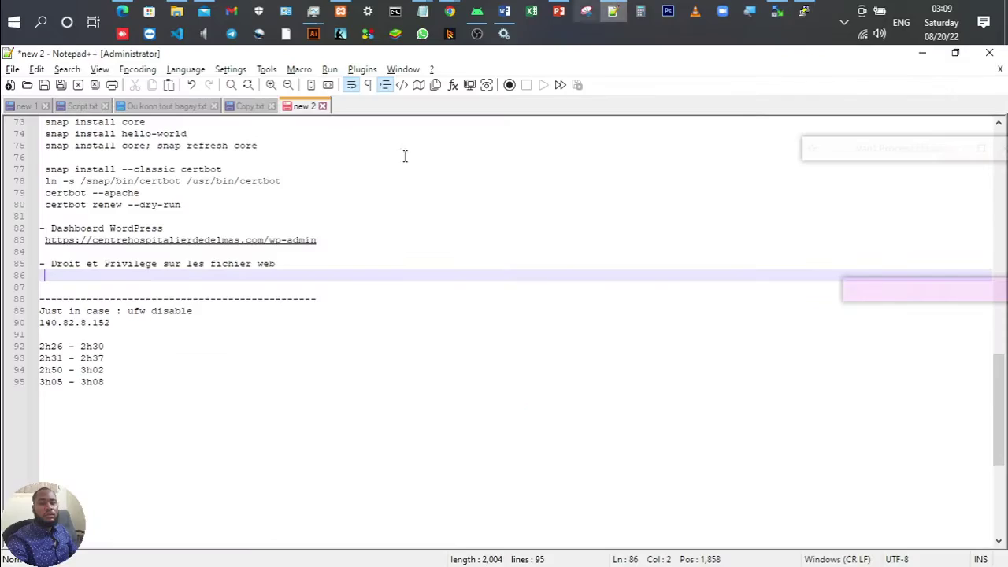
pyautogui.scroll(2, 71, 275)
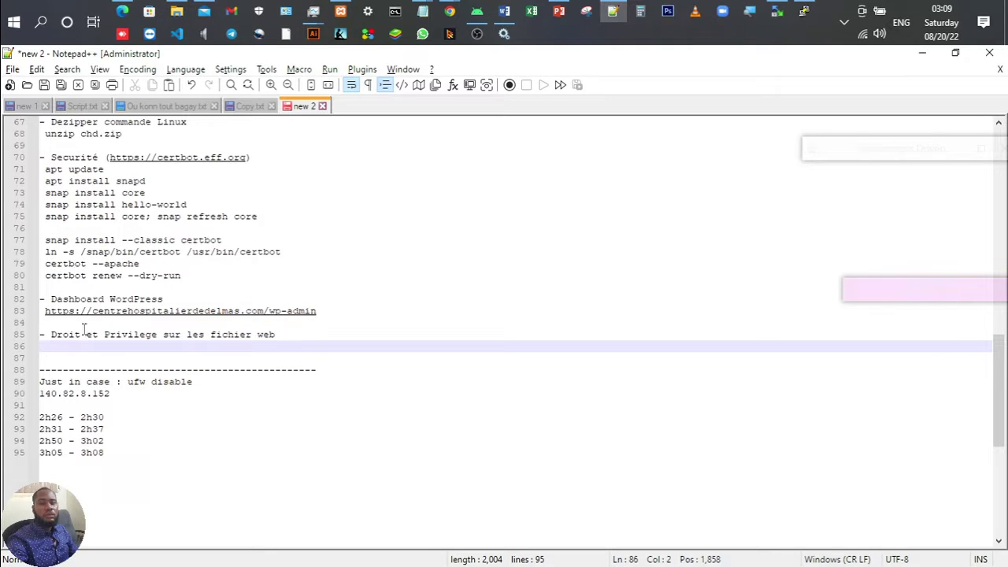
pyautogui.write('chown www-data:www-data -R /var/www/html/')
pyautogui.scroll(4, 83, 334)
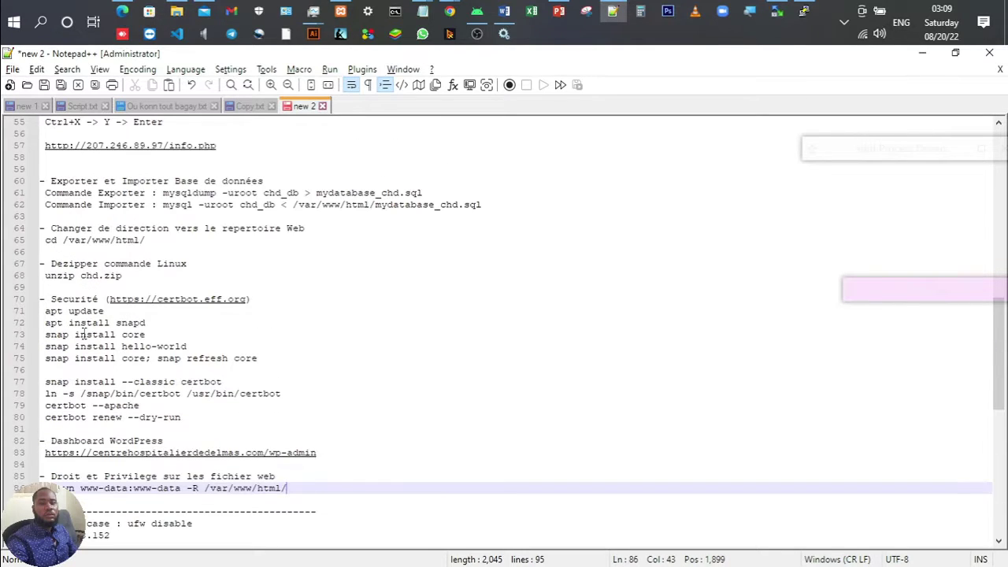
pyautogui.click(803, 11)
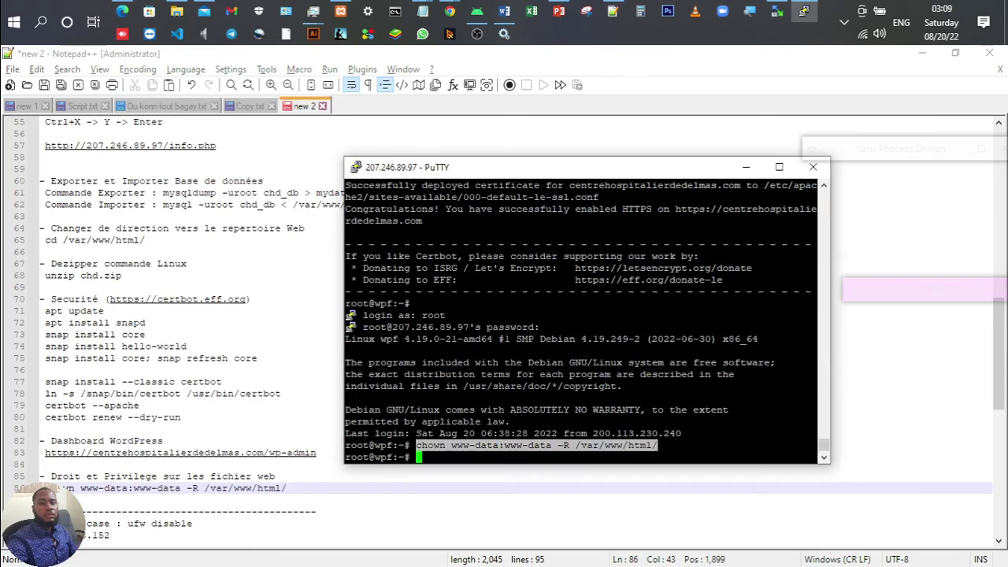
pyautogui.click(501, 445)
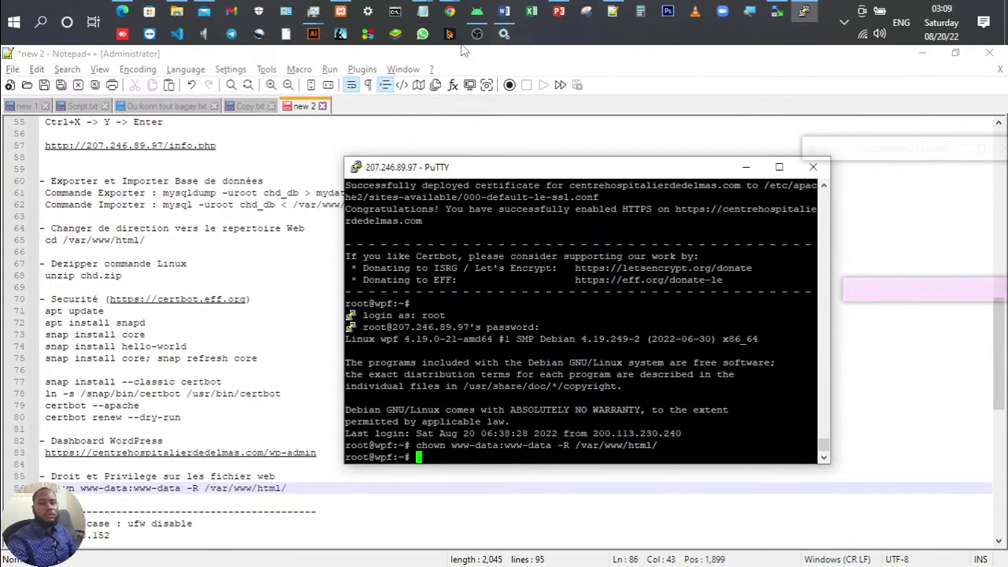
pyautogui.moveTo(446, 12)
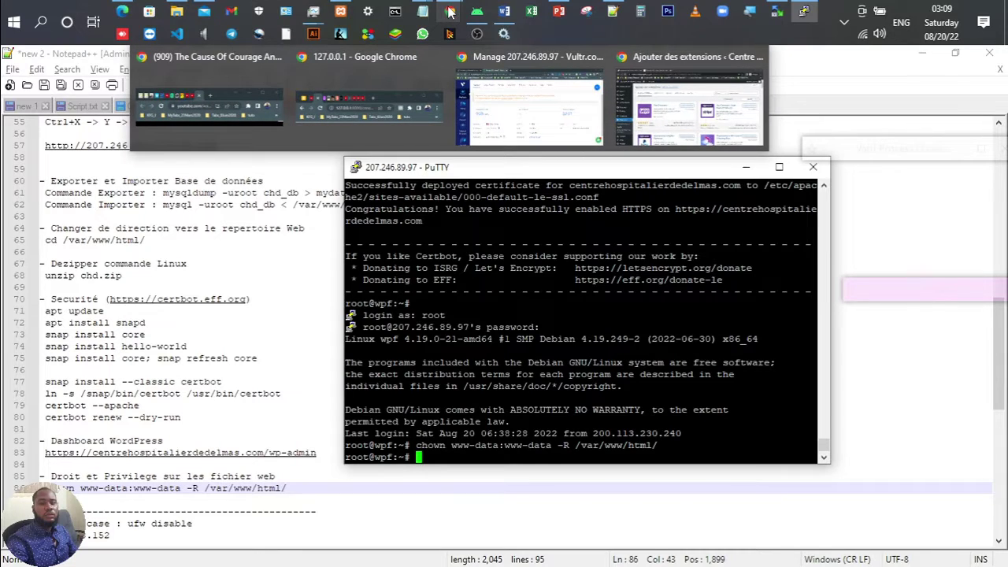
pyautogui.click(680, 106)
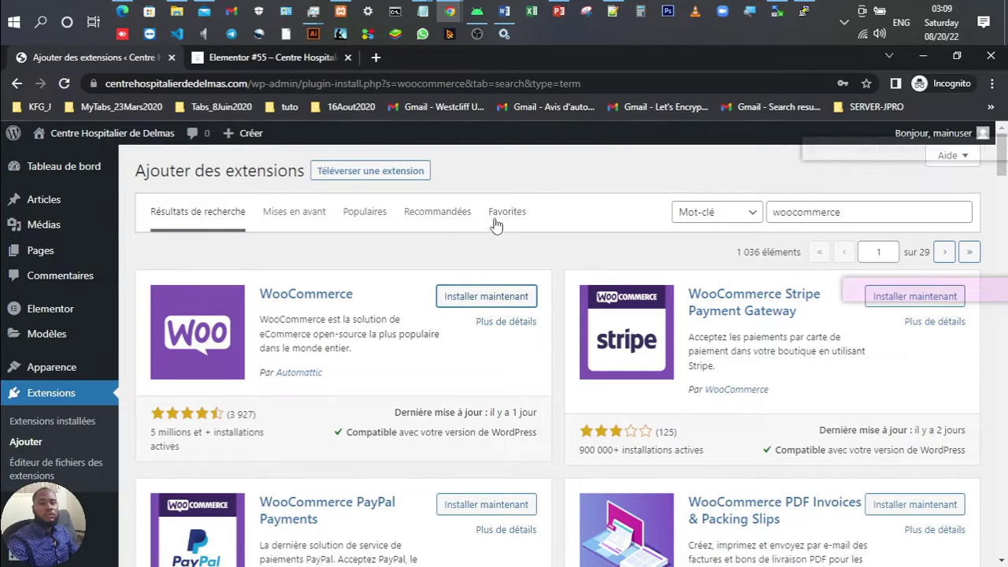
# Step: Install and activate the WooCommerce plugin, retrying after cancelling the FTP credentials prompt
pyautogui.click(485, 296)
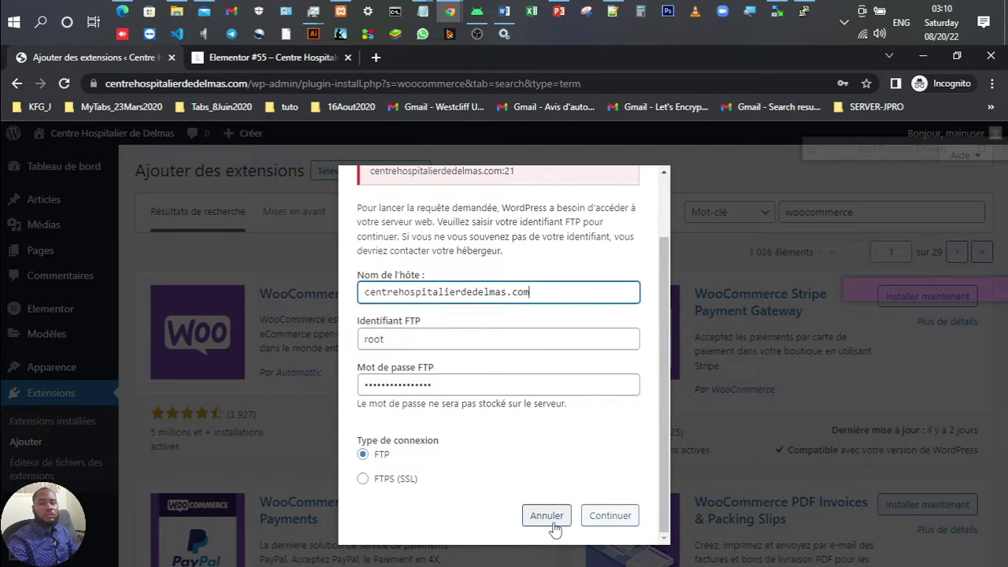
pyautogui.scroll(1, 438, 263)
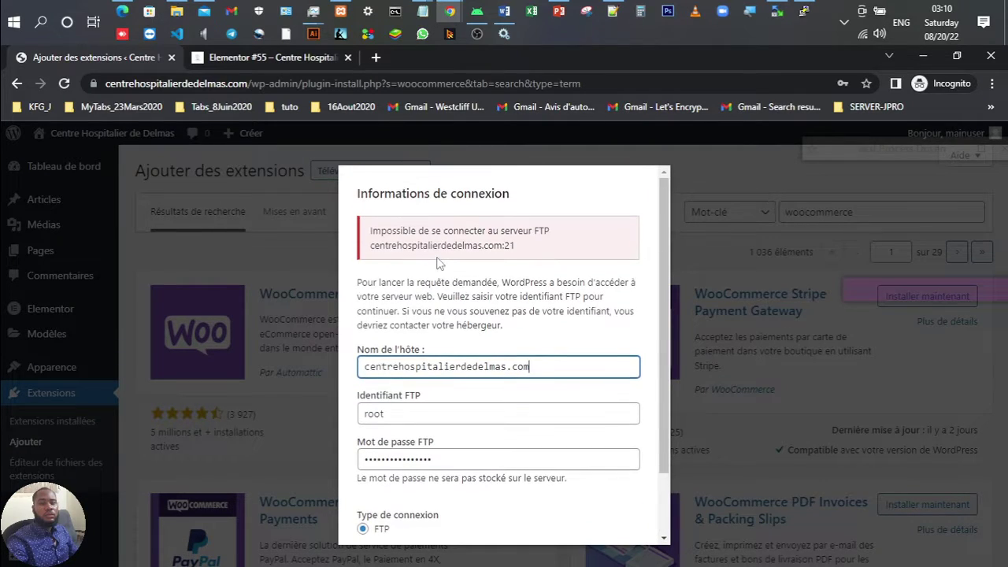
pyautogui.scroll(-2, 438, 264)
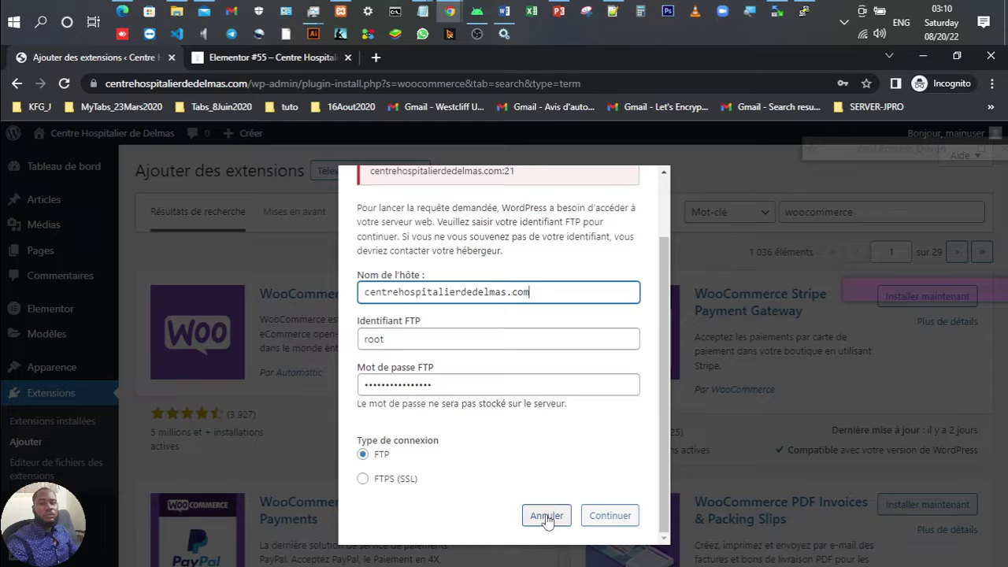
pyautogui.click(541, 516)
pyautogui.click(66, 85)
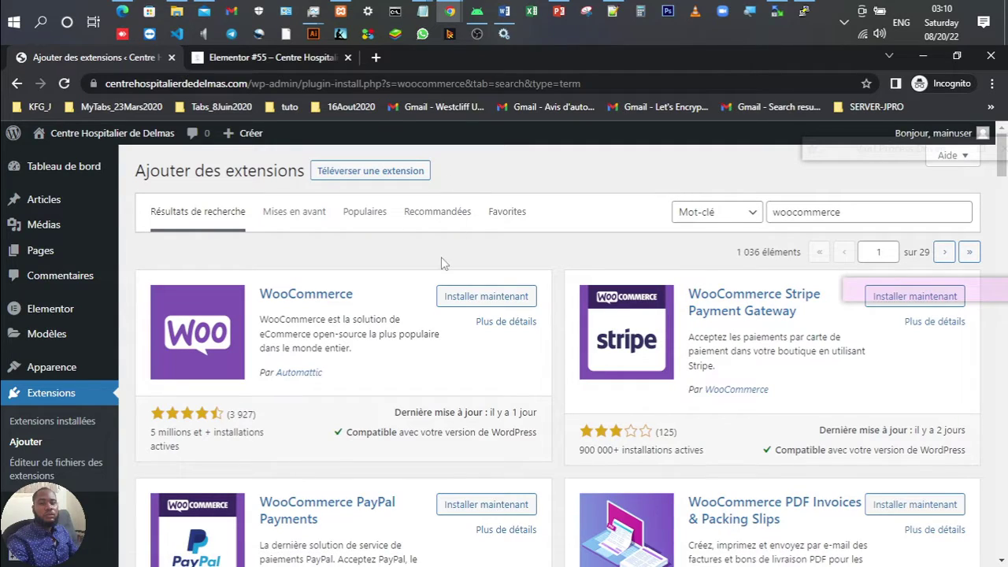
pyautogui.click(468, 300)
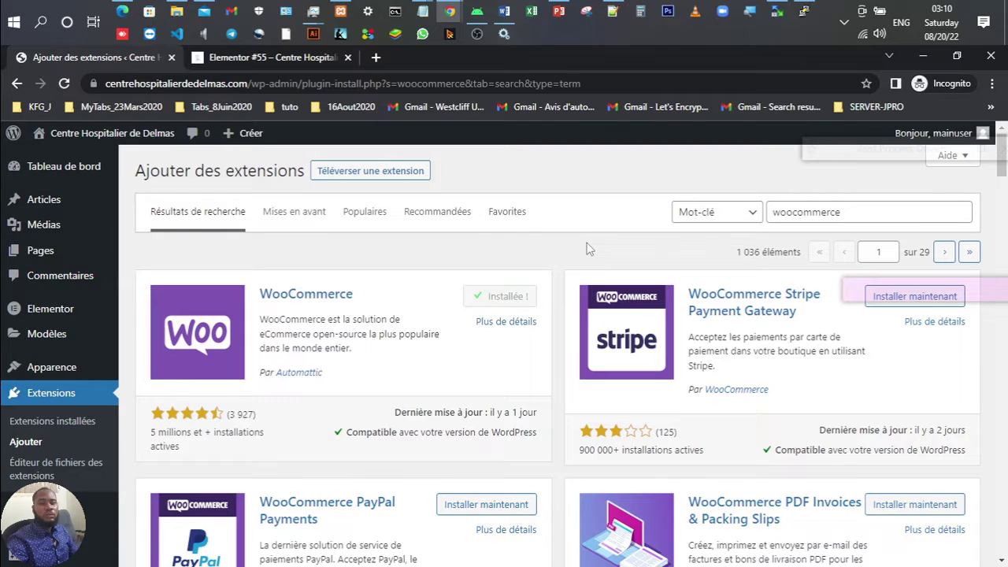
pyautogui.click(512, 297)
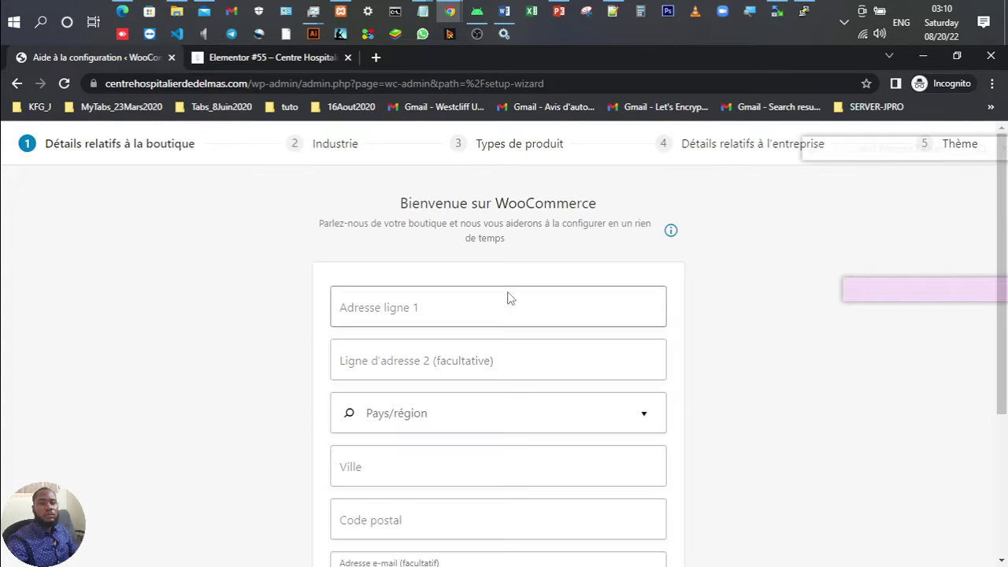
# Step: Fill the store address from the saved Haïti address suggestion
pyautogui.scroll(-3, 457, 292)
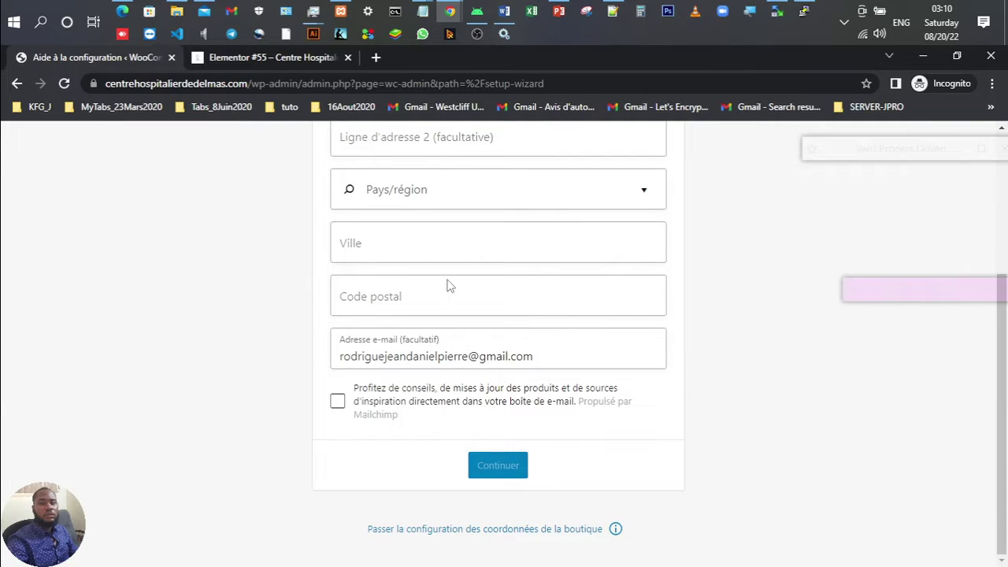
pyautogui.scroll(3, 447, 285)
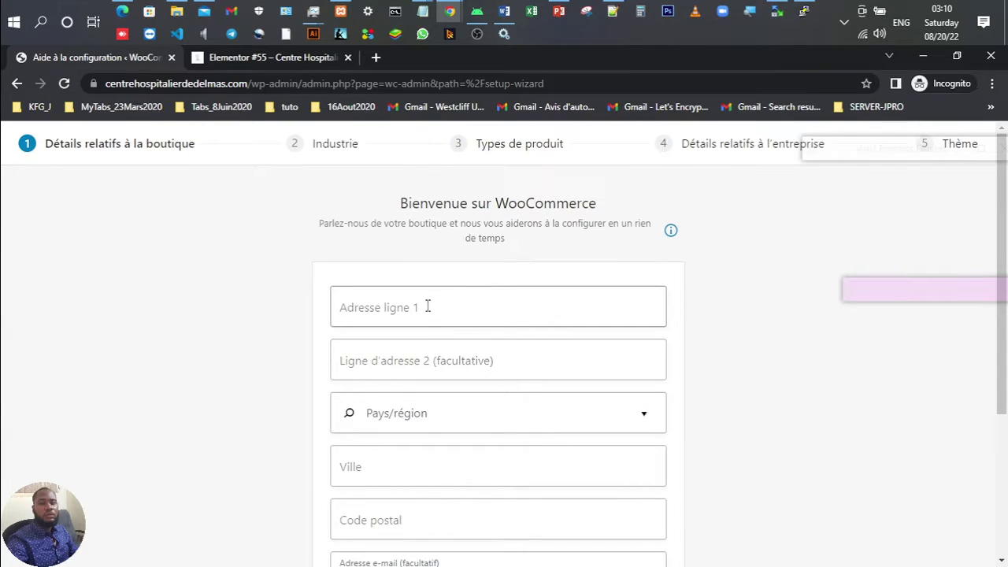
pyautogui.click(427, 306)
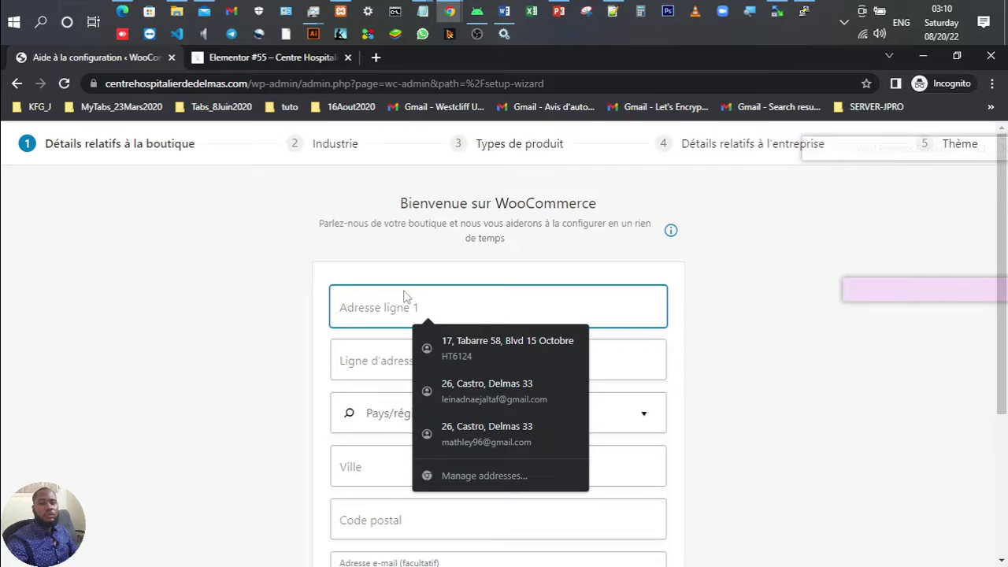
pyautogui.press('Escape')
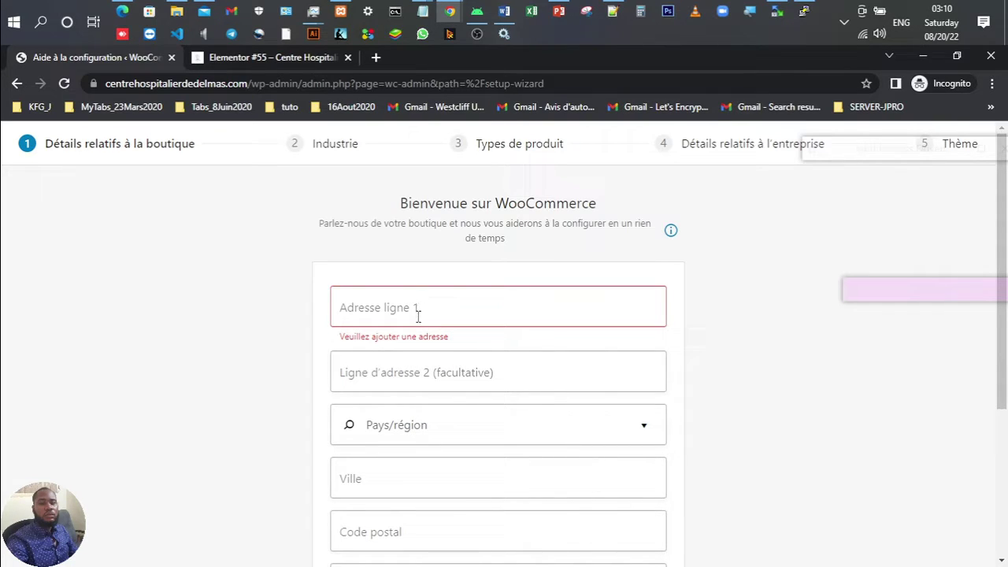
pyautogui.click(418, 315)
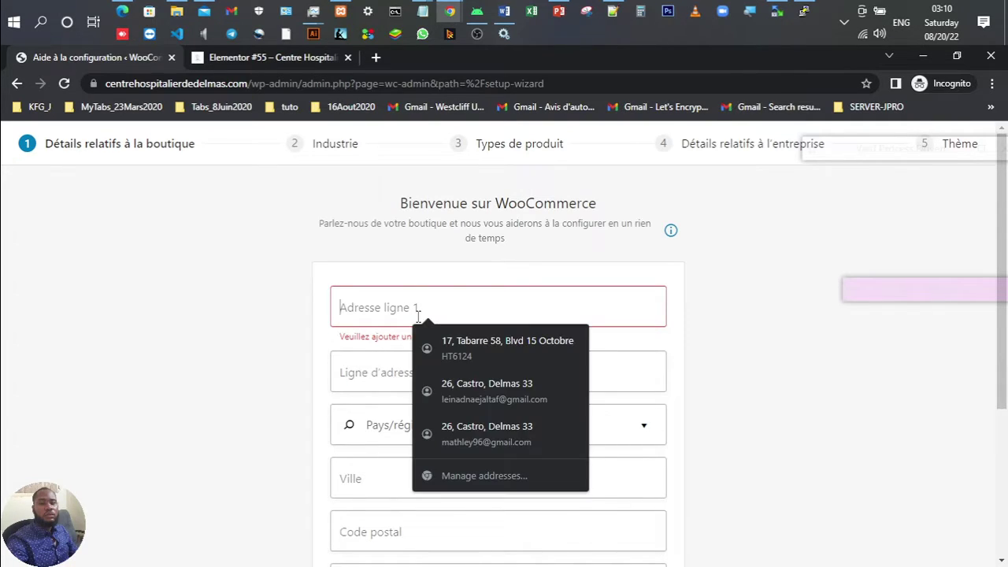
pyautogui.click(460, 354)
# Step: Submit the store details and decline sharing usage data with WooCommerce
pyautogui.scroll(-3, 440, 358)
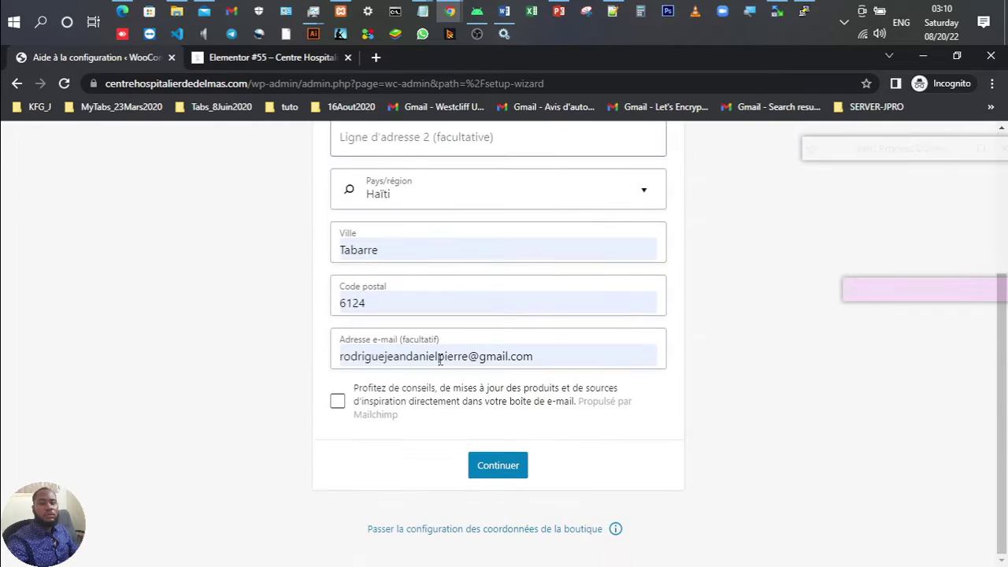
pyautogui.scroll(1, 439, 358)
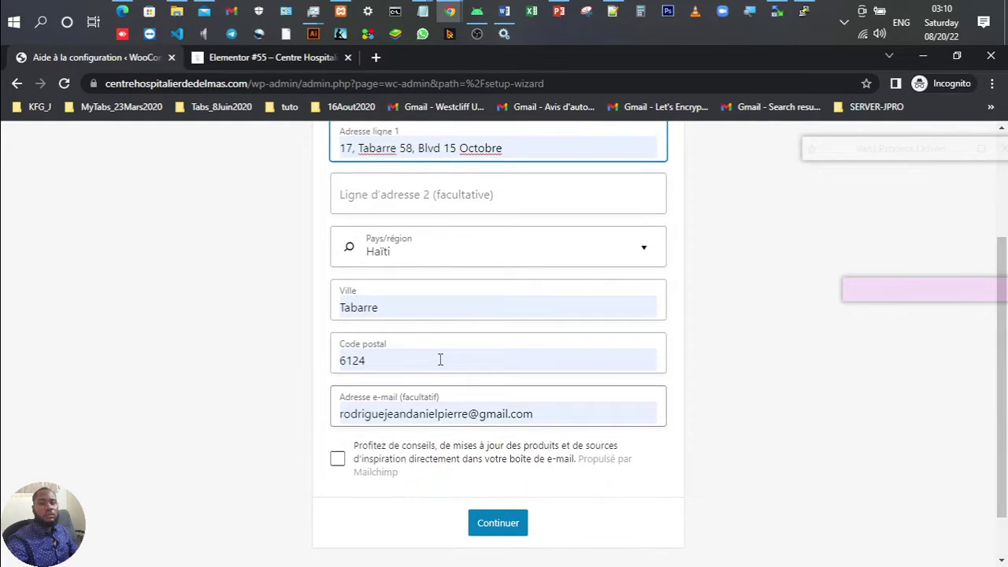
pyautogui.scroll(-1, 440, 359)
pyautogui.scroll(3, 441, 359)
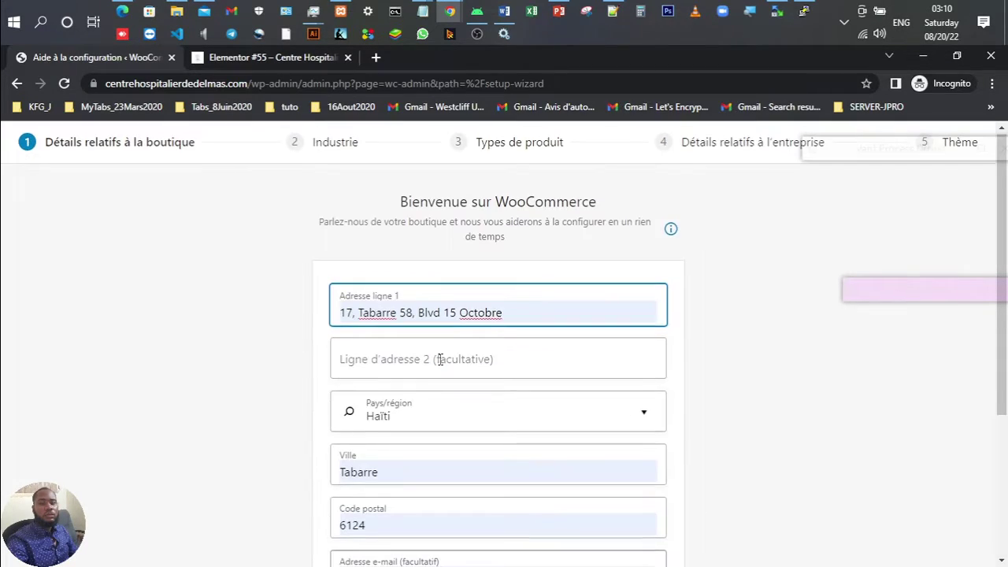
pyautogui.scroll(-4, 472, 409)
pyautogui.click(490, 470)
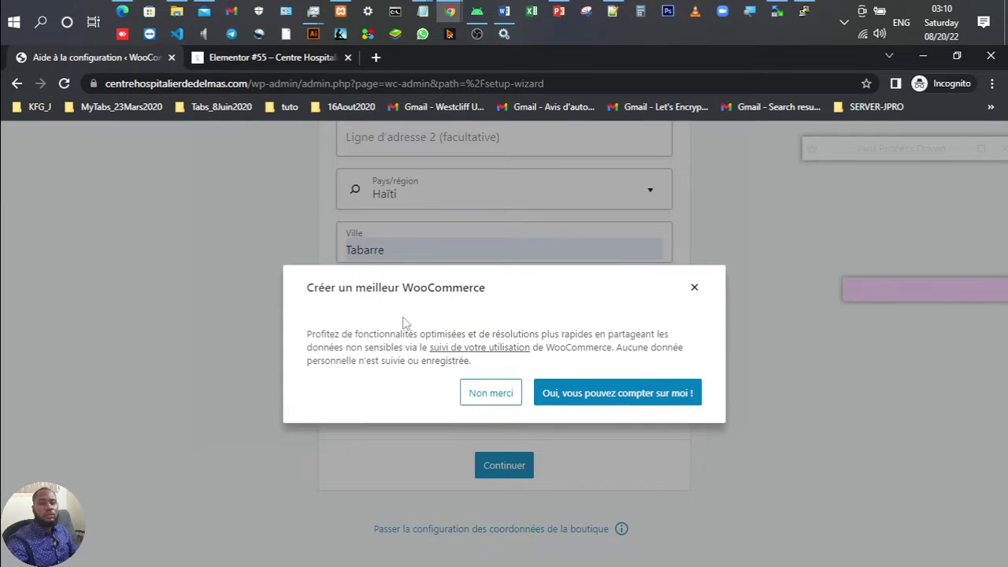
pyautogui.click(498, 396)
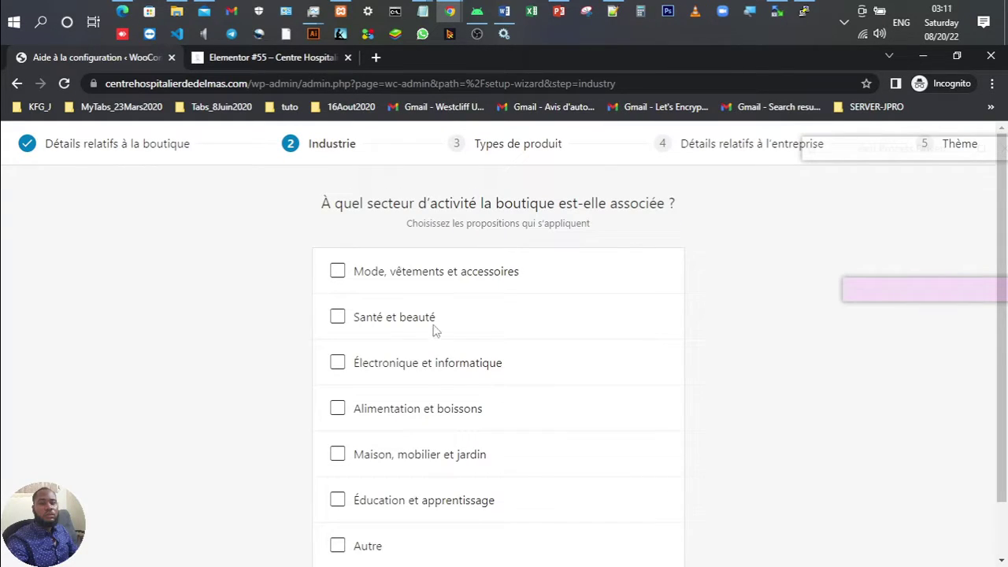
# Step: Choose Mode, vêtements et accessoires as the store's industry
pyautogui.scroll(-1, 398, 307)
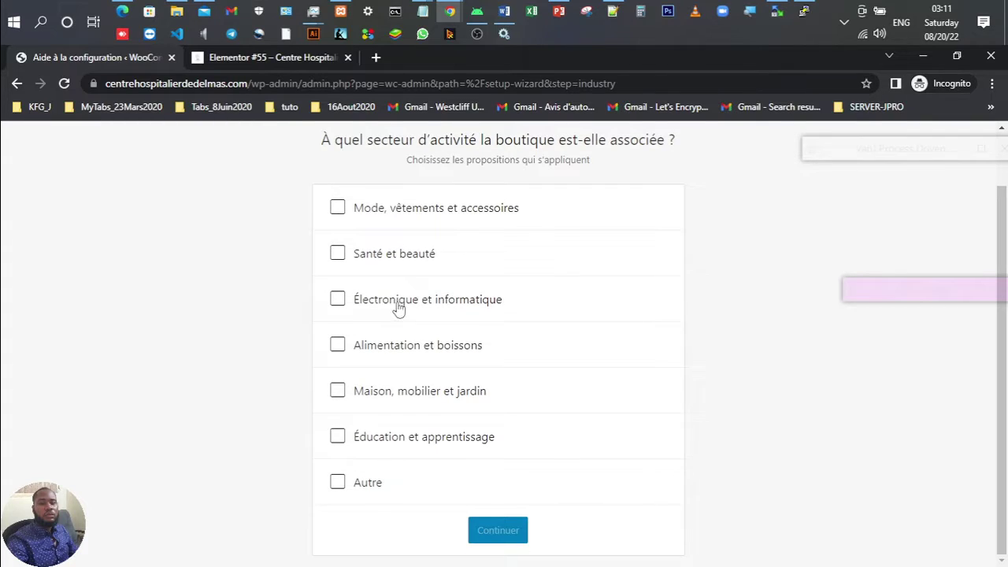
pyautogui.scroll(1, 397, 307)
pyautogui.click(359, 277)
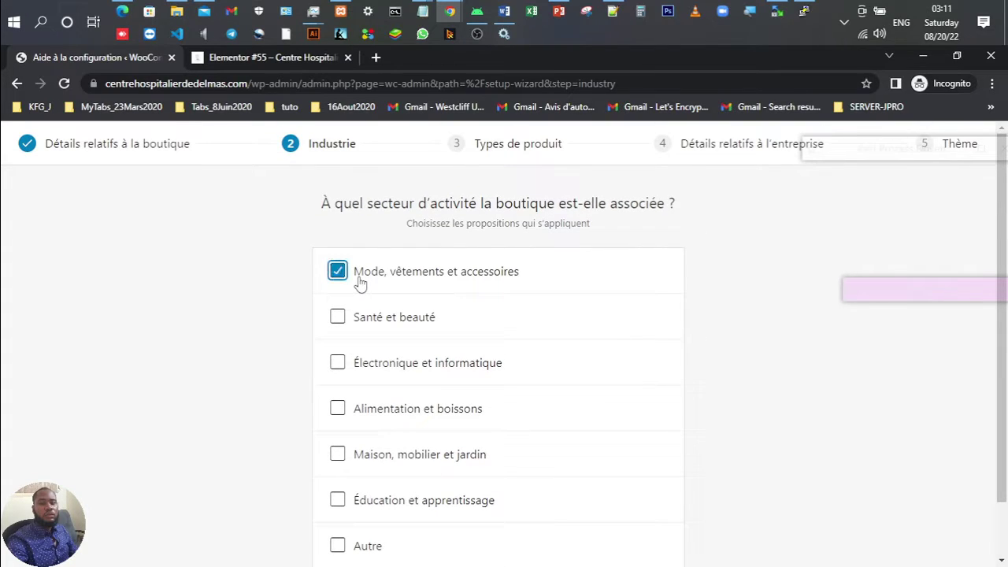
pyautogui.scroll(-1, 481, 332)
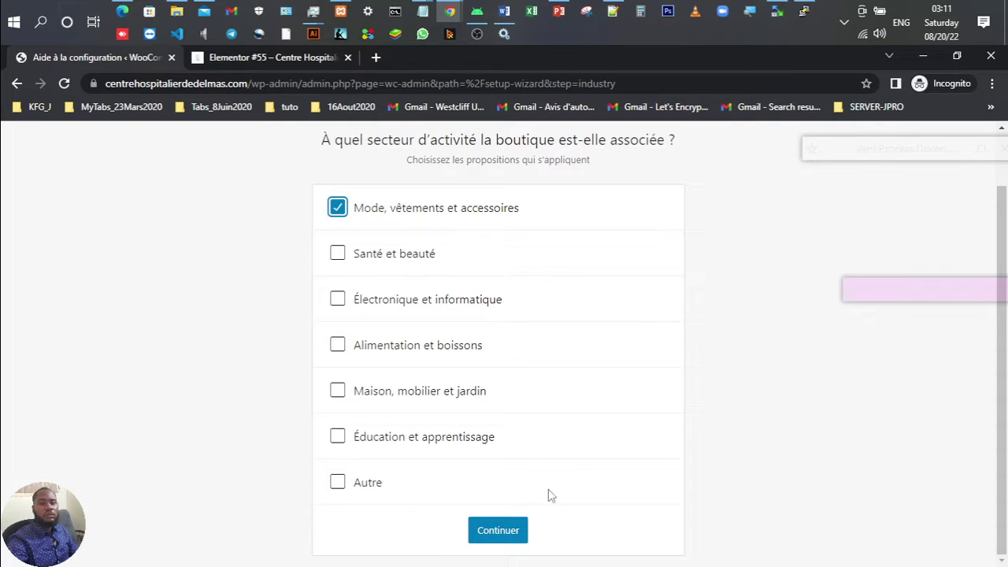
pyautogui.click(510, 532)
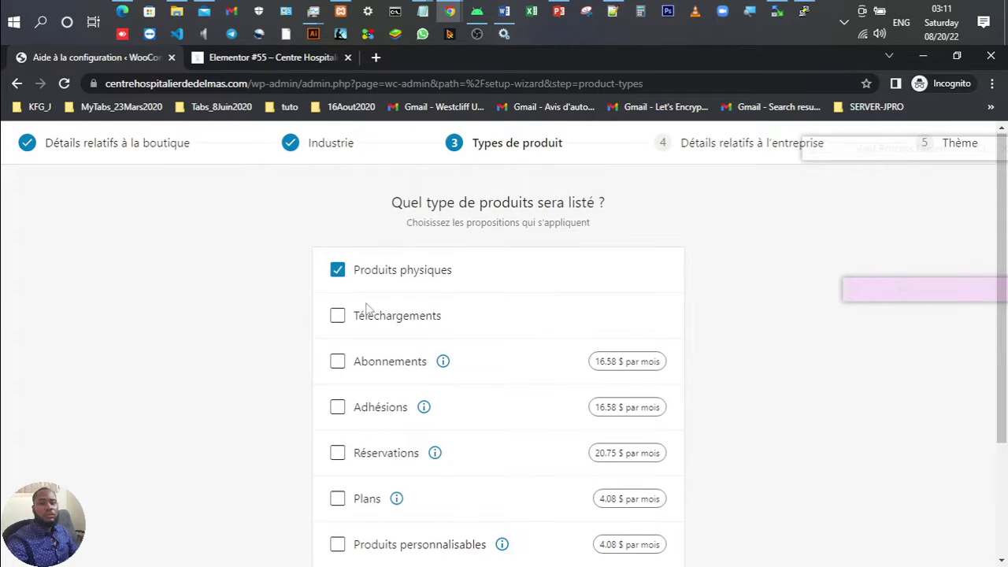
# Step: Add Téléchargements to the product types alongside physical products
pyautogui.scroll(-2, 404, 285)
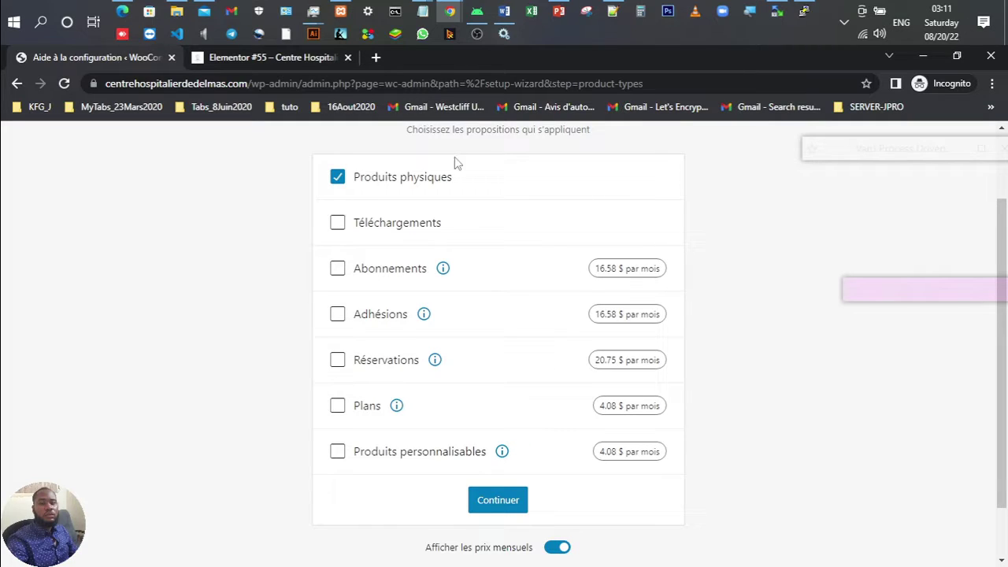
pyautogui.click(337, 226)
pyautogui.click(502, 504)
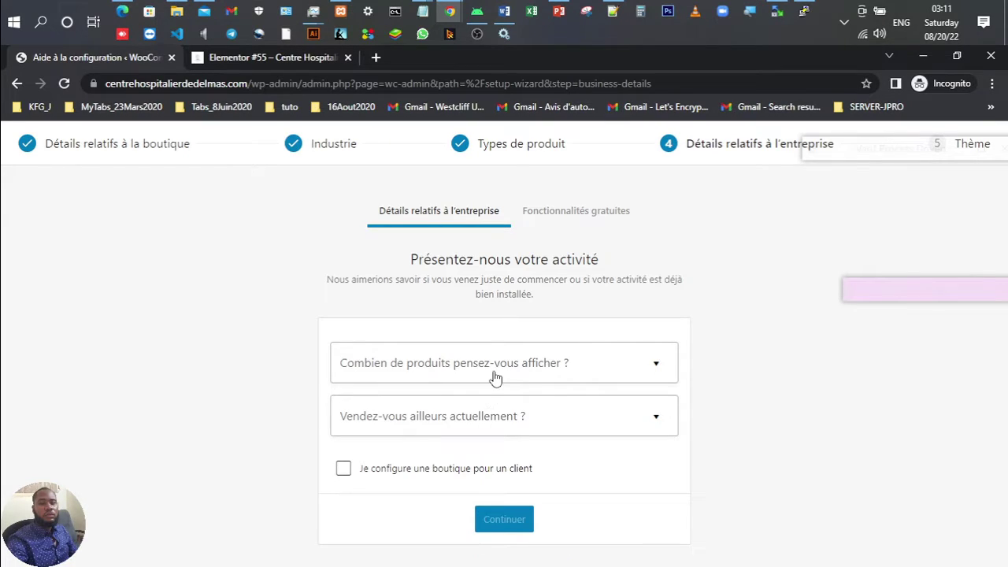
# Step: Set the expected product count to 11 – 100 and selling elsewhere to Non
pyautogui.click(494, 370)
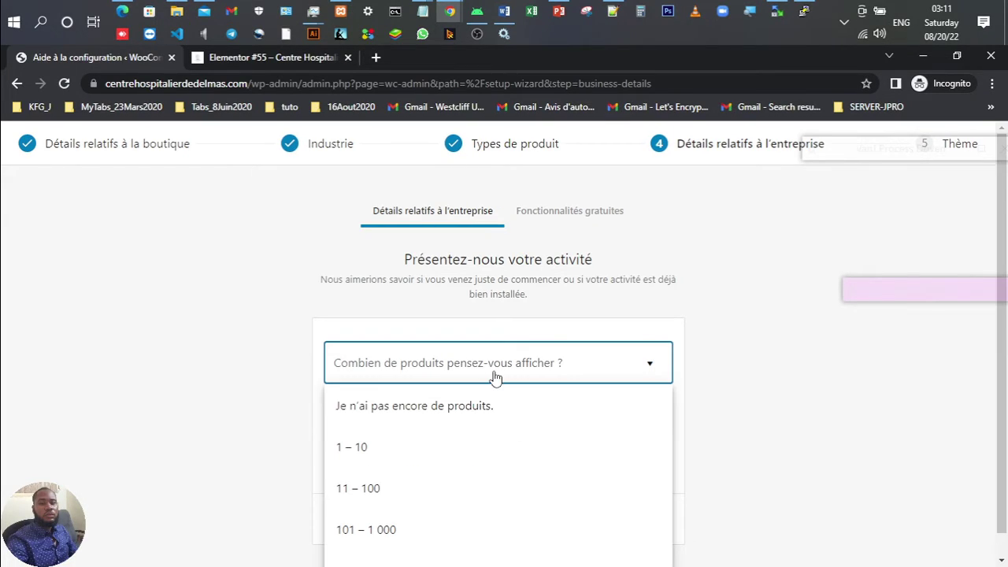
pyautogui.click(413, 459)
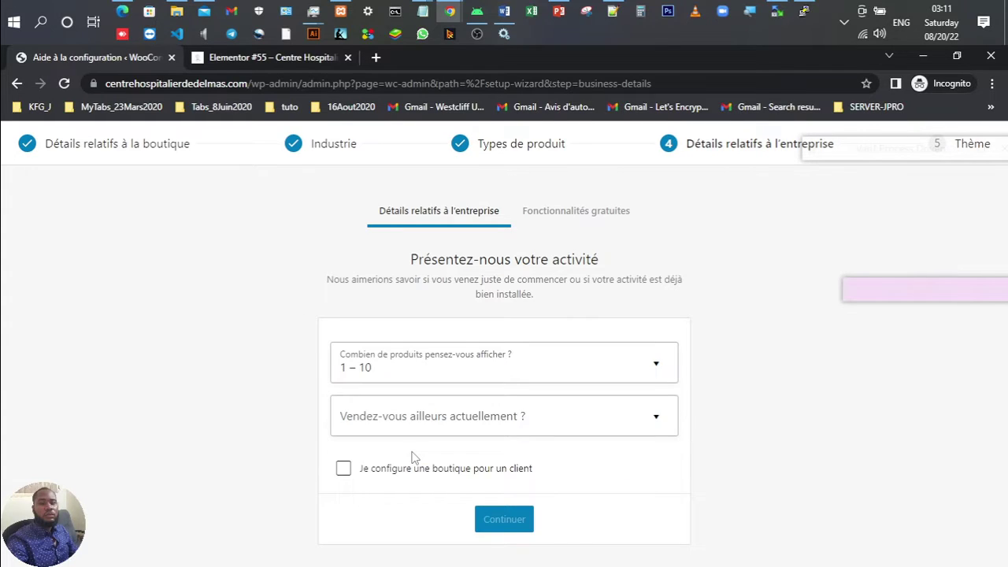
pyautogui.click(519, 376)
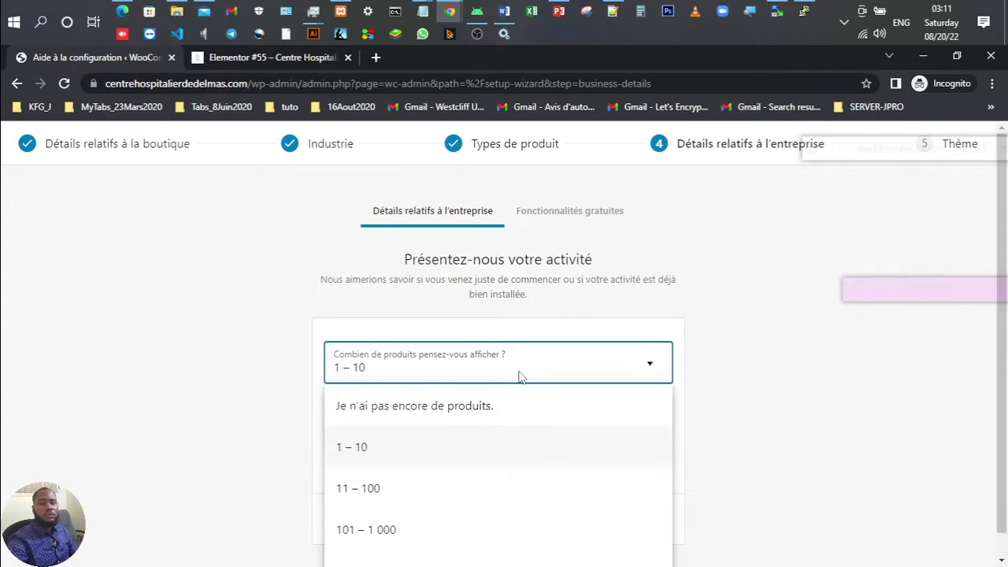
pyautogui.click(438, 488)
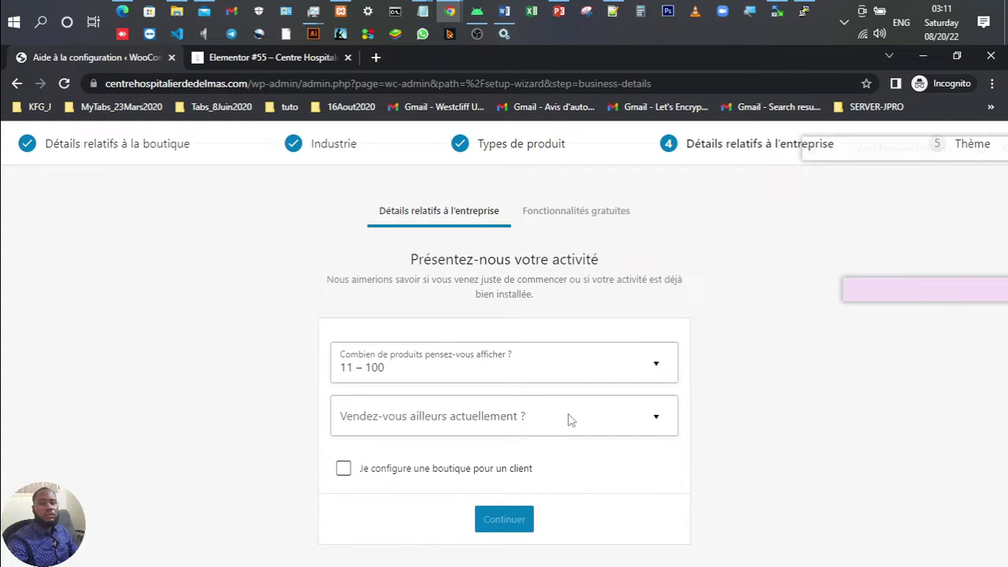
pyautogui.click(569, 420)
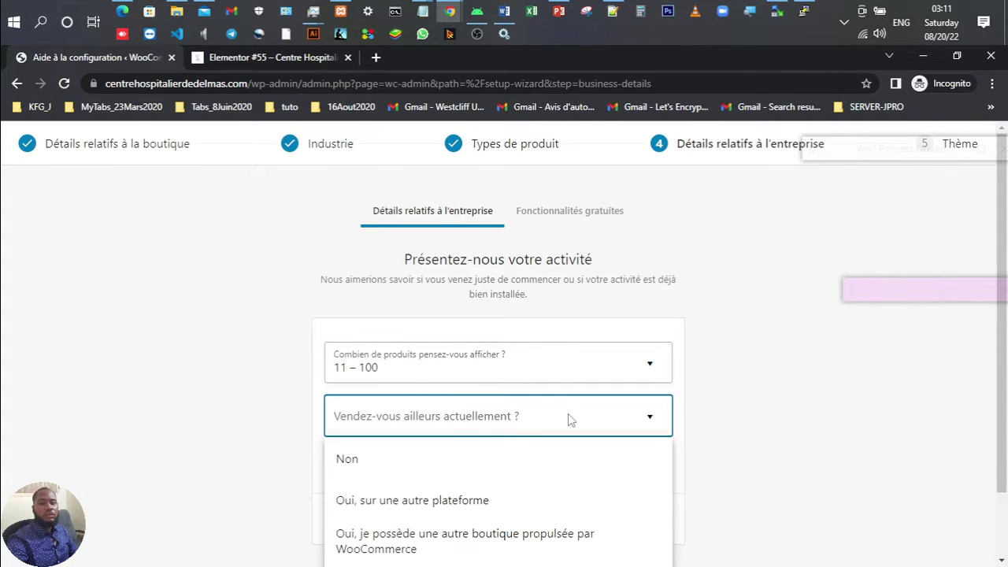
pyautogui.click(474, 378)
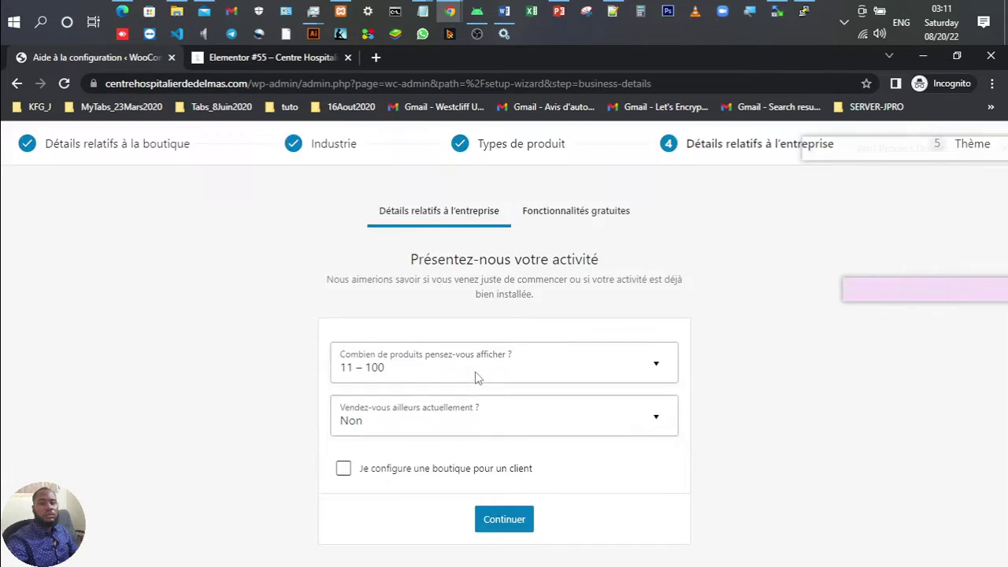
pyautogui.click(522, 519)
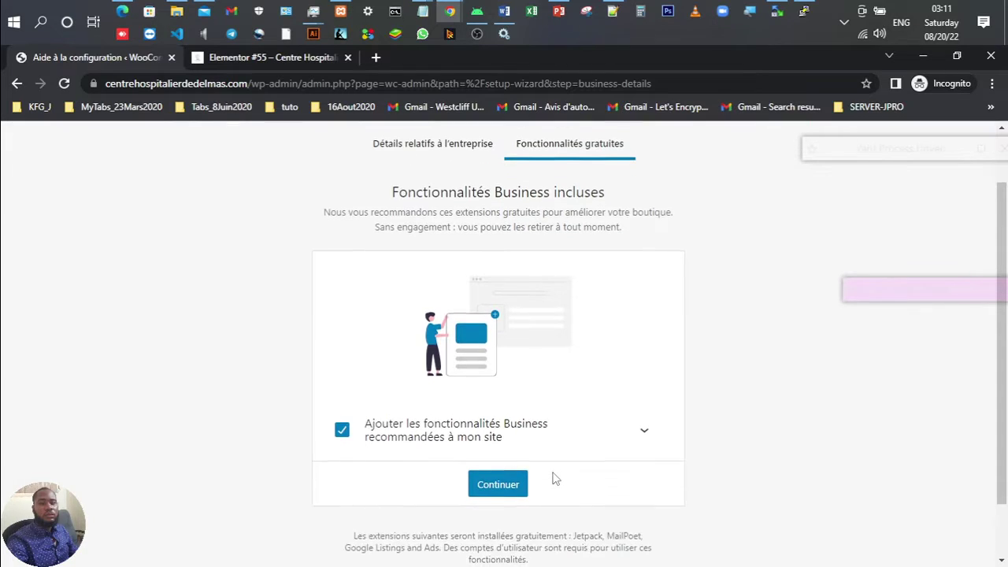
# Step: Decline the recommended free business extensions, including Jetpack, MailPoet and Google Listings and Ads
pyautogui.click(647, 462)
pyautogui.scroll(-2, 650, 464)
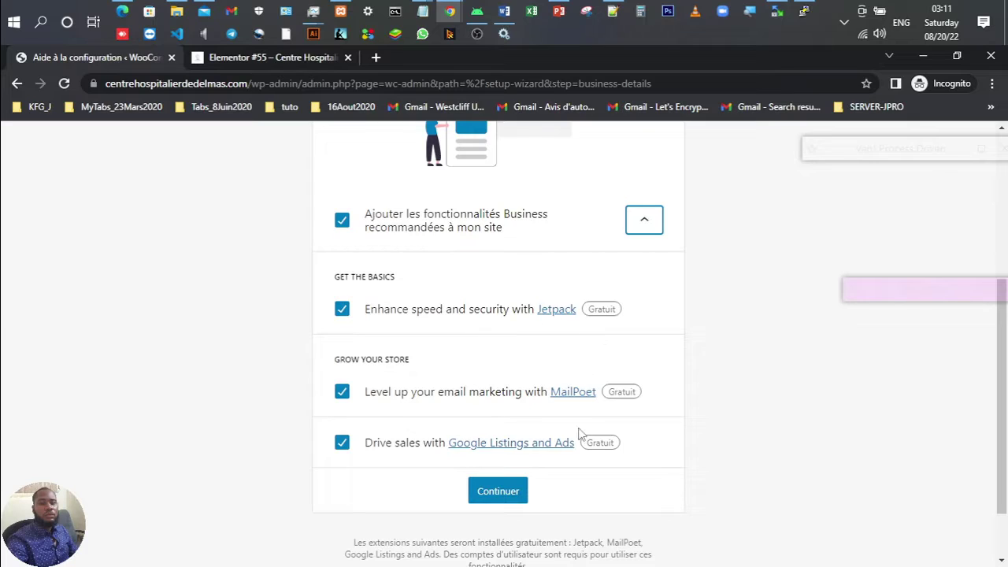
pyautogui.click(343, 221)
pyautogui.click(498, 535)
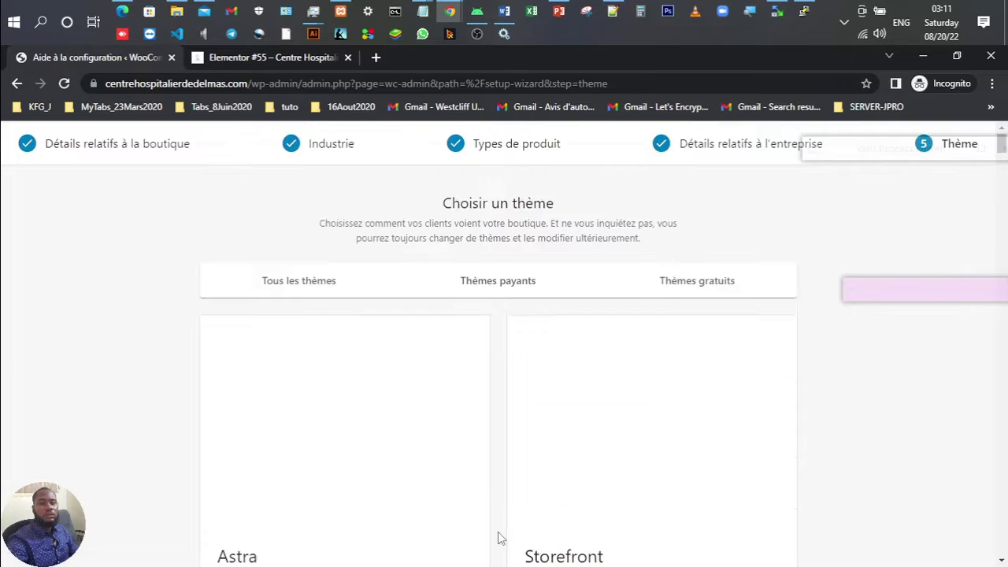
# Step: Keep the active Astra theme and return to the Elementor #55 post tab
pyautogui.scroll(-2, 598, 521)
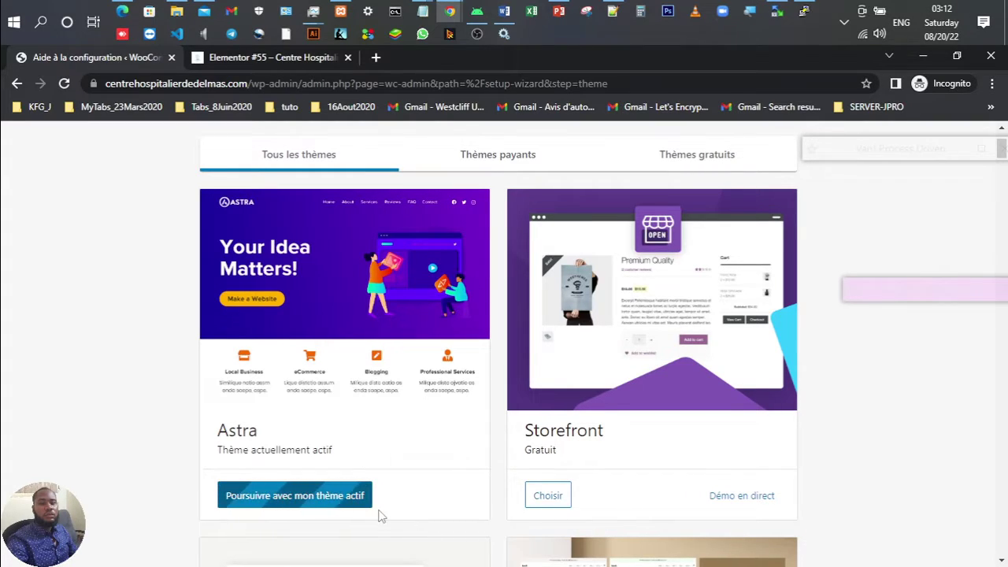
pyautogui.scroll(2, 472, 376)
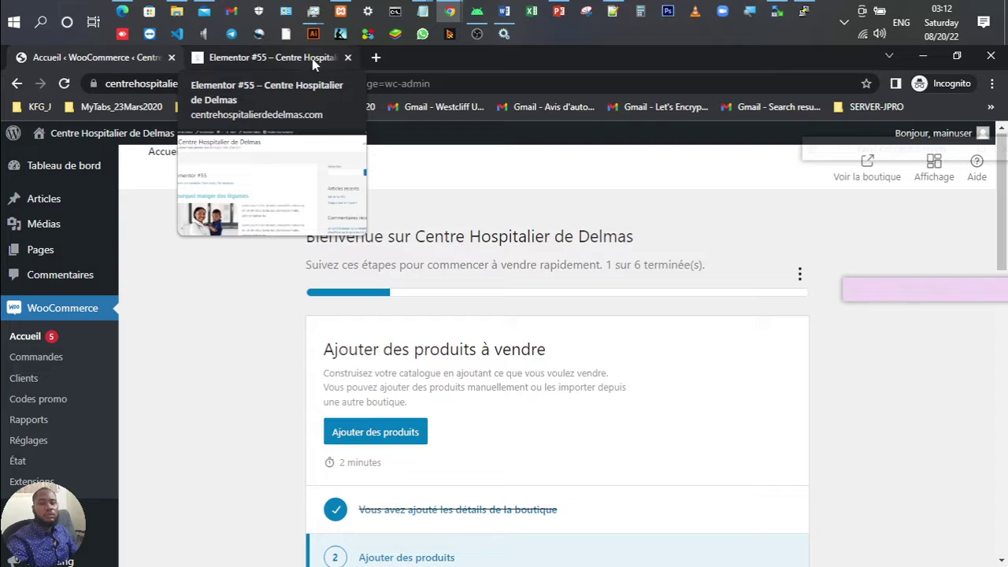
pyautogui.click(313, 64)
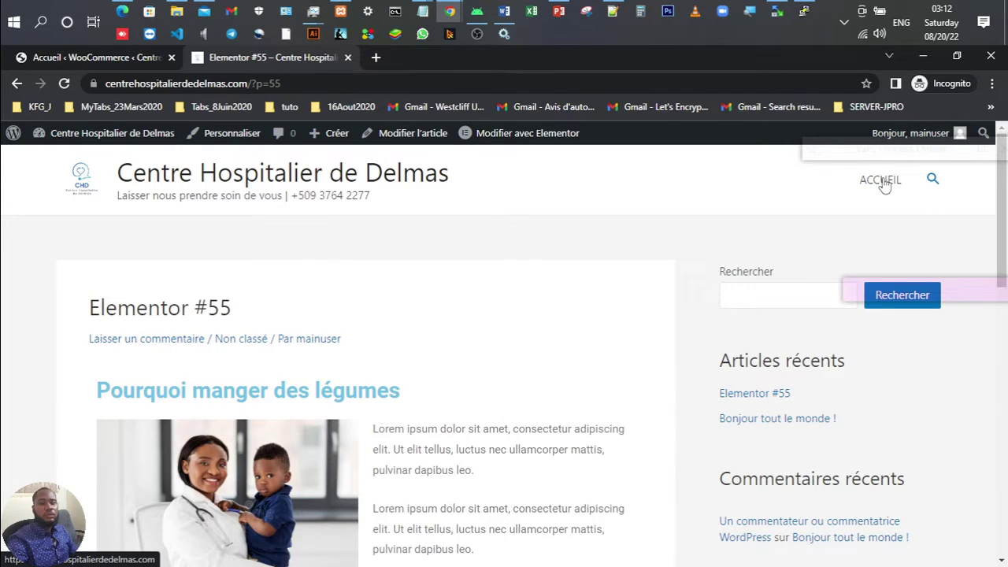
# Step: View the front-end ACCUEIL, Boutique and Validation de la commande pages
pyautogui.click(880, 180)
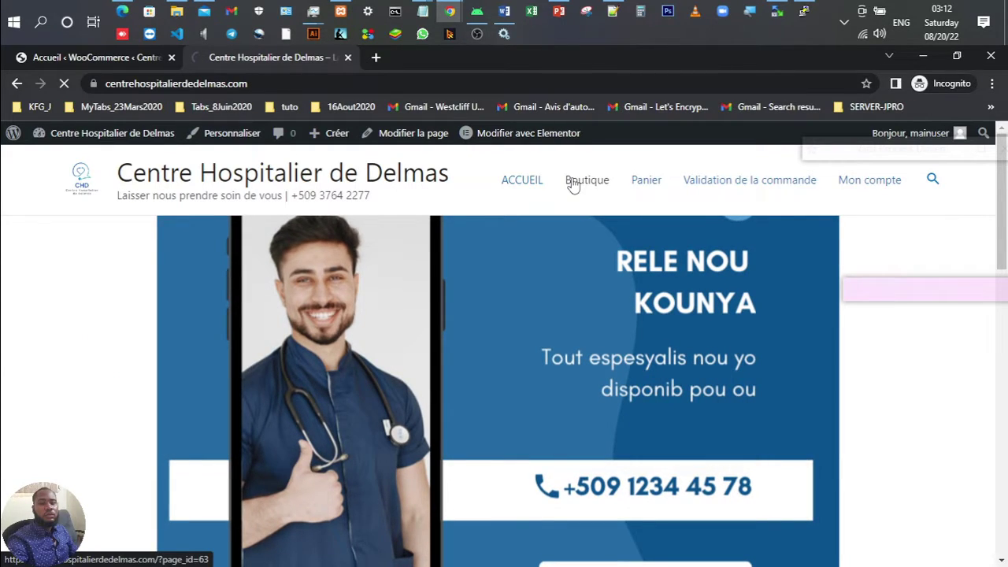
pyautogui.click(573, 185)
pyautogui.click(753, 178)
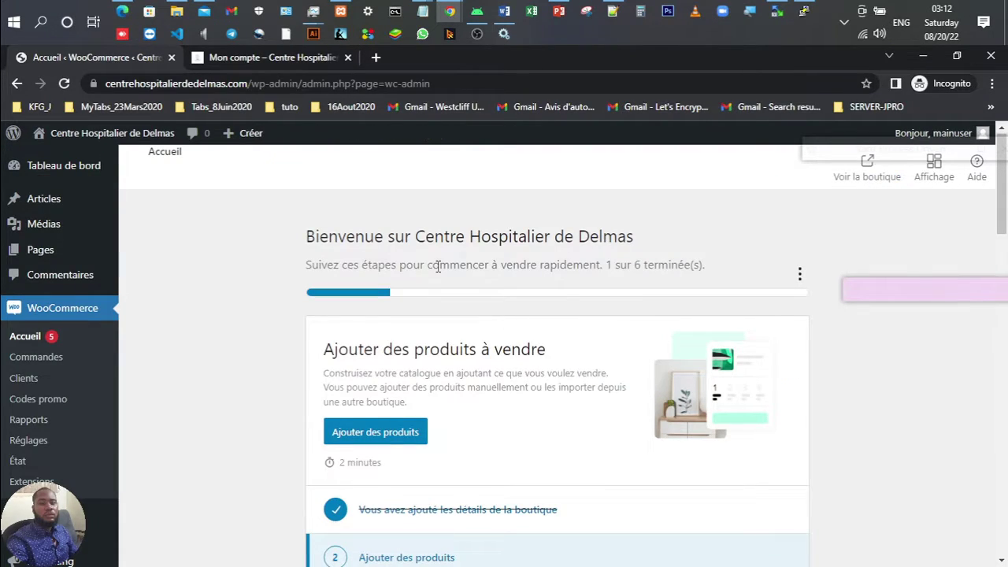
# Step: Choose Ajouter des produits from the WooCommerce Accueil page
pyautogui.scroll(-2, 437, 266)
pyautogui.scroll(2, 281, 292)
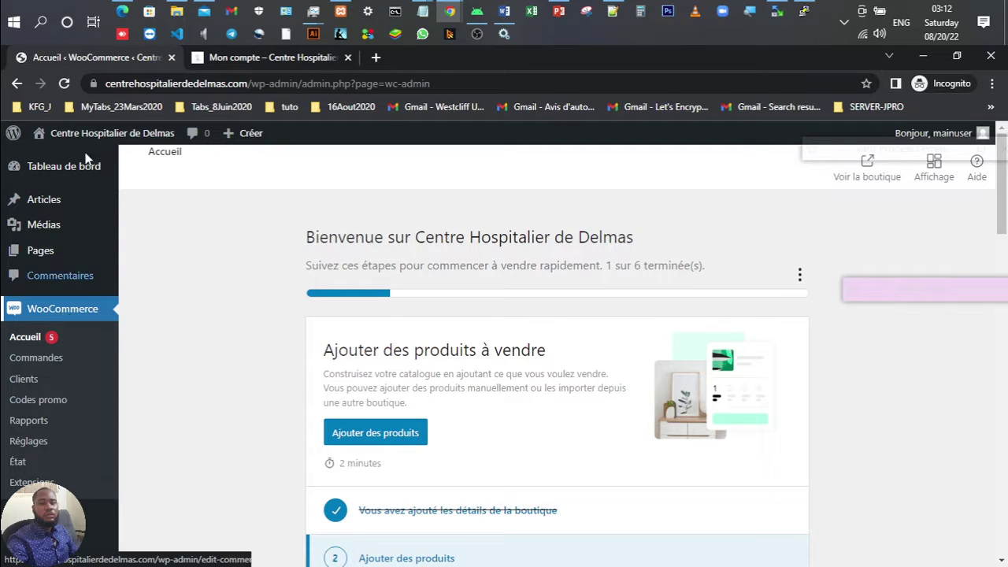
pyautogui.scroll(-3, 534, 424)
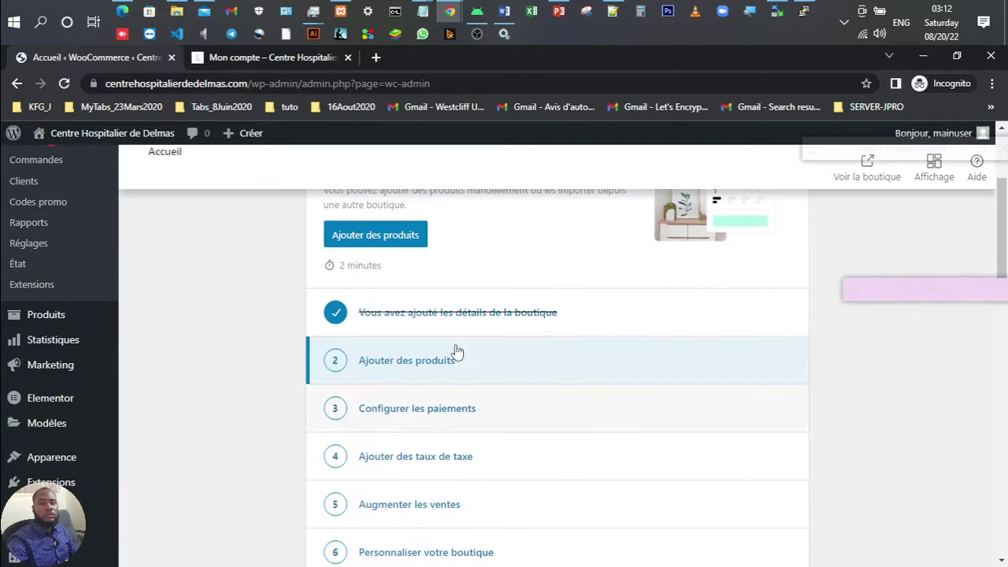
pyautogui.scroll(1, 371, 254)
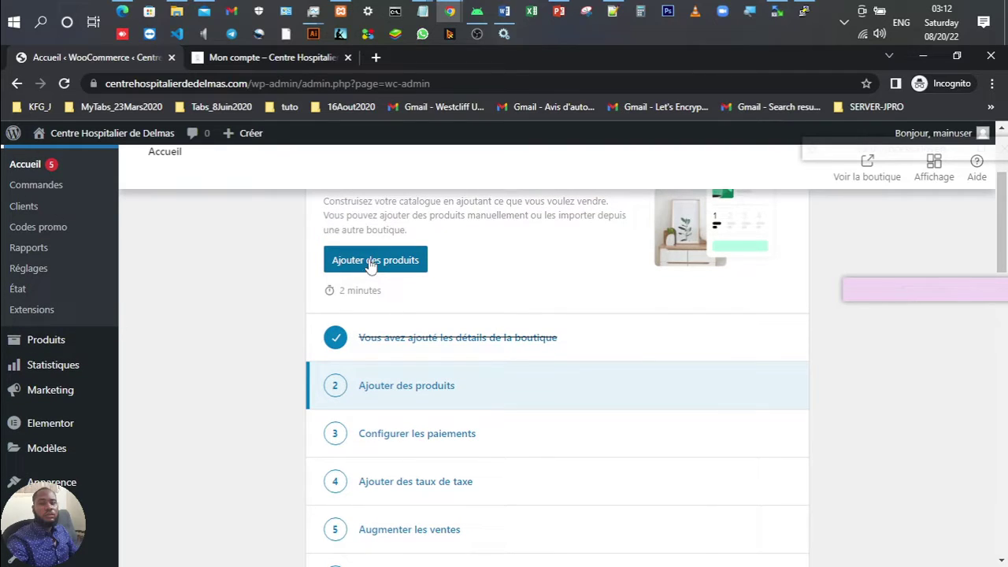
pyautogui.click(370, 263)
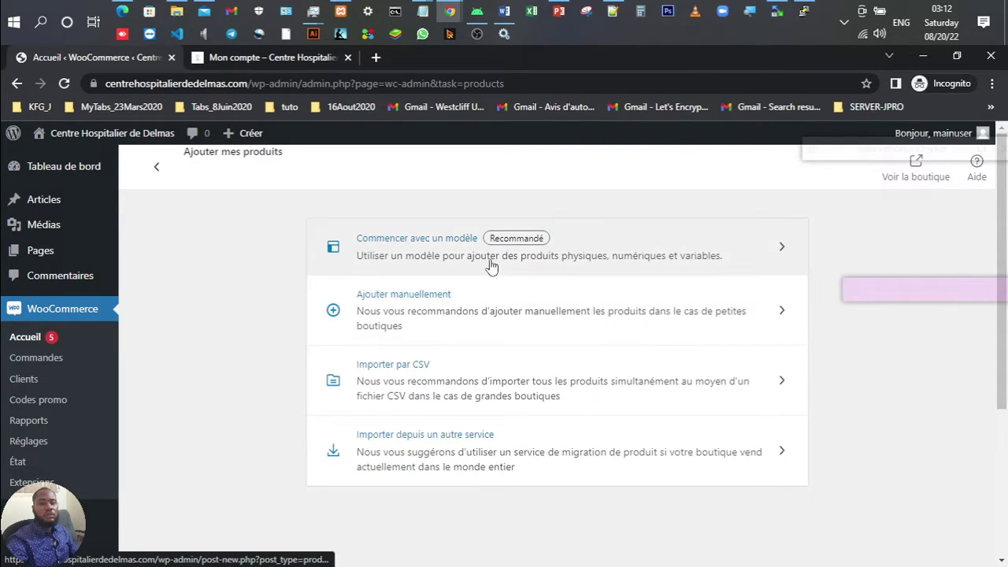
# Step: Add a product manually and name it 'Savon de beauté'
pyautogui.click(455, 307)
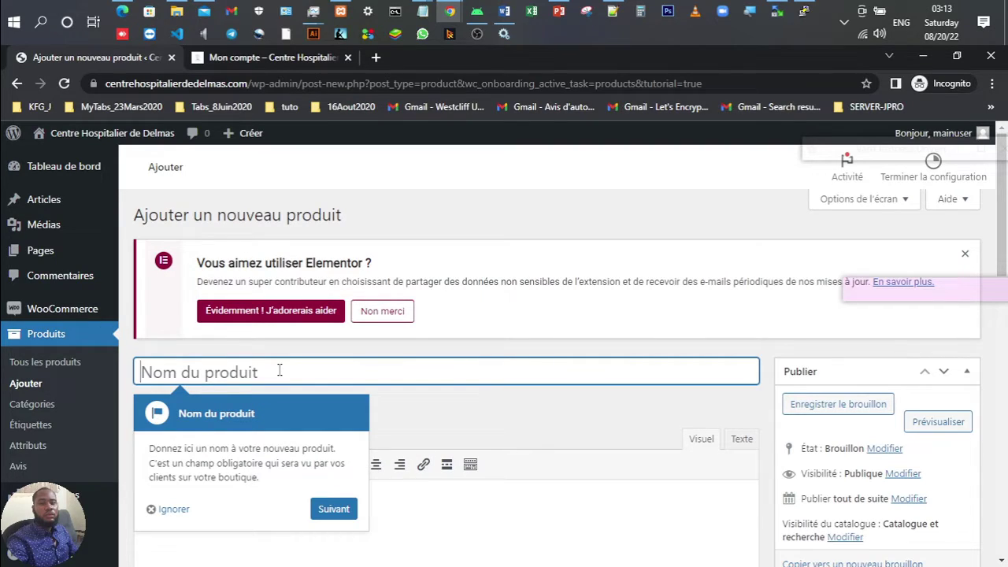
pyautogui.write('Savon ')
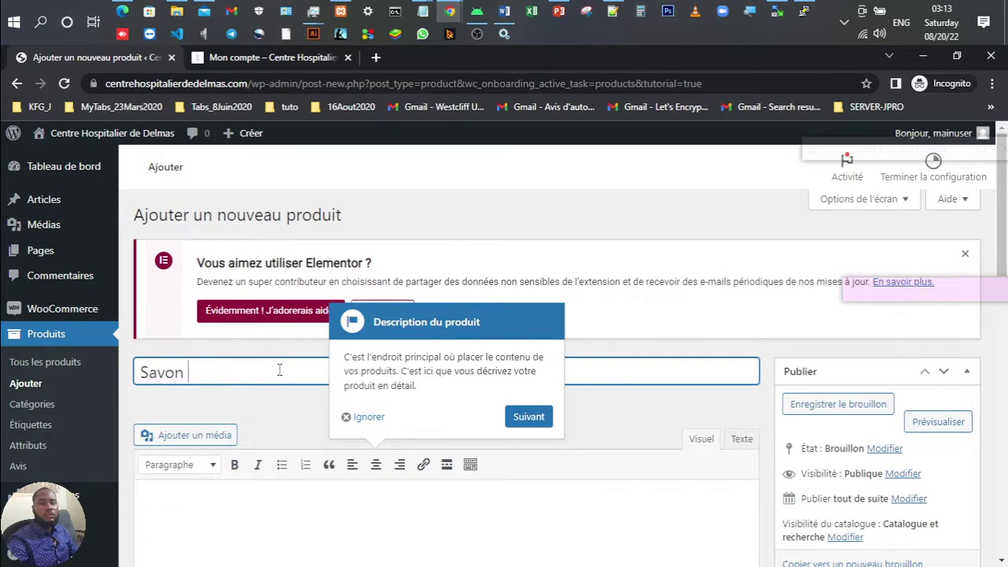
pyautogui.write('de beaute')
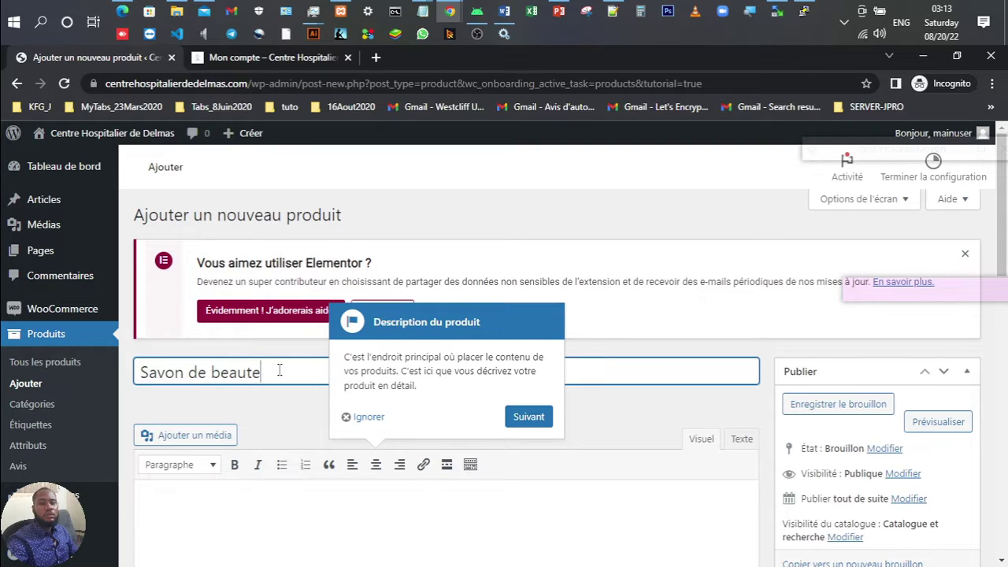
pyautogui.press('BackSpace')
pyautogui.write('é')
# Step: Write the description 'Savon bon pour la peau, très abordable et fiable'
pyautogui.click(350, 416)
pyautogui.scroll(-4, 241, 380)
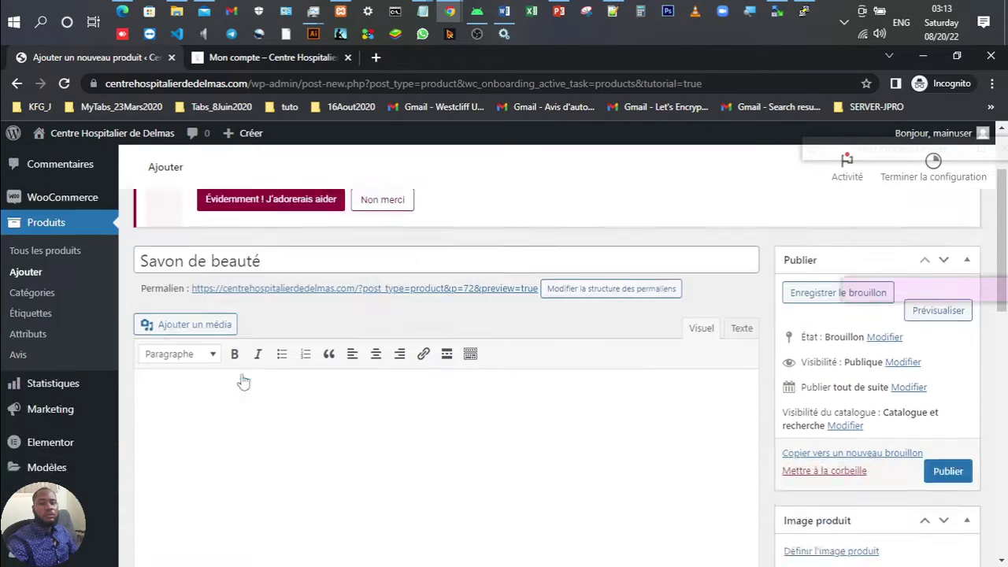
pyautogui.click(278, 333)
pyautogui.write('Sa')
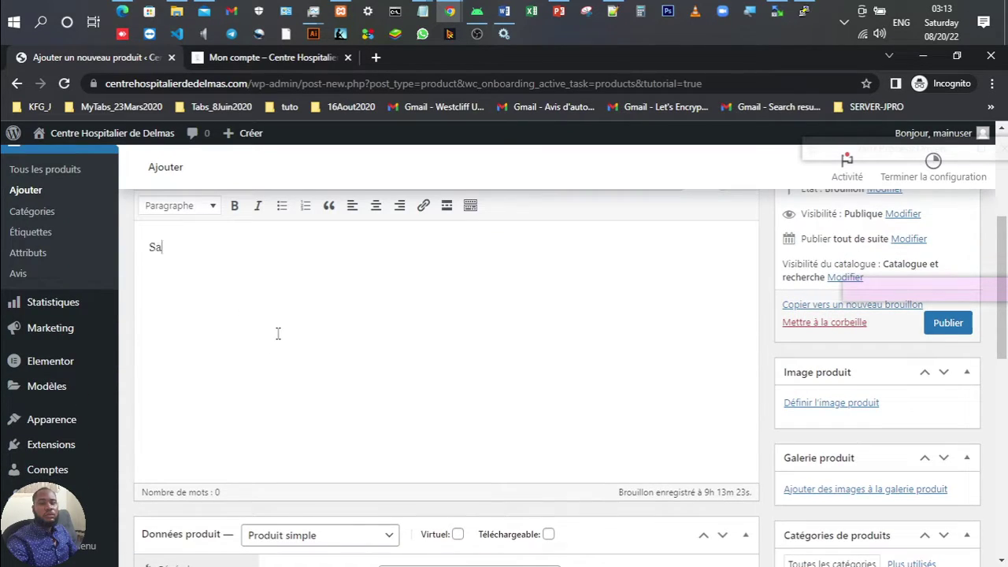
pyautogui.write('von bon pou')
pyautogui.press('BackSpace')
pyautogui.press('BackSpace')
pyautogui.press('BackSpace')
pyautogui.press('BackSpace')
pyautogui.press('BackSpace')
pyautogui.press('BackSpace')
pyautogui.press('BackSpace')
pyautogui.press('BackSpace')
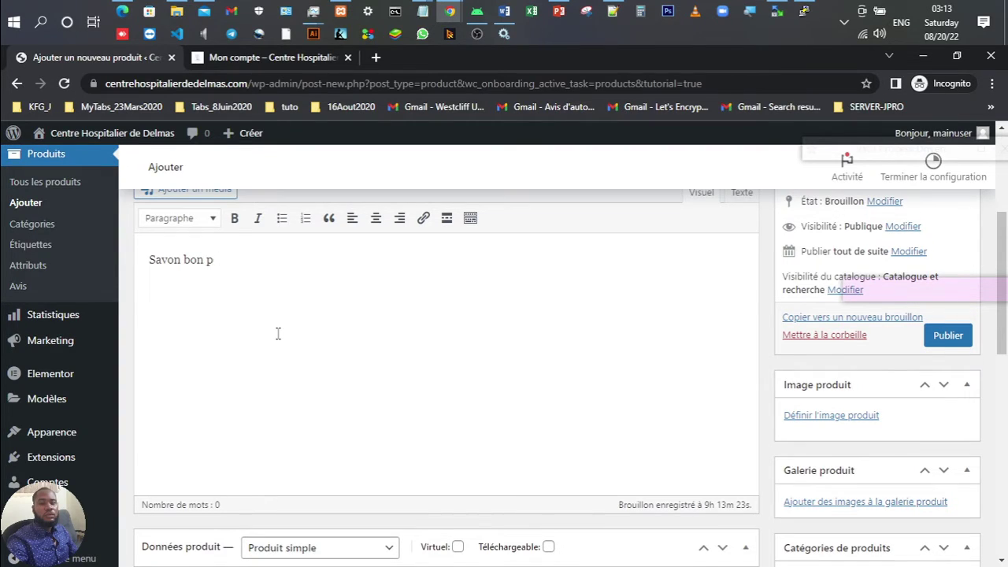
pyautogui.write('bon pour la')
pyautogui.write(' peau')
pyautogui.write('.')
pyautogui.write(' tr')
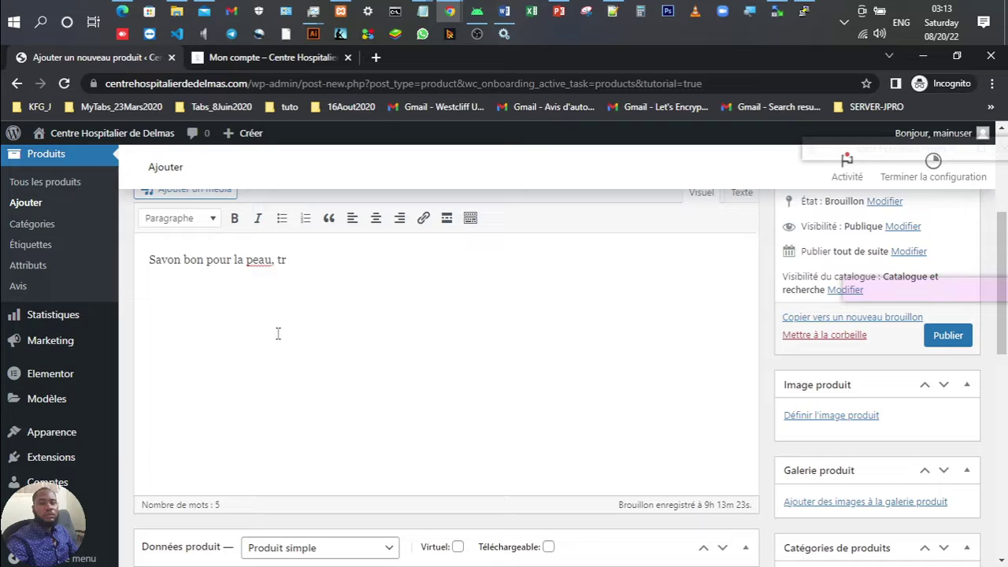
pyautogui.write('ès abordable et fiable')
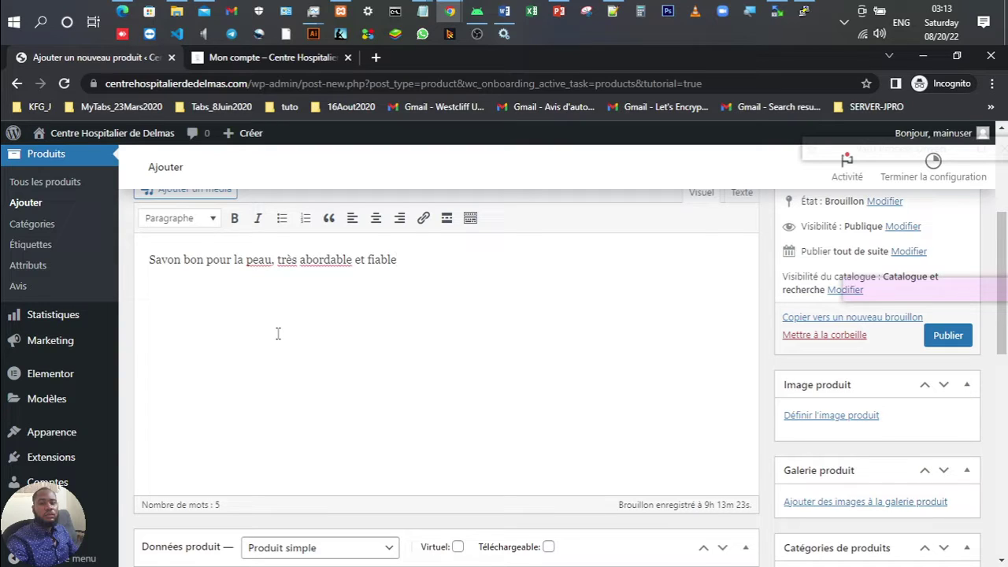
pyautogui.scroll(-5, 278, 333)
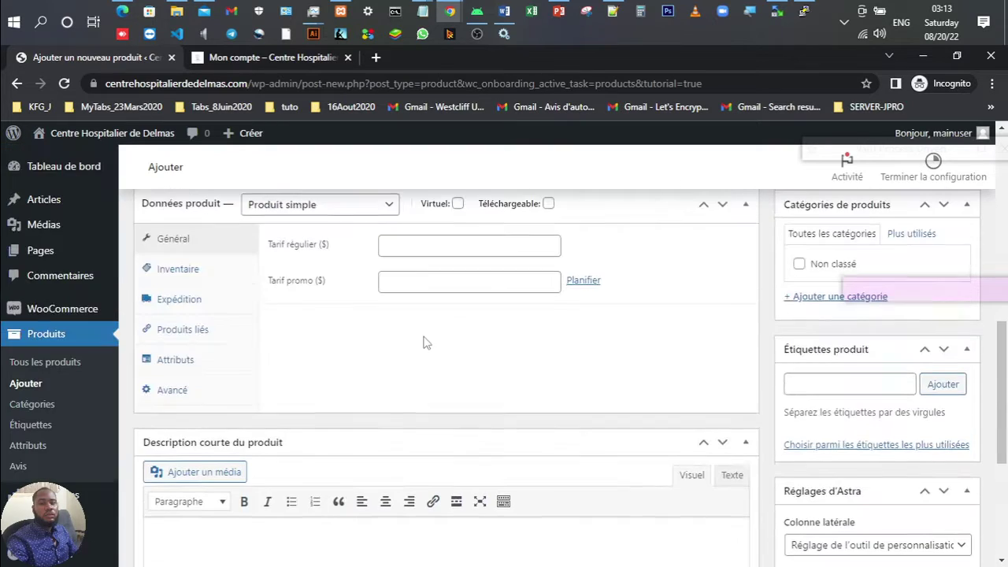
pyautogui.scroll(1, 423, 342)
# Step: Set the regular price to 55 and the sale price to 50
pyautogui.click(387, 326)
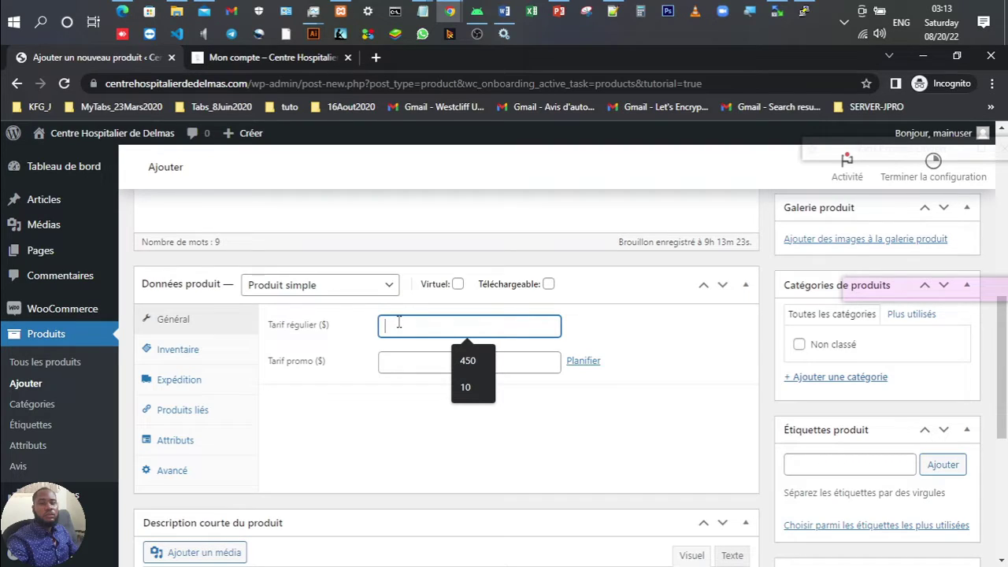
pyautogui.write('55')
pyautogui.click(422, 363)
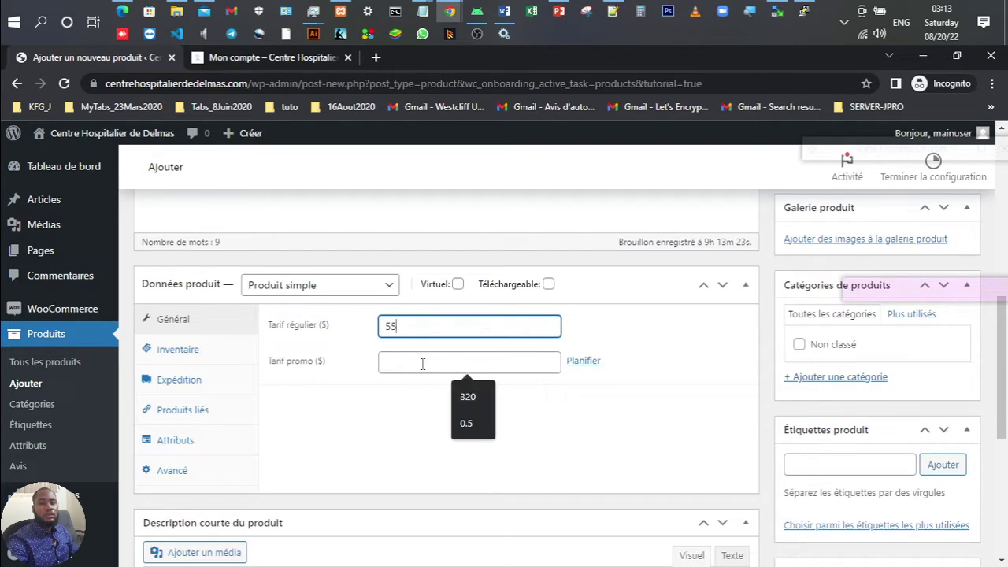
pyautogui.write('50')
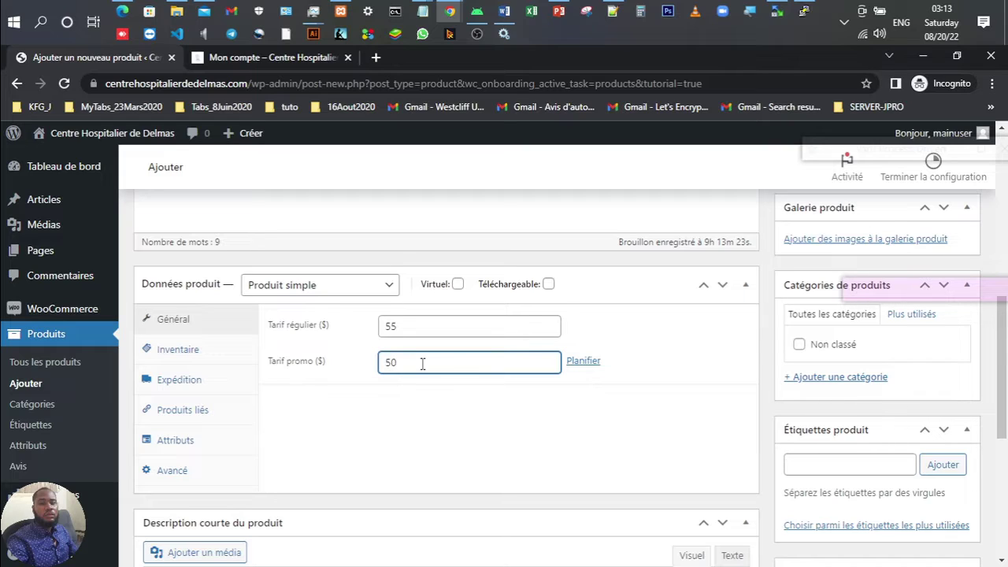
pyautogui.click(478, 403)
pyautogui.scroll(-1, 480, 403)
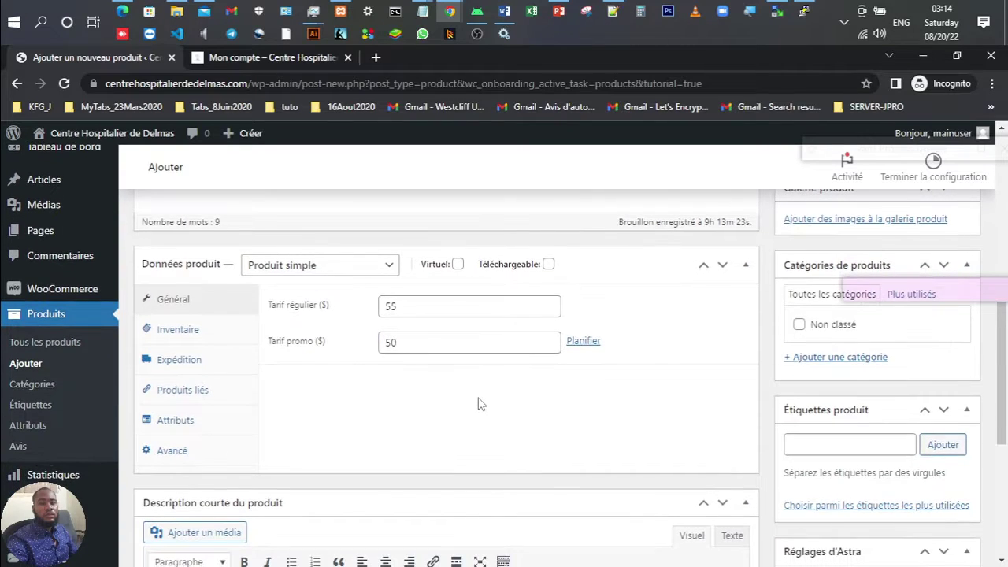
pyautogui.scroll(-3, 481, 403)
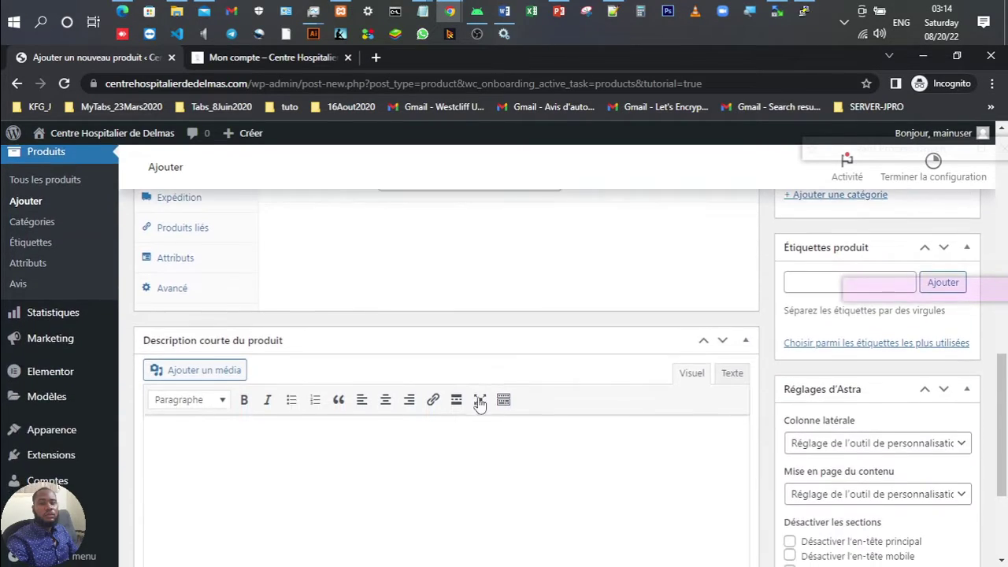
pyautogui.scroll(6, 479, 403)
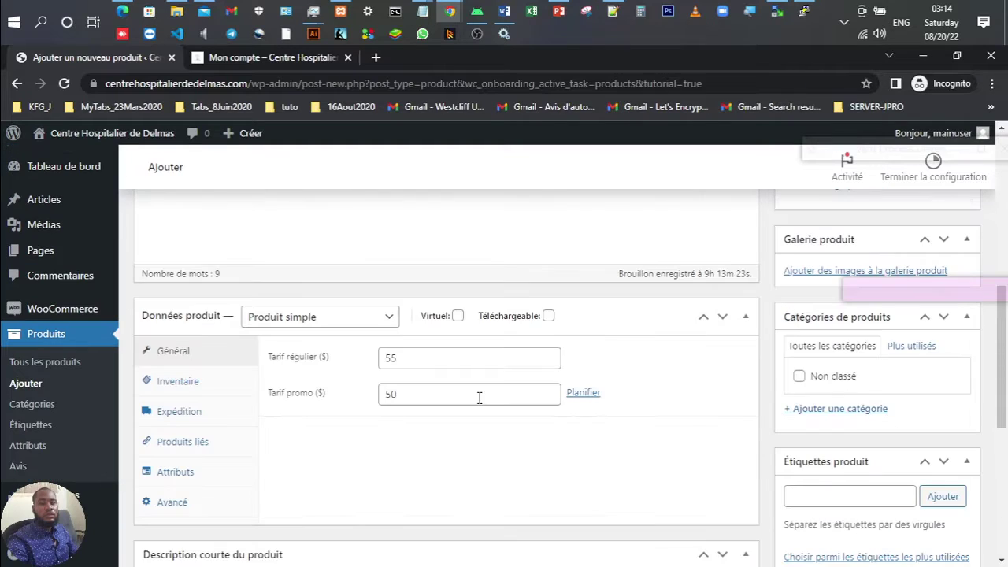
# Step: Copy the main description sentence into the short description field
pyautogui.hotkey('ctrl', 'shift', 'Left')
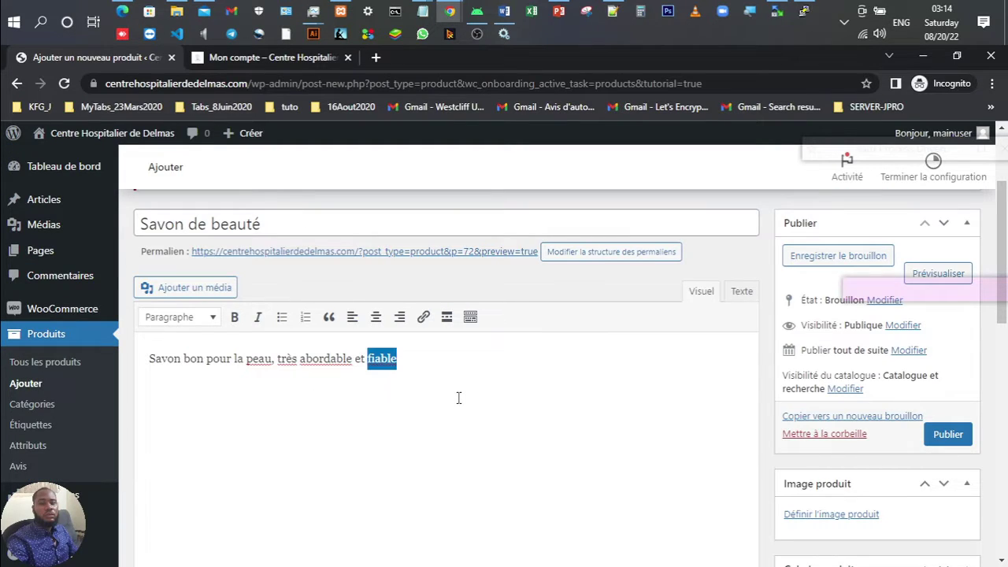
pyautogui.hotkey('ctrl', 'a')
pyautogui.hotkey('ctrl', 'c')
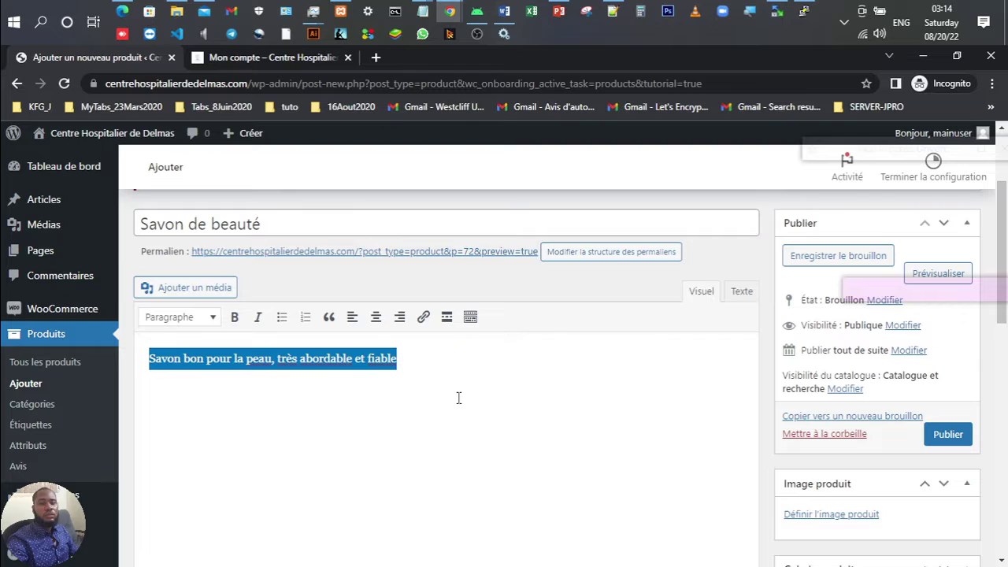
pyautogui.scroll(-10, 459, 398)
pyautogui.click(402, 345)
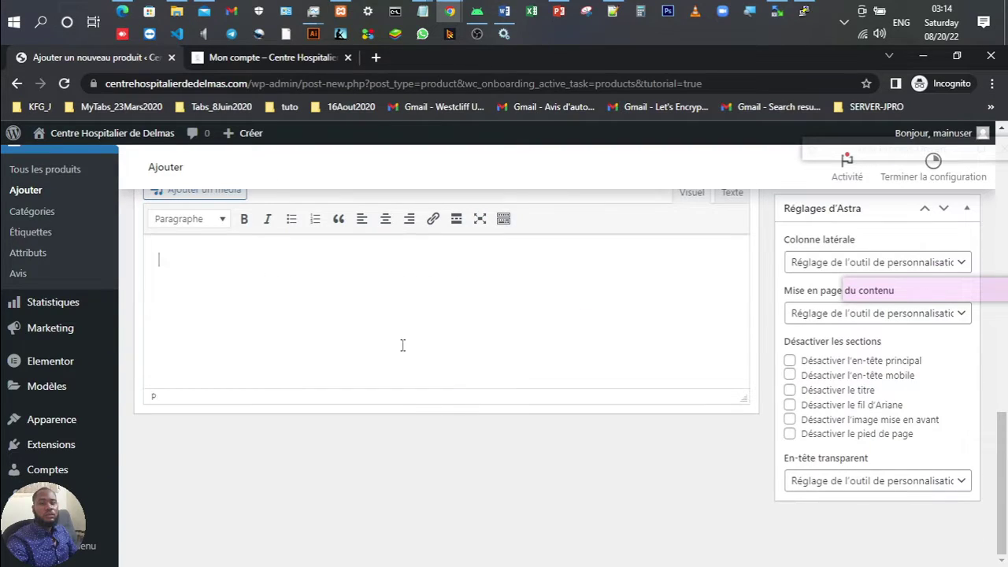
pyautogui.hotkey('ctrl', 'v')
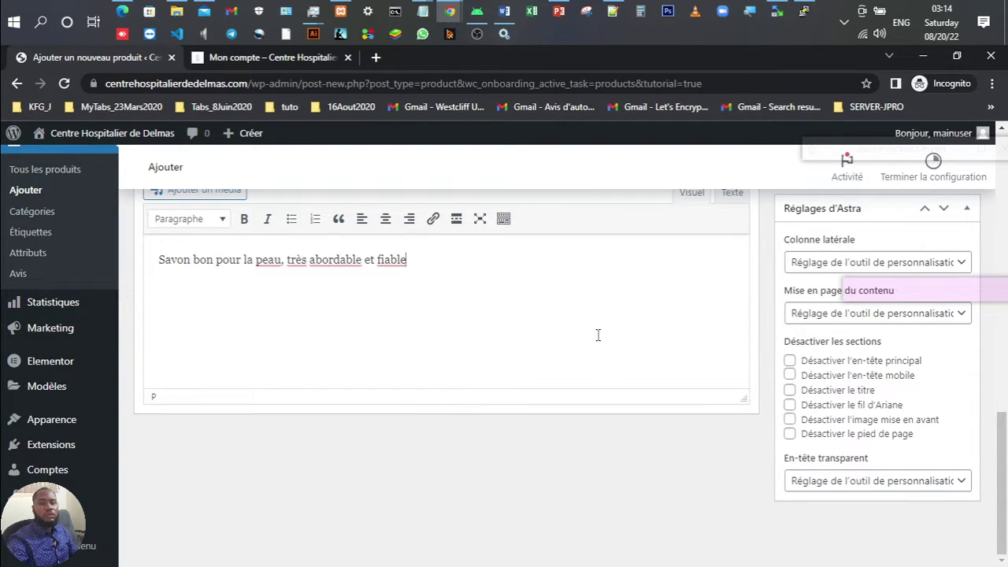
pyautogui.scroll(5, 597, 334)
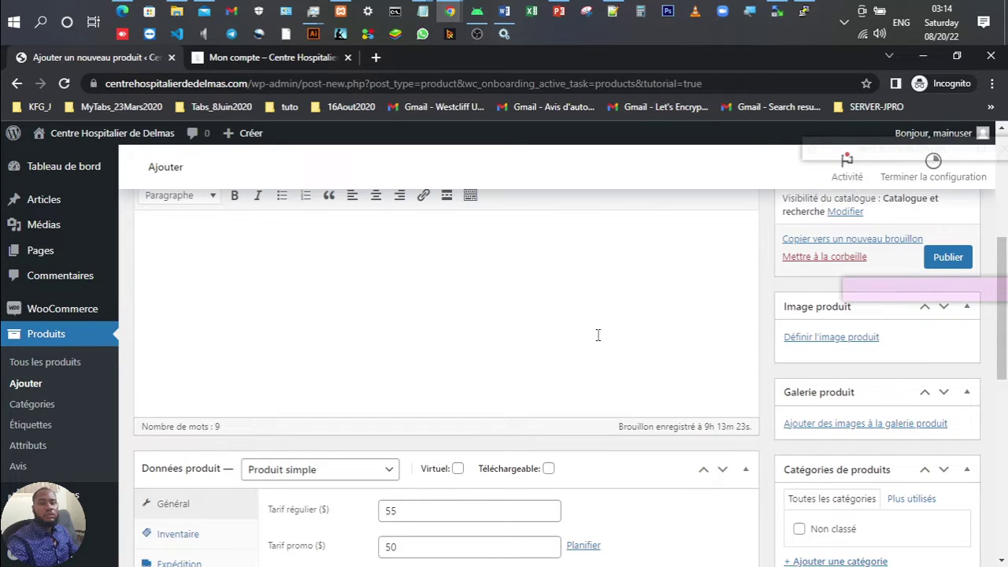
pyautogui.scroll(5, 598, 335)
pyautogui.scroll(-5, 598, 334)
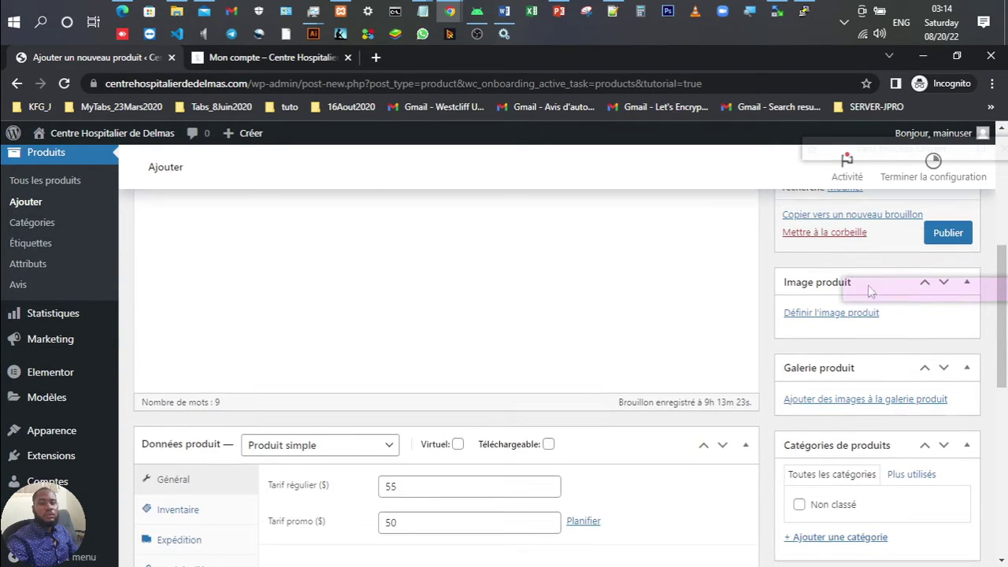
# Step: Open the product image picker, then search Google Images for 'savon' in a new tab
pyautogui.click(801, 315)
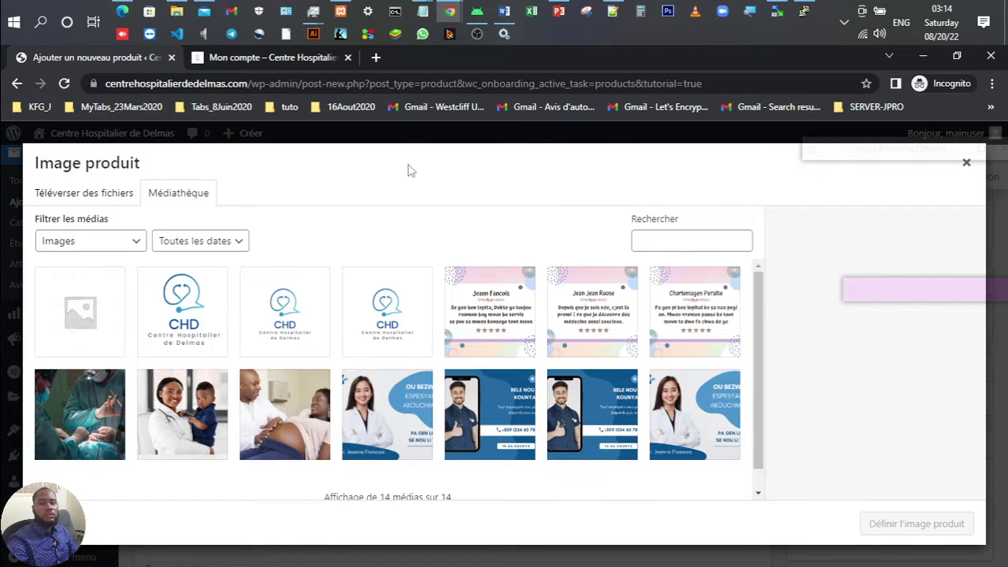
pyautogui.click(377, 58)
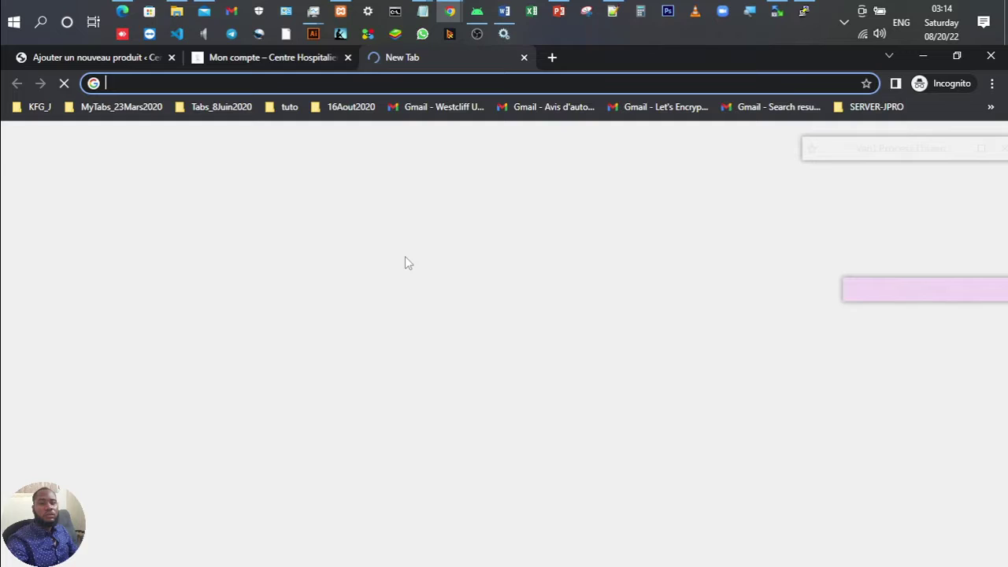
pyautogui.write('savon')
pyautogui.press('Return')
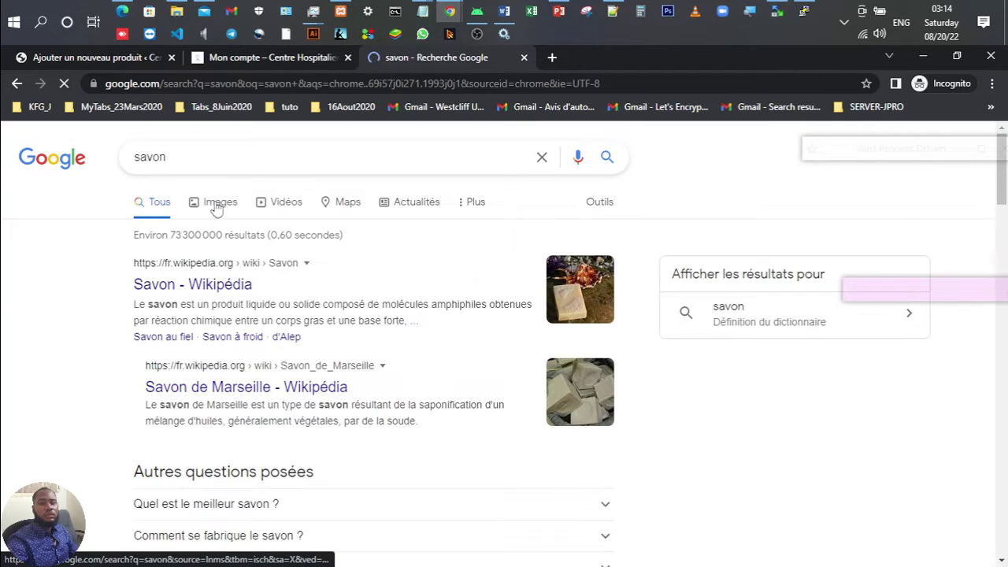
pyautogui.click(218, 206)
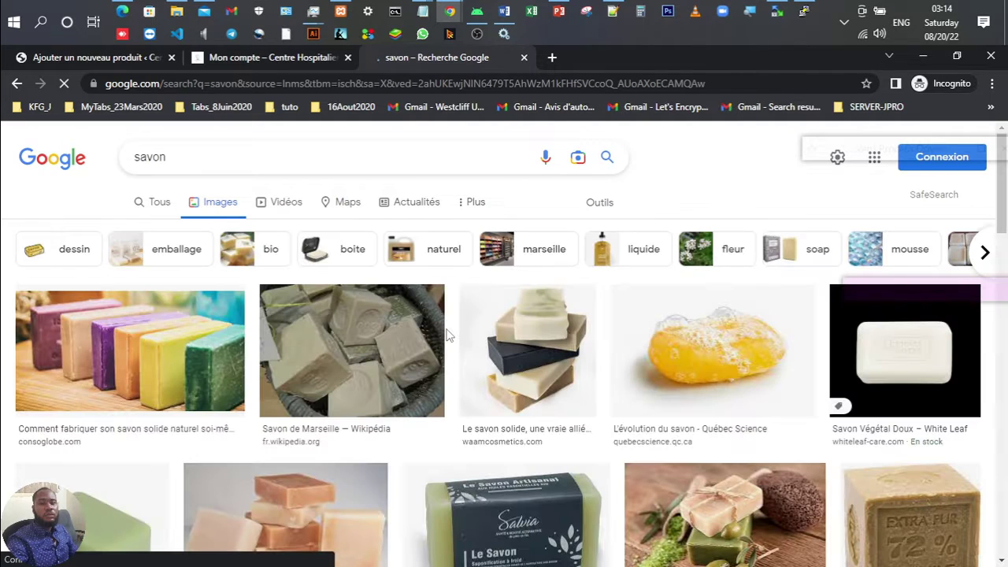
pyautogui.scroll(-3, 446, 334)
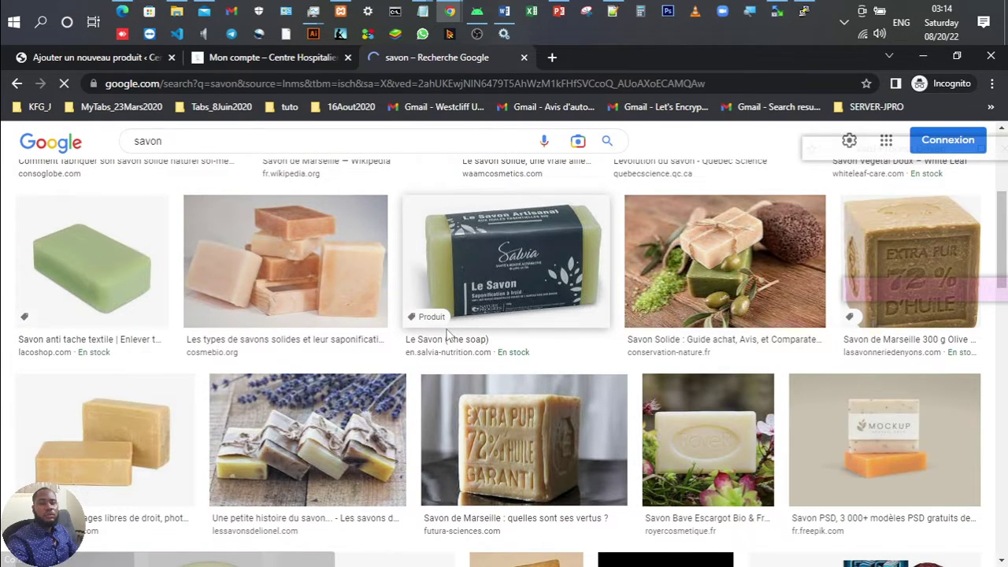
pyautogui.scroll(-3, 378, 347)
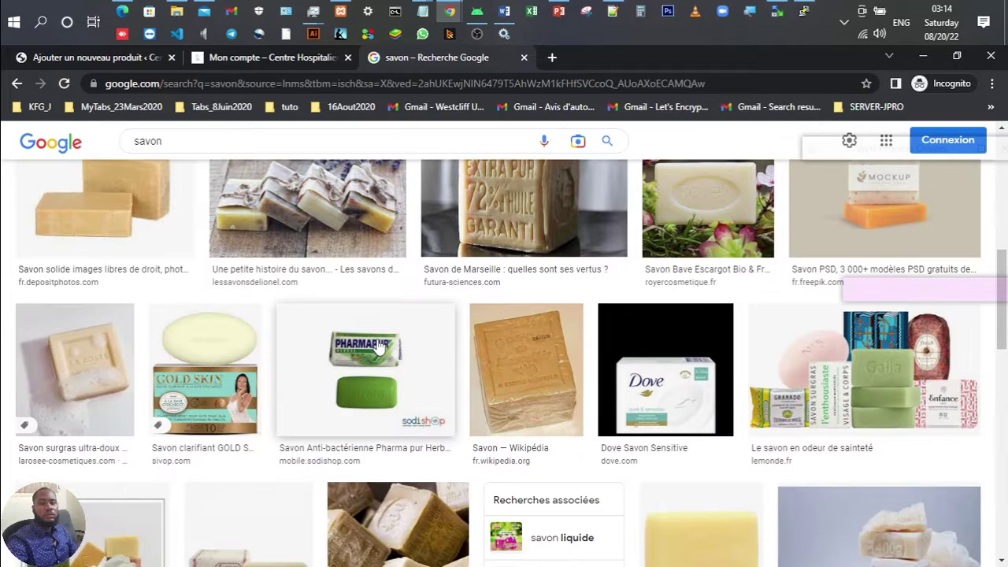
# Step: Open the Gold Skin soap image preview, then set the product page's image chooser to Upload Files
pyautogui.click(205, 388)
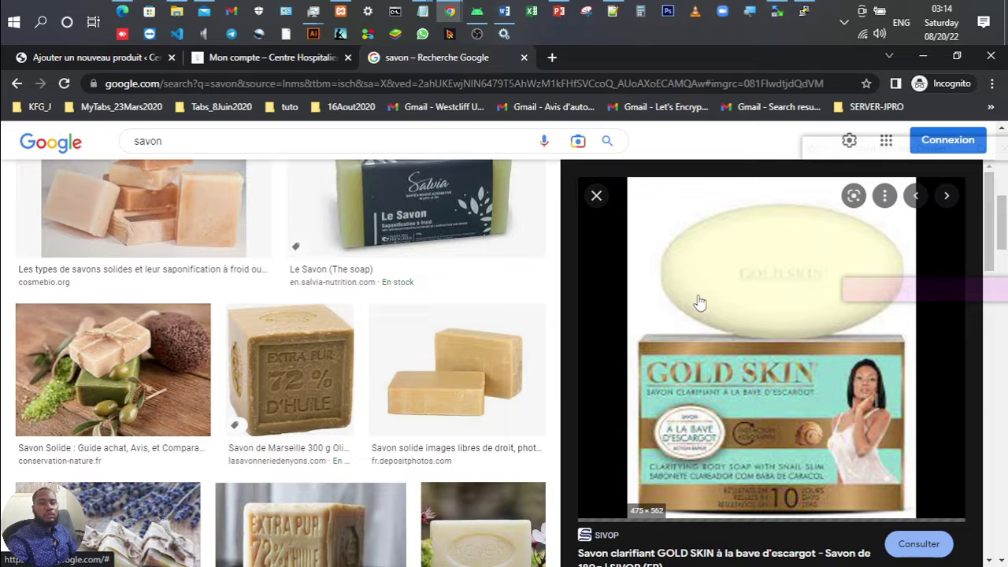
pyautogui.rightClick(699, 302)
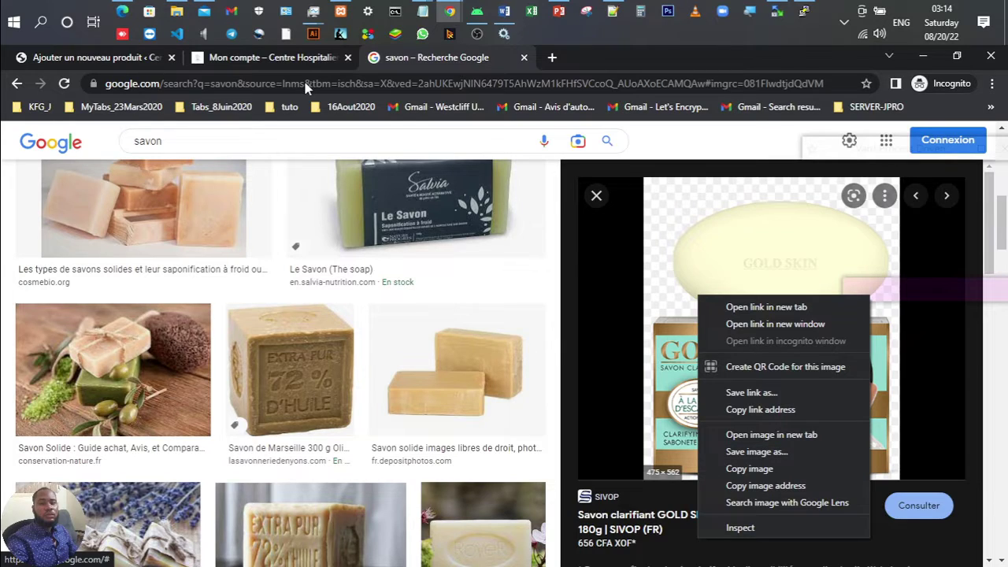
pyautogui.click(226, 67)
pyautogui.click(226, 67)
pyautogui.click(122, 59)
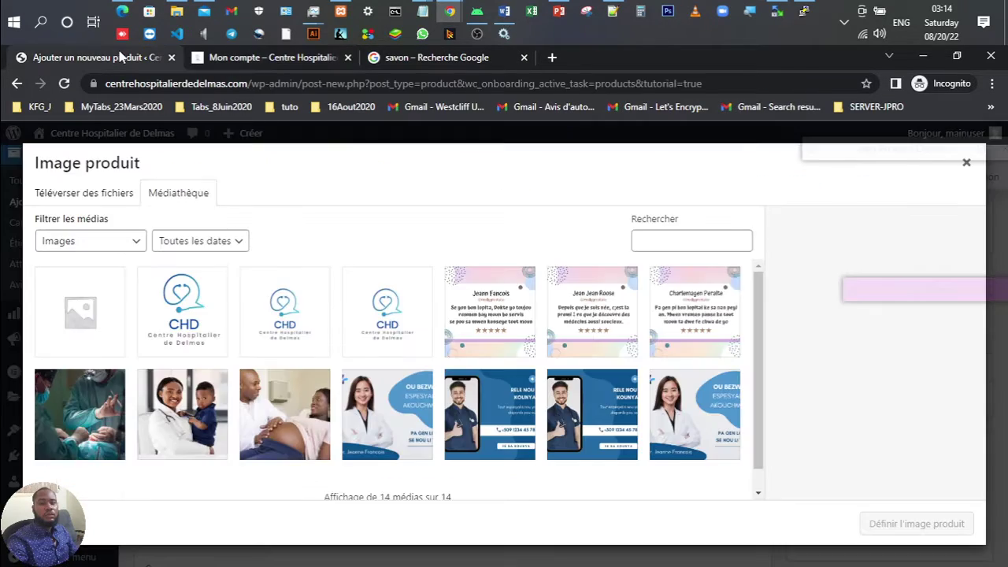
pyautogui.click(90, 200)
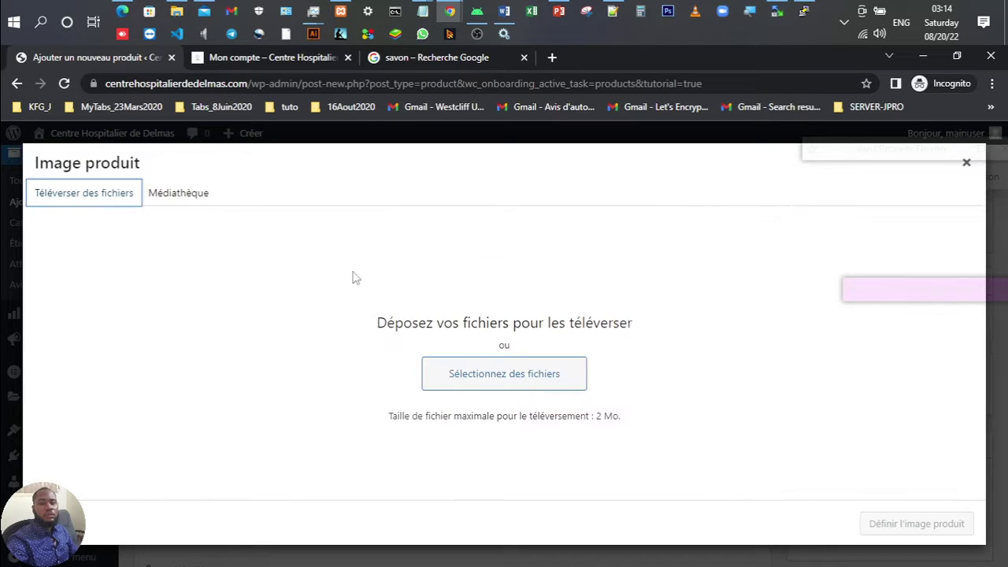
# Step: Try dragging the Gold Skin image onto the product page, then choose Save image as for it
pyautogui.click(440, 57)
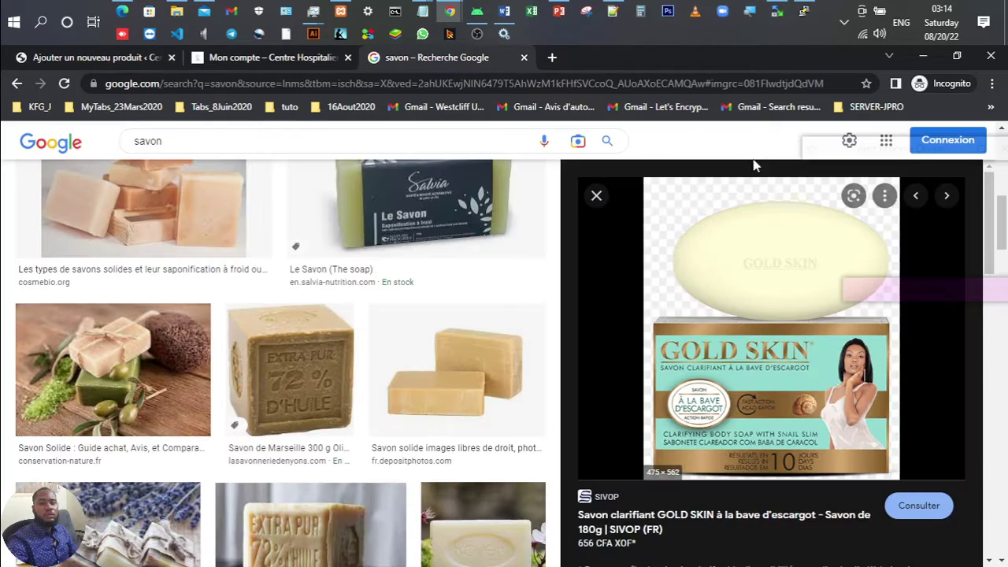
pyautogui.moveTo(749, 334); pyautogui.dragTo(526, 313)
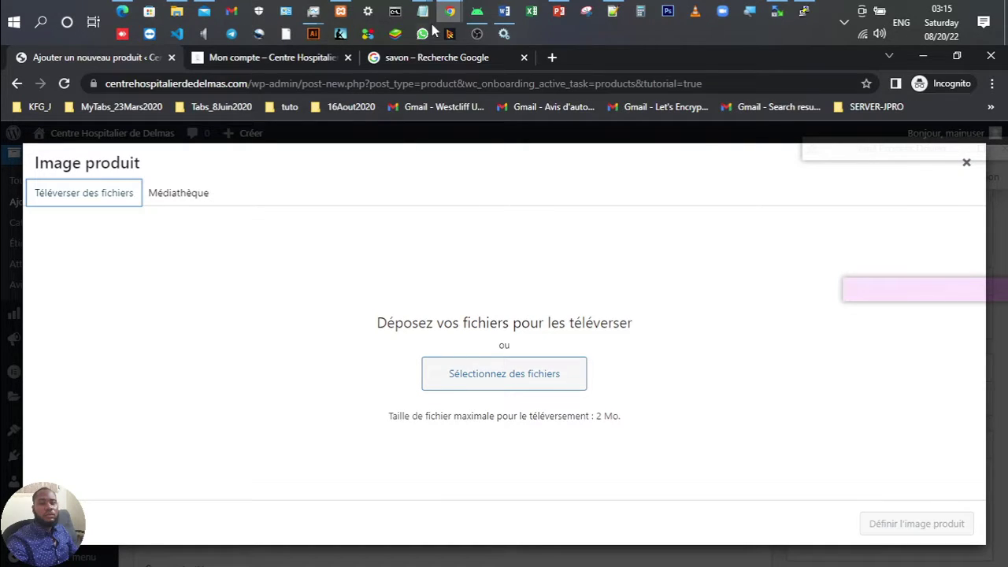
pyautogui.click(421, 57)
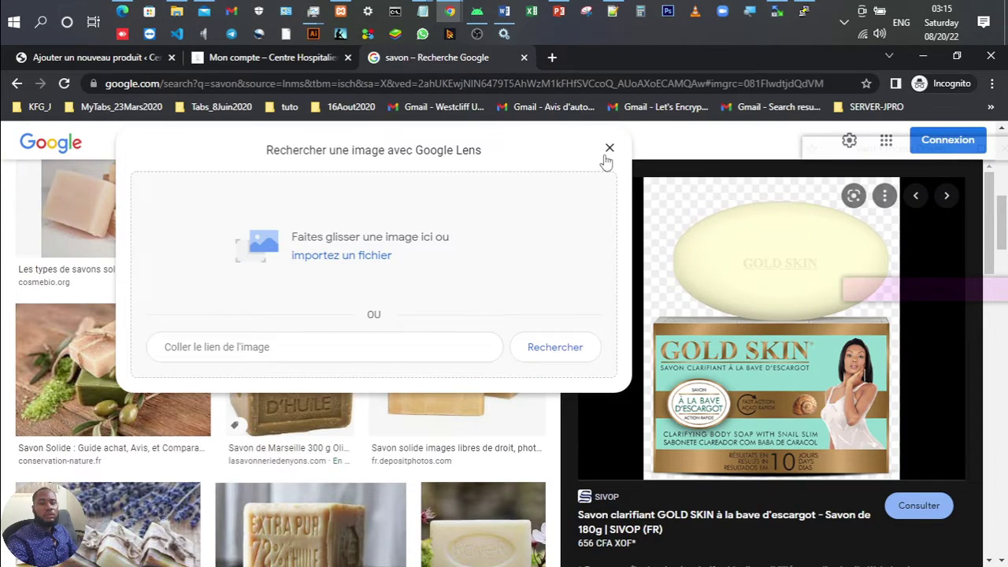
pyautogui.click(609, 148)
pyautogui.rightClick(761, 263)
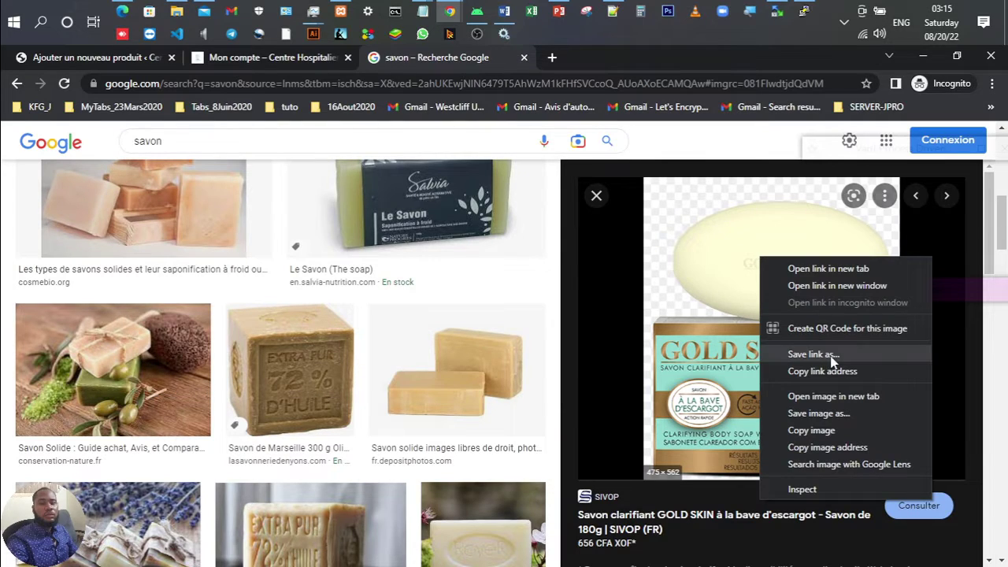
pyautogui.click(837, 417)
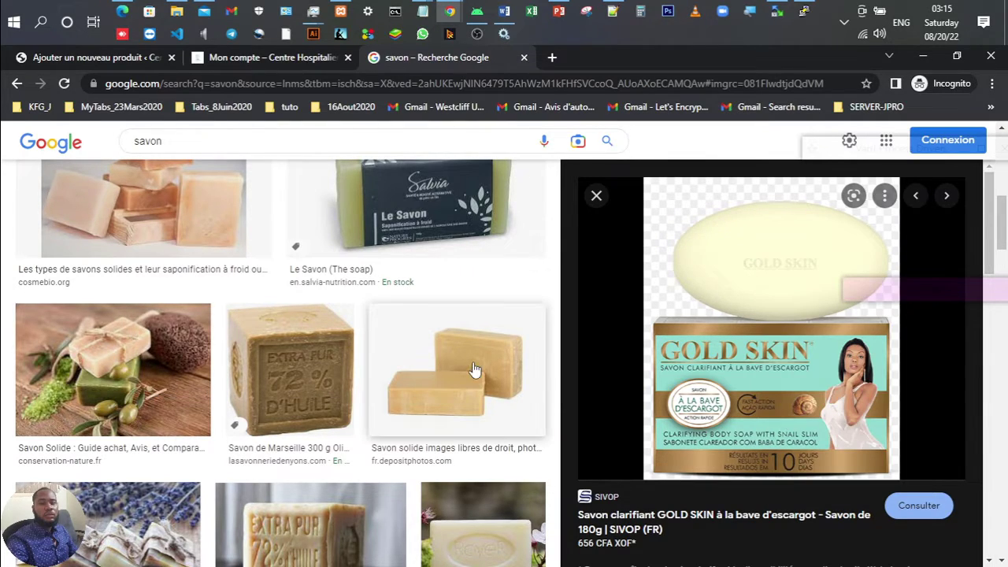
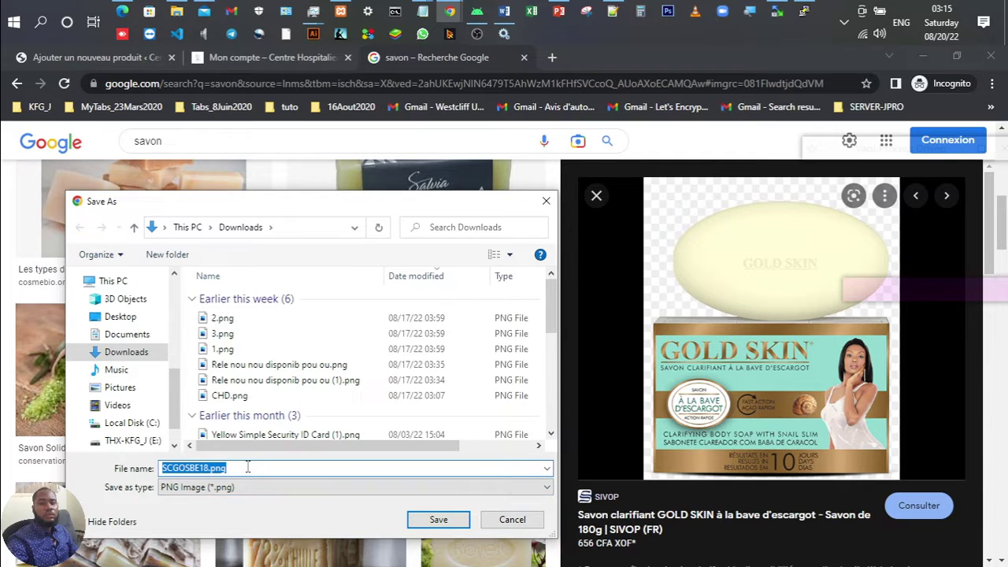
# Step: Save the Gold Skin soap picture, upload SCGOSBE18.png and set it as the product image
pyautogui.click(435, 519)
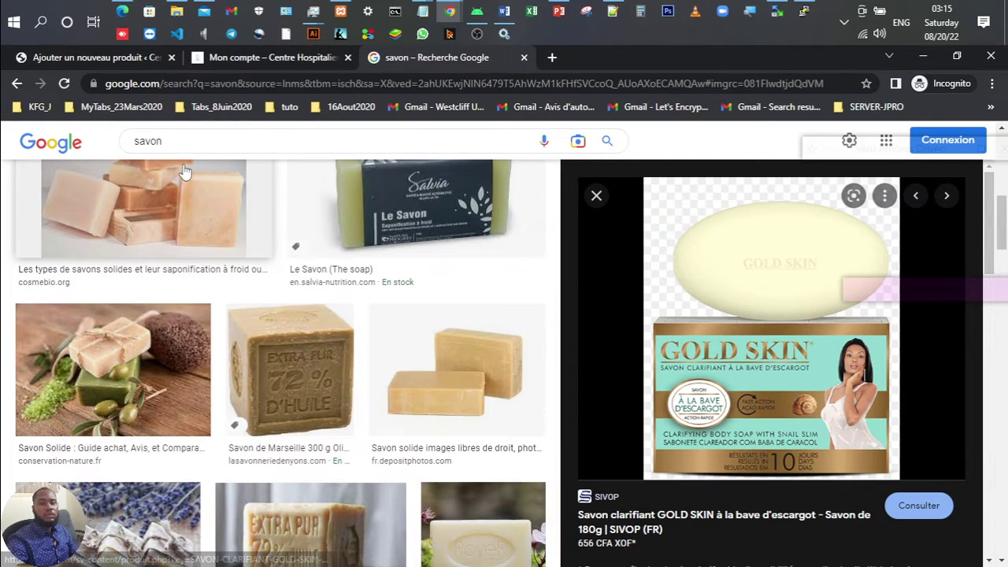
pyautogui.hotkey('ctrl', '1')
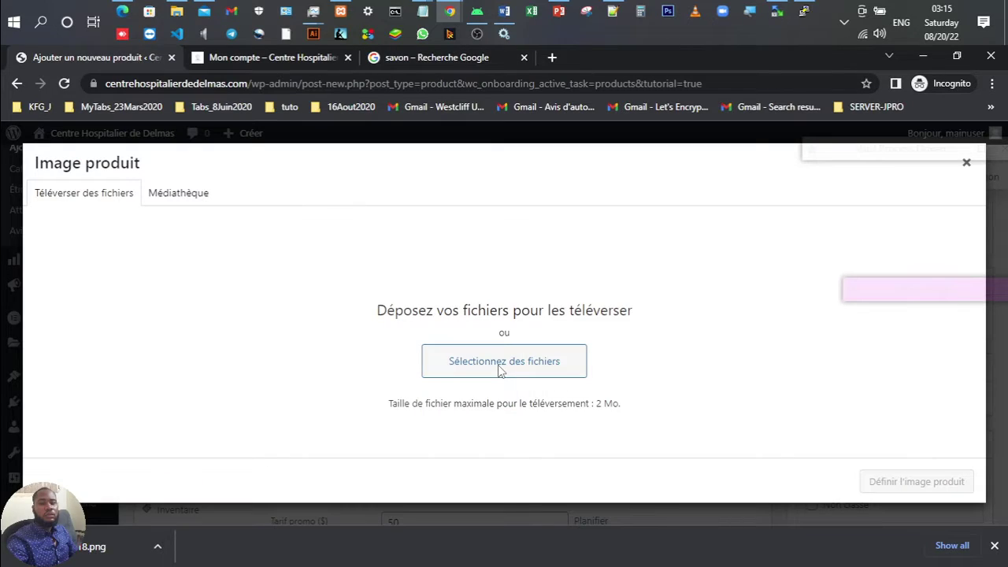
pyautogui.click(497, 370)
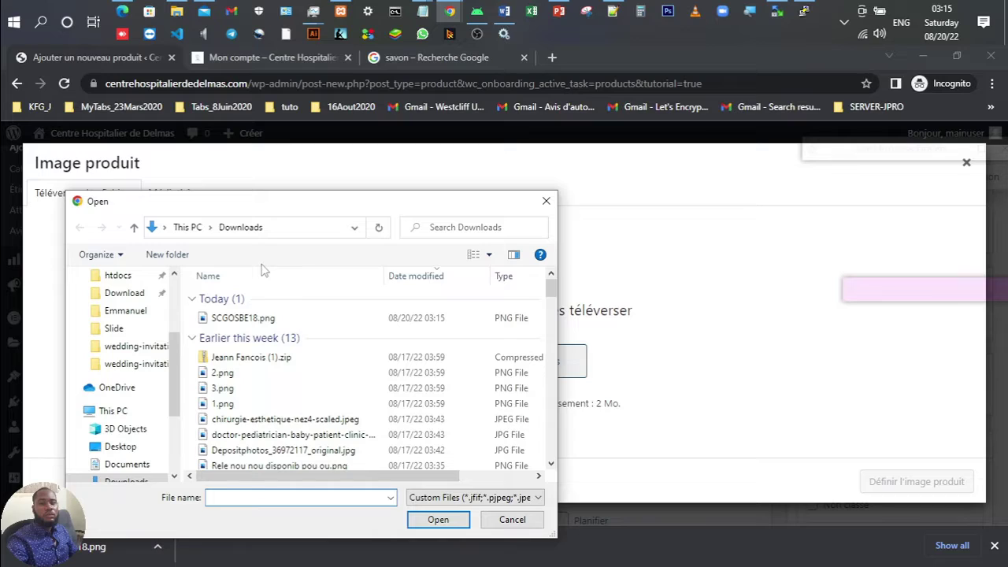
pyautogui.click(242, 317)
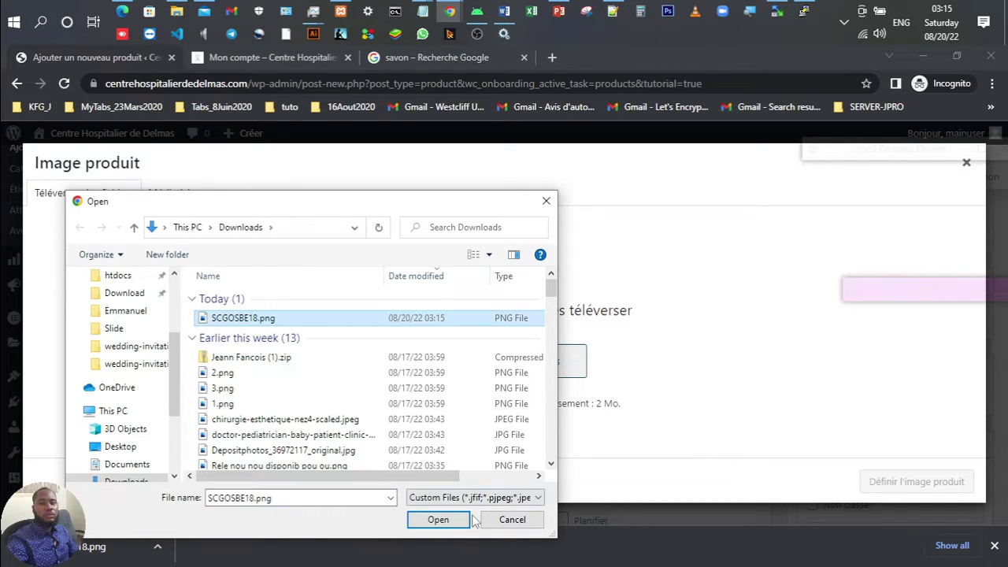
pyautogui.click(438, 519)
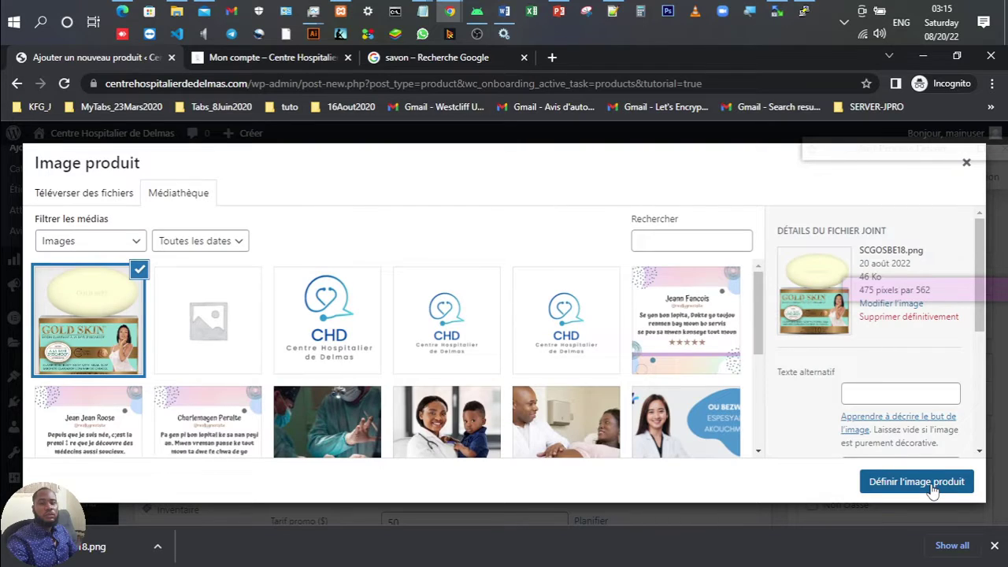
pyautogui.click(915, 482)
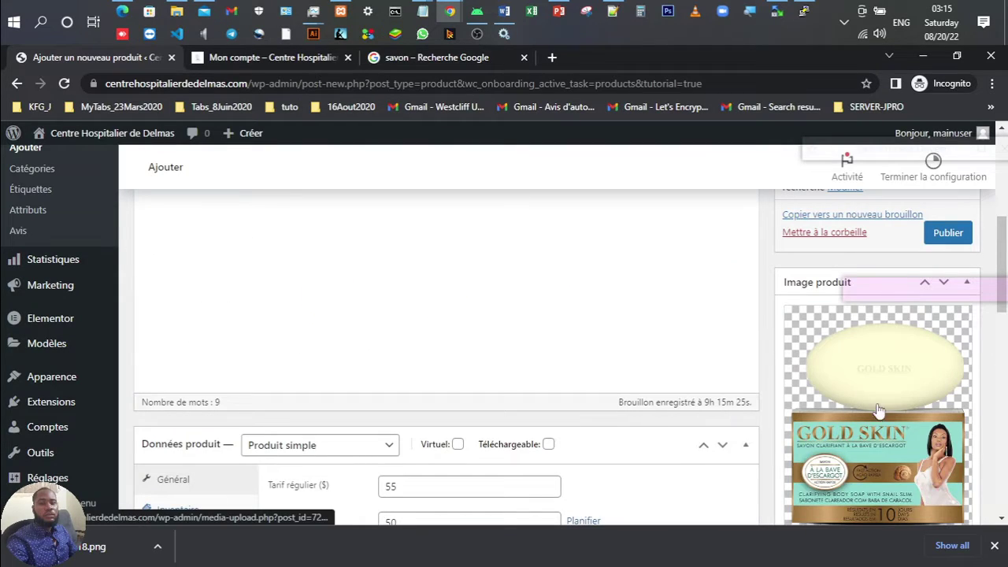
# Step: Add the Gold Skin soap image to the product gallery
pyautogui.scroll(-5, 879, 409)
pyautogui.scroll(3, 874, 401)
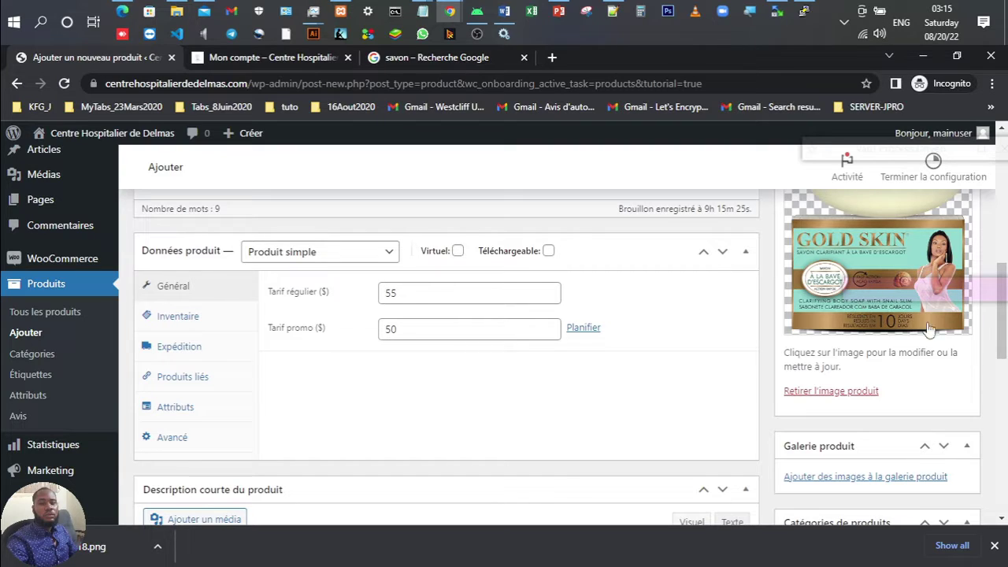
pyautogui.scroll(-2, 866, 445)
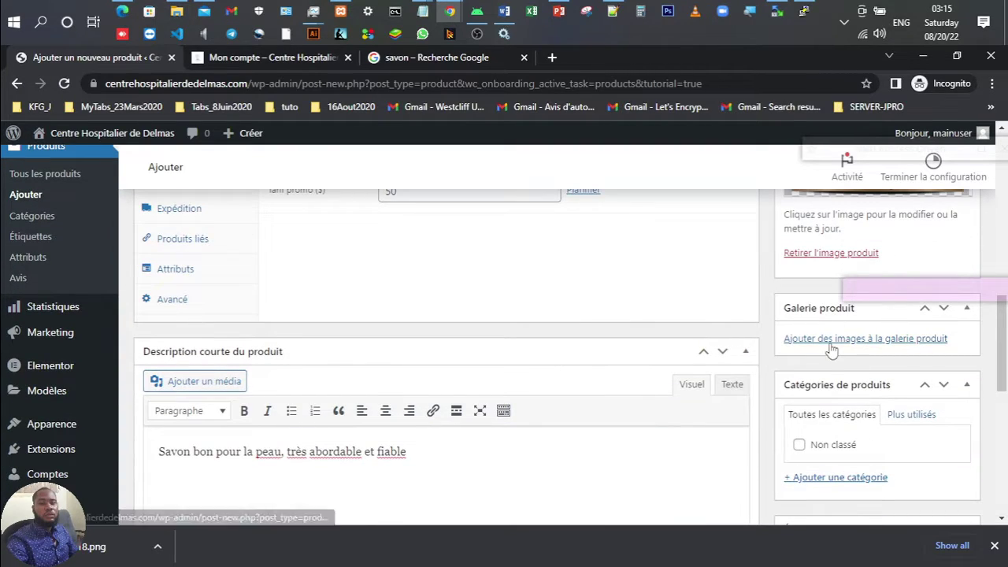
pyautogui.click(831, 339)
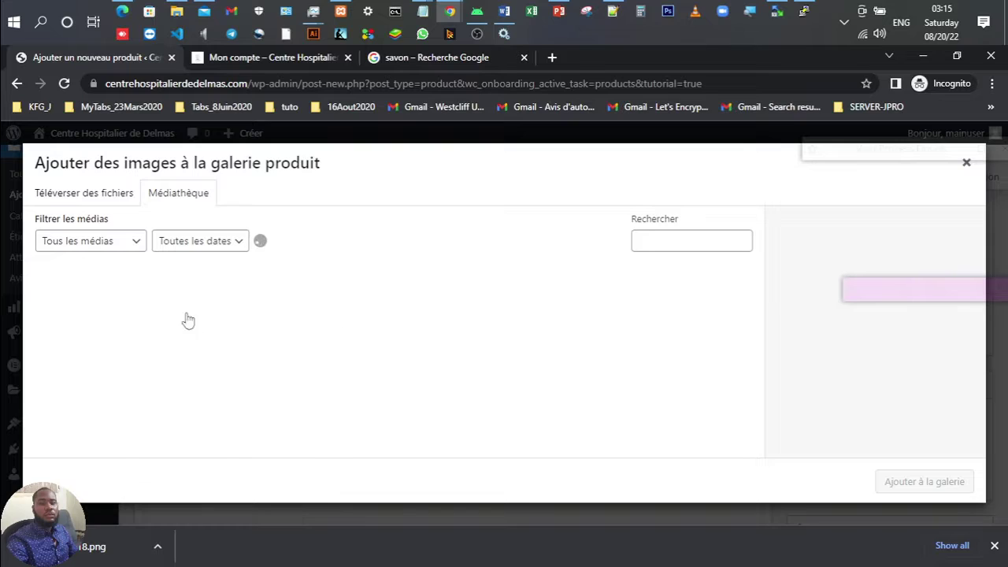
pyautogui.click(114, 340)
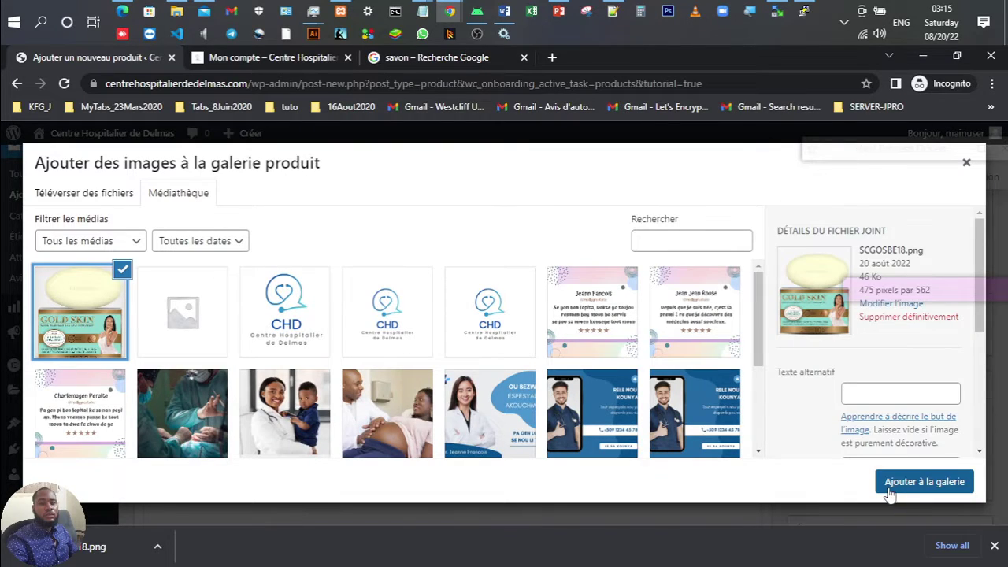
pyautogui.click(206, 337)
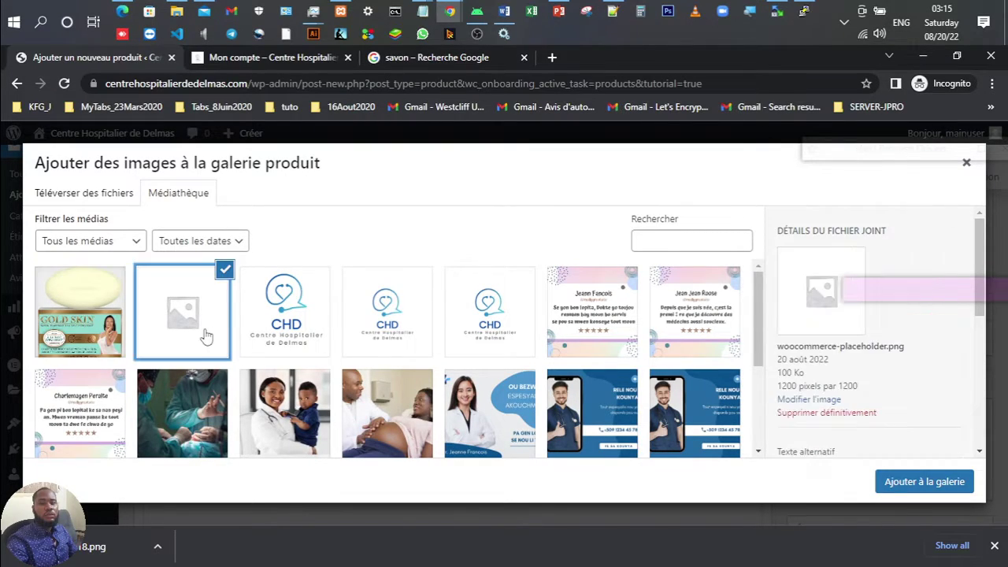
pyautogui.click(85, 291)
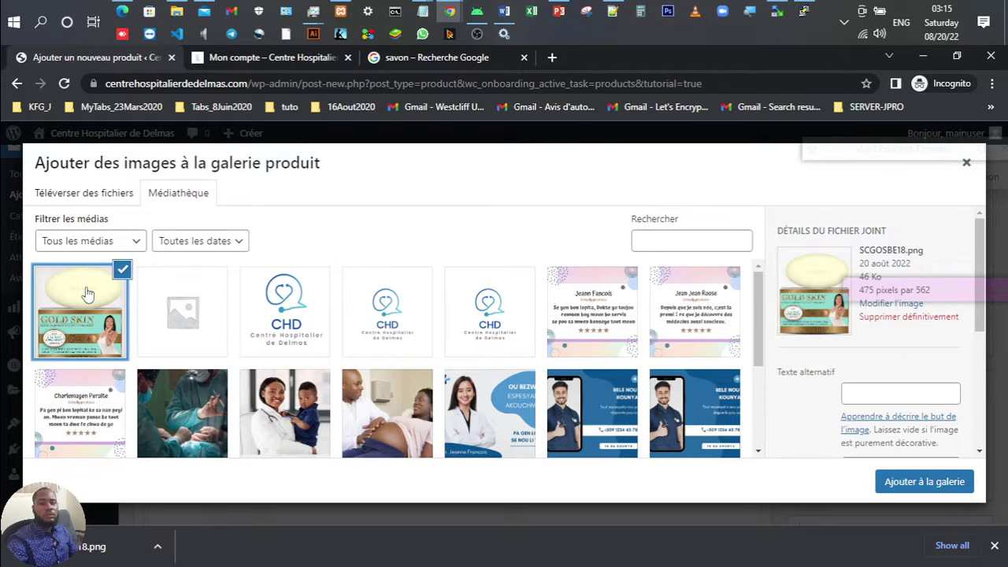
pyautogui.click(894, 485)
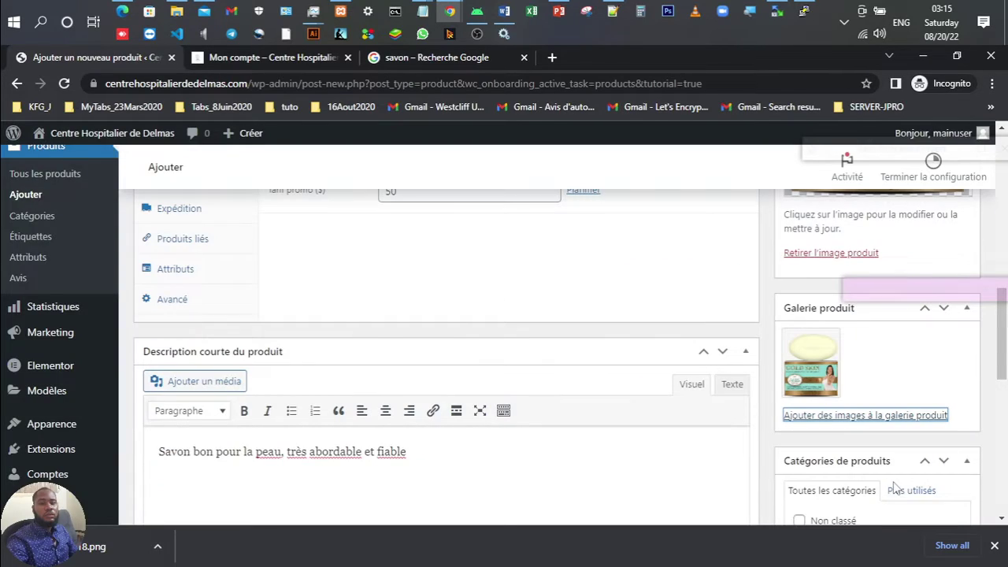
# Step: Add the placeholder image as a second product gallery item
pyautogui.click(899, 417)
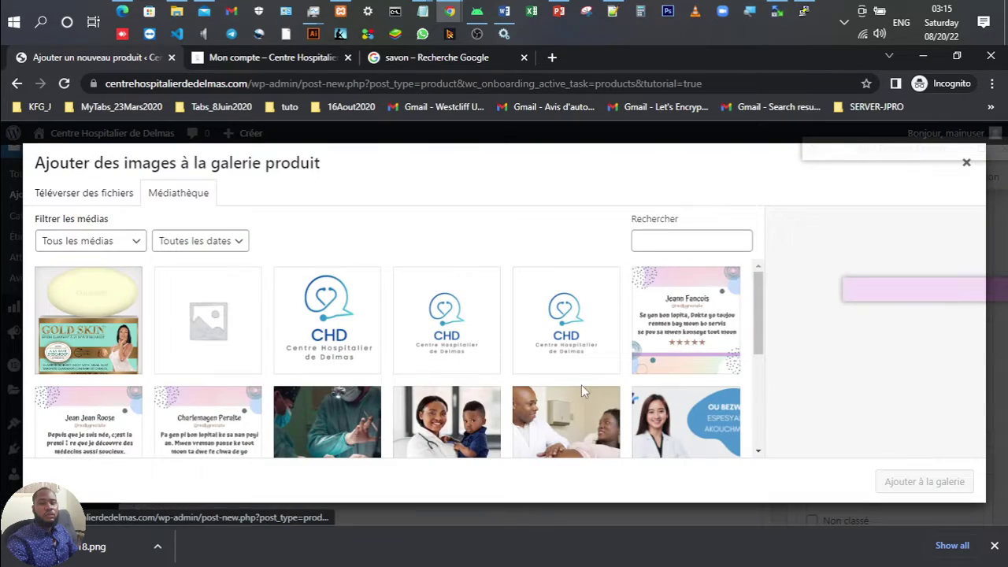
pyautogui.click(189, 334)
pyautogui.click(894, 482)
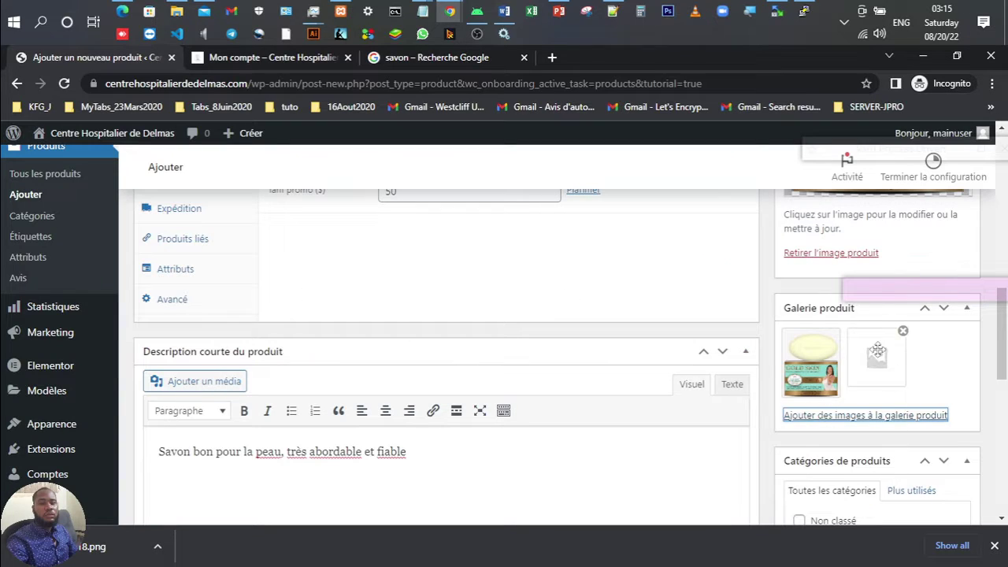
pyautogui.scroll(-4, 855, 350)
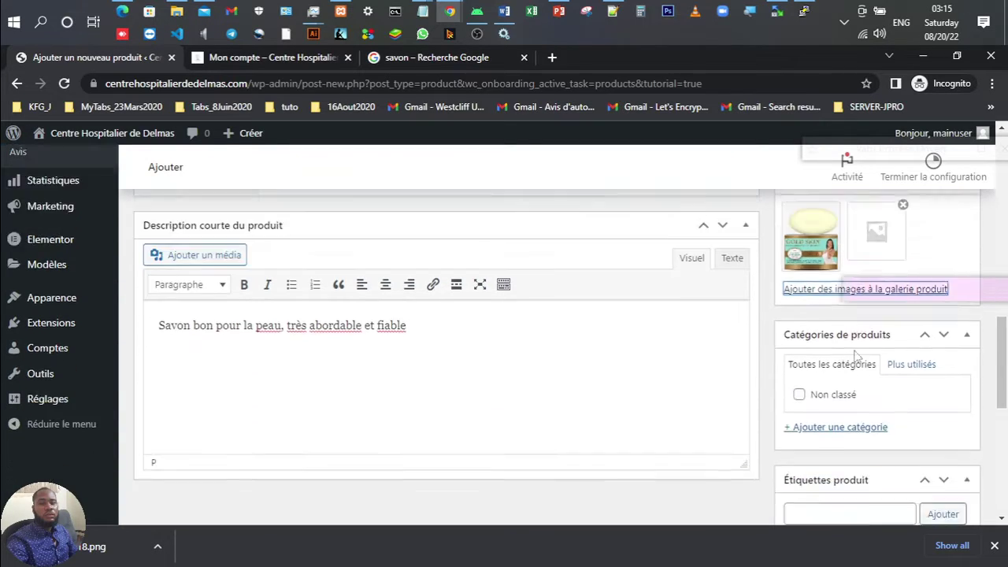
pyautogui.scroll(-2, 855, 351)
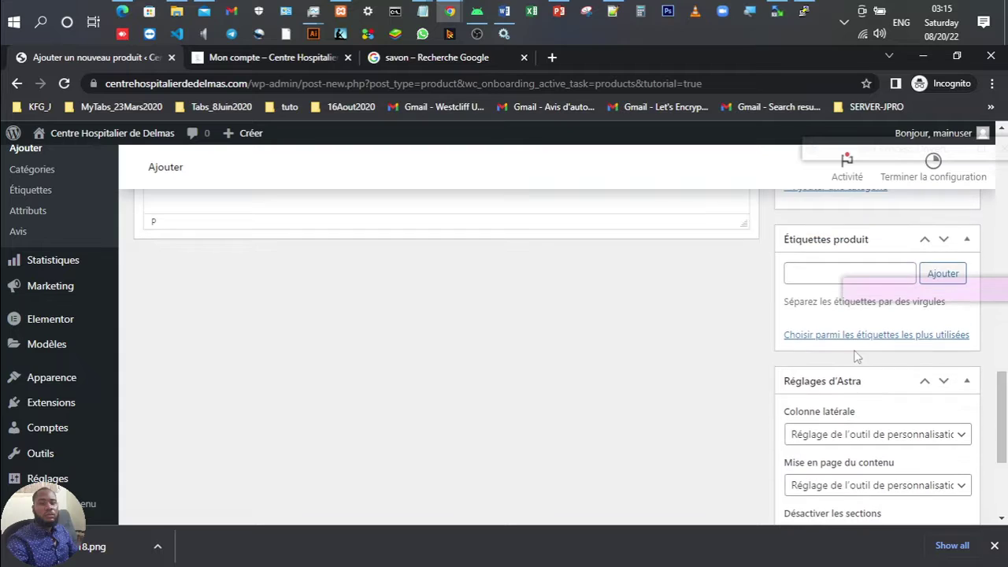
pyautogui.scroll(5, 856, 352)
pyautogui.scroll(10, 856, 352)
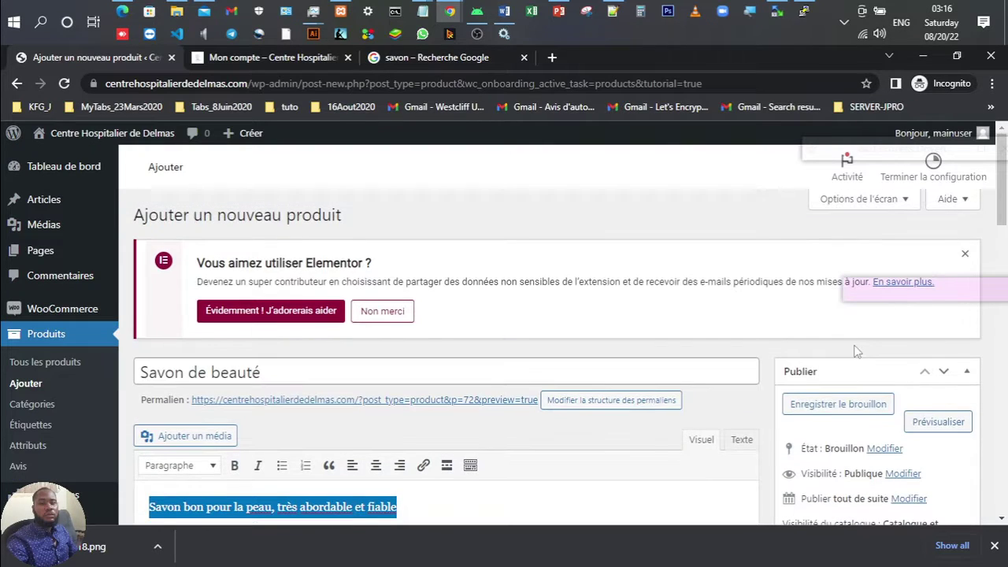
pyautogui.scroll(-2, 857, 351)
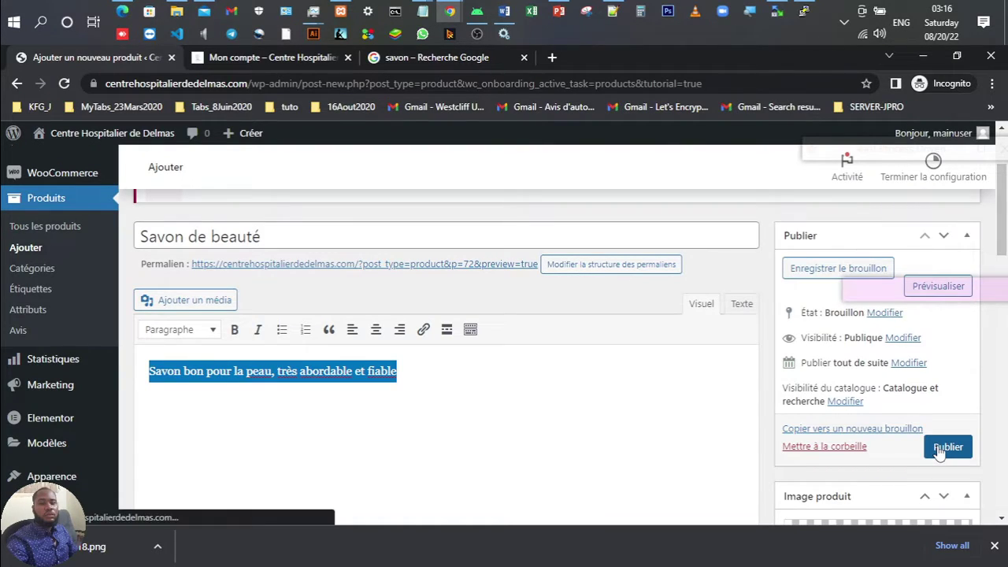
# Step: Publish the Savon de beauté product and close the Google Images tab
pyautogui.click(941, 447)
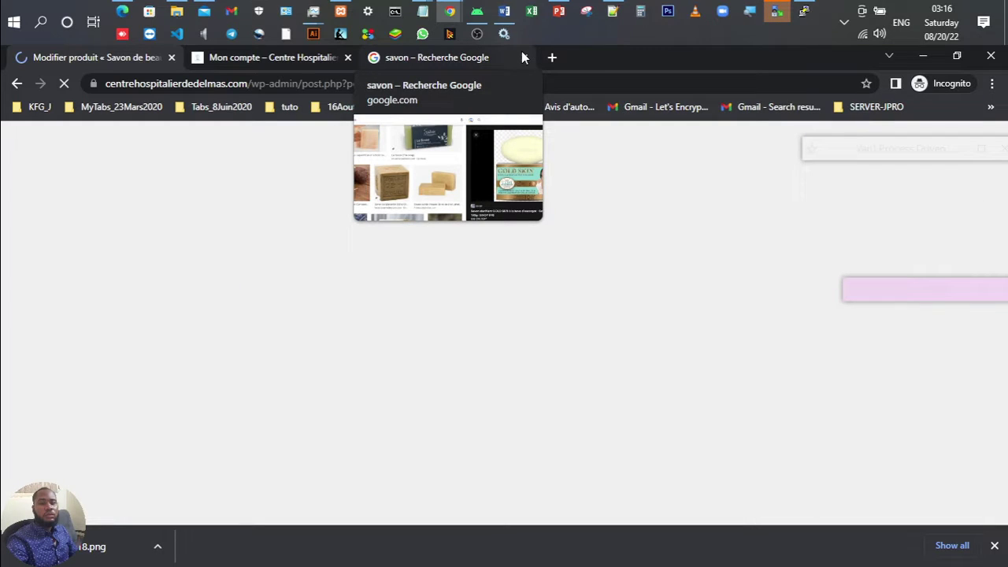
pyautogui.click(522, 57)
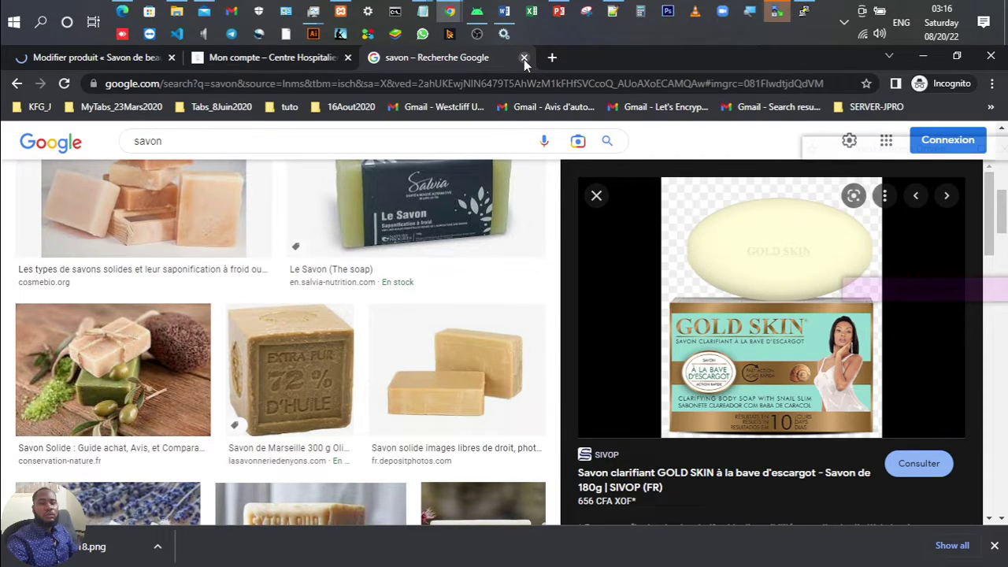
pyautogui.click(524, 57)
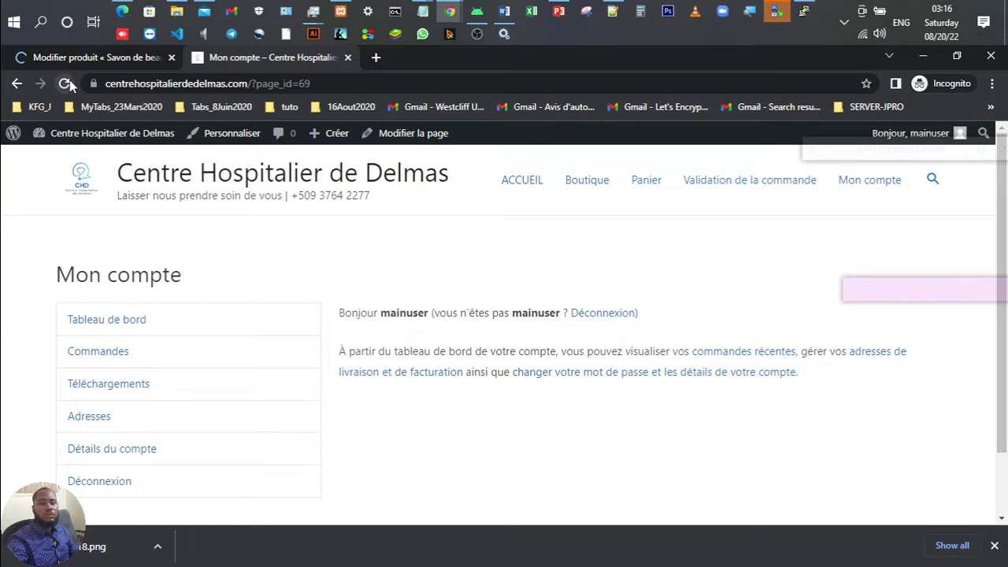
# Step: From the live shop's Boutique page, add Savon de beauté (50,00 $) to the cart
pyautogui.click(583, 183)
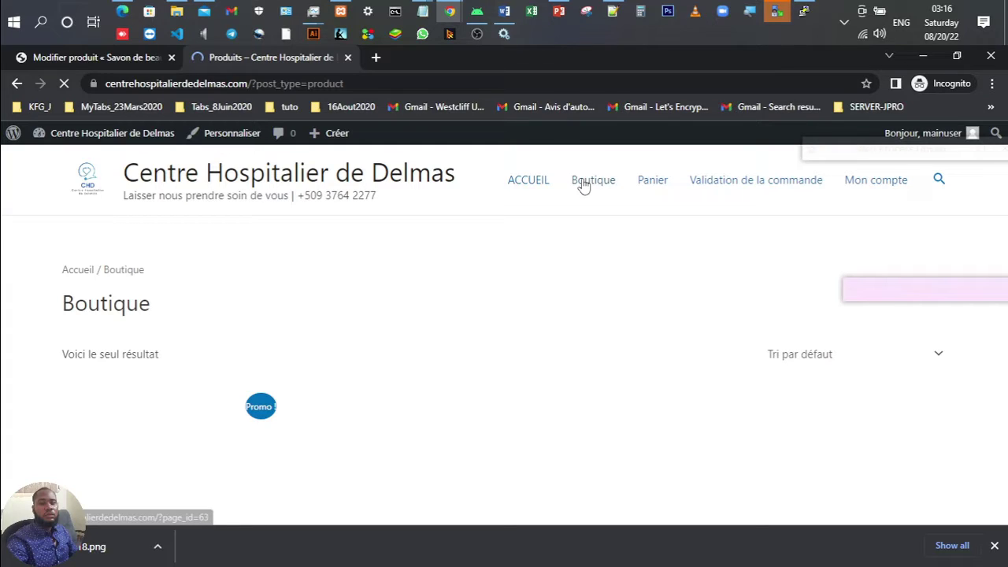
pyautogui.scroll(-4, 100, 443)
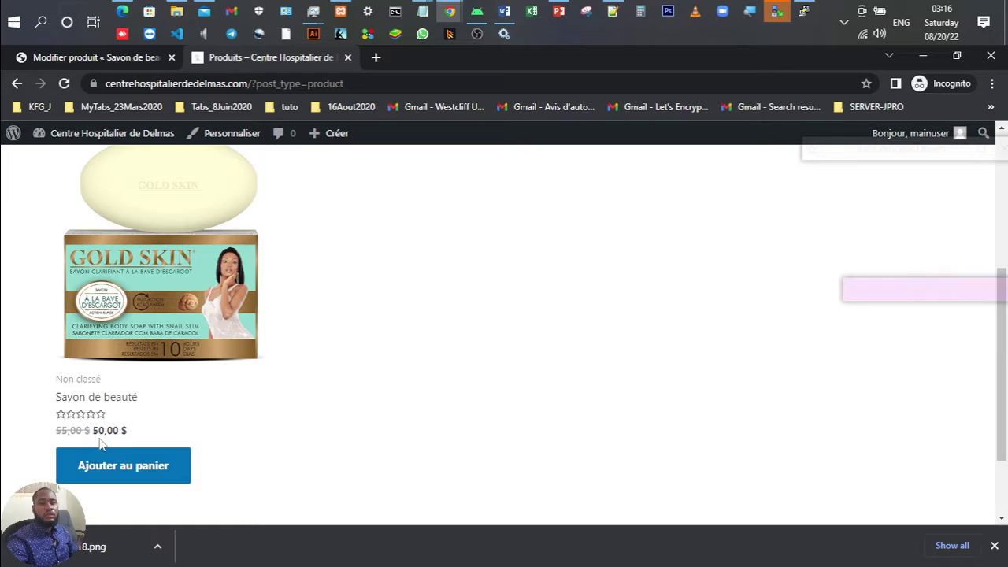
pyautogui.scroll(2, 118, 425)
pyautogui.click(144, 402)
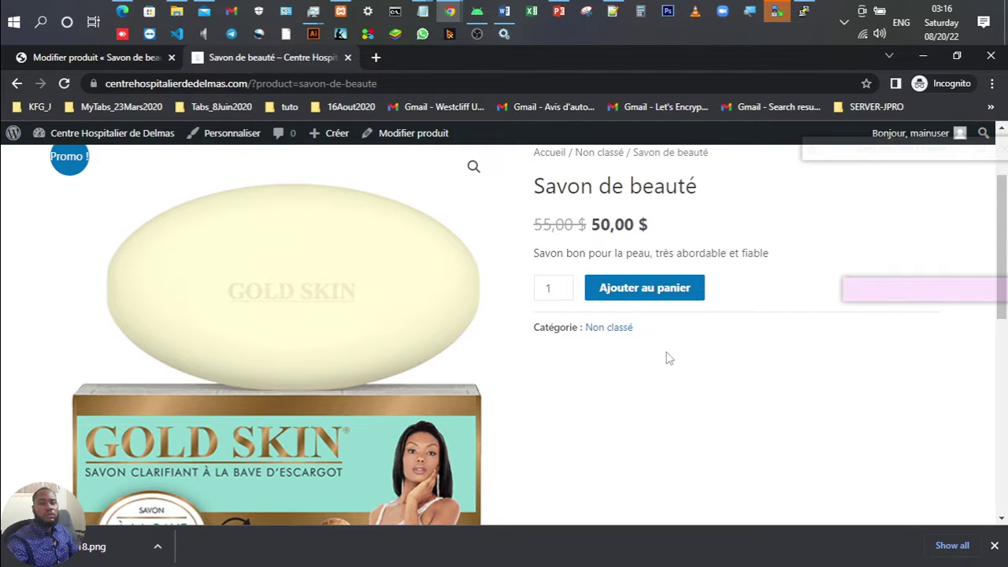
pyautogui.scroll(2, 645, 344)
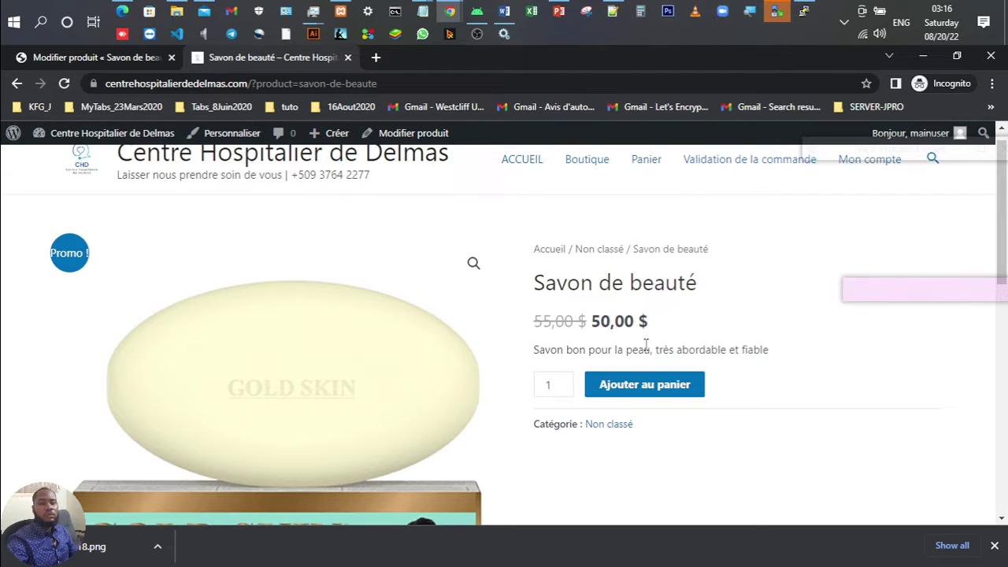
pyautogui.scroll(-5, 331, 359)
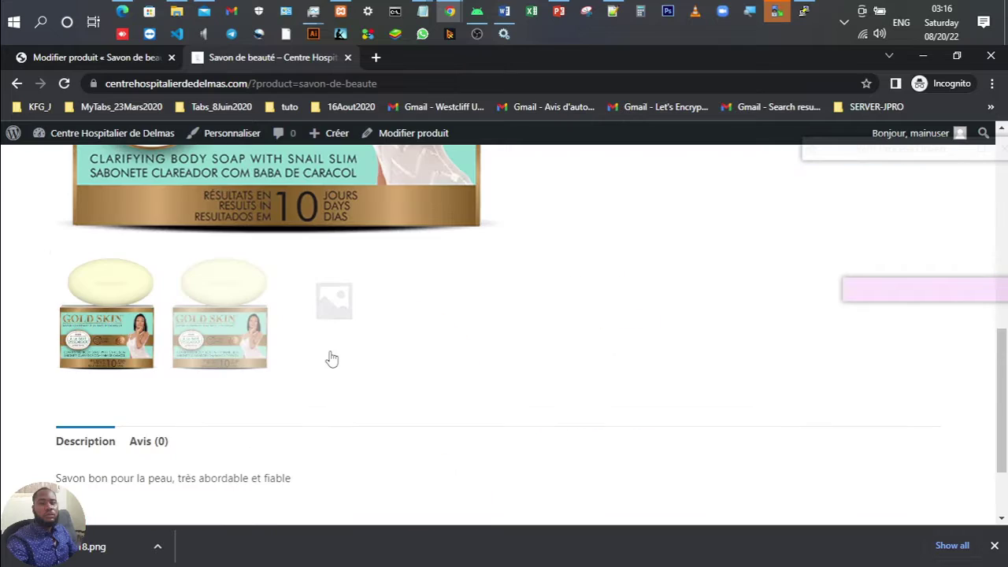
pyautogui.scroll(5, 276, 370)
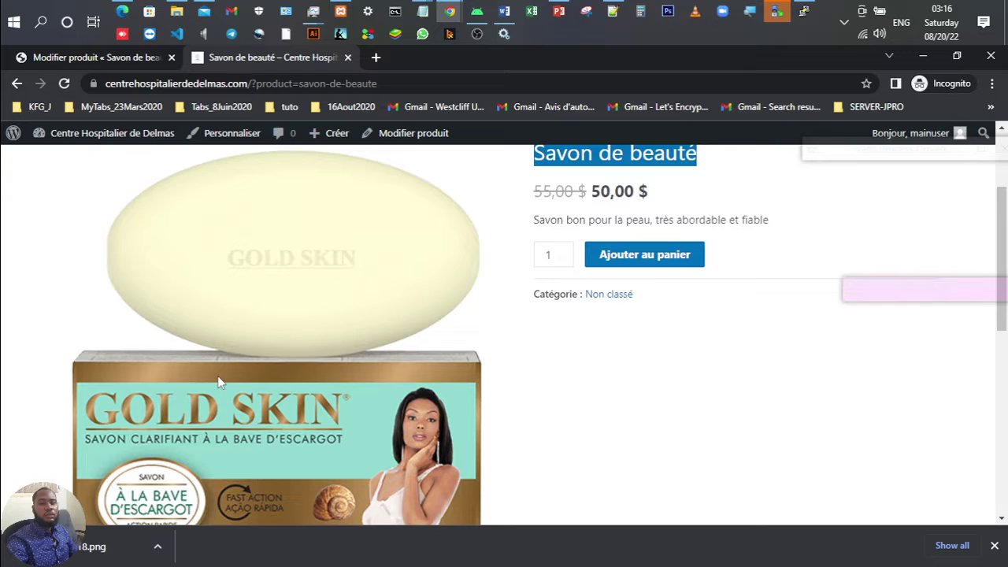
pyautogui.click(644, 254)
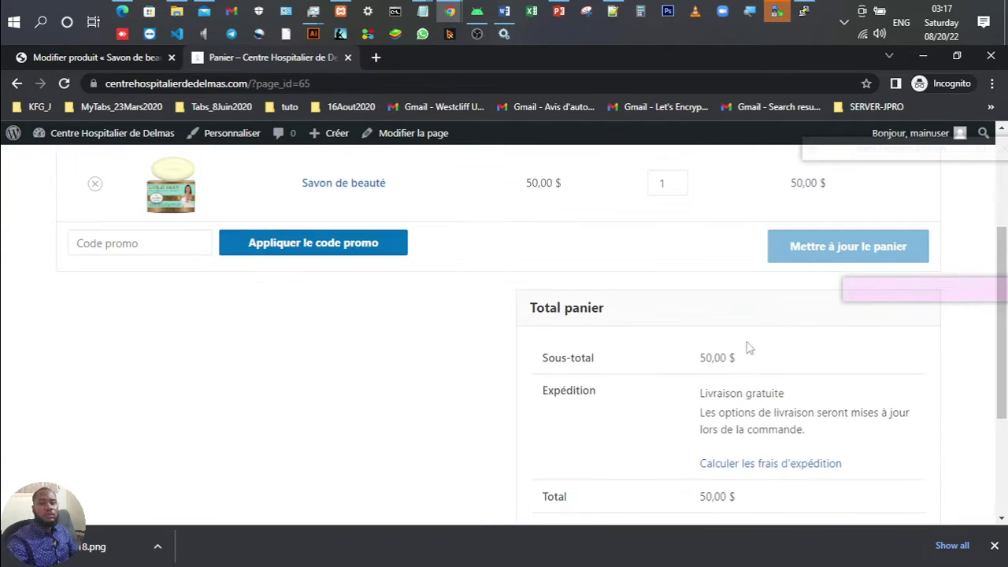
# Step: Proceed from the cart to the checkout page with 'Valider la commande'
pyautogui.scroll(-3, 748, 348)
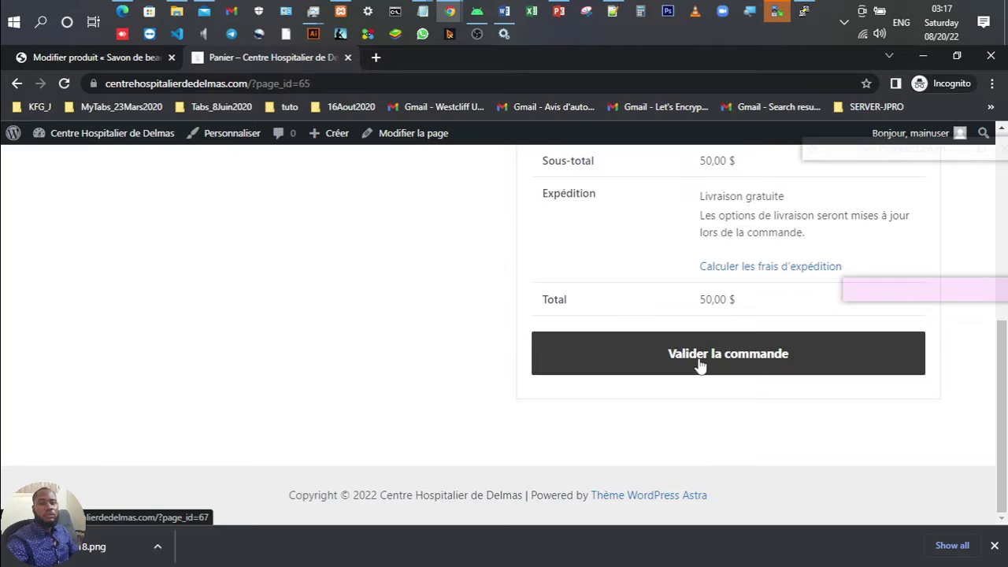
pyautogui.click(700, 364)
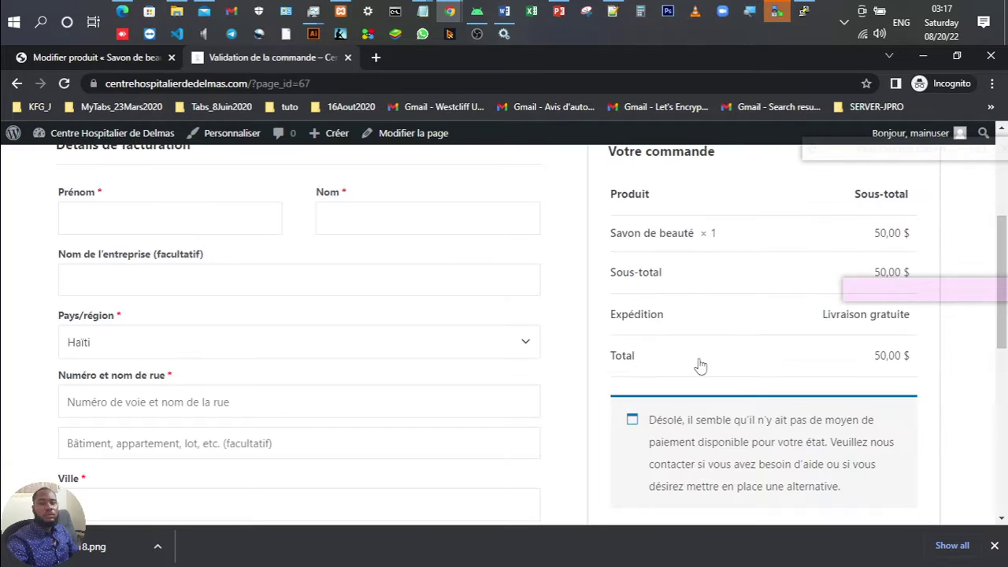
pyautogui.scroll(-1, 700, 364)
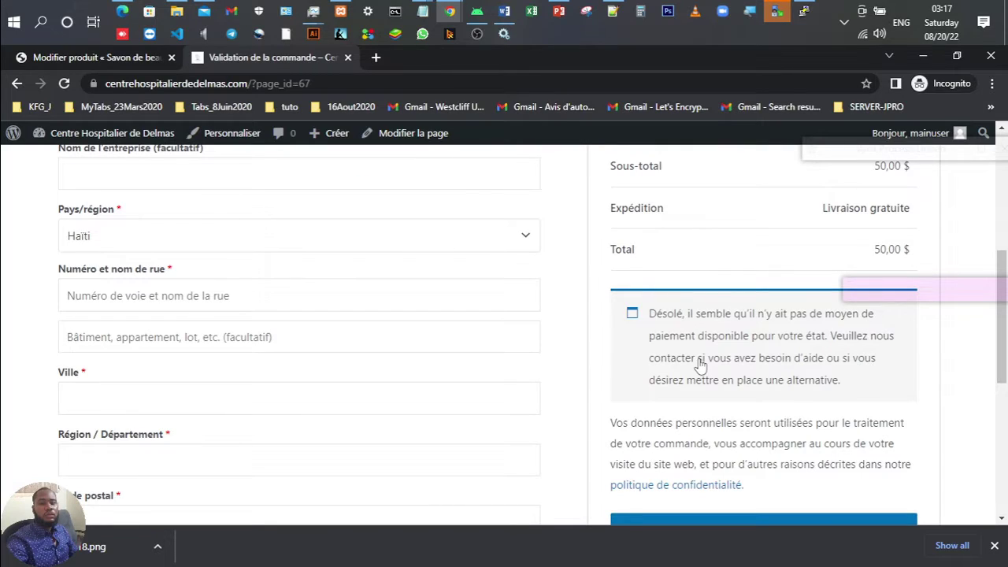
pyautogui.scroll(-1, 700, 365)
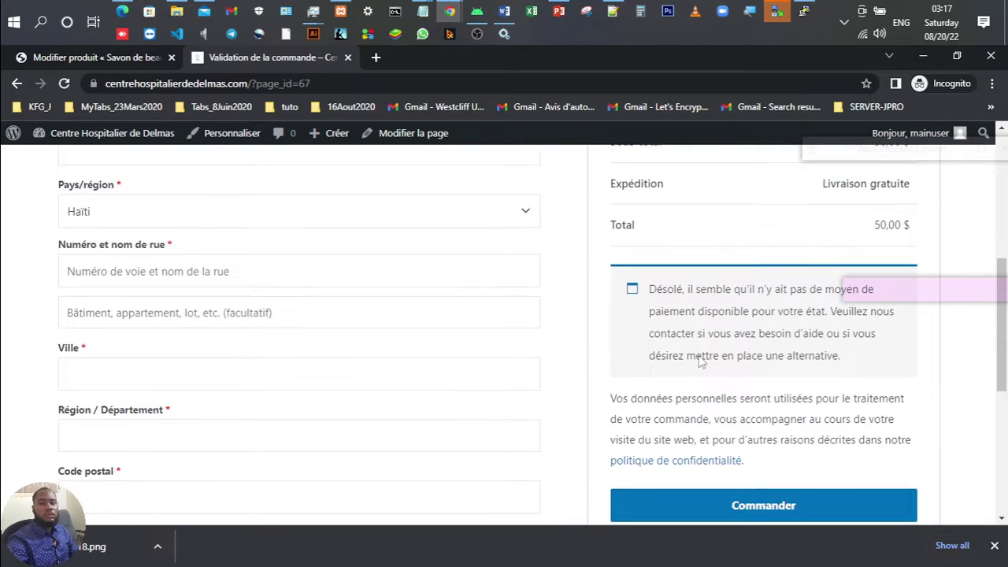
pyautogui.scroll(2, 209, 301)
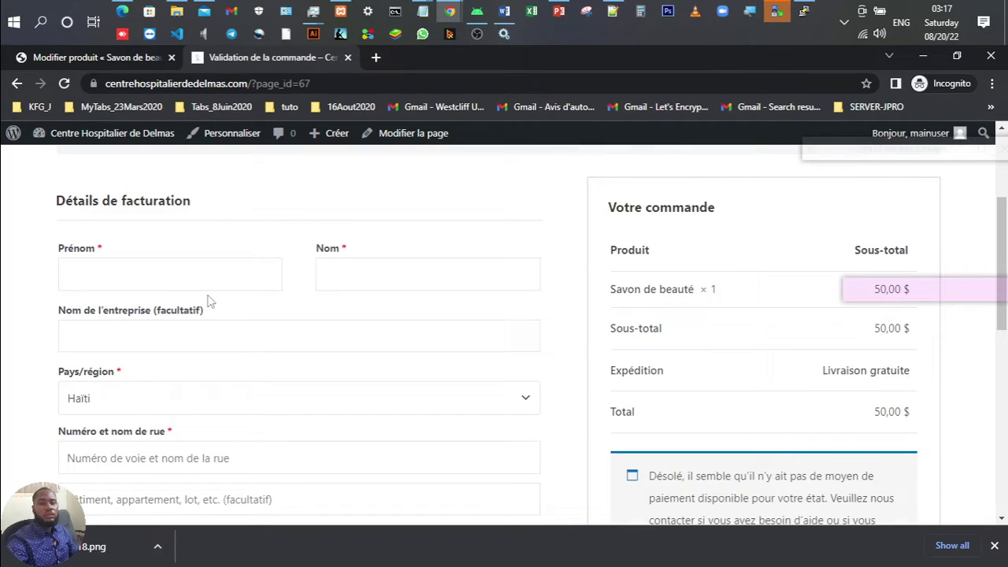
# Step: Autofill the billing form from saved details, giving Haïti but no available payment method
pyautogui.click(189, 279)
pyautogui.click(158, 309)
pyautogui.scroll(-3, 344, 328)
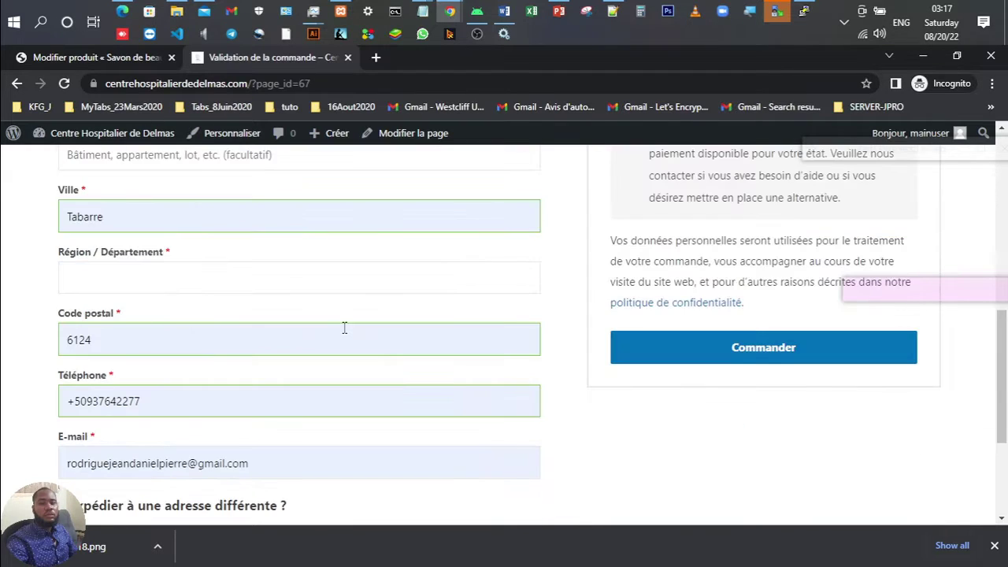
pyautogui.scroll(-2, 344, 328)
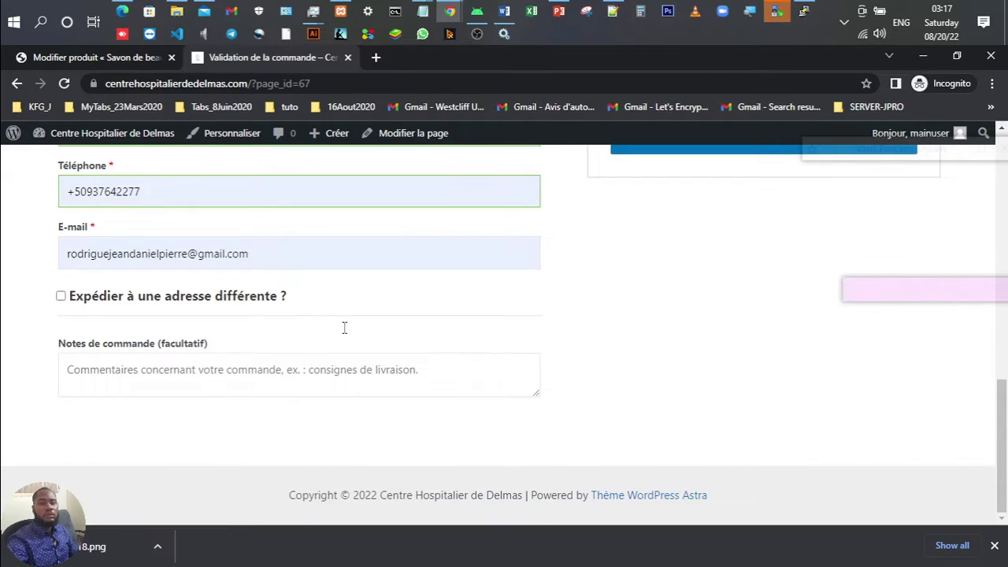
pyautogui.scroll(6, 344, 327)
pyautogui.scroll(-2, 344, 328)
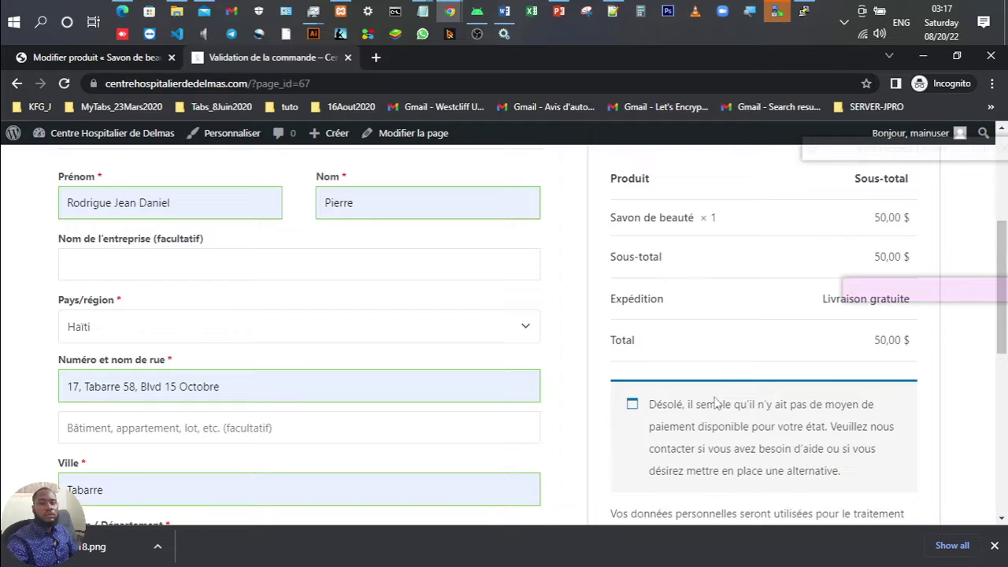
pyautogui.scroll(-1, 732, 390)
pyautogui.scroll(1, 764, 367)
pyautogui.scroll(-3, 768, 370)
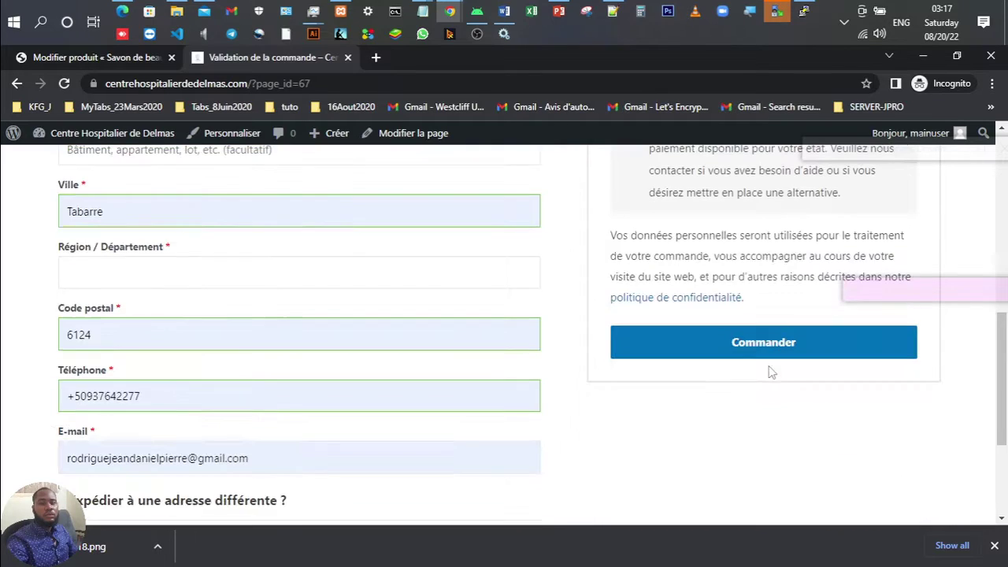
pyautogui.scroll(2, 755, 313)
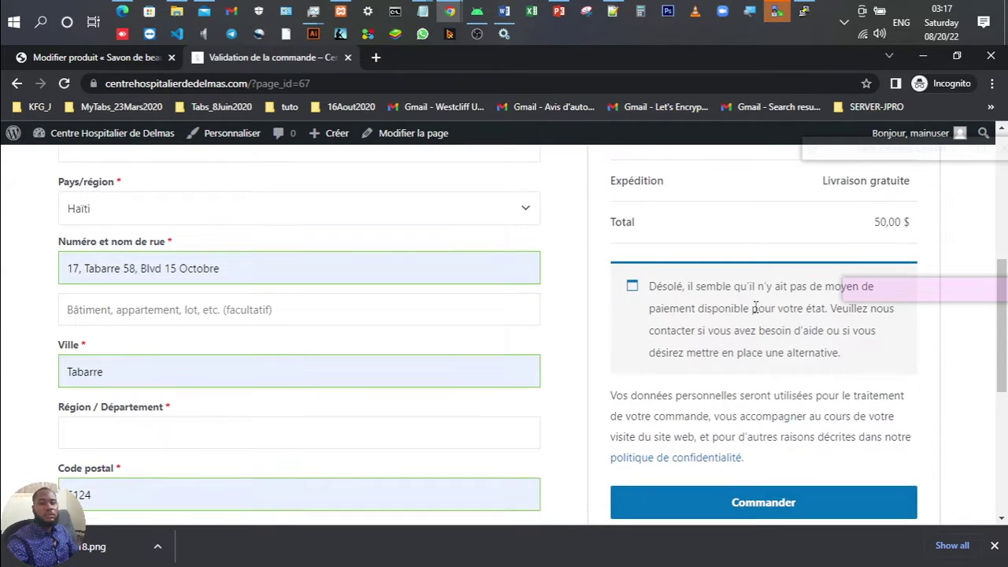
pyautogui.scroll(1, 755, 308)
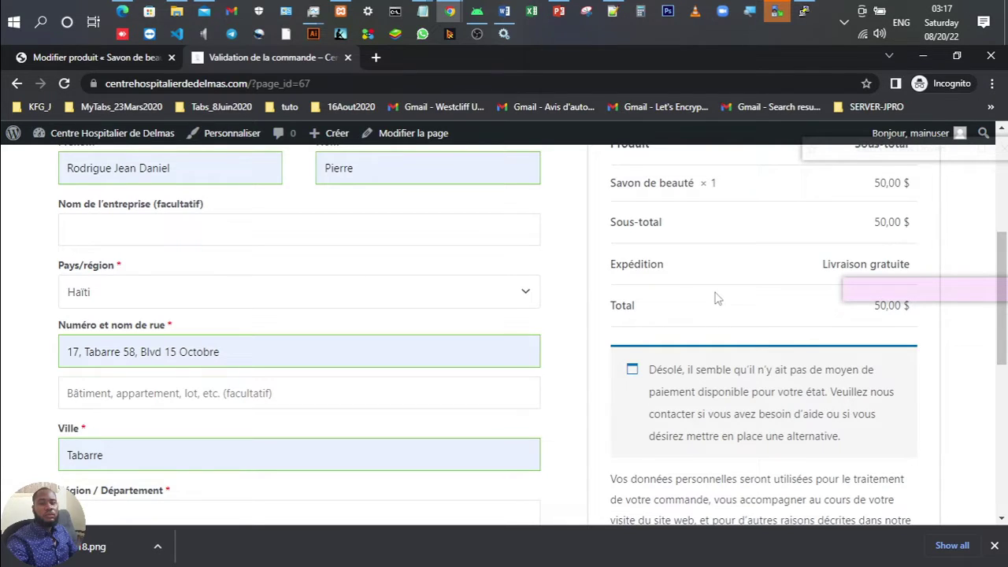
pyautogui.scroll(3, 716, 298)
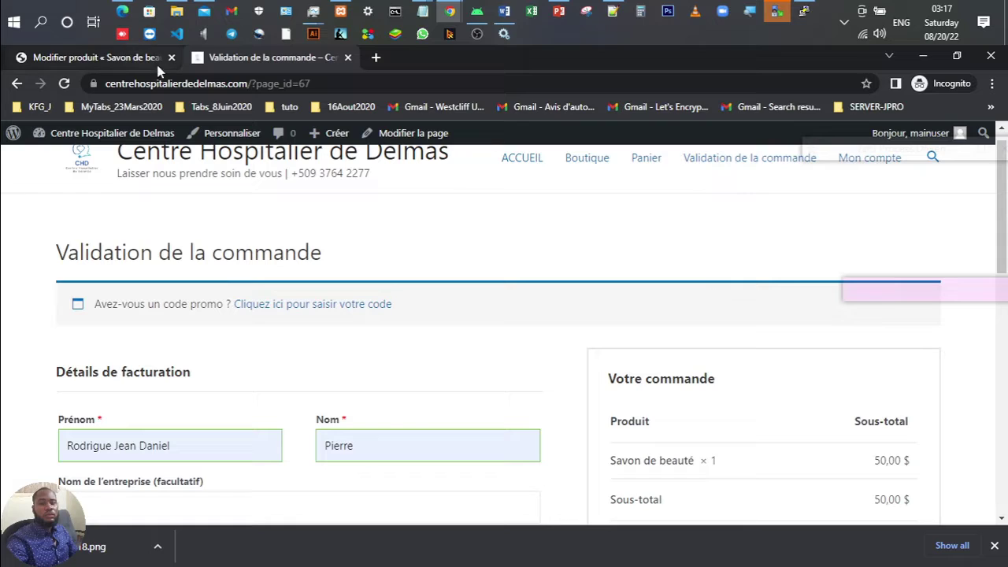
# Step: Switch on Paiement à la livraison under WooCommerce > Réglages > Paiements
pyautogui.click(96, 59)
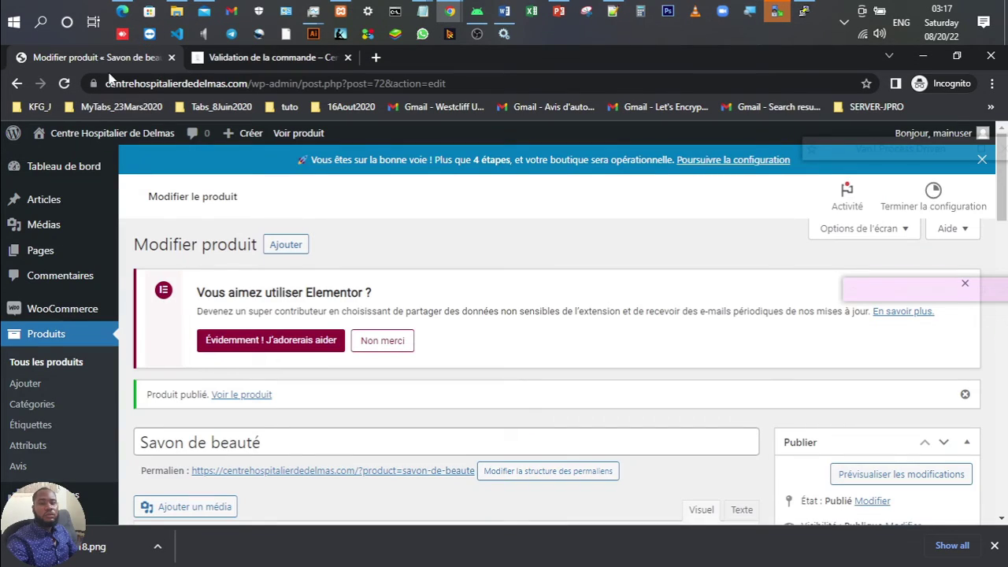
pyautogui.scroll(-1, 158, 402)
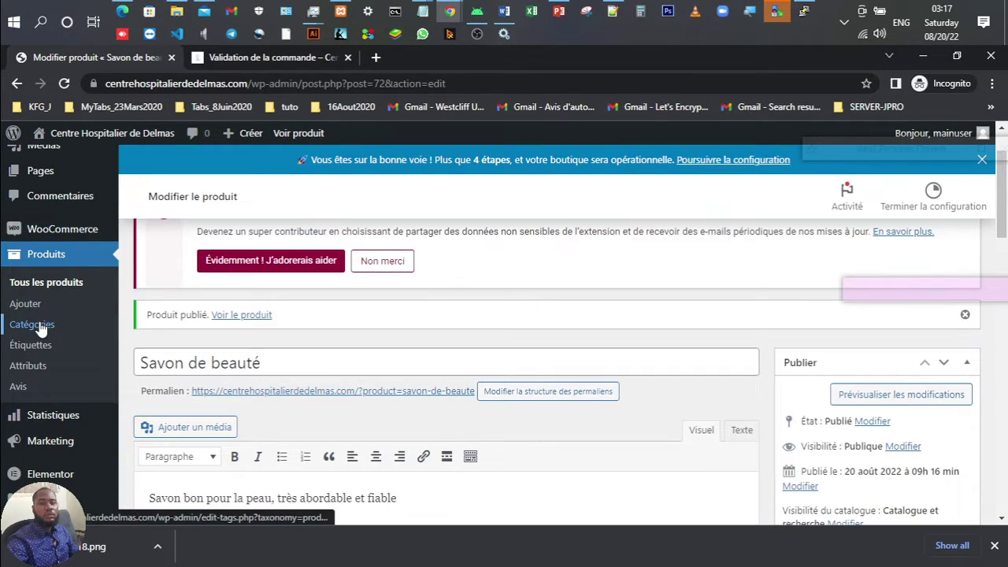
pyautogui.click(63, 230)
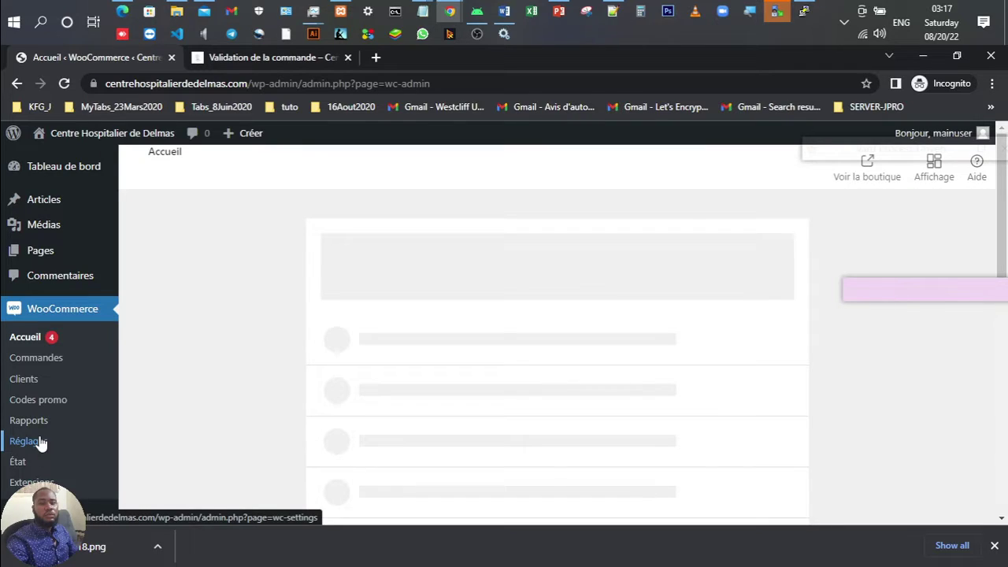
pyautogui.click(41, 442)
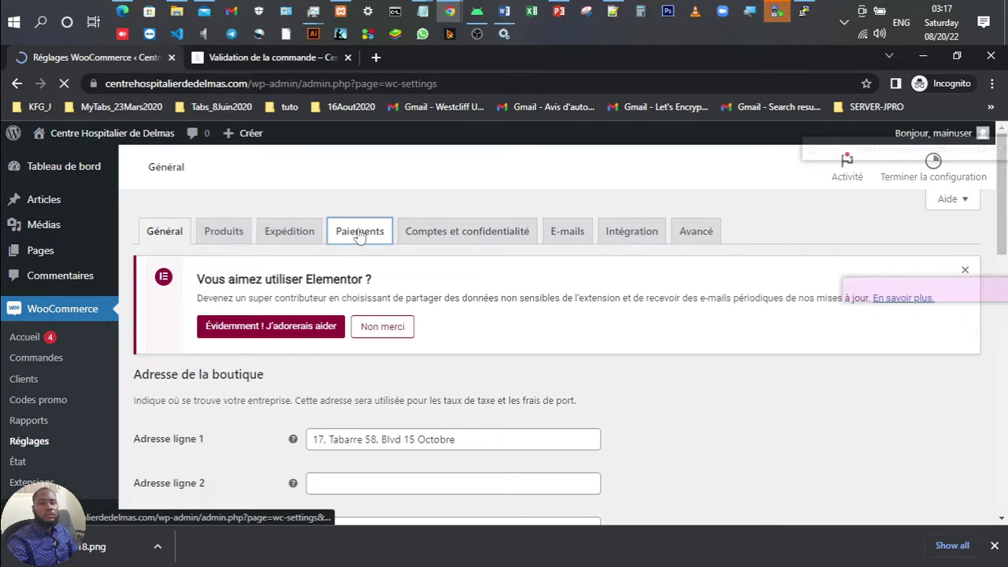
pyautogui.scroll(-4, 455, 398)
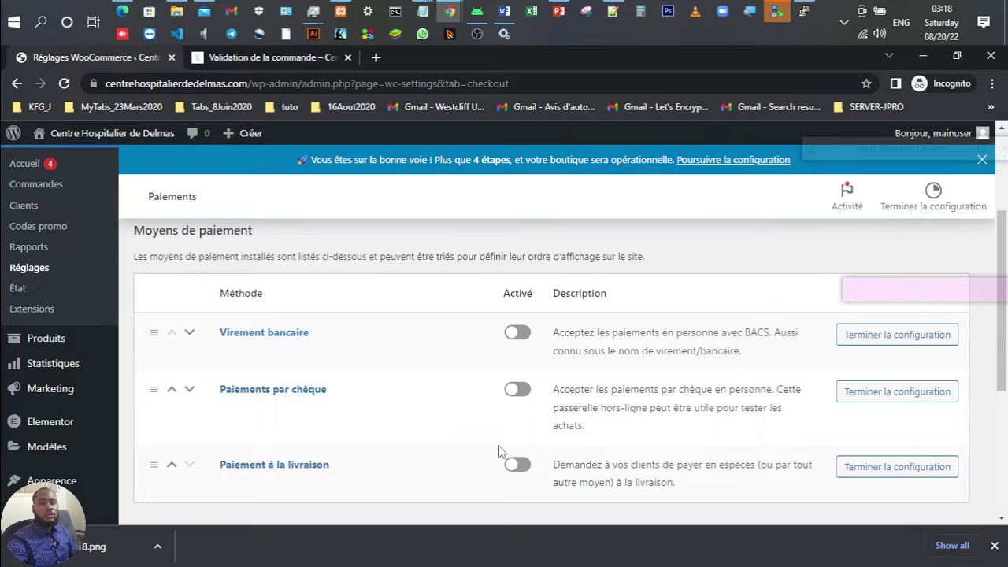
pyautogui.scroll(-1, 499, 445)
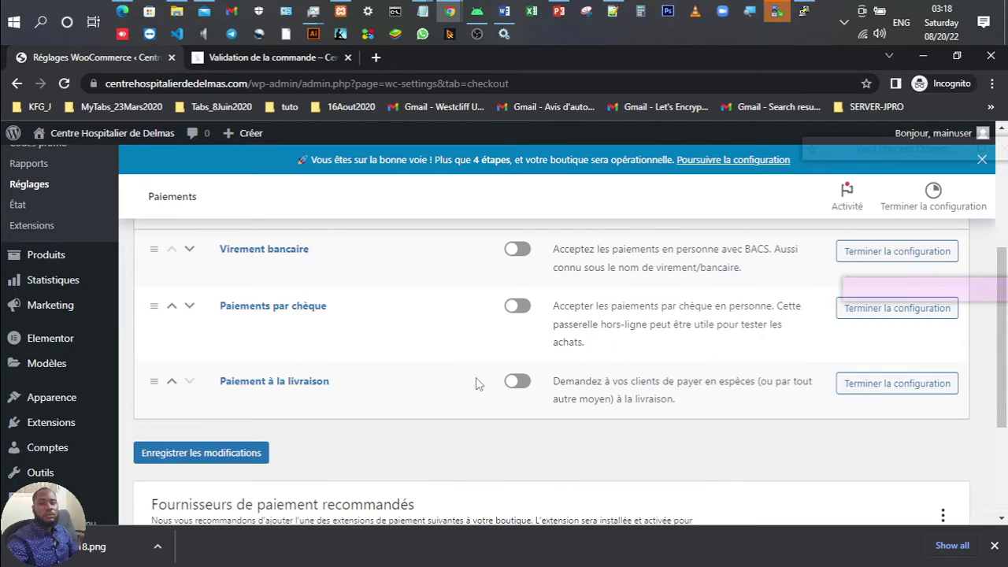
pyautogui.click(520, 383)
pyautogui.scroll(-2, 355, 508)
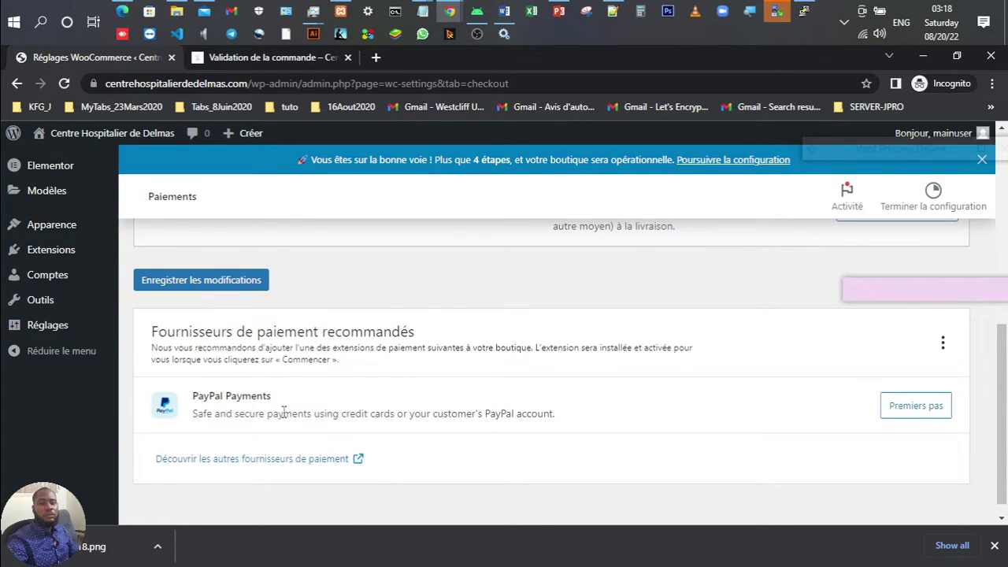
# Step: Install PayPal Payments, start Activate PayPal and close the PayPal sign-up window
pyautogui.click(906, 407)
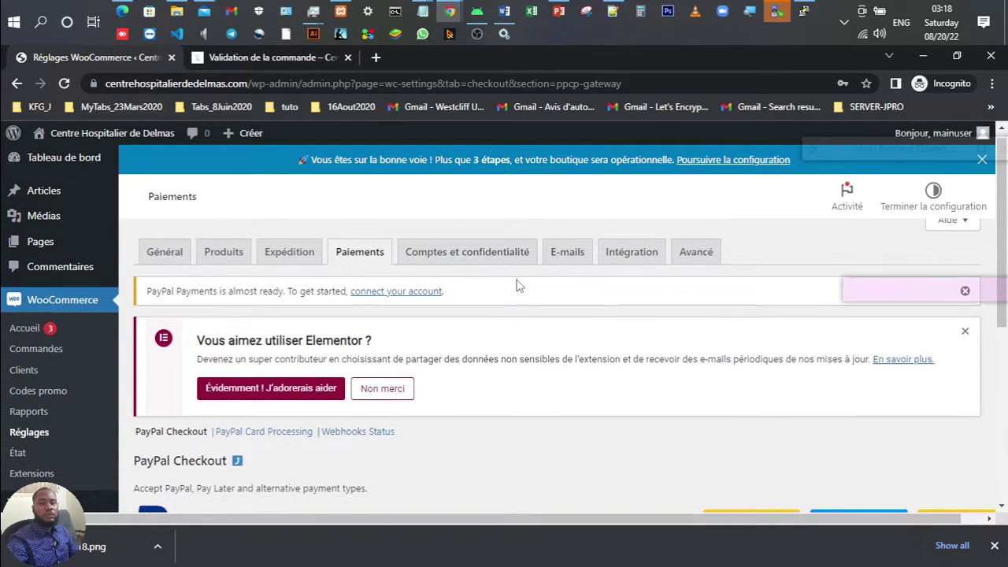
pyautogui.scroll(-3, 517, 285)
pyautogui.scroll(-1, 517, 285)
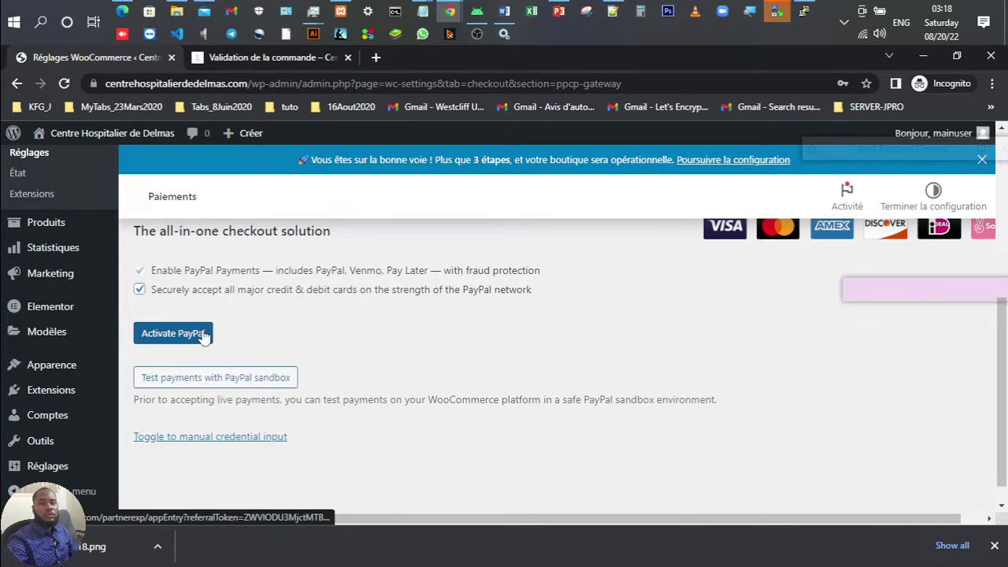
pyautogui.click(202, 334)
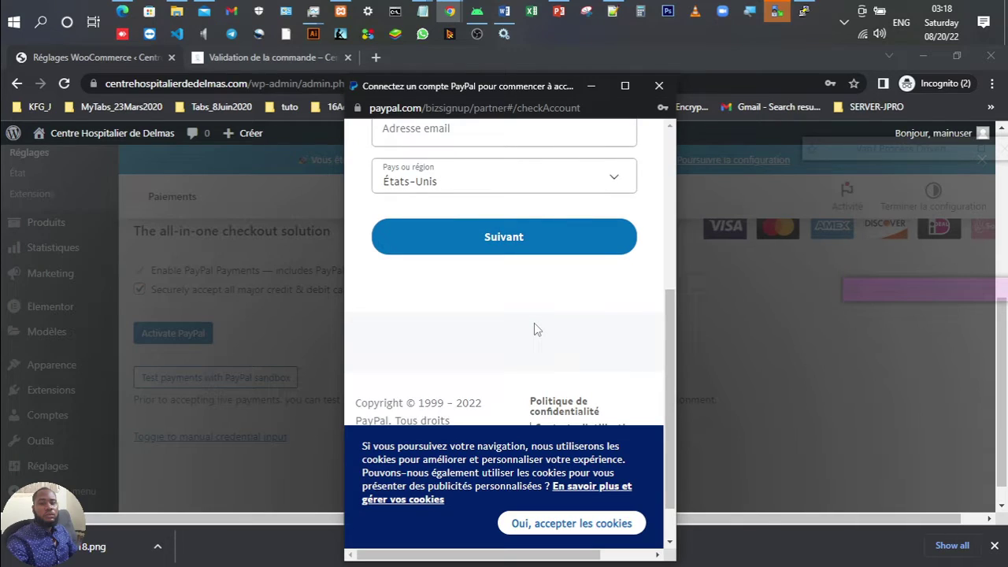
pyautogui.scroll(3, 496, 292)
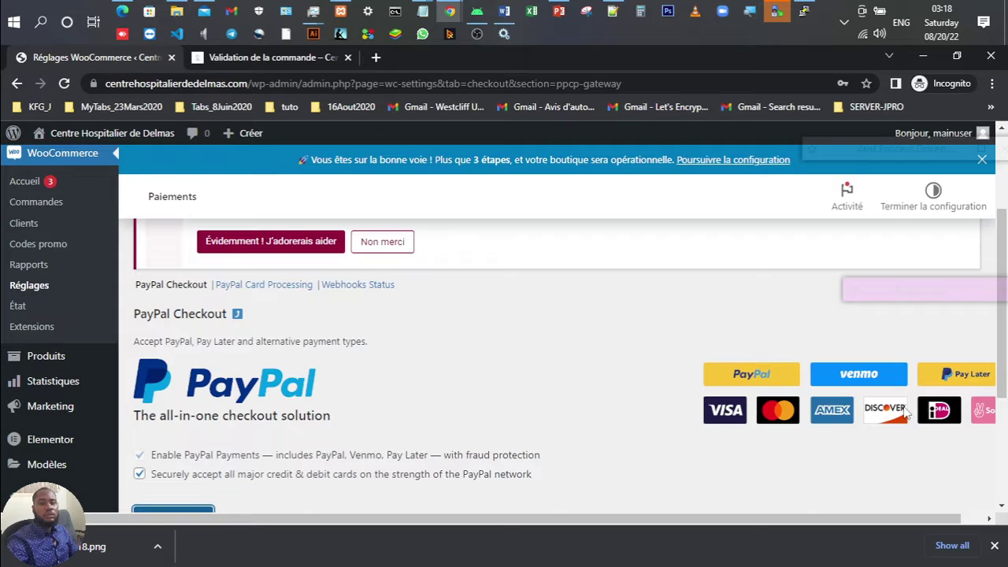
pyautogui.scroll(1, 475, 385)
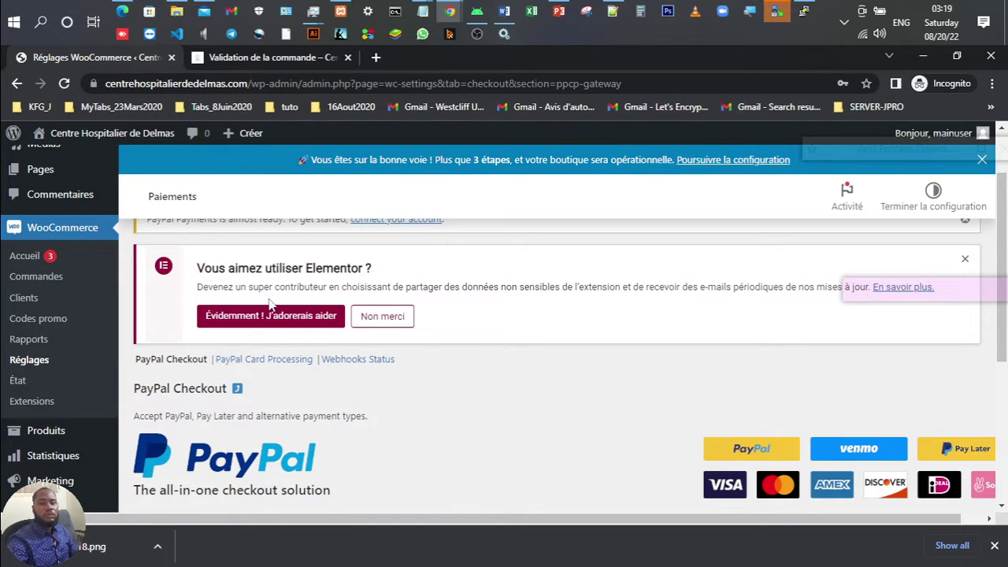
# Step: Search Google for 'mpncashbutton' in a new tab and open the Moncash - Button sandbox site
pyautogui.click(377, 59)
pyautogui.write('mpn')
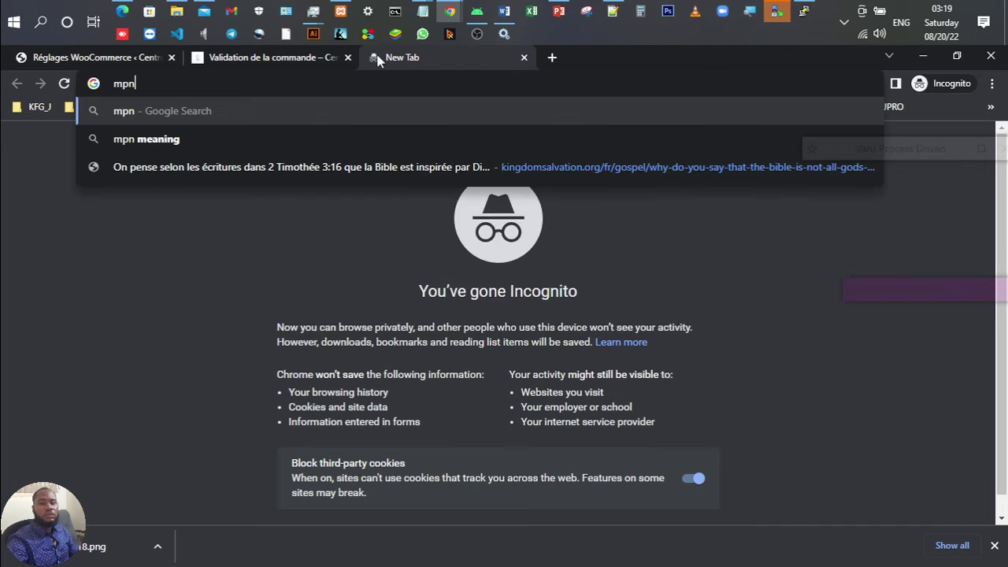
pyautogui.press('BackSpace')
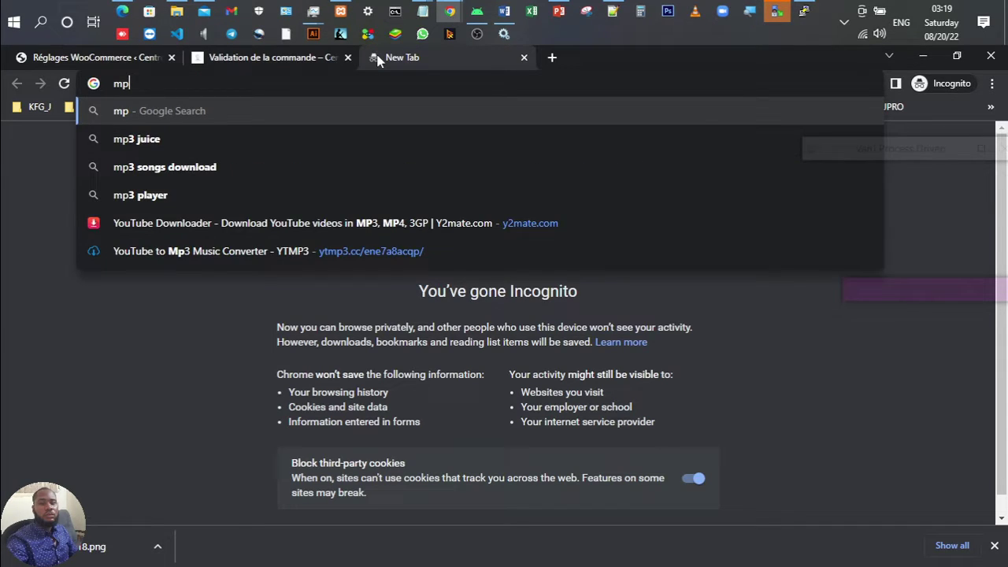
pyautogui.write('ncahs')
pyautogui.press('BackSpace')
pyautogui.press('BackSpace')
pyautogui.write('sh')
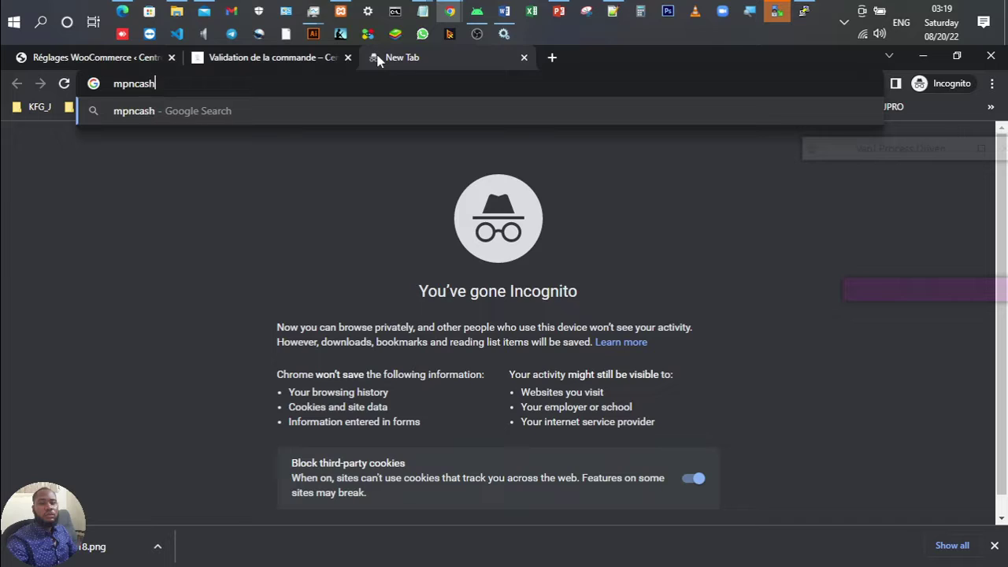
pyautogui.write('button')
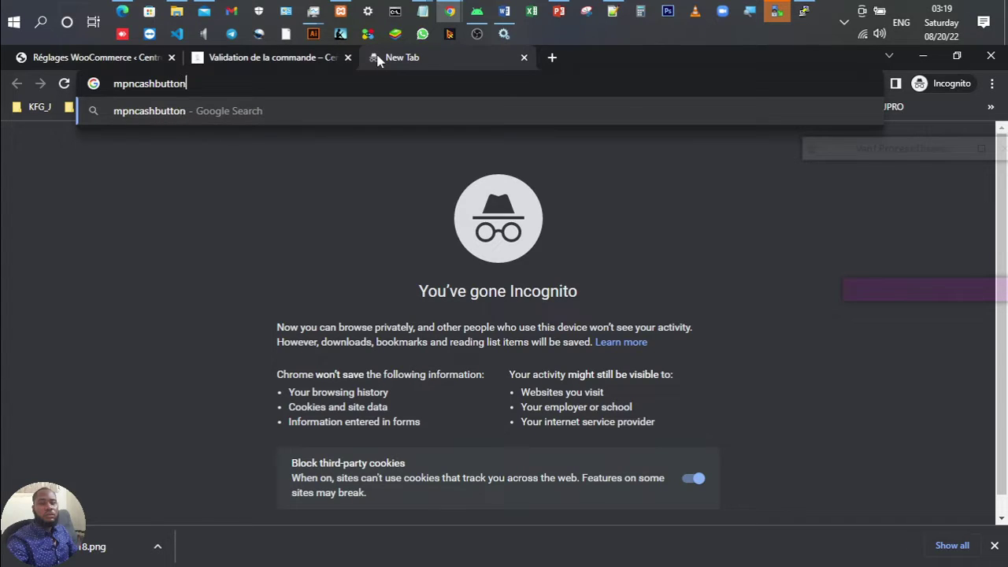
pyautogui.press('Return')
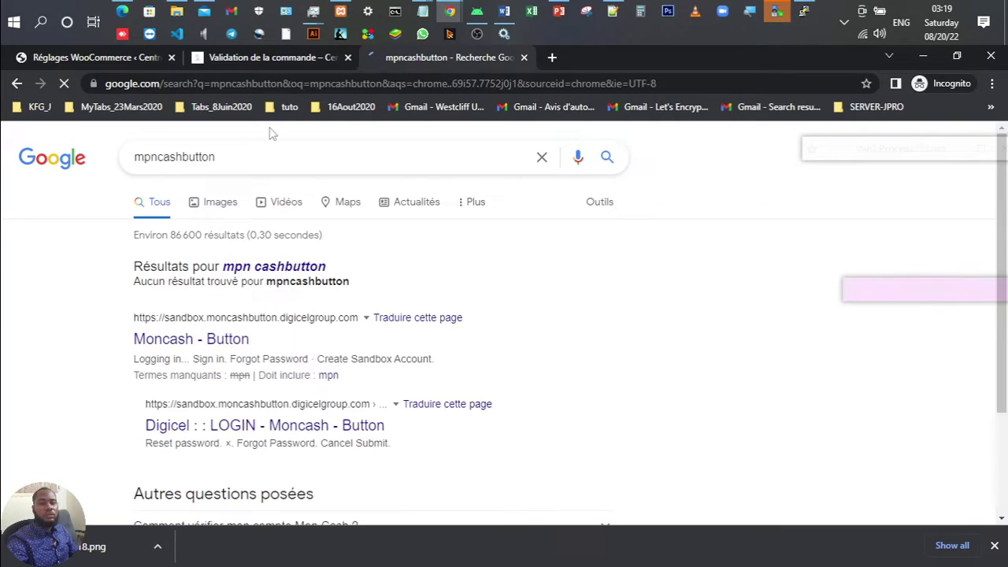
pyautogui.click(187, 337)
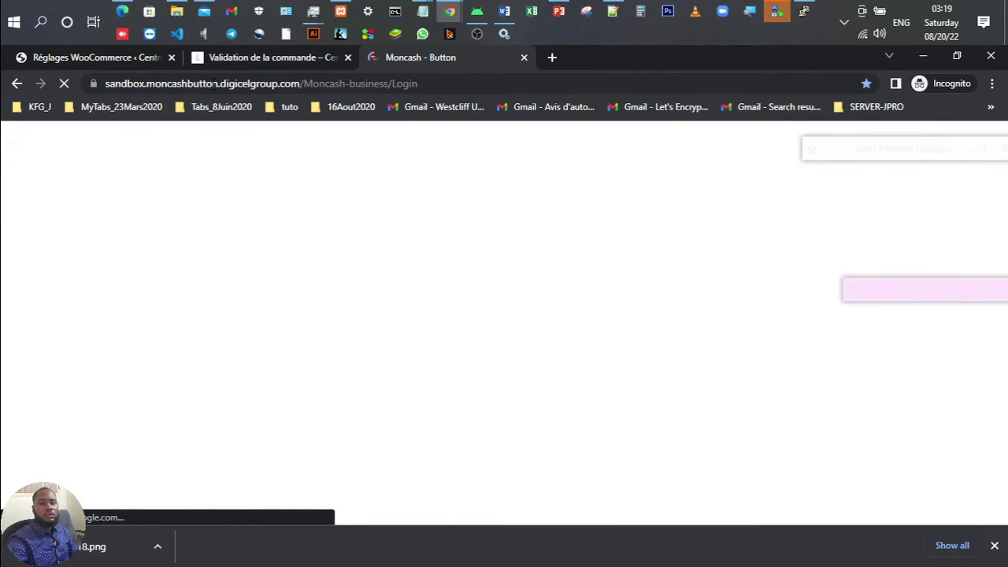
# Step: Autofill the MonCash sandbox account form's contact fields, then close the MonCash tab
pyautogui.scroll(-1, 571, 333)
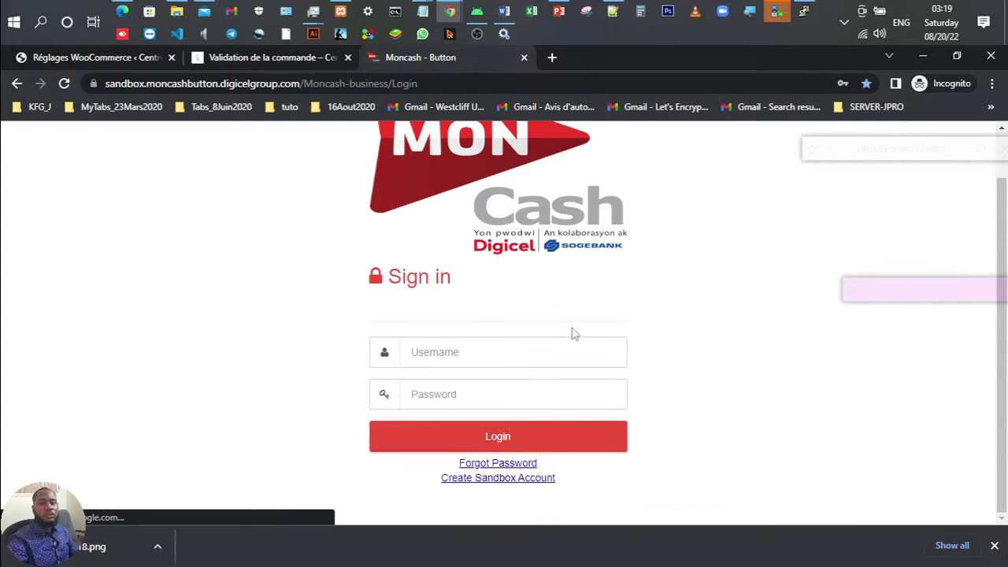
pyautogui.click(510, 482)
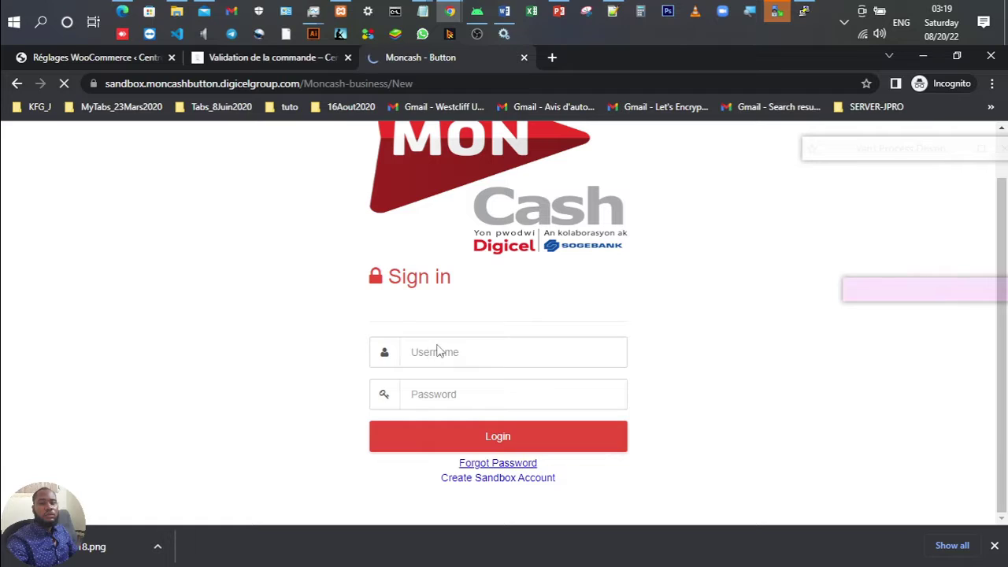
pyautogui.scroll(-2, 484, 336)
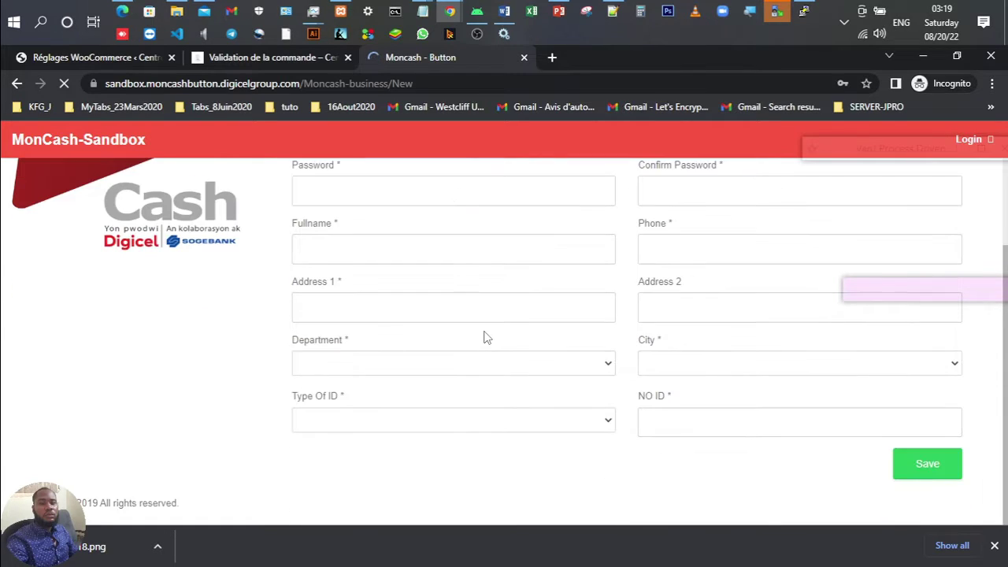
pyautogui.scroll(2, 485, 337)
pyautogui.click(434, 244)
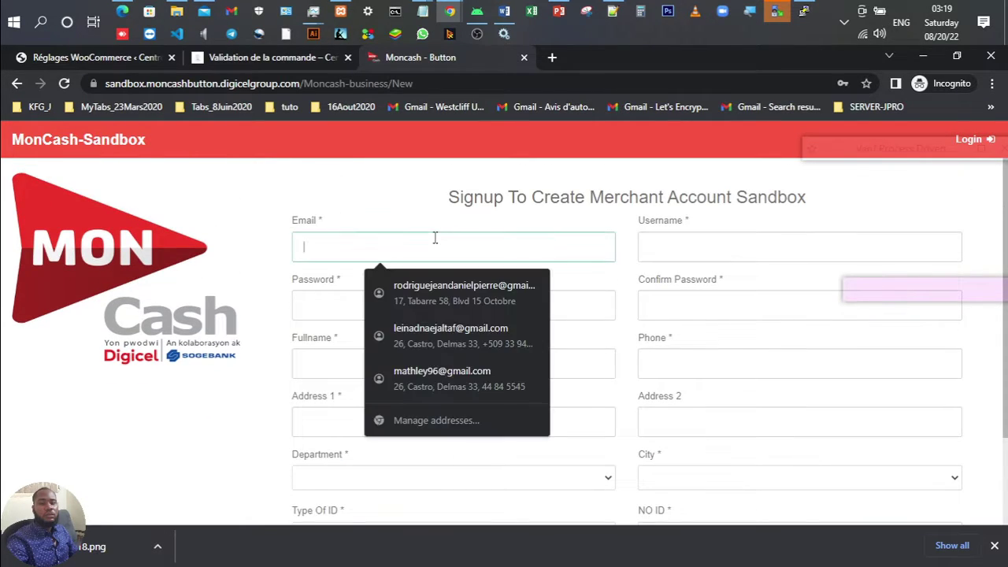
pyautogui.click(439, 283)
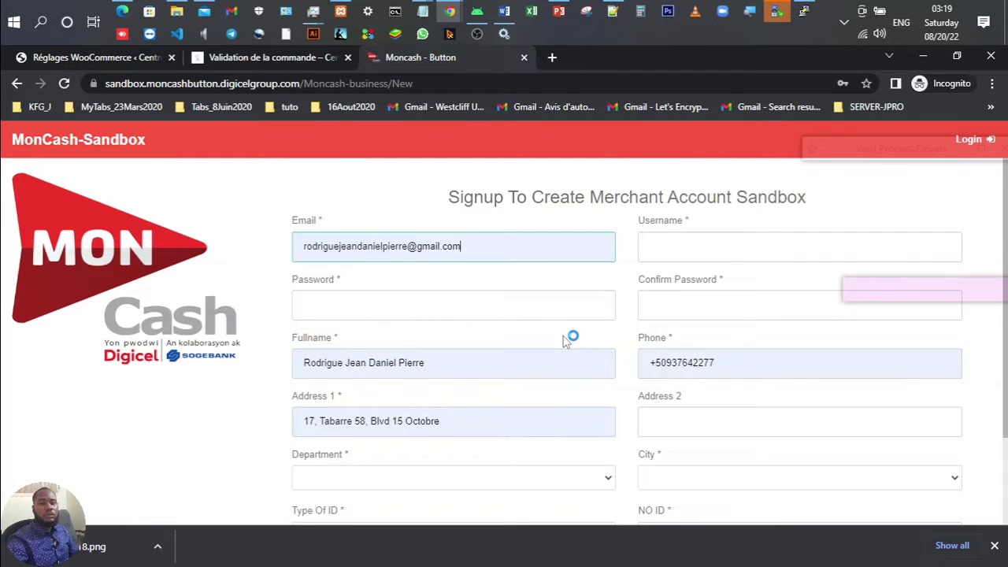
pyautogui.scroll(-2, 565, 340)
pyautogui.scroll(1, 591, 400)
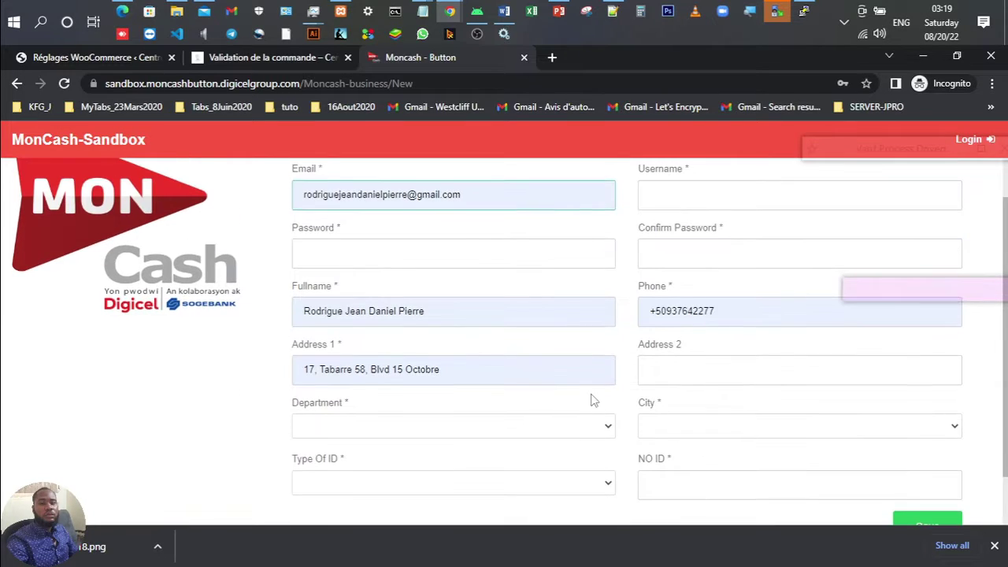
pyautogui.scroll(1, 591, 400)
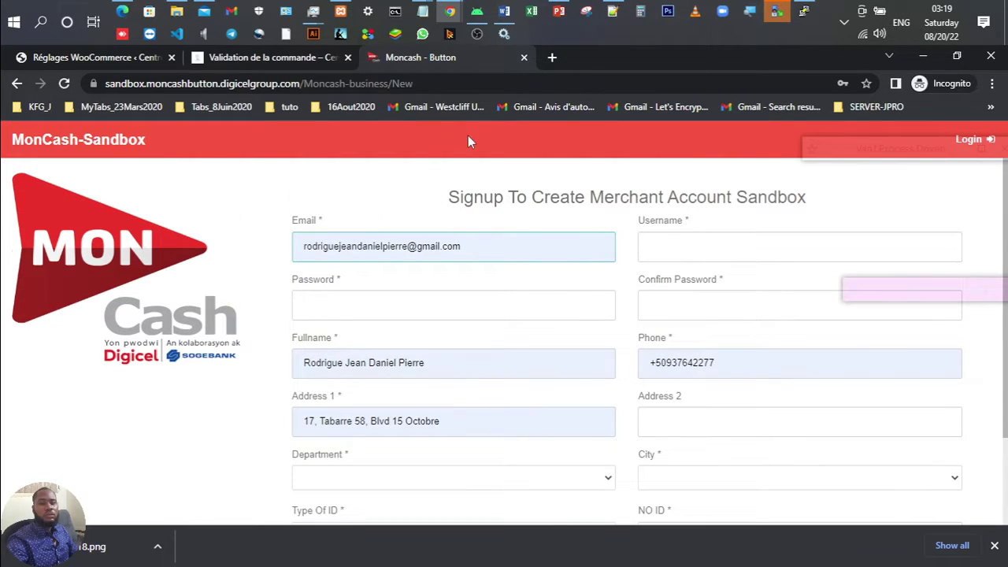
pyautogui.click(523, 57)
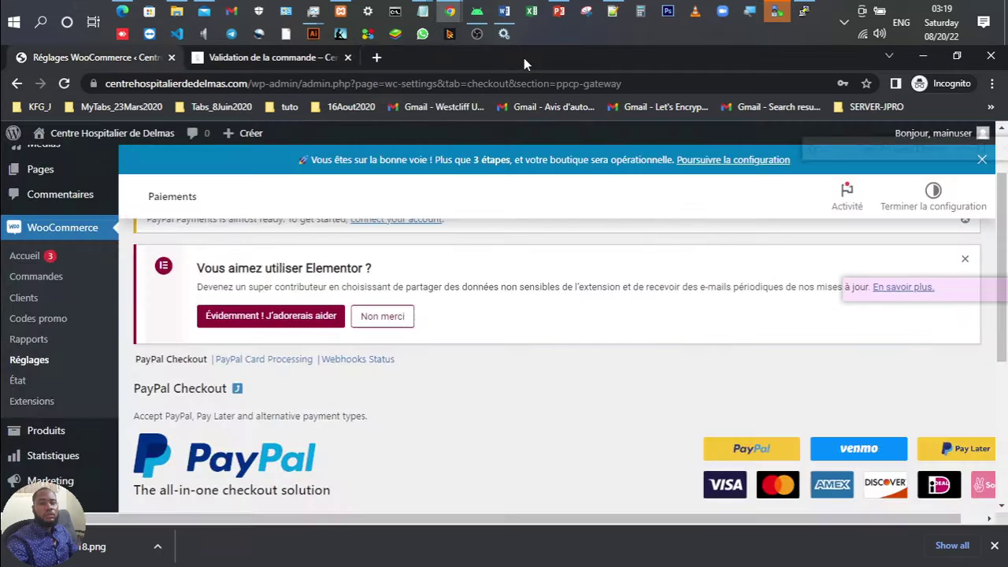
# Step: Open Extensions > Ajouter > Téléverser une extension and cancel the .zip file chooser
pyautogui.scroll(-2, 230, 364)
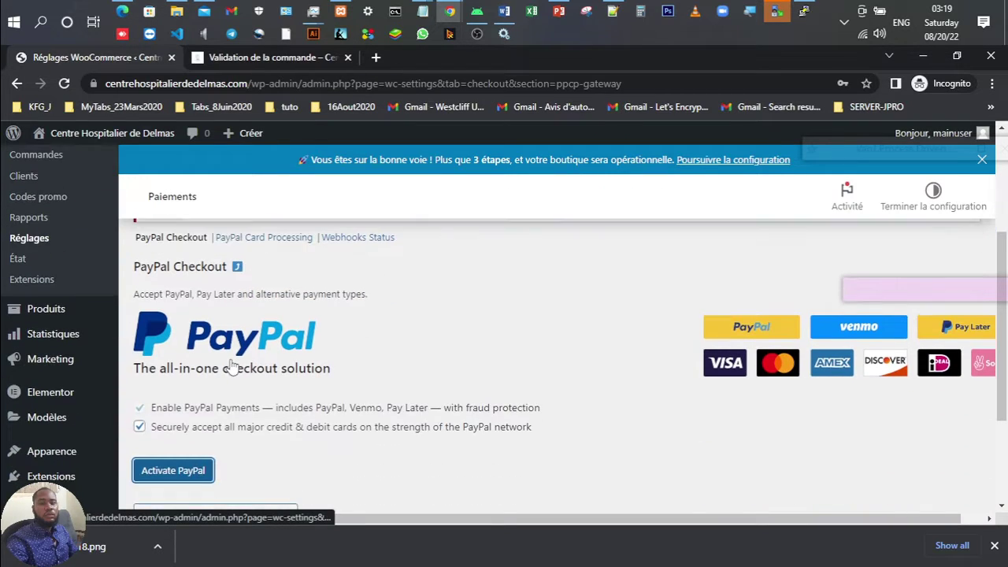
pyautogui.scroll(-2, 40, 424)
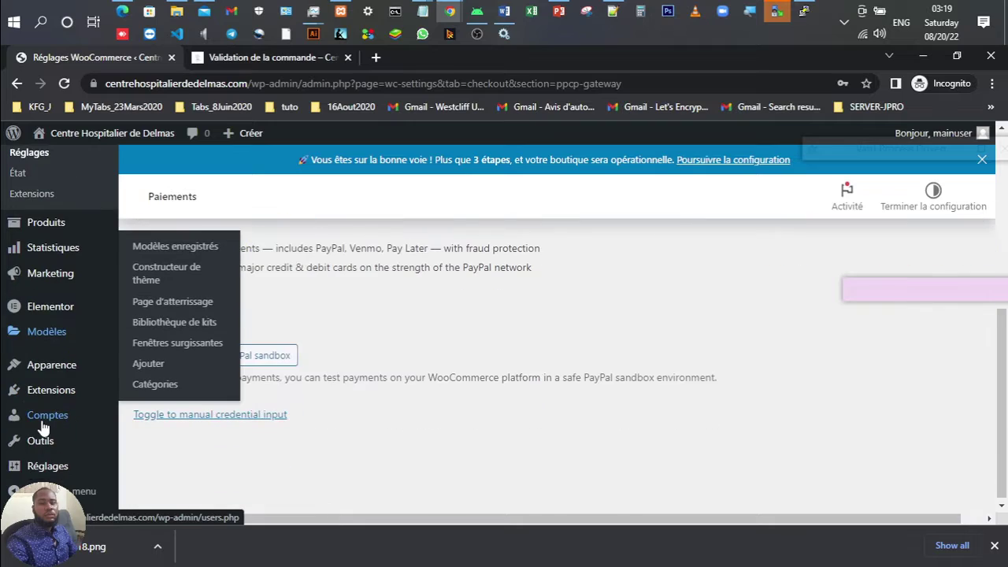
pyautogui.click(61, 394)
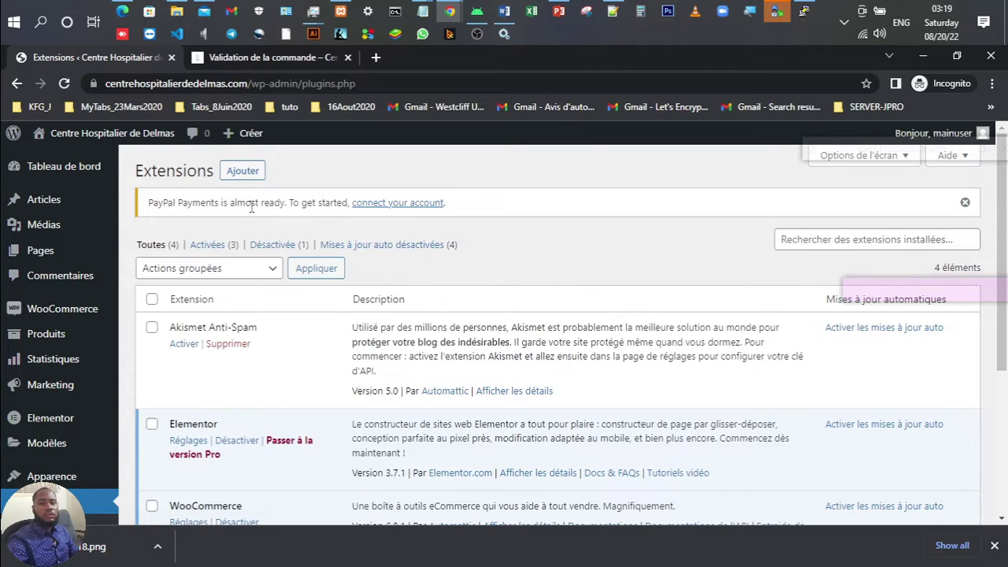
pyautogui.click(254, 170)
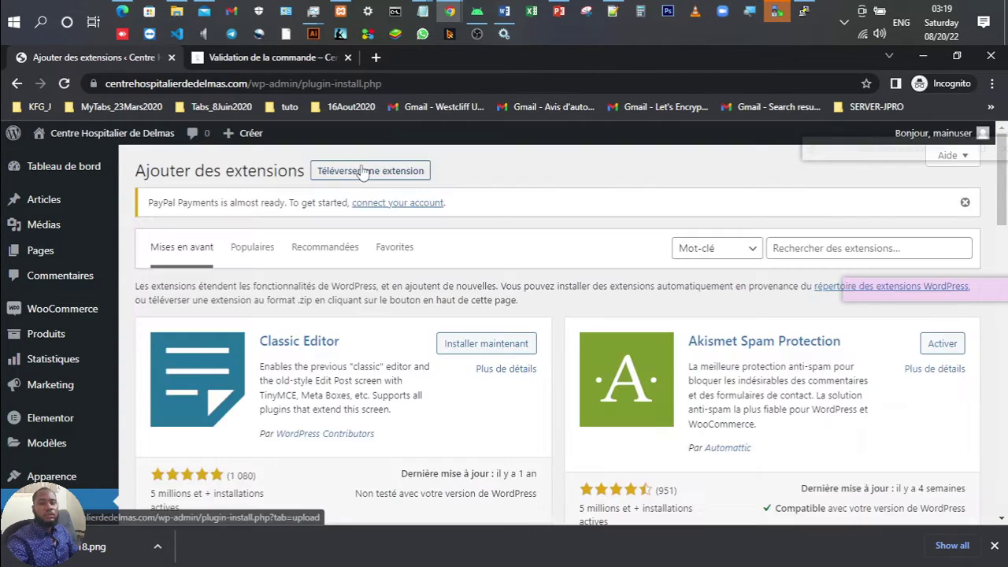
pyautogui.click(362, 171)
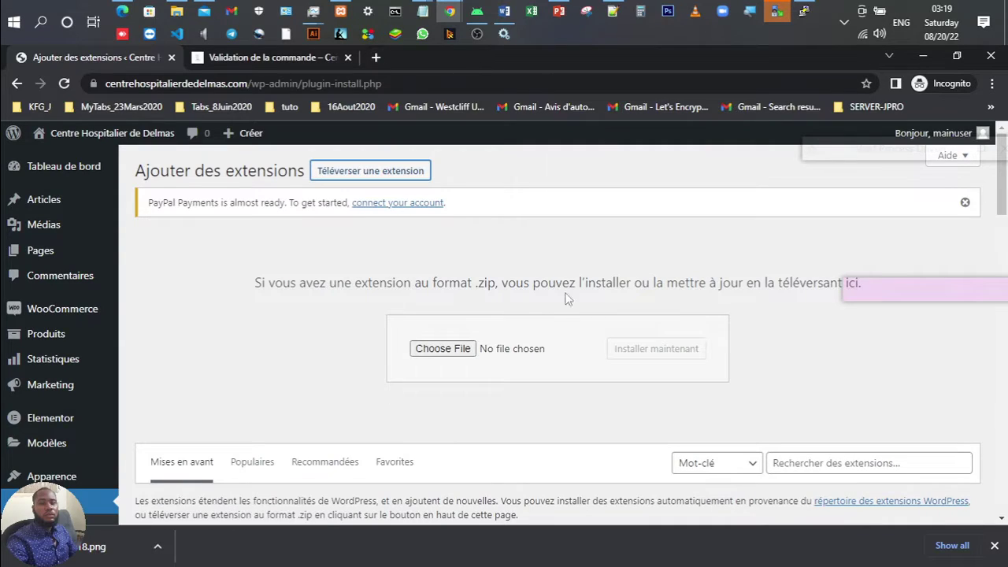
pyautogui.click(444, 352)
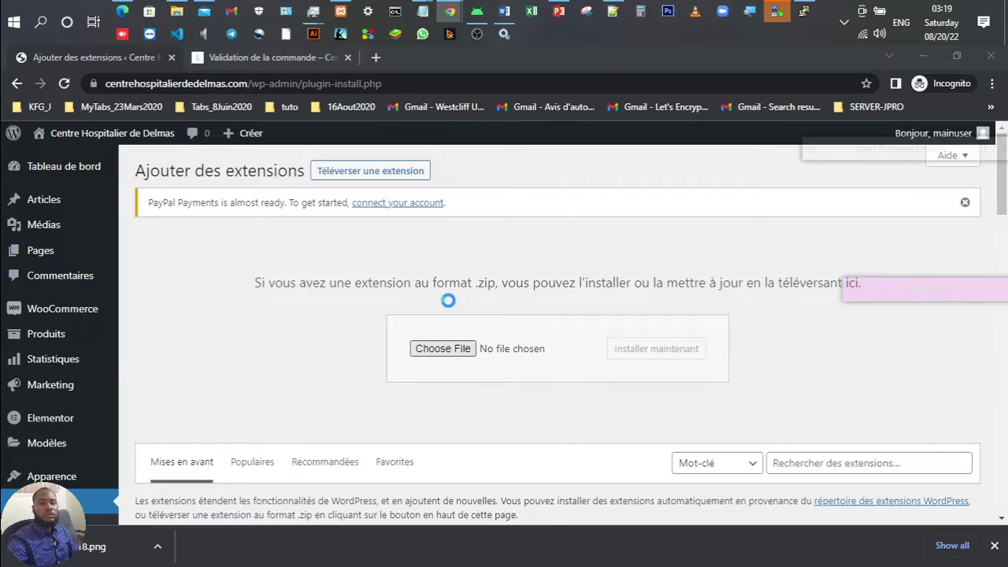
pyautogui.click(546, 204)
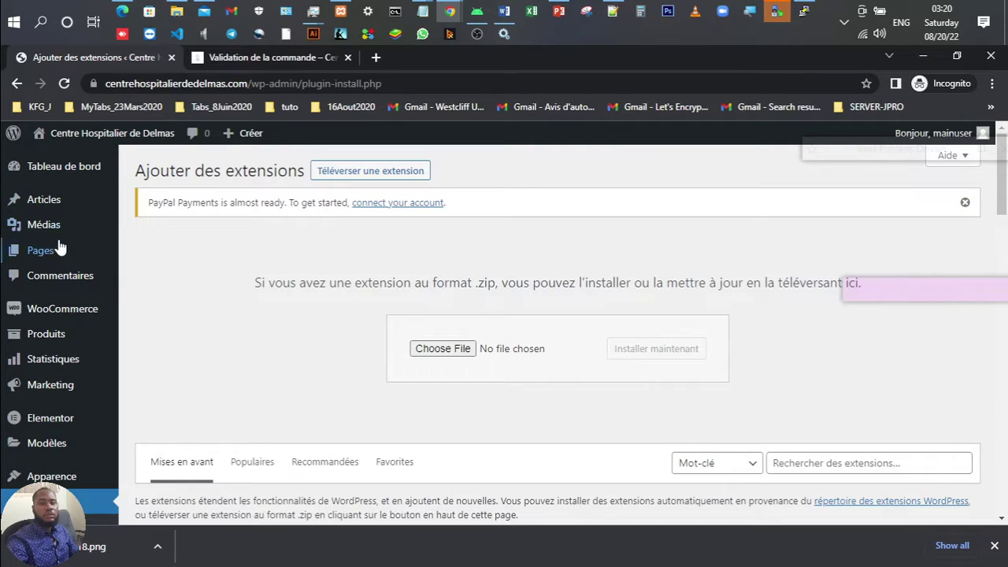
pyautogui.moveTo(63, 321)
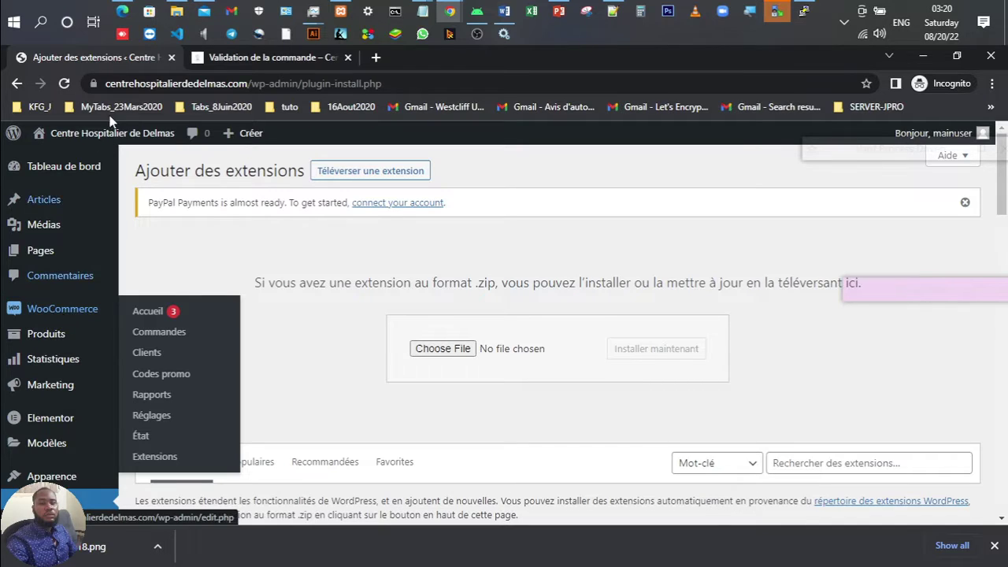
# Step: Remove Savon de beauté from the site's Panier, then bring the PowerPoint slide show forward
pyautogui.click(211, 61)
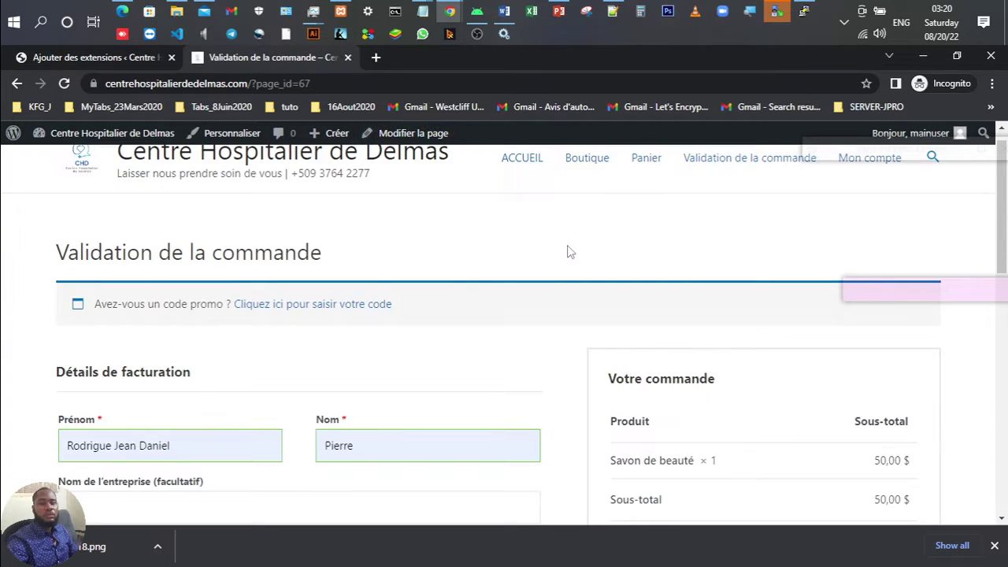
pyautogui.scroll(-3, 567, 252)
pyautogui.scroll(3, 570, 252)
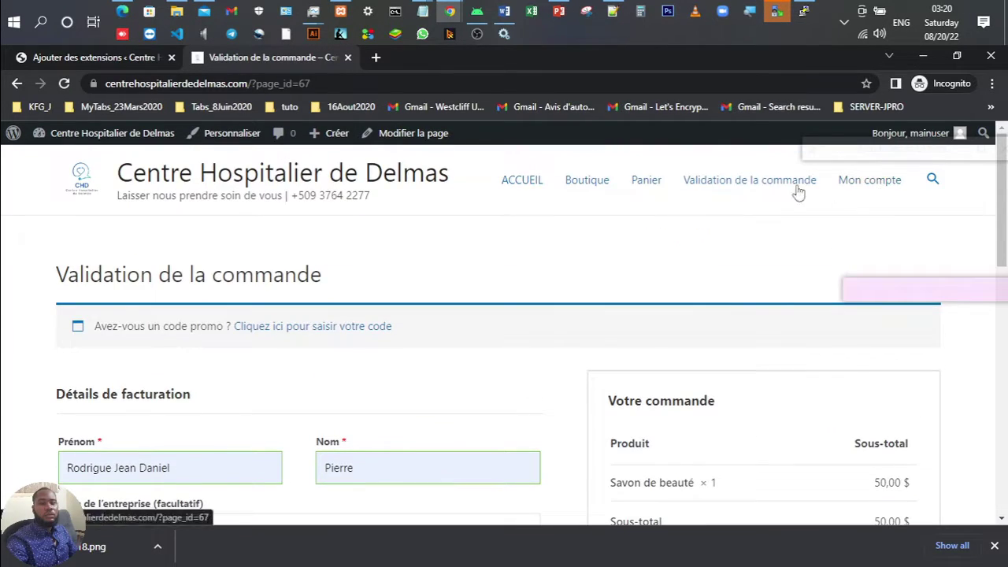
pyautogui.click(651, 181)
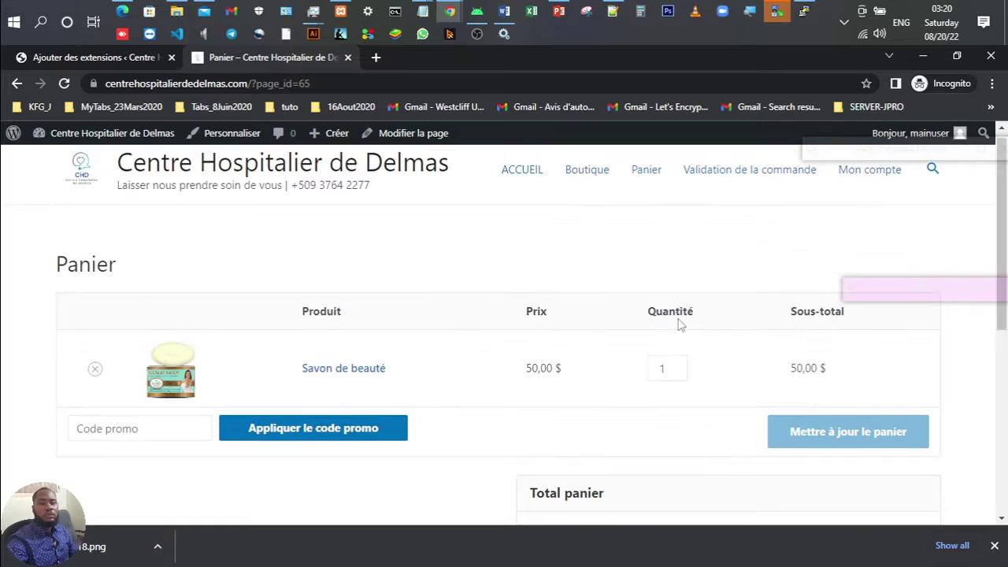
pyautogui.scroll(-2, 679, 324)
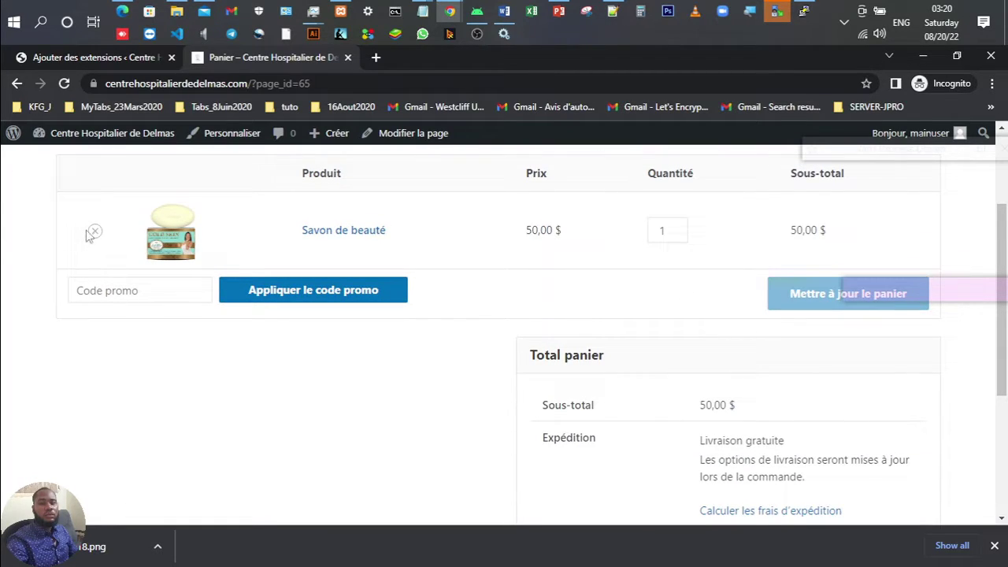
pyautogui.click(95, 230)
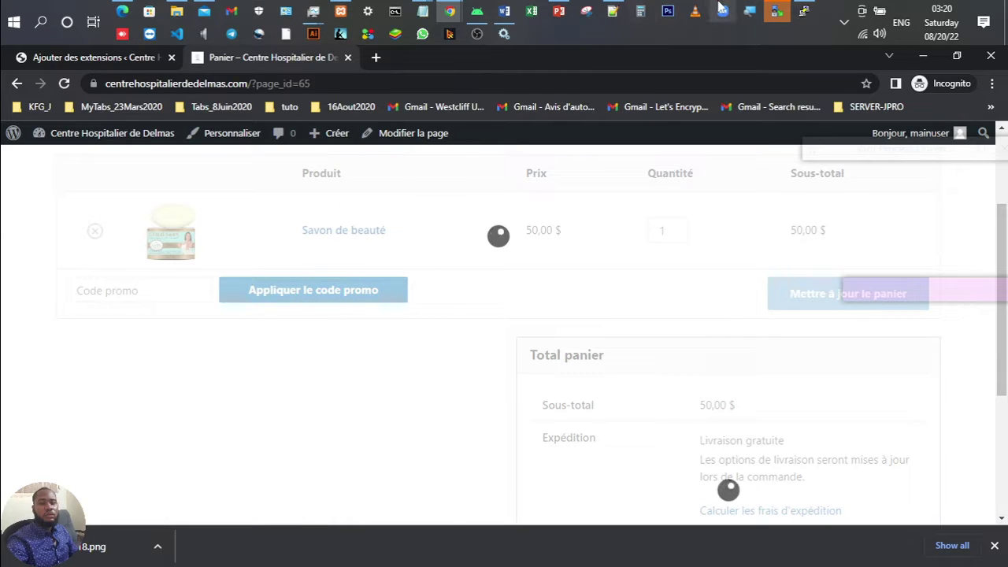
pyautogui.click(557, 11)
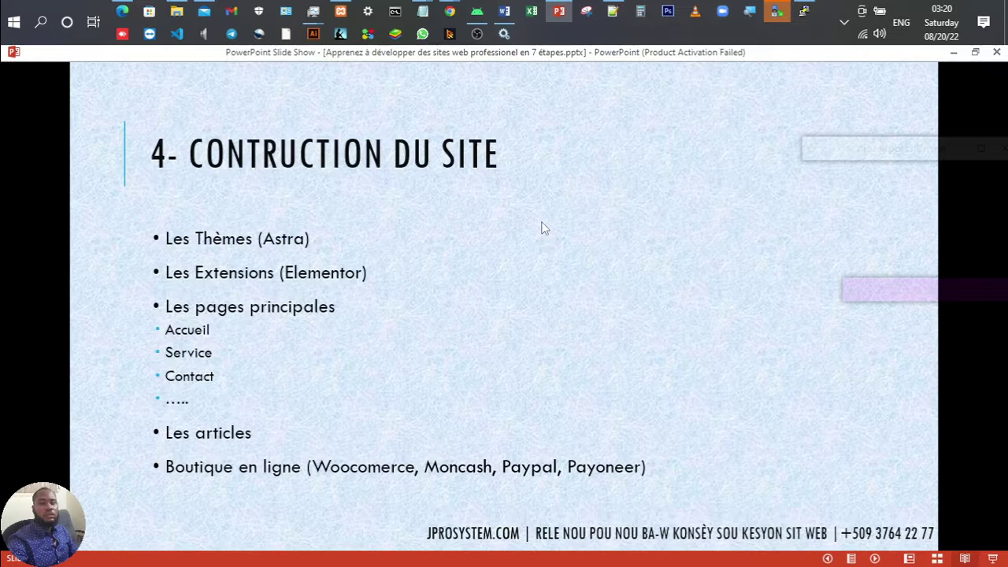
# Step: Advance the PowerPoint slide show to the closing MERCI slide
pyautogui.scroll(-3, 541, 228)
pyautogui.scroll(-1, 541, 228)
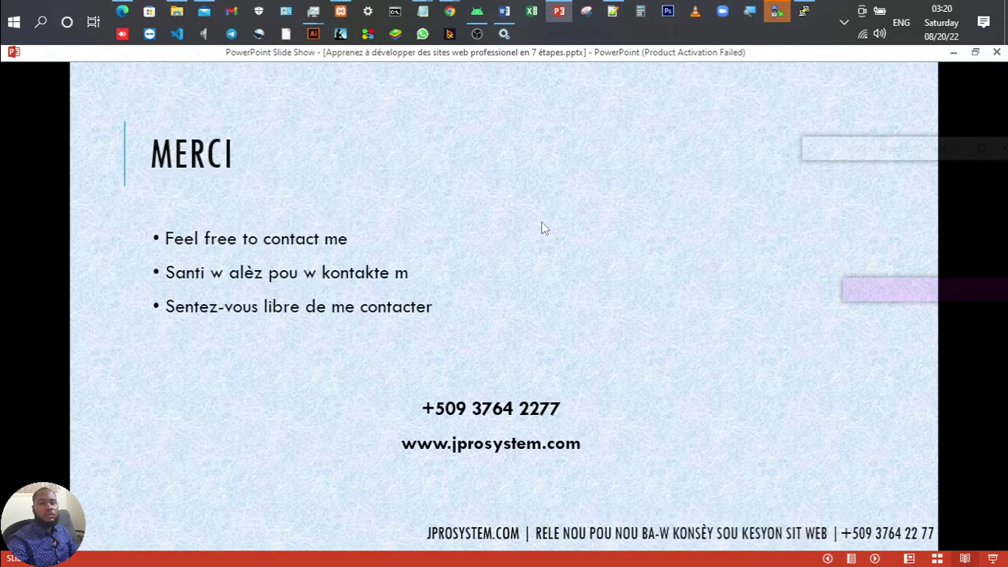
pyautogui.scroll(1, 541, 229)
pyautogui.scroll(-1, 542, 228)
# Step: Return to the Chrome window showing the emptied Panier cart page
pyautogui.moveTo(449, 11)
pyautogui.click(454, 11)
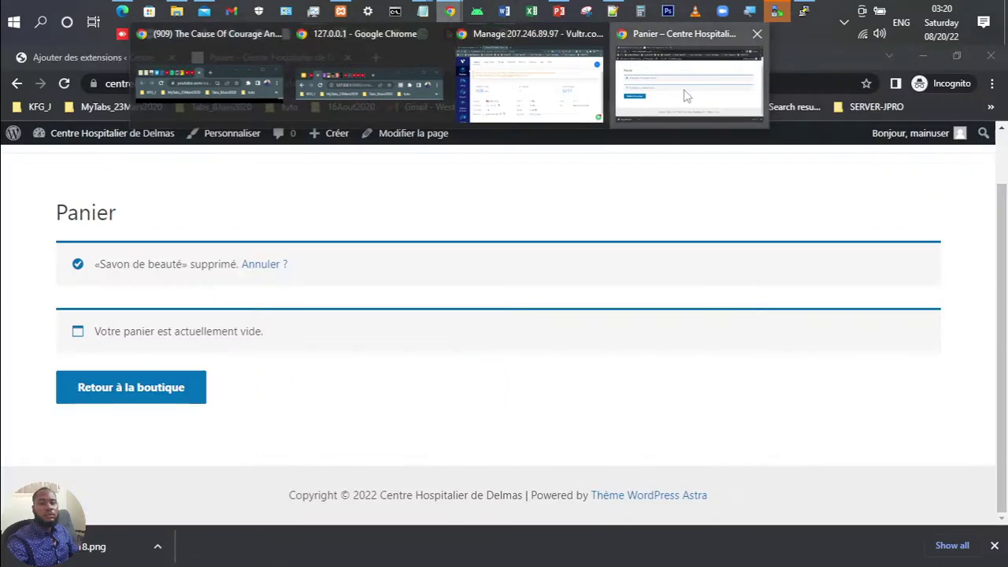
pyautogui.click(685, 89)
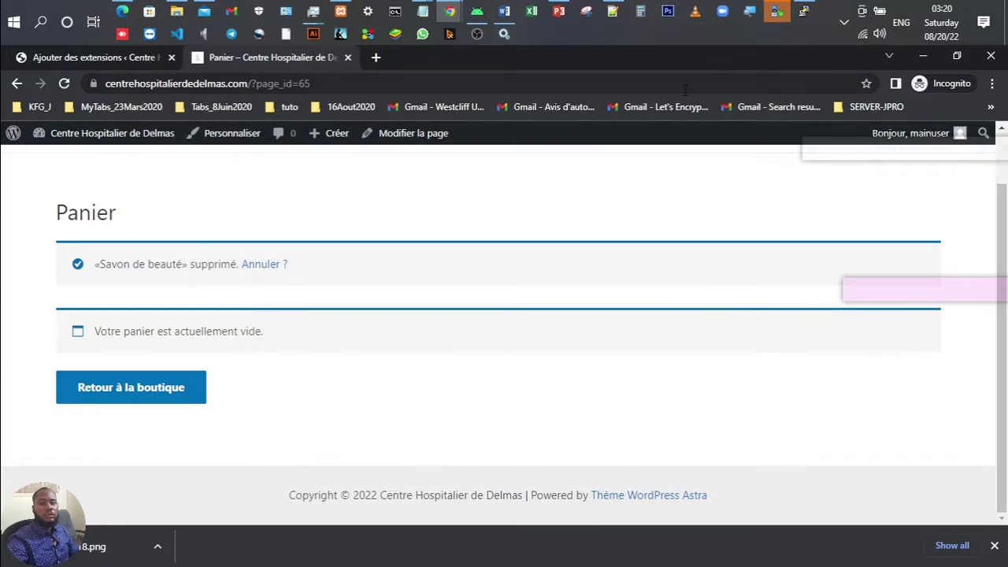
pyautogui.scroll(2, 468, 266)
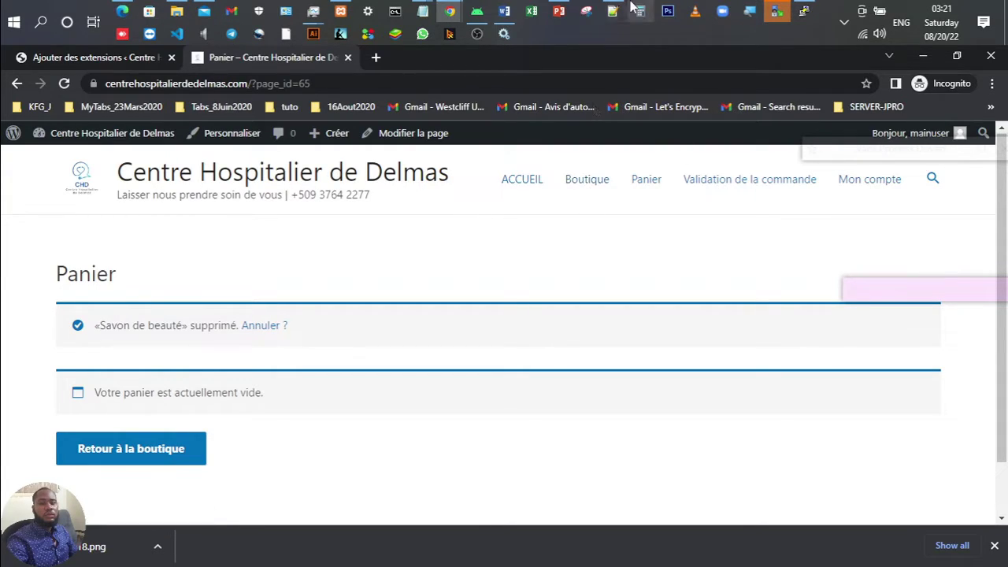
pyautogui.moveTo(568, 9)
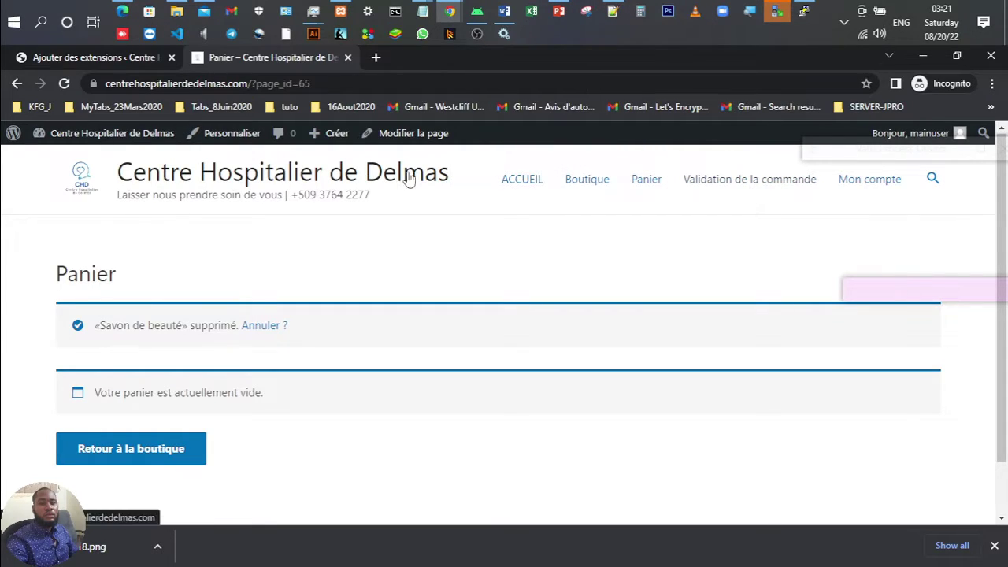
# Step: Start a new page from Pages > Ajouter in the WordPress admin
pyautogui.click(118, 59)
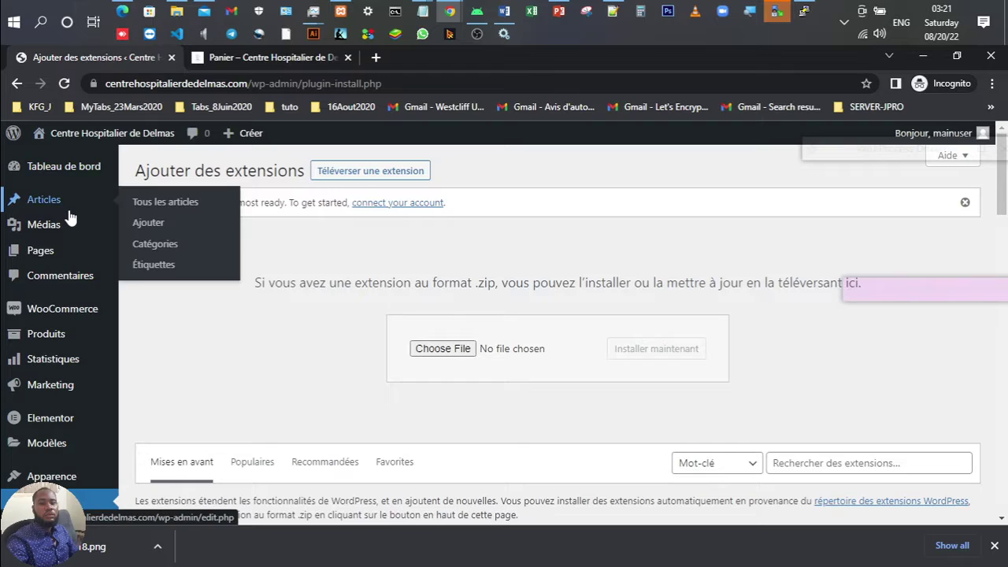
pyautogui.moveTo(50, 250)
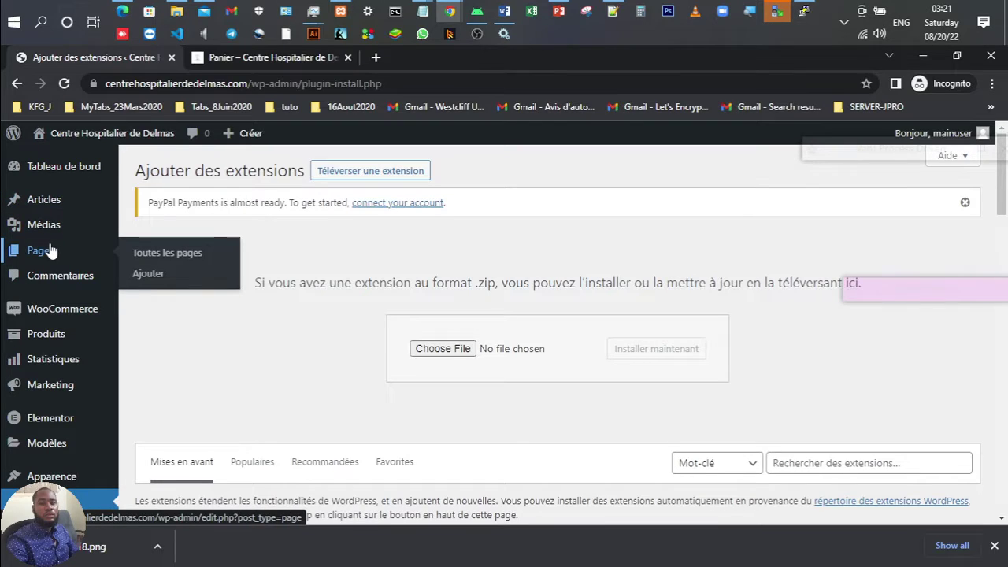
pyautogui.click(140, 274)
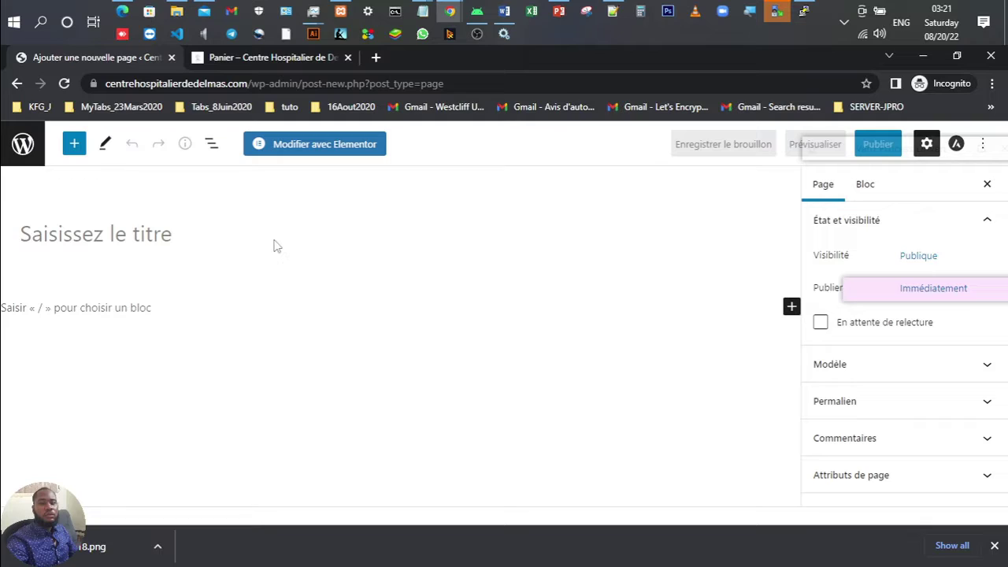
# Step: Title the new page 'Contact' and open it with Modifier avec Elementor
pyautogui.click(252, 228)
pyautogui.write('Conat')
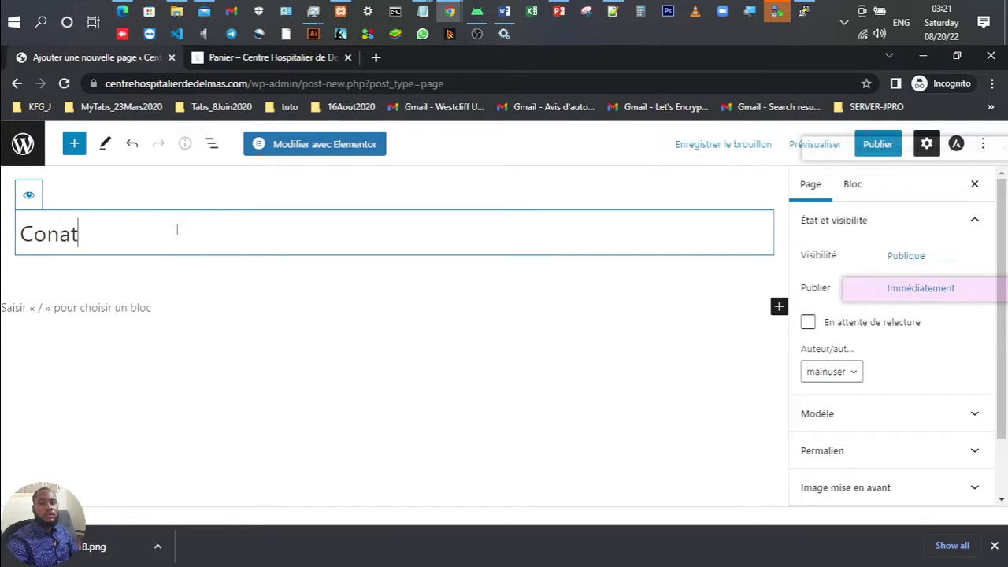
pyautogui.press('BackSpace')
pyautogui.press('BackSpace')
pyautogui.write('tact')
pyautogui.click(339, 145)
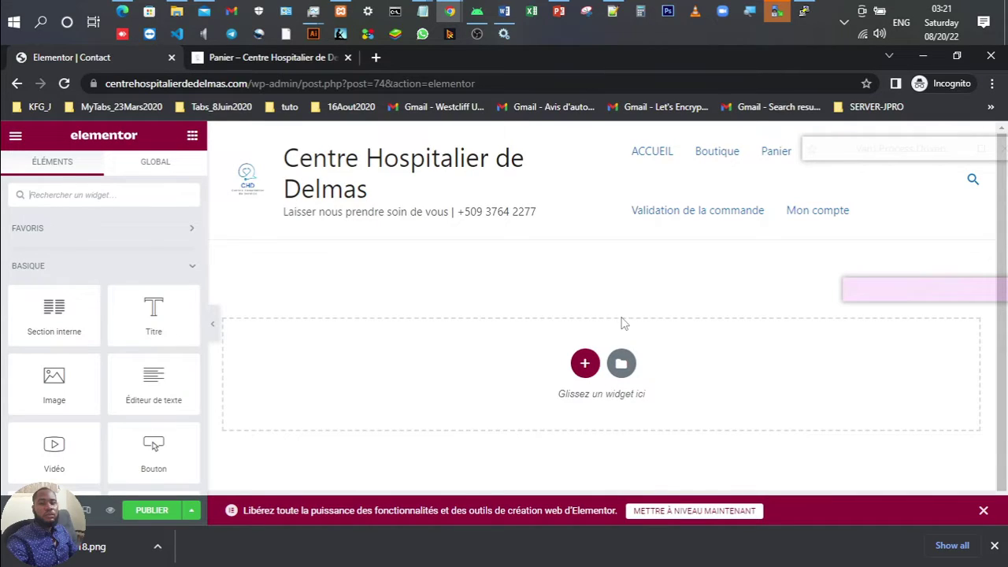
# Step: Add a section in the empty Contact page's drop area to show the structure choices
pyautogui.click(584, 363)
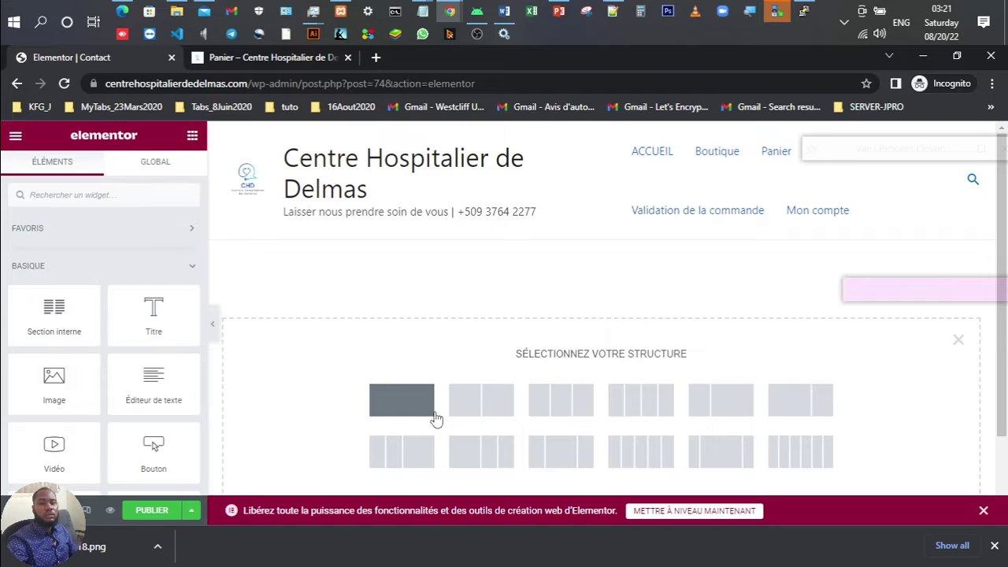
# Step: Pick a single-column section and add a centred Titre heading reading 'Contactez nous'
pyautogui.click(436, 418)
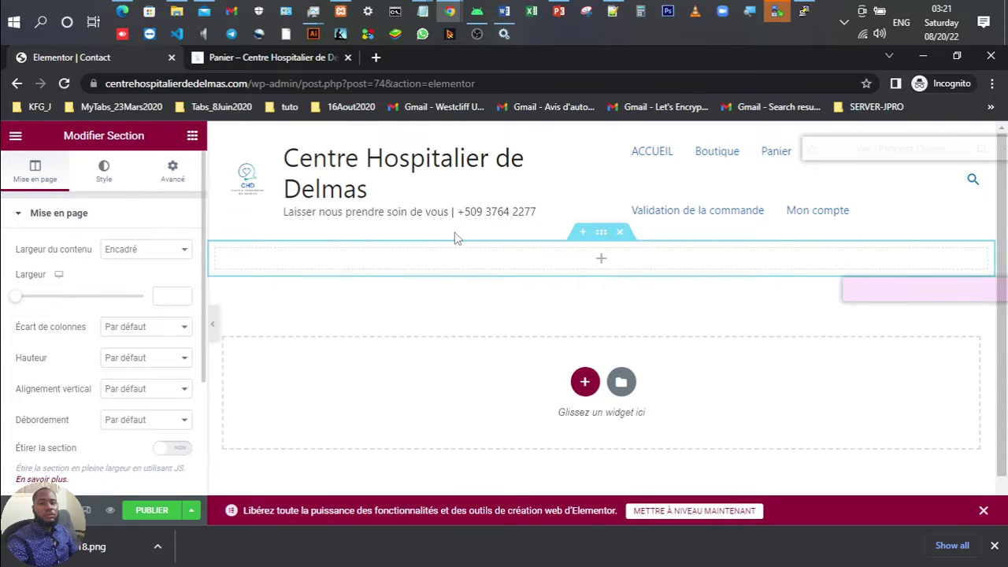
pyautogui.moveTo(455, 238); pyautogui.dragTo(452, 260)
pyautogui.write('Con')
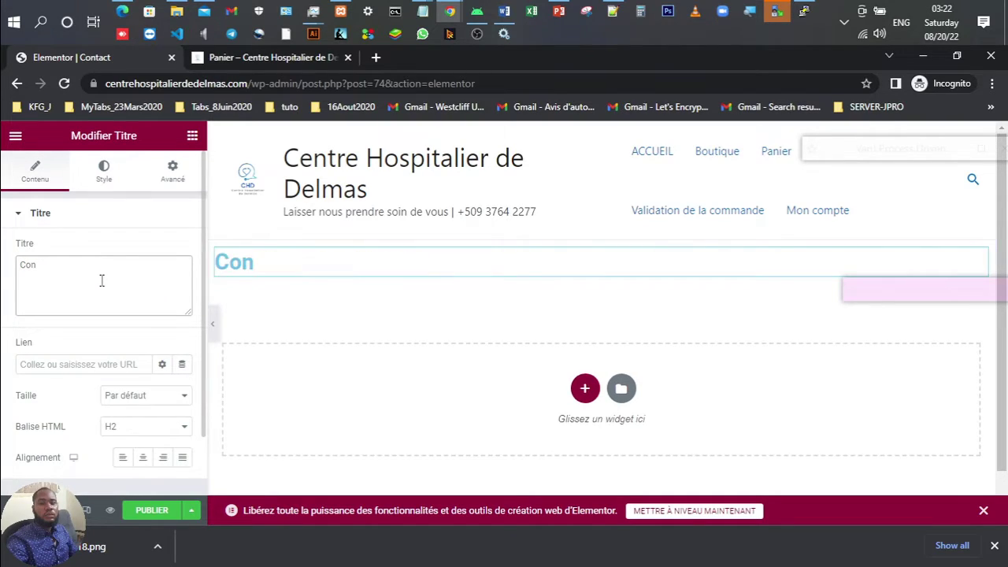
pyautogui.write('tactez nous')
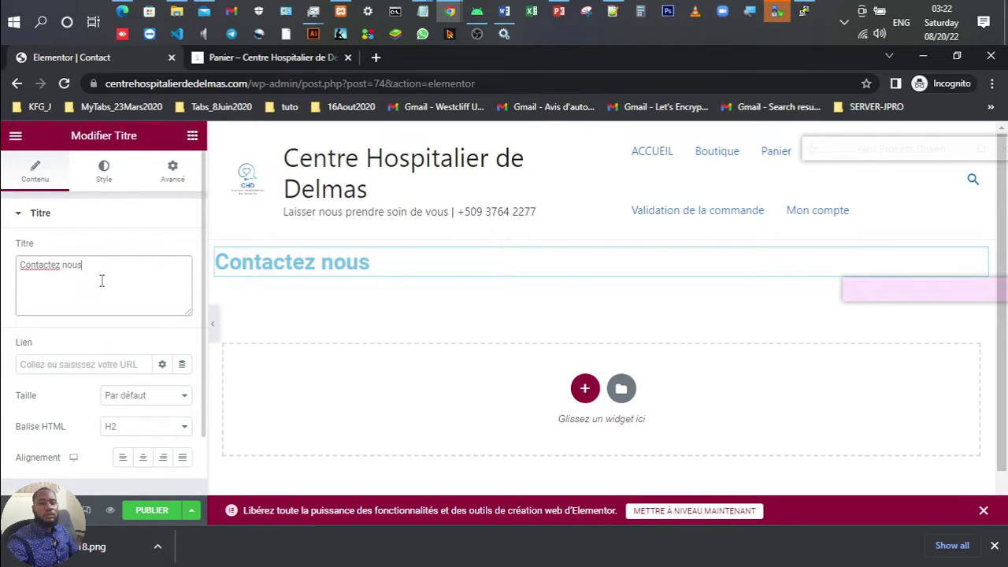
pyautogui.click(143, 457)
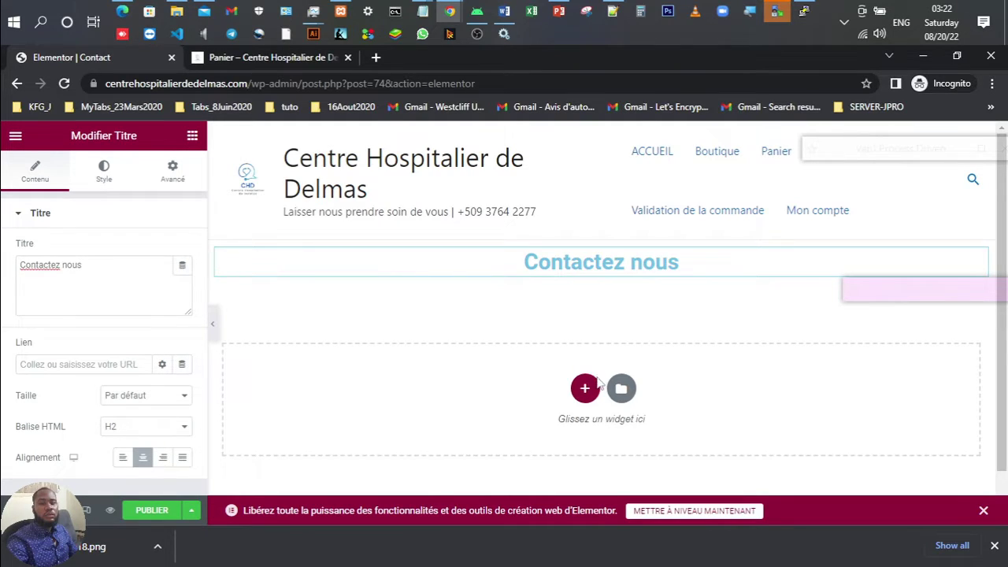
# Step: Add a two-column section with a Google Maps widget located at 'JPro System' in the left column
pyautogui.click(585, 388)
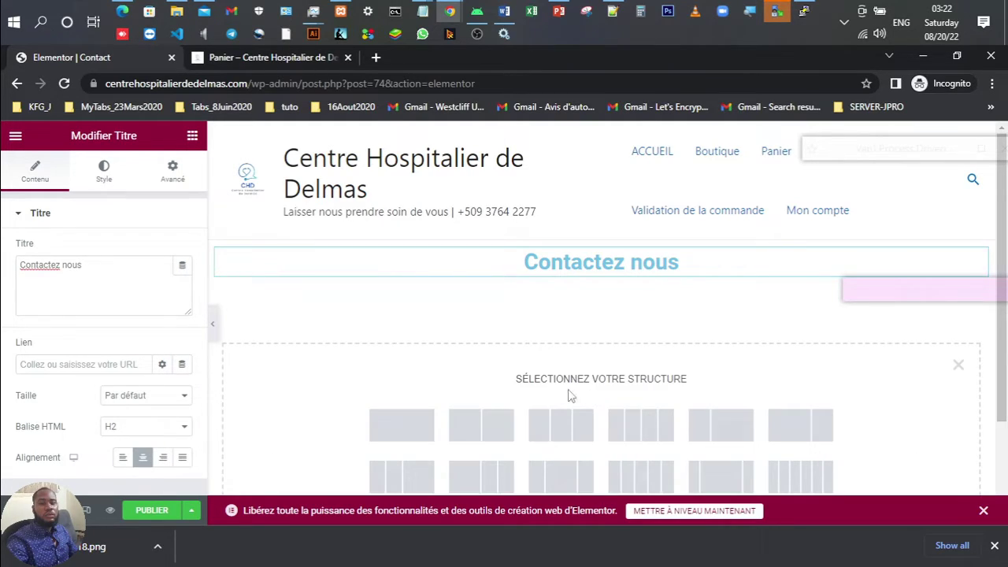
pyautogui.click(465, 420)
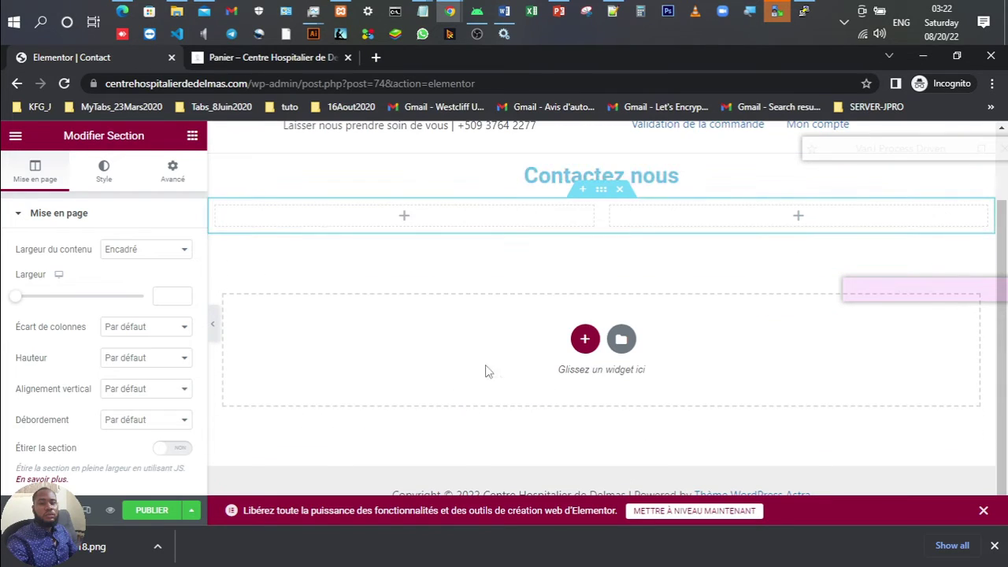
pyautogui.click(394, 225)
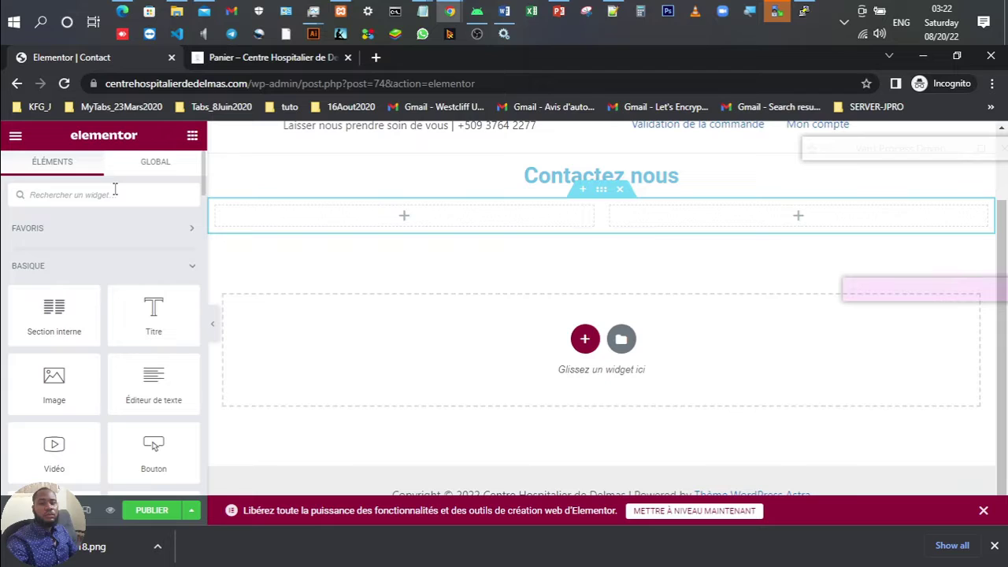
pyautogui.click(115, 190)
pyautogui.write('ma')
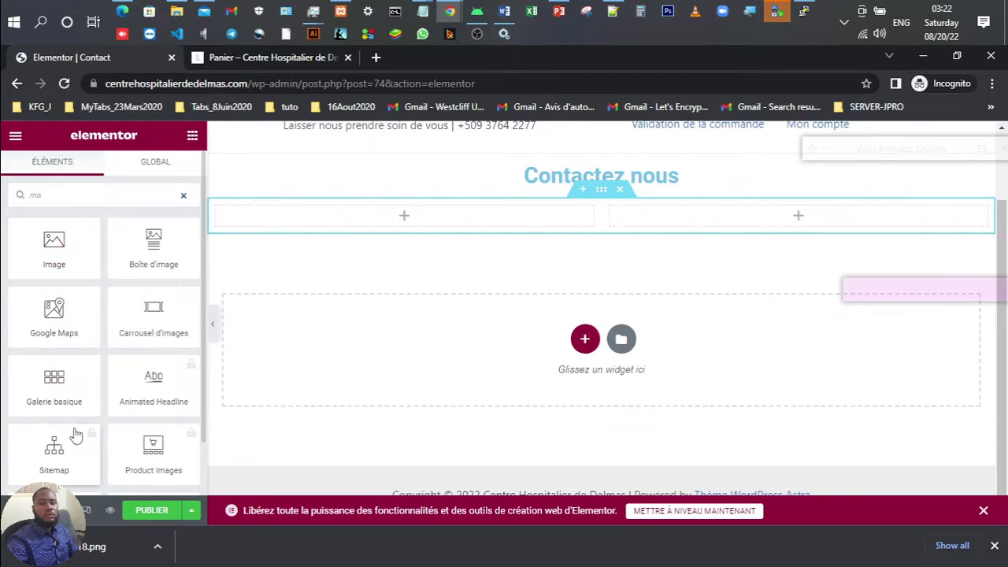
pyautogui.moveTo(58, 315); pyautogui.dragTo(386, 220)
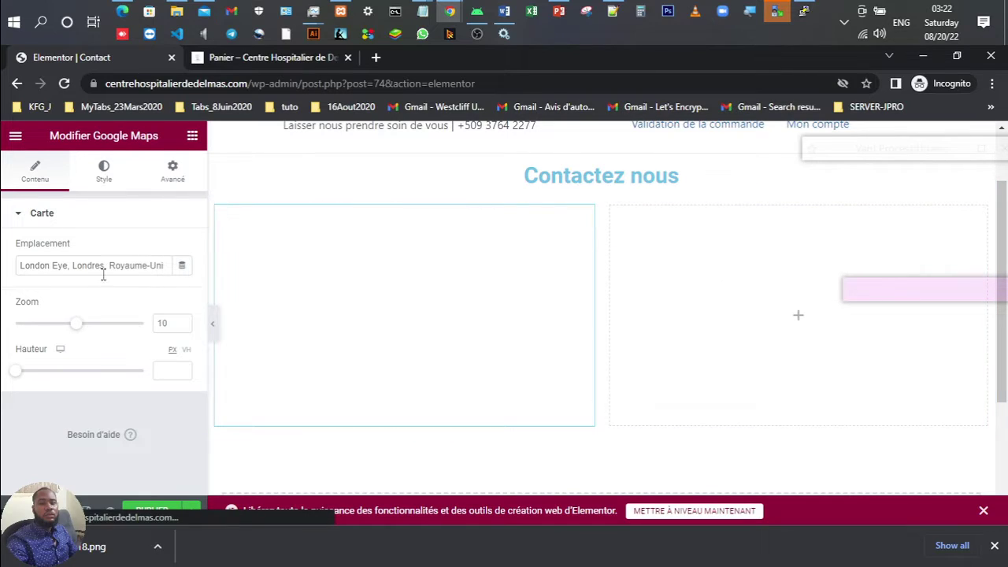
pyautogui.tripleClick(92, 266)
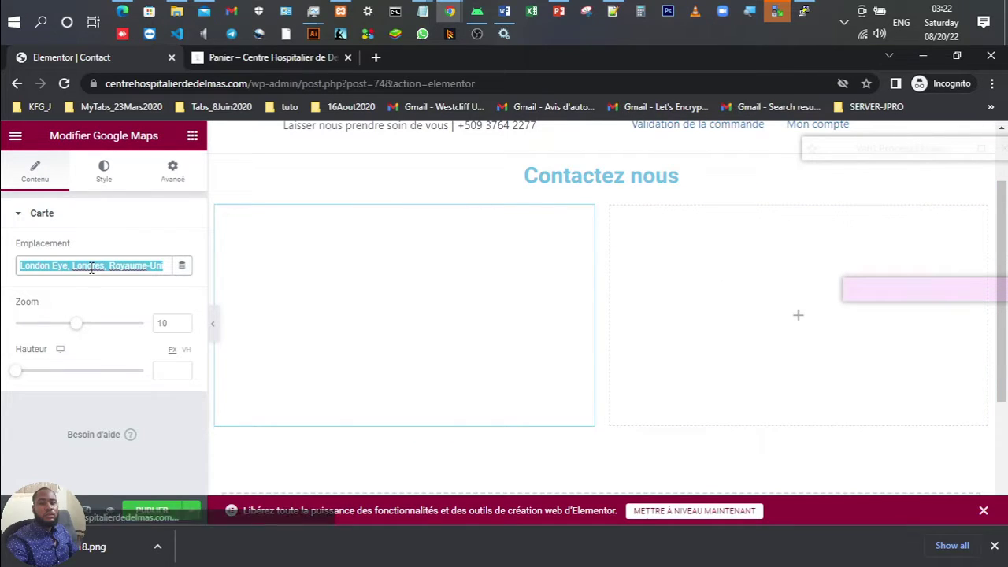
pyautogui.write('JPro System')
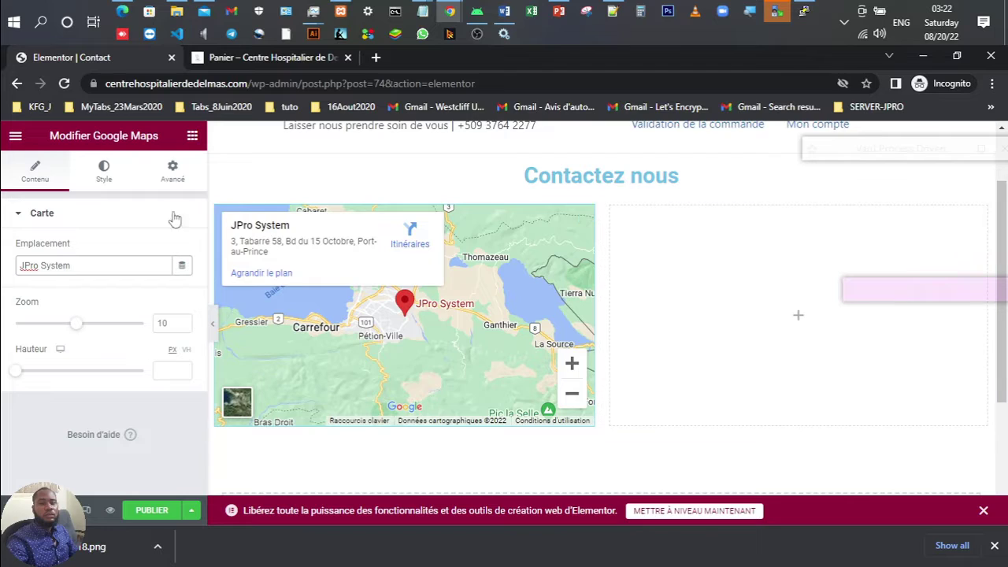
# Step: Bring up the widget list for the empty right column
pyautogui.click(805, 324)
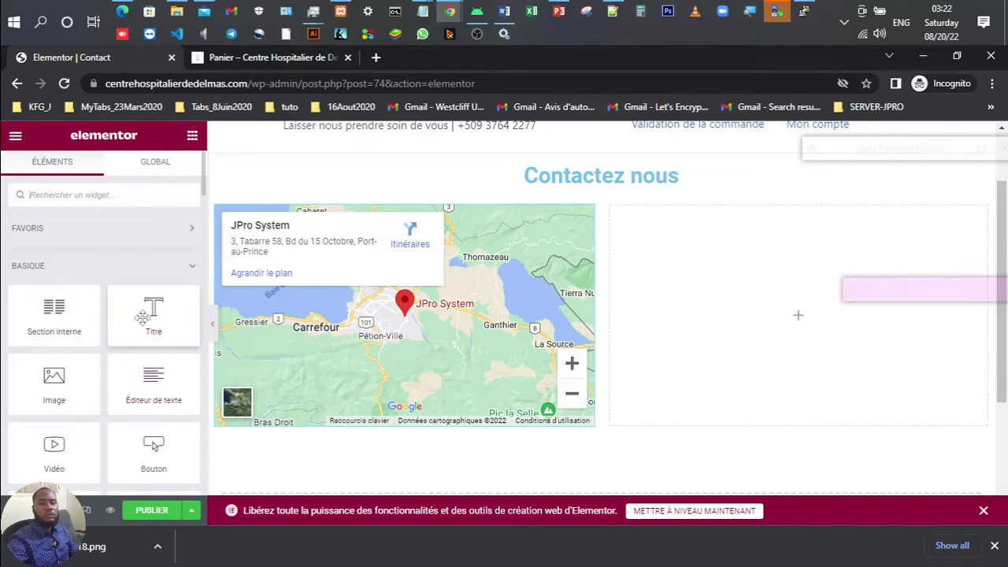
pyautogui.scroll(-2, 144, 323)
pyautogui.scroll(1, 144, 323)
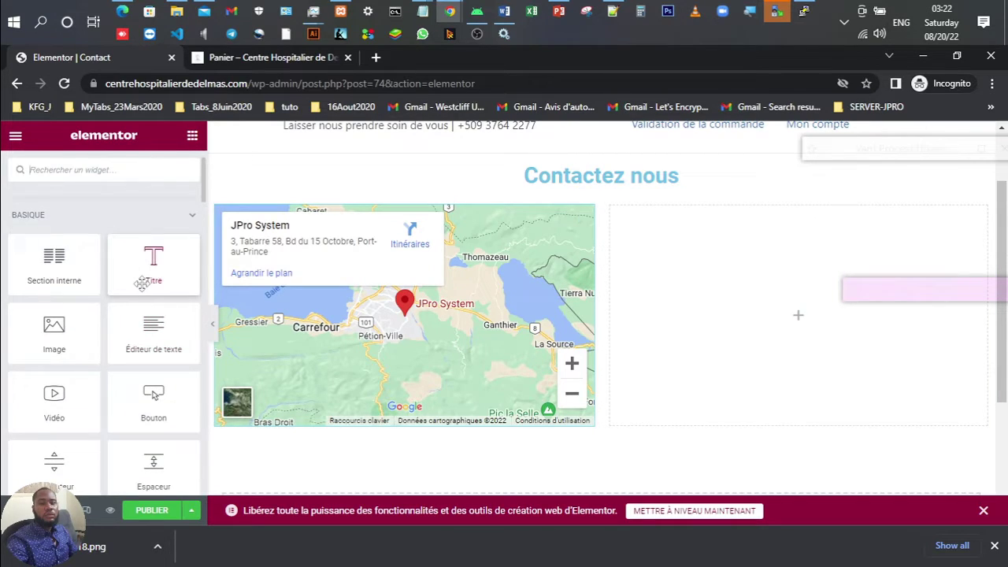
# Step: Drop a Text Editor widget in the right column, clear the Lorem ipsum text and enable bullets
pyautogui.moveTo(142, 284); pyautogui.dragTo(782, 292)
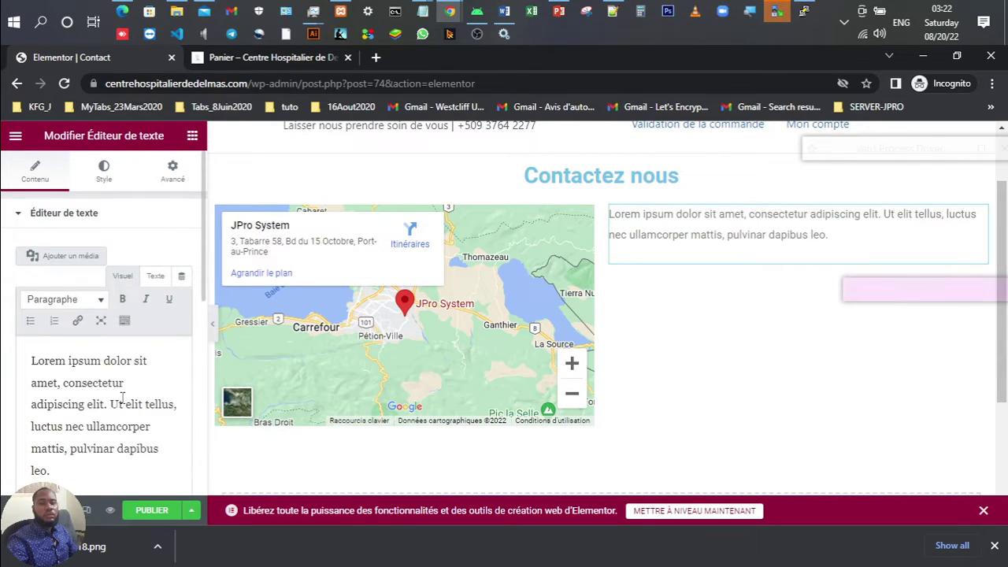
pyautogui.hotkey('ctrl', 'a')
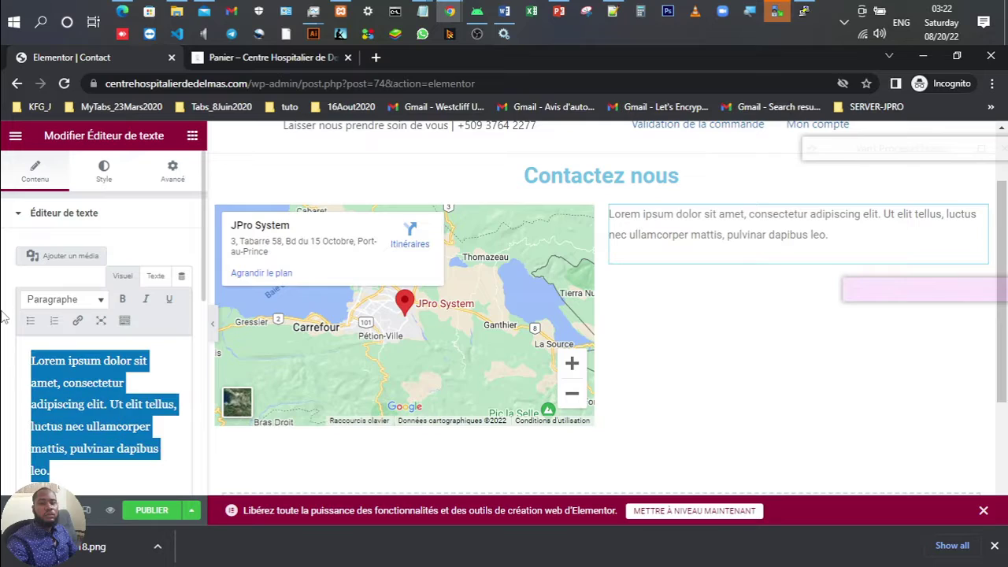
pyautogui.press('BackSpace')
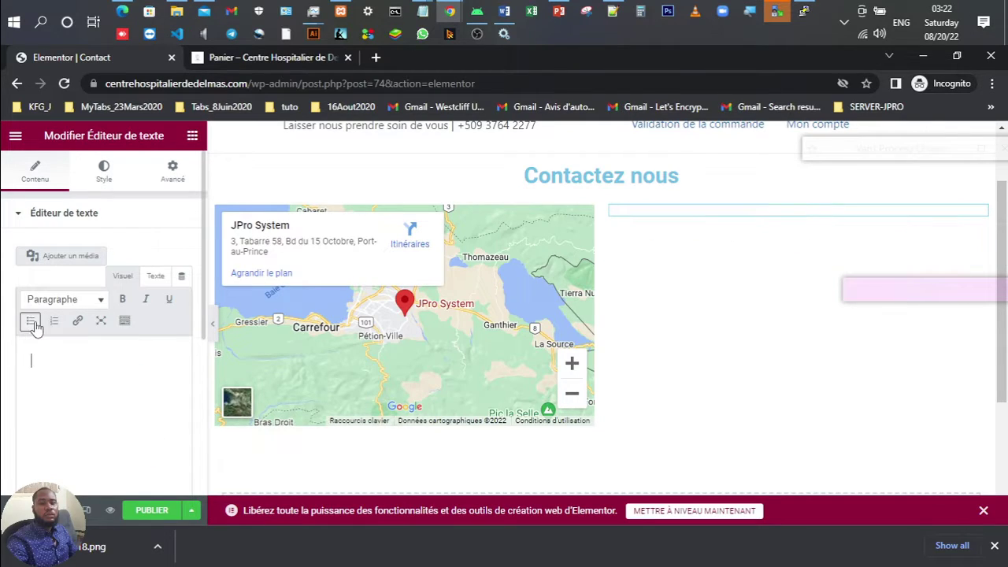
pyautogui.click(30, 320)
# Step: Type bullets for the telephone number (Tel :) and the e-mail address (Email :)
pyautogui.write('Tel ')
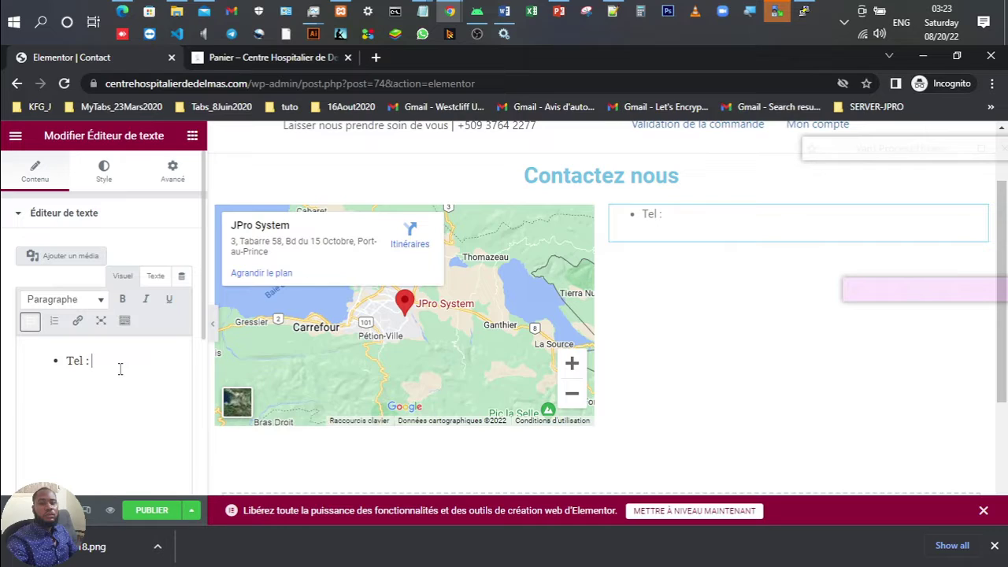
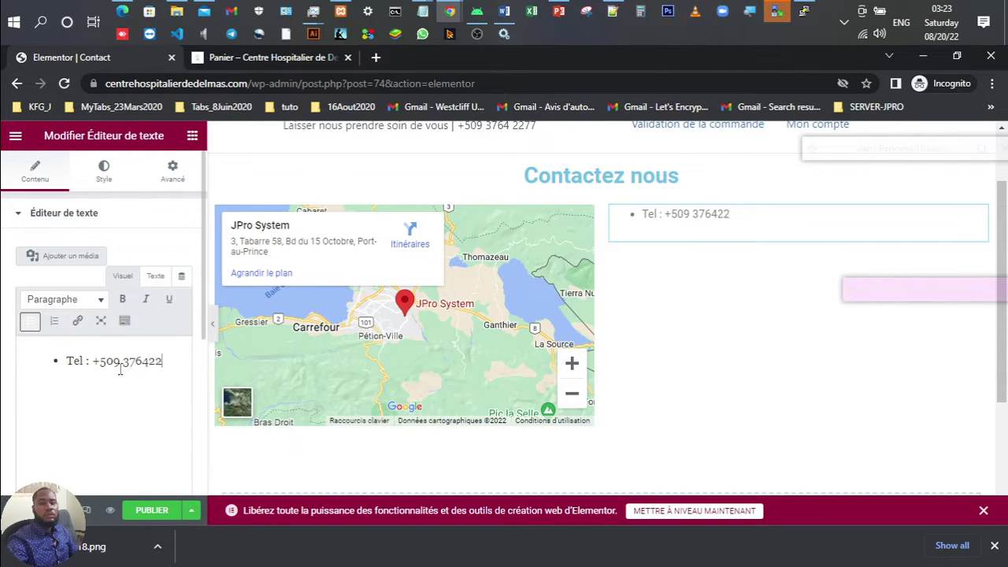
pyautogui.press('Return')
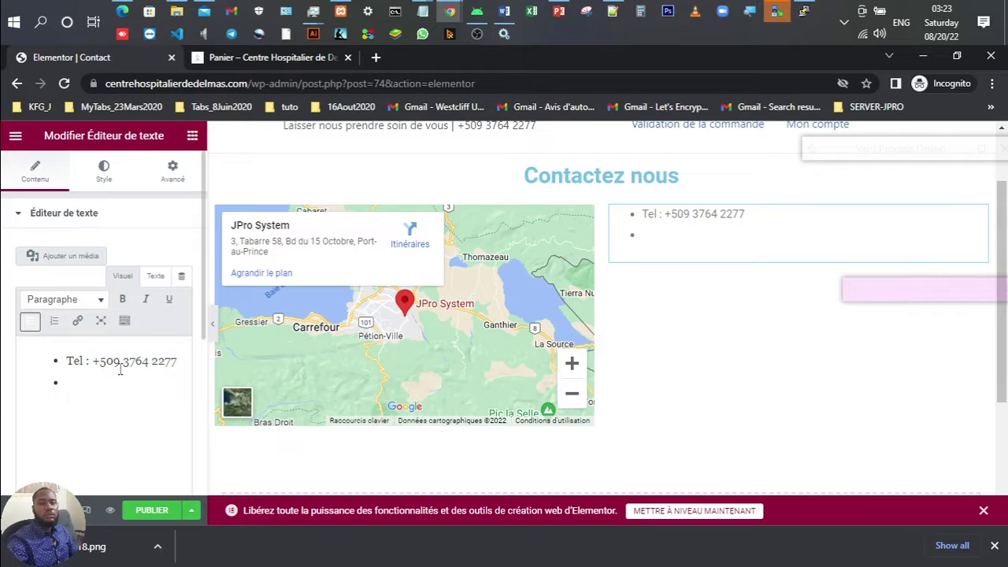
pyautogui.write('Email ')
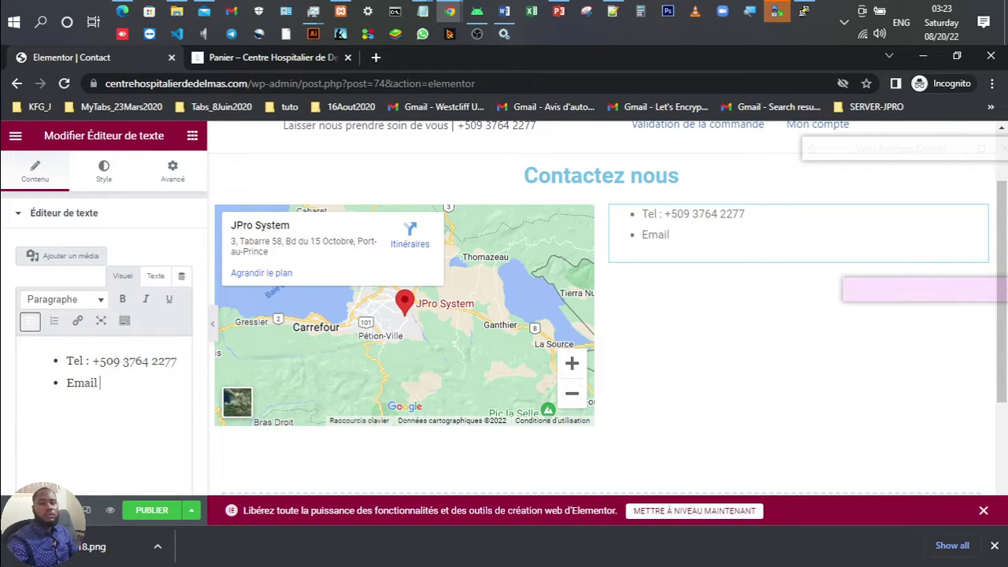
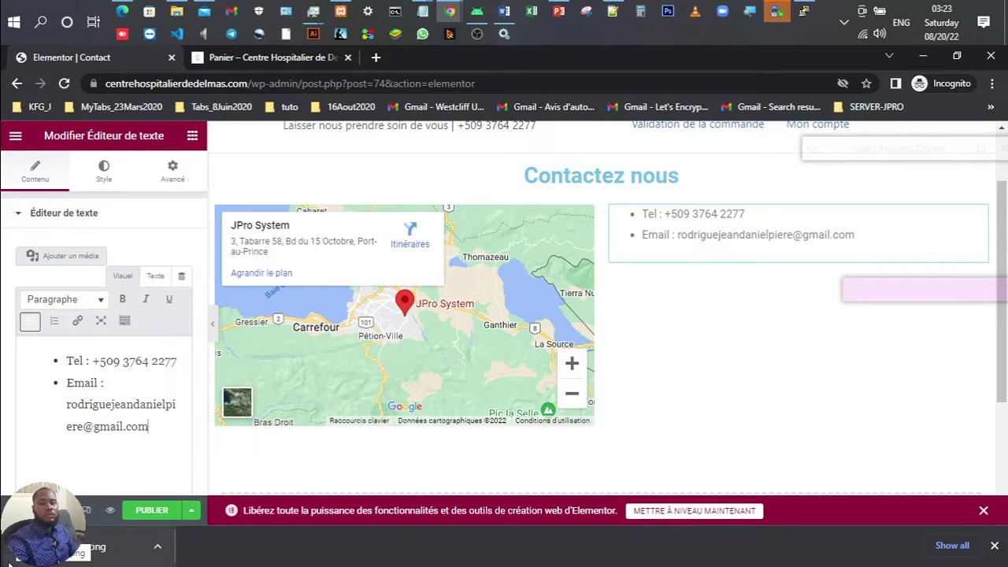
pyautogui.press('Return')
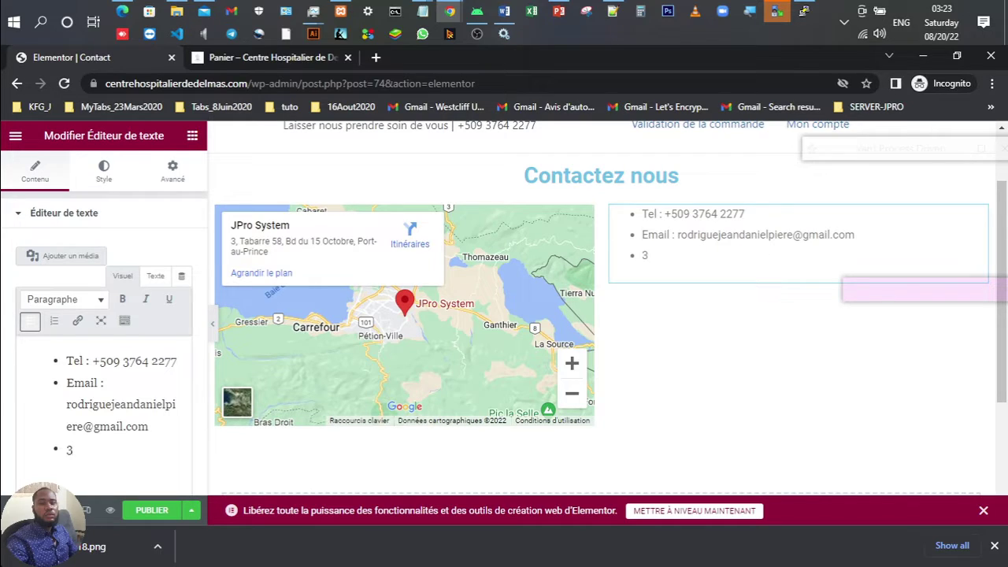
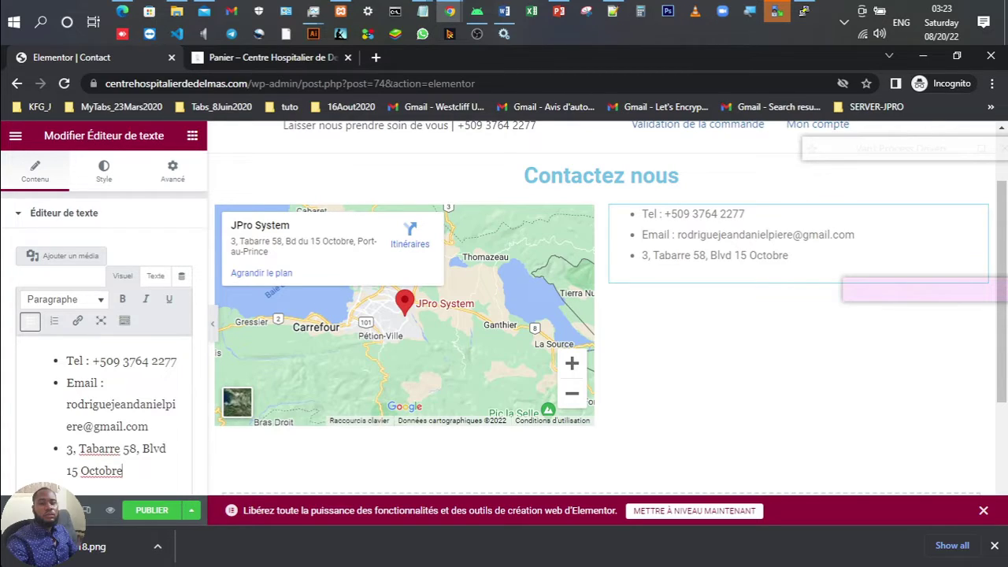
# Step: Add a Facebook bullet for jprosystem, written as a facebook.com/ address
pyautogui.press('Return')
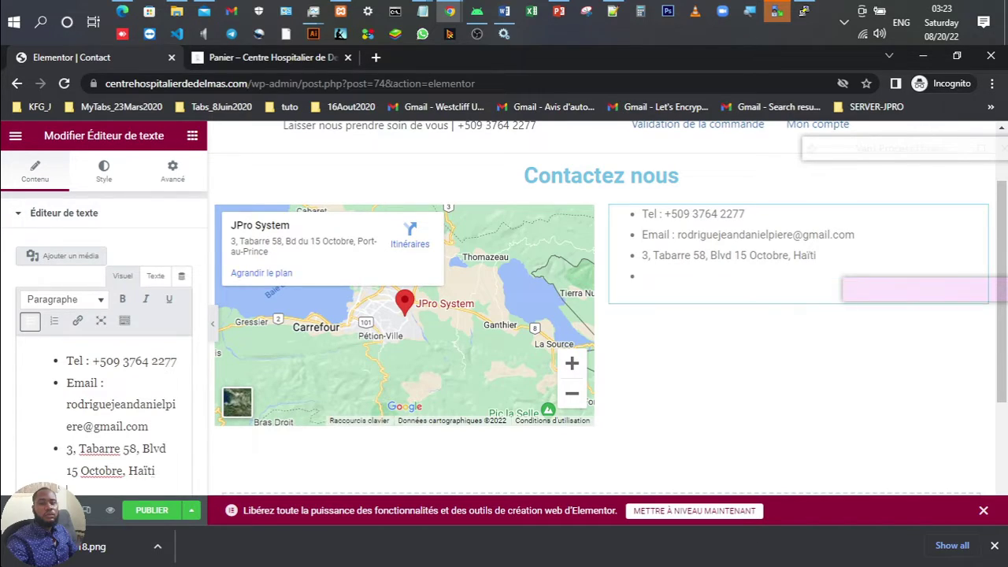
pyautogui.write('Faceb')
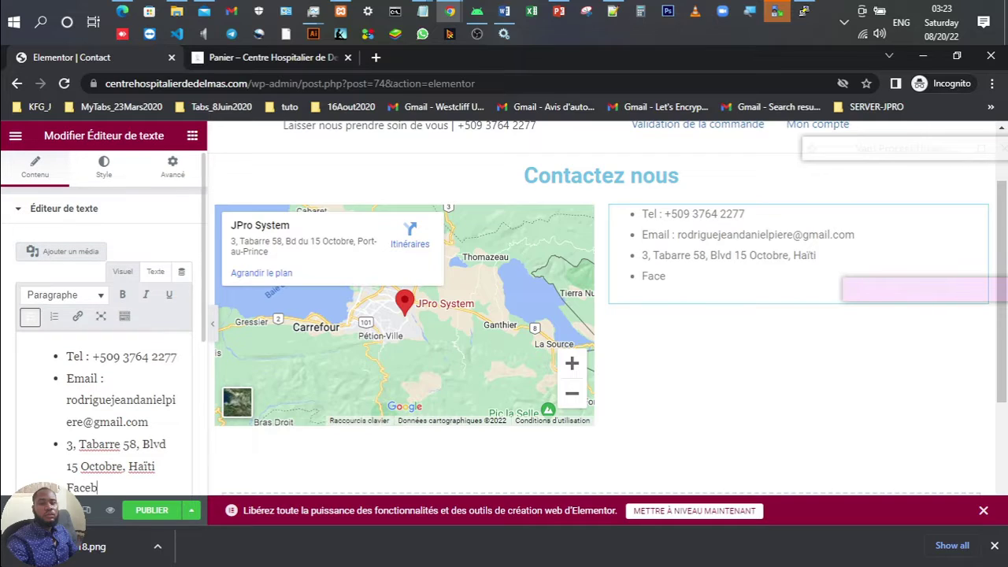
pyautogui.write('ook : jprosystem')
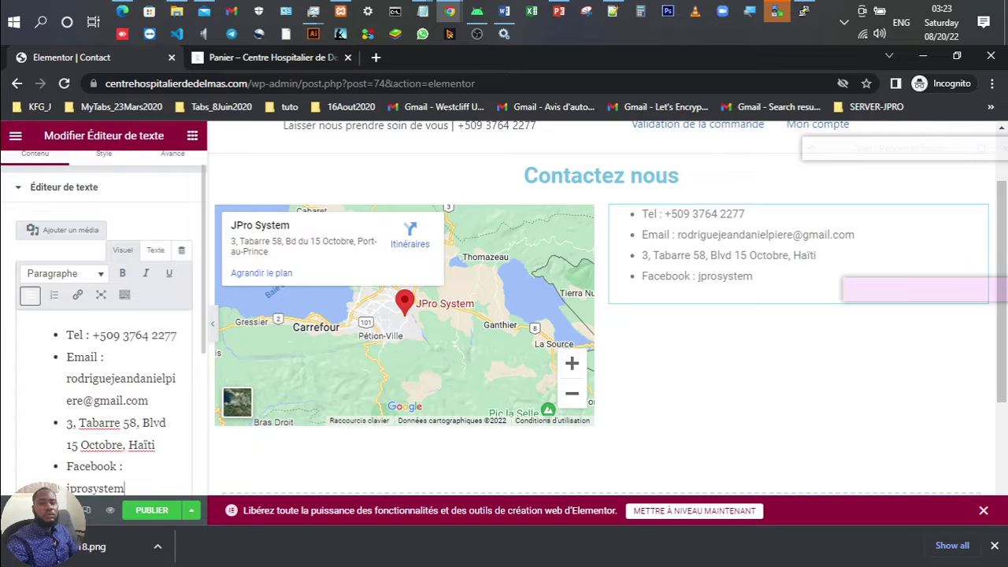
pyautogui.press('Return')
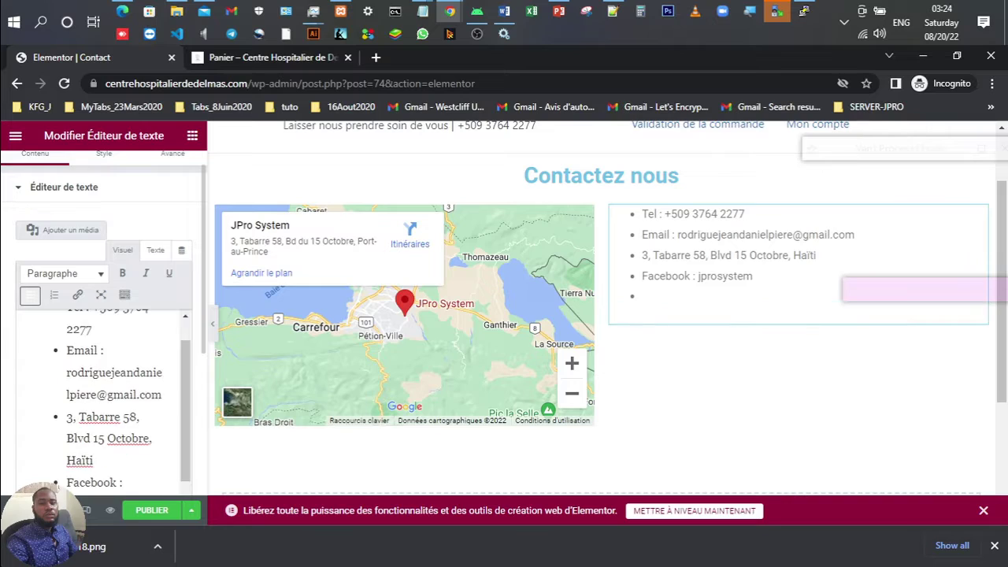
pyautogui.scroll(-1, 112, 441)
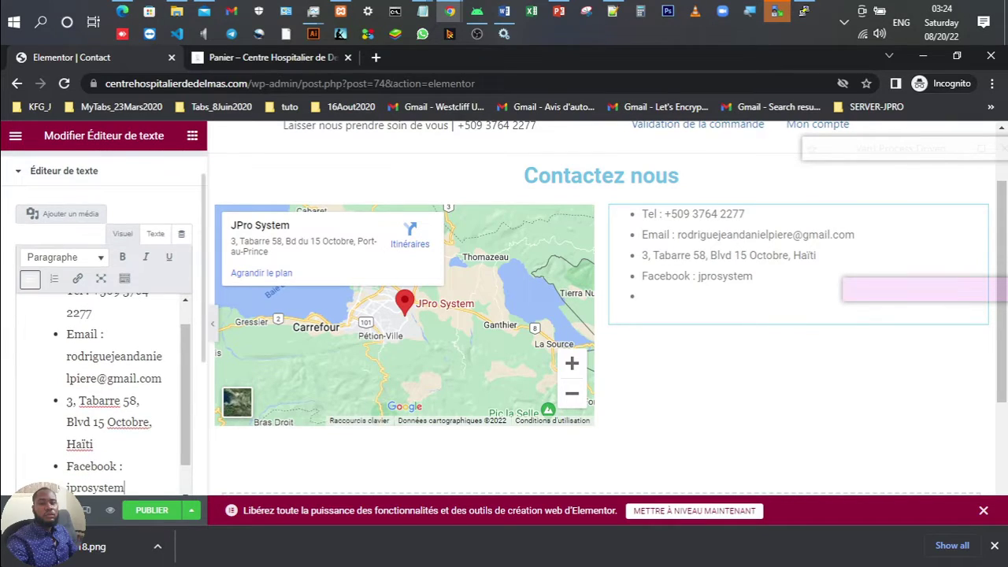
pyautogui.click(67, 488)
pyautogui.write('facebook')
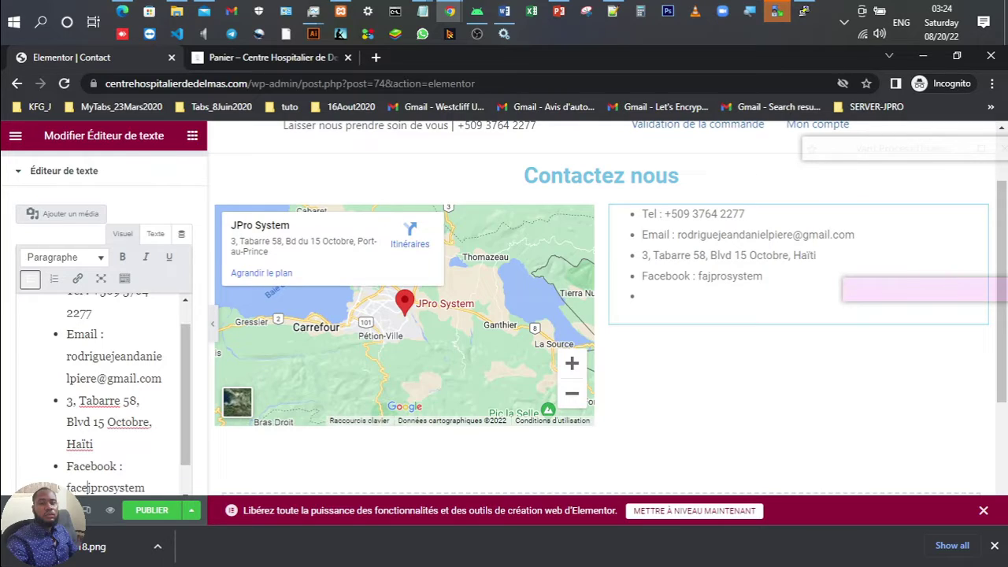
pyautogui.write('/')
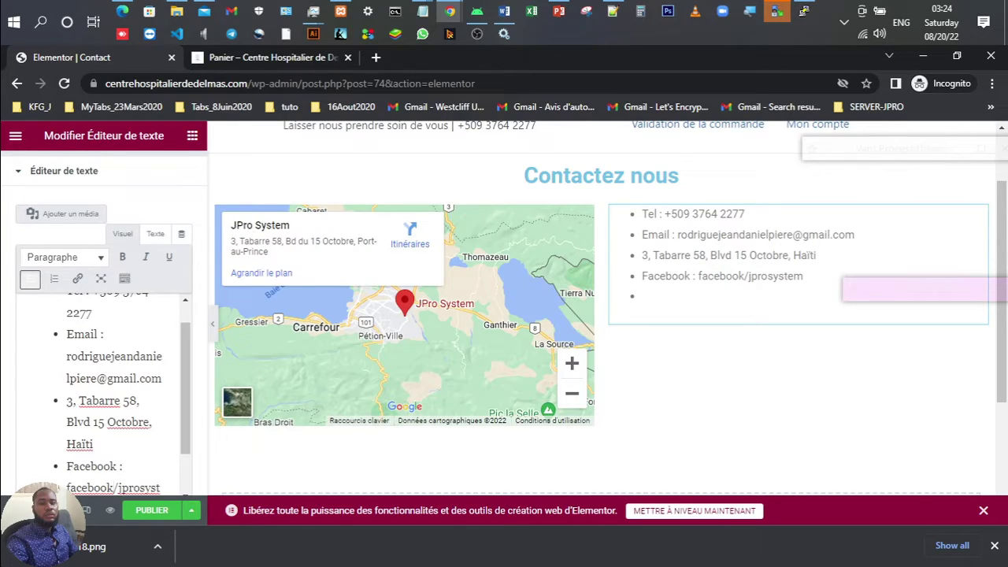
pyautogui.press('BackSpace')
pyautogui.write('.com/')
# Step: Add a 'JPro System' bullet to the contact list
pyautogui.press('End')
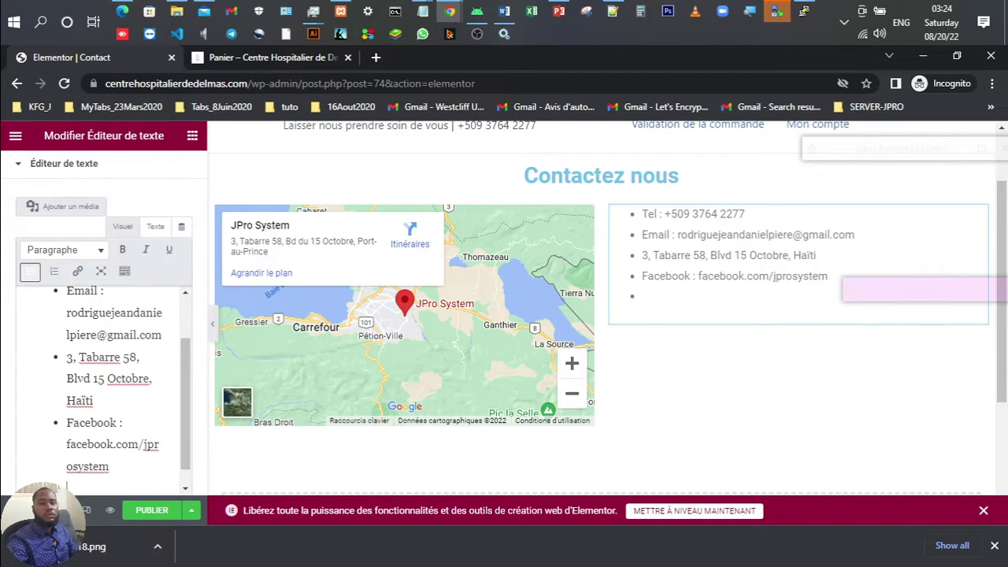
pyautogui.write('JPro System')
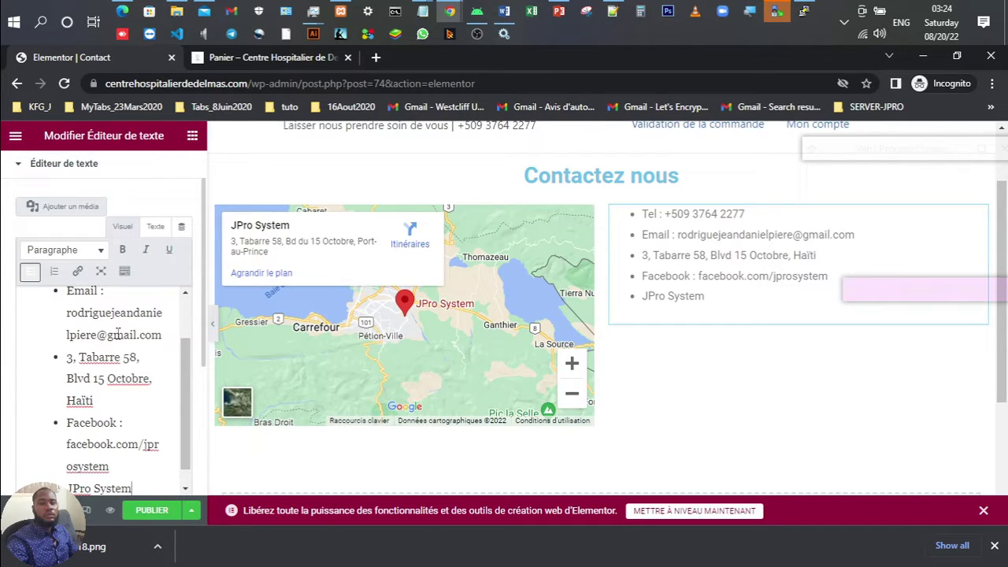
pyautogui.scroll(-1, 117, 333)
pyautogui.scroll(3, 117, 326)
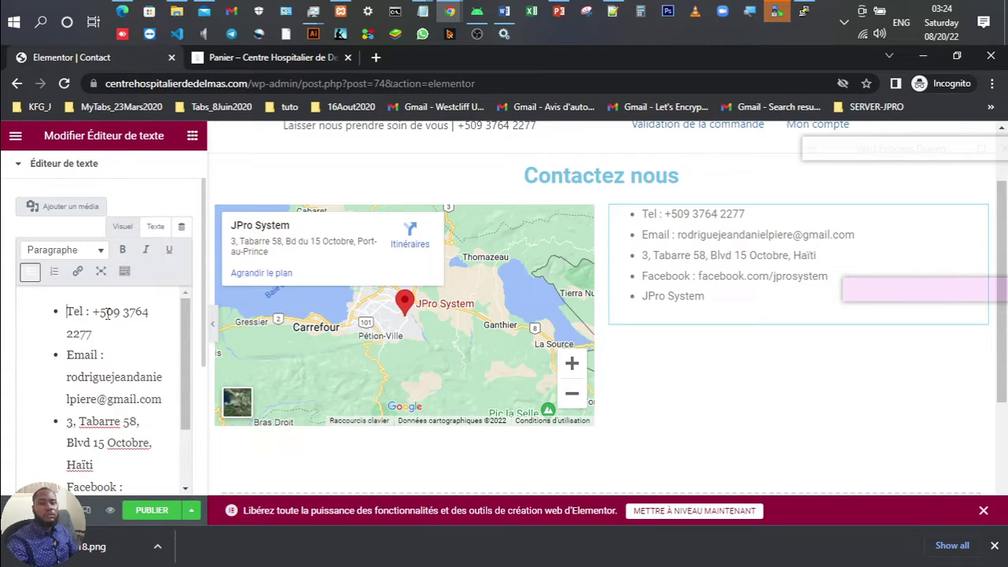
# Step: Insert an unbulleted line 'Nous nous ferons un plaisir de vous servir' above the Tel bullet
pyautogui.press('Return')
pyautogui.press('BackSpace')
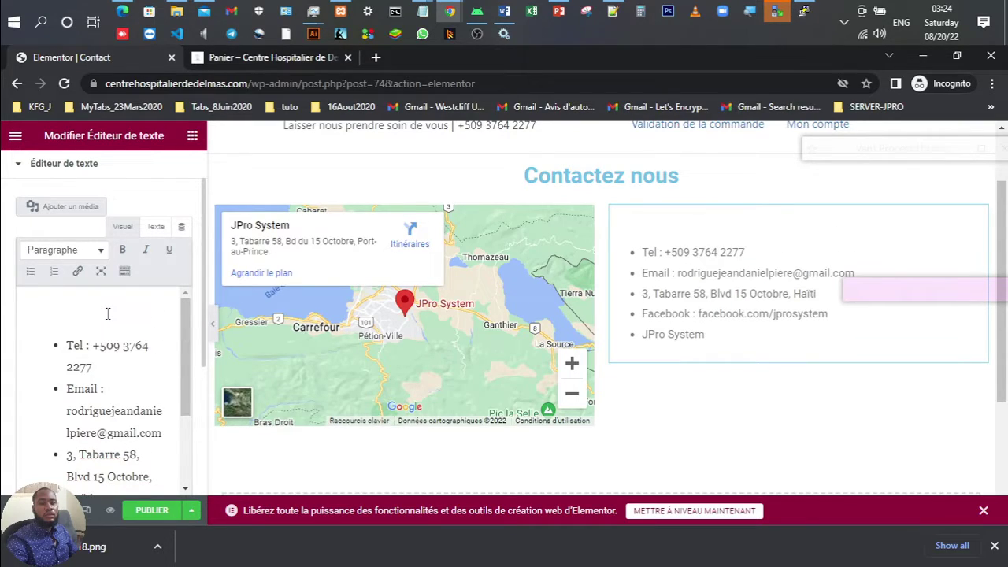
pyautogui.write('Pass')
pyautogui.press('BackSpace')
pyautogui.press('BackSpace')
pyautogui.press('BackSpace')
pyautogui.write('Nous nous der')
pyautogui.write('nie')
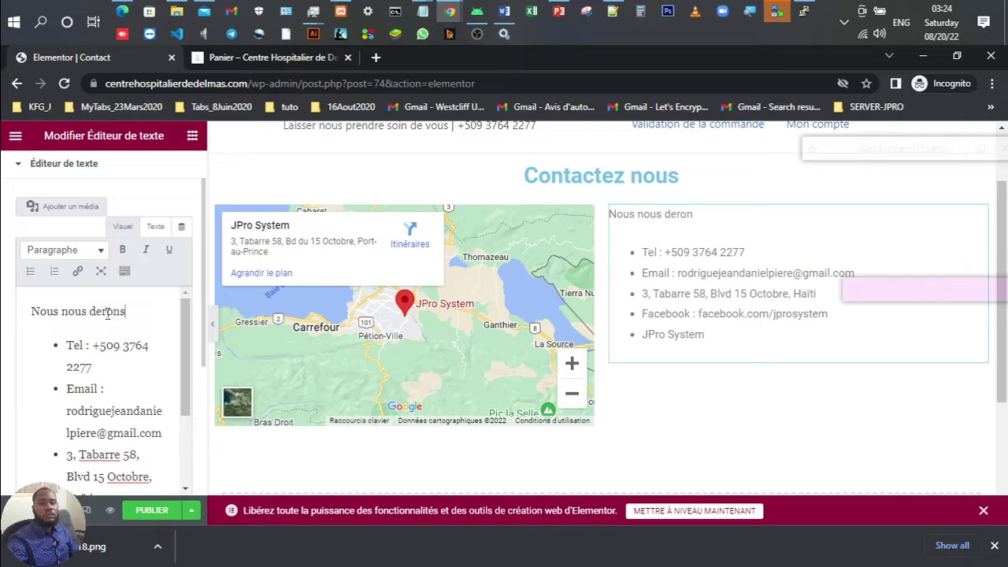
pyautogui.press('BackSpace')
pyautogui.press('BackSpace')
pyautogui.press('BackSpace')
pyautogui.press('BackSpace')
pyautogui.press('BackSpace')
pyautogui.press('BackSpace')
pyautogui.write('ferons un ')
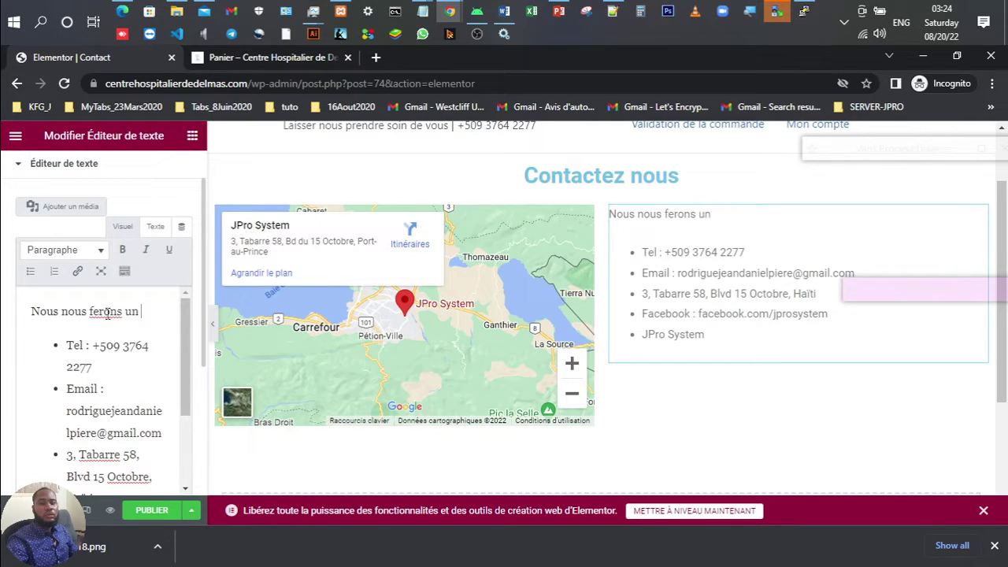
pyautogui.write('plaisi')
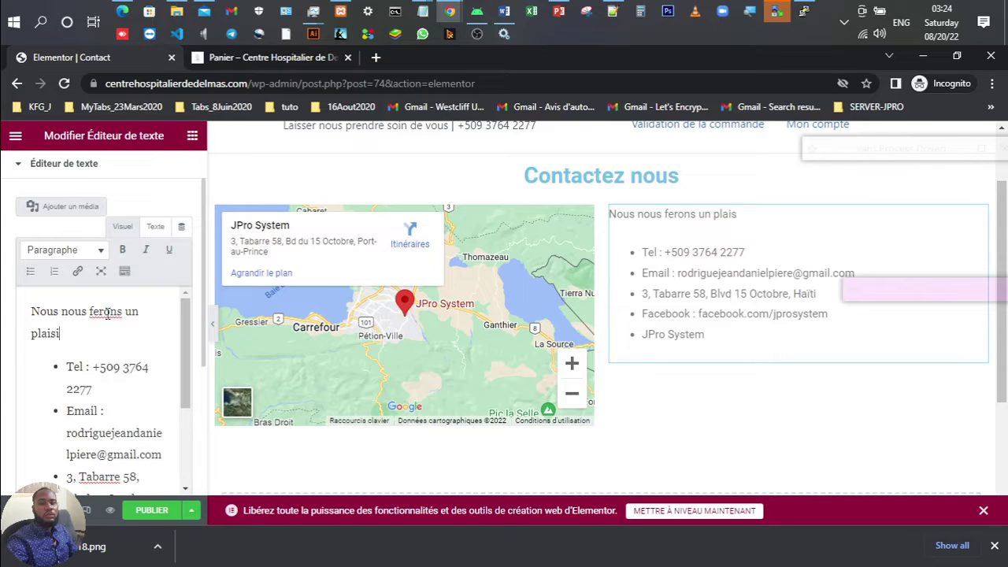
pyautogui.write('r de vous cont')
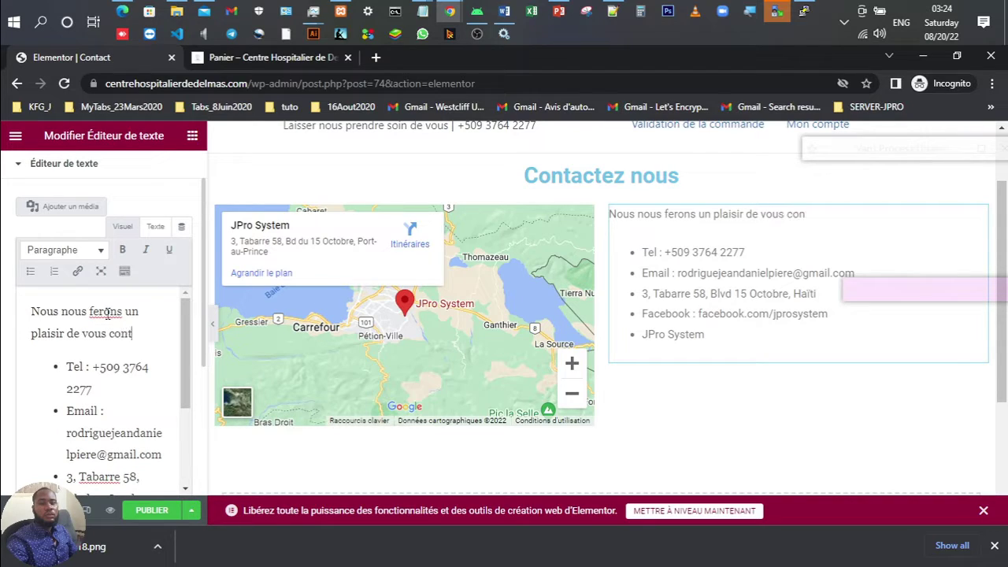
pyautogui.write('acter')
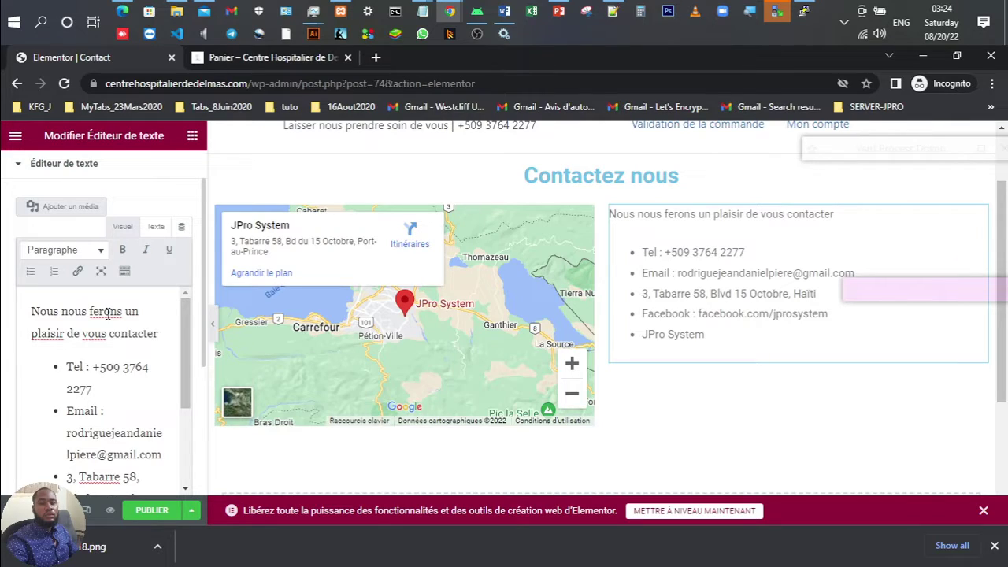
pyautogui.press('BackSpace')
pyautogui.press('BackSpace')
pyautogui.press('BackSpace')
pyautogui.press('BackSpace')
pyautogui.press('BackSpace')
pyautogui.press('BackSpace')
pyautogui.press('BackSpace')
pyautogui.press('BackSpace')
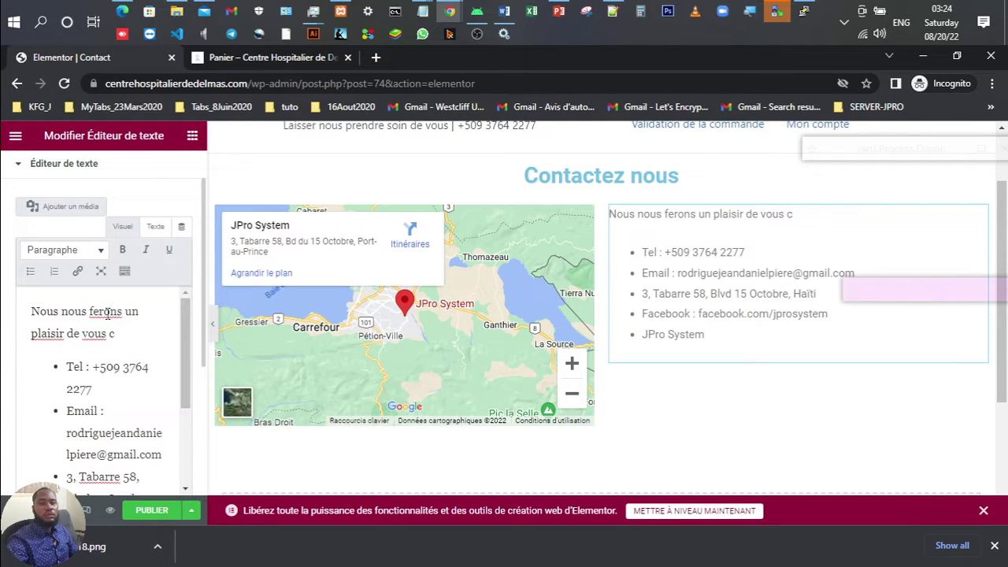
pyautogui.press('BackSpace')
pyautogui.write('servir...')
# Step: Publish the Contact page from Elementor
pyautogui.scroll(-3, 107, 314)
pyautogui.scroll(-3, 457, 327)
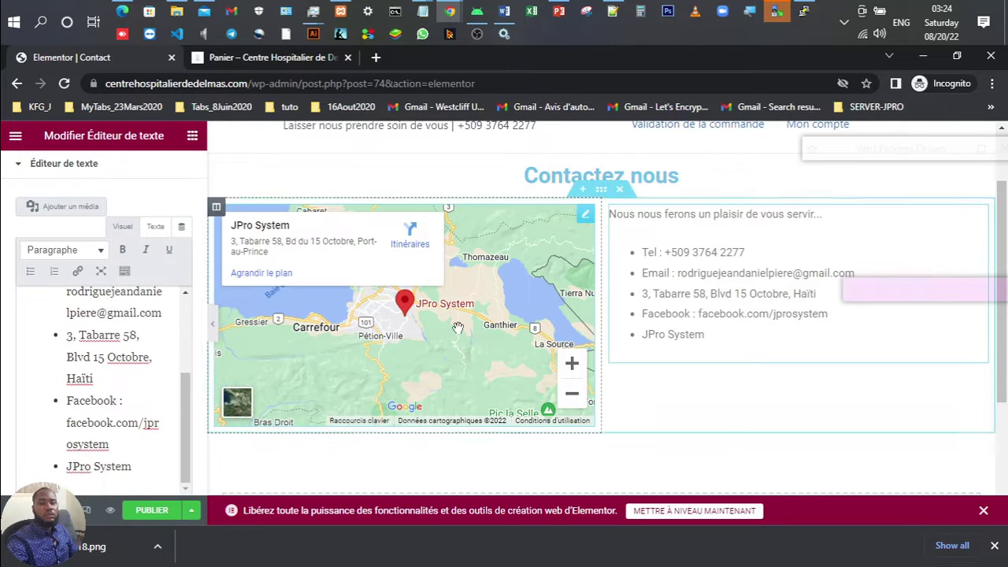
pyautogui.scroll(5, 457, 327)
pyautogui.scroll(-6, 458, 328)
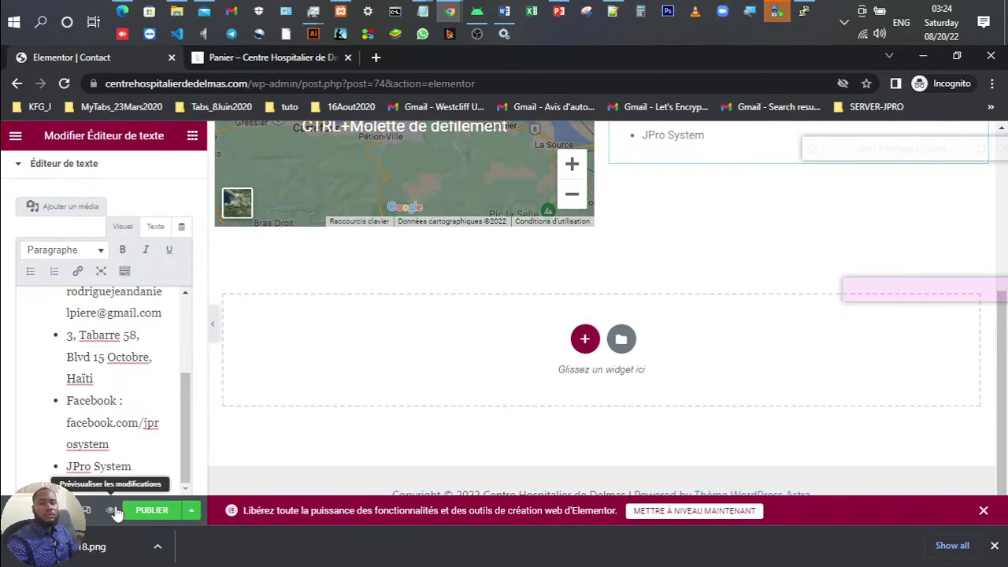
pyautogui.click(152, 510)
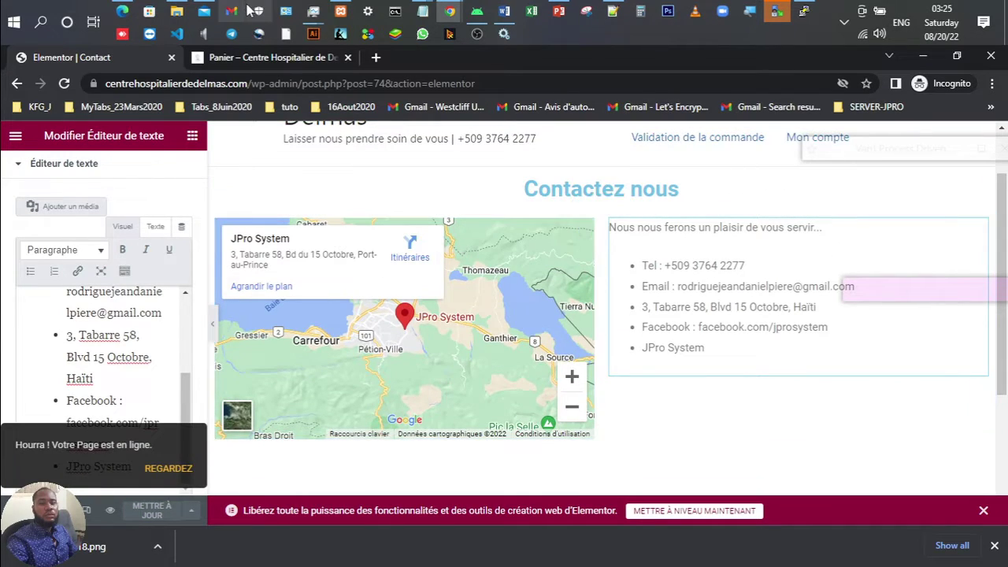
# Step: Reload the live site and open Contact from its menu to check the map and details
pyautogui.click(254, 59)
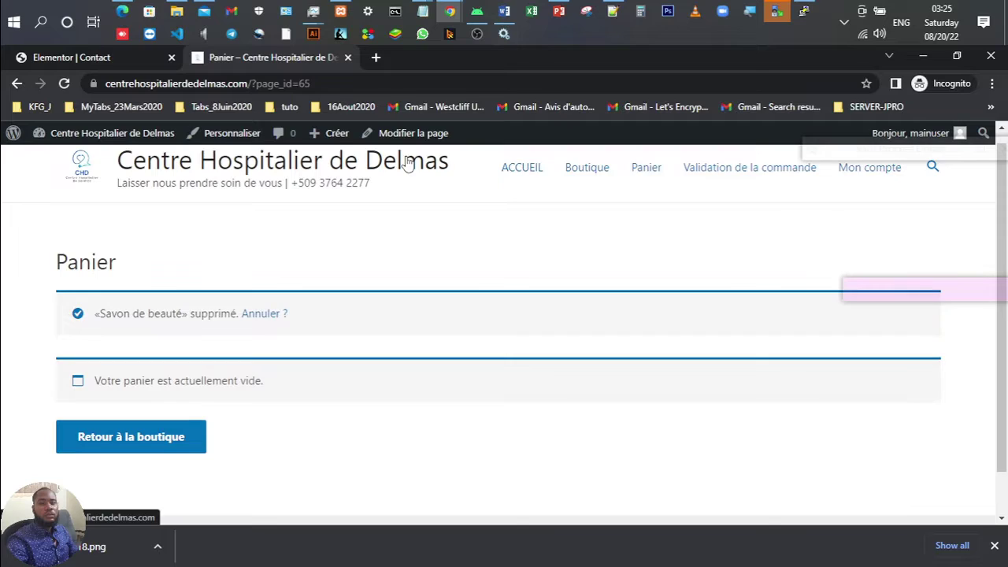
pyautogui.click(65, 83)
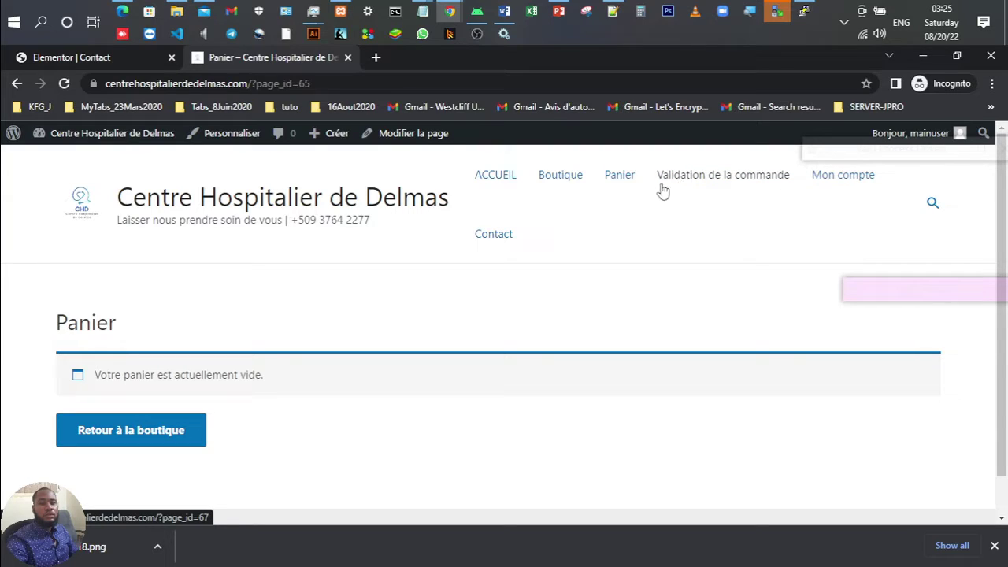
pyautogui.click(494, 236)
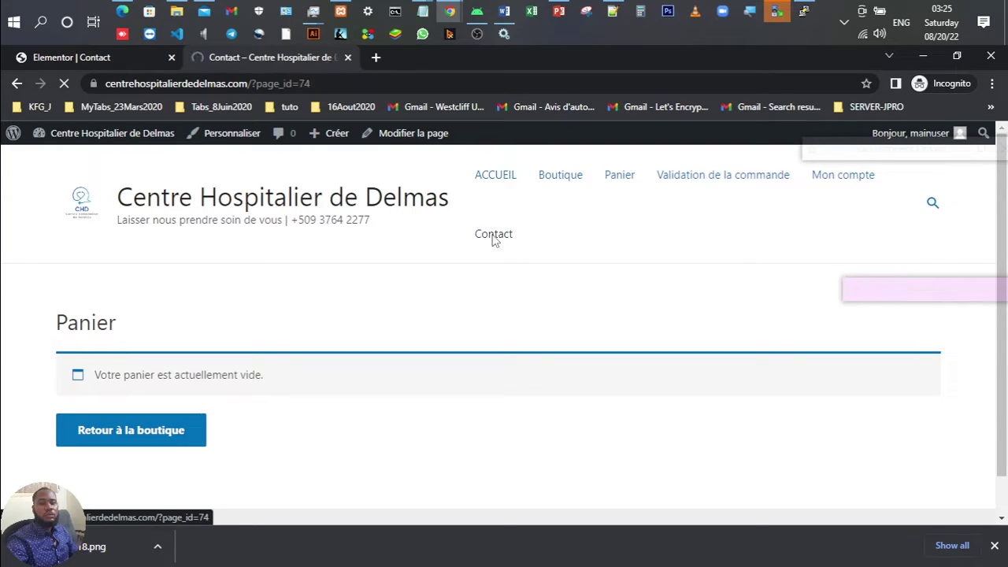
pyautogui.scroll(-2, 657, 297)
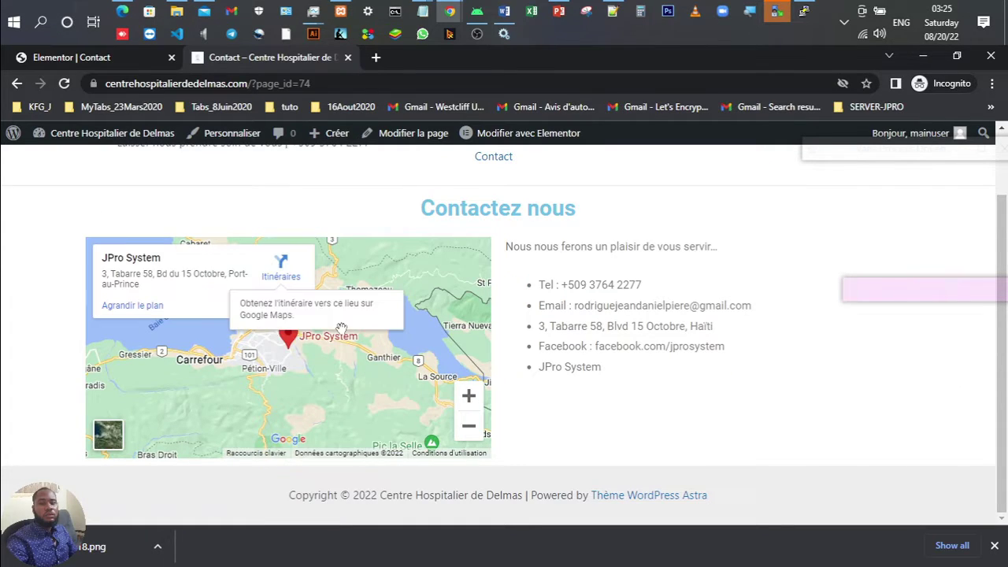
pyautogui.scroll(-2, 397, 340)
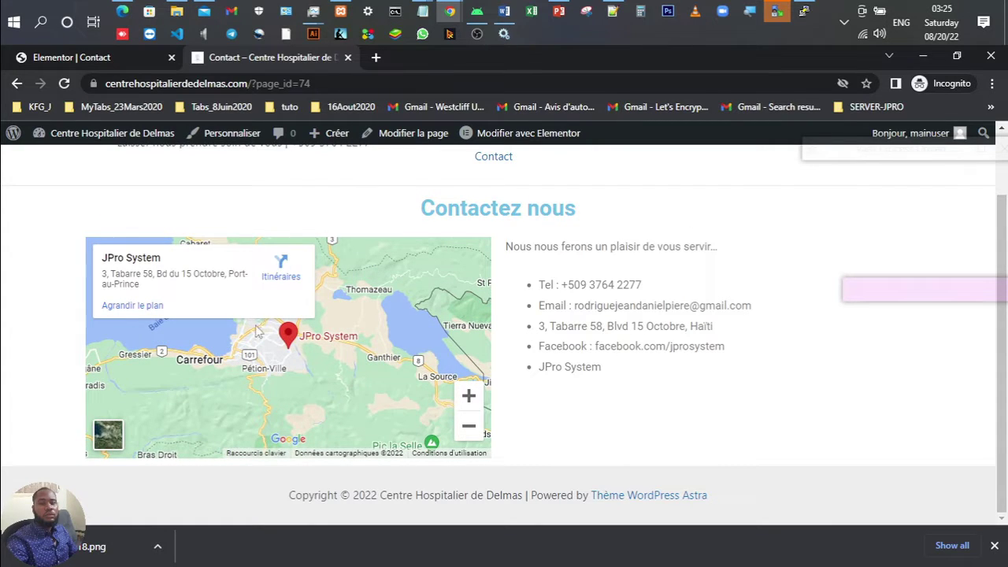
pyautogui.scroll(1, 600, 325)
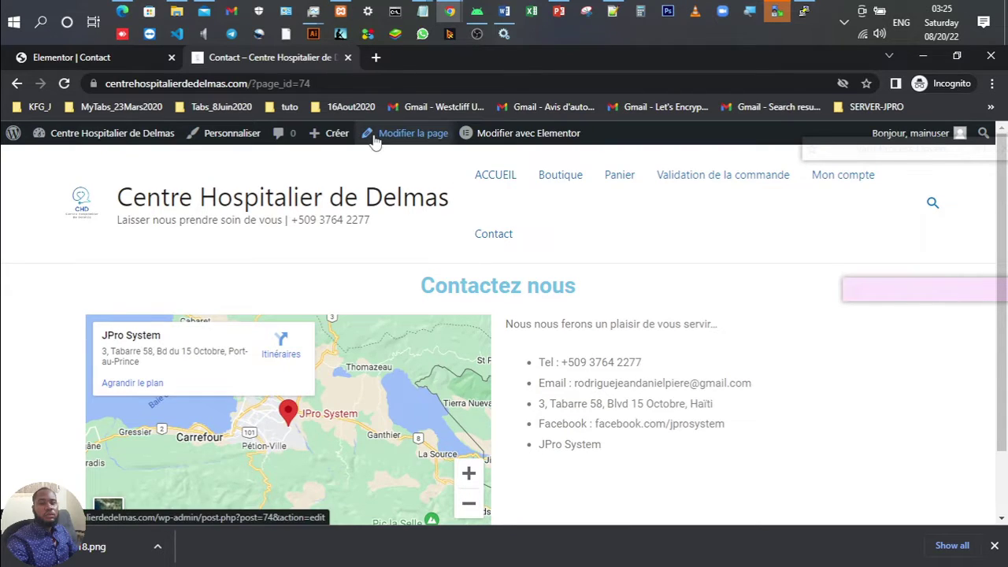
# Step: Move between the editor and live-site tabs, stepping back and forward through their history
pyautogui.click(118, 57)
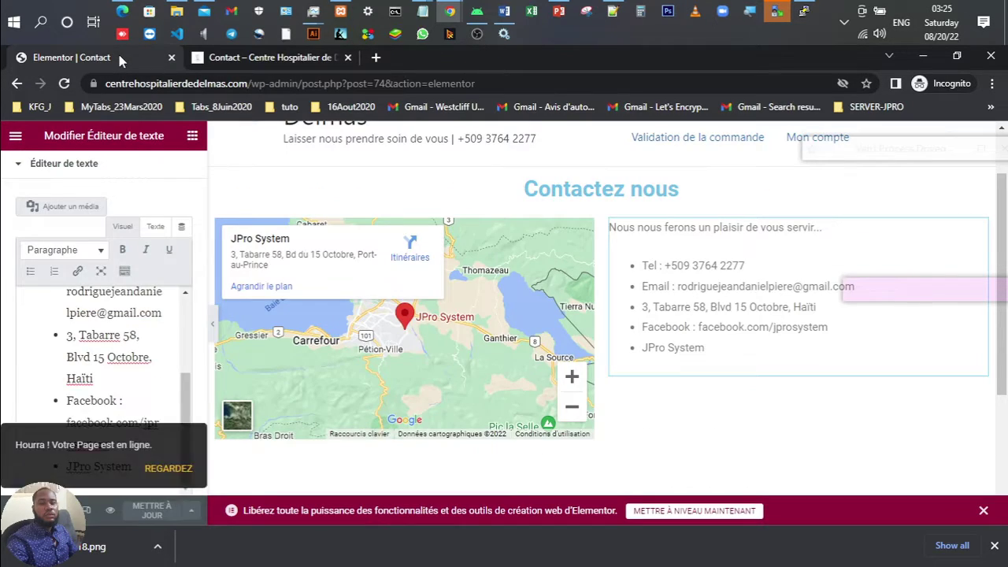
pyautogui.click(18, 83)
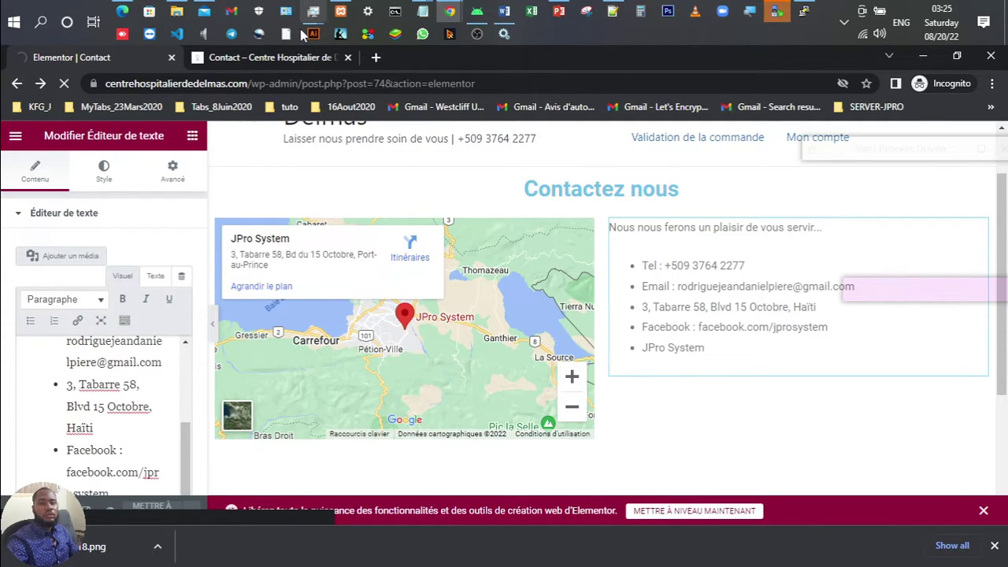
pyautogui.click(281, 55)
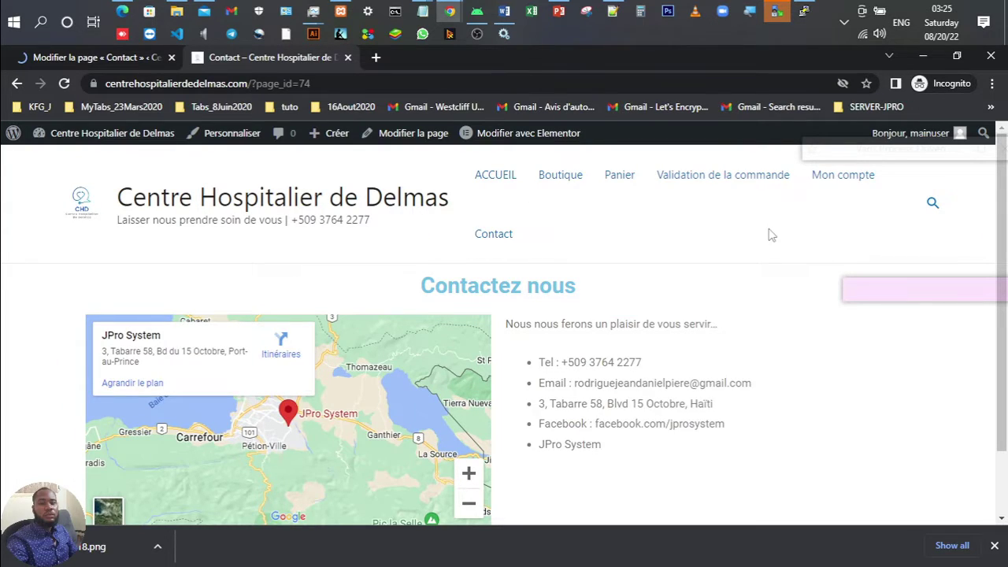
pyautogui.click(126, 57)
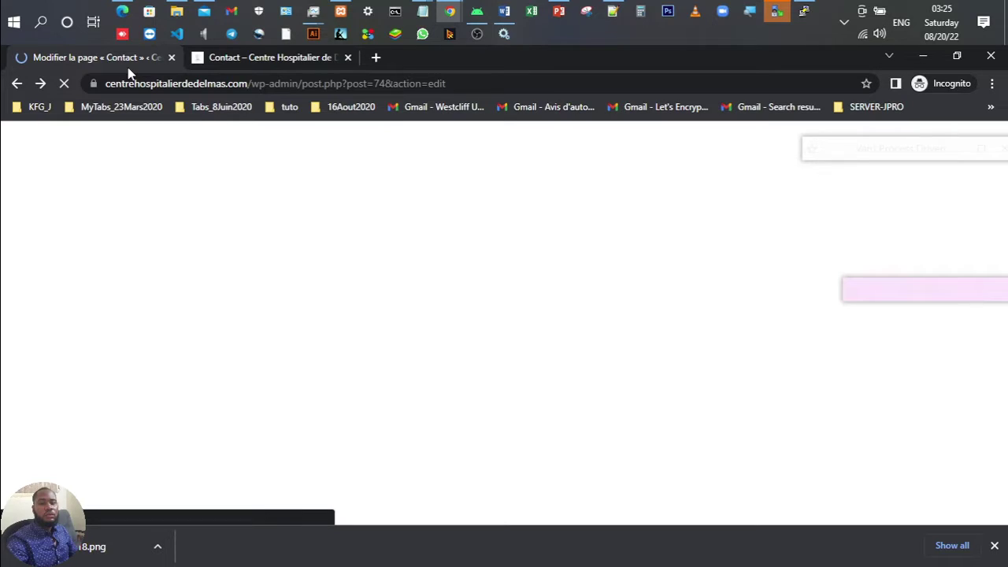
pyautogui.click(35, 89)
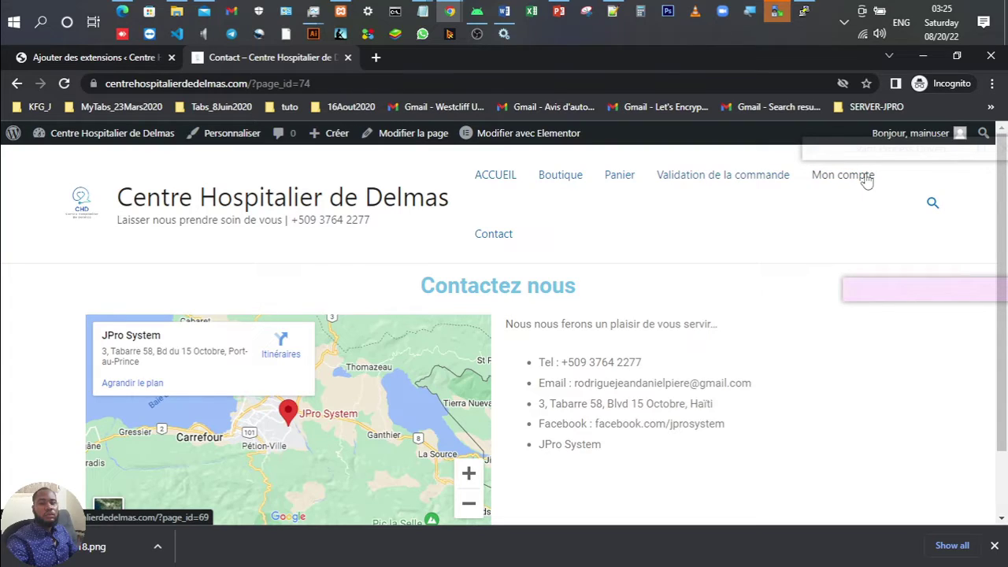
# Step: From the WordPress admin sidebar, go to Apparence > Menus
pyautogui.click(94, 63)
pyautogui.moveTo(57, 252)
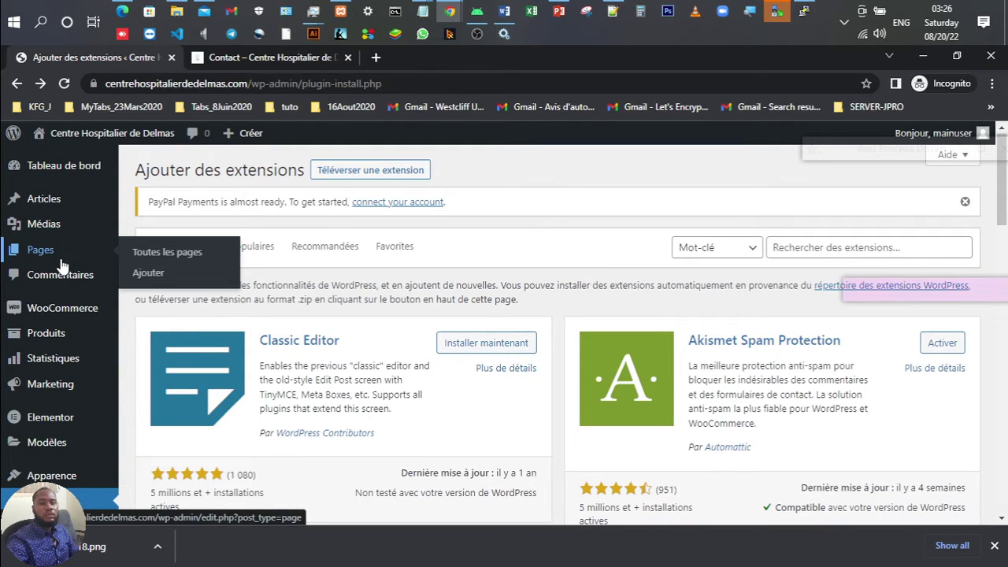
pyautogui.scroll(-3, 61, 262)
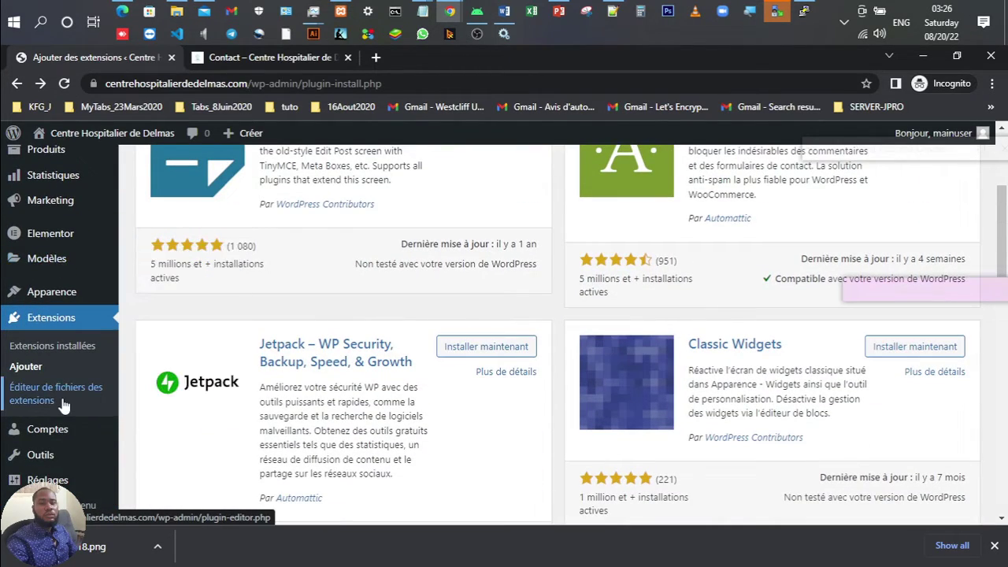
pyautogui.moveTo(74, 288)
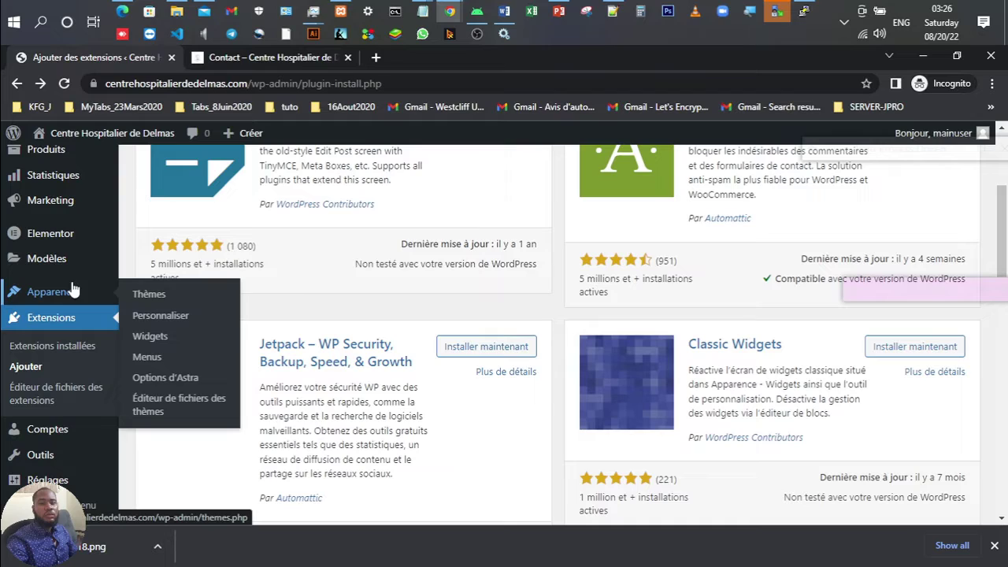
pyautogui.click(155, 359)
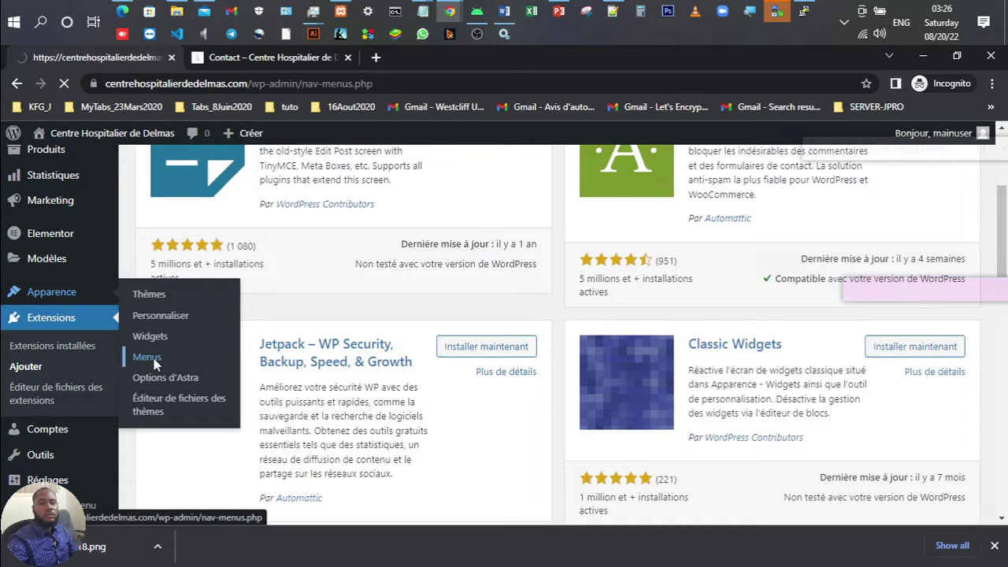
# Step: Remove 'Validation de la commande' from the main menu and save the menu
pyautogui.scroll(-3, 464, 359)
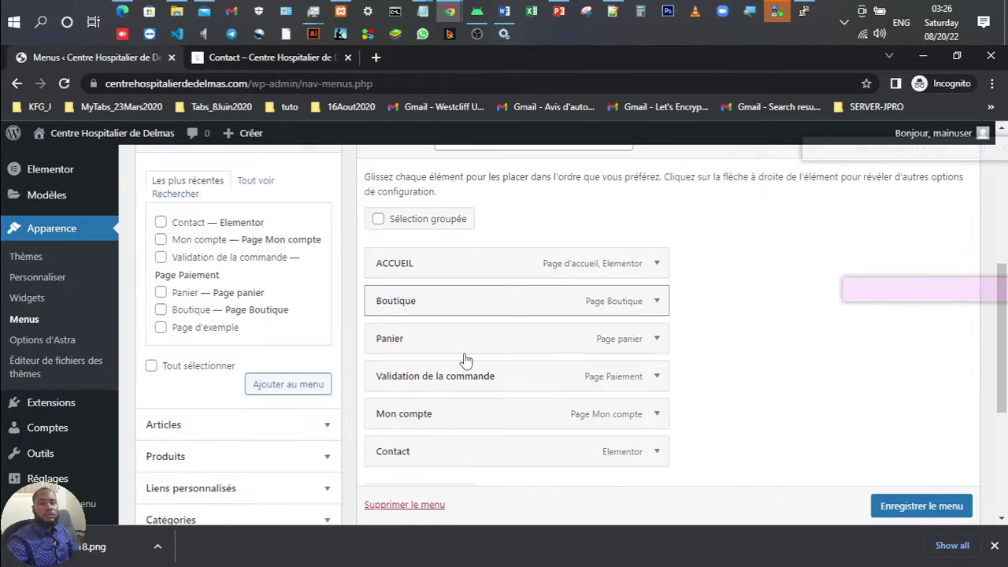
pyautogui.scroll(-1, 465, 359)
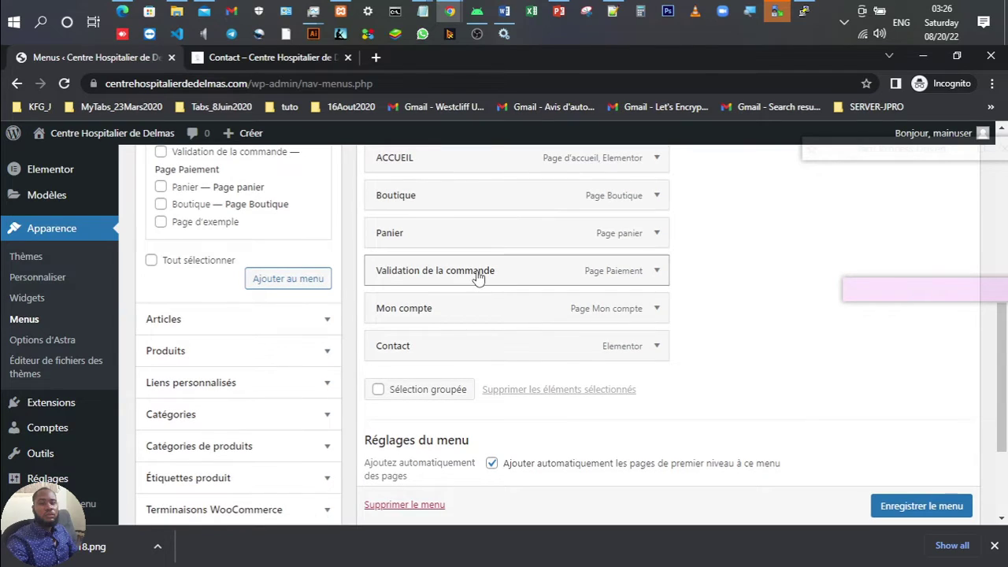
pyautogui.click(656, 270)
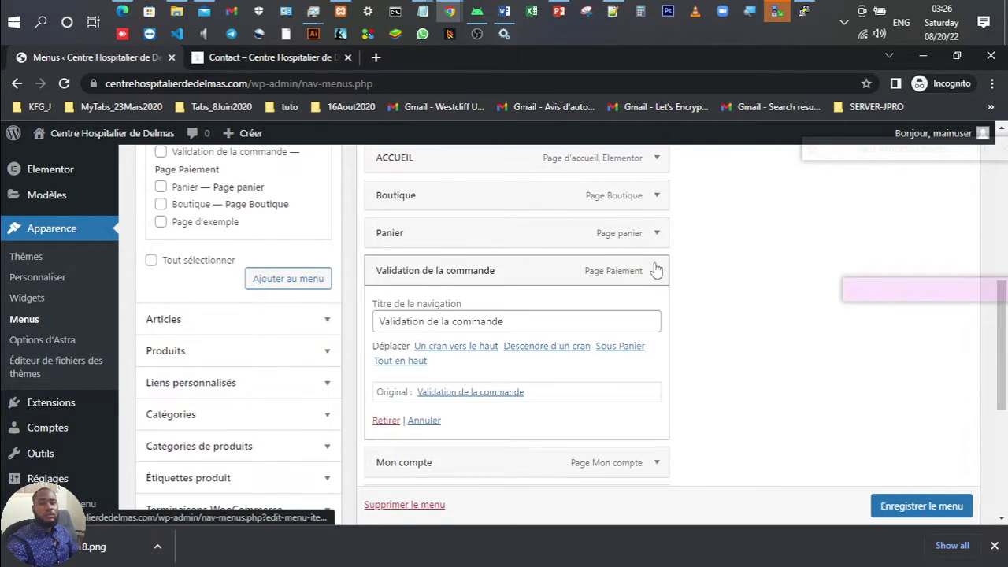
pyautogui.click(385, 420)
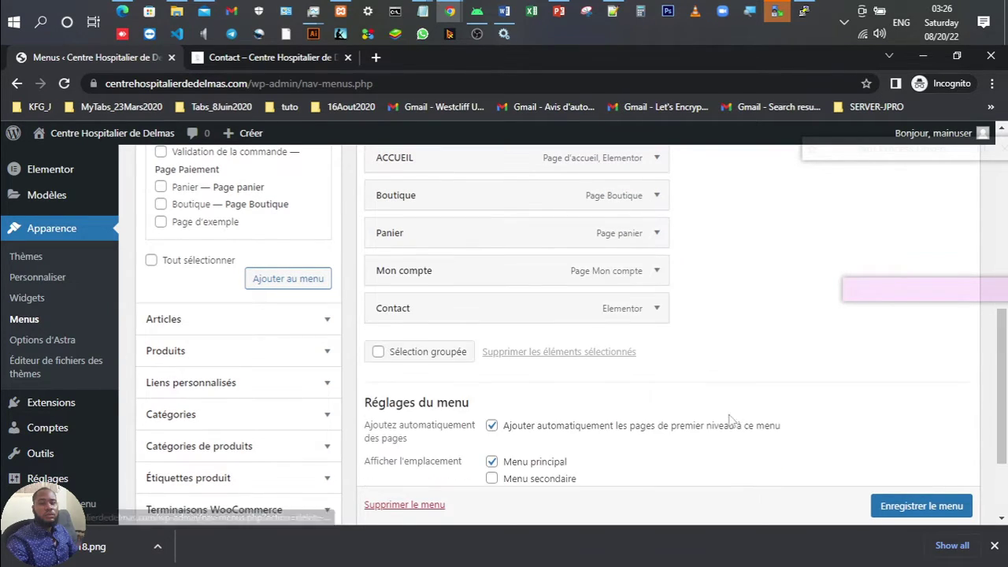
pyautogui.click(904, 504)
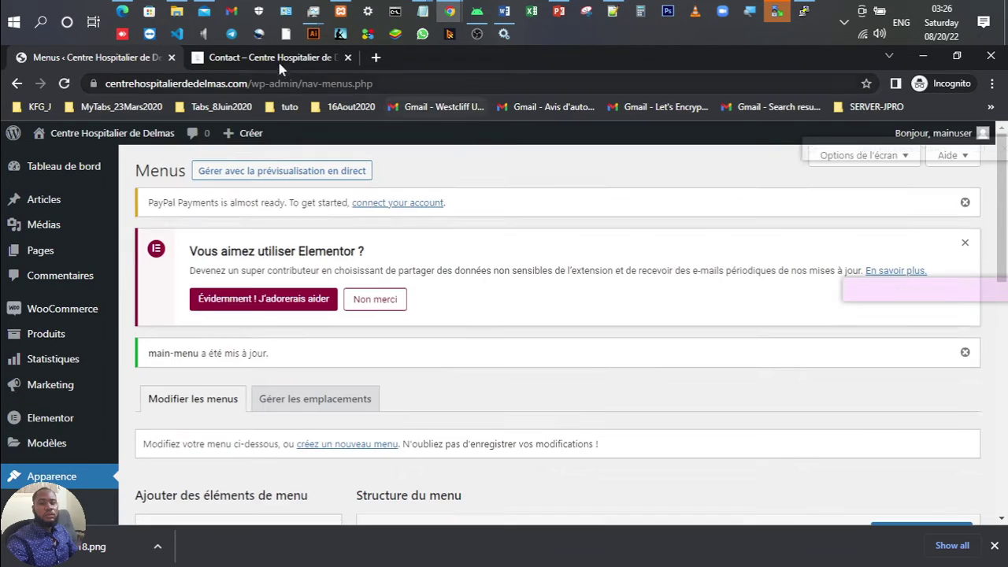
# Step: Reload the live Contact page and confirm the header menu no longer lists the checkout item
pyautogui.click(272, 57)
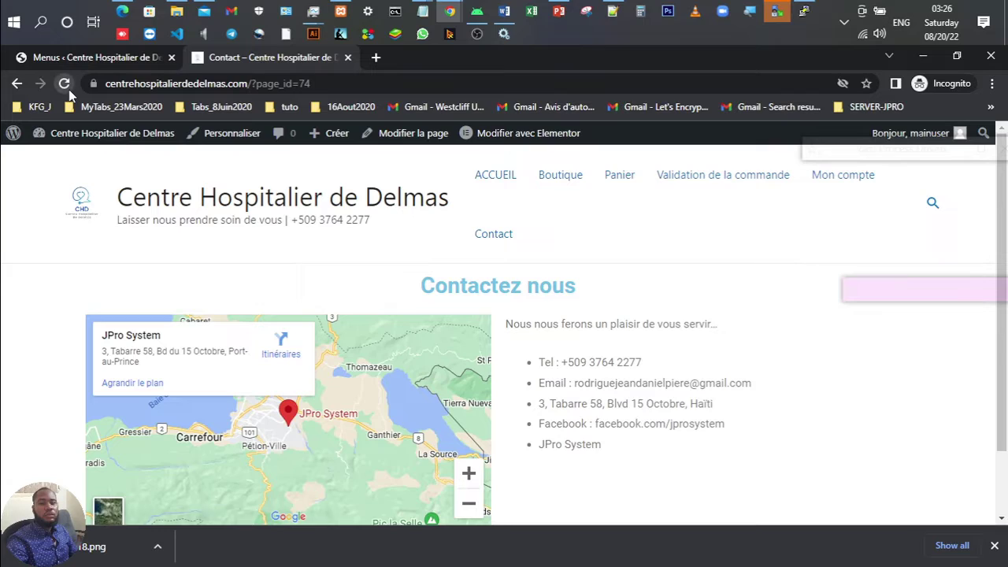
pyautogui.click(66, 86)
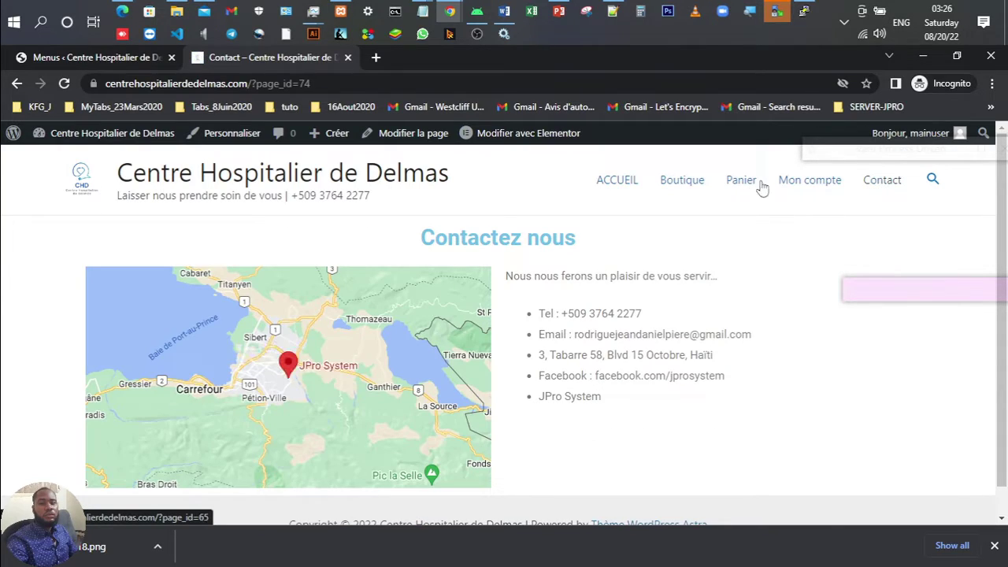
pyautogui.click(615, 183)
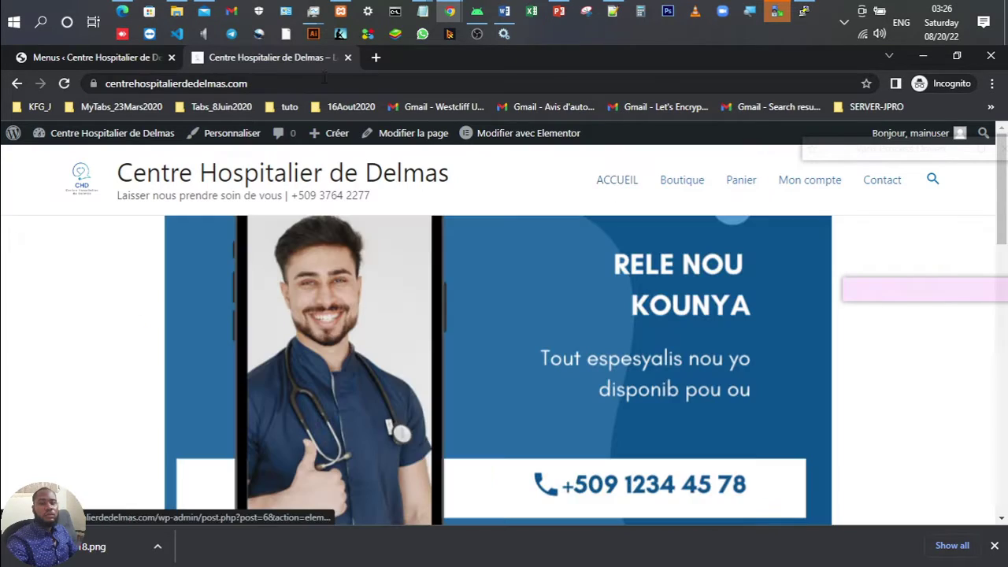
pyautogui.hotkey('ctrl', 'shift', 'Tab')
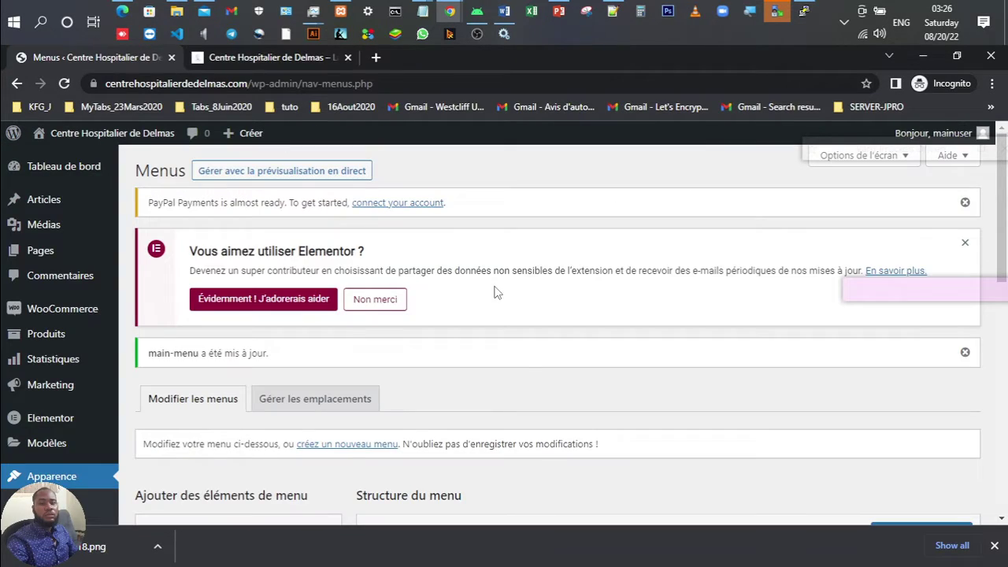
# Step: Change the ACCUEIL menu item's navigation label to 'Accueil' and save the menu
pyautogui.scroll(-4, 595, 316)
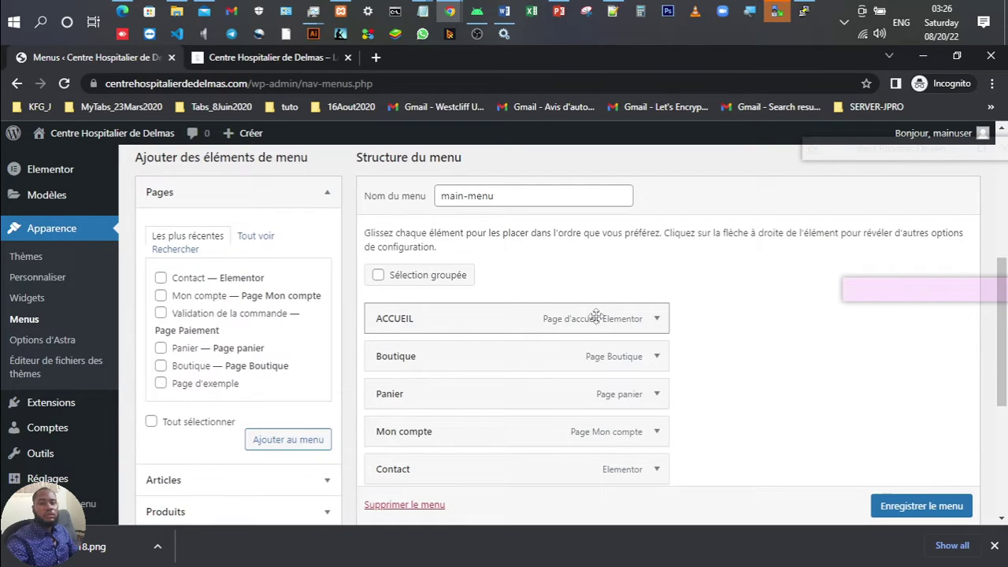
pyautogui.click(658, 318)
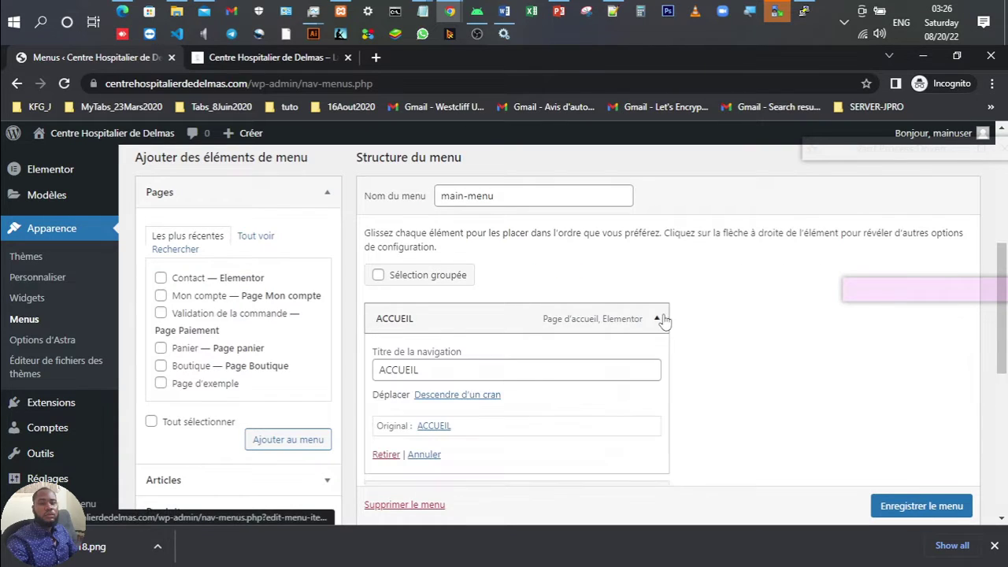
pyautogui.doubleClick(391, 372)
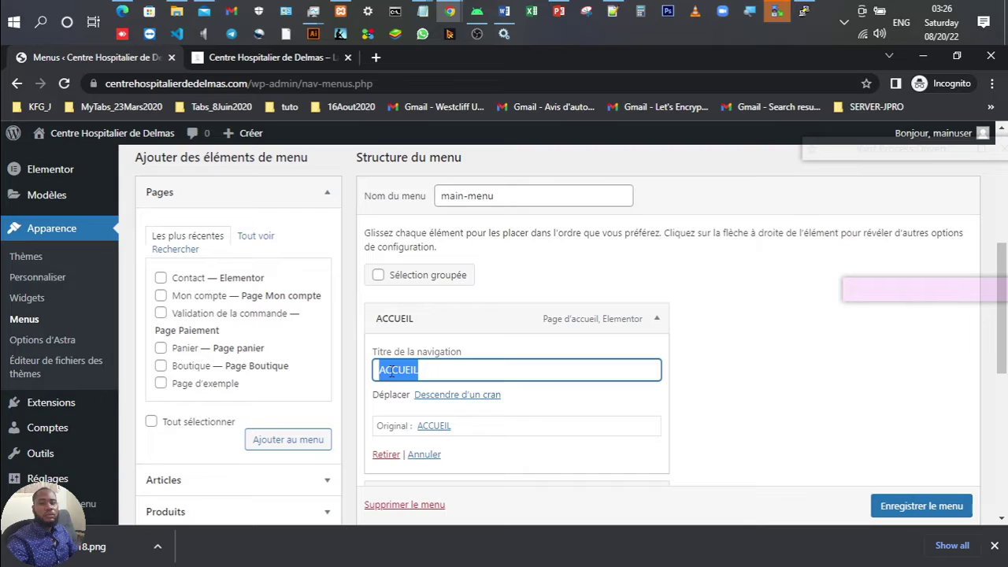
pyautogui.write('Accueil')
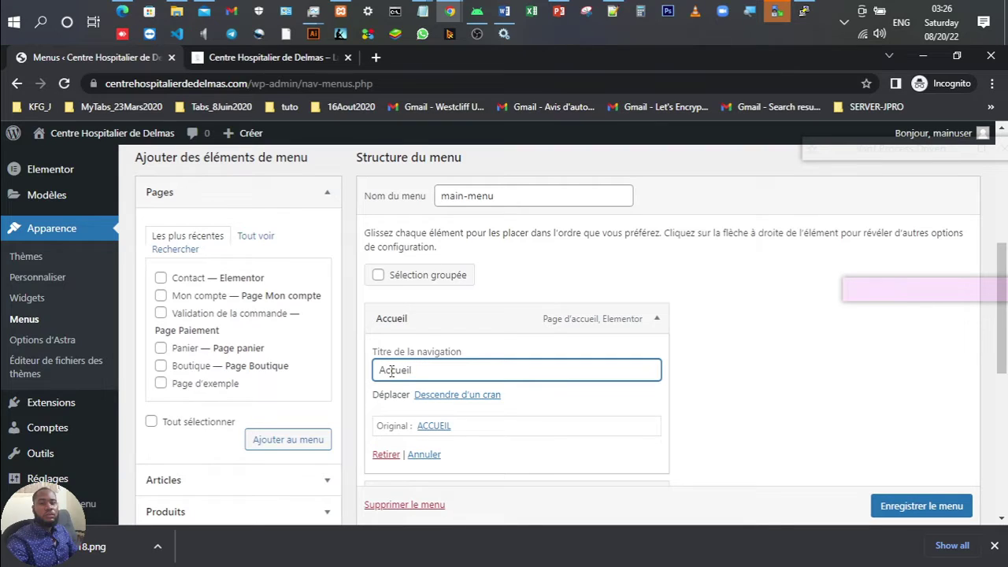
pyautogui.scroll(-1, 921, 520)
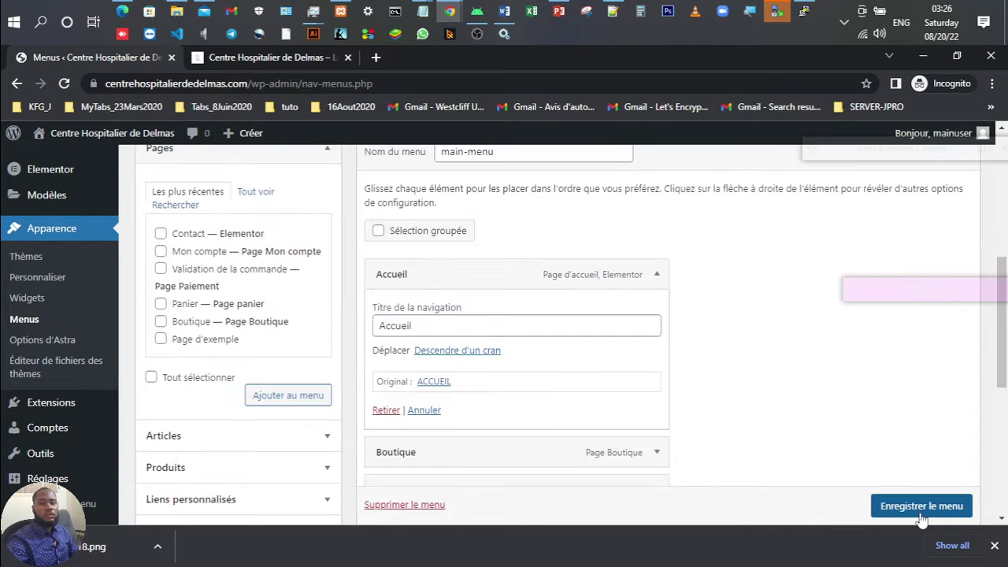
pyautogui.click(921, 508)
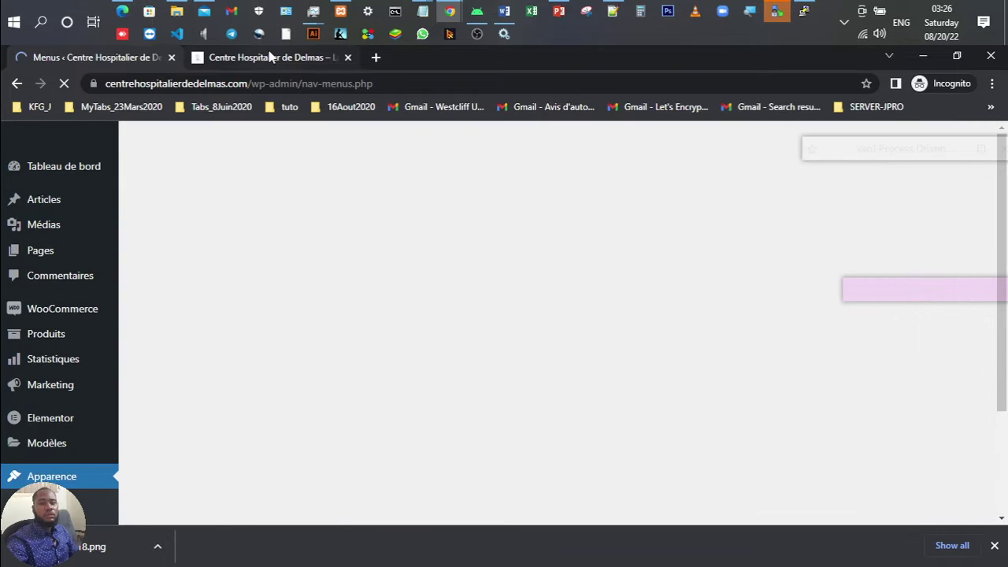
# Step: Reload the live front page and check the header now reads 'Accueil'
pyautogui.click(270, 57)
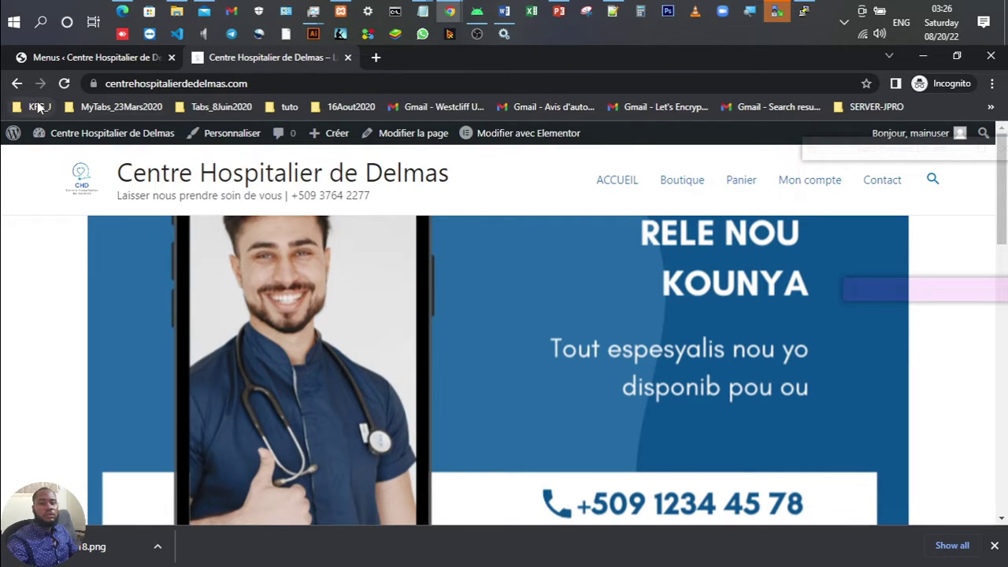
pyautogui.click(64, 82)
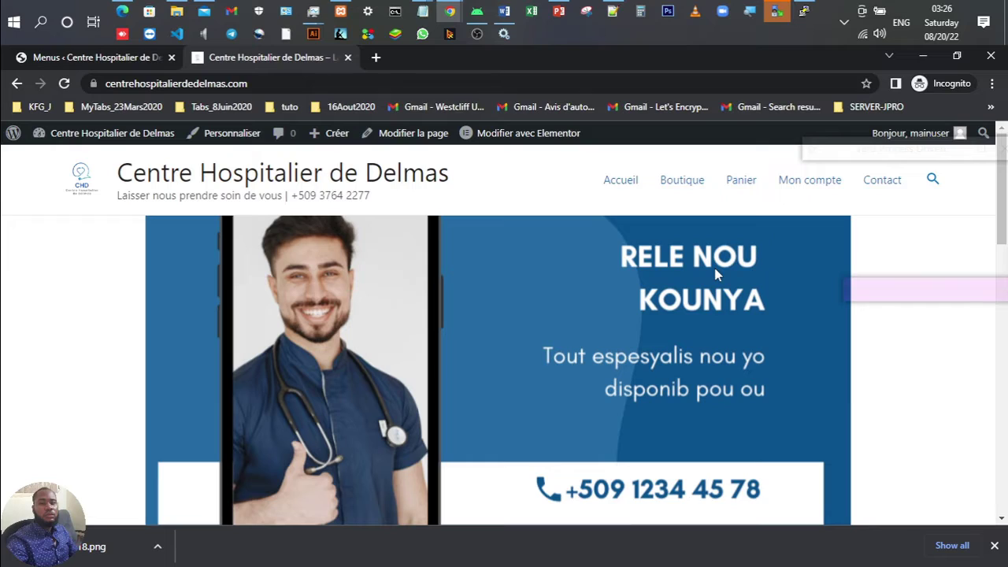
pyautogui.scroll(-5, 716, 268)
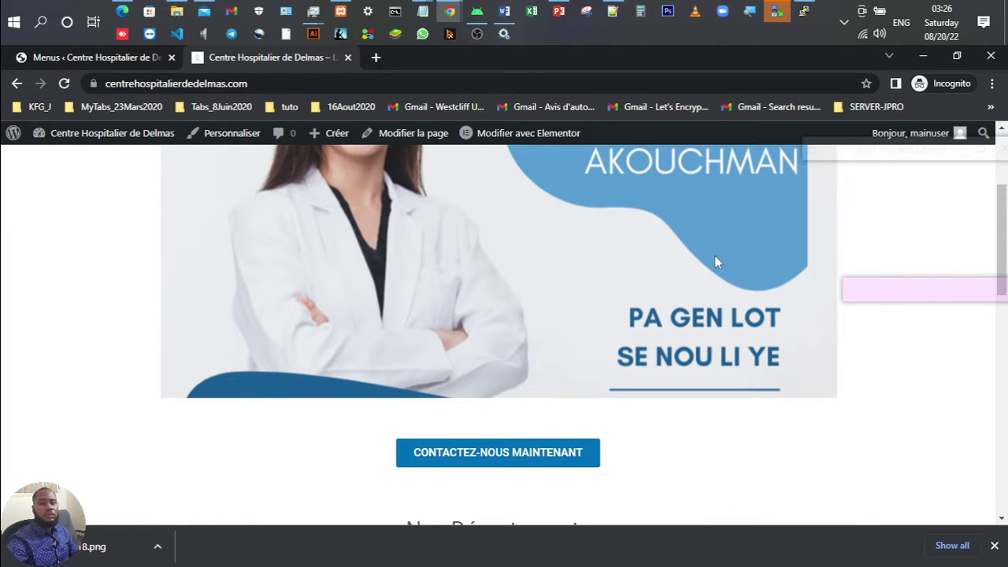
pyautogui.scroll(5, 715, 261)
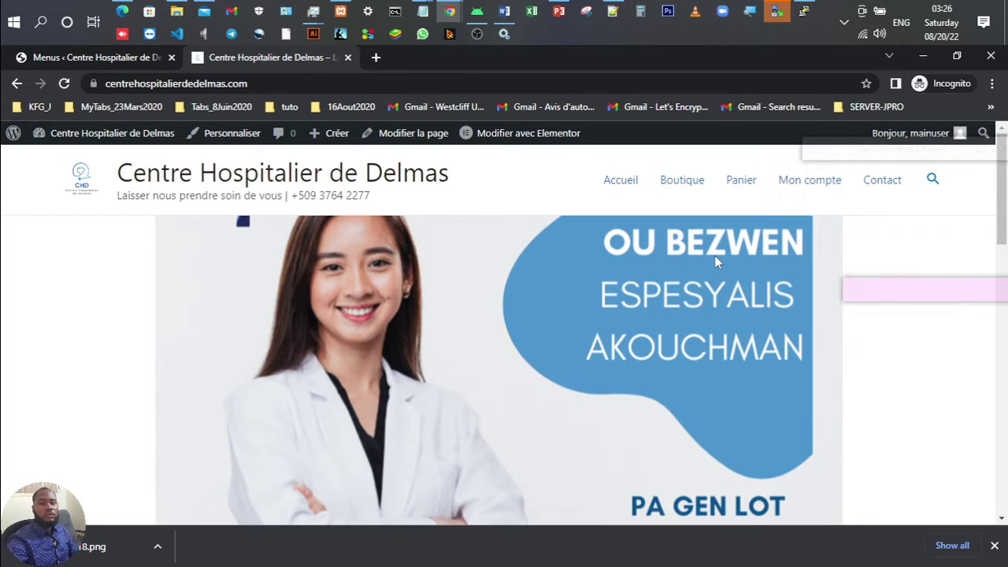
# Step: Switch from Chrome to the PowerPoint slide show's closing MERCI slide
pyautogui.hotkey('alt', 'Tab')
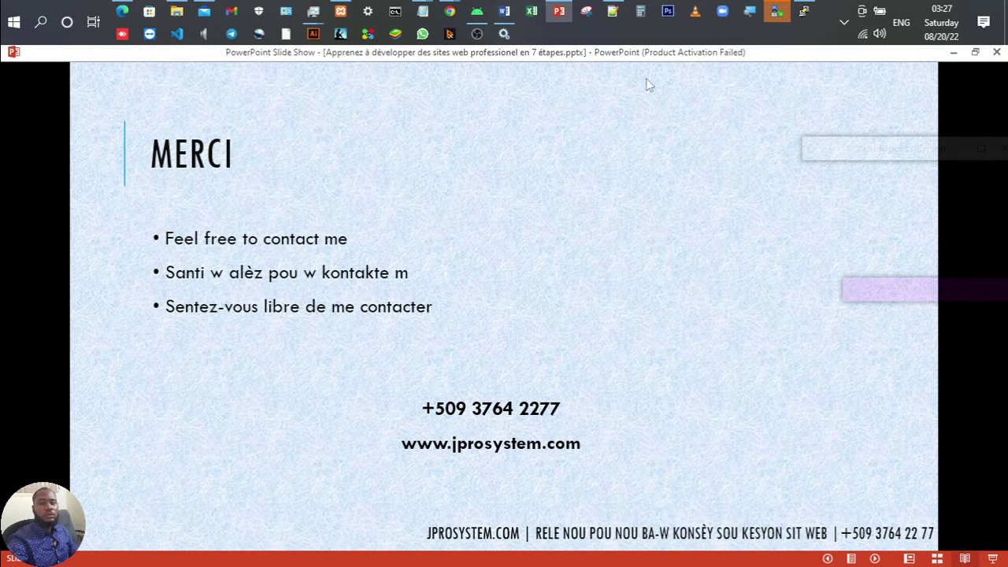
# Step: Bring up the Notepad++ notes and scroll through them
pyautogui.click(613, 11)
pyautogui.scroll(-13, 352, 298)
pyautogui.scroll(3, 352, 298)
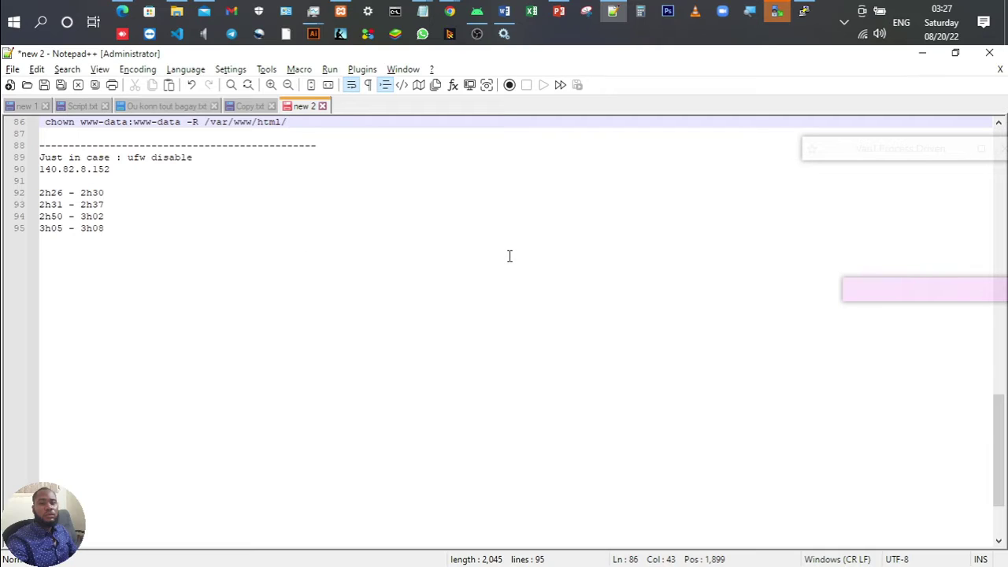
pyautogui.scroll(3, 509, 256)
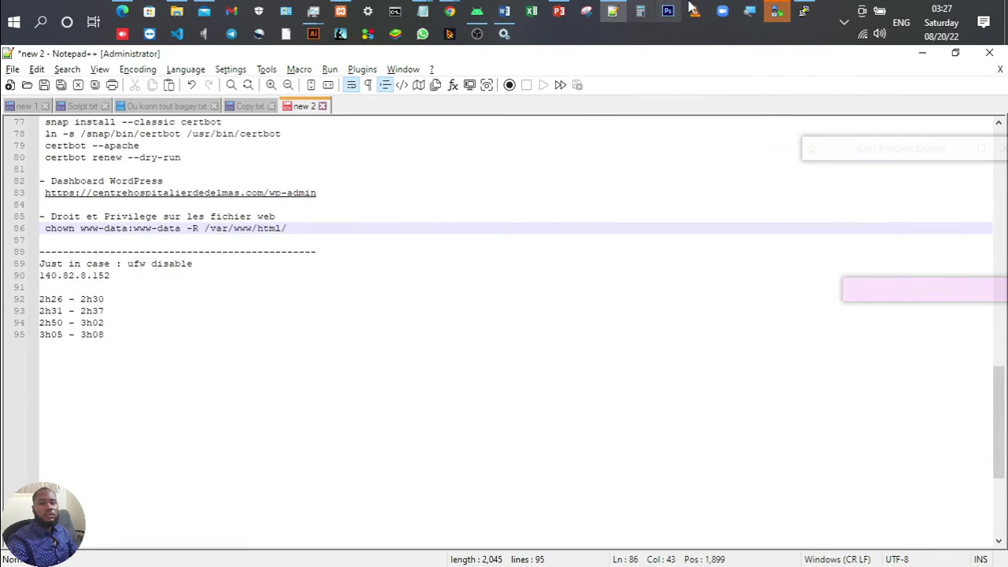
# Step: Stop the screen recording in OBS
pyautogui.moveTo(616, 14)
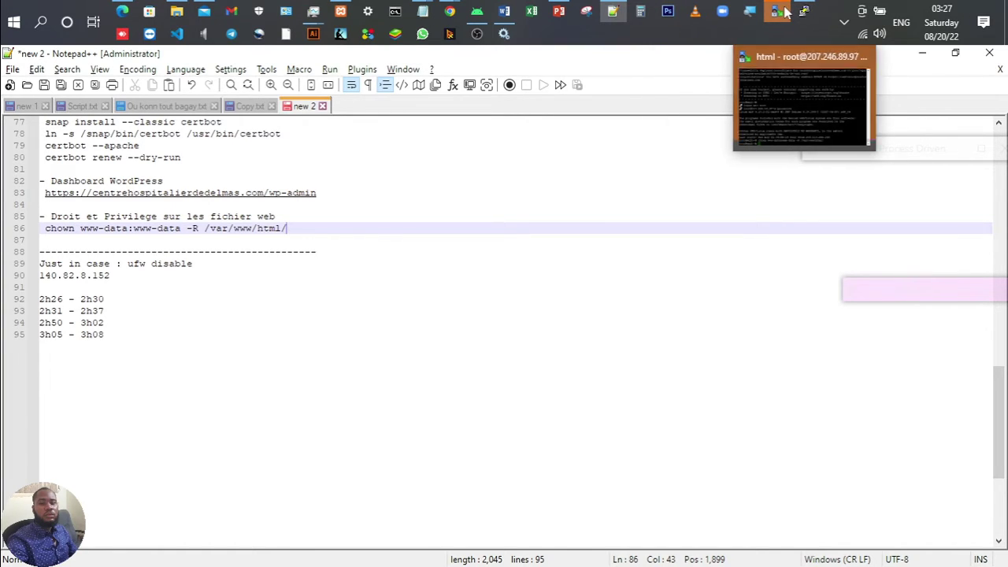
pyautogui.moveTo(783, 10)
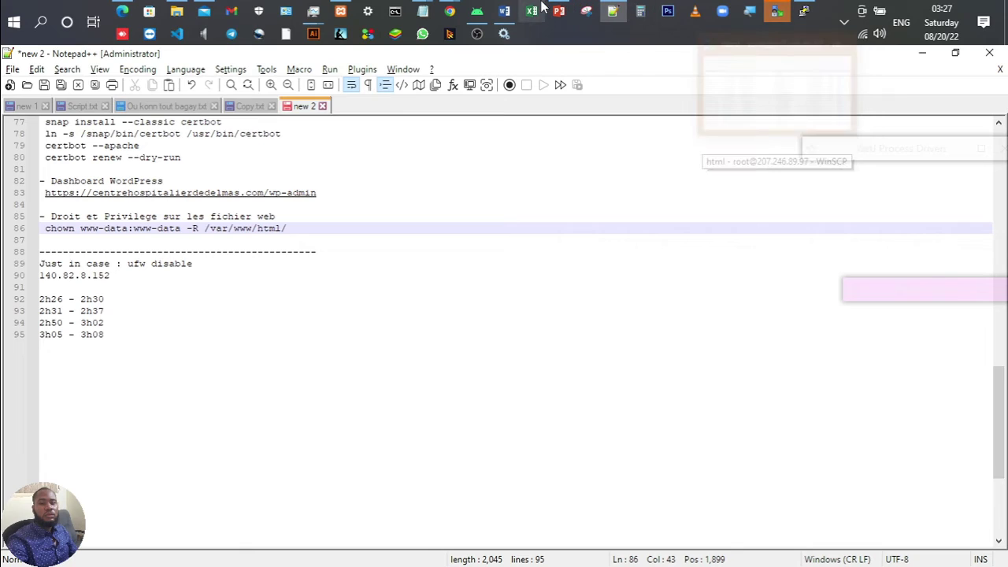
pyautogui.click(478, 36)
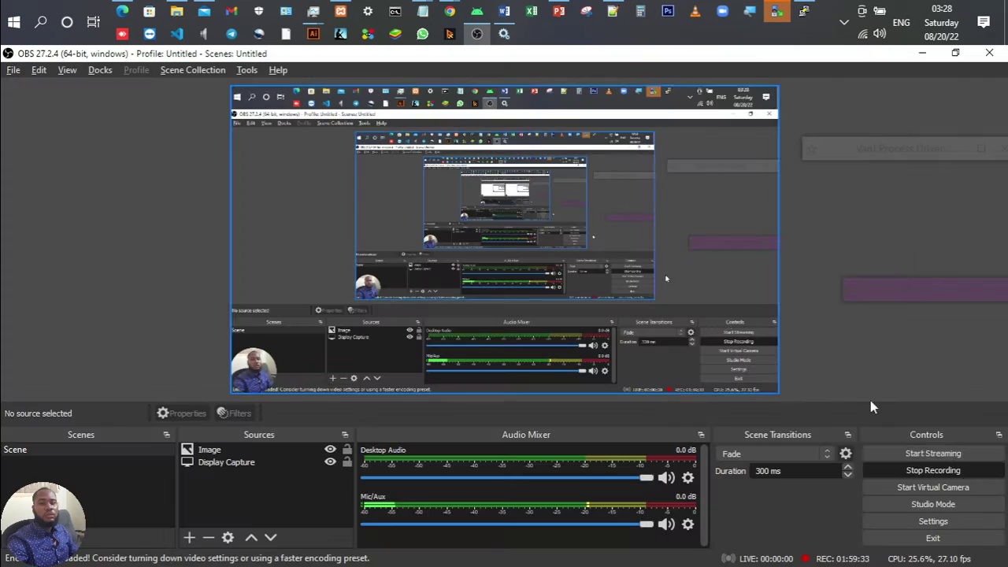
pyautogui.click(945, 470)
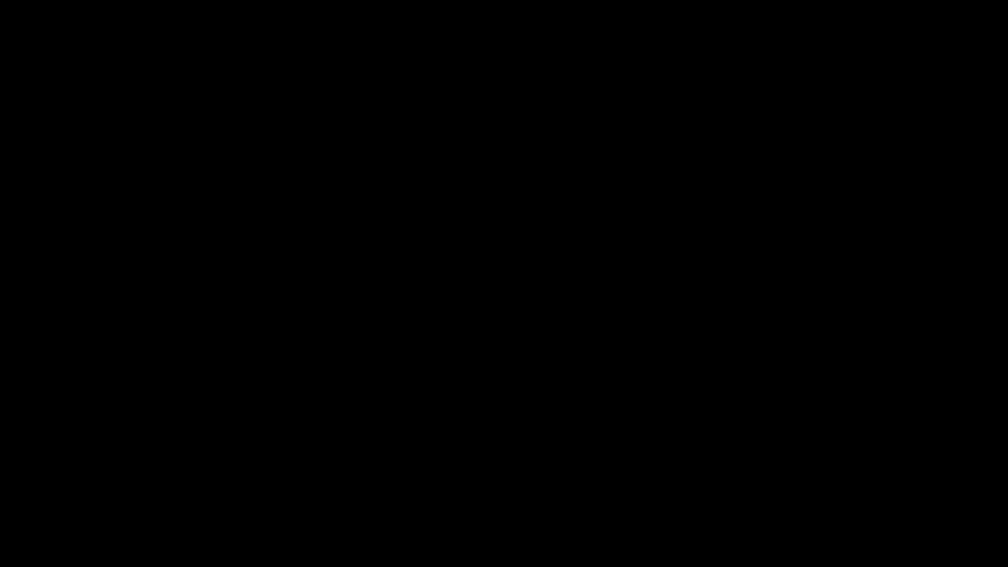